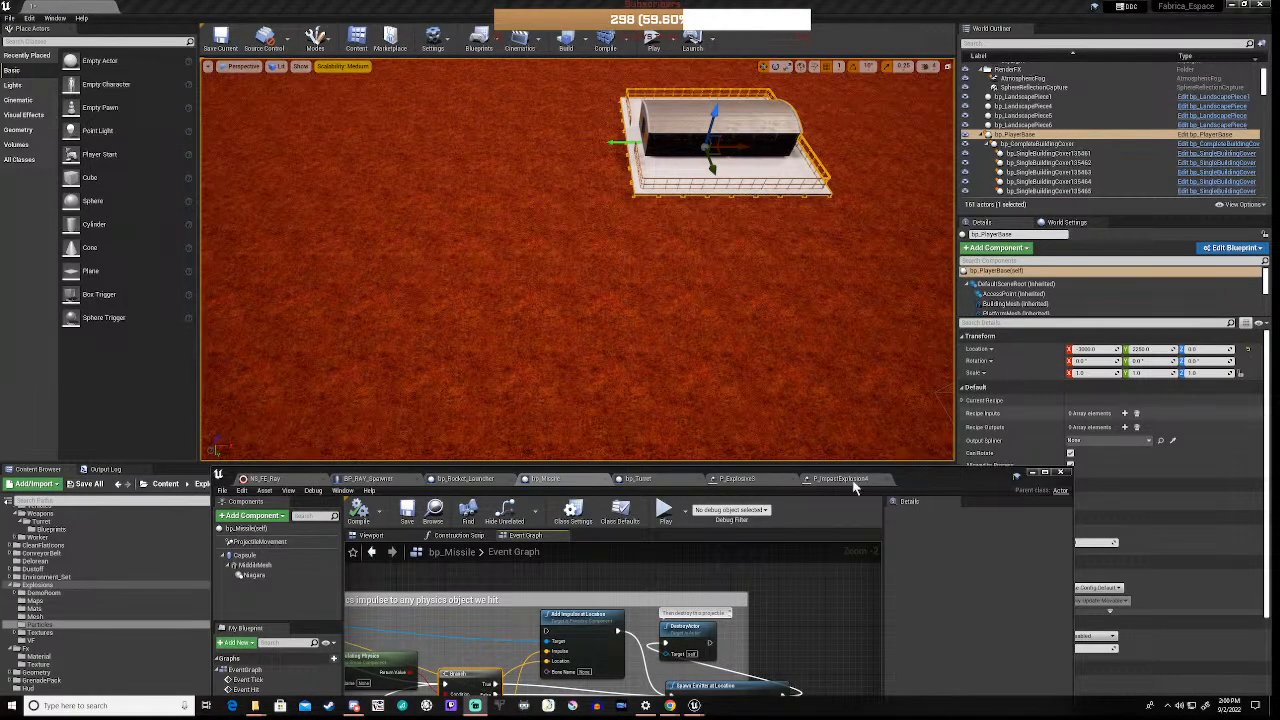
Bring up the bp_Turret blueprint and select its first NS_FE_Ray component
left_click_drag(922, 475, 989, 248)
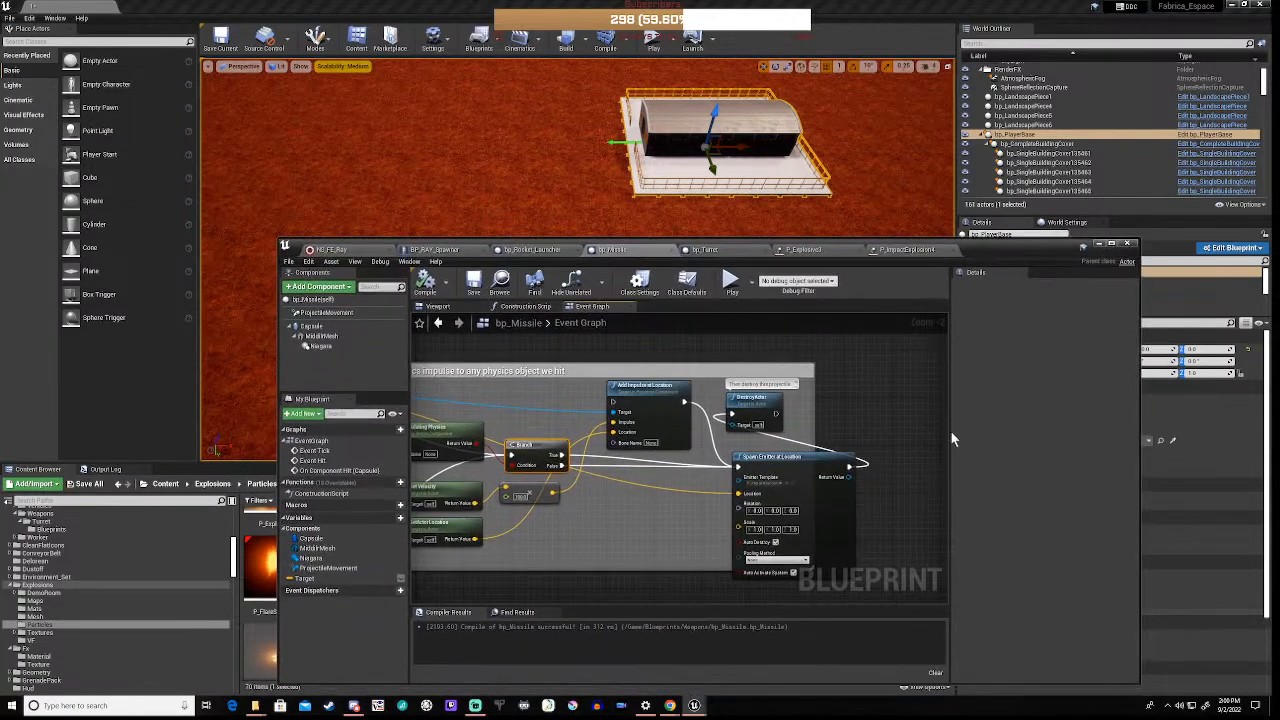
left_click(705, 250)
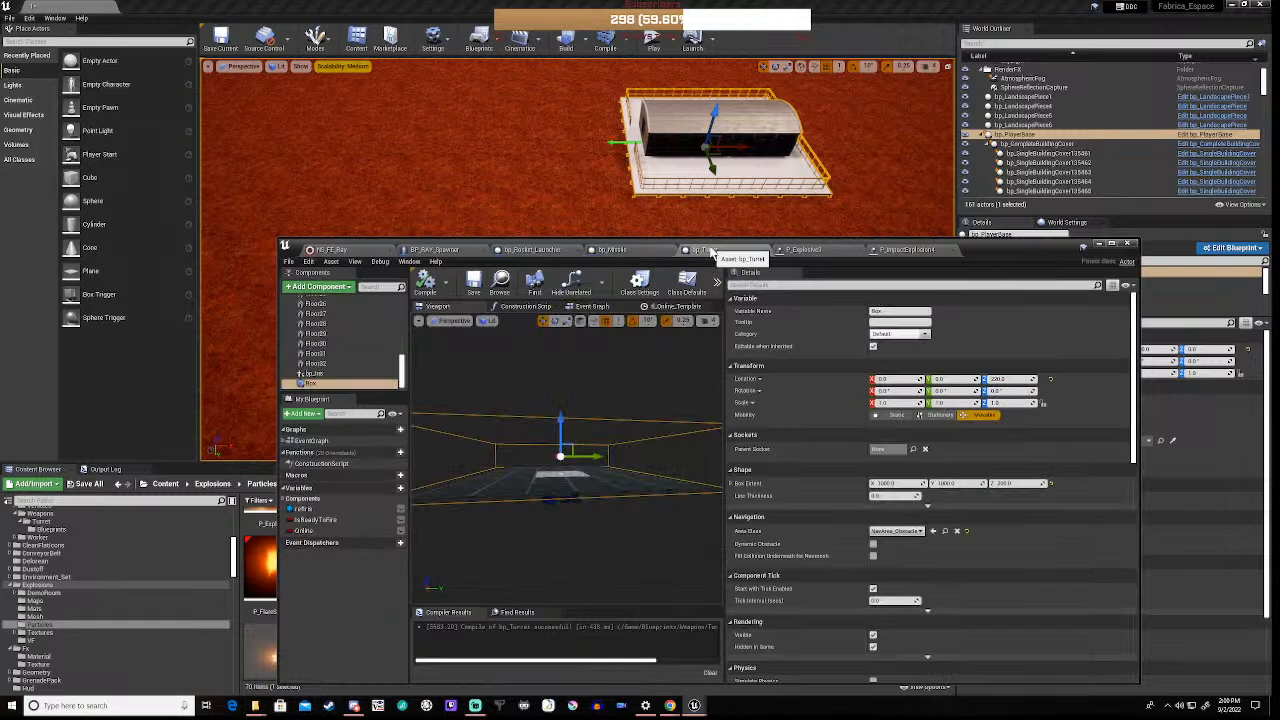
right_click_drag(603, 530, 633, 626)
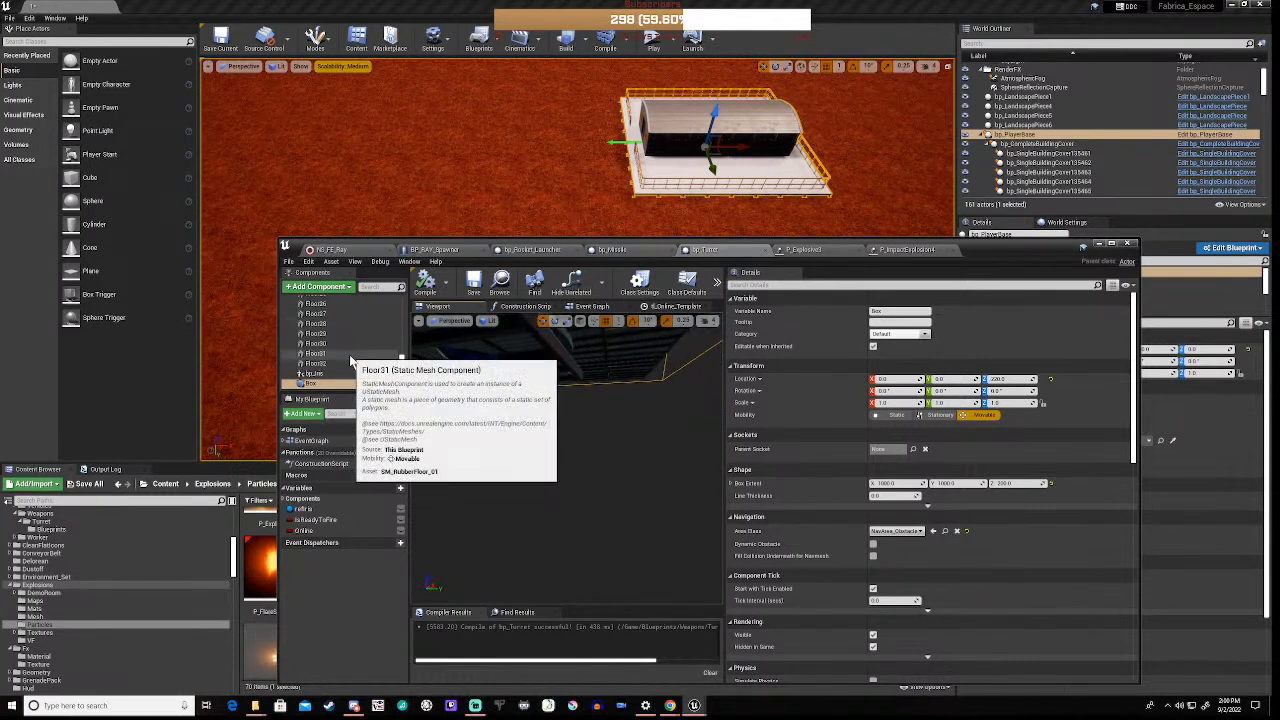
scroll(349, 356, "up", 8)
scroll(350, 356, "up", 2)
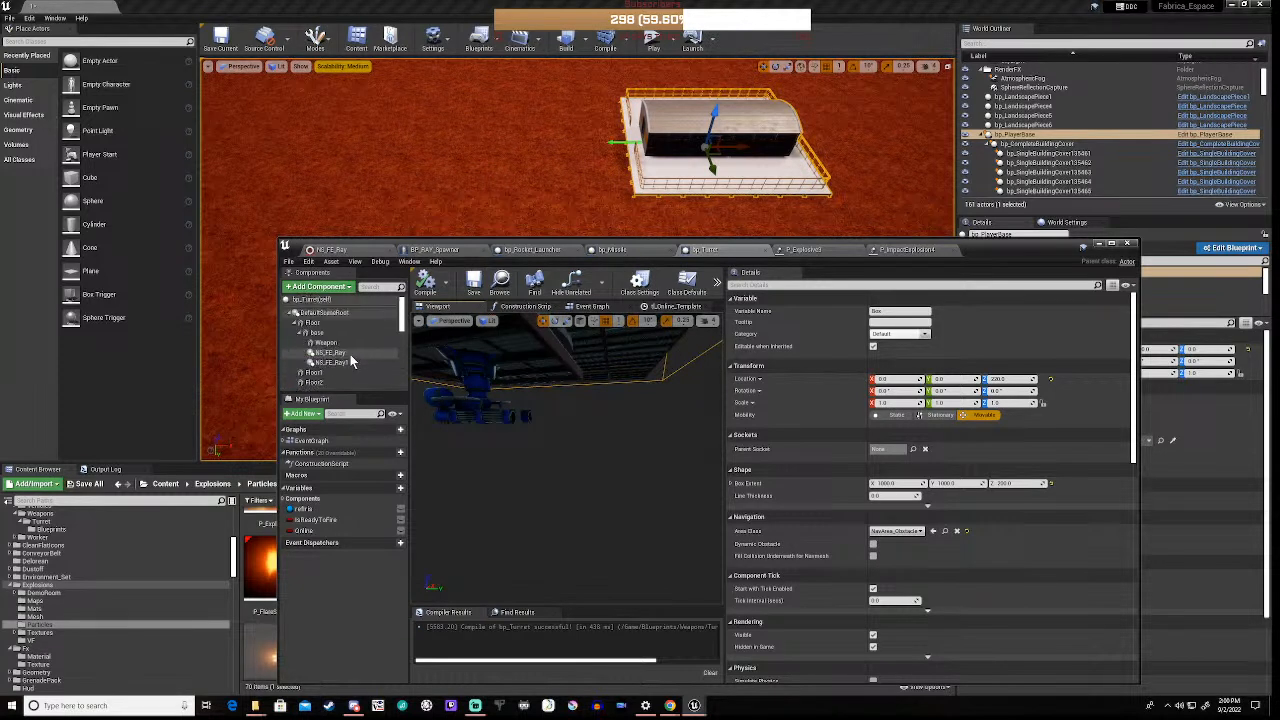
left_click(330, 353)
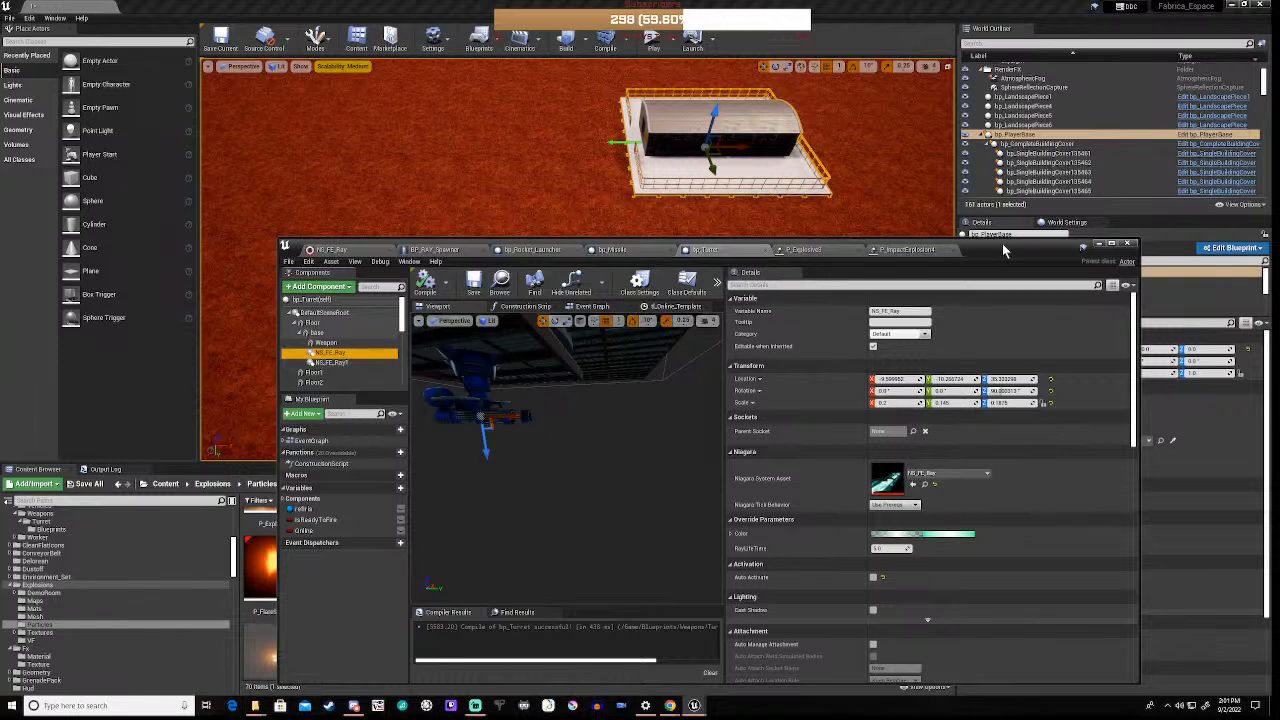
Run the level in the editor viewport to look at the turret in play, and stop the session
left_click_drag(1002, 244, 975, 474)
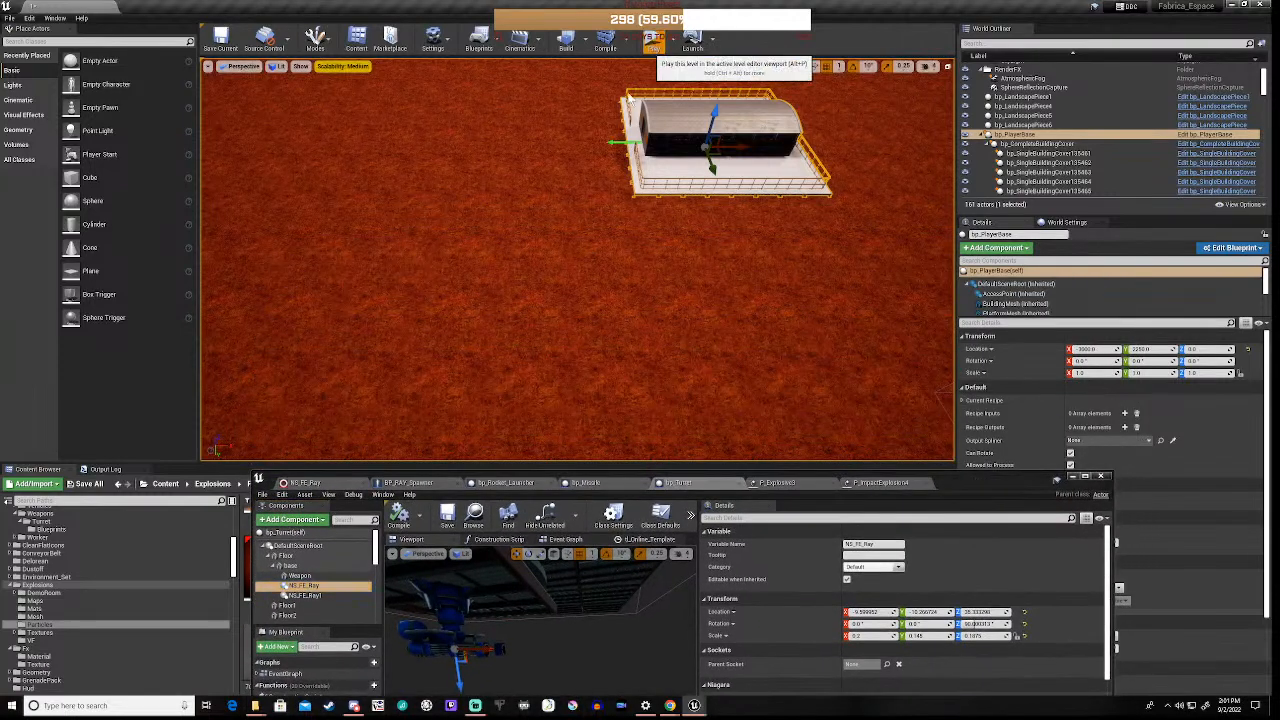
left_click(652, 40)
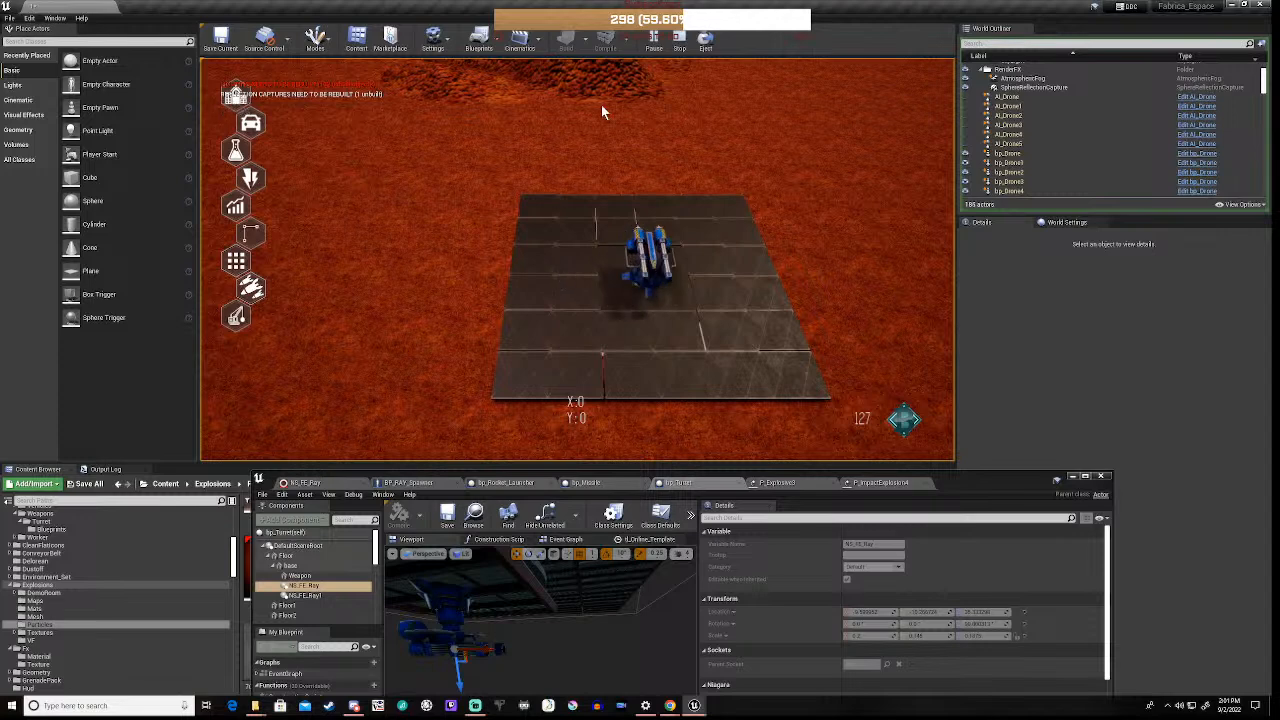
left_click(680, 42)
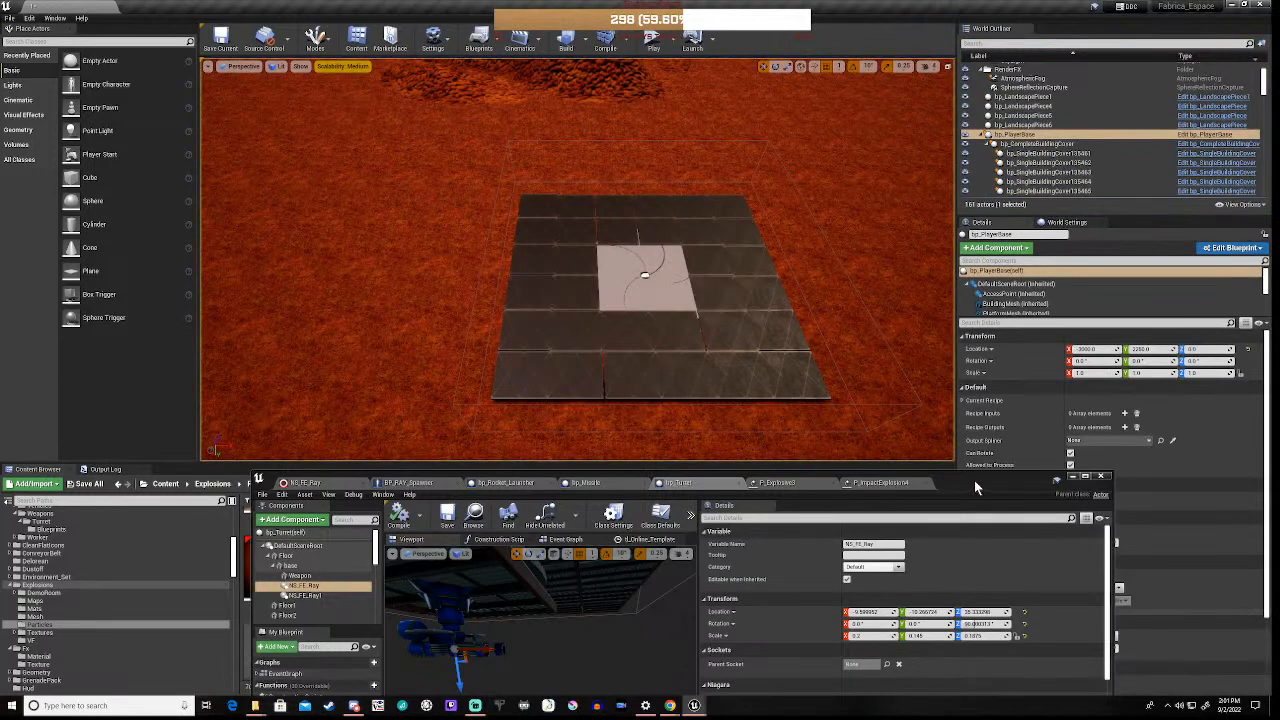
Examine the NS_FE_Ray component's Niagara, override, activation and attachment settings in bp_Turret
left_click_drag(974, 480, 913, 203)
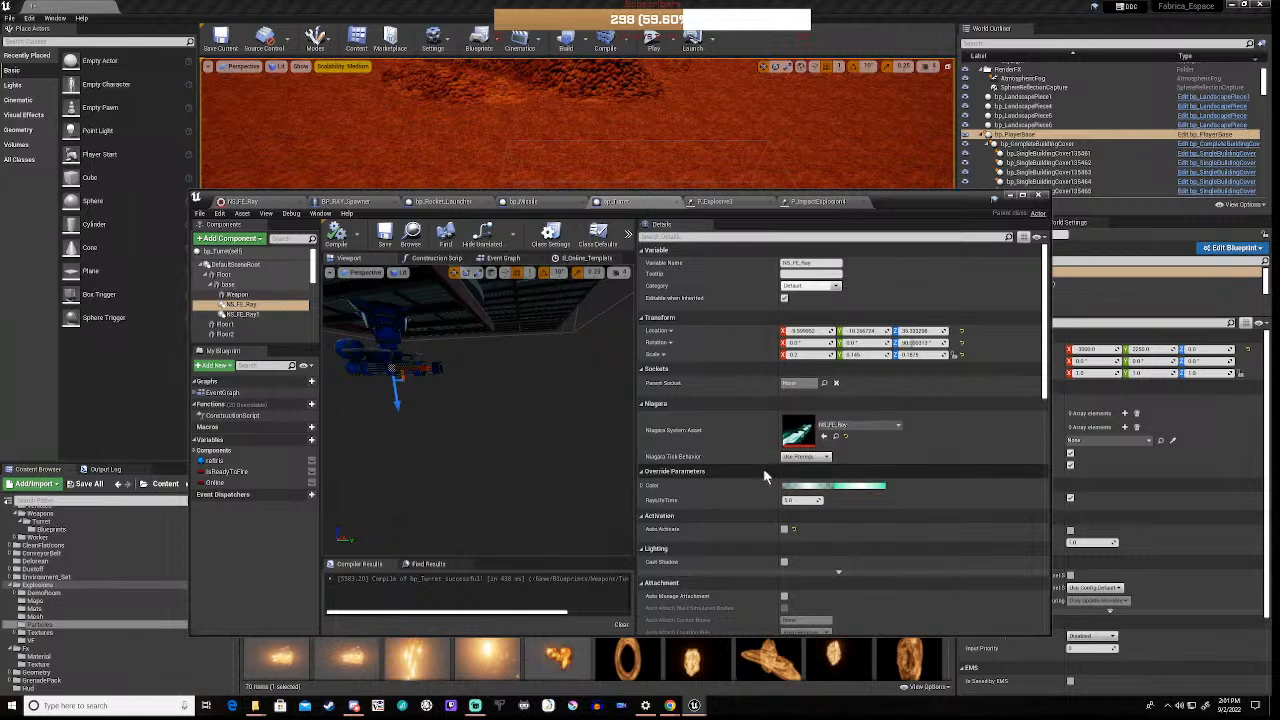
scroll(736, 498, "down", 2)
scroll(737, 498, "down", 3)
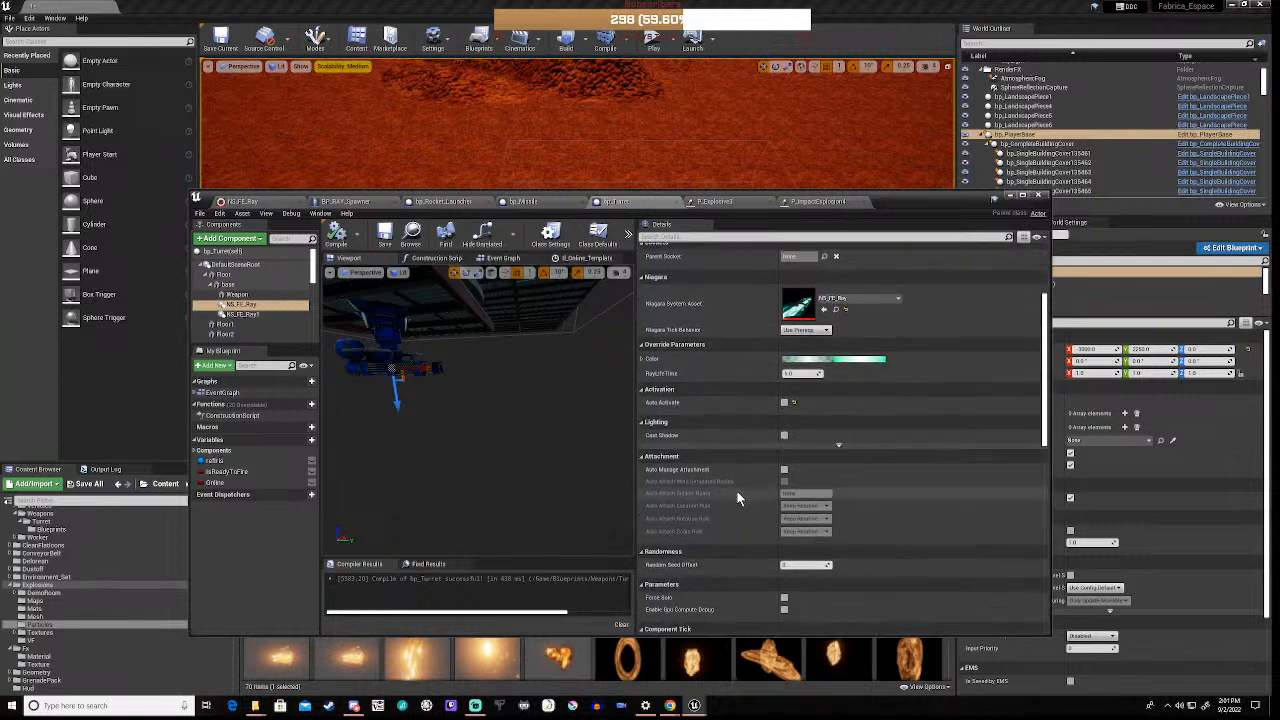
scroll(737, 498, "down", 1)
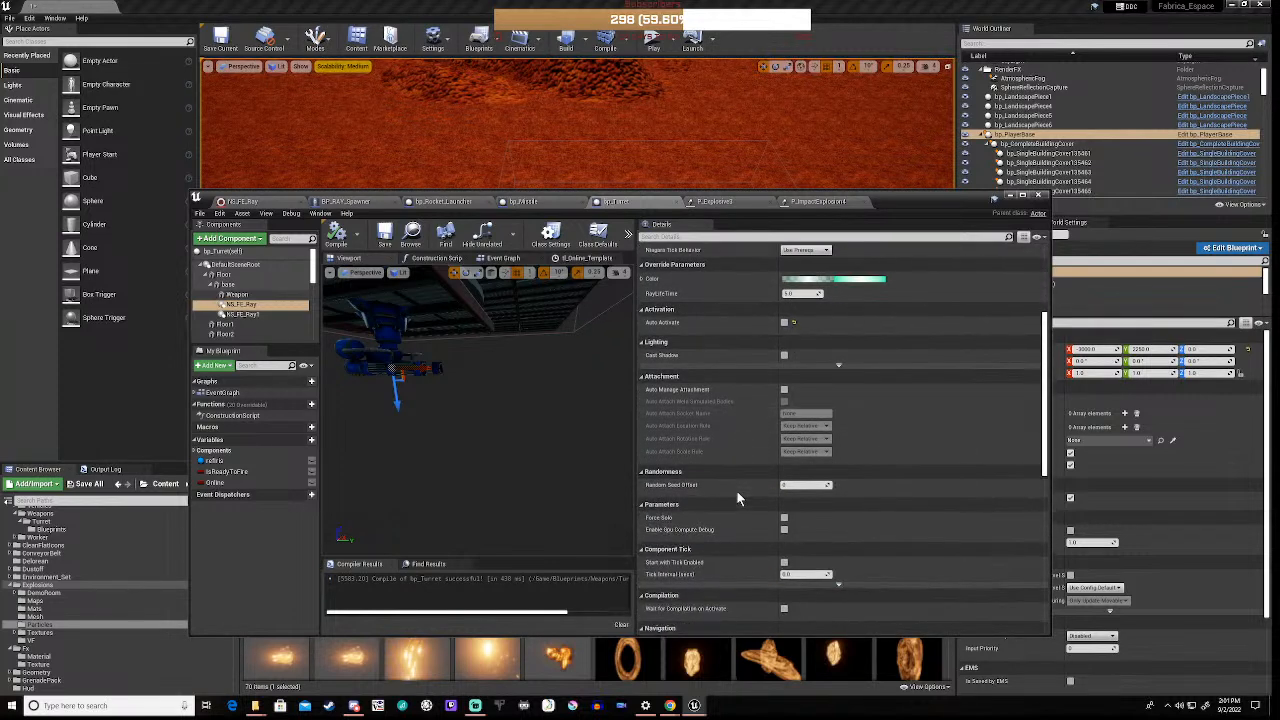
scroll(737, 498, "up", 3)
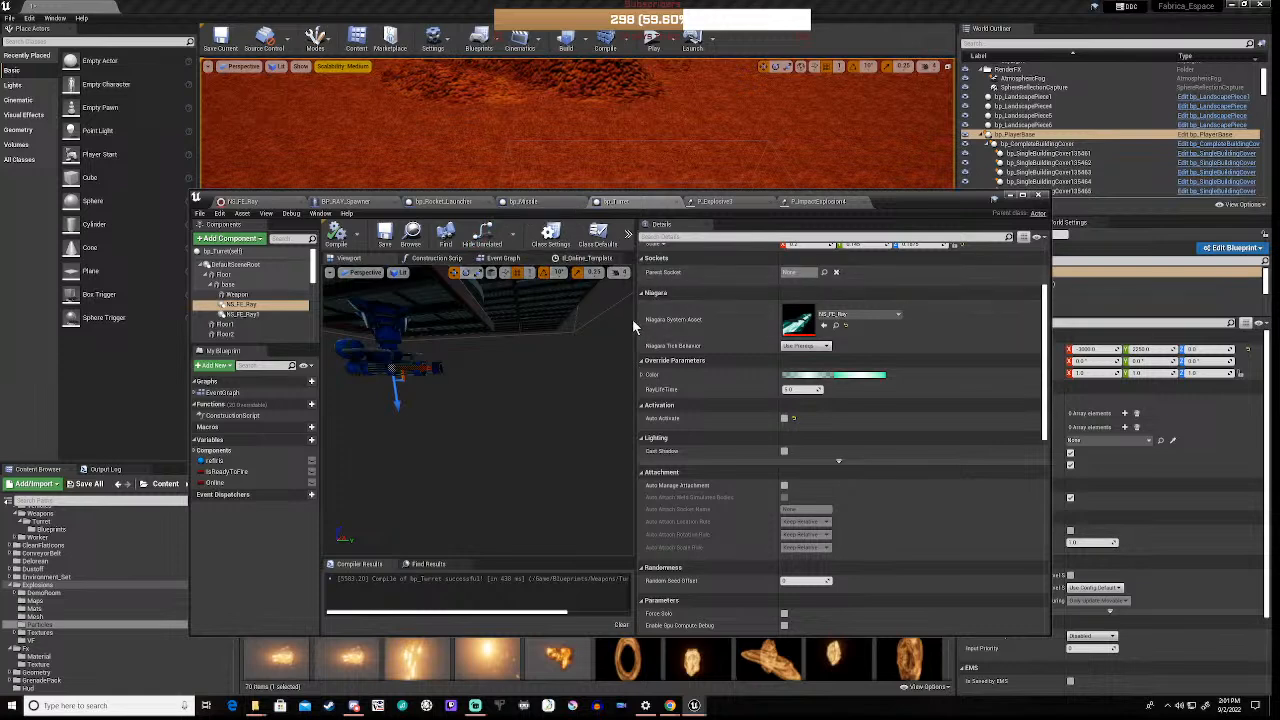
Widen the editing area of bp_Turret and open its Event Graph at the empty space below the existing nodes
left_click_drag(634, 321, 815, 335)
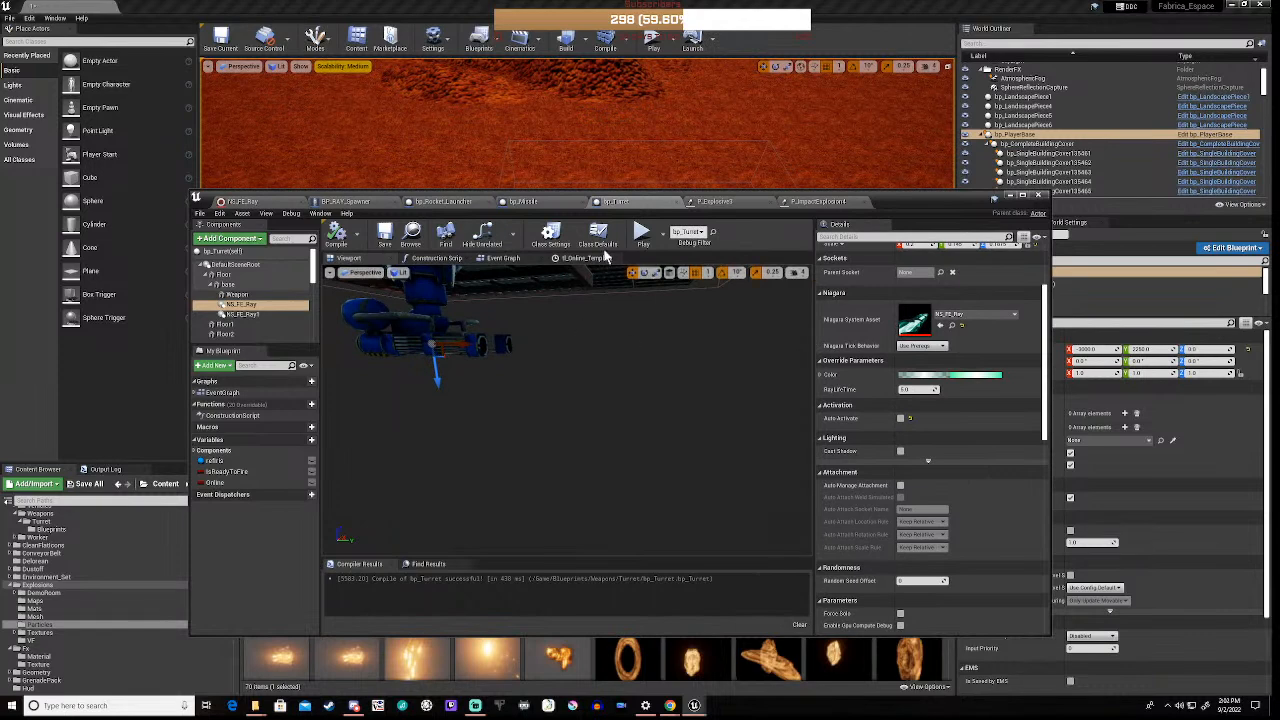
left_click(505, 258)
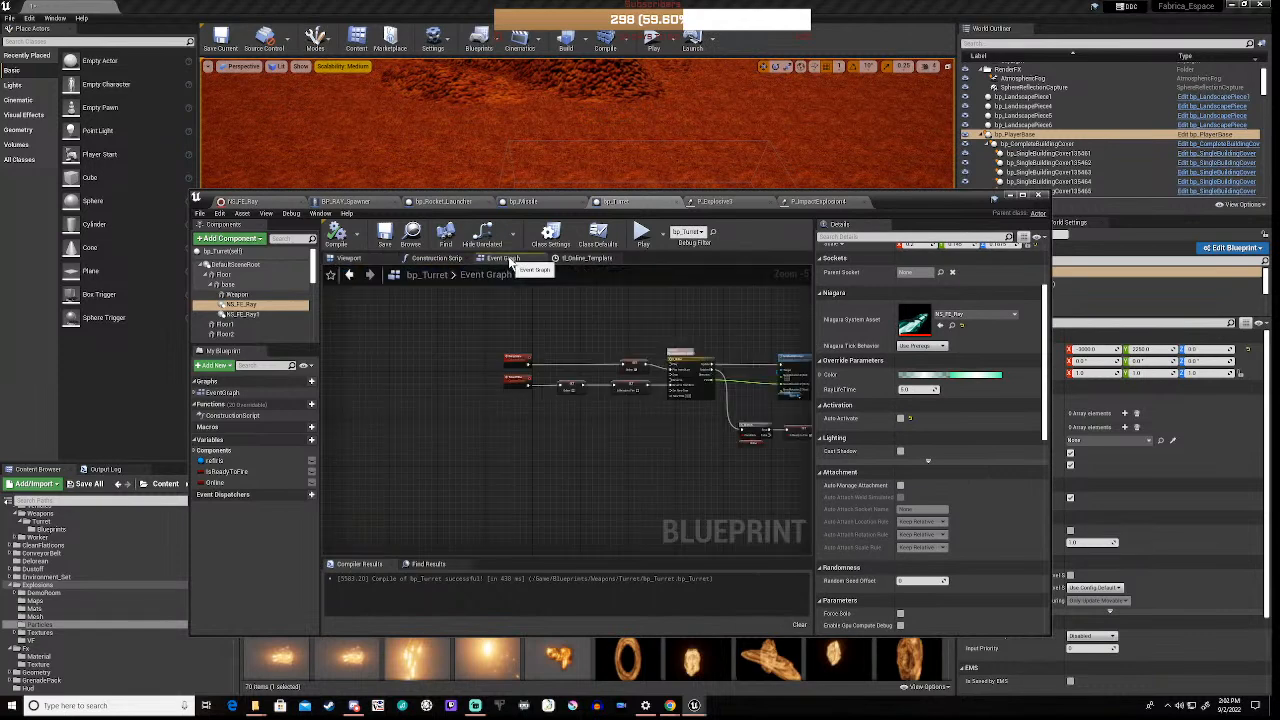
scroll(717, 420, "up", 2)
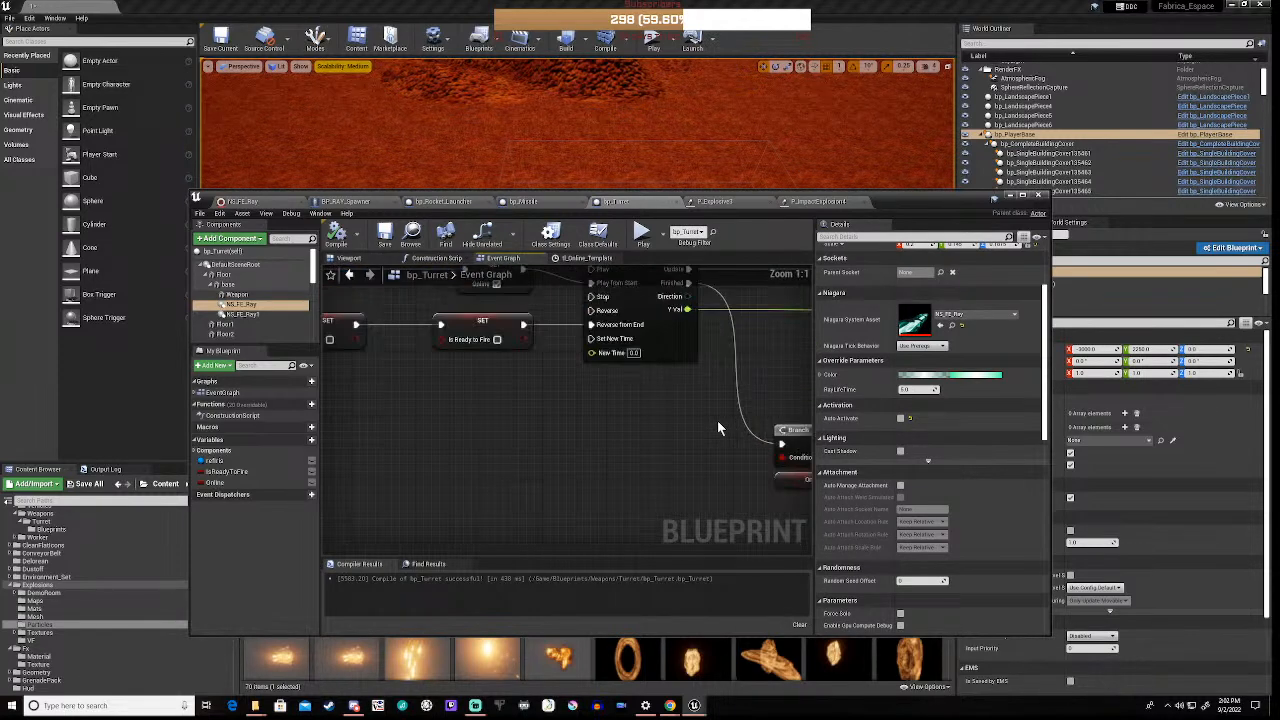
scroll(717, 420, "down", 3)
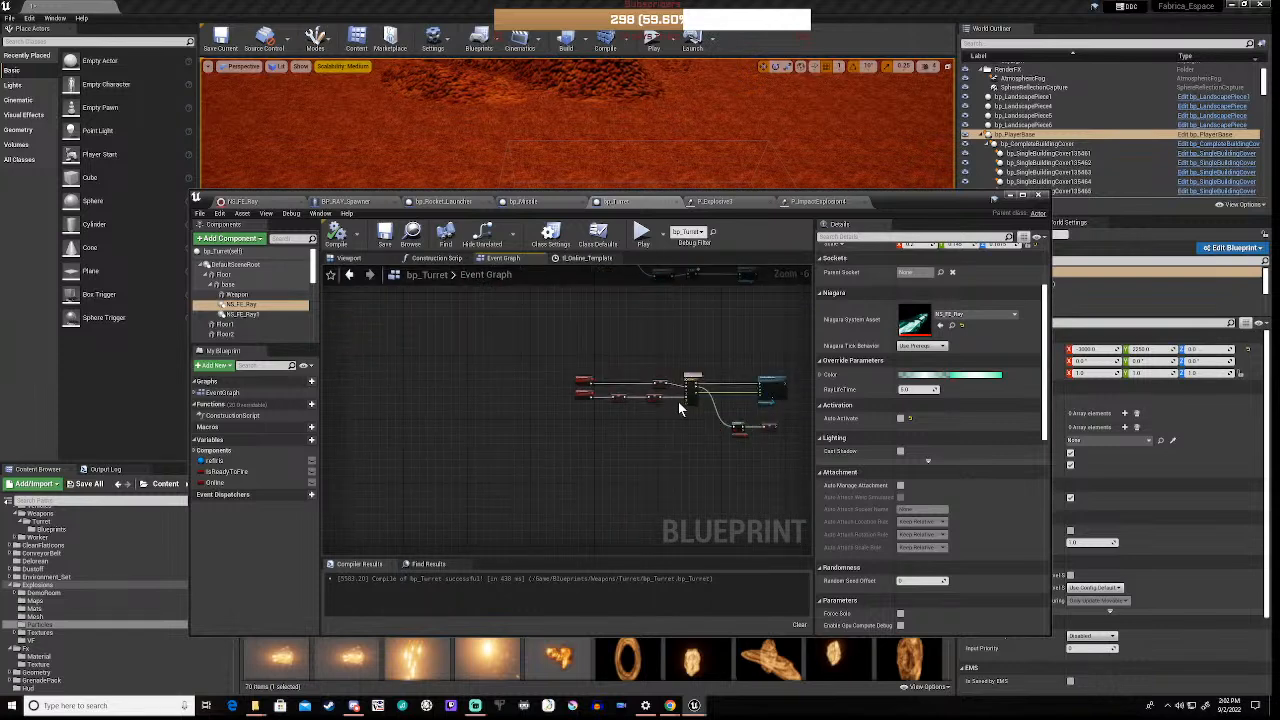
right_click_drag(665, 347, 671, 264)
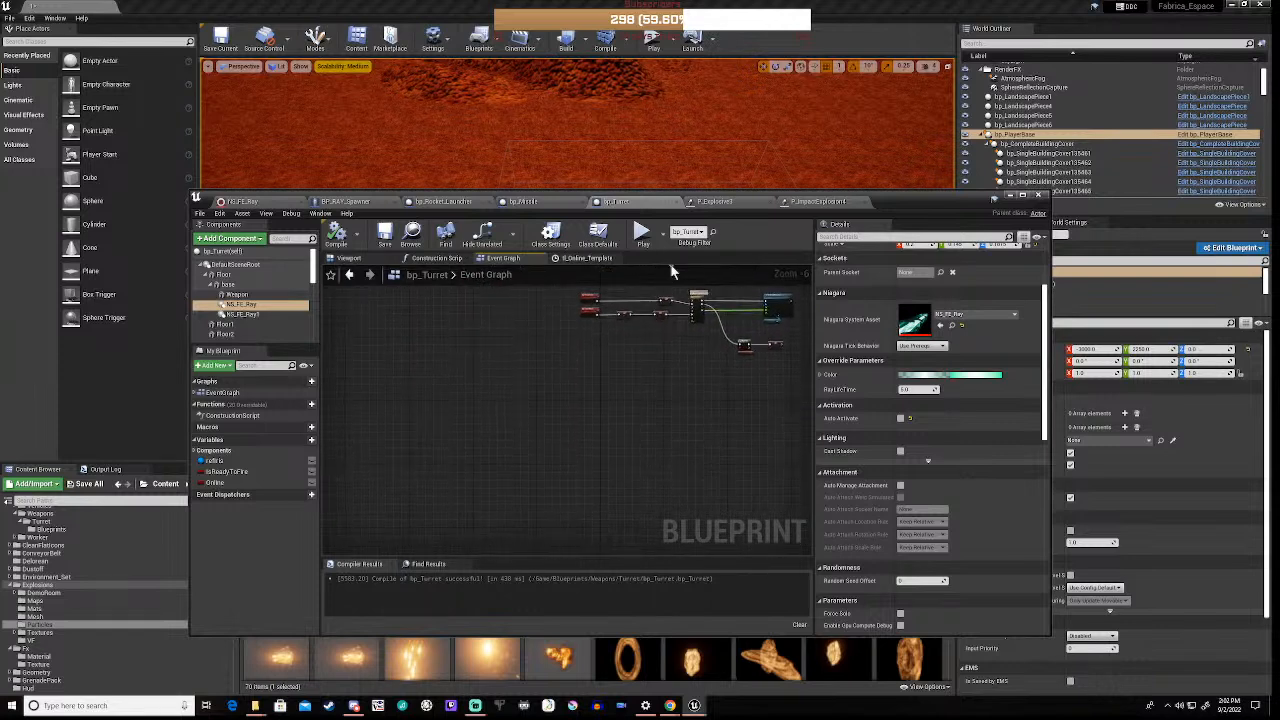
scroll(596, 379, "up", 3)
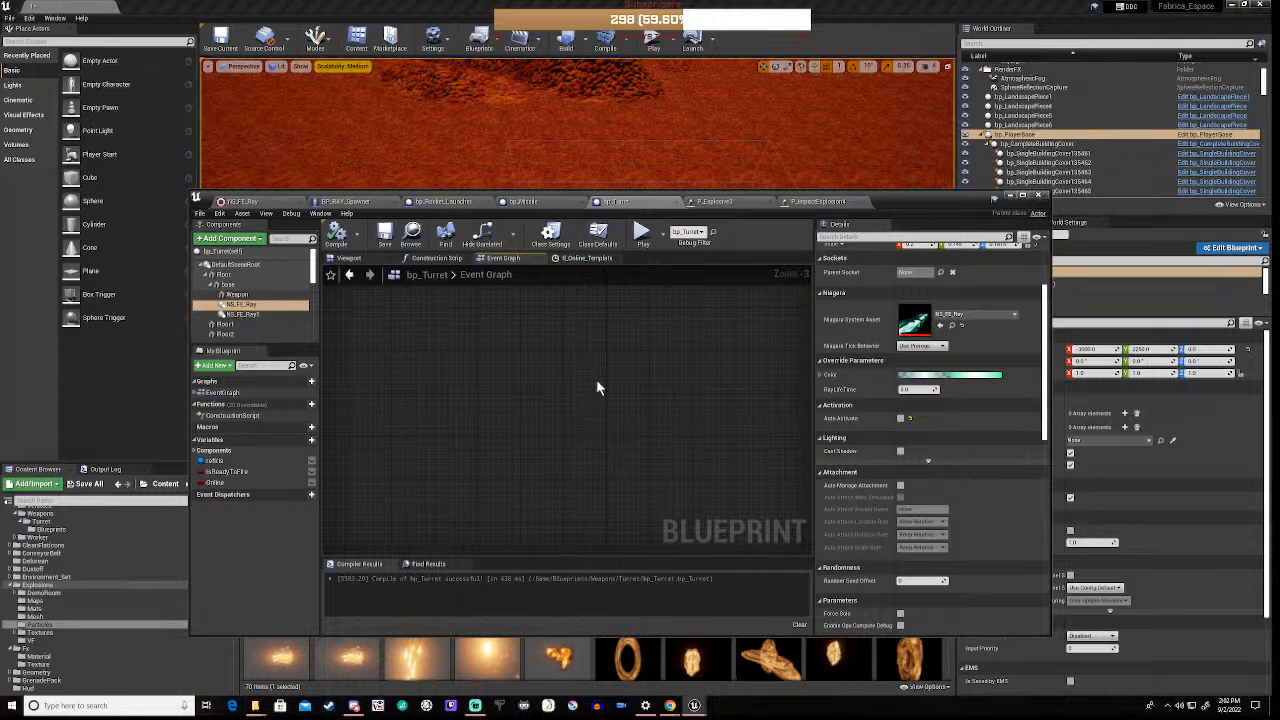
Add a custom event named FireLasers in the empty space of the event graph
right_click(597, 388)
type("custom")
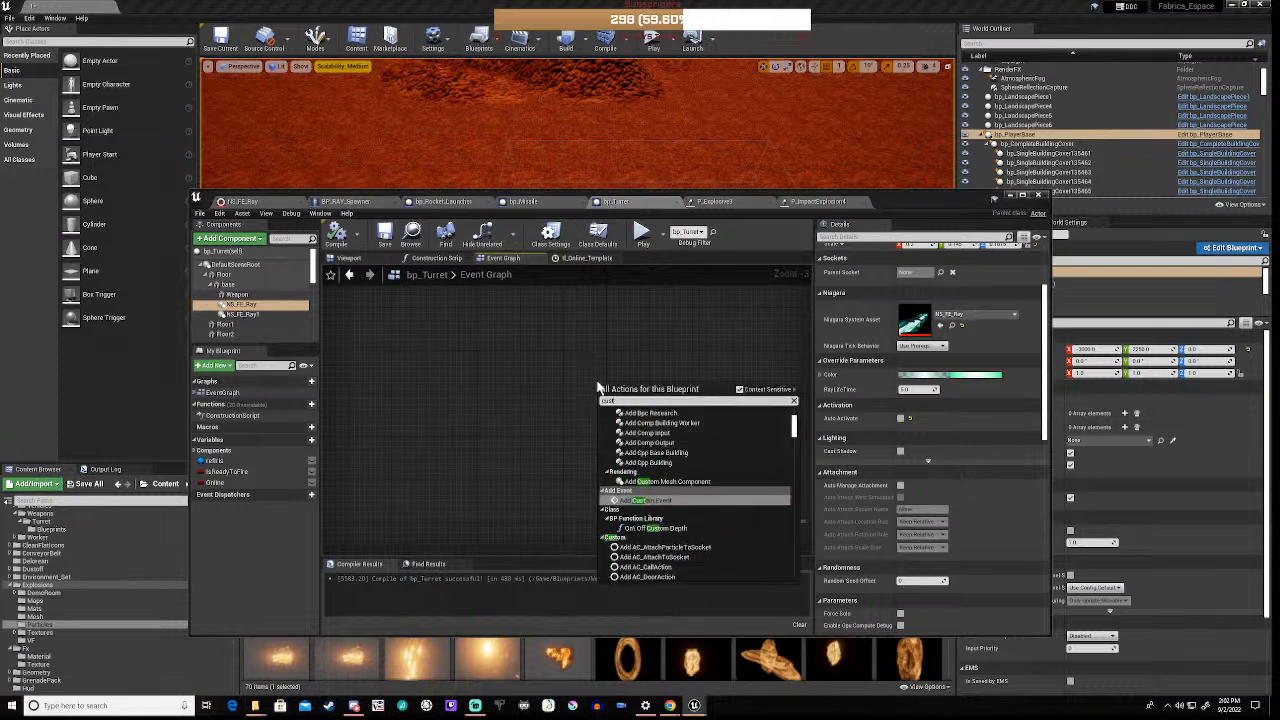
type(" event")
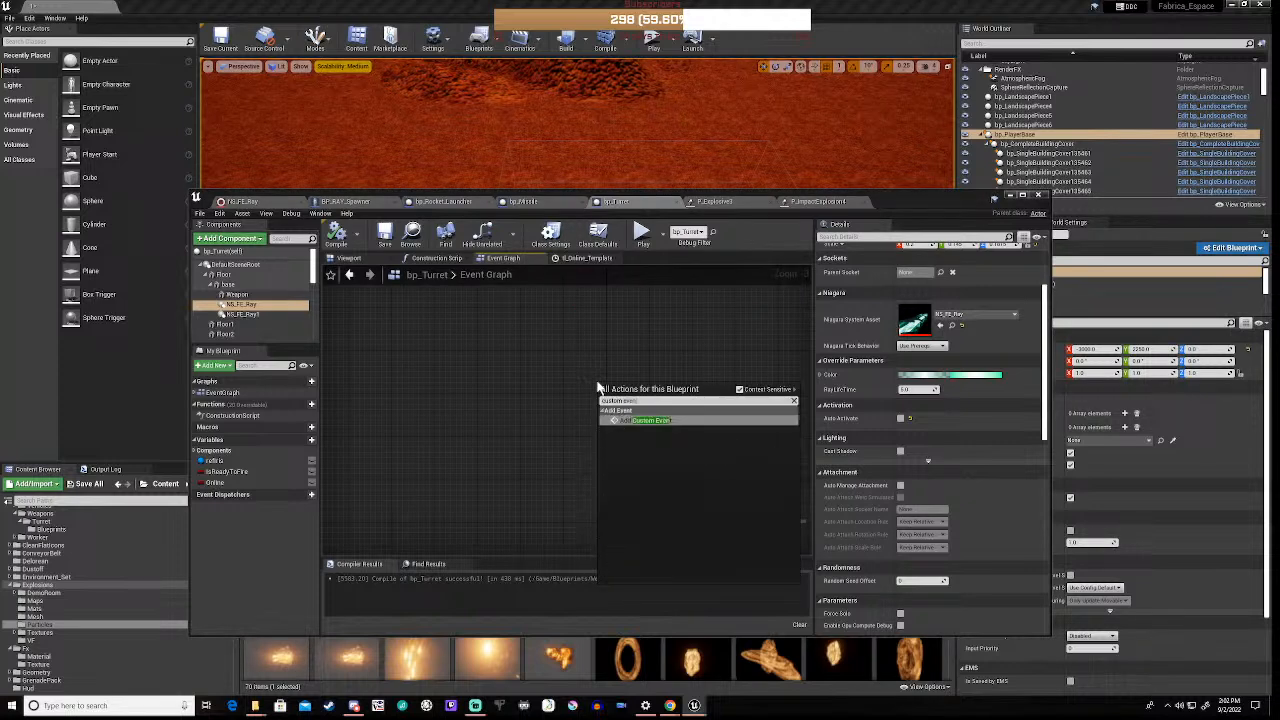
left_click(652, 420)
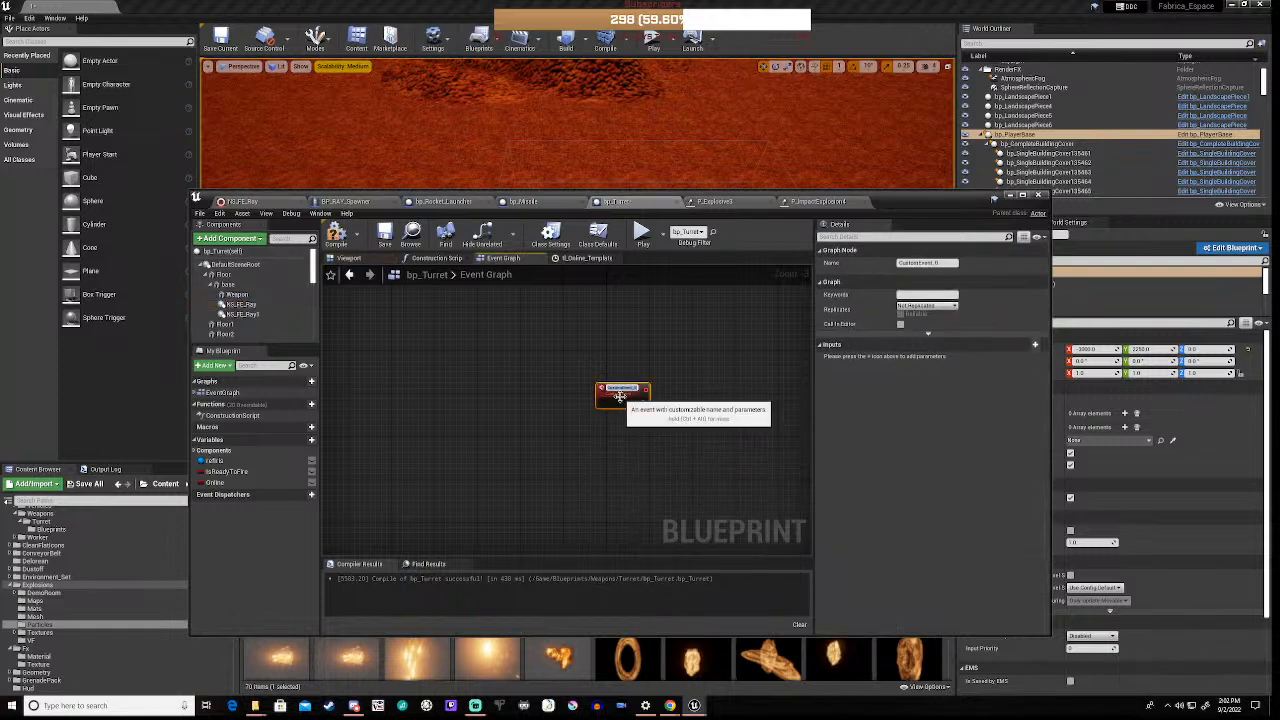
scroll(619, 405, "up", 3)
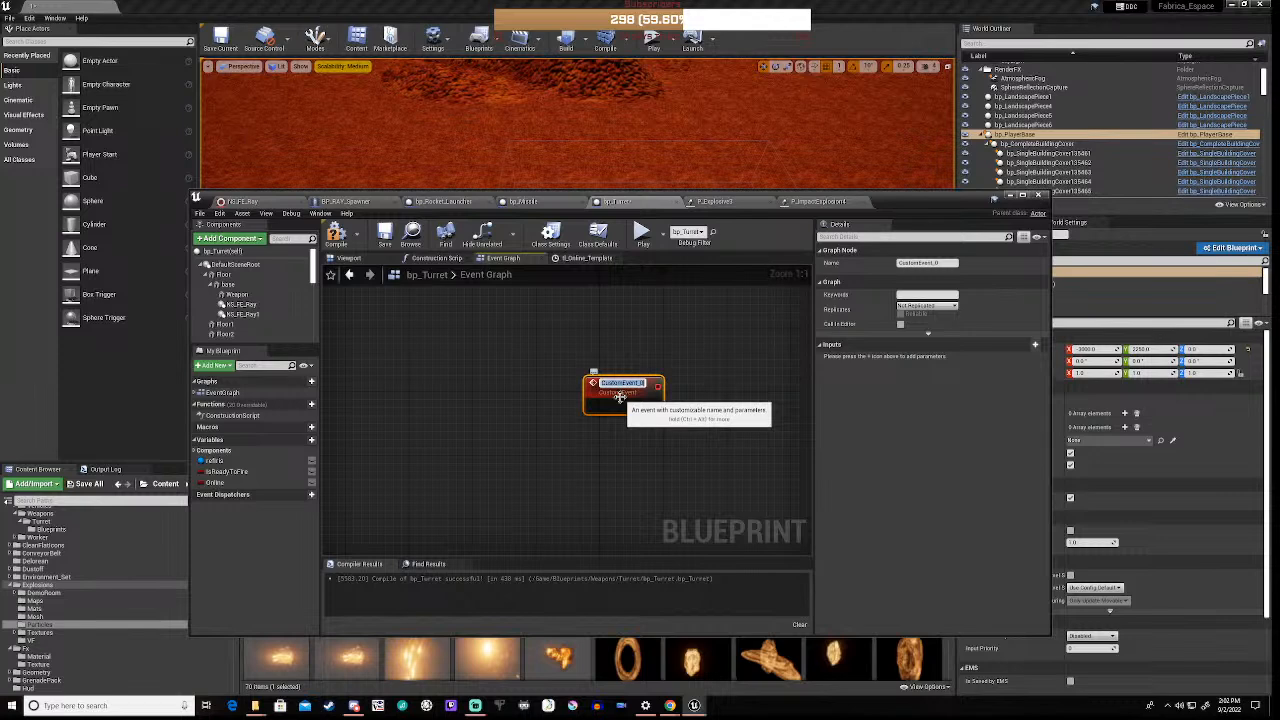
type("FireLasers")
key("Return")
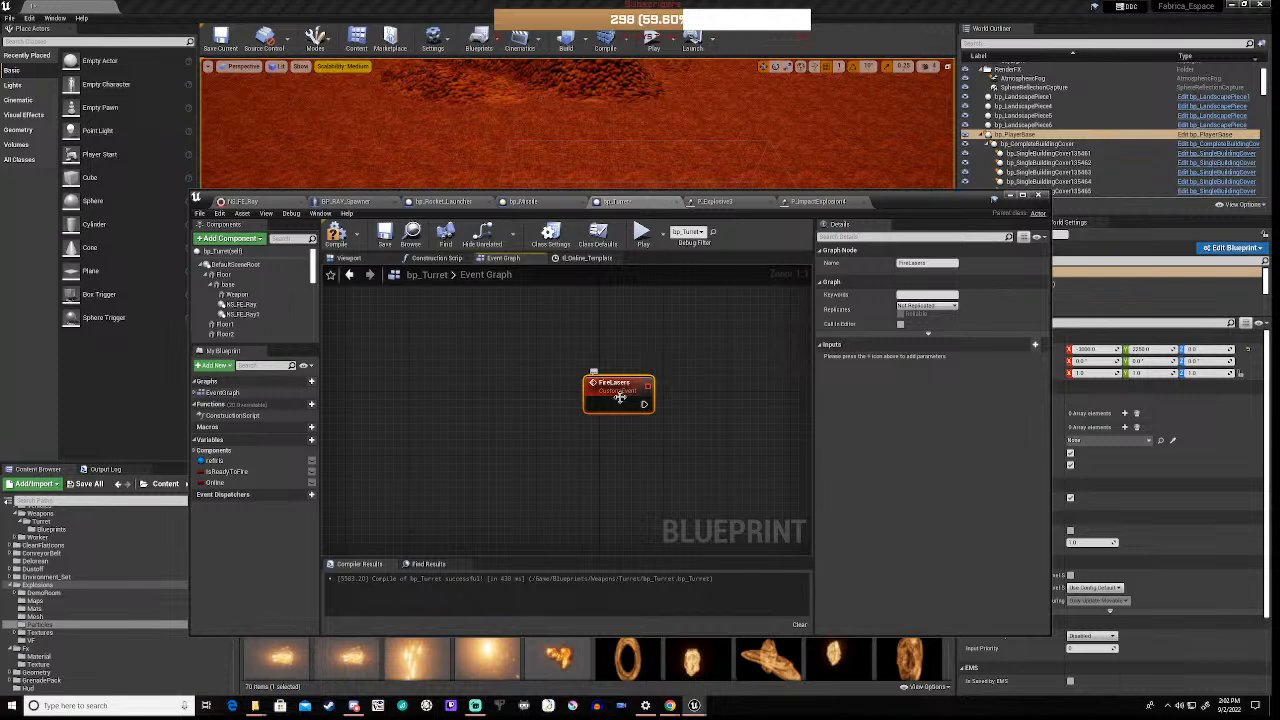
Reposition the FireLasers event node clear of the turret's existing node network
scroll(674, 334, "down", 2)
left_click_drag(625, 378, 641, 371)
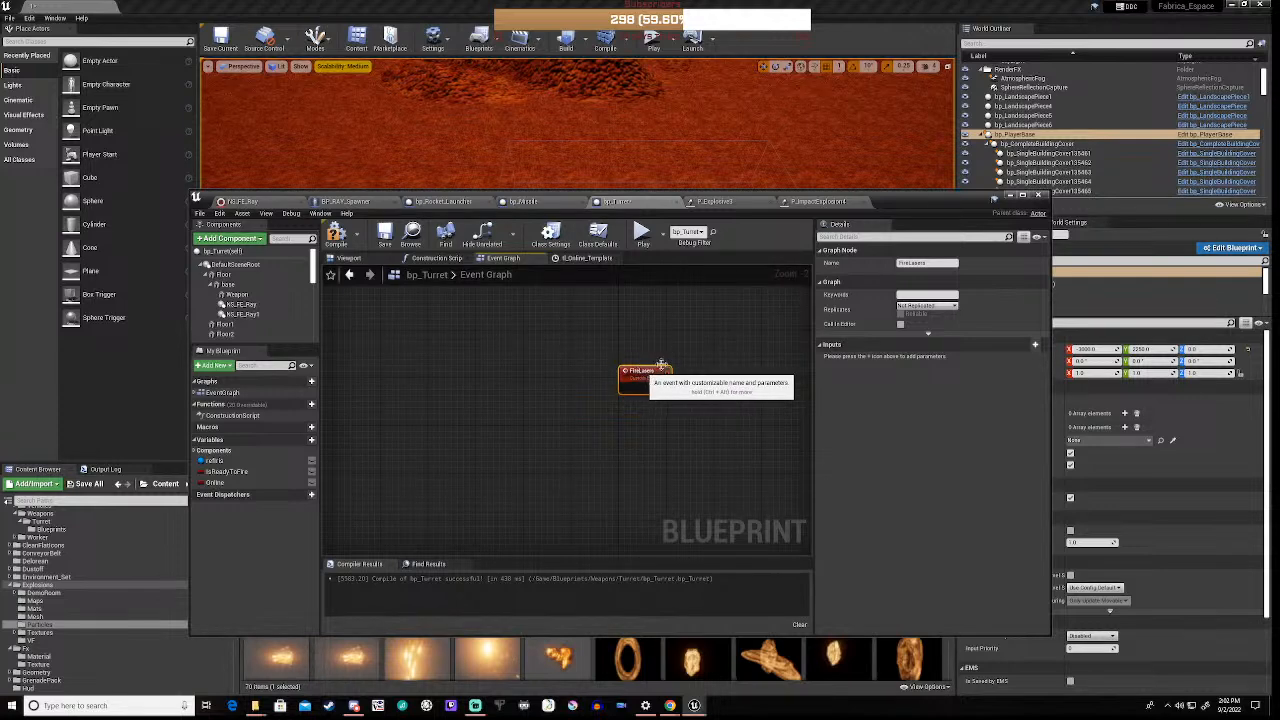
right_click_drag(713, 356, 569, 446)
scroll(613, 408, "down", 5)
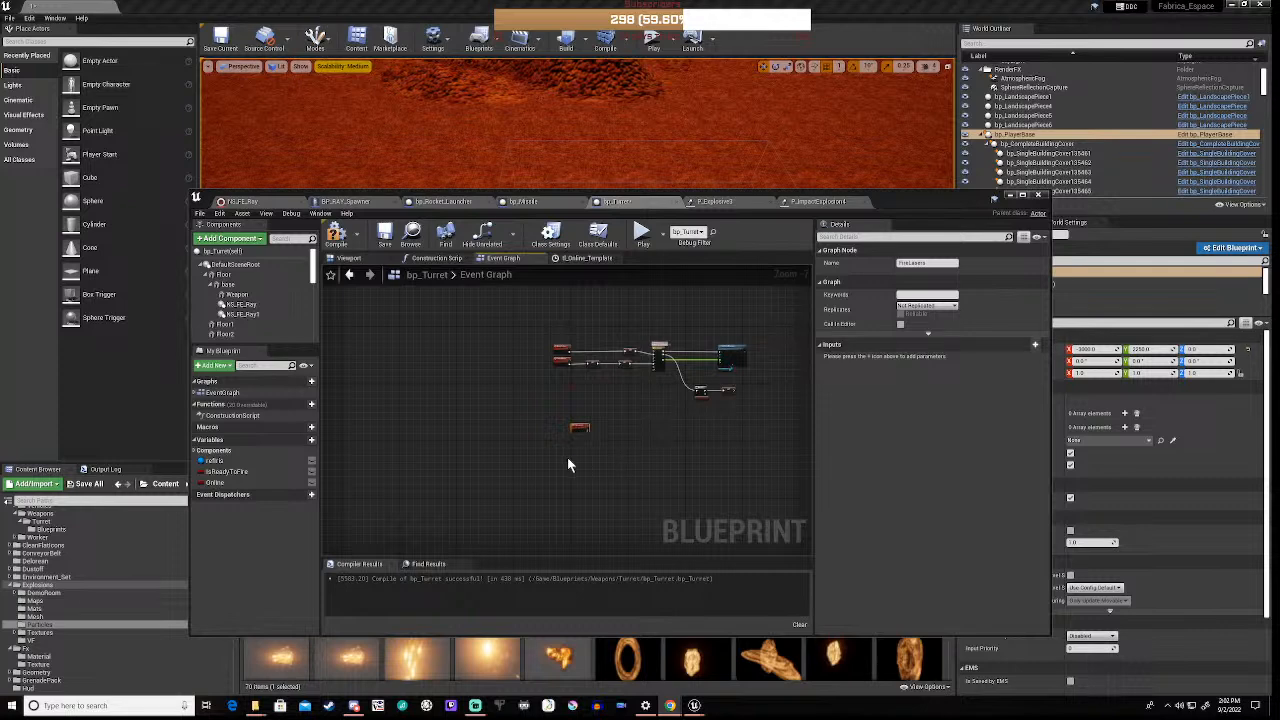
left_click_drag(578, 425, 567, 466)
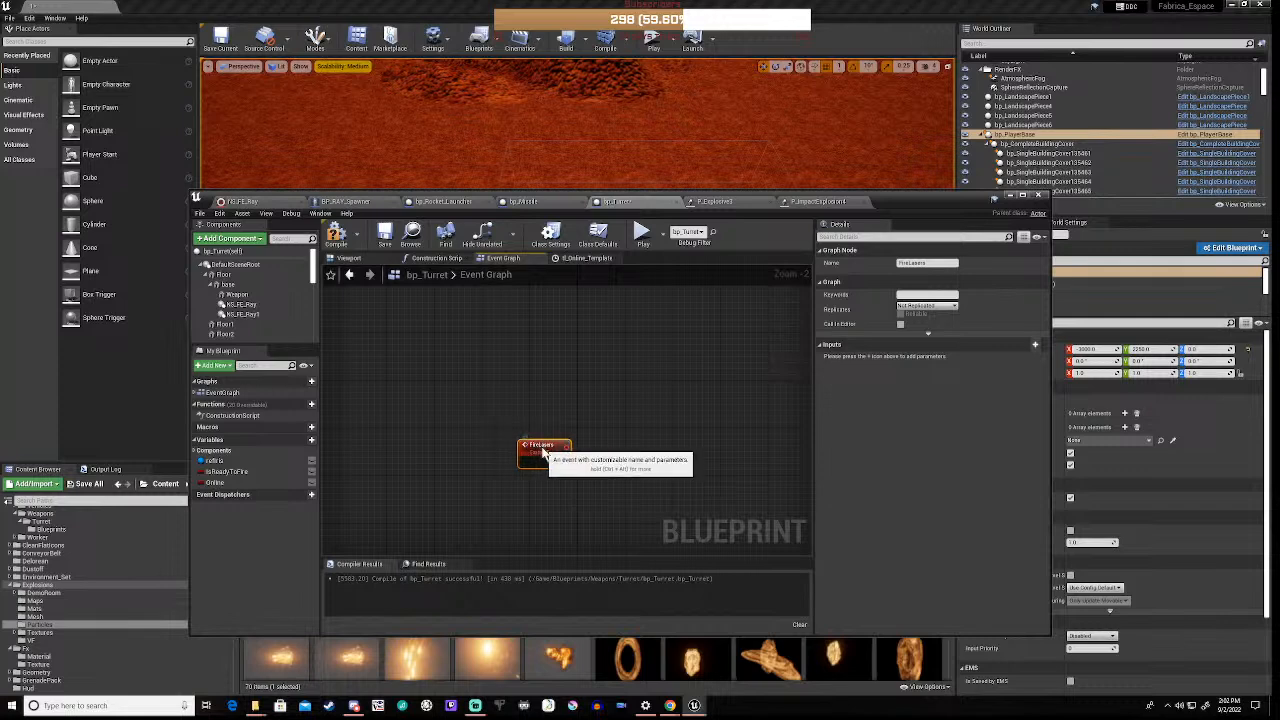
left_click_drag(545, 450, 555, 455)
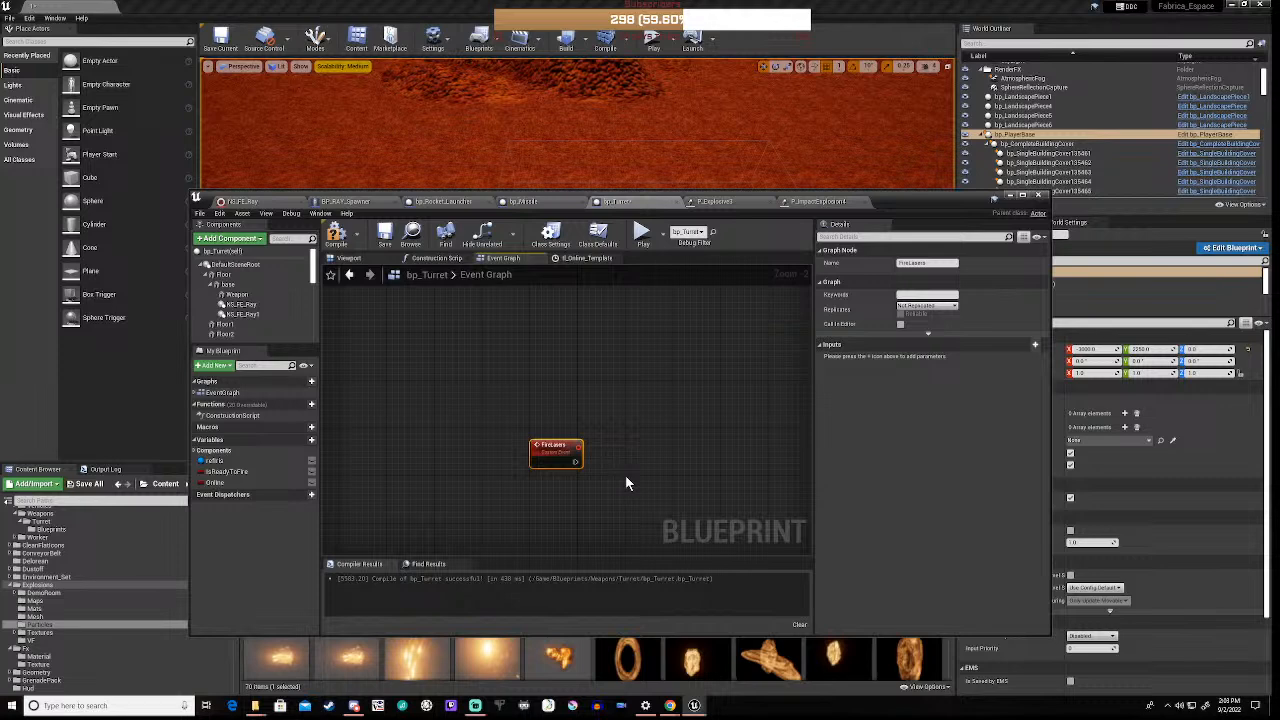
Add a Set Timer by Function Name node and connect it to the execution output of the Is Ready to Fire SET node after the Branch
right_click_drag(625, 483, 560, 426)
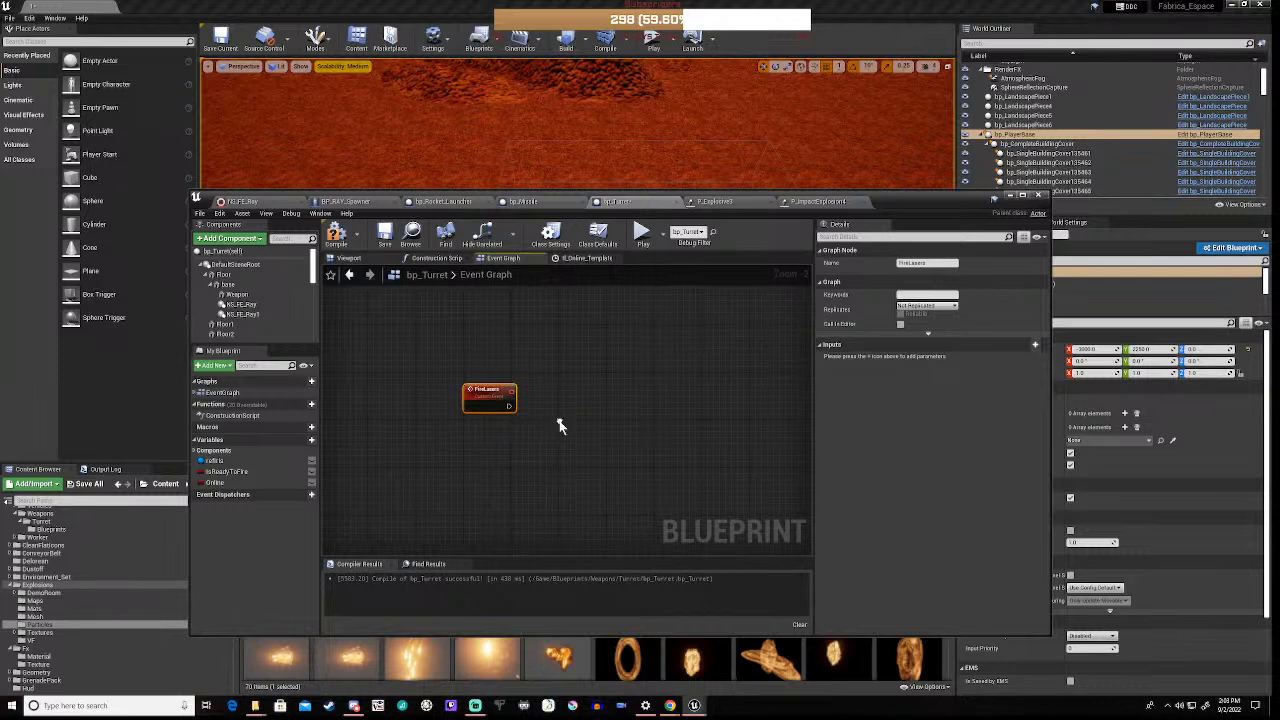
scroll(559, 422, "down", 2)
scroll(557, 423, "down", 2)
scroll(545, 442, "up", 4)
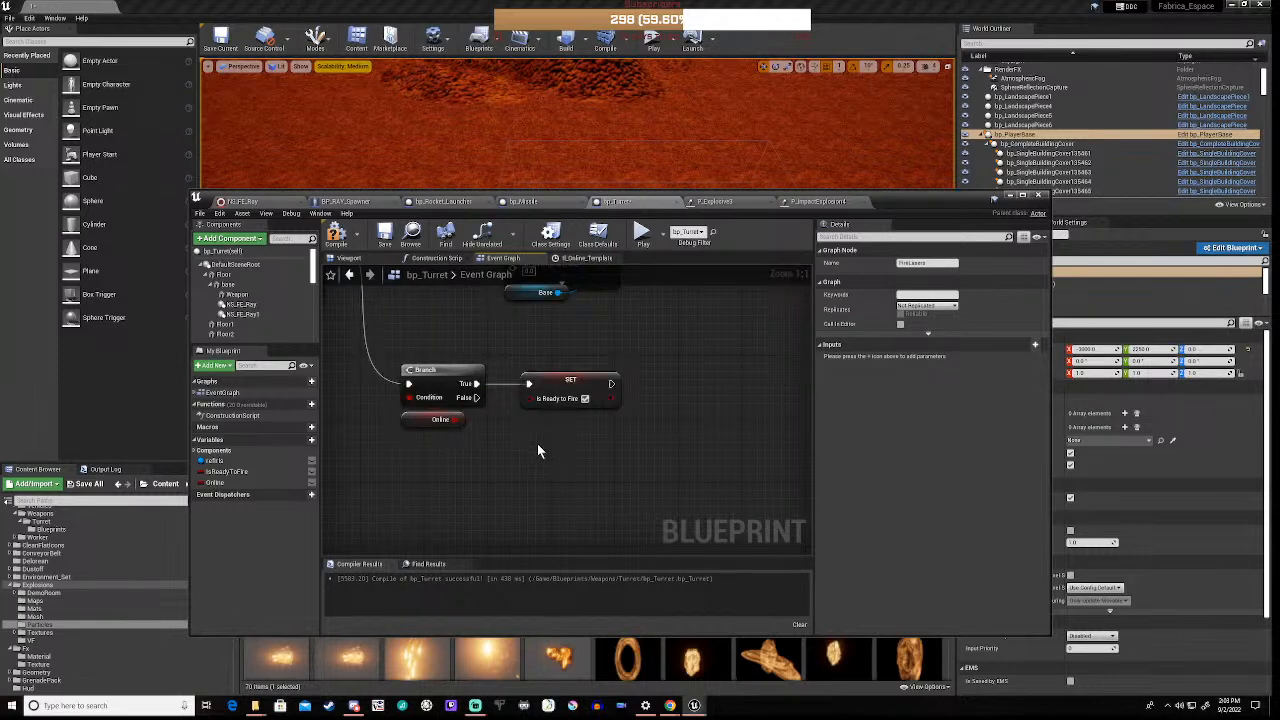
right_click_drag(424, 511, 547, 483)
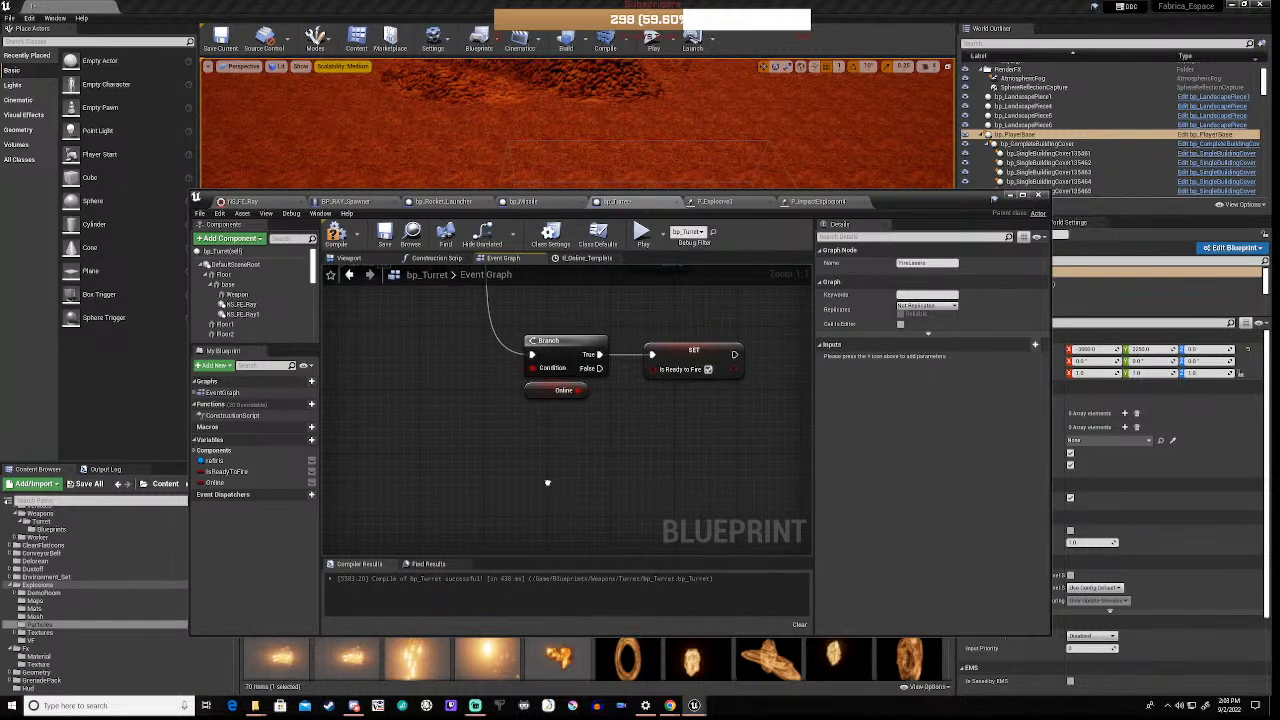
right_click_drag(547, 483, 368, 514)
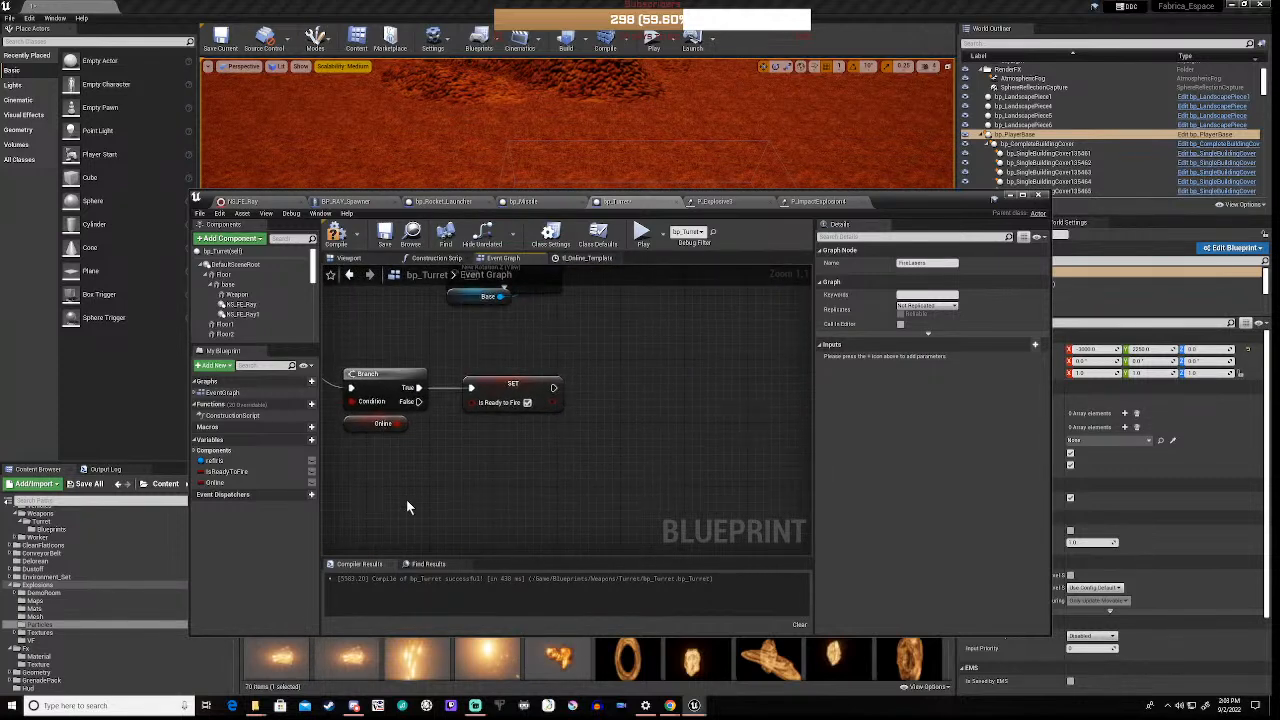
right_click(602, 432)
type("set timer")
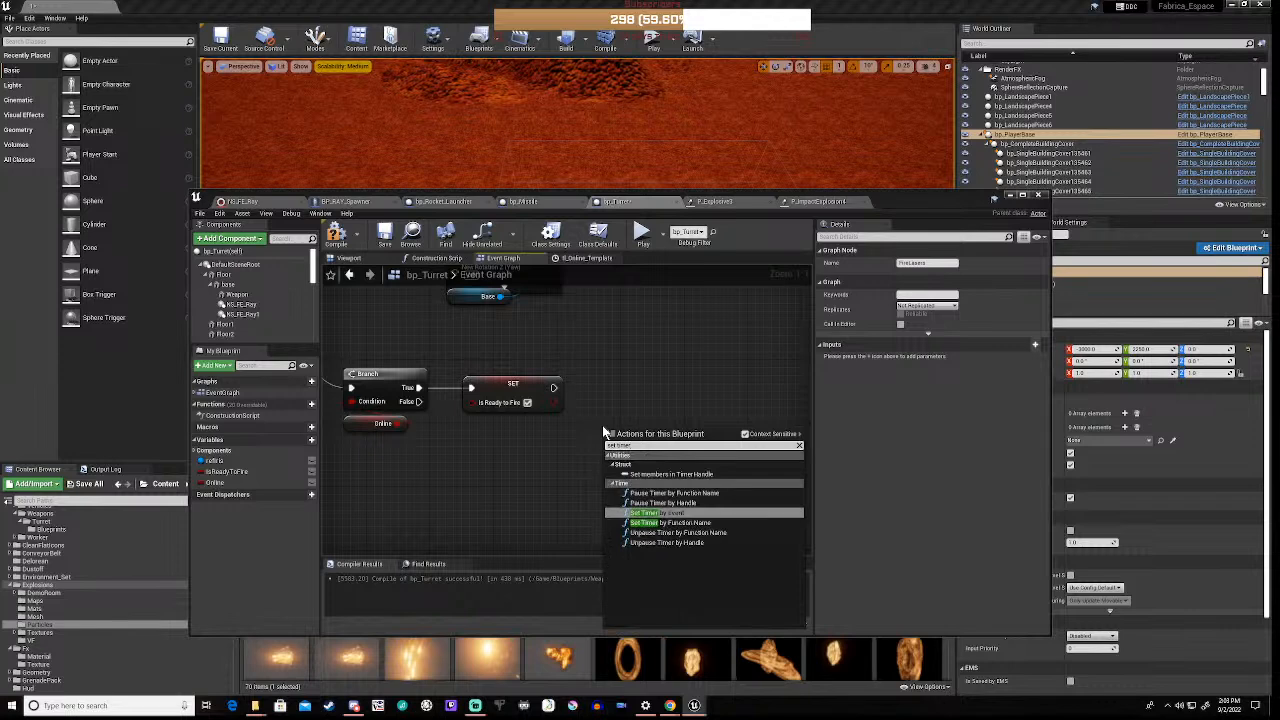
left_click(678, 527)
left_click_drag(678, 433, 700, 378)
left_click_drag(553, 388, 645, 388)
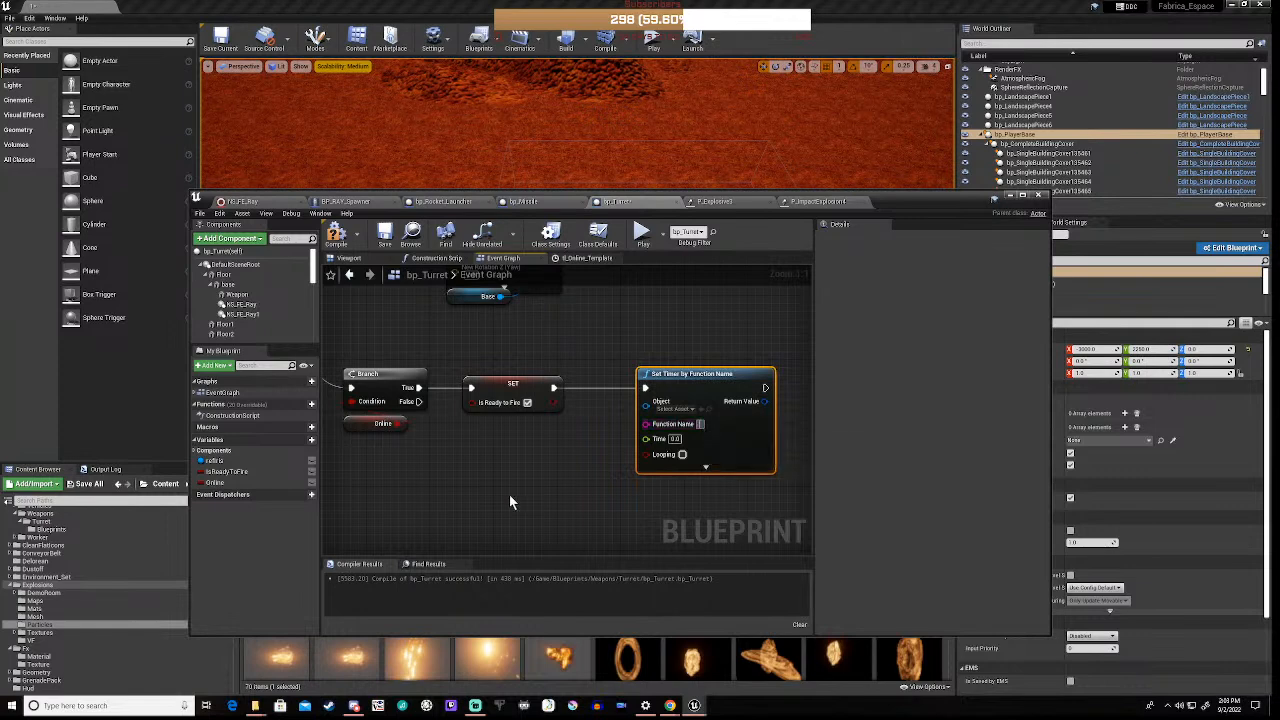
Configure the Set Timer by Function Name node with function name FireLaser, a time of 10 and looping enabled
type("FireLaser")
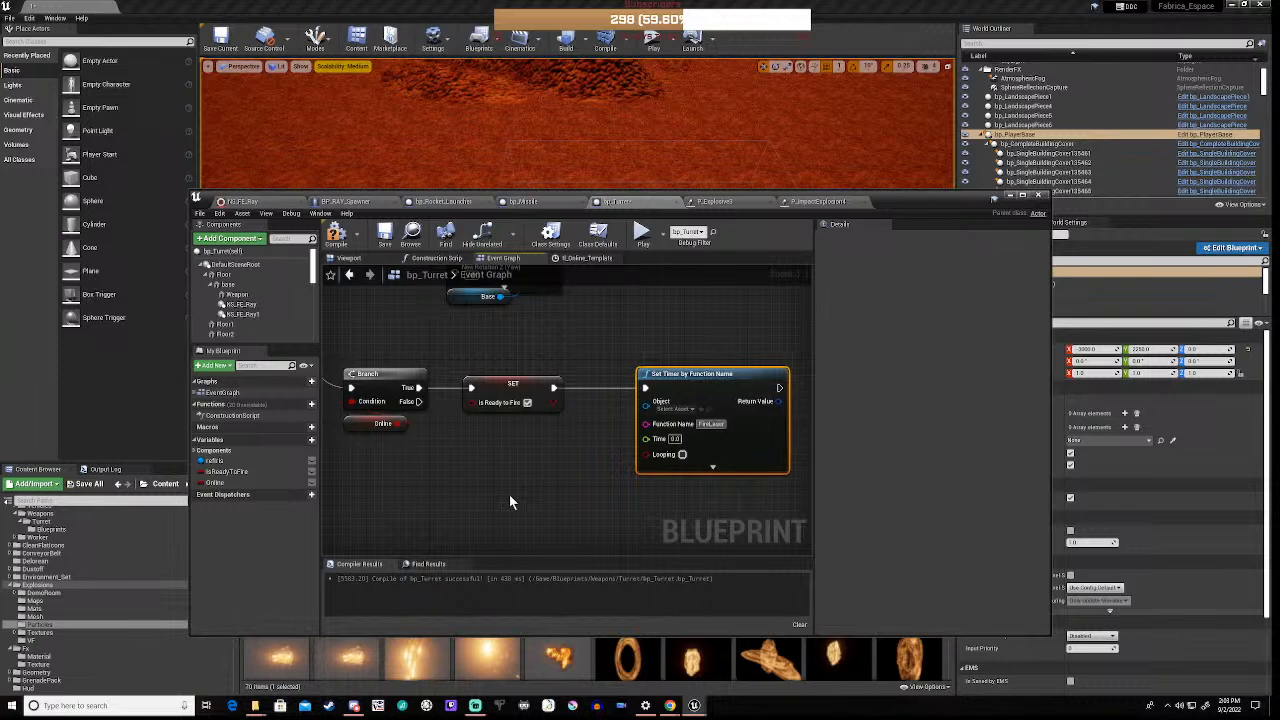
left_click(675, 439)
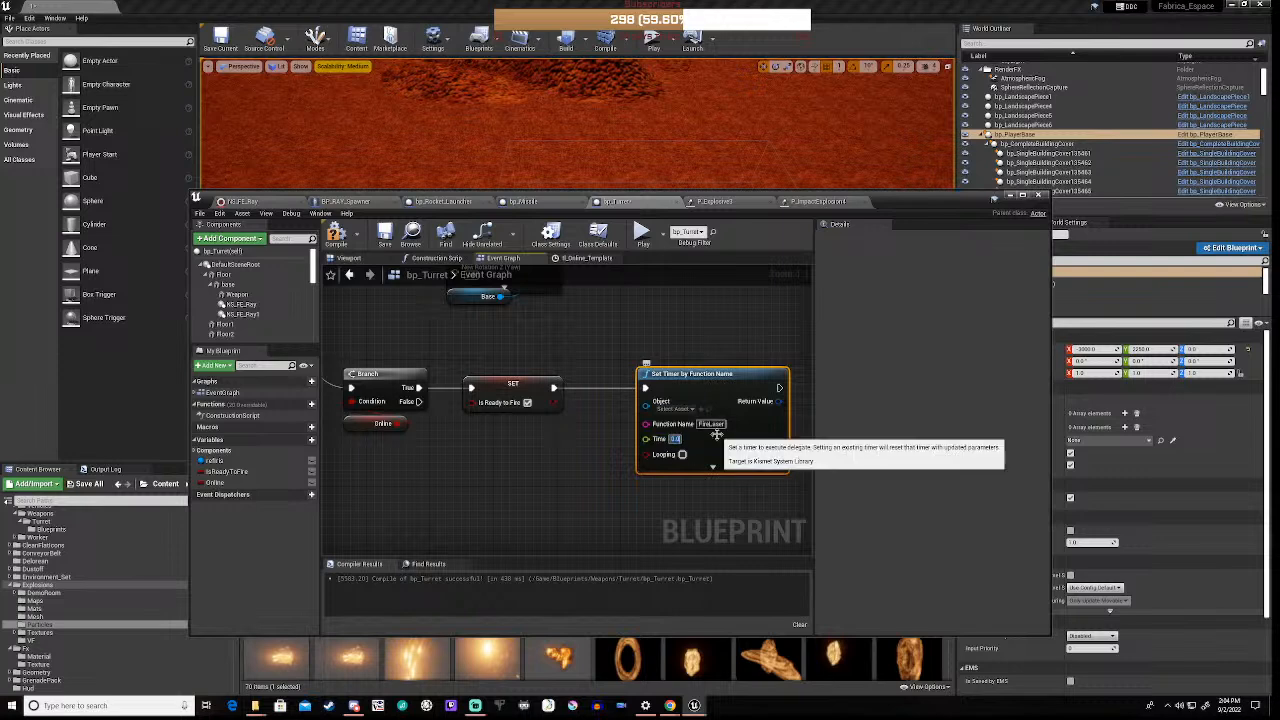
type("10")
left_click(682, 454)
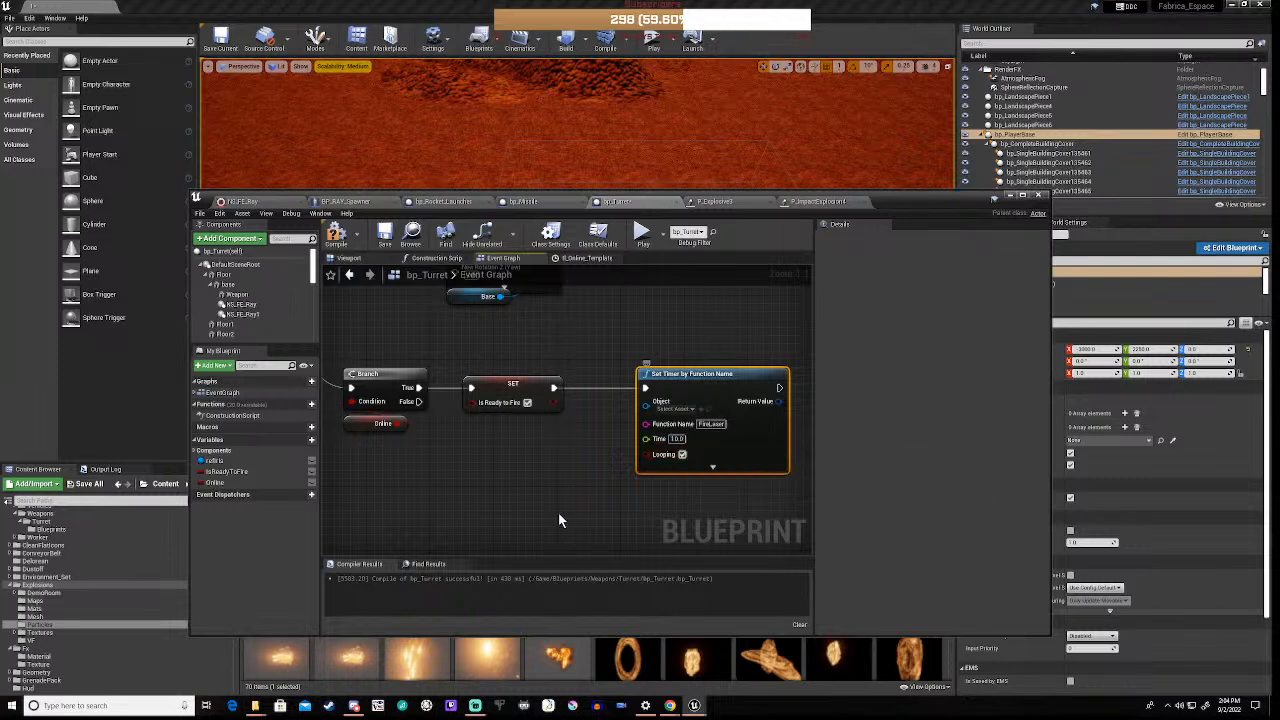
Place references to the NS_FE_Ray and NS_FE_Ray1 components in the graph beside the FireLasers event
scroll(428, 505, "down", 5)
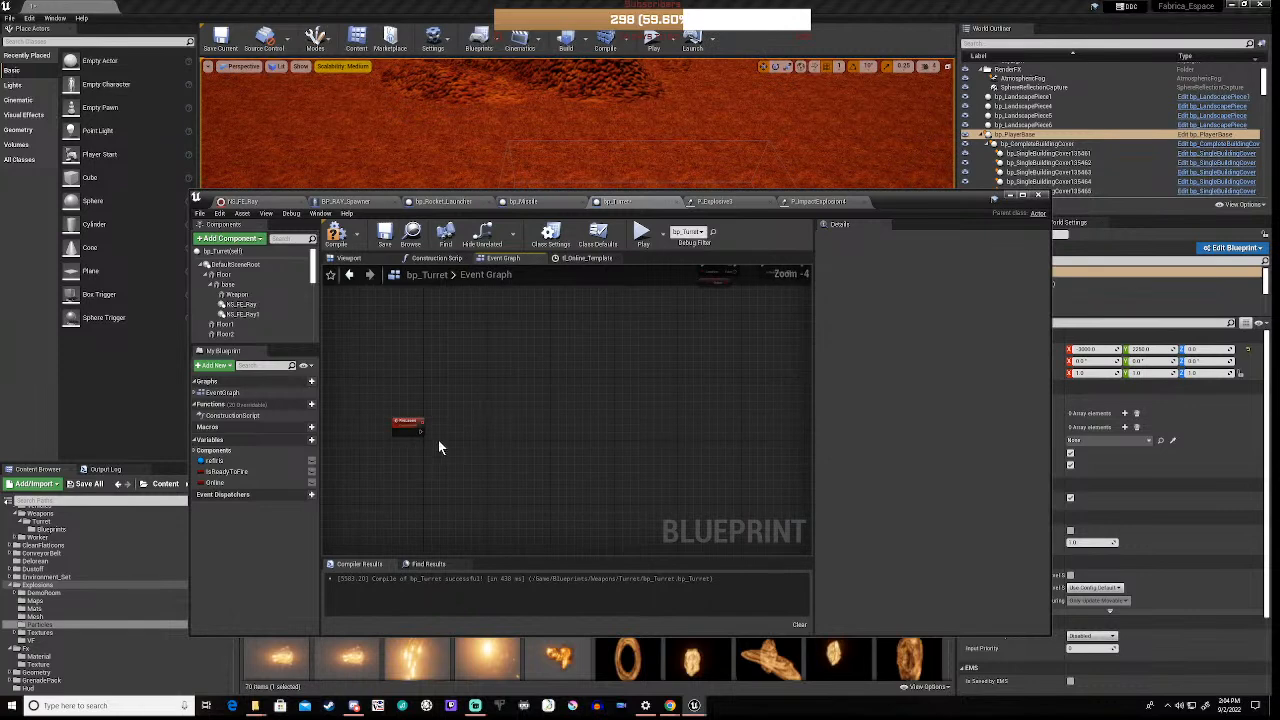
scroll(421, 450, "up", 3)
right_click_drag(421, 450, 589, 448)
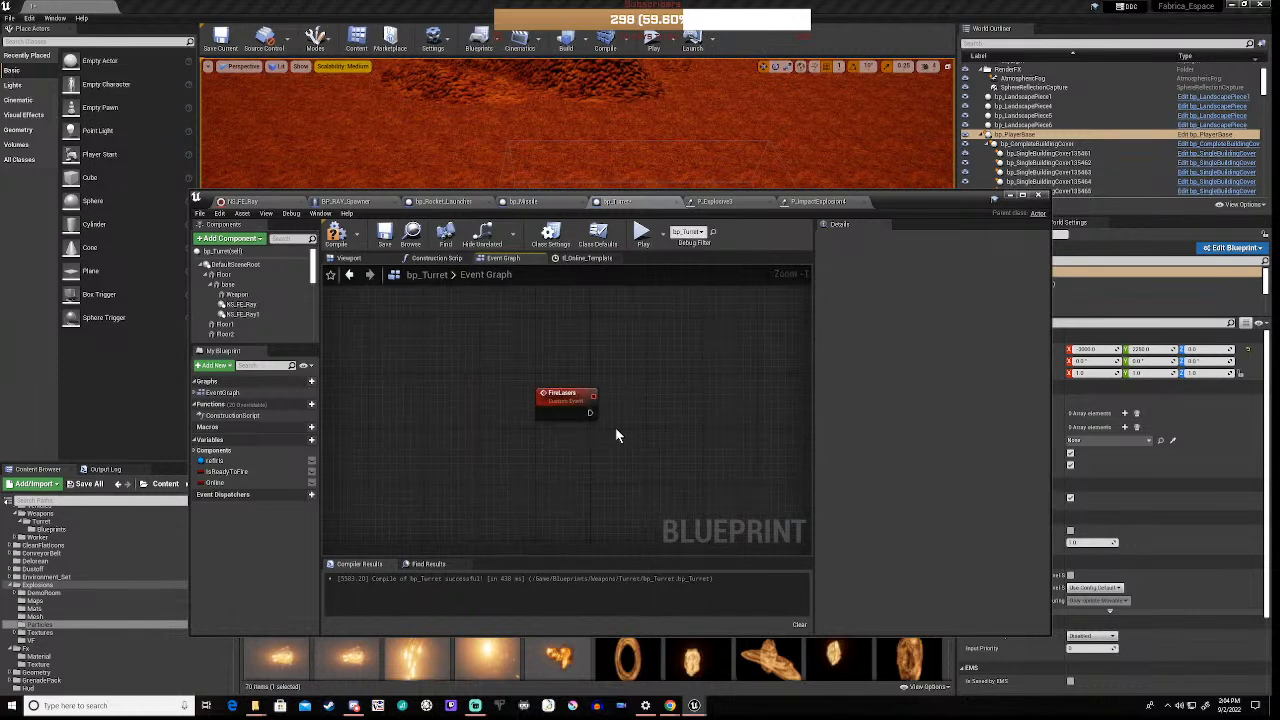
left_click_drag(240, 304, 646, 430)
left_click_drag(242, 314, 760, 440)
right_click_drag(687, 484, 564, 525)
left_click_drag(640, 497, 641, 490)
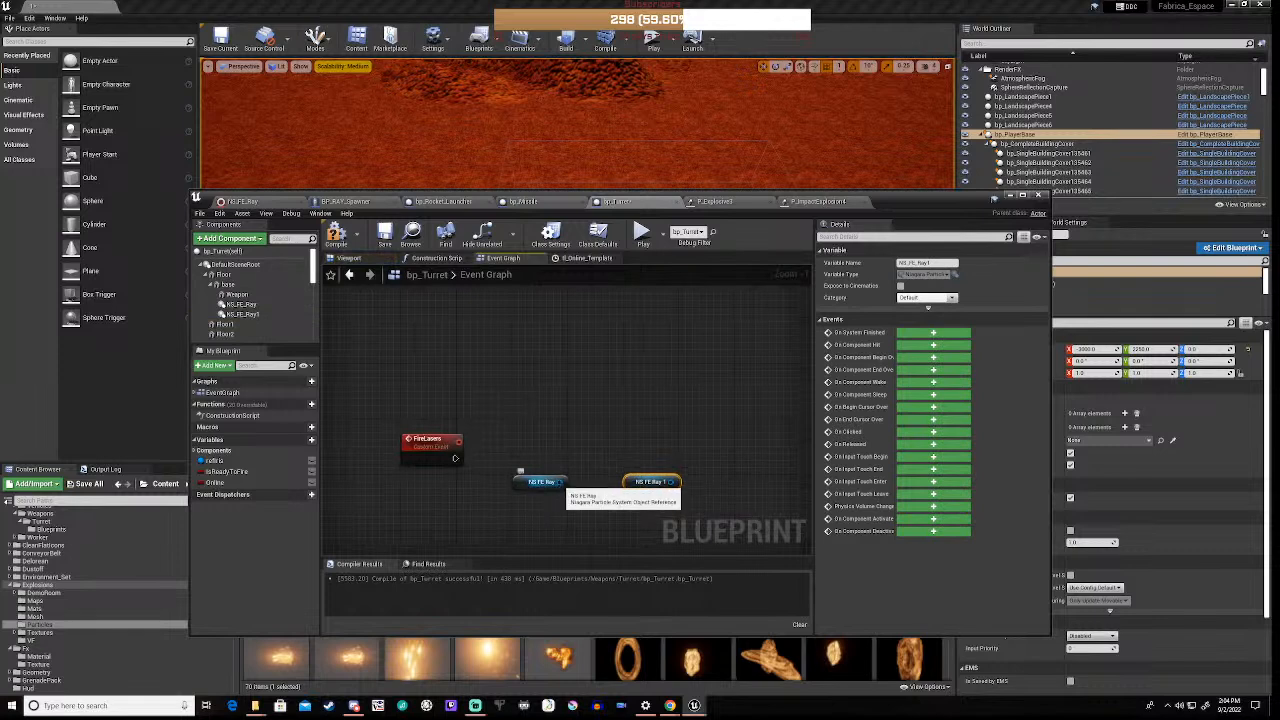
Add an Activate node targeting the NS_FE_Ray reference and place it above the two ray references
left_click_drag(559, 484, 601, 454)
type("a")
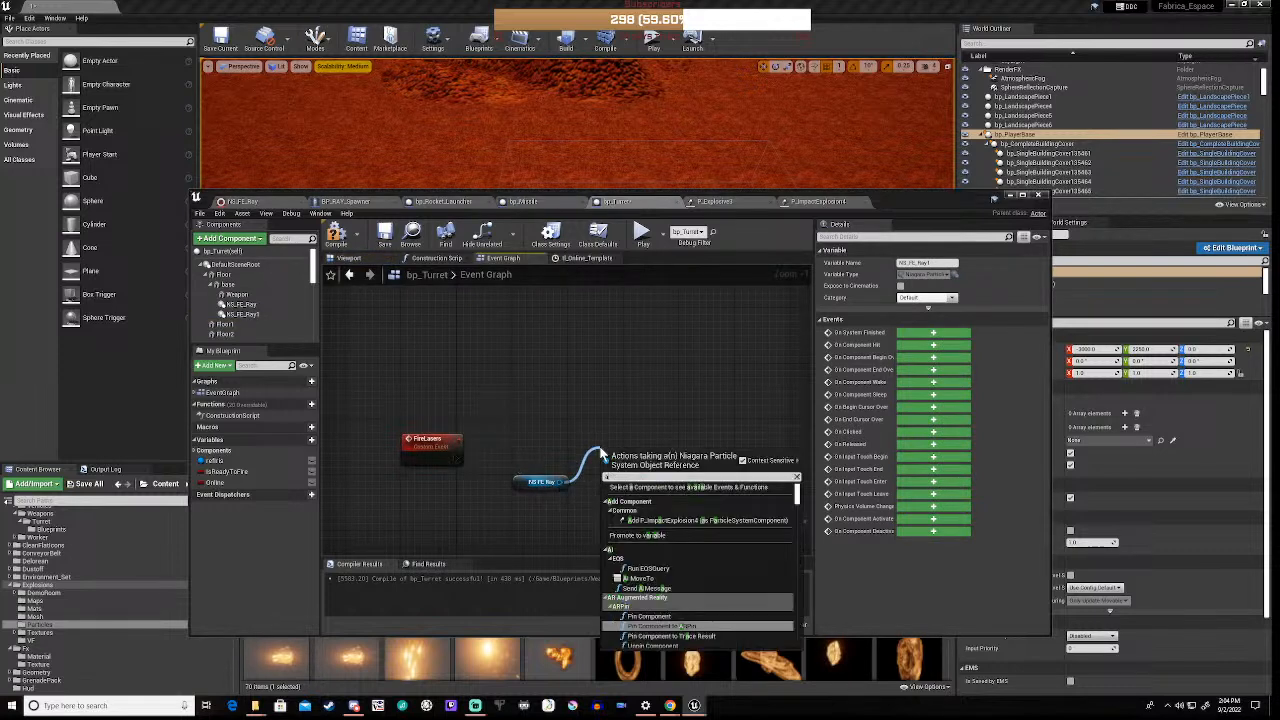
type("c")
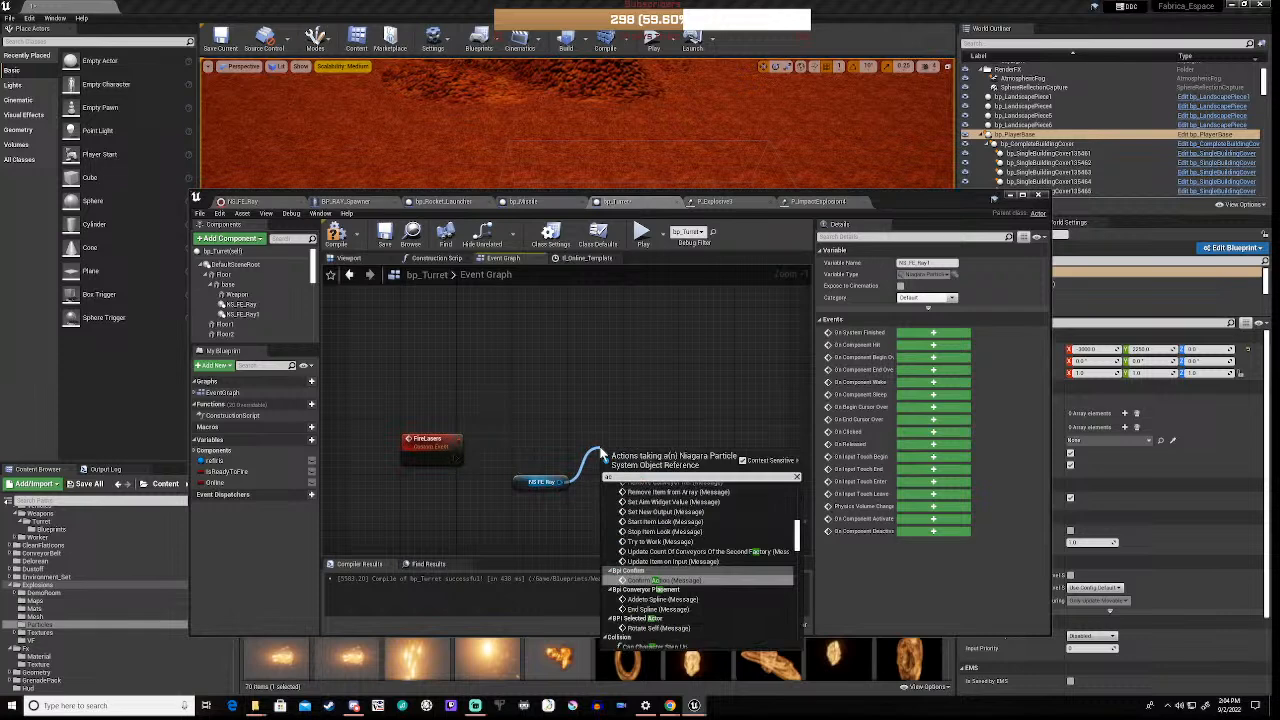
type("t")
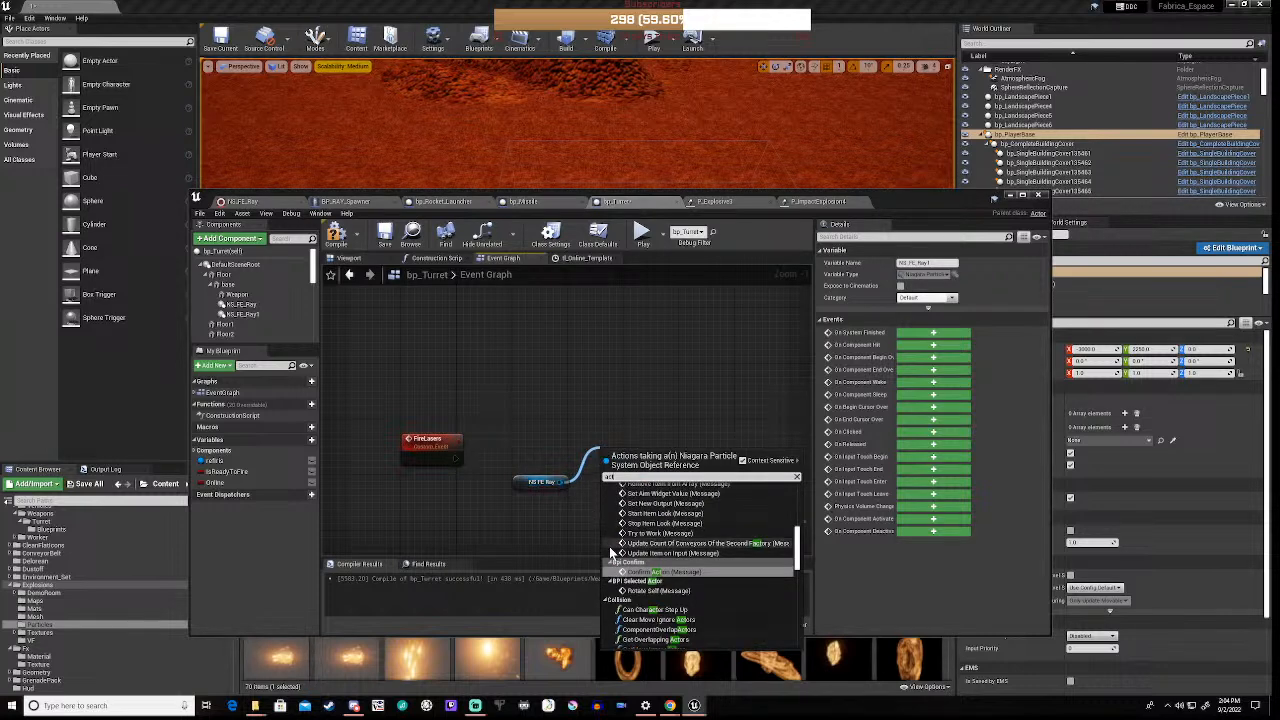
type("iva")
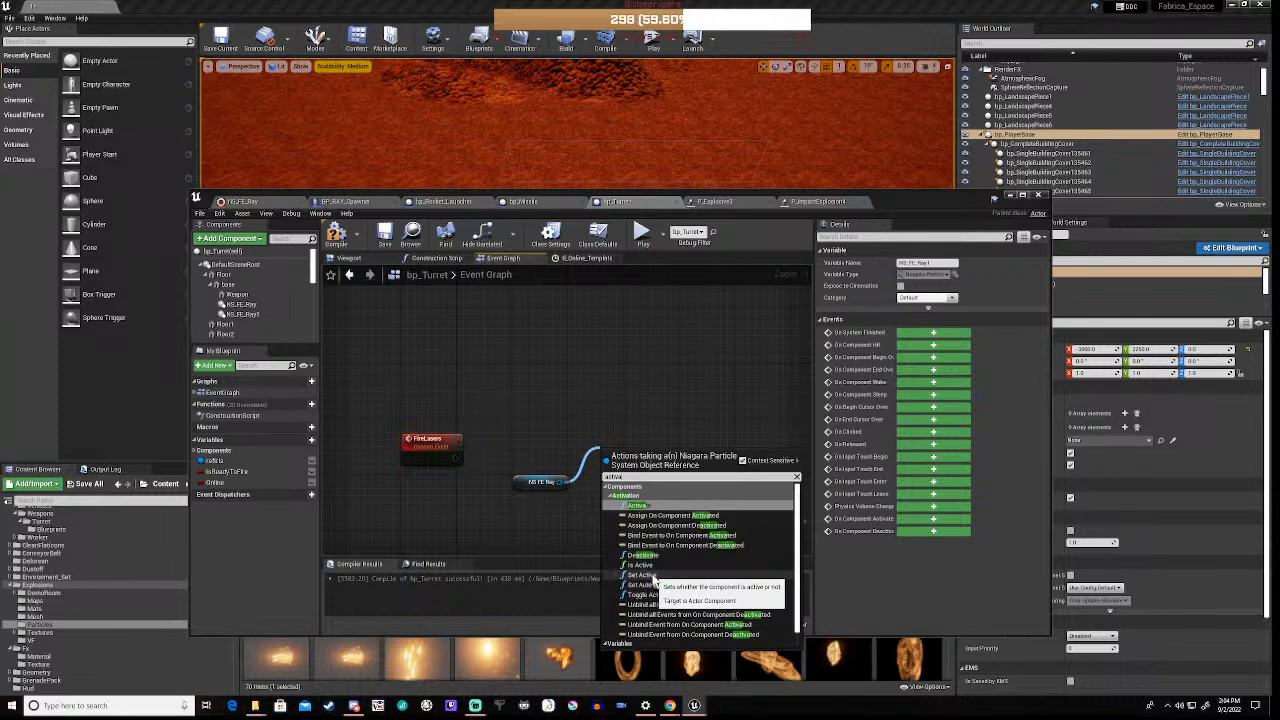
left_click(652, 506)
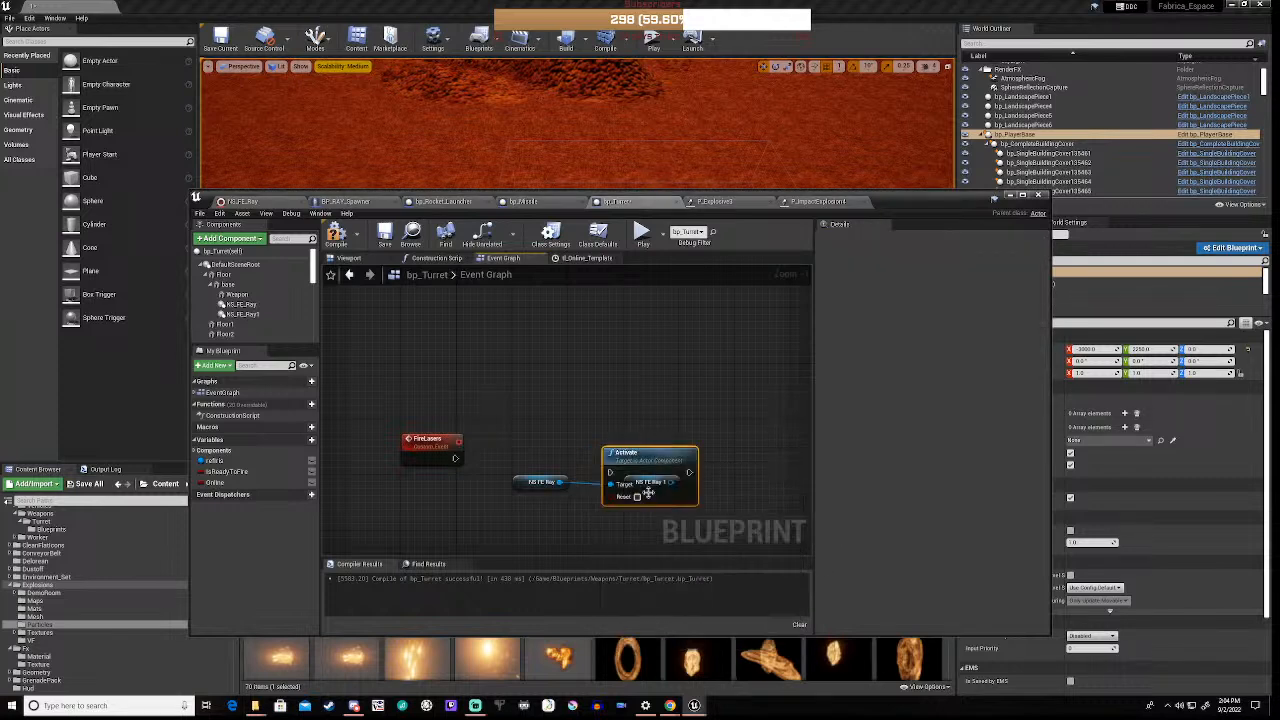
left_click_drag(642, 454, 587, 418)
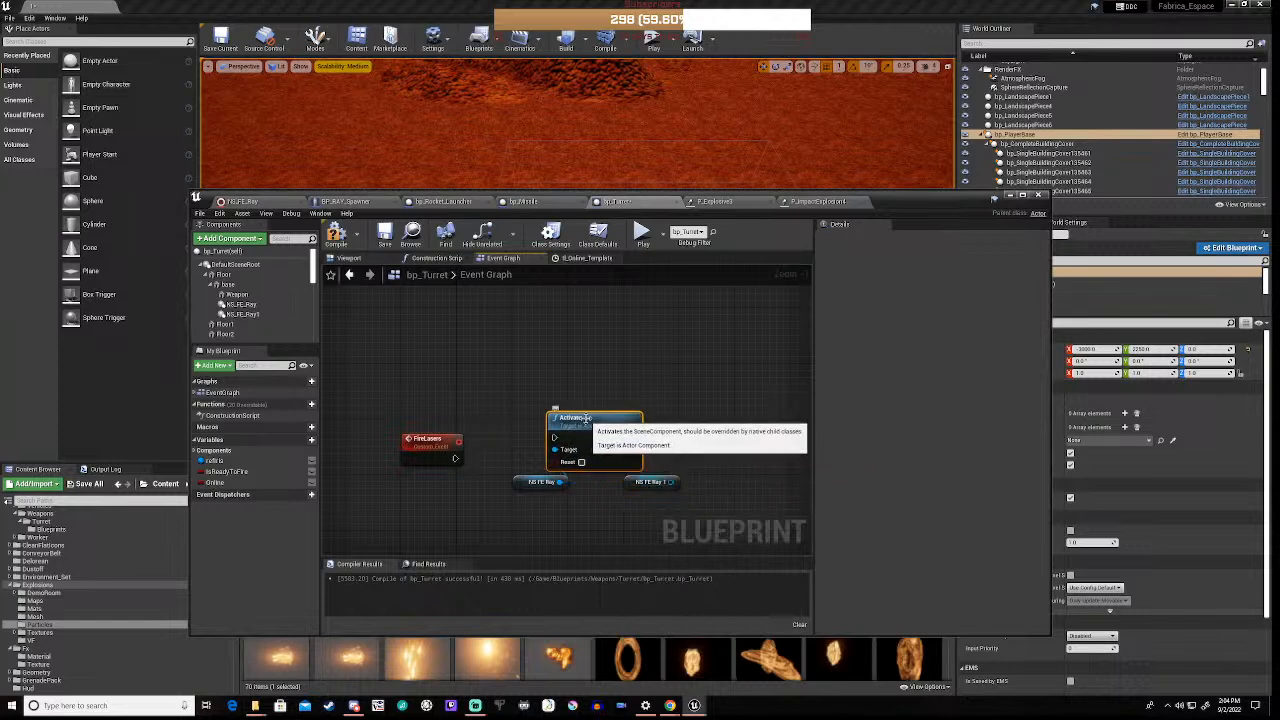
Duplicate the Activate node, place the copy beside the original and connect NS_FE_Ray1 as its target
key("ctrl+c")
key("ctrl+v")
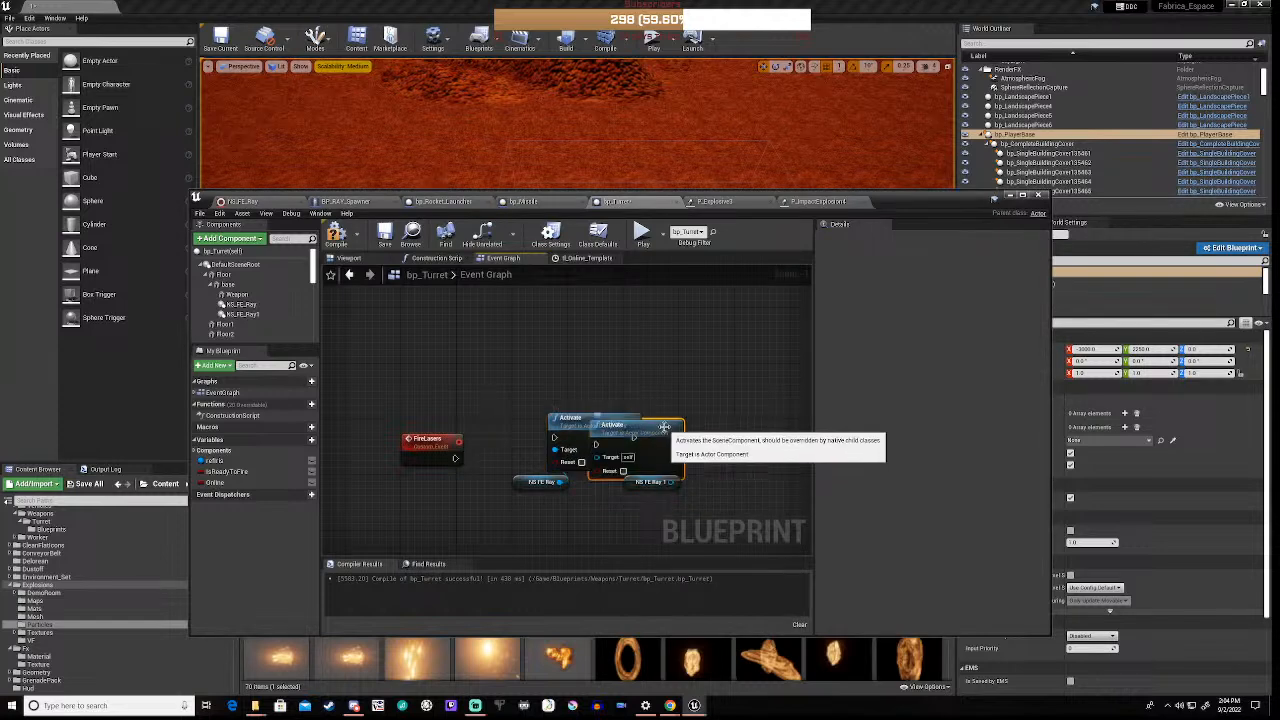
left_click_drag(666, 432, 771, 425)
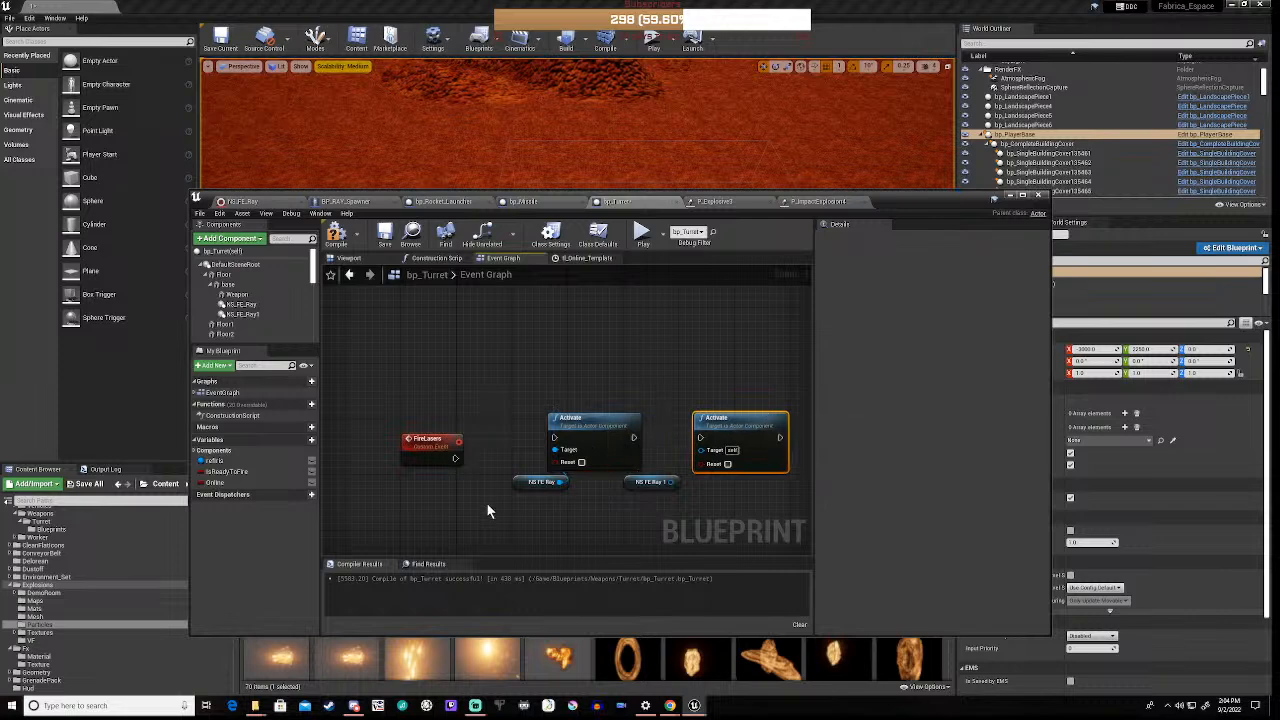
left_click_drag(670, 482, 701, 450)
Chain the FireLasers event's execution through both Activate nodes and compile the blueprint
left_click_drag(455, 459, 555, 437)
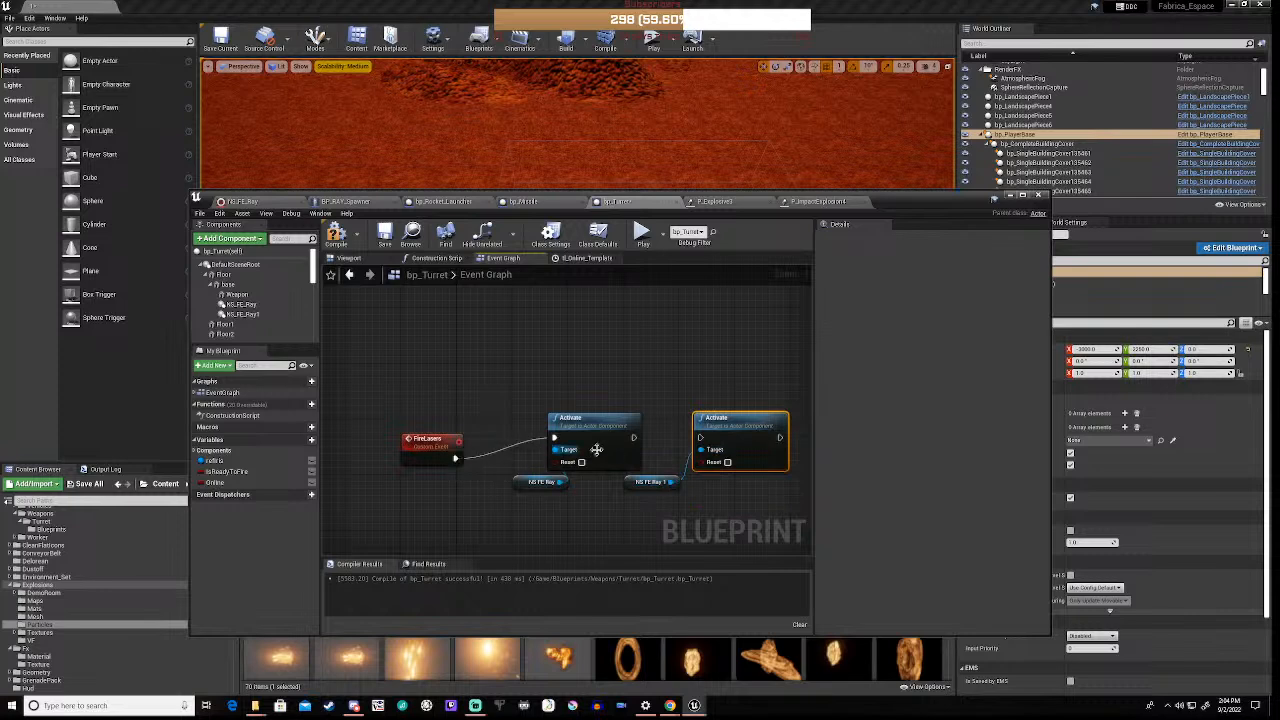
left_click_drag(633, 437, 700, 437)
scroll(556, 526, "down", 2)
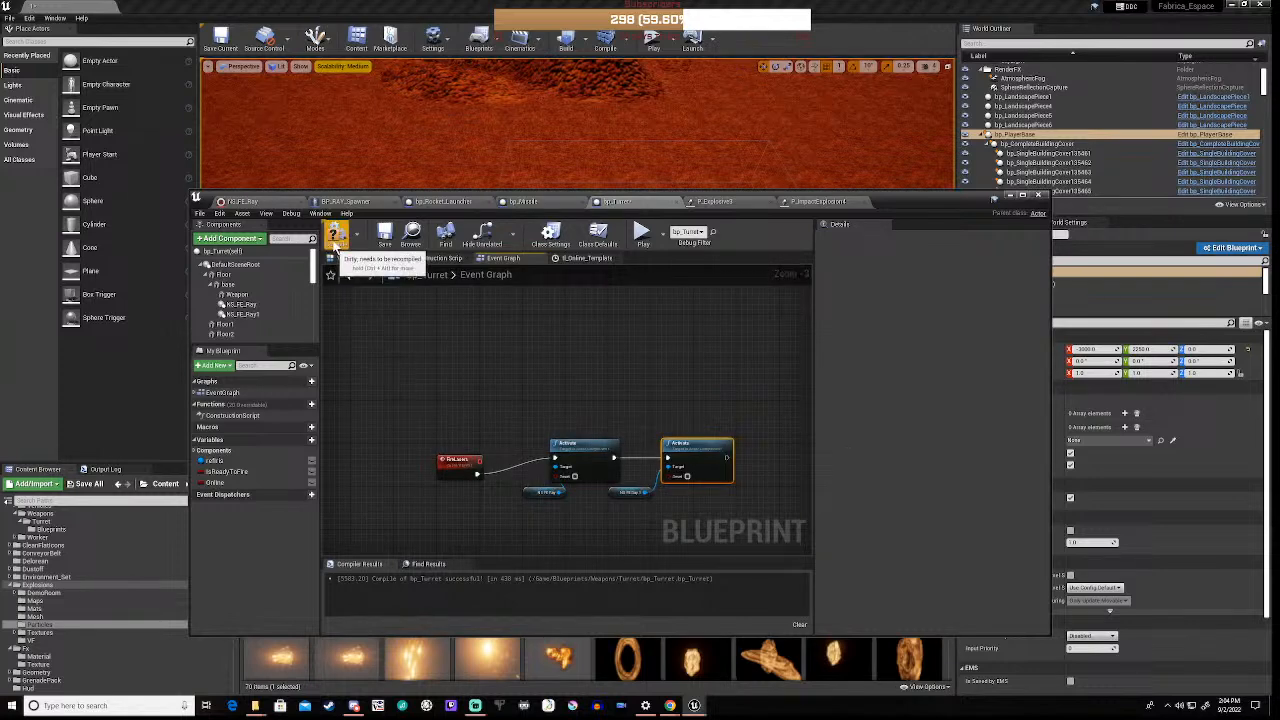
left_click(337, 238)
Play the level with the viewport uncovered, check whether the turrets on their platforms fire lasers, and stop the simulation
left_click_drag(905, 197, 853, 440)
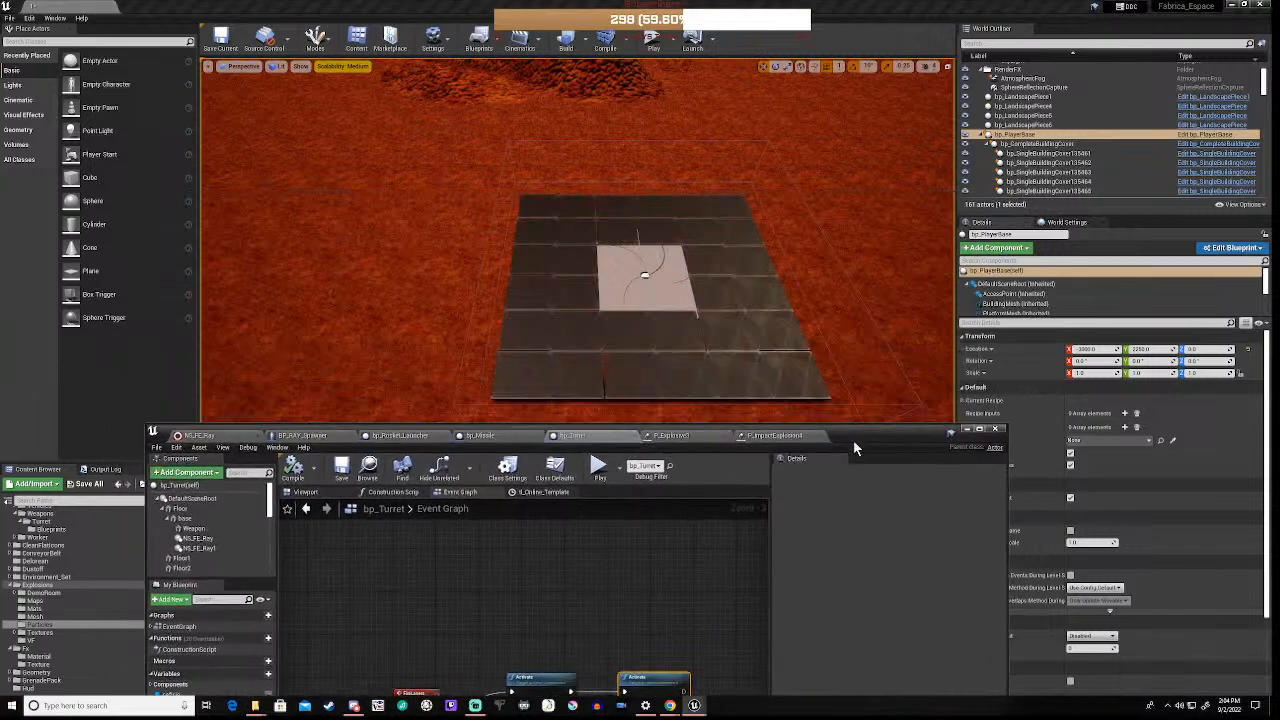
left_click(600, 475)
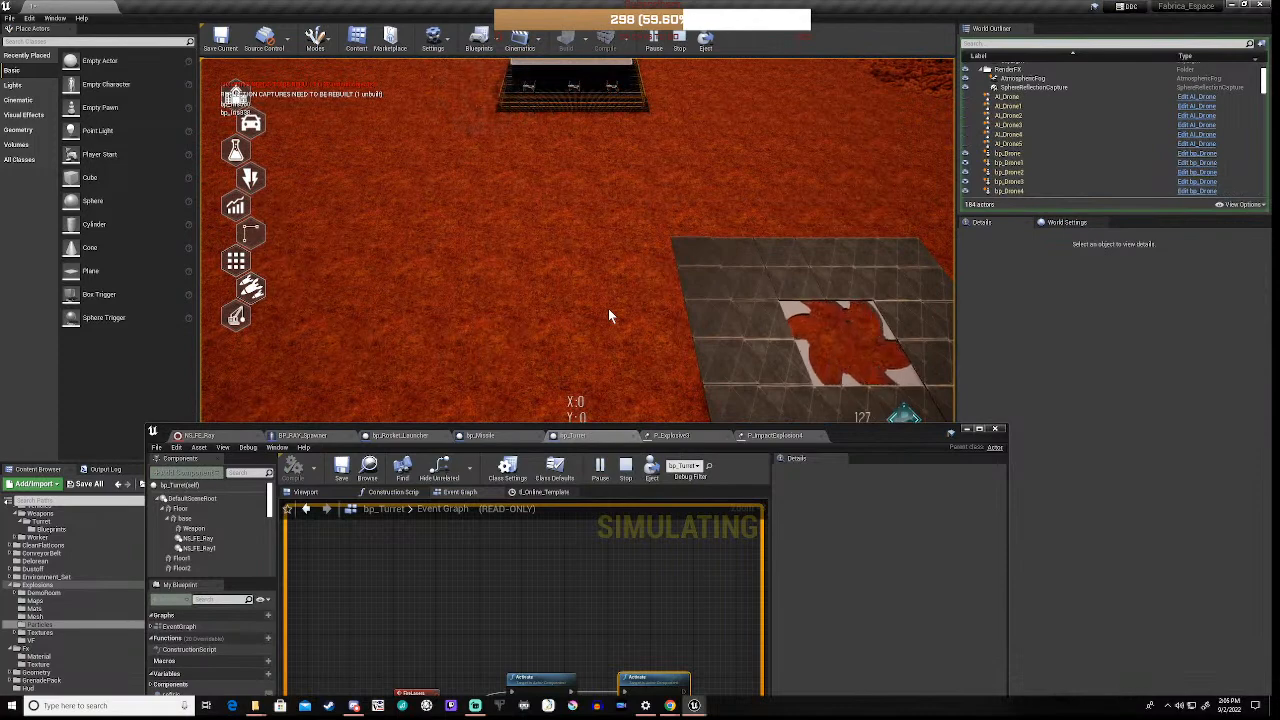
key("d")
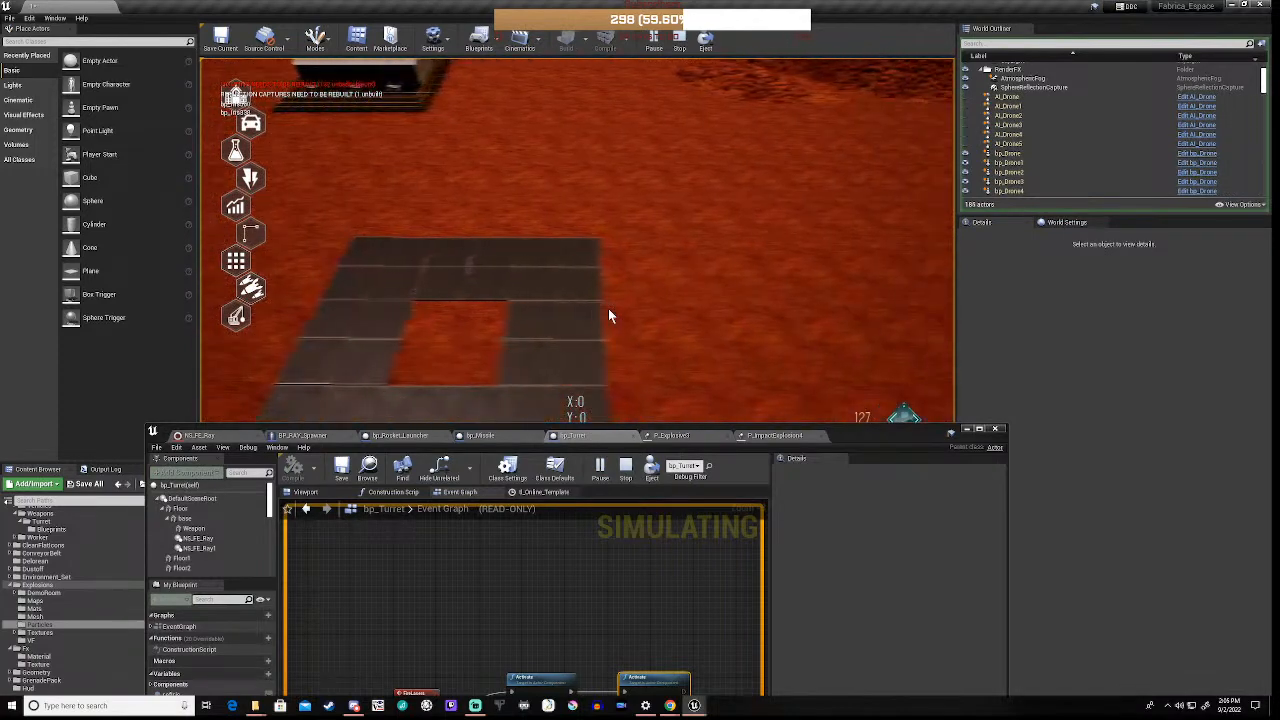
key("d")
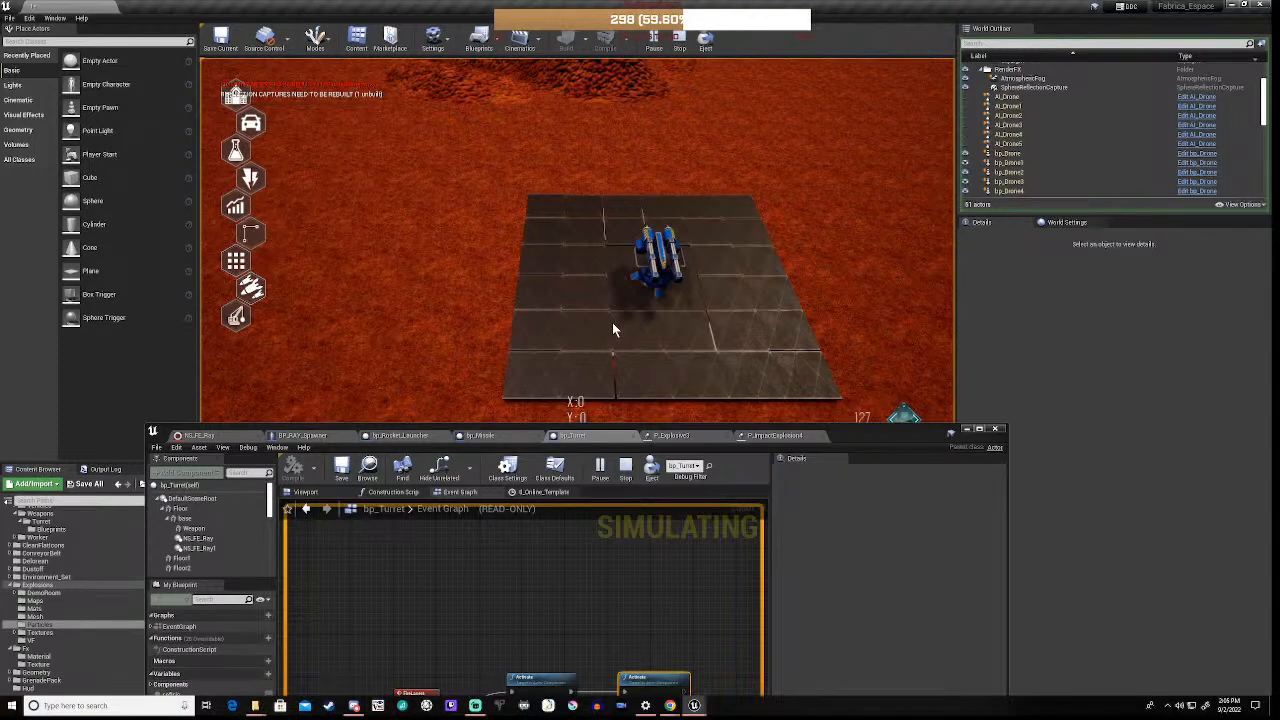
key("s")
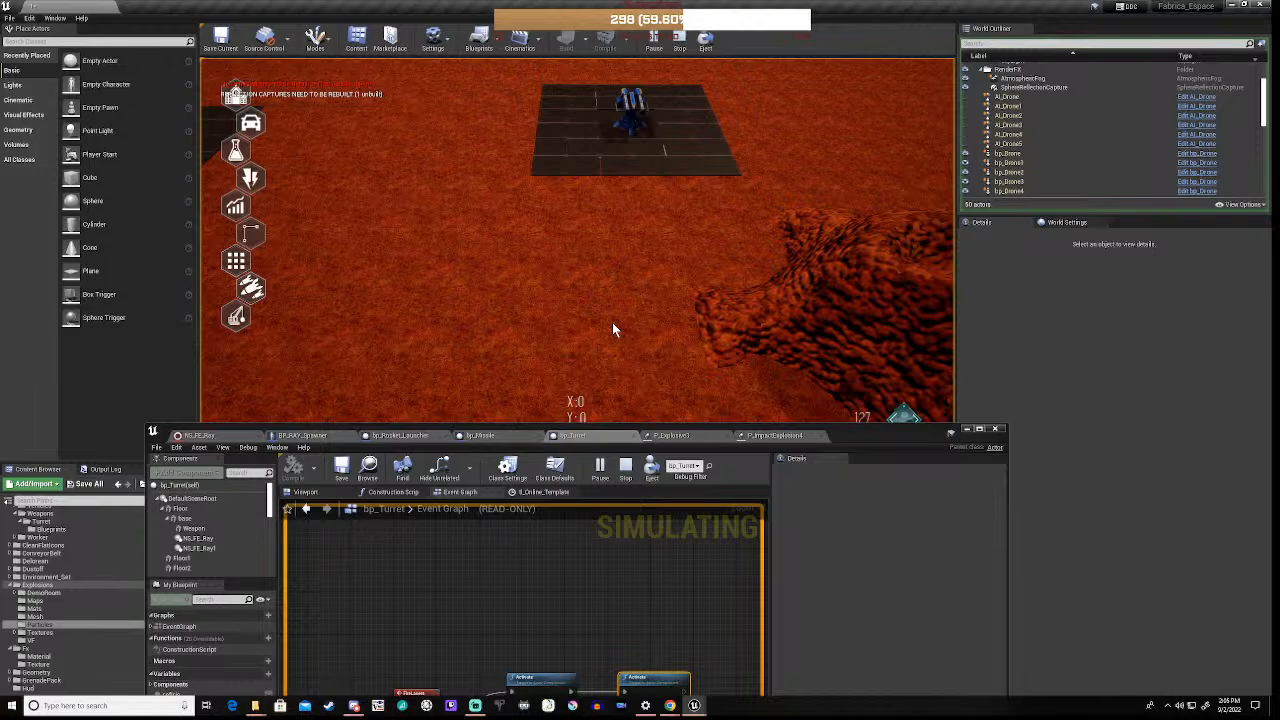
key("a")
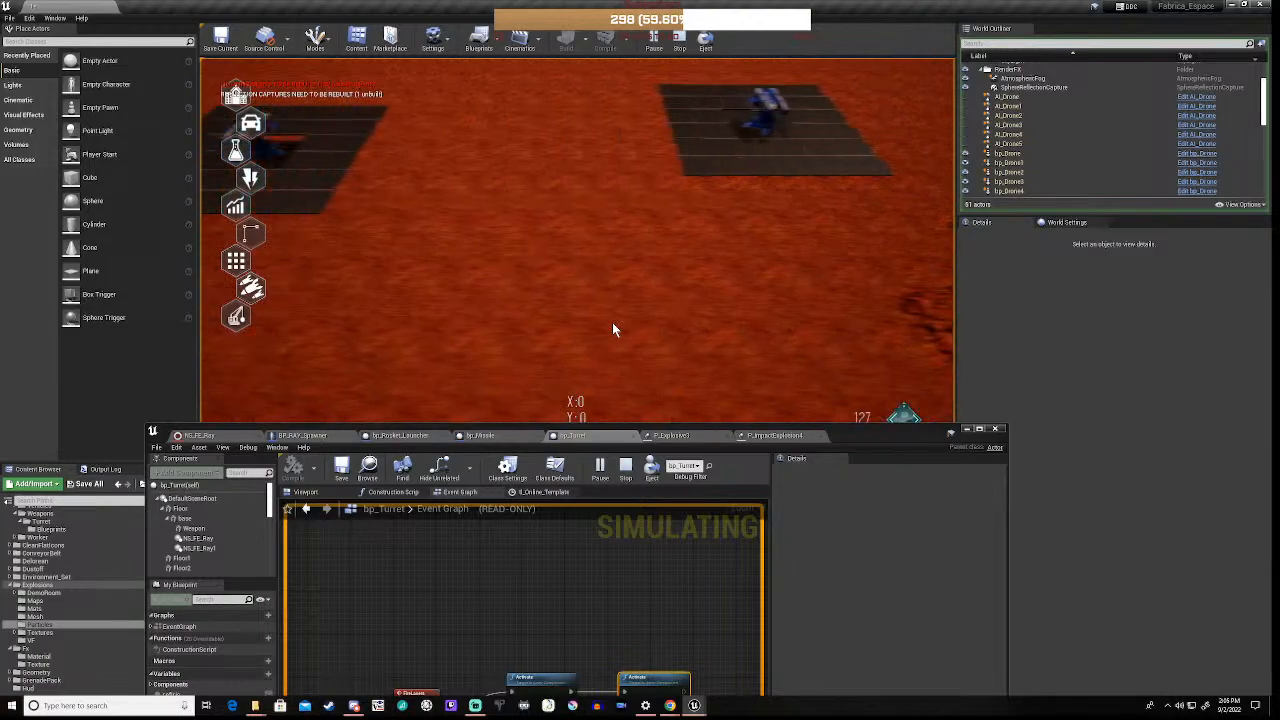
key("d")
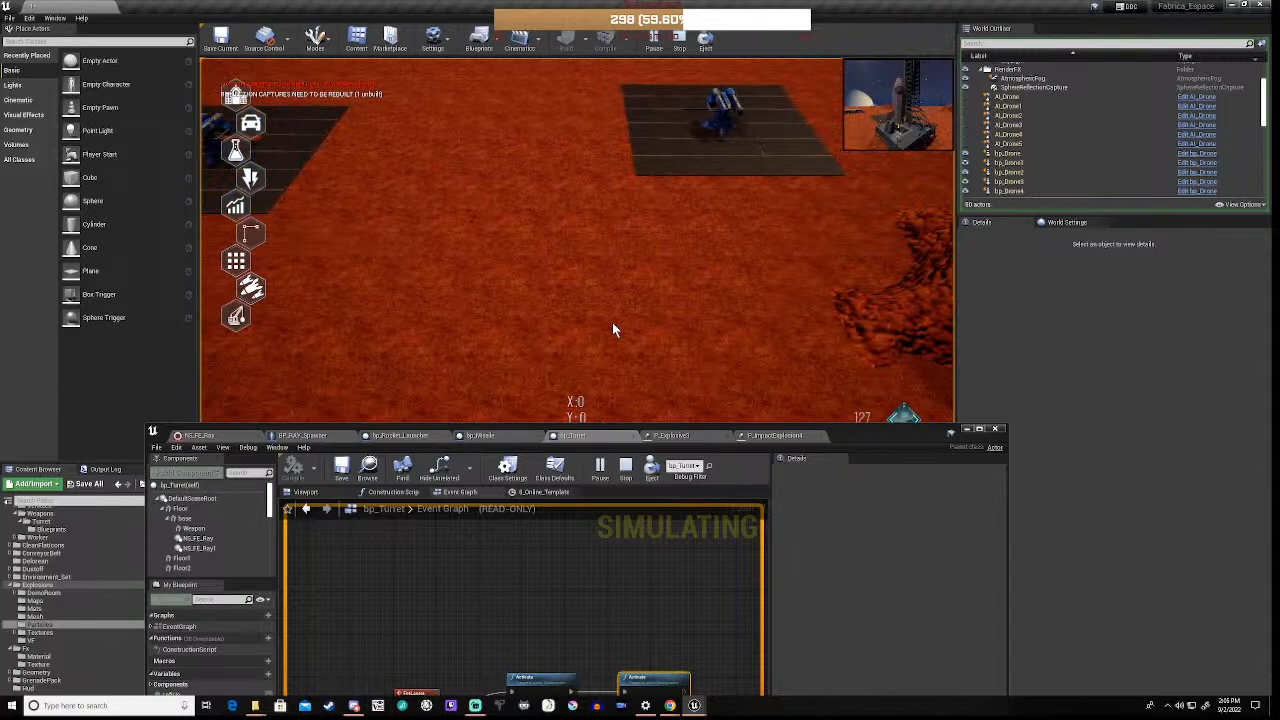
key("d")
key("w")
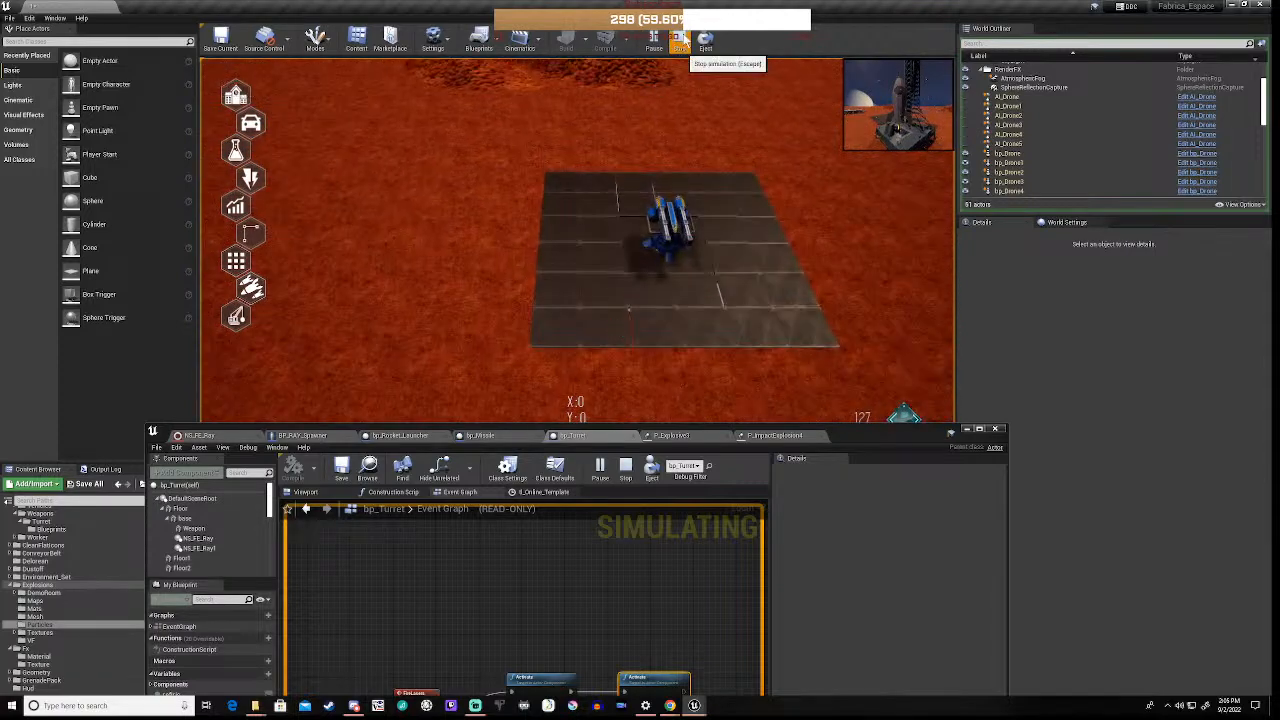
left_click(680, 40)
Align the Activate nodes and ray references with the FireLasers event and enable Reset on both Activate nodes
left_click_drag(868, 430, 938, 281)
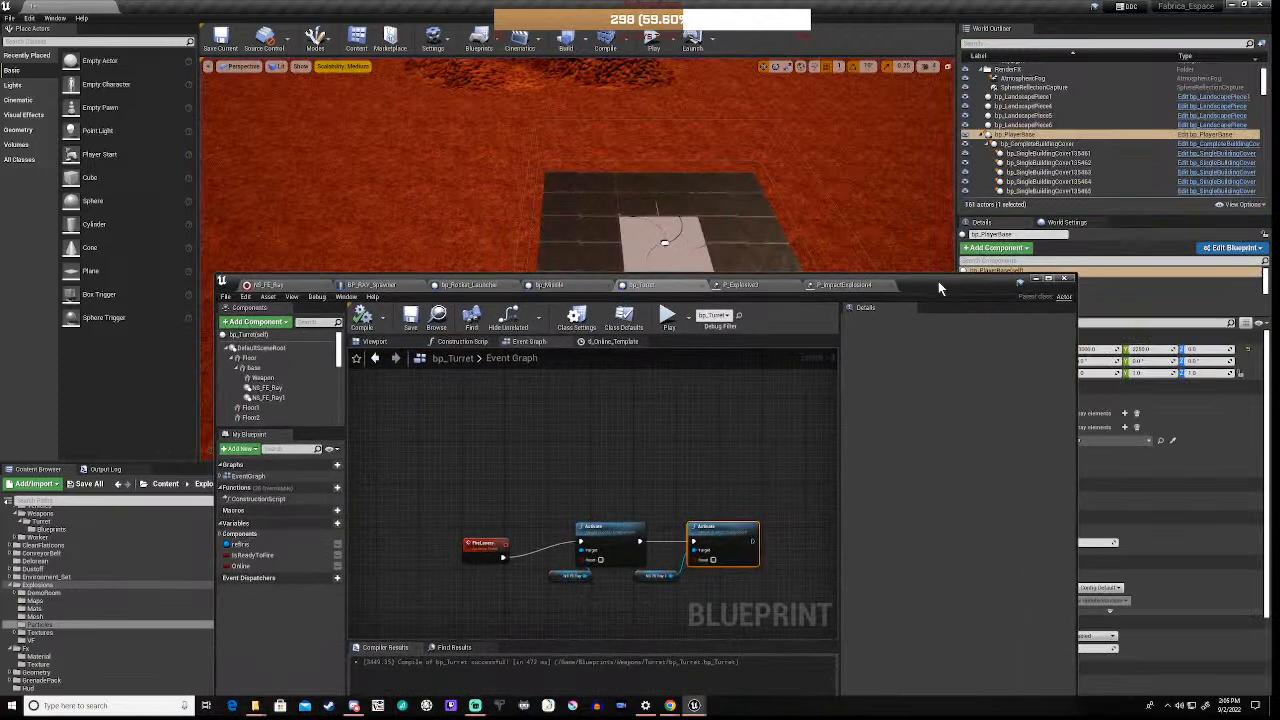
left_click_drag(541, 510, 640, 582)
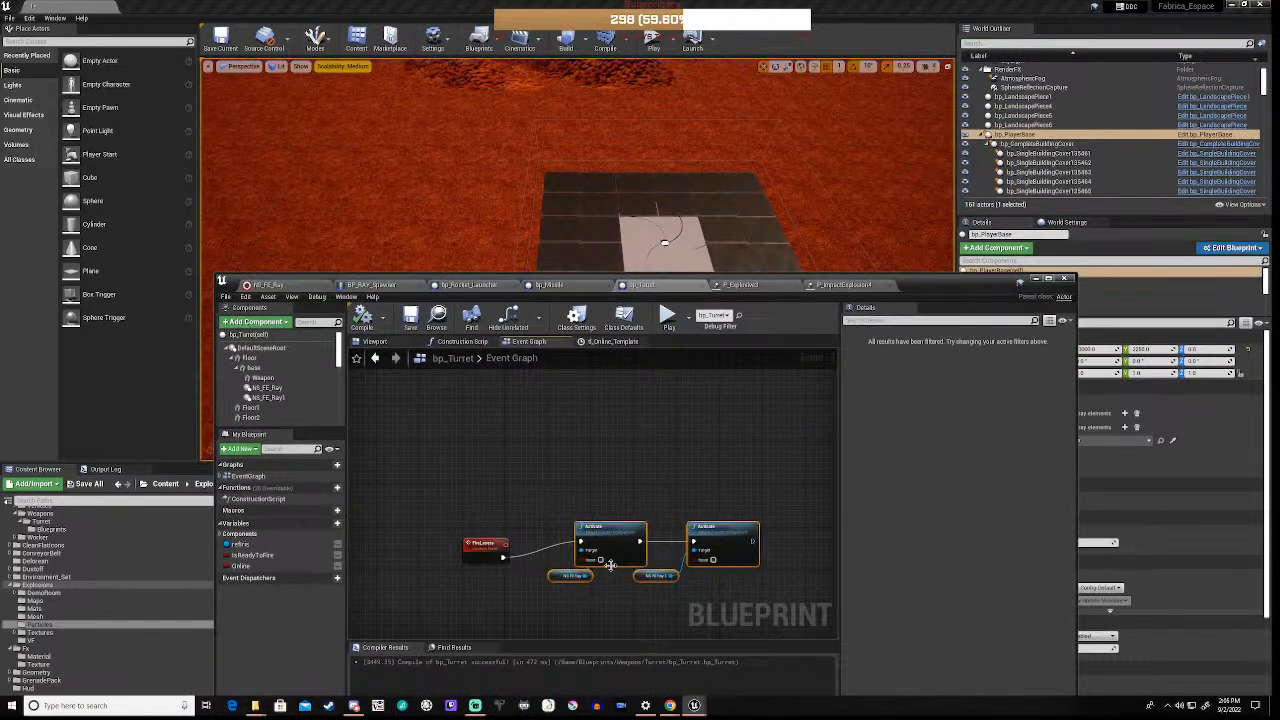
left_click_drag(622, 527, 626, 550)
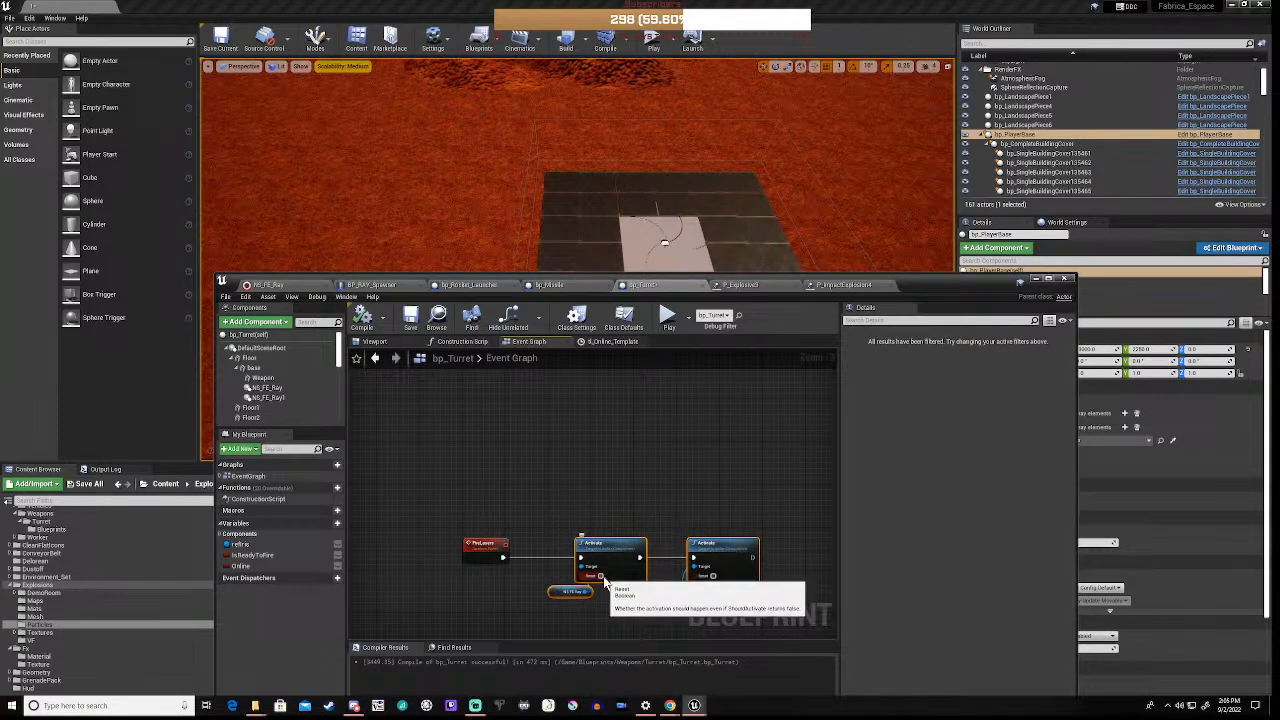
left_click(602, 577)
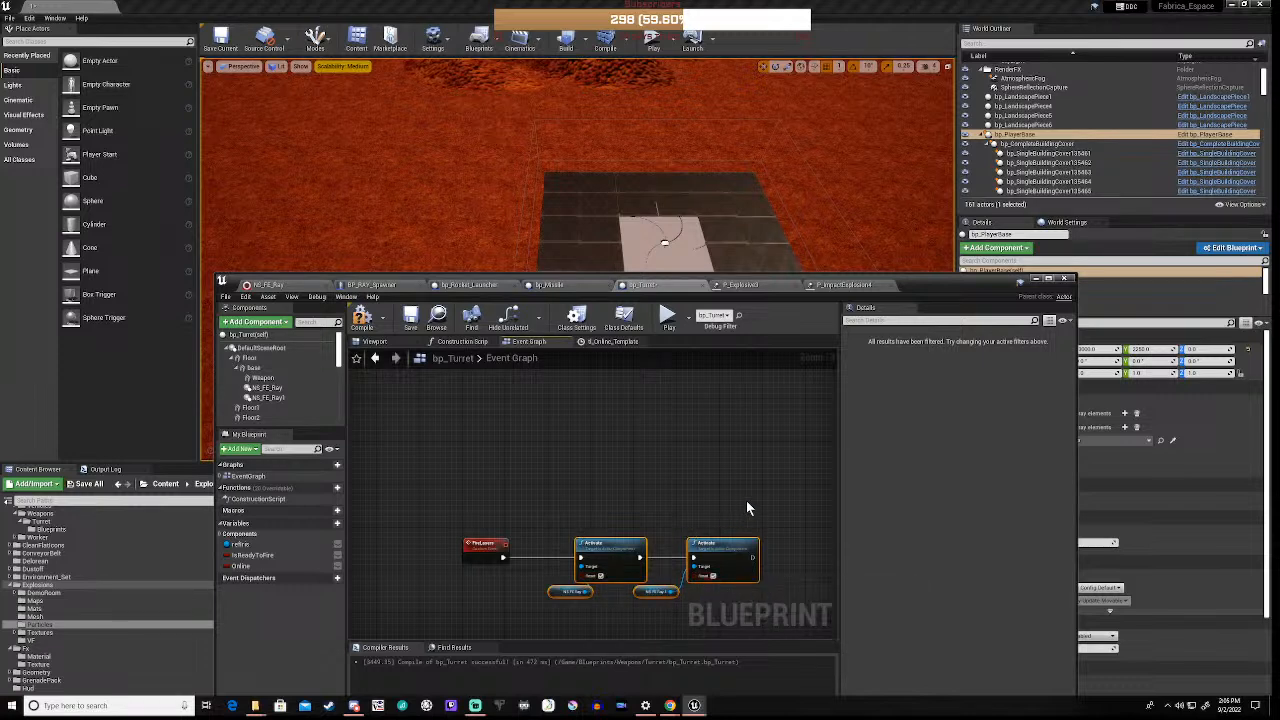
Correct the function name on the Set Timer by Function Name node to FireLasers
right_click_drag(746, 500, 549, 581)
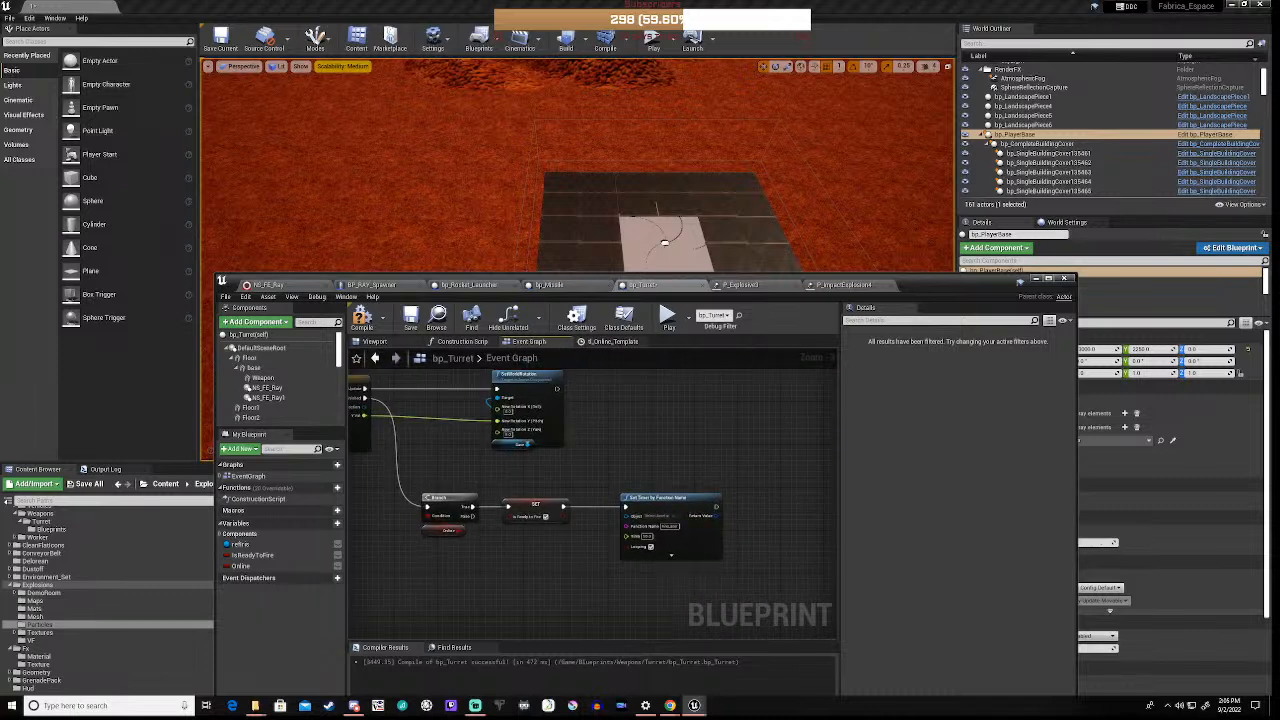
scroll(600, 568, "up", 3)
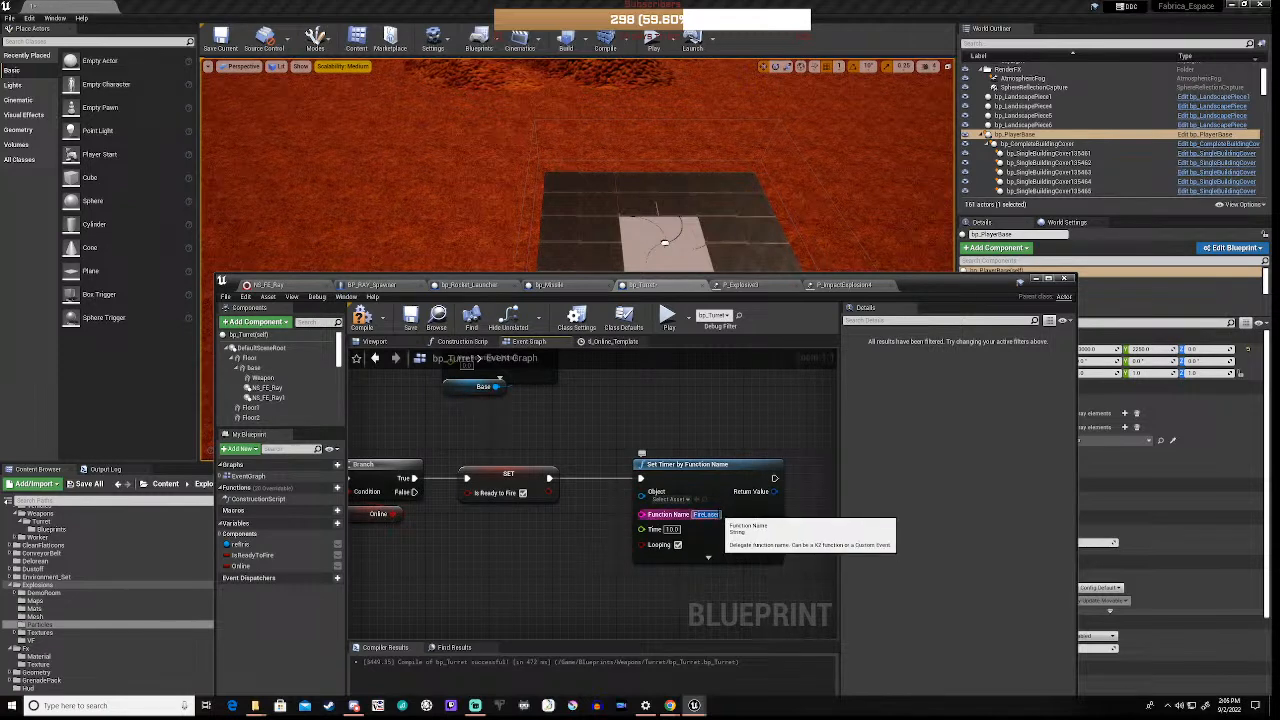
left_click(710, 558)
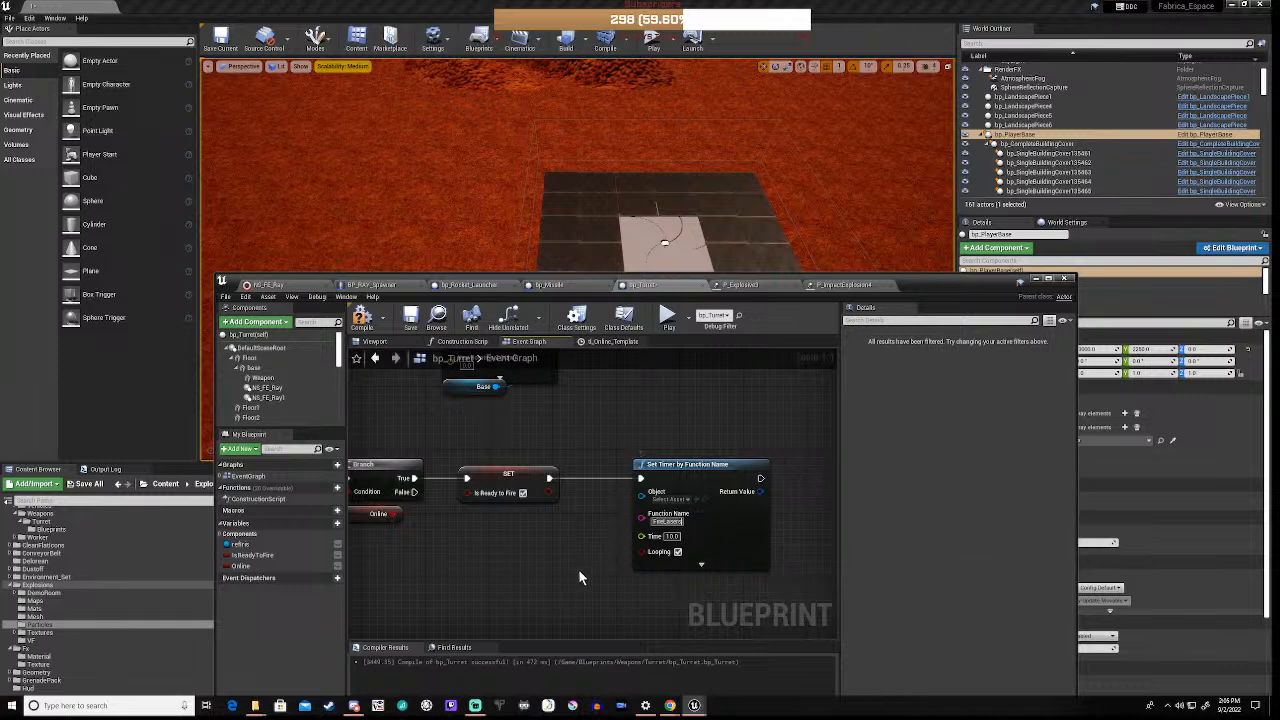
Insert a Fire Lasers call between the Is Ready to Fire SET node and the Set Timer by Function Name node
left_click_drag(692, 466, 780, 465)
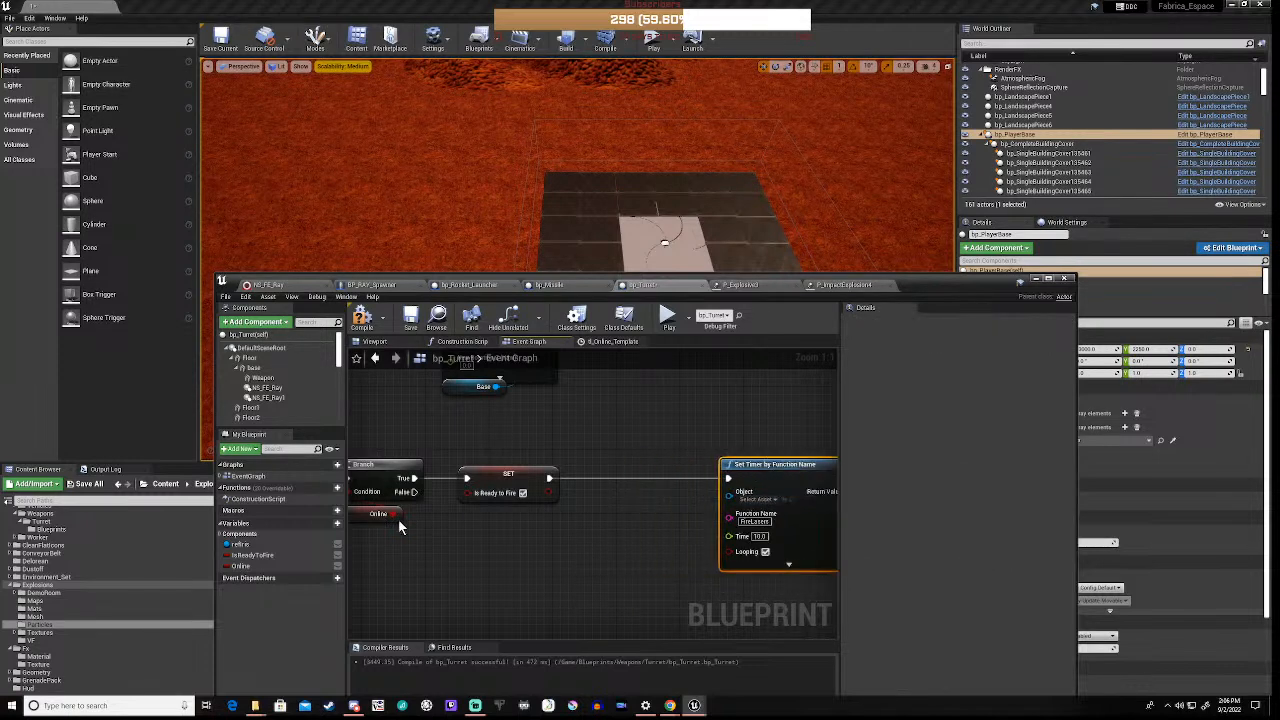
right_click(515, 568)
type("fire")
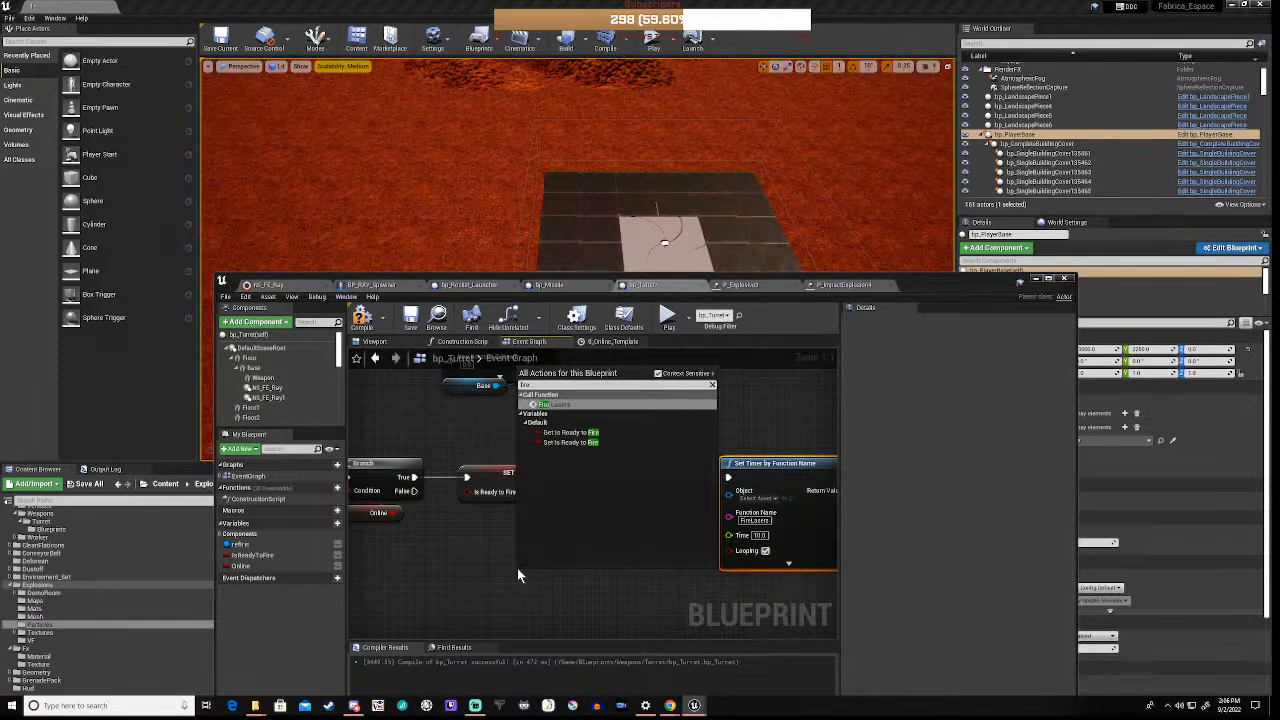
left_click(589, 405)
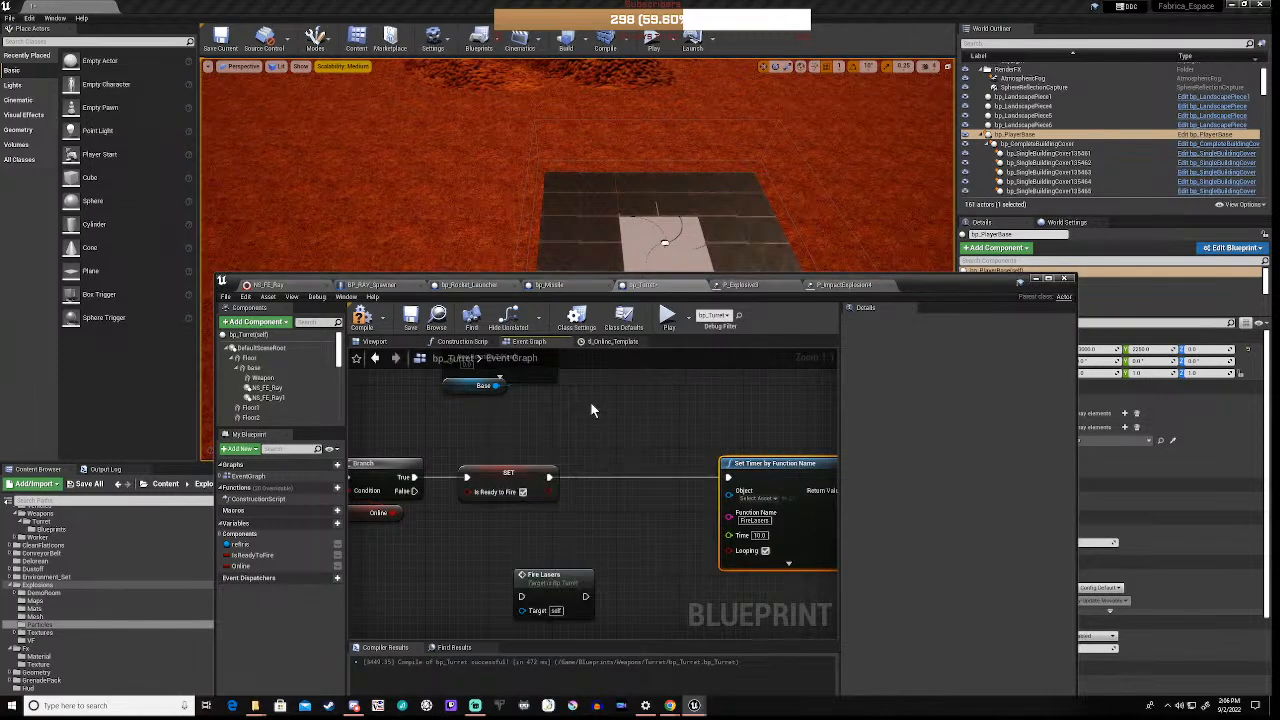
left_click_drag(545, 577, 631, 458)
left_click_drag(549, 477, 728, 477)
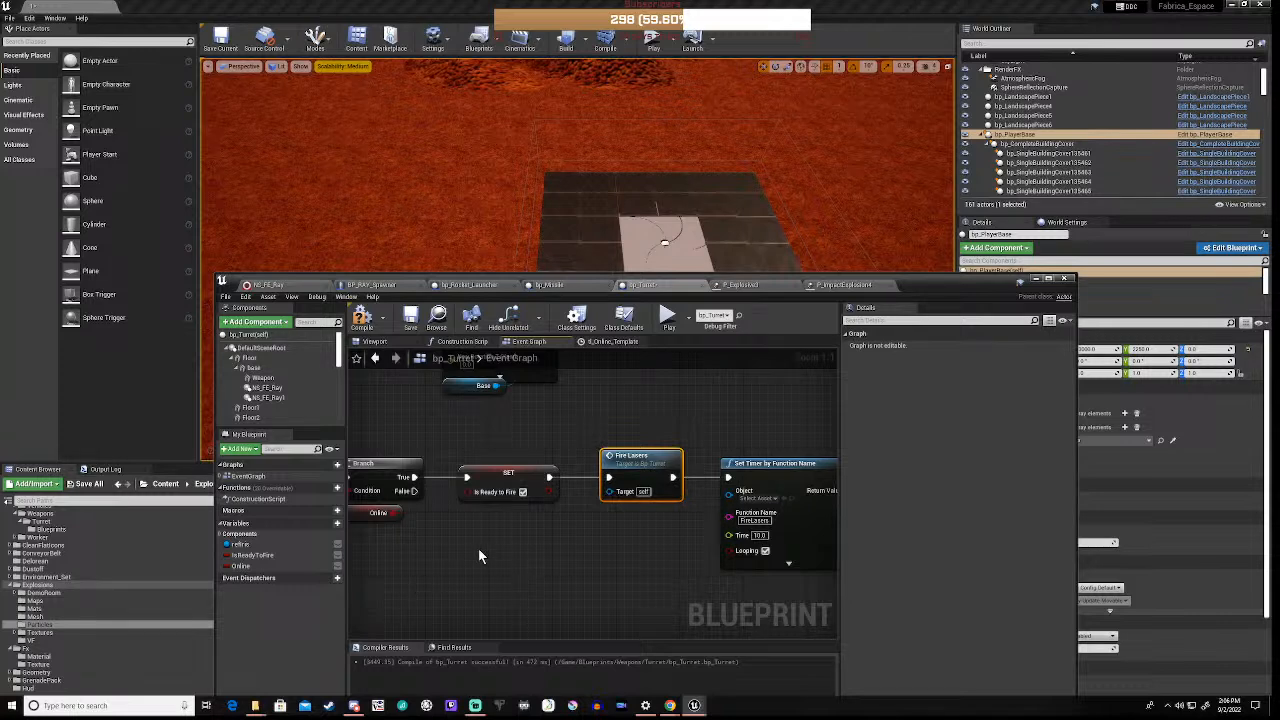
scroll(478, 548, "down", 3)
right_click_drag(419, 585, 490, 530)
right_click_drag(783, 625, 797, 639)
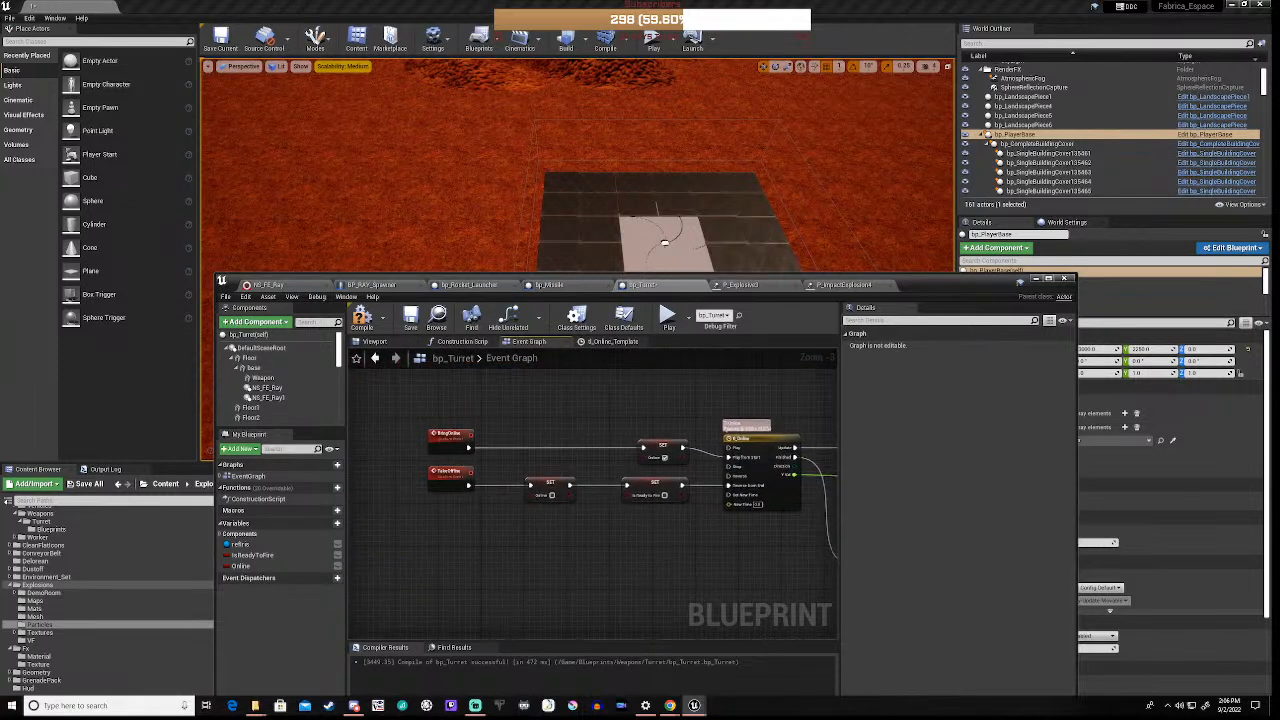
scroll(624, 553, "down", 3)
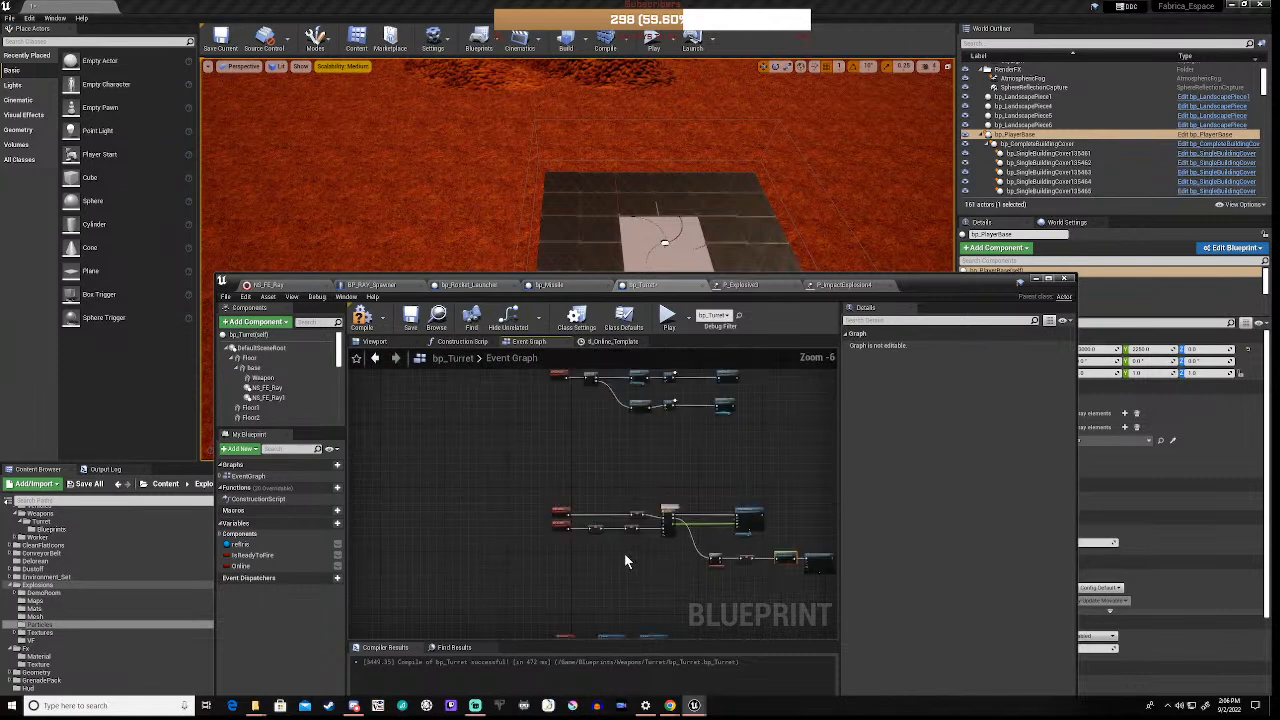
right_click_drag(590, 597, 569, 510)
scroll(569, 510, "up", 6)
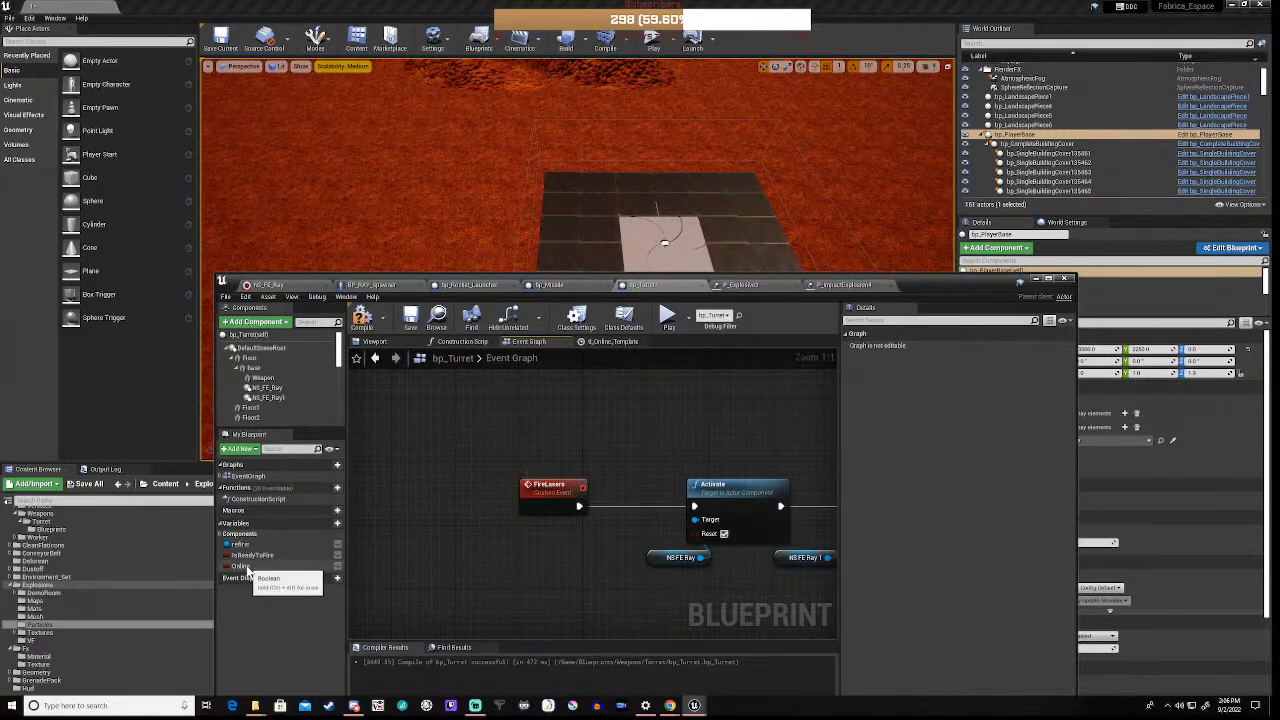
left_click_drag(255, 555, 607, 598)
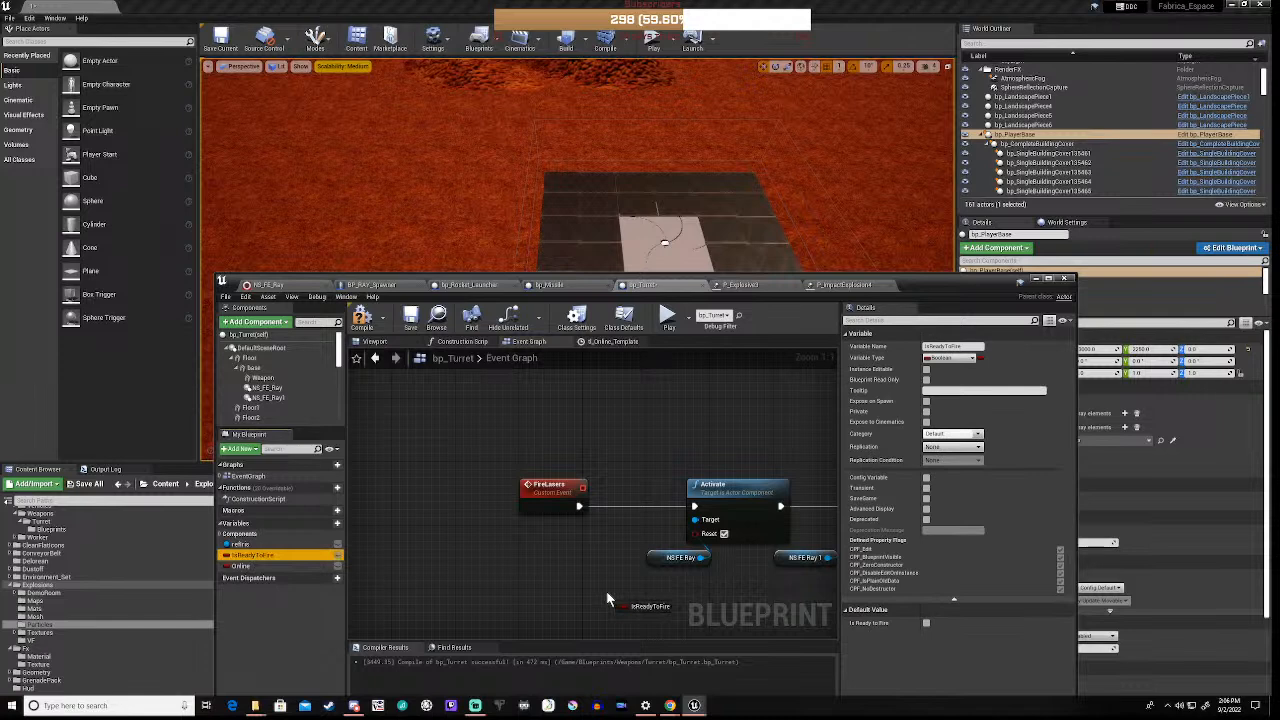
left_click_drag(607, 598, 607, 598)
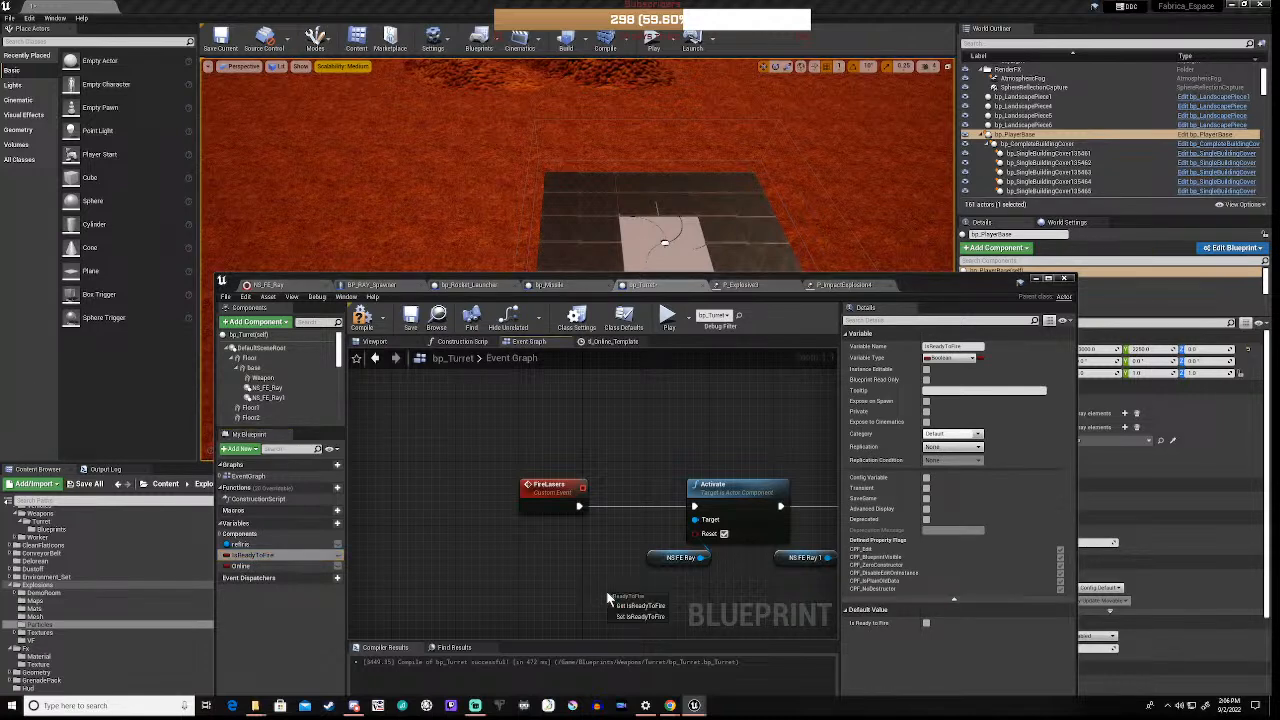
left_click(505, 561)
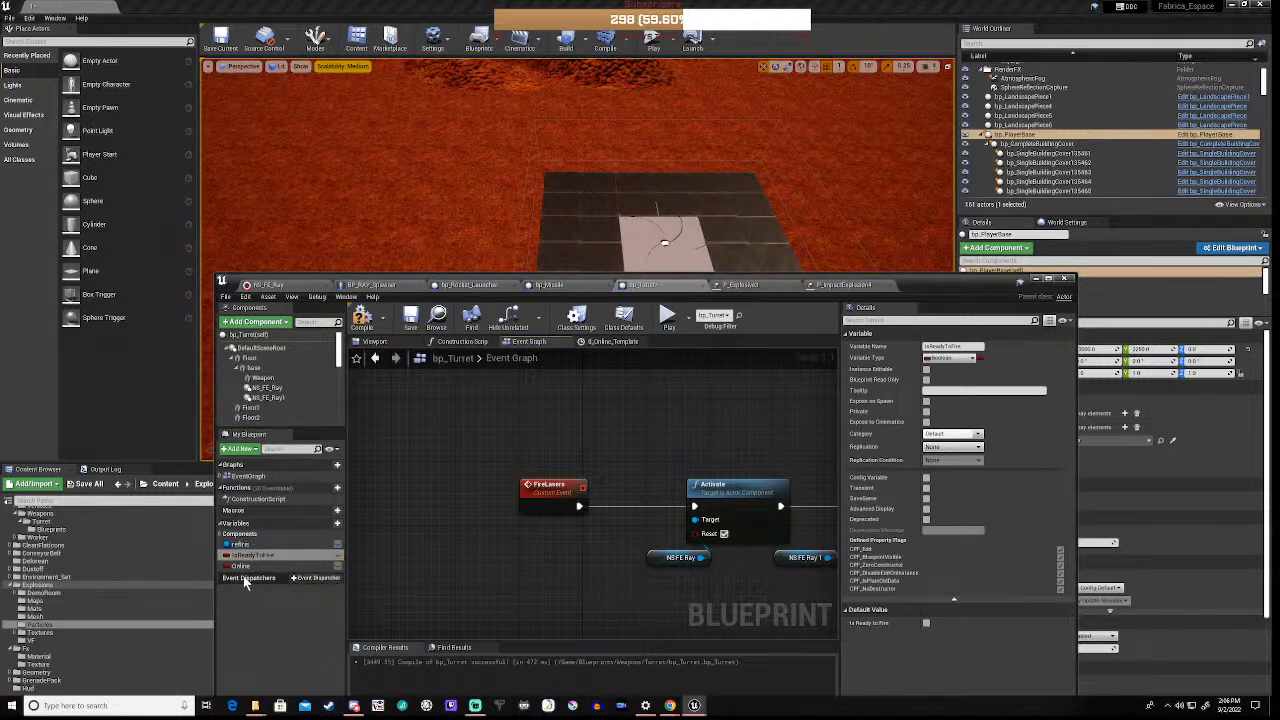
Add a getter for the Online variable below the FireLasers event and a Branch node using it as the condition
left_click(240, 566)
left_click_drag(243, 568, 557, 601)
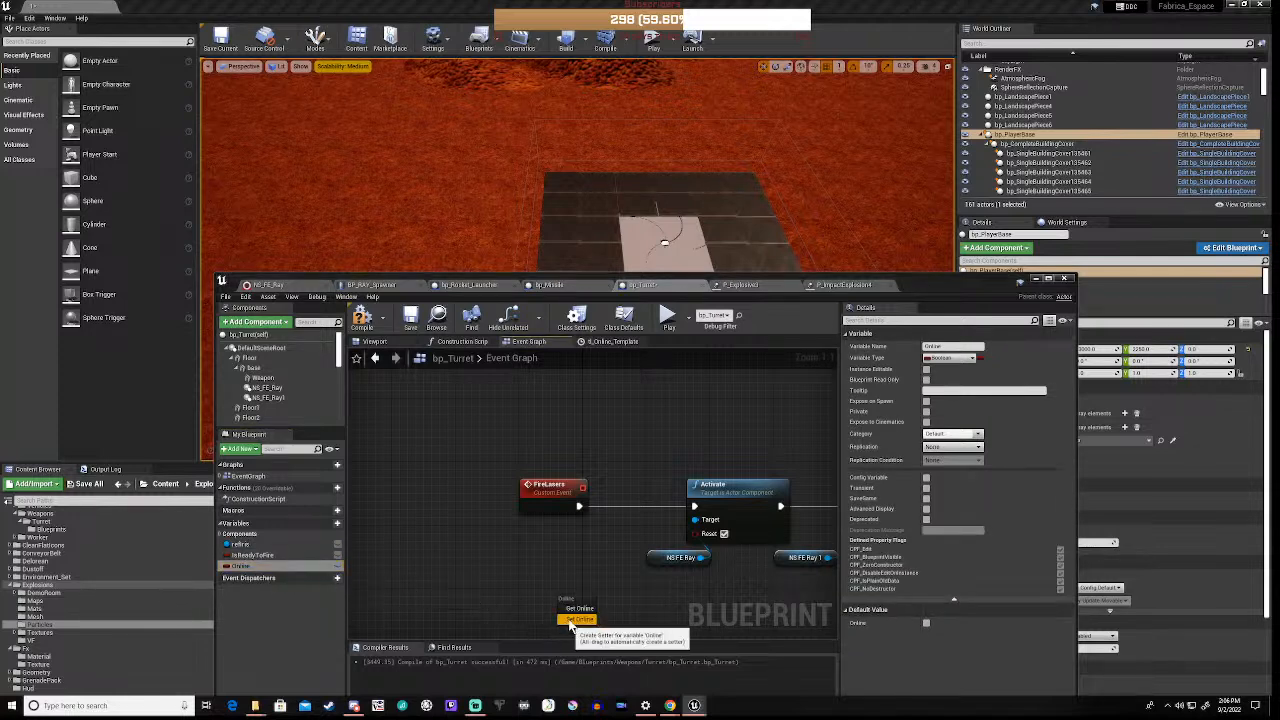
left_click(579, 610)
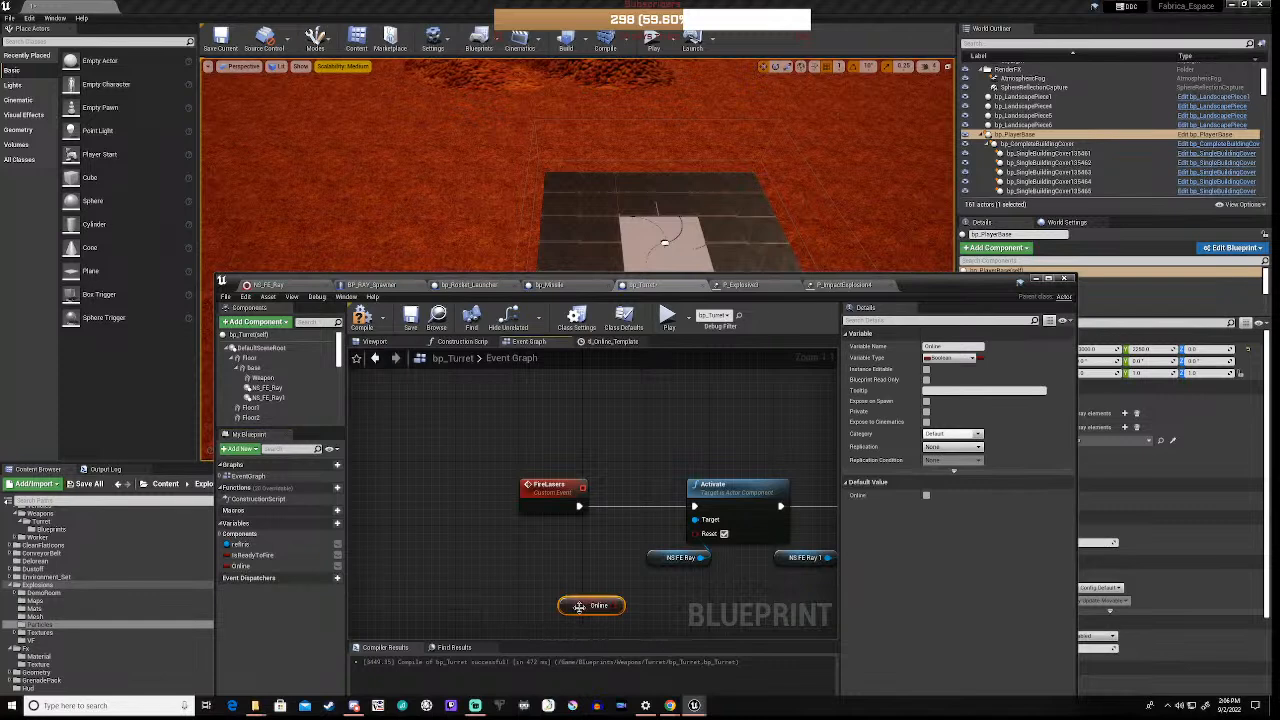
left_click_drag(621, 605, 659, 597)
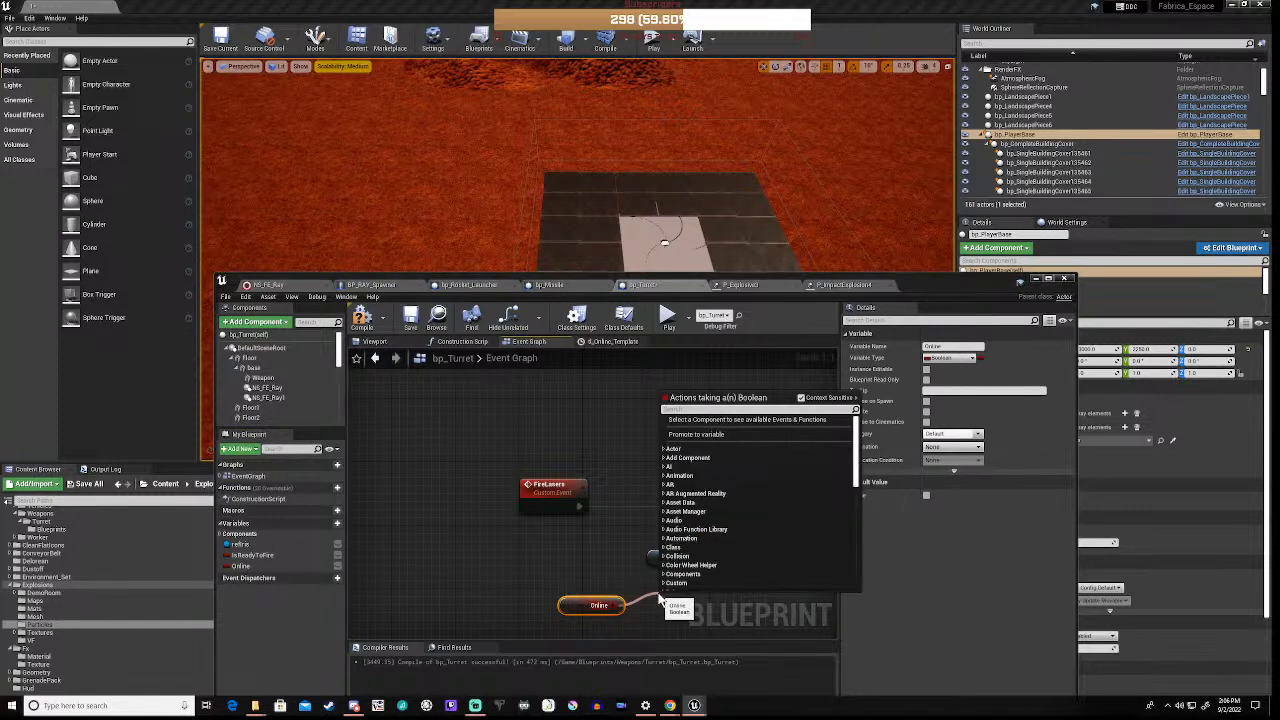
type("branch")
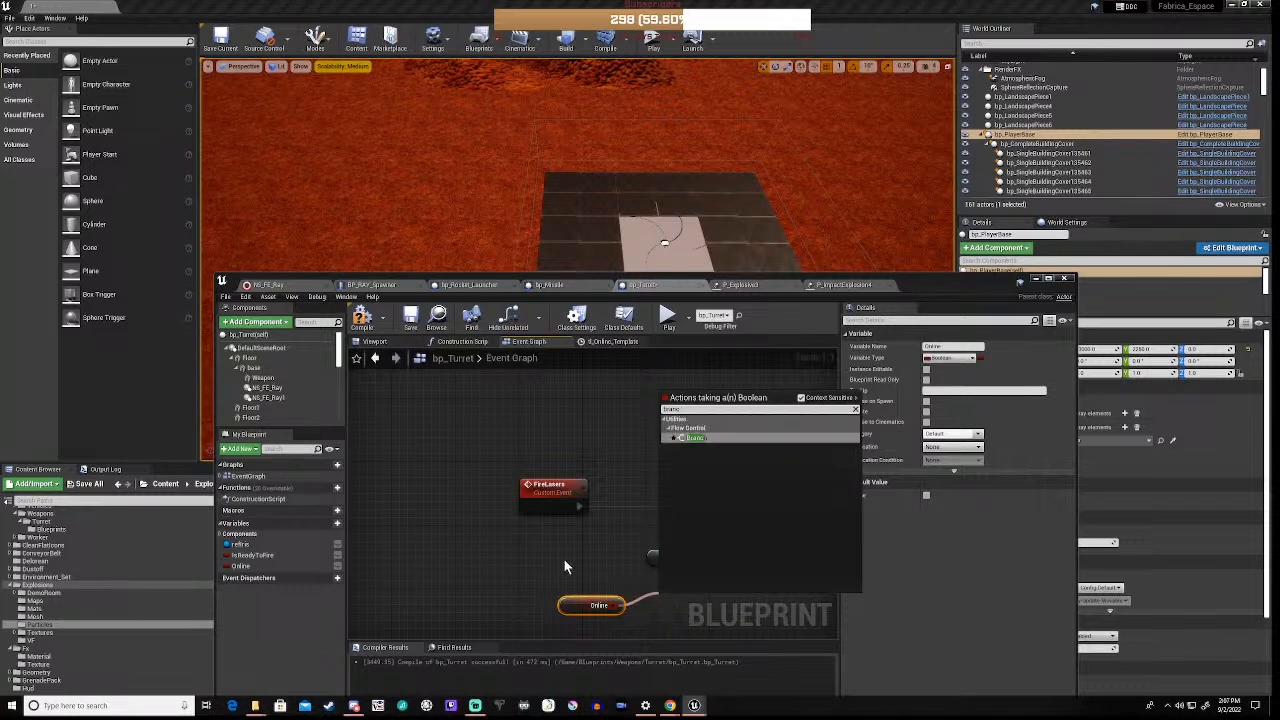
left_click(708, 436)
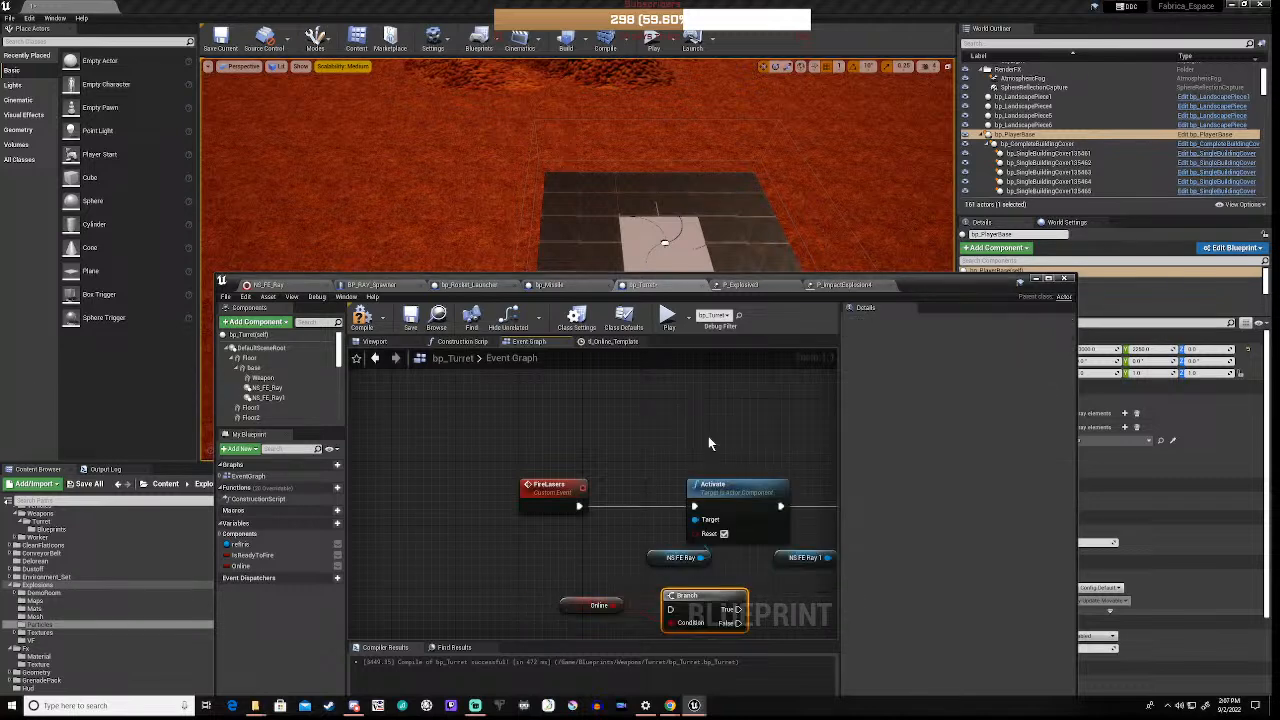
Align the two ray references under their Activate nodes and move the group away from the FireLasers event to make room
scroll(673, 604, "down", 1)
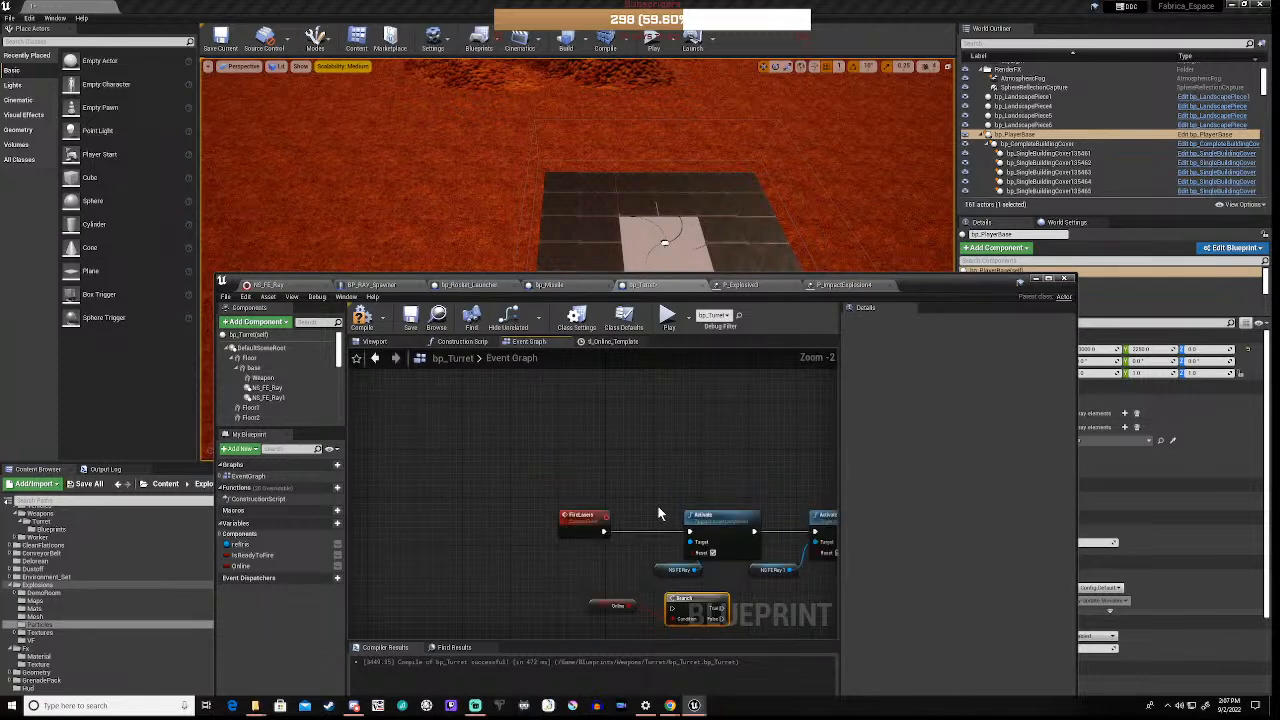
right_click_drag(773, 579, 643, 522)
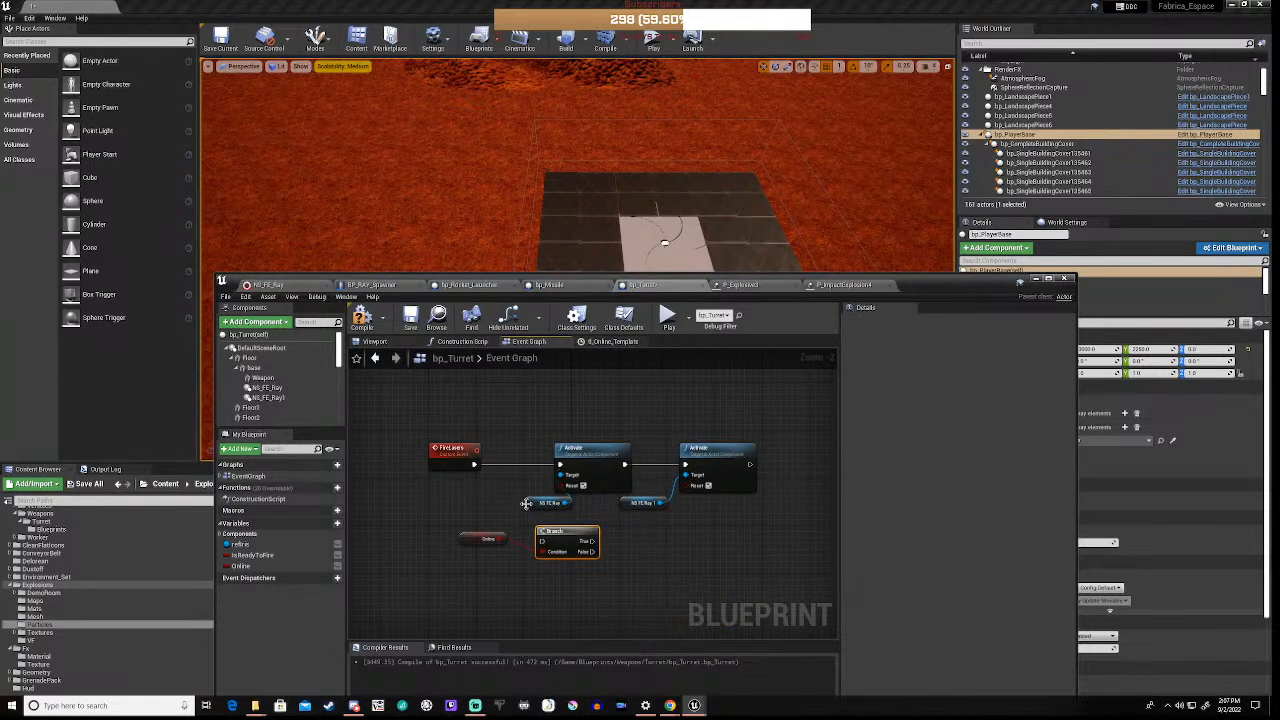
left_click_drag(527, 503, 557, 503)
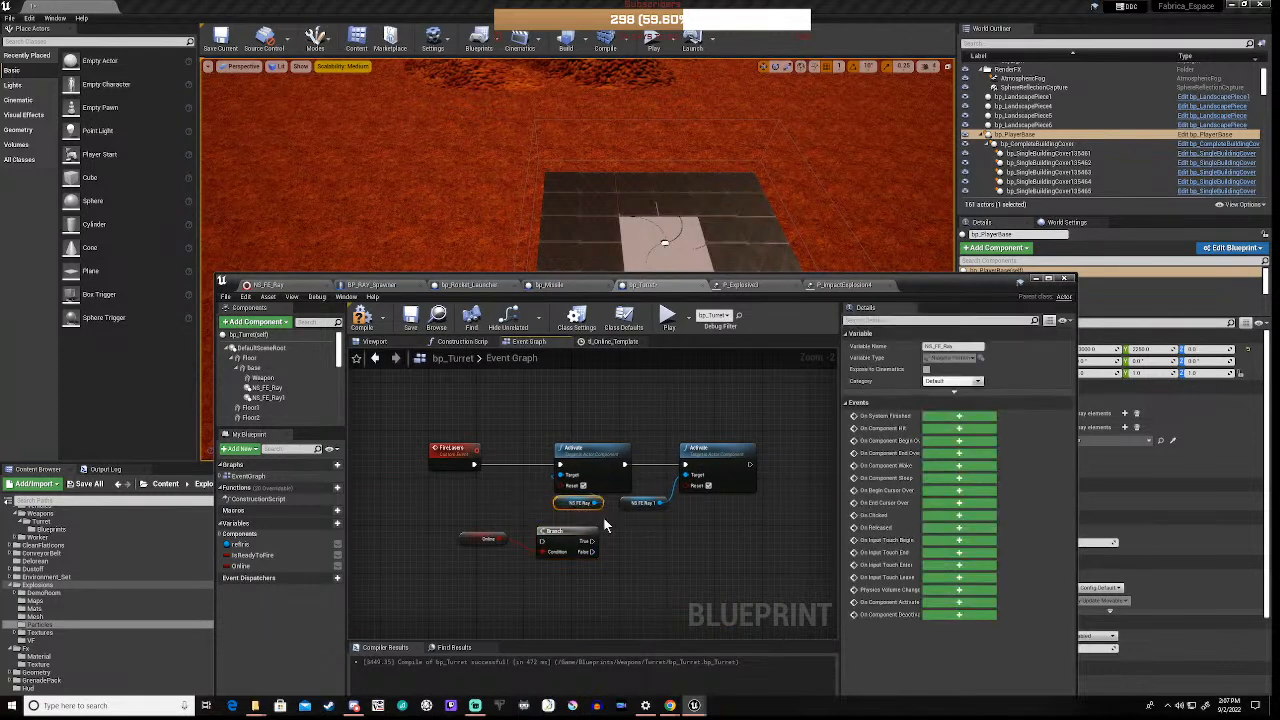
left_click_drag(640, 503, 688, 510)
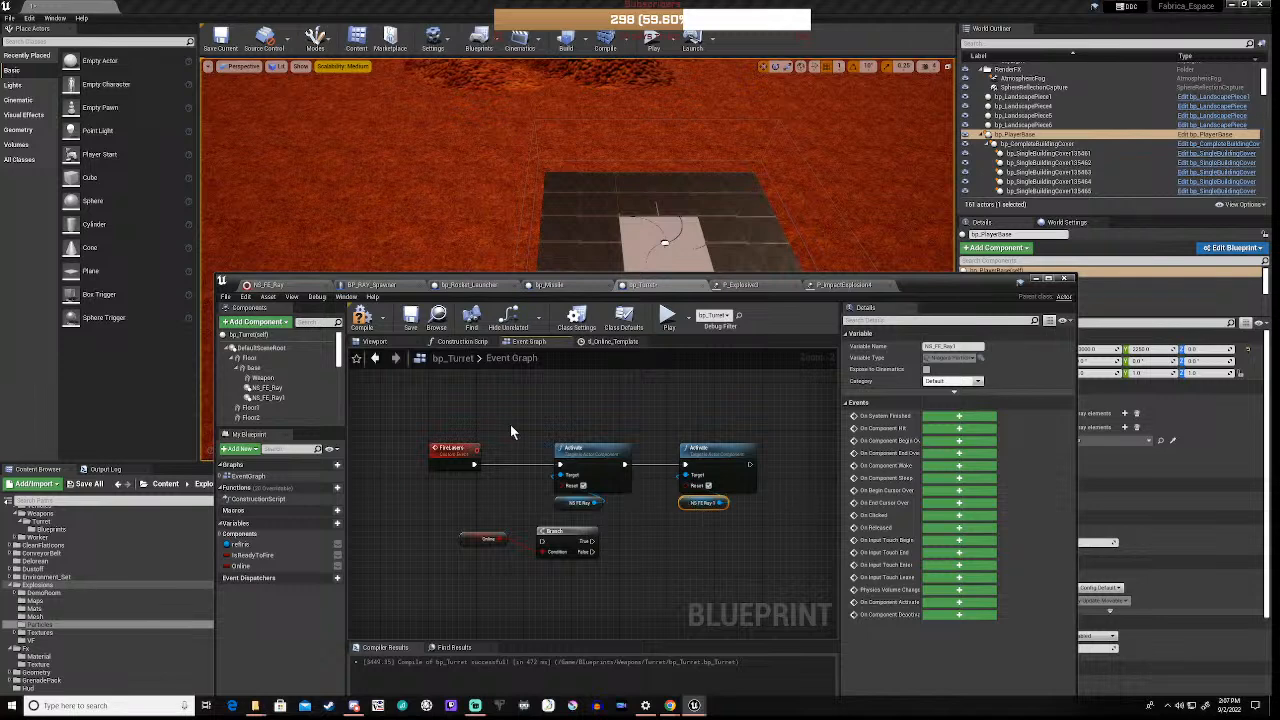
left_click_drag(542, 420, 782, 450)
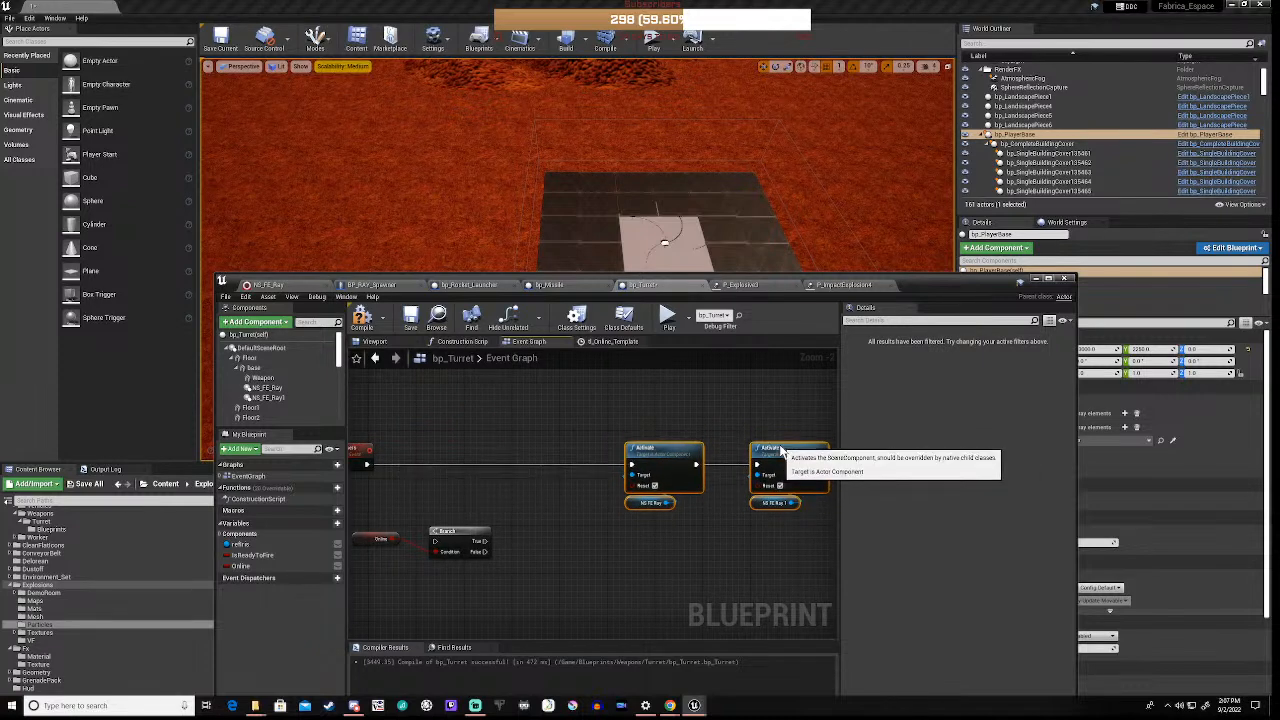
Insert the Branch between FireLasers and the first Activate node through its True output, with the Online getter tucked beneath it
right_click_drag(571, 535, 657, 498)
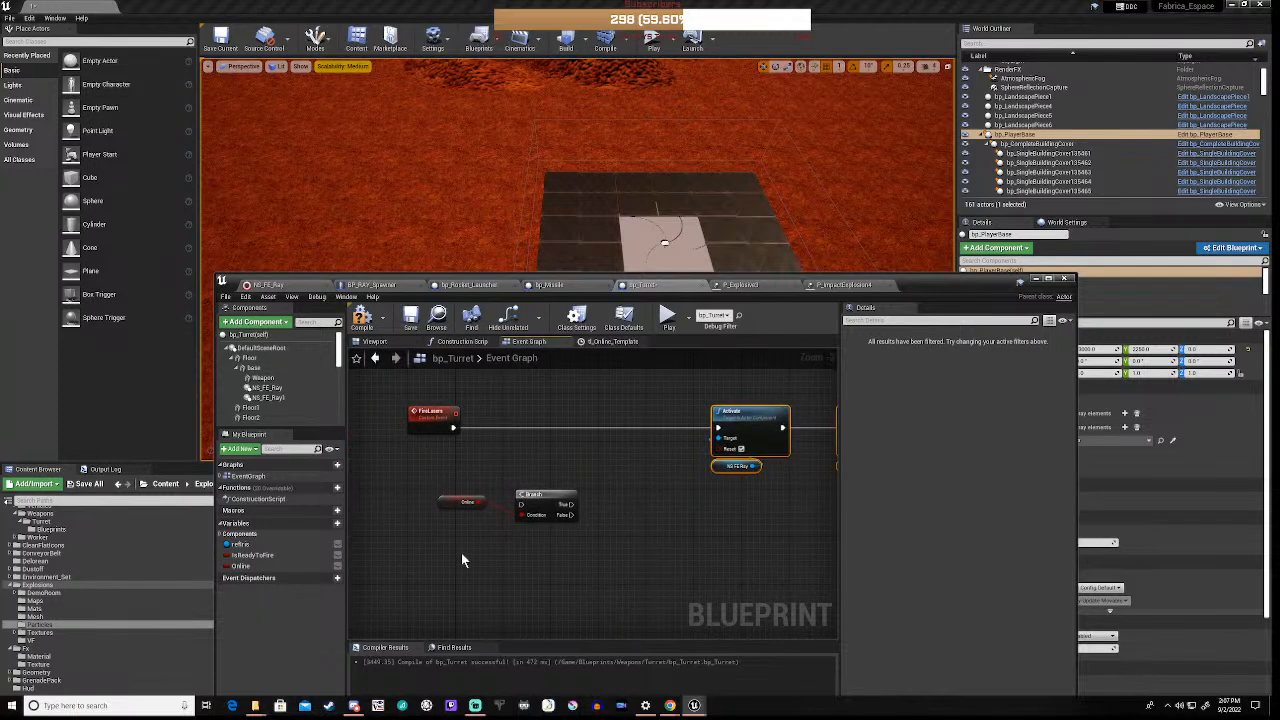
left_click_drag(524, 497, 528, 426)
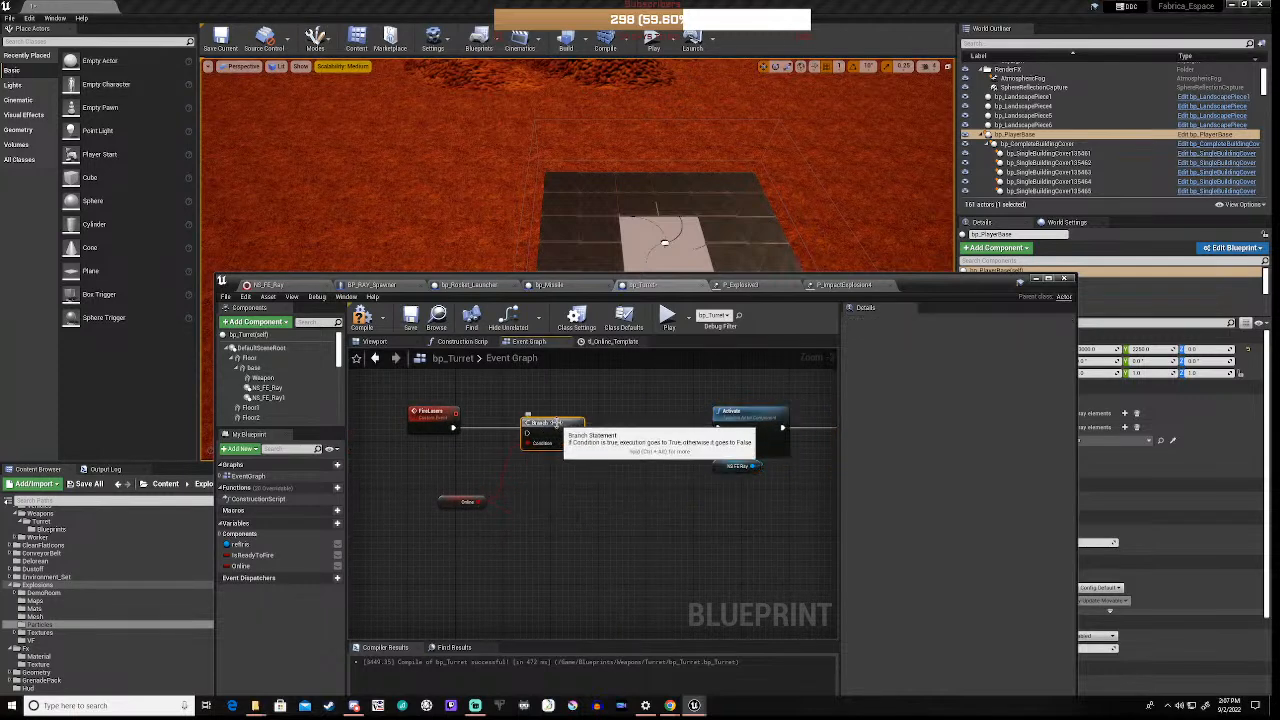
left_click_drag(558, 425, 558, 419)
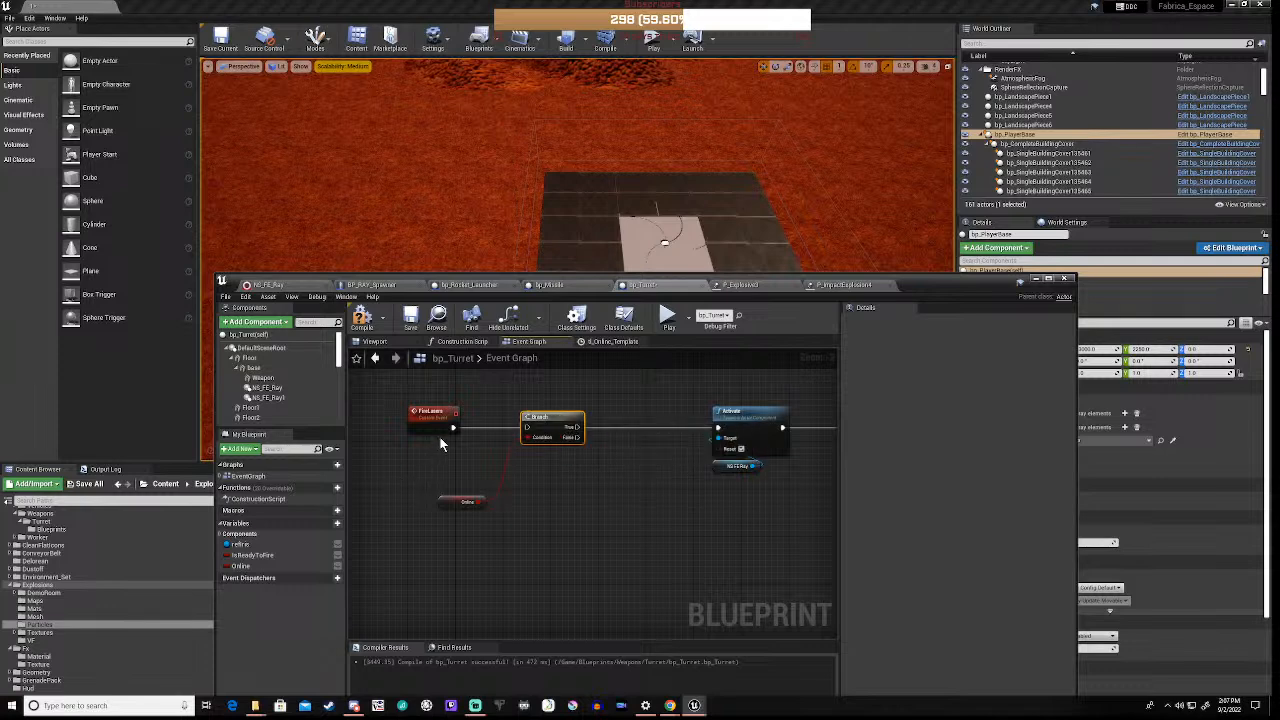
left_click_drag(453, 427, 527, 428, "ctrl")
left_click_drag(462, 501, 535, 450)
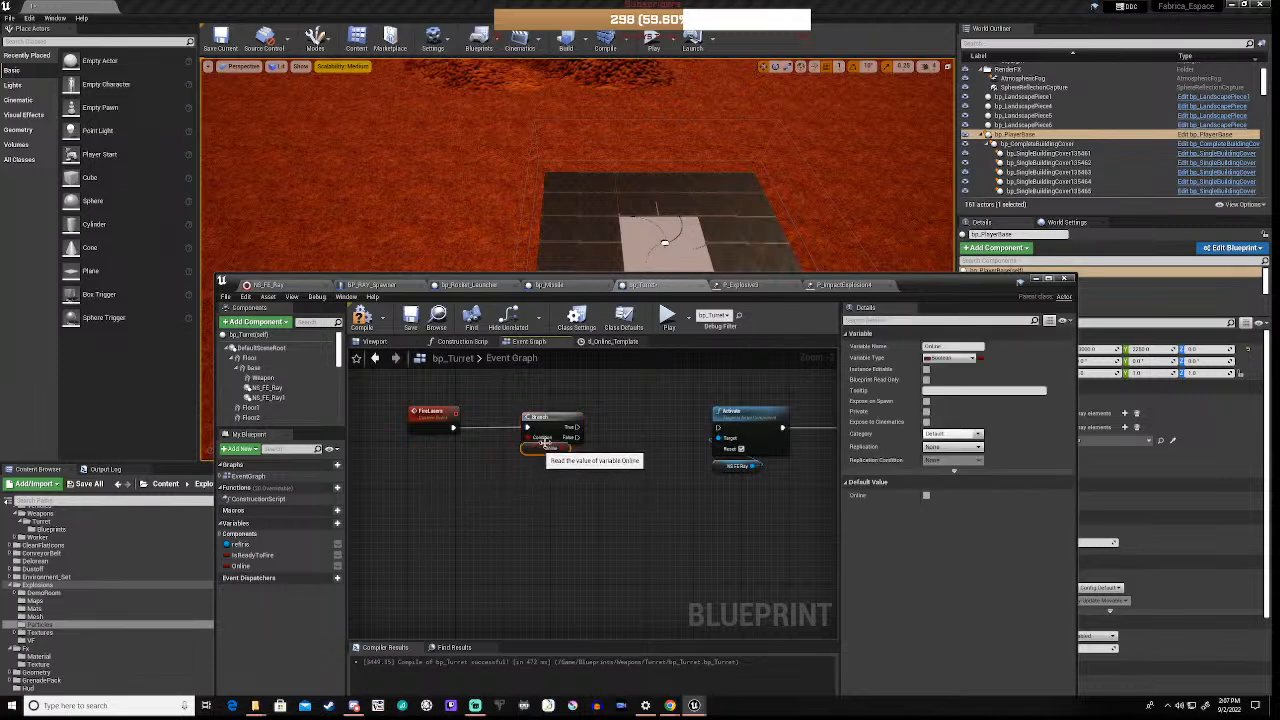
left_click_drag(573, 428, 718, 430)
Duplicate the two NS_FE_Ray references and place the copies well below the Activate nodes
right_click_drag(683, 479, 446, 454)
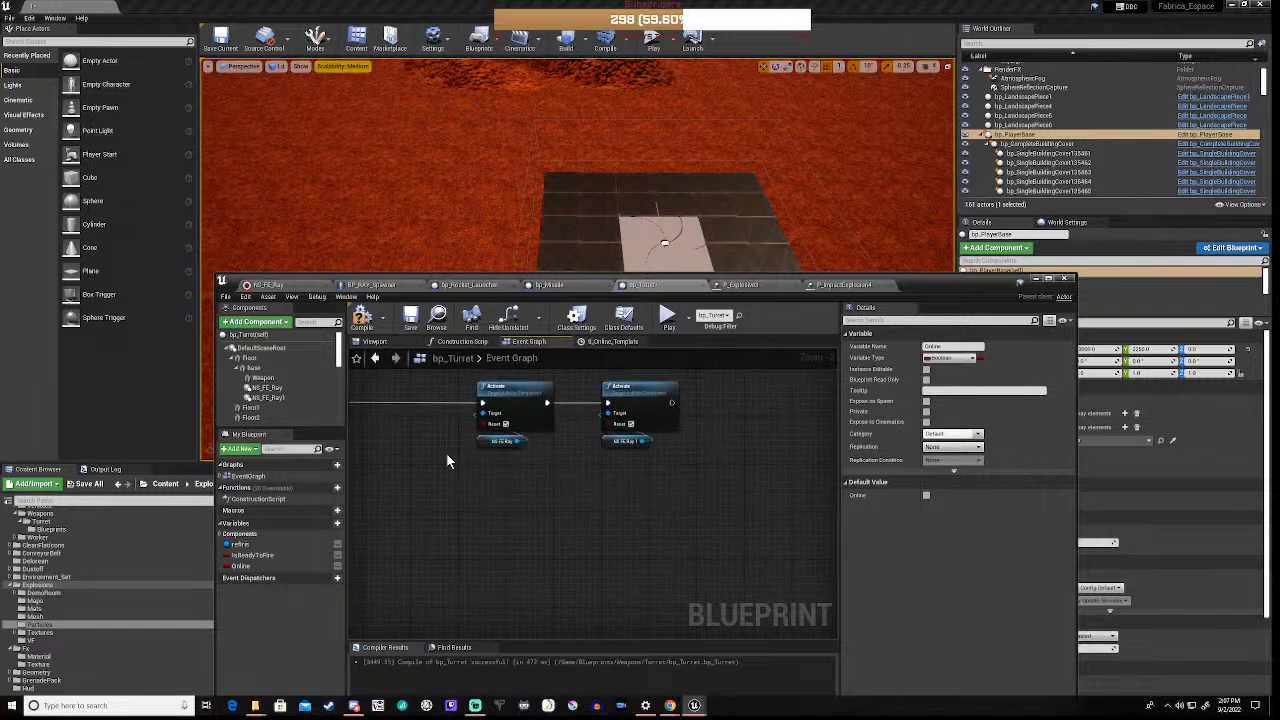
left_click_drag(446, 440, 700, 472)
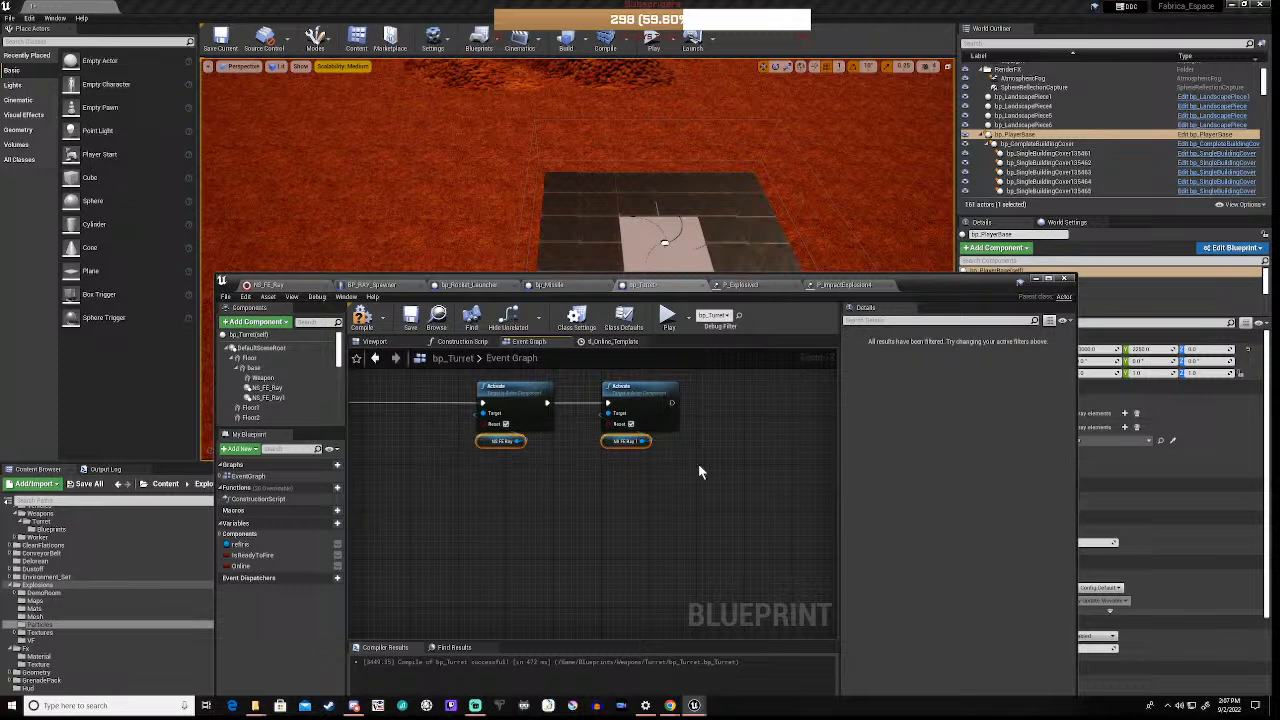
left_click(699, 468)
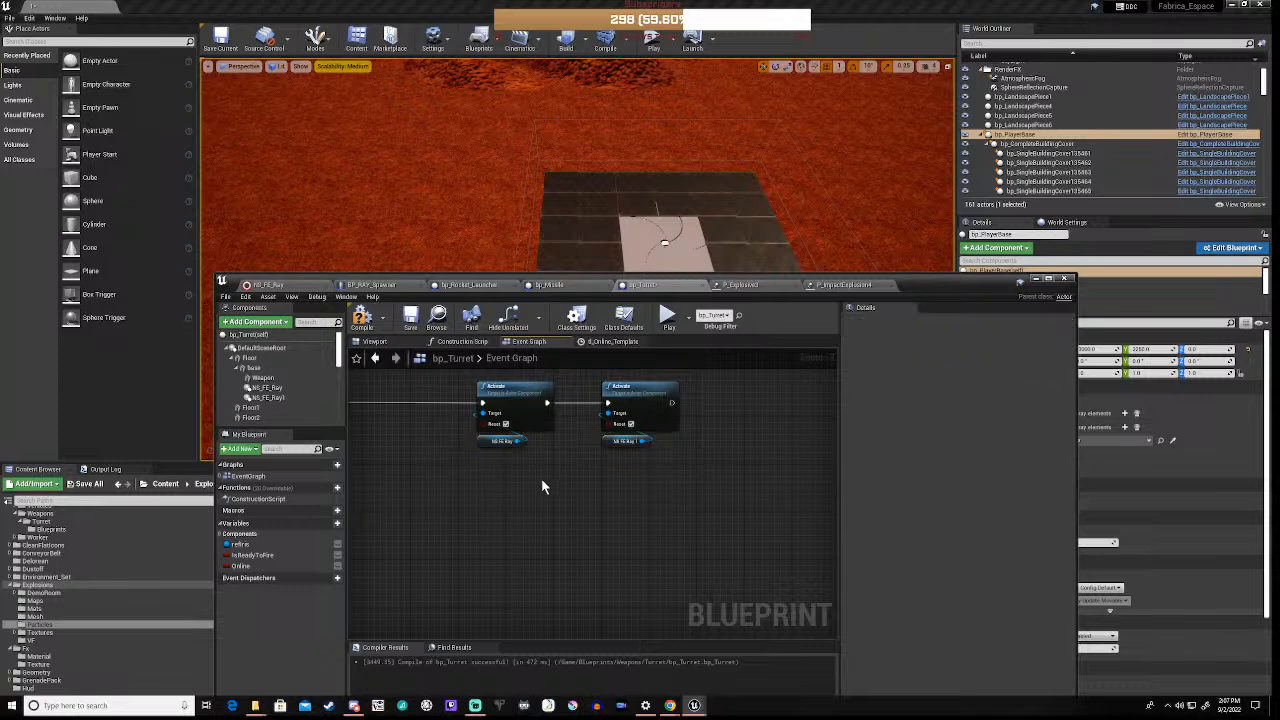
left_click_drag(438, 445, 666, 473)
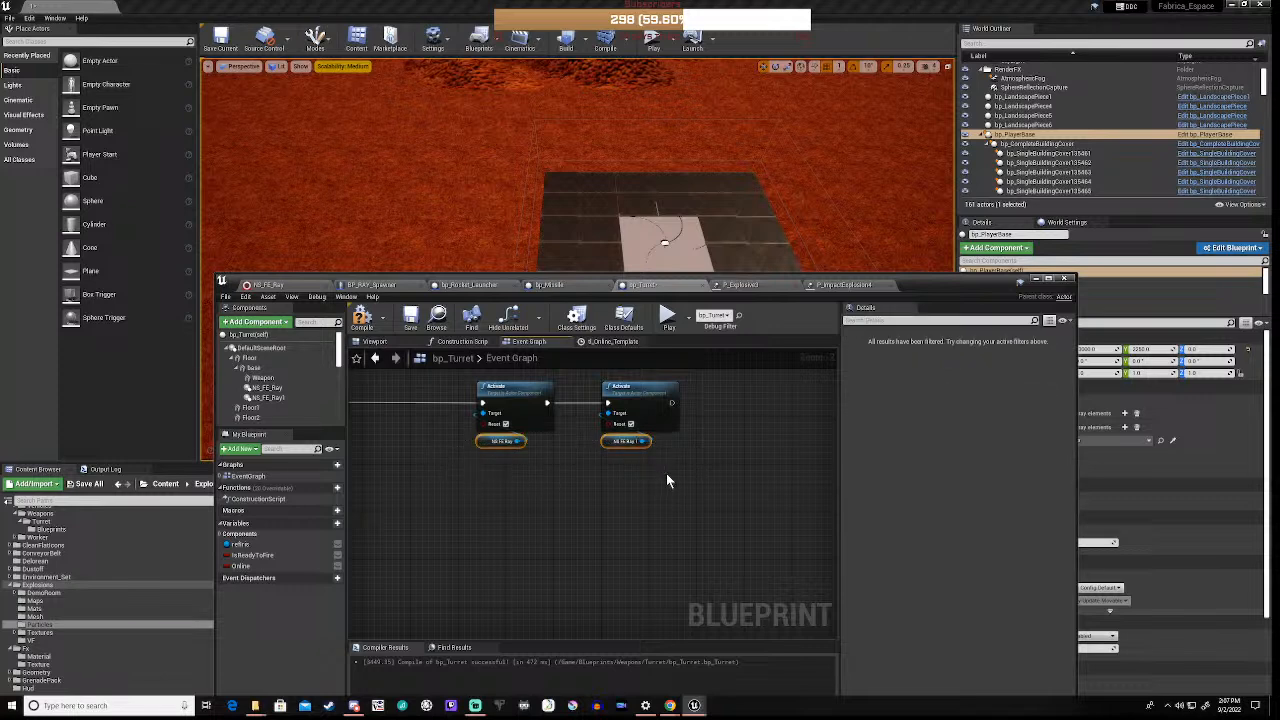
key("ctrl+w")
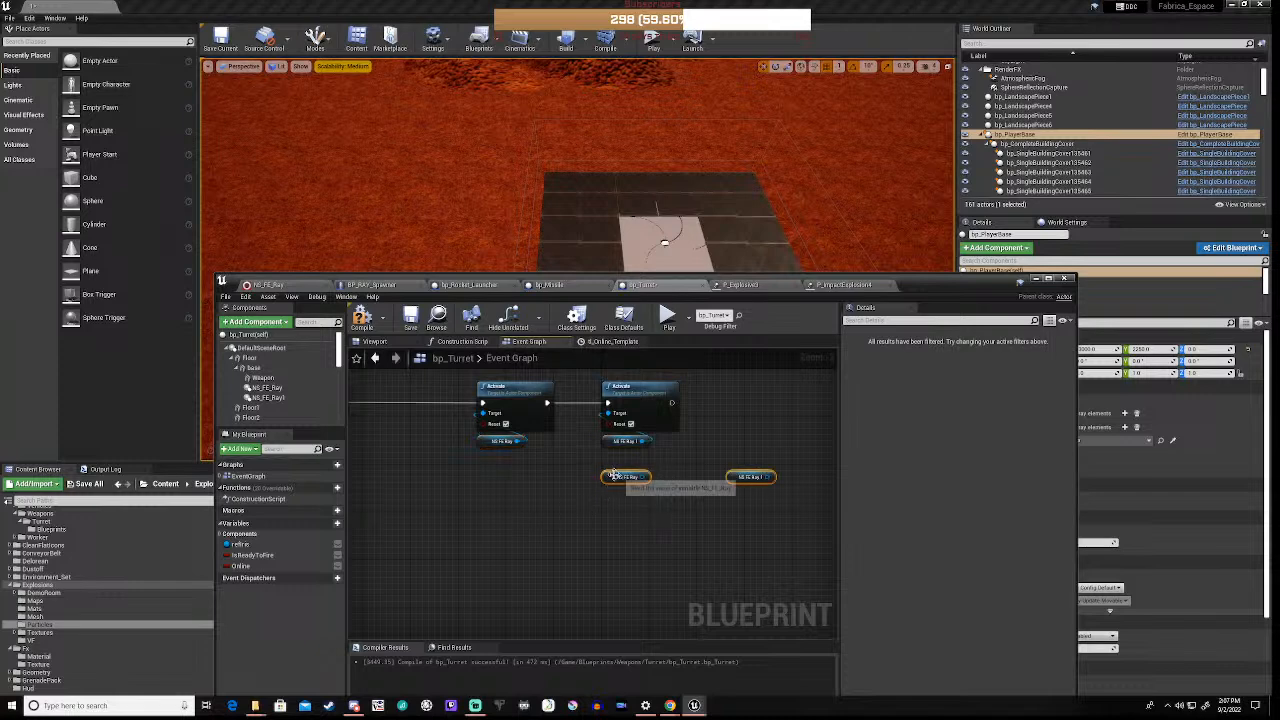
left_click_drag(608, 482, 487, 597)
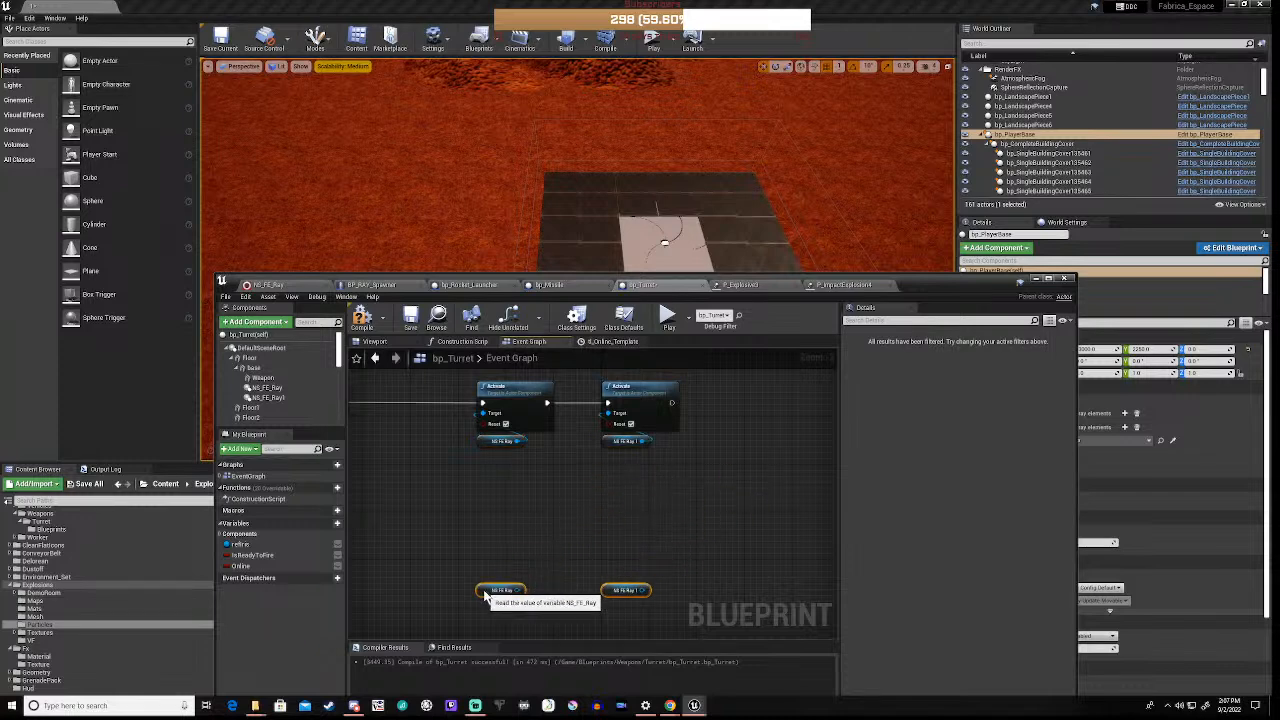
Add a Deactivate node targeting the copied NS_FE_Ray reference and position it directly above that reference
right_click_drag(490, 550, 561, 511)
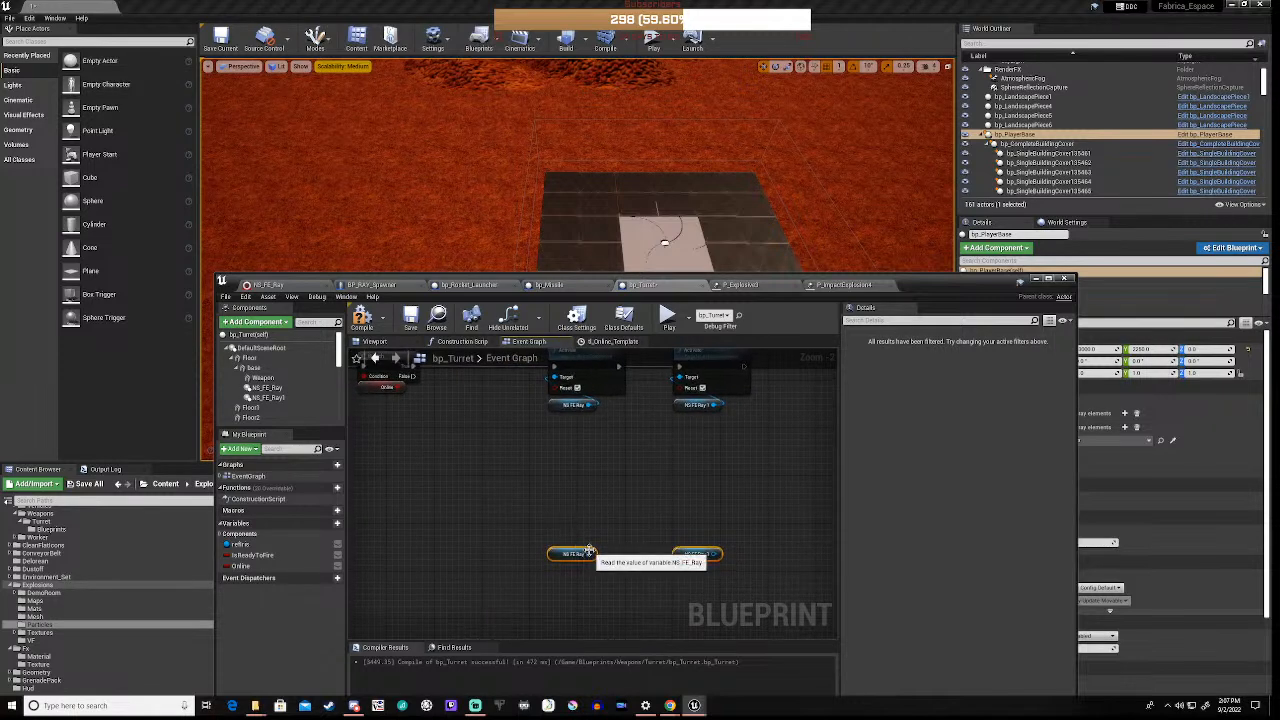
left_click_drag(590, 553, 602, 518)
type("deac")
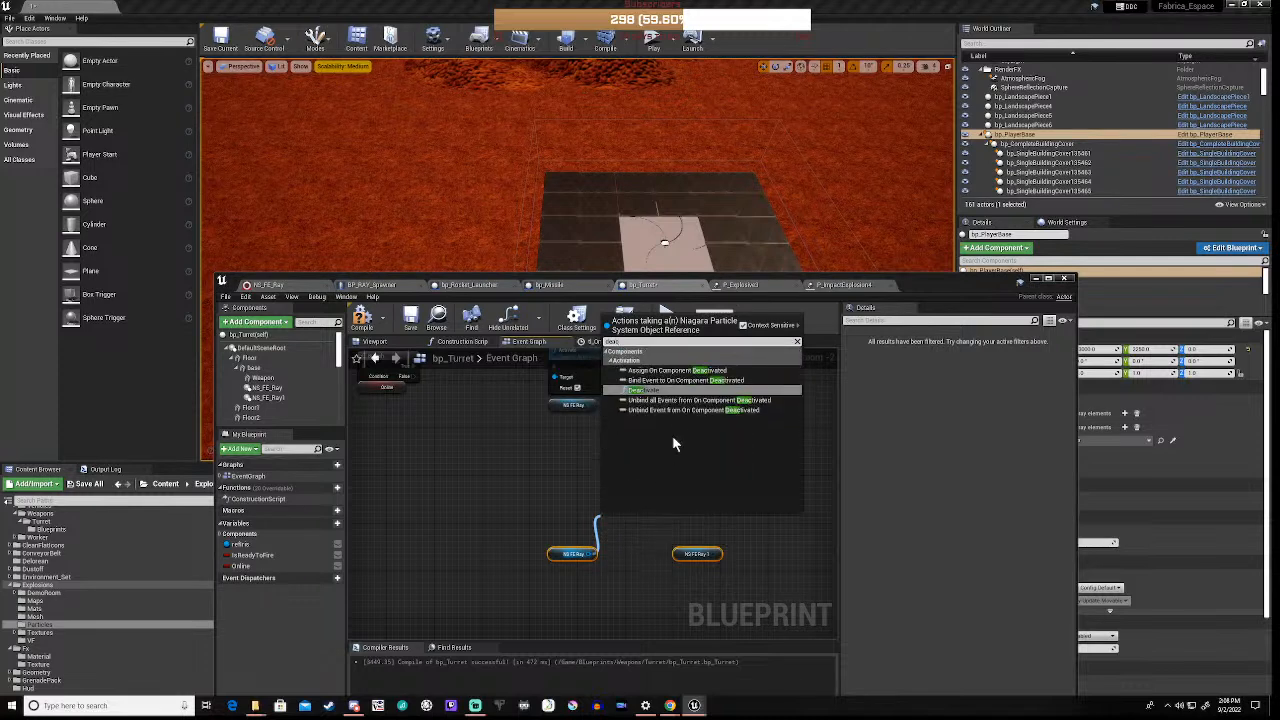
left_click(674, 390)
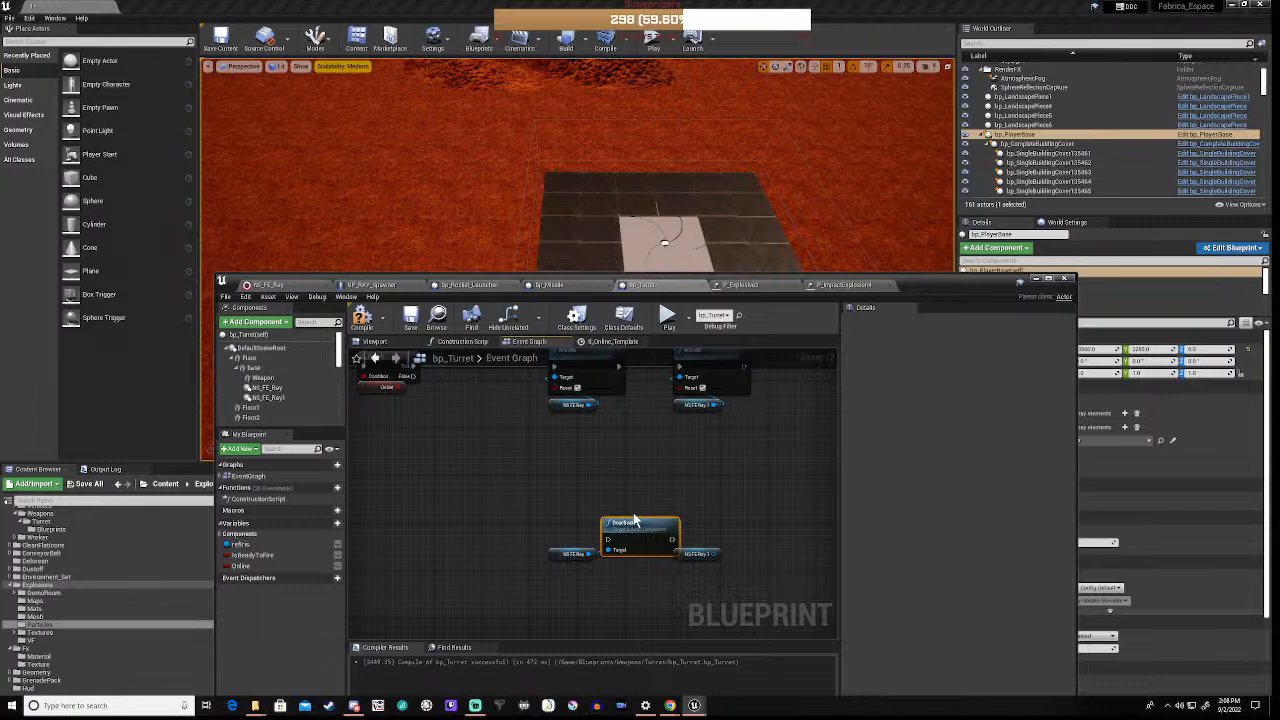
left_click_drag(642, 526, 589, 514)
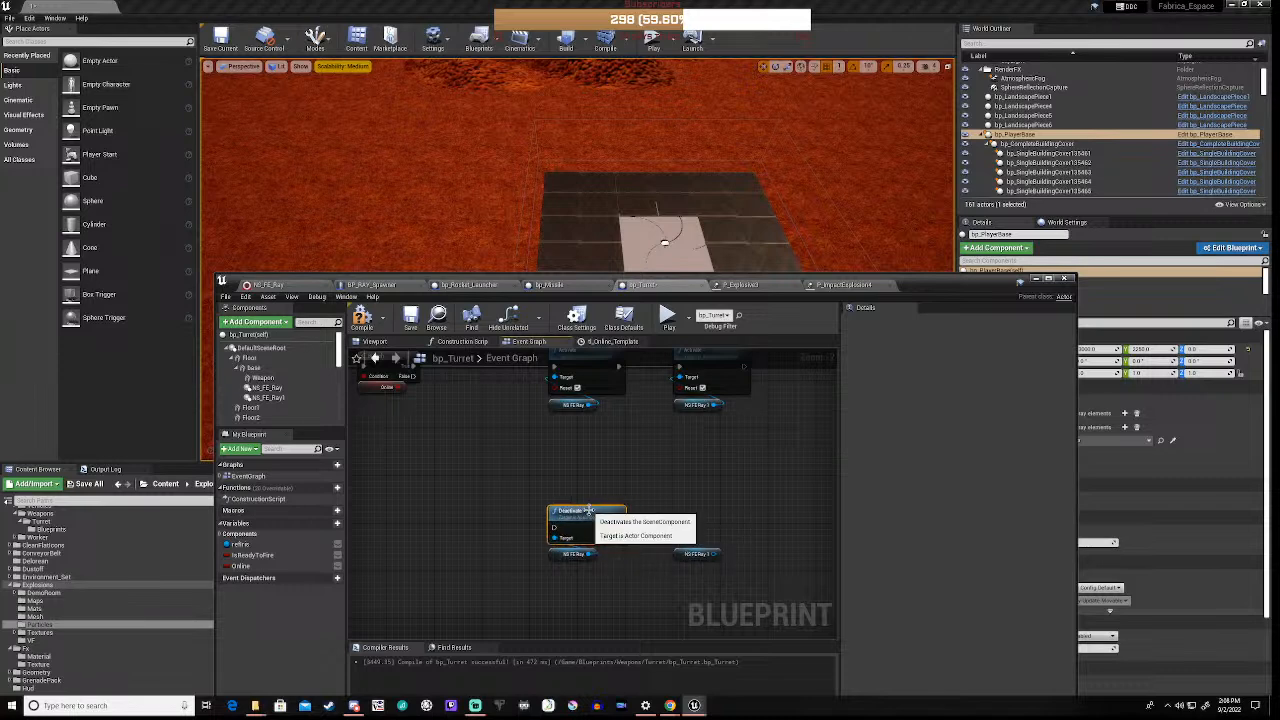
Paste a second Deactivate node above the copied NS_FE_Ray1 reference and connect the first Deactivate's execution output to it
key("ctrl+v")
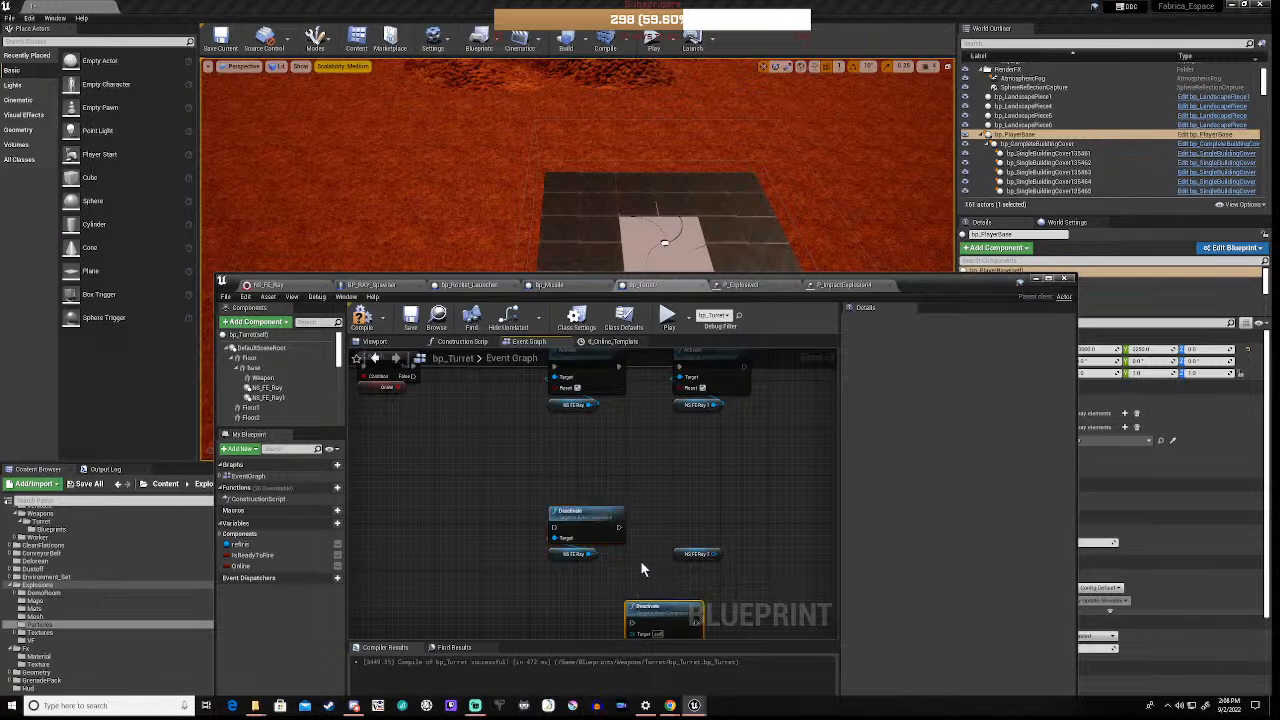
left_click_drag(653, 607, 695, 523)
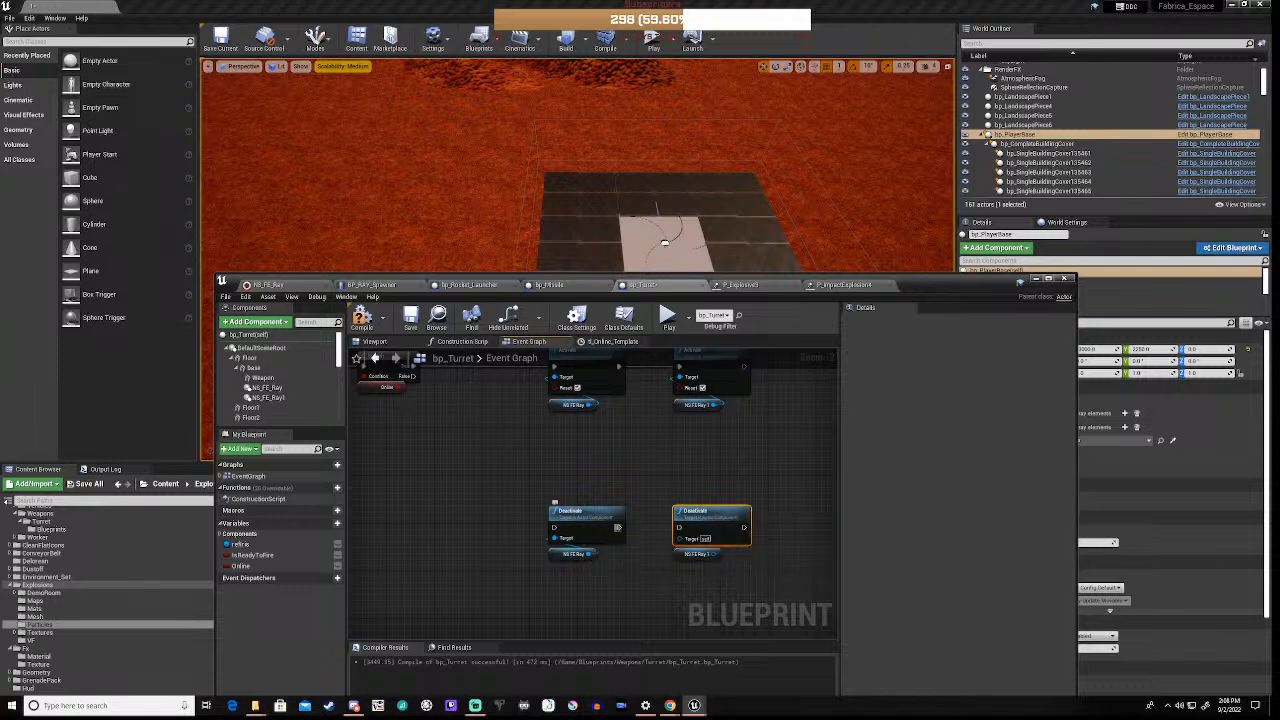
left_click_drag(618, 528, 681, 530)
Add a Clear Timer by Function Name node between the Branch and the row of Deactivate nodes
right_click_drag(457, 474, 588, 525)
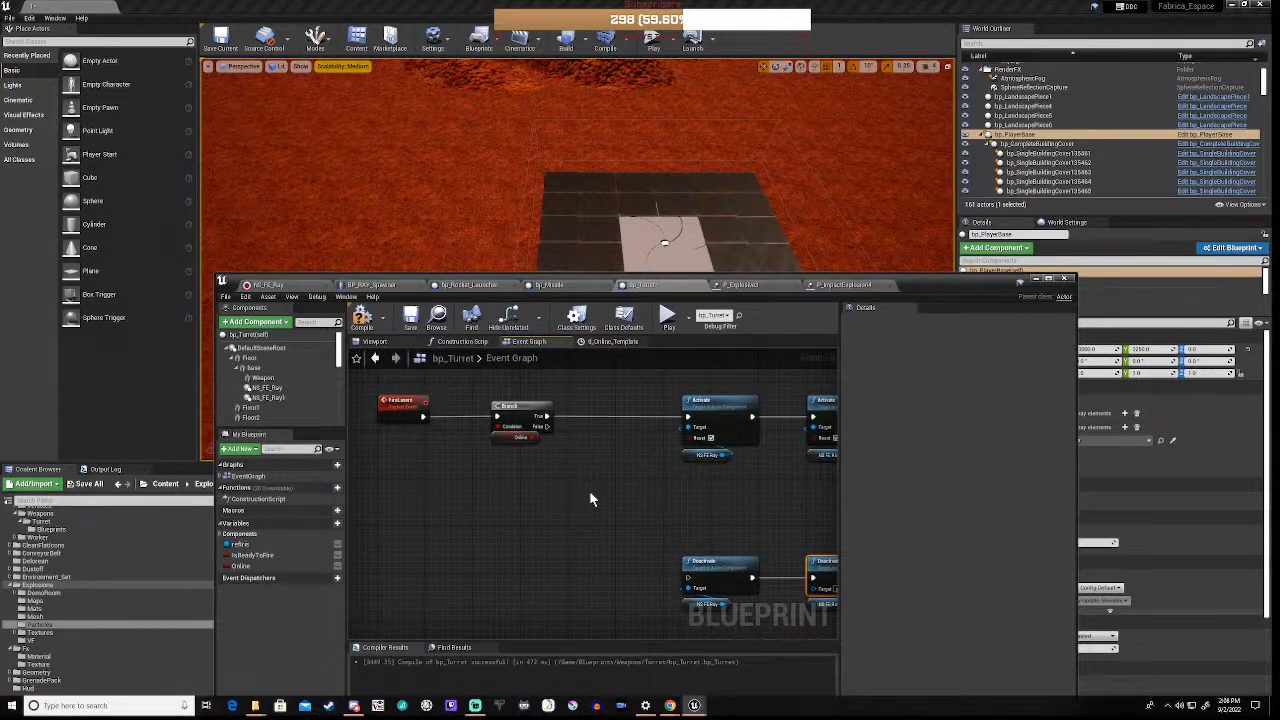
right_click(587, 493)
type("clear time")
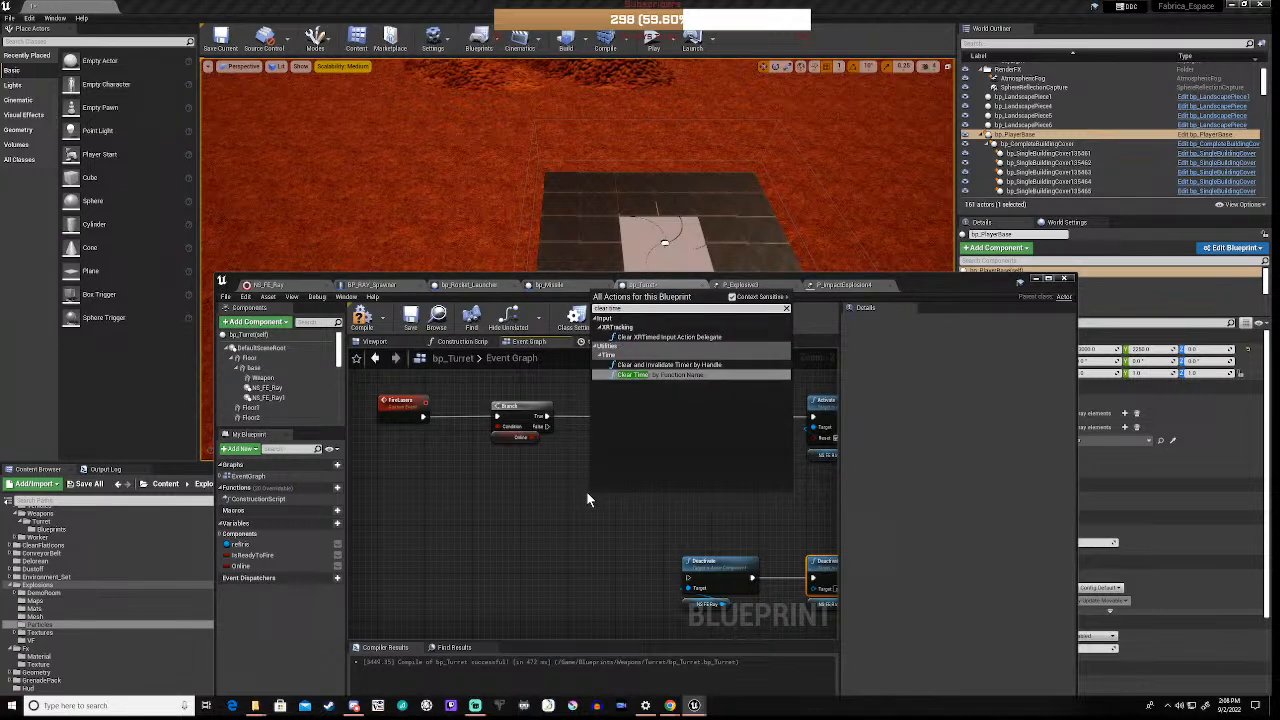
left_click(677, 383)
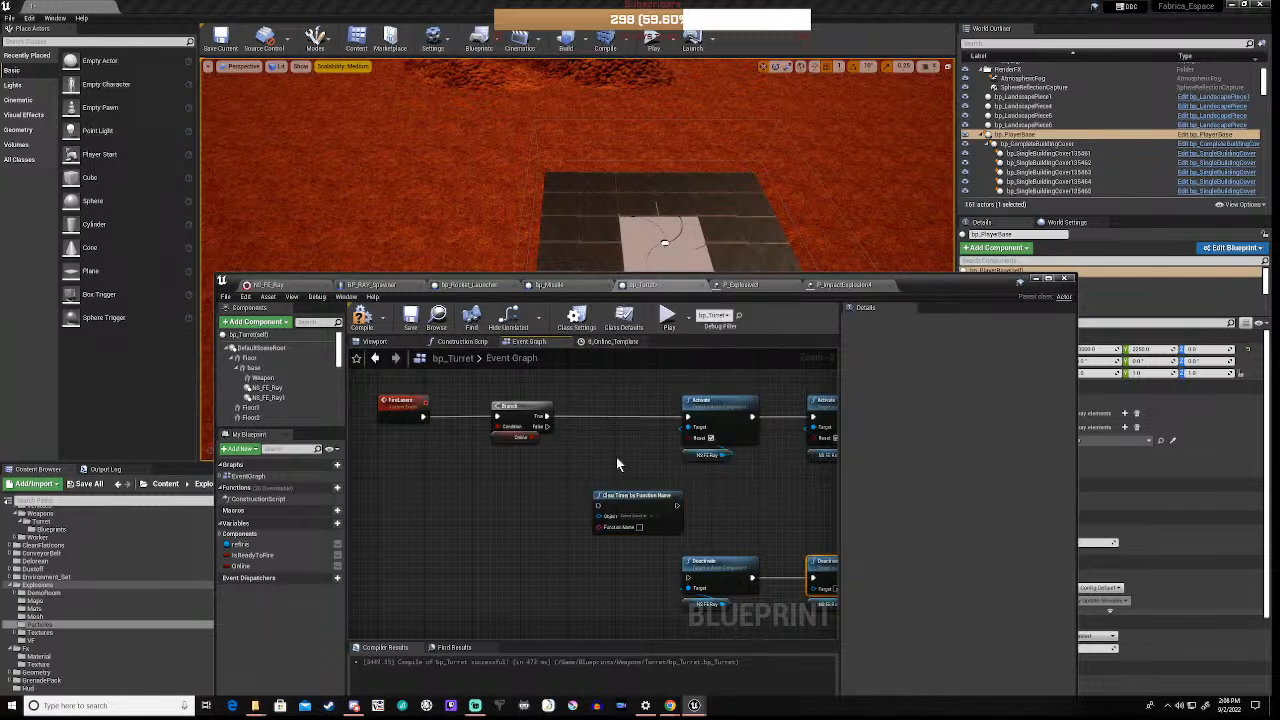
Set the Clear Timer node's function name to FireLasers and wire it between the Branch's False output and the first Deactivate node
left_click(645, 527)
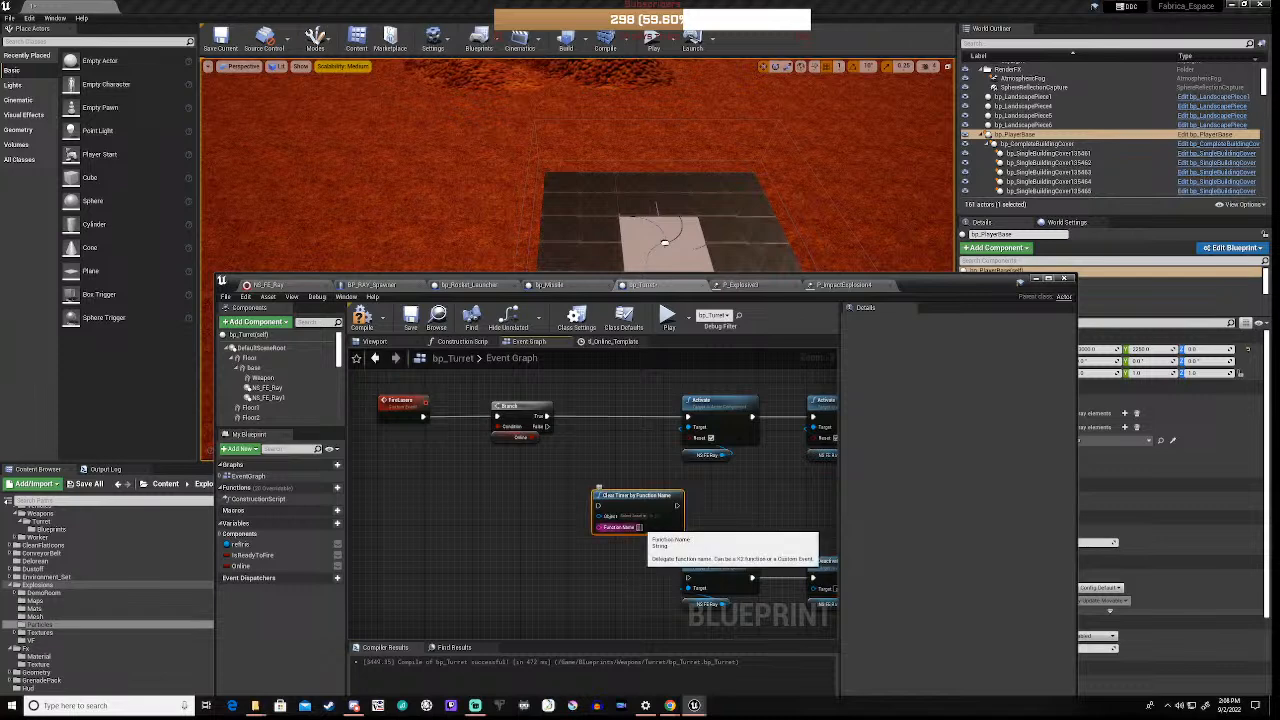
type("Fire")
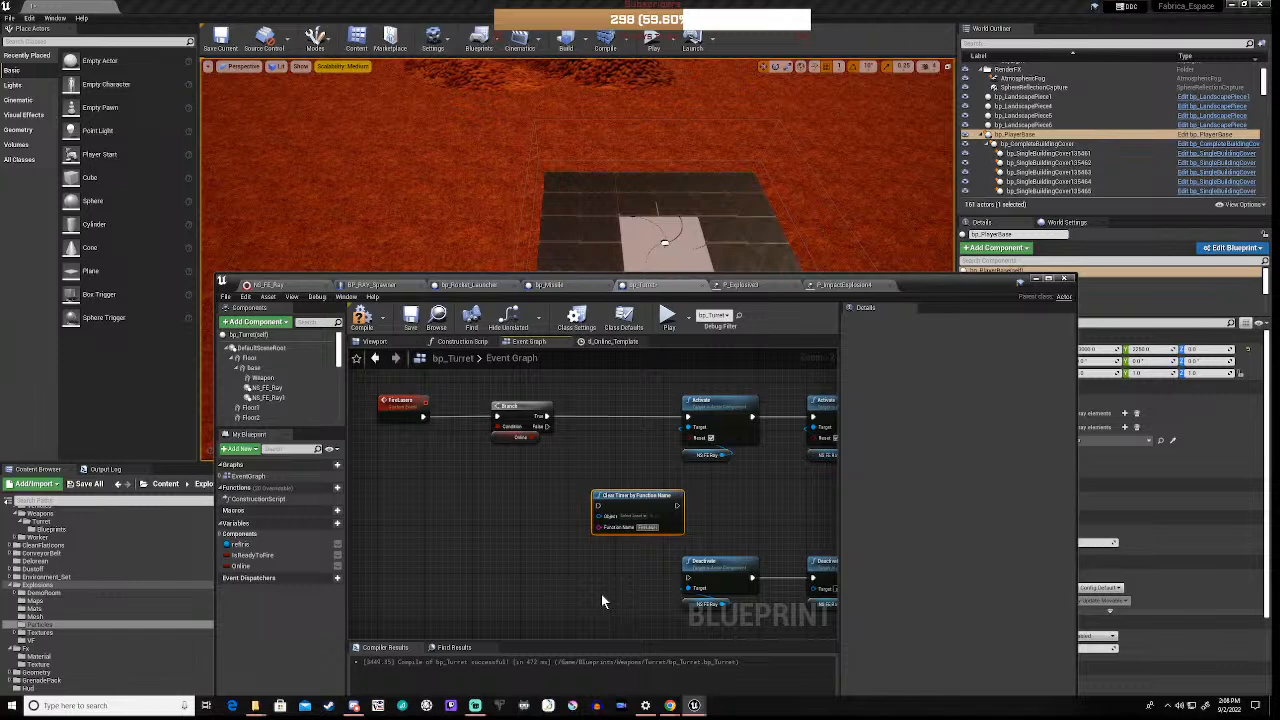
key("Return")
left_click(624, 562)
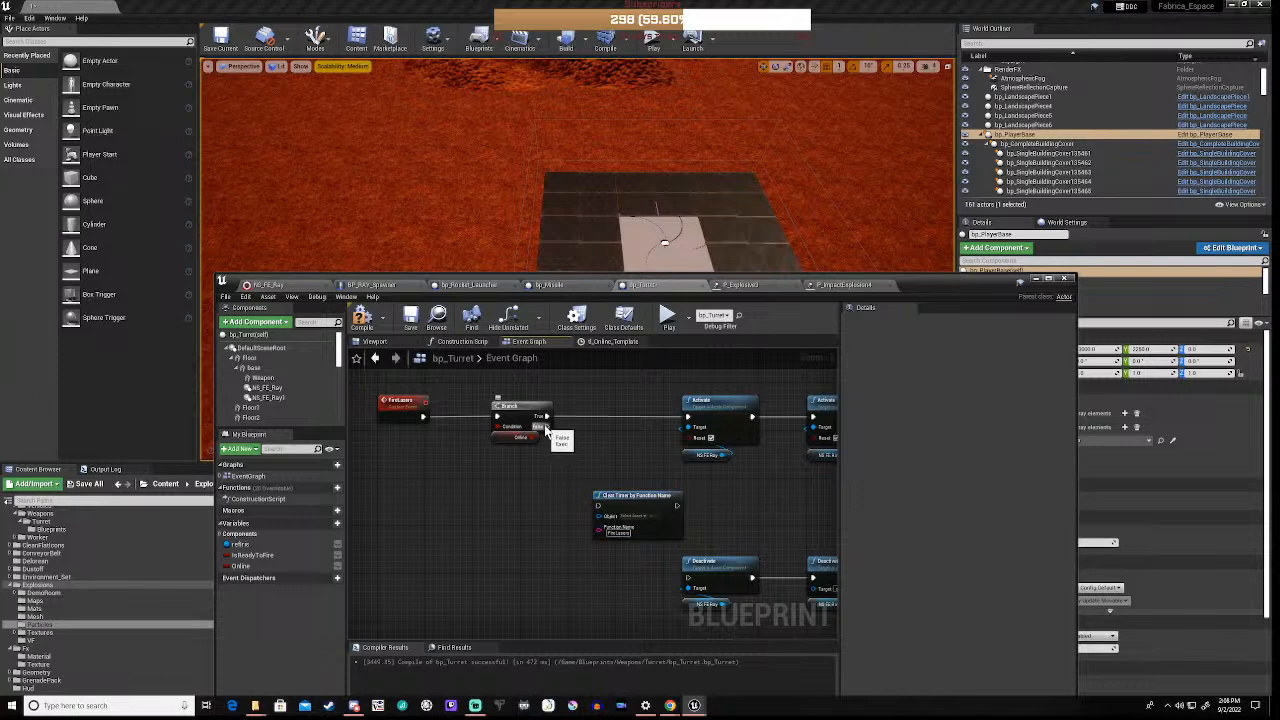
left_click_drag(600, 510, 599, 506)
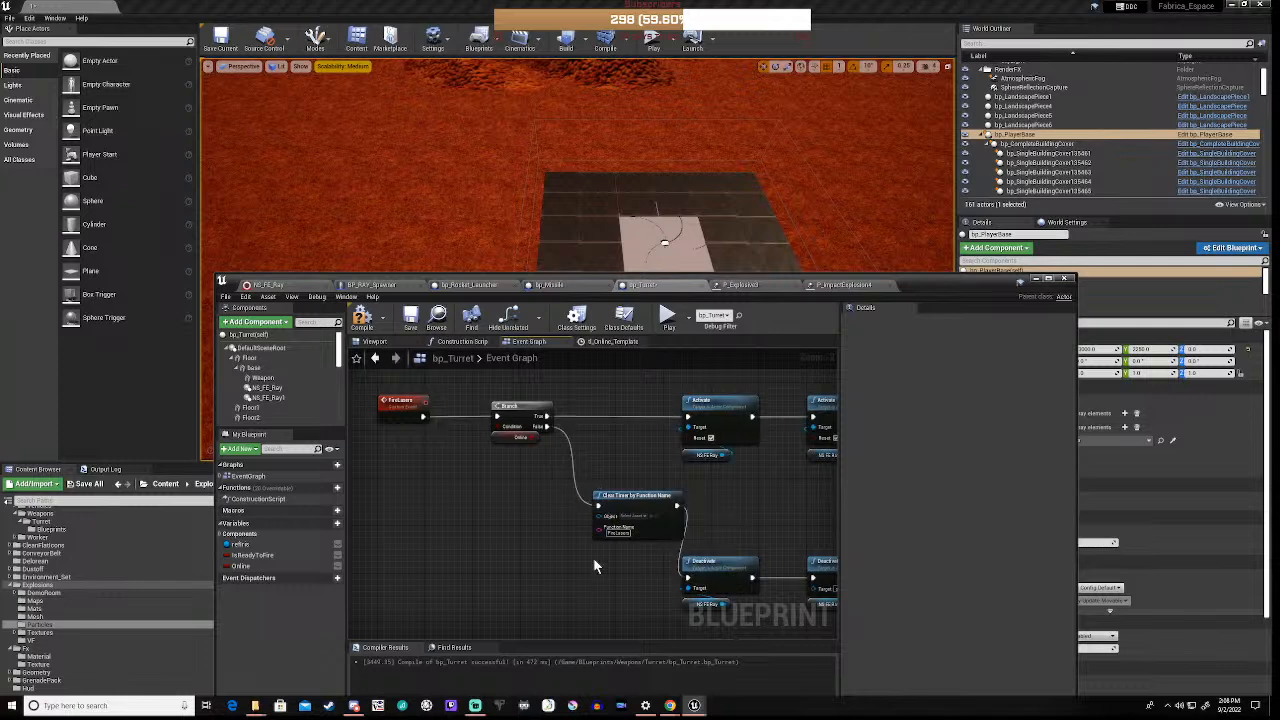
Align the Clear Timer node with the Deactivate nodes and shift the whole offline row, including its ray references, slightly along the graph
left_click_drag(640, 497, 625, 561)
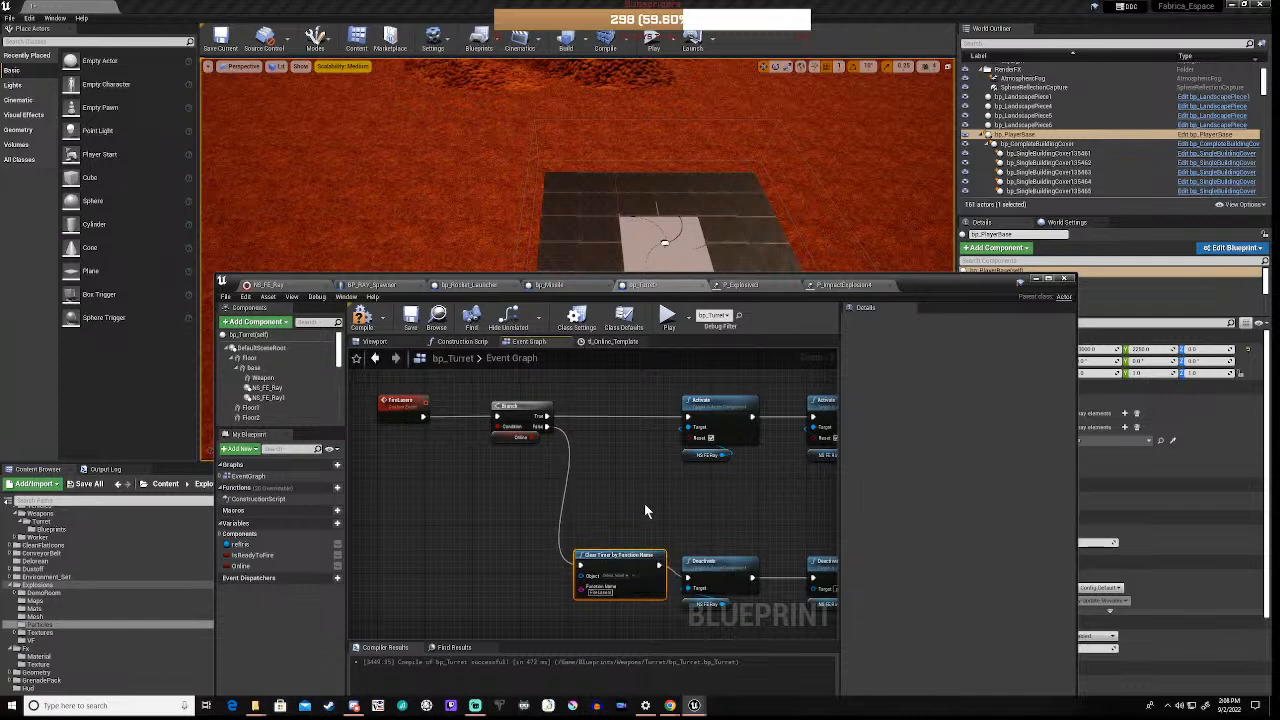
key("ctrl+z")
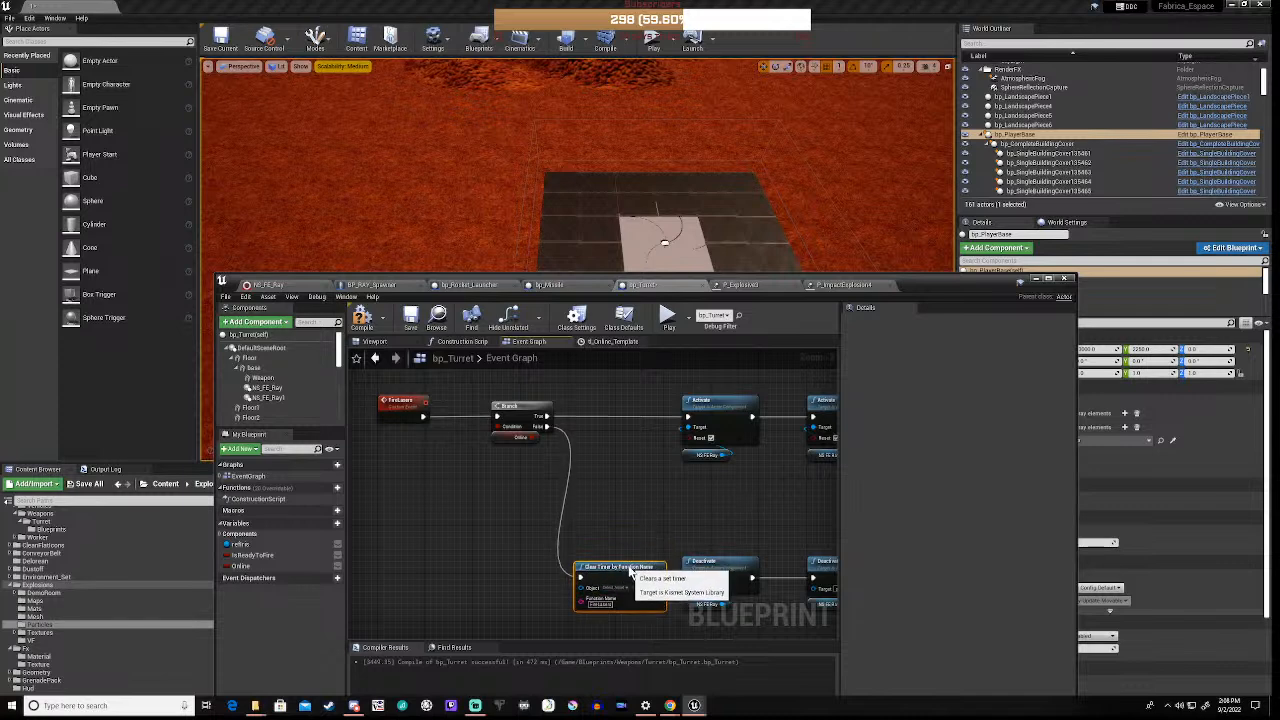
right_click_drag(655, 533, 490, 407)
left_click_drag(367, 395, 697, 506)
left_click_drag(551, 436, 618, 436)
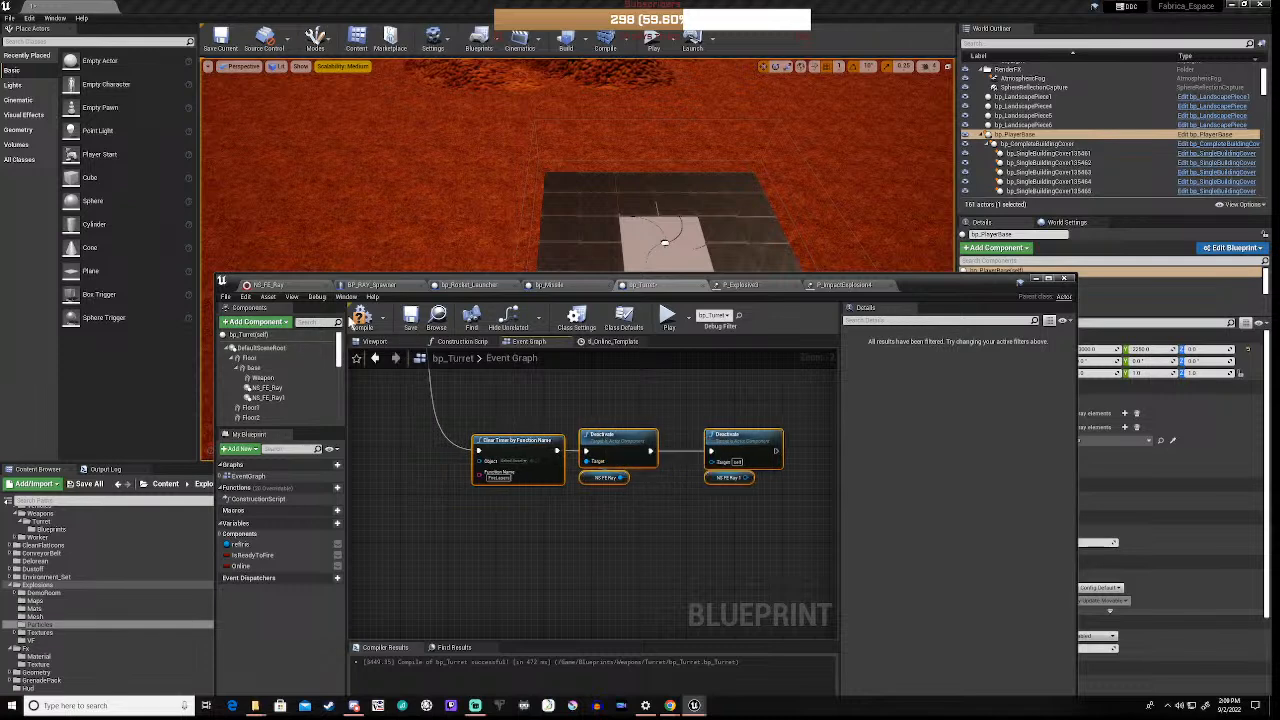
Connect the NS_FE_Ray1 reference to the second Deactivate node's Target and compile the turret blueprint
left_click(361, 318)
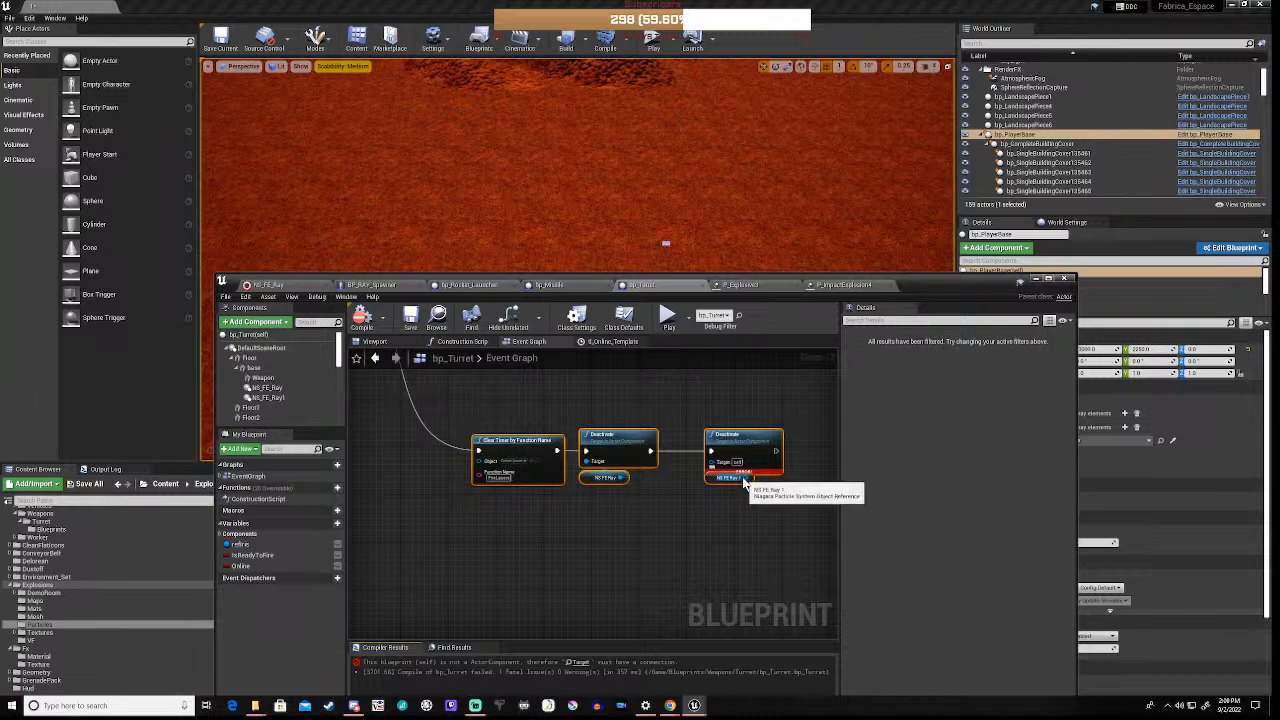
left_click_drag(744, 483, 711, 463)
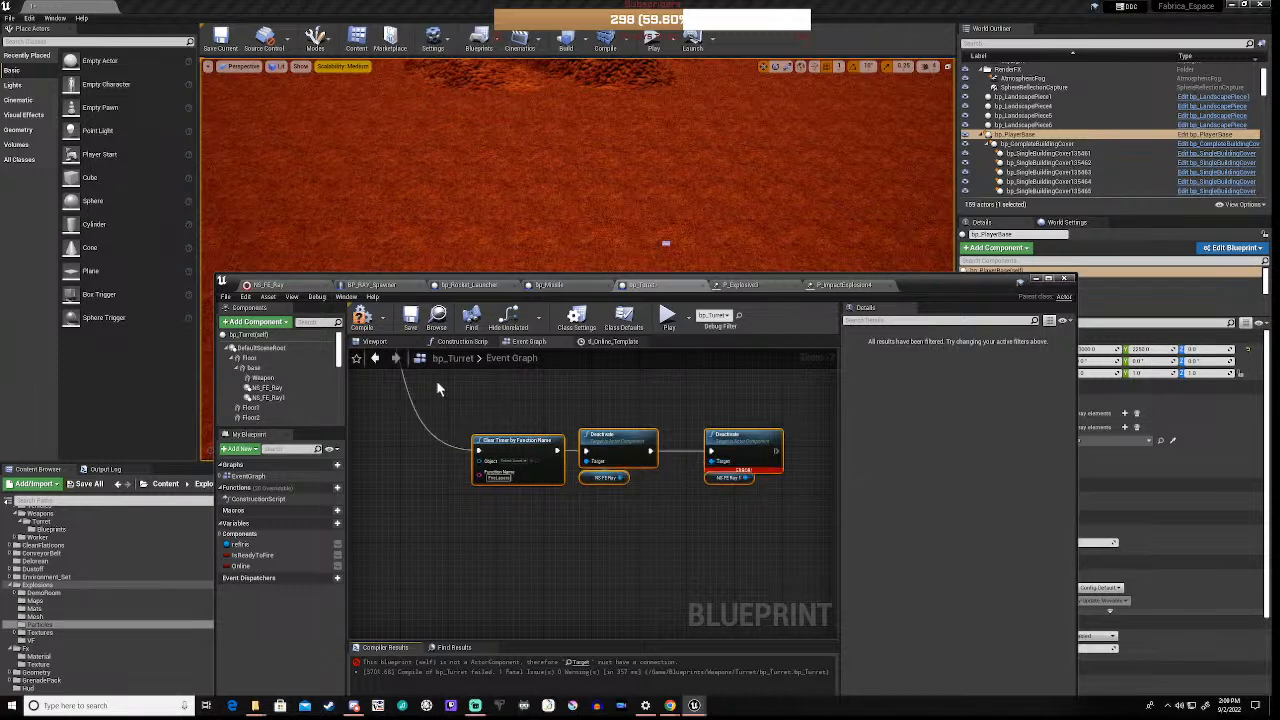
left_click(362, 318)
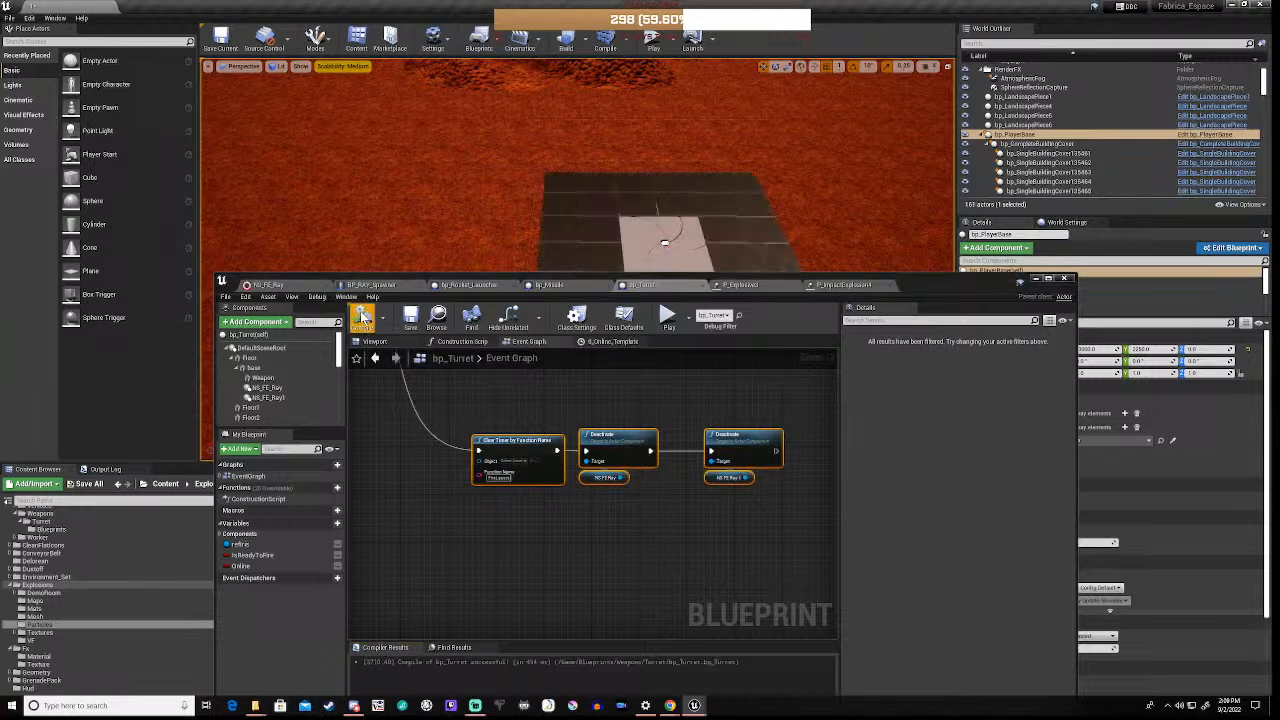
Move the blueprint editor off the level viewport, play the level, and examine the turret's laser firing from several distances
left_click_drag(652, 282, 682, 487)
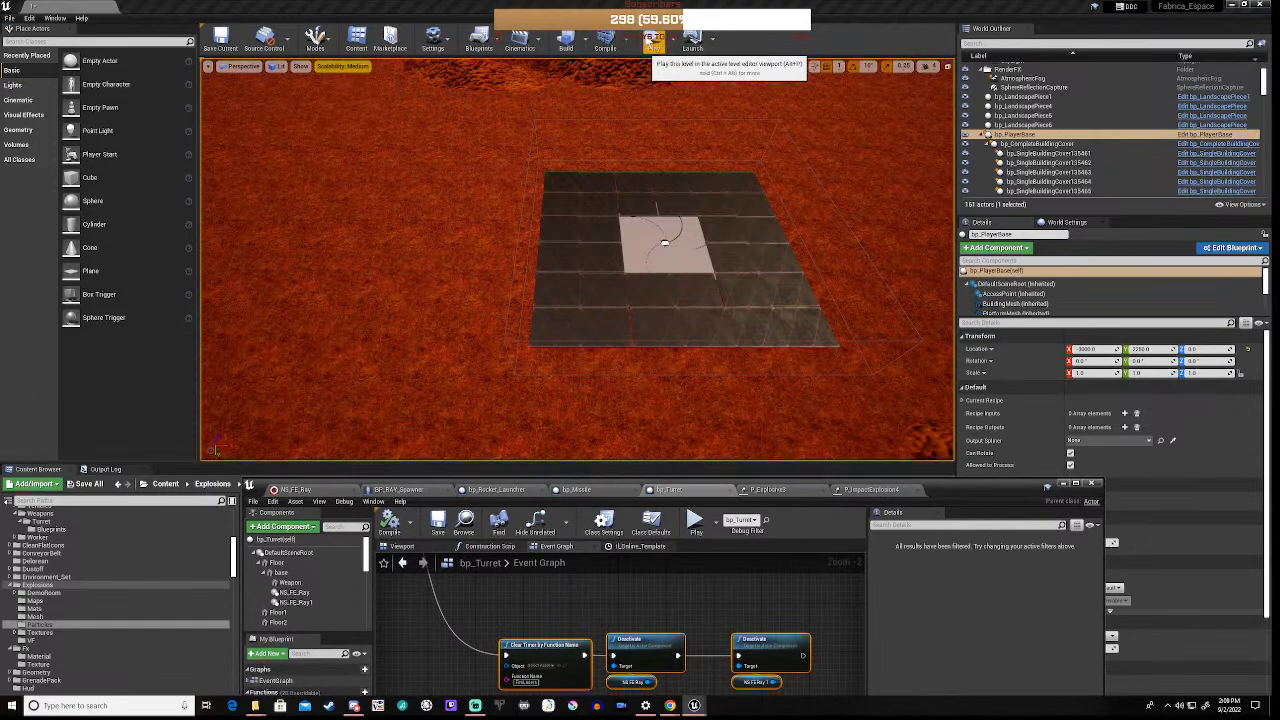
left_click(655, 42)
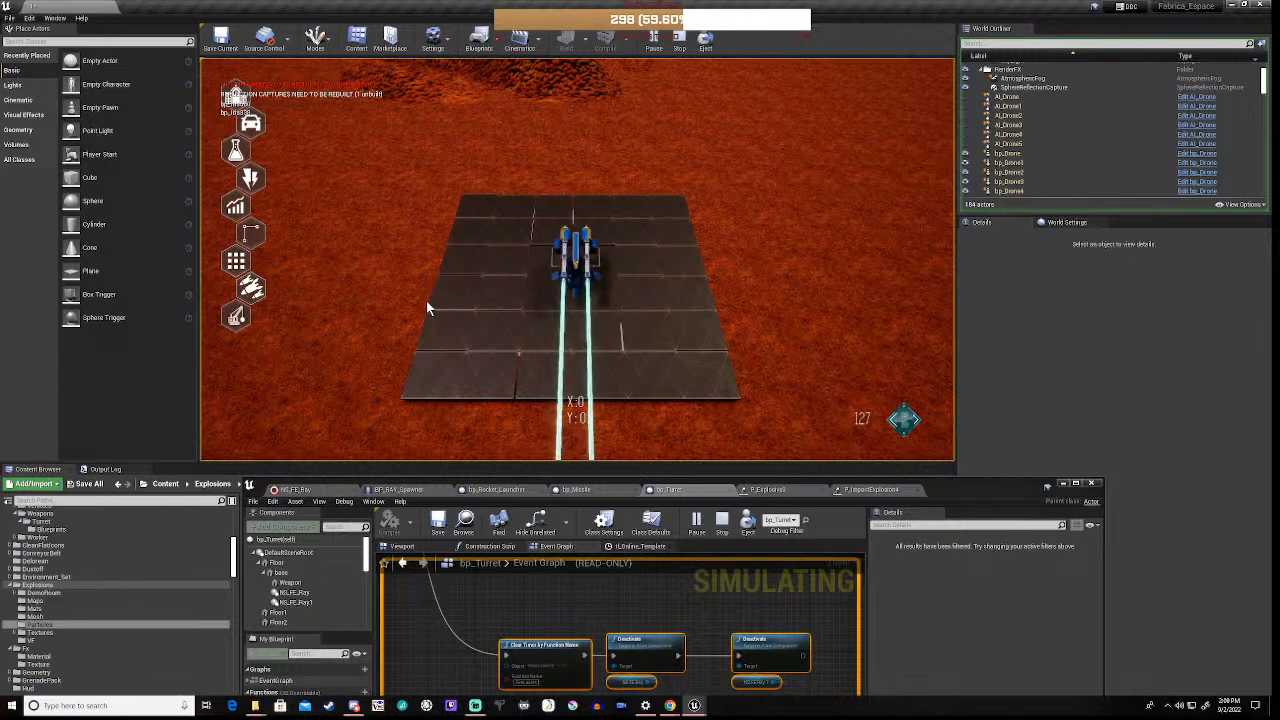
key("a")
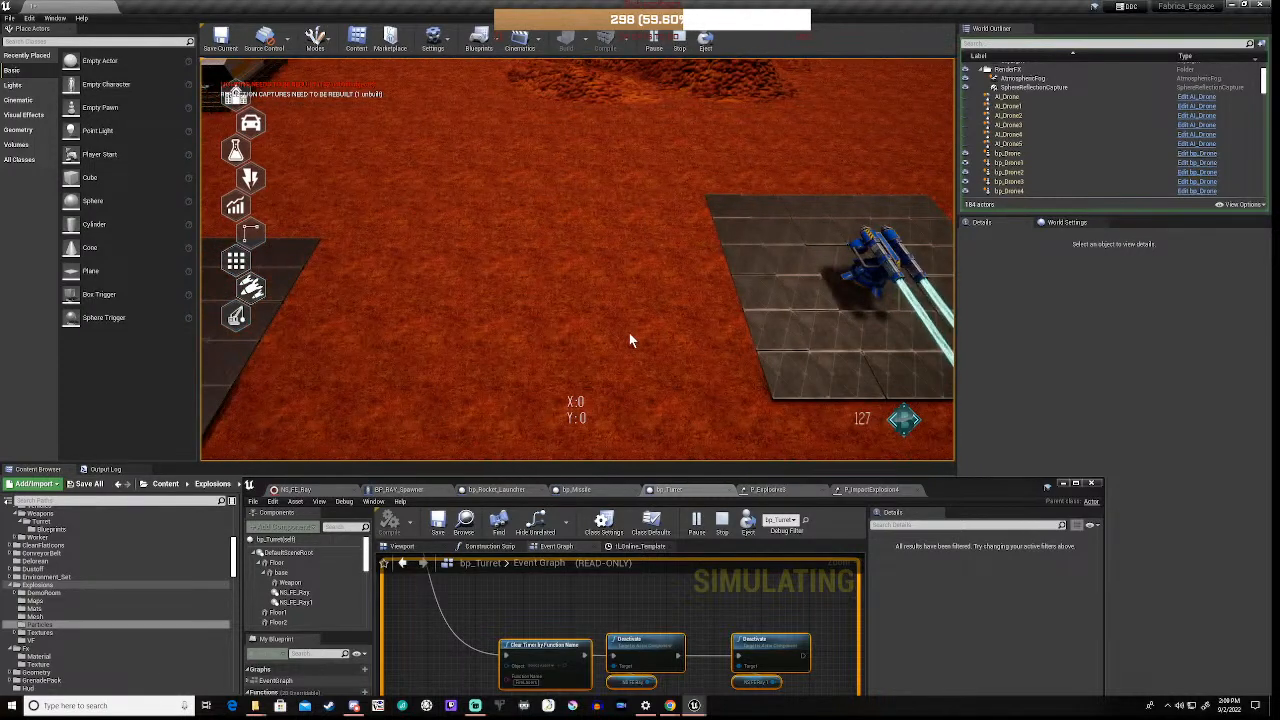
key("s")
key("s")
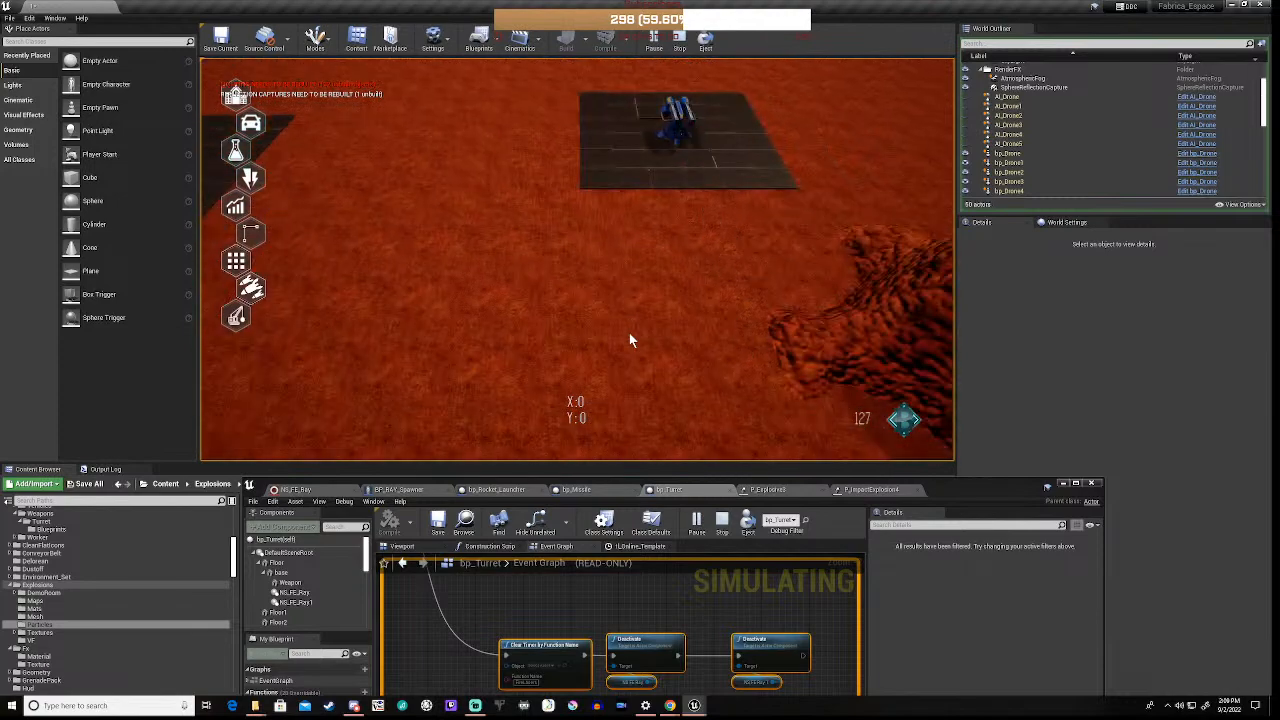
key("w")
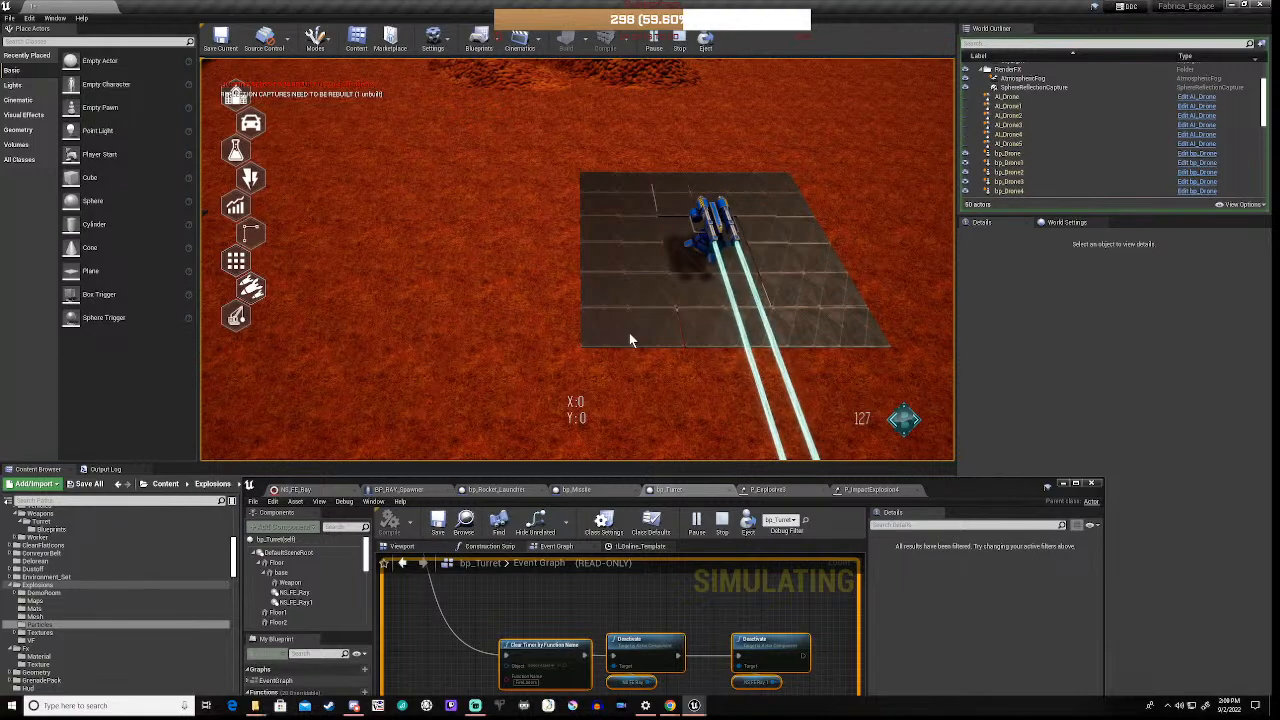
key("w")
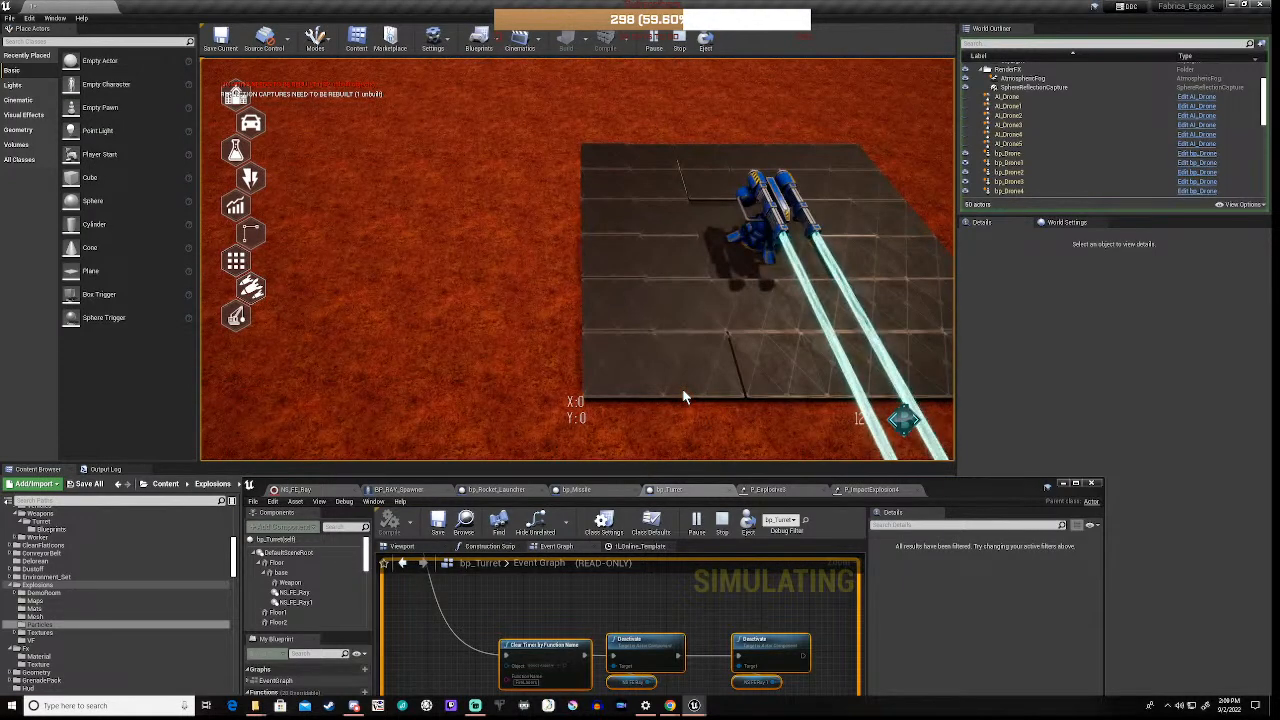
key("s")
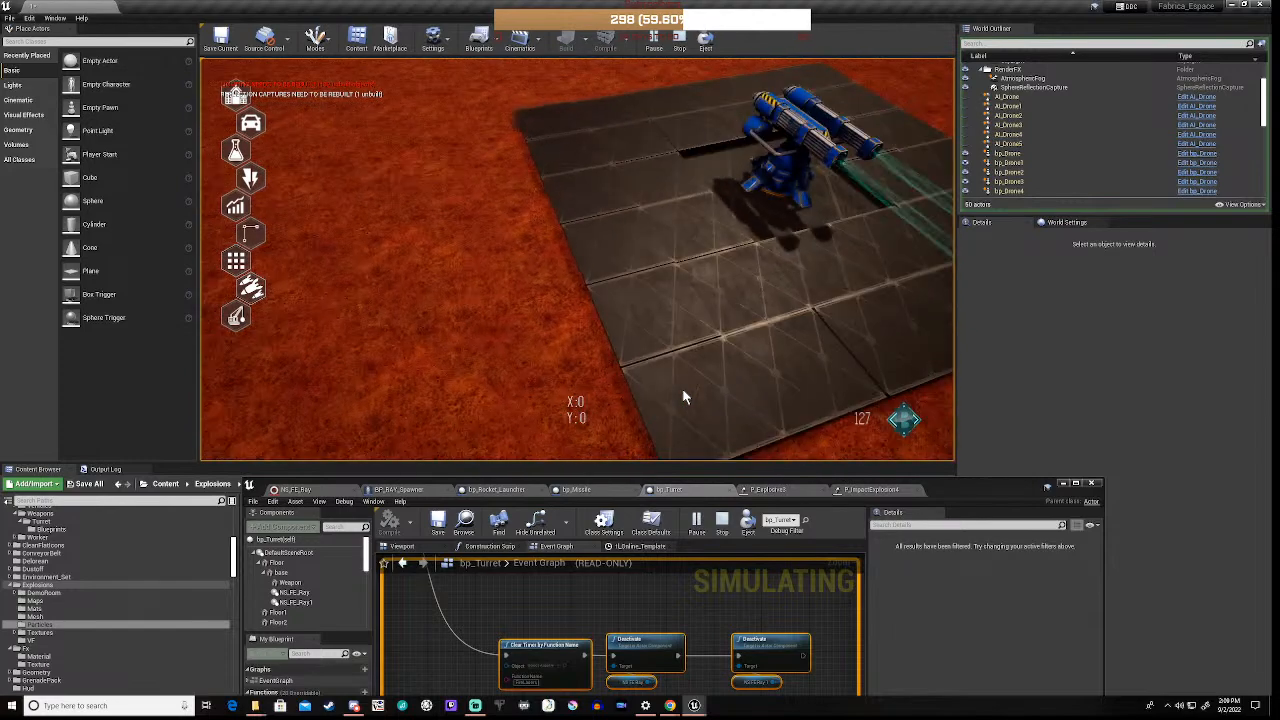
key("s")
key("d")
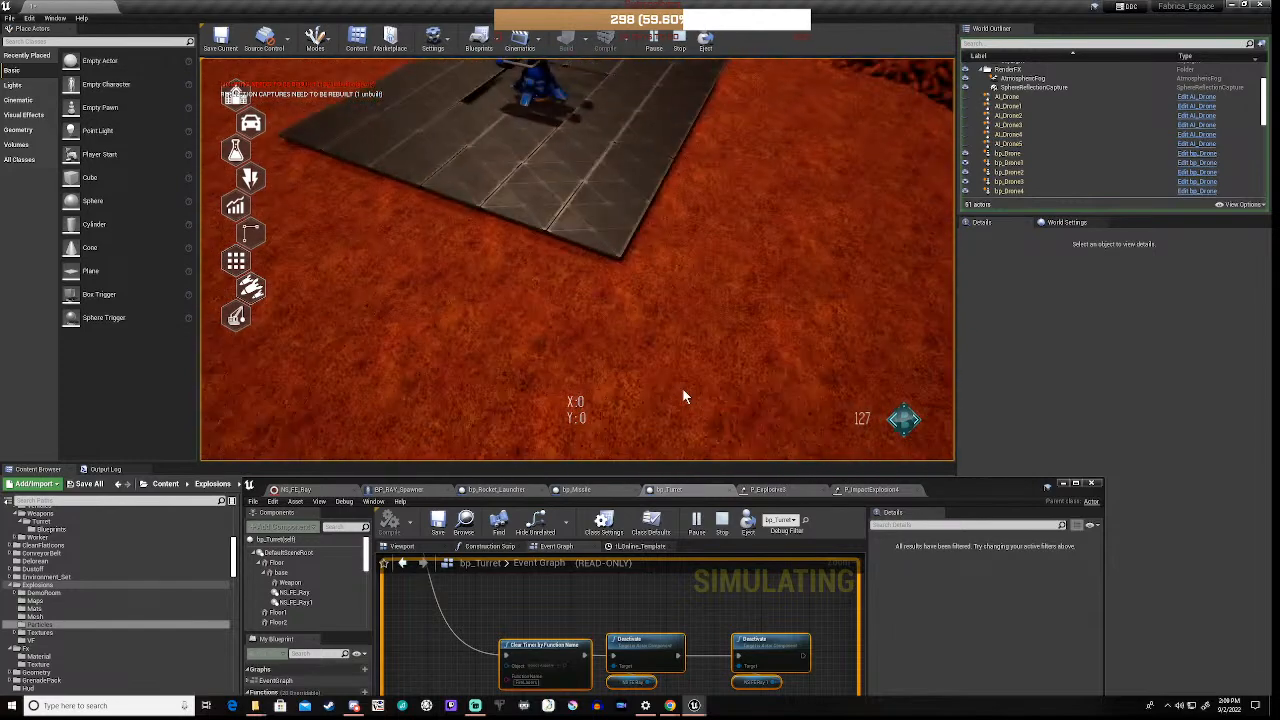
key("w")
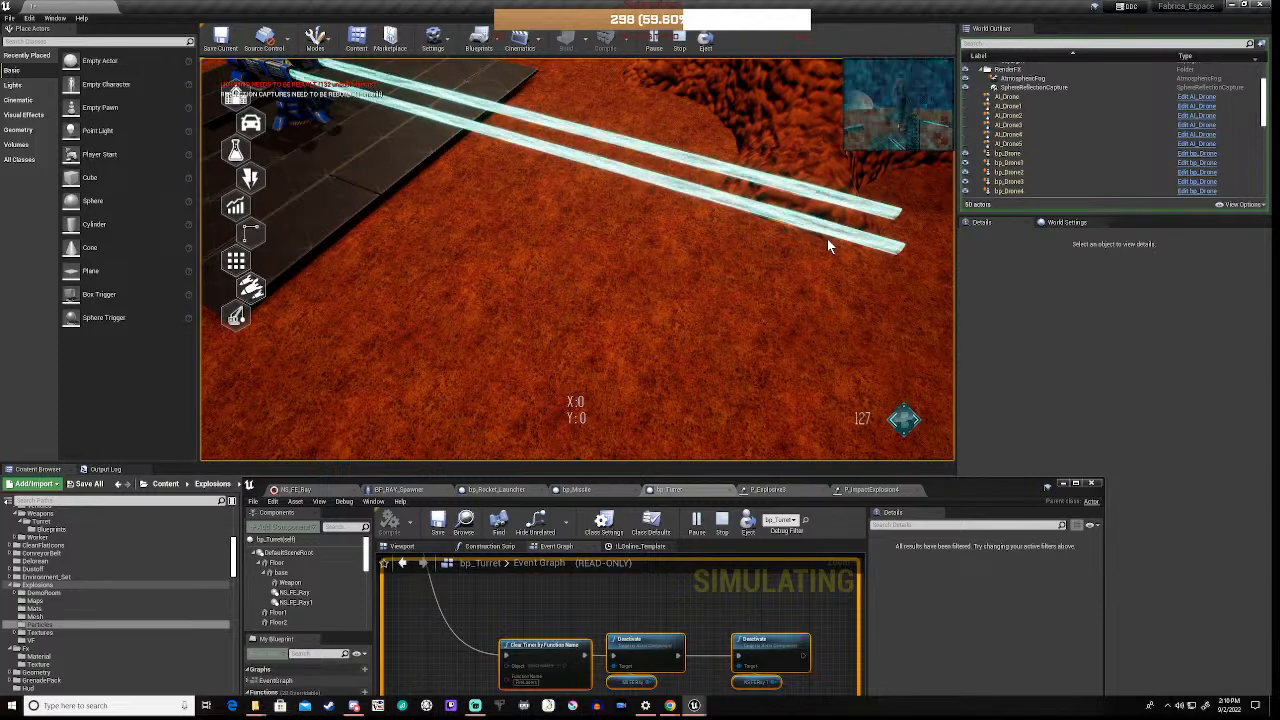
Inspect the two laser rays up close from the barrels to their far ends, and stop the simulation
scroll(528, 258, "up", 3)
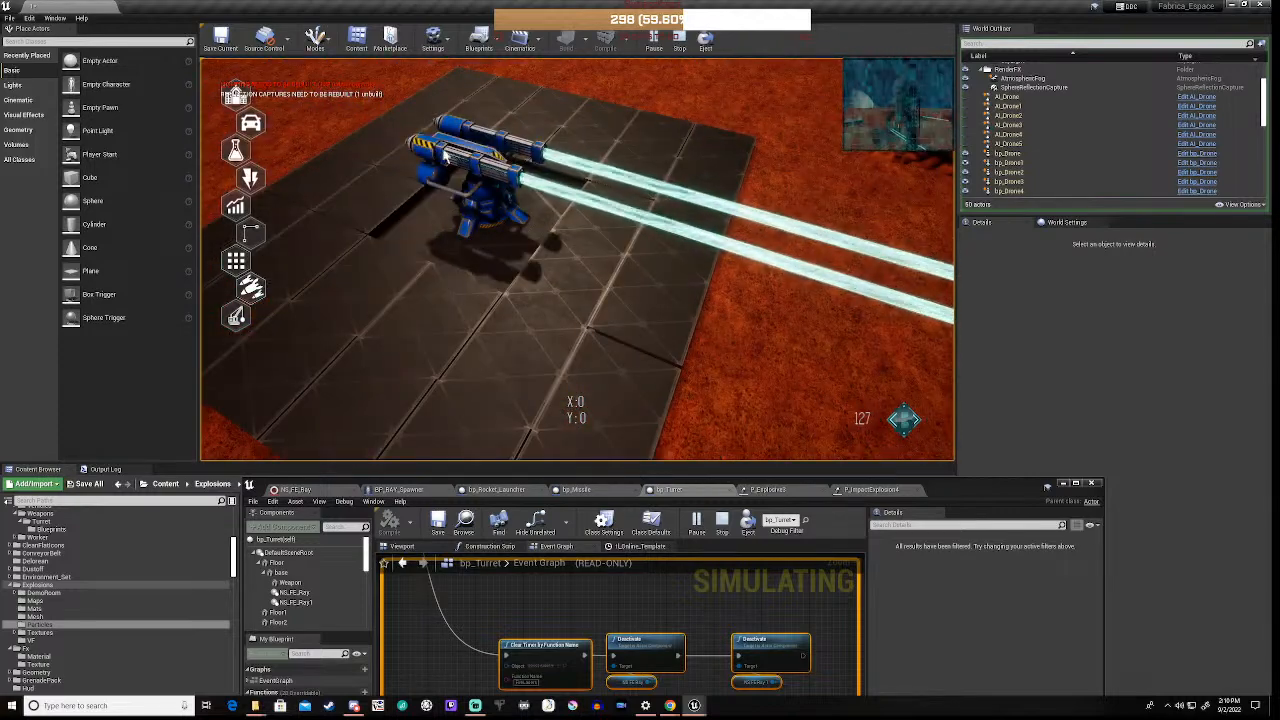
right_click_drag(521, 250, 521, 246)
right_click_drag(566, 200, 566, 200)
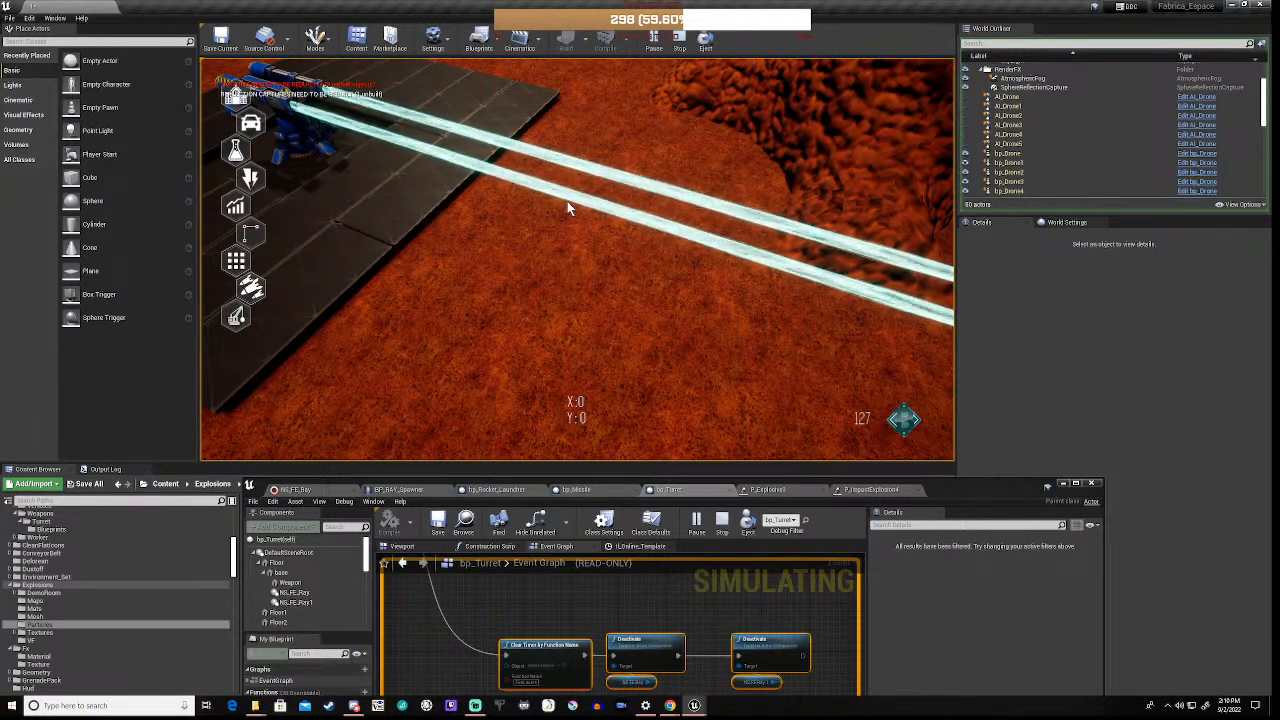
right_click_drag(567, 201, 567, 201)
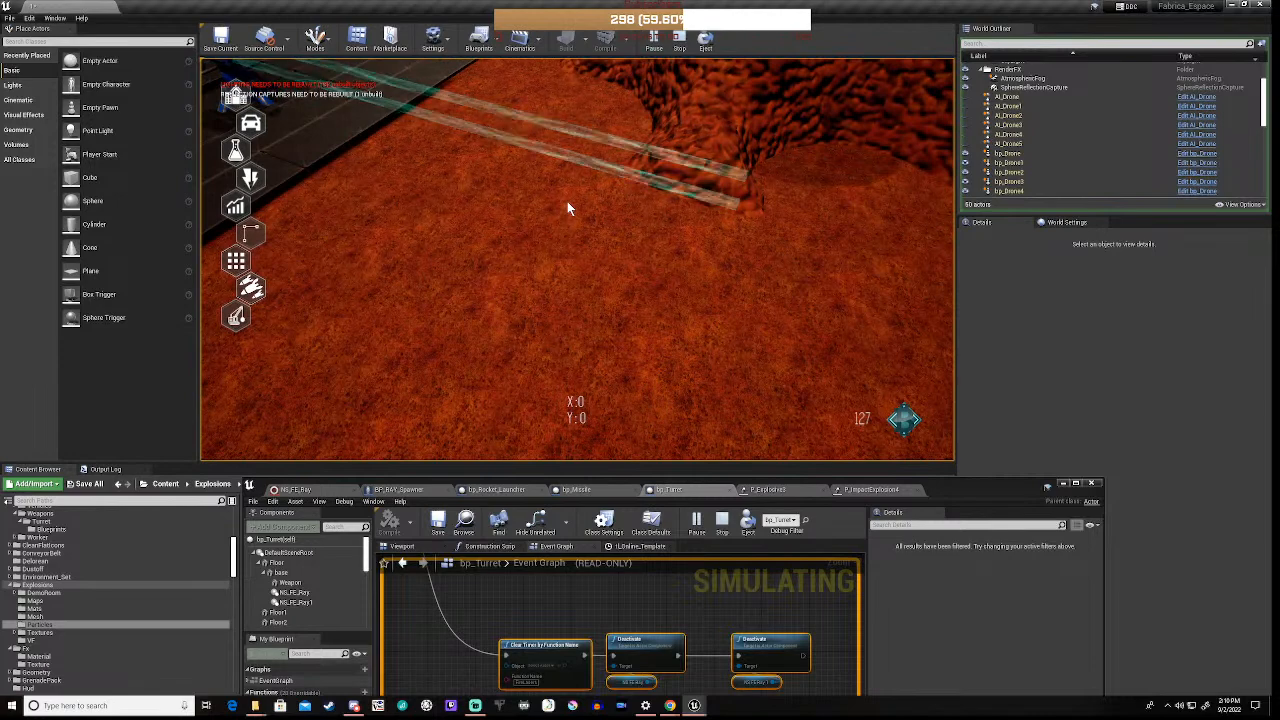
right_click_drag(567, 201, 567, 201)
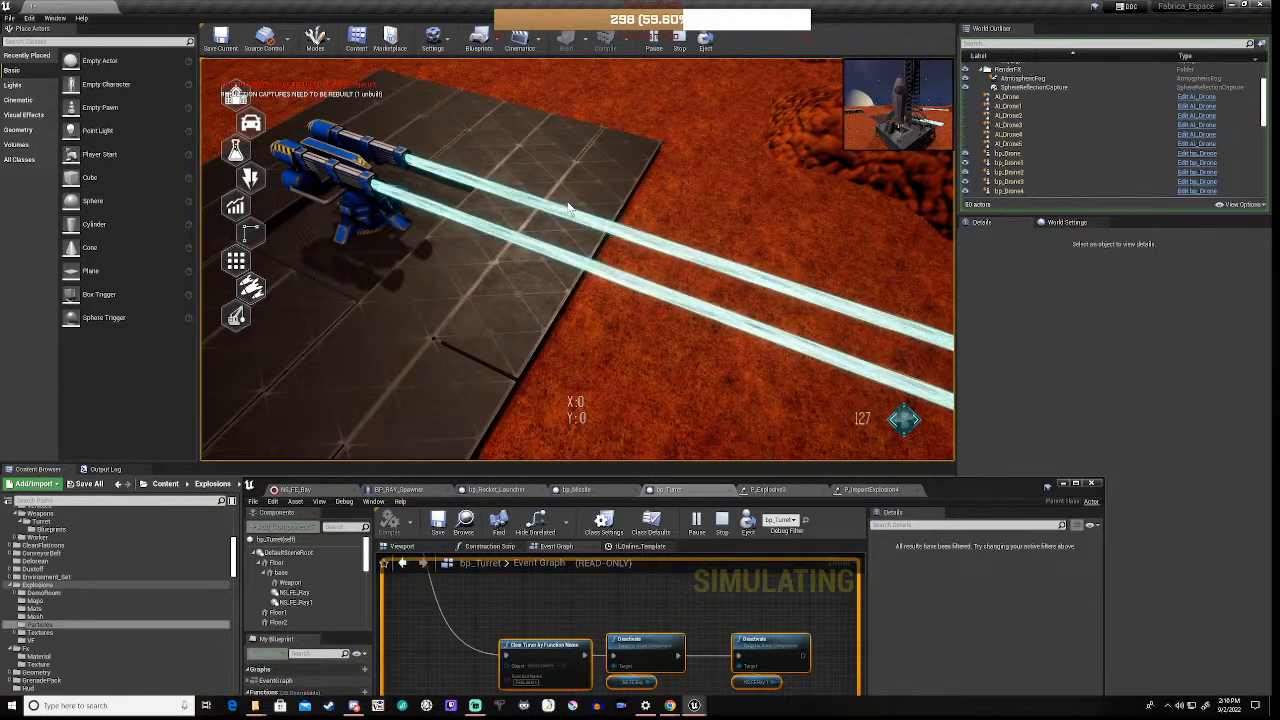
left_click(679, 44)
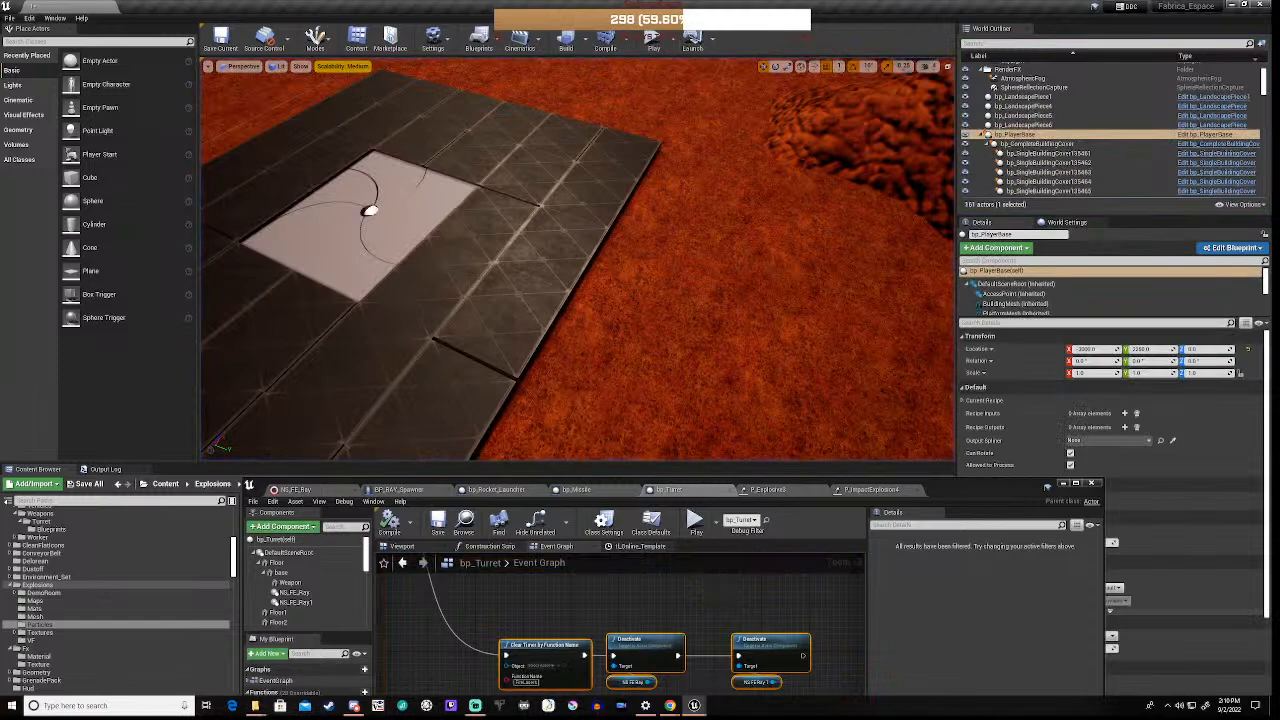
Select the bp_Turret actor placed in the level and inspect it together with the surrounding buildings
left_click(470, 272)
right_click_drag(578, 260, 601, 286)
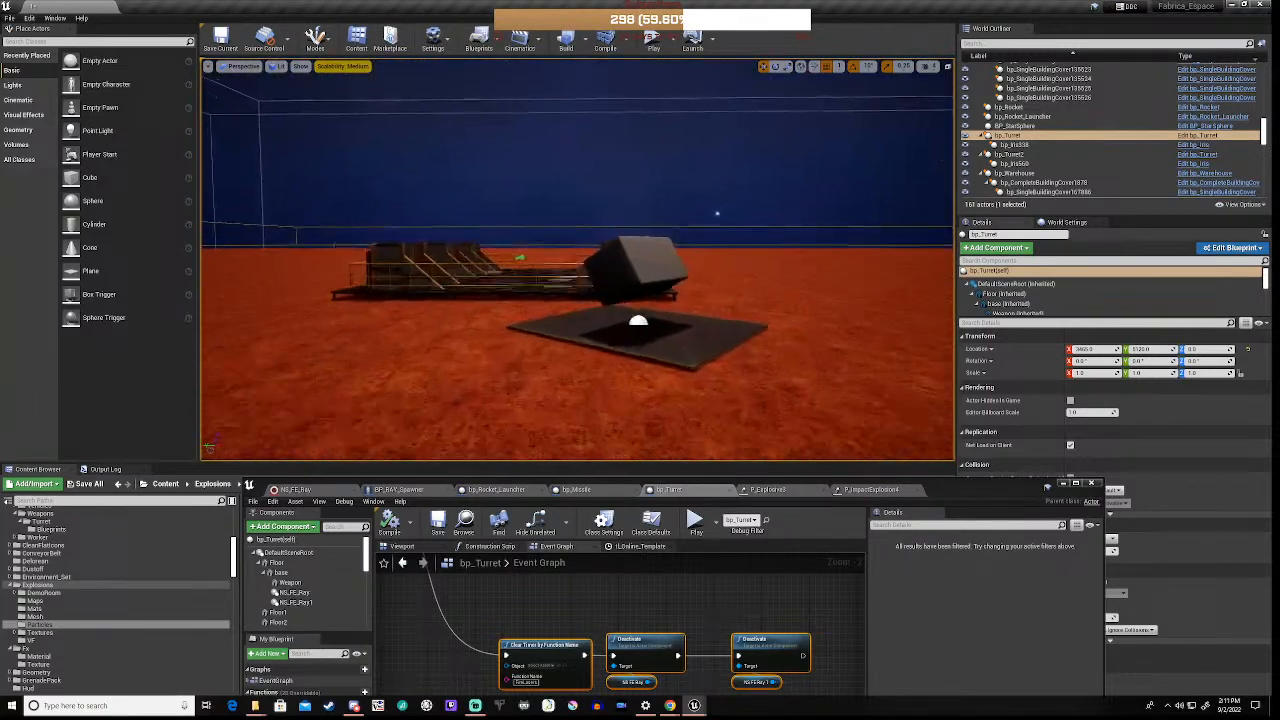
right_click_drag(601, 286, 700, 324)
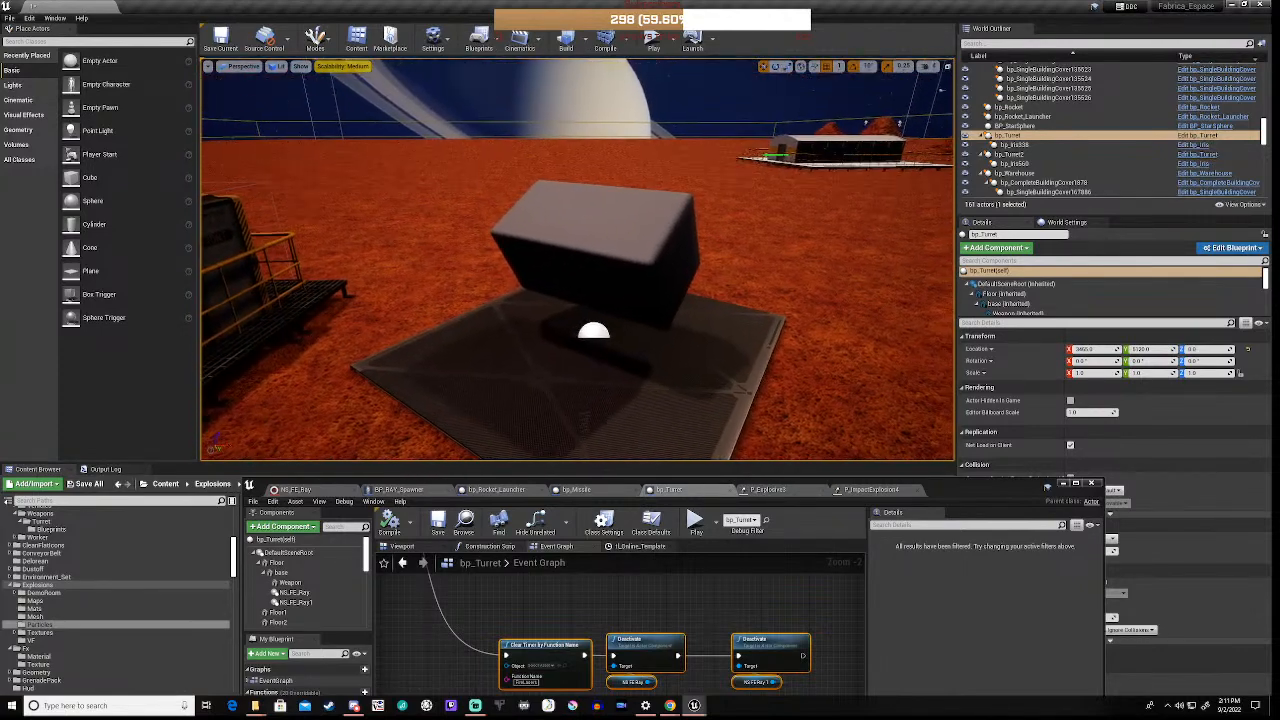
right_click_drag(700, 324, 587, 172)
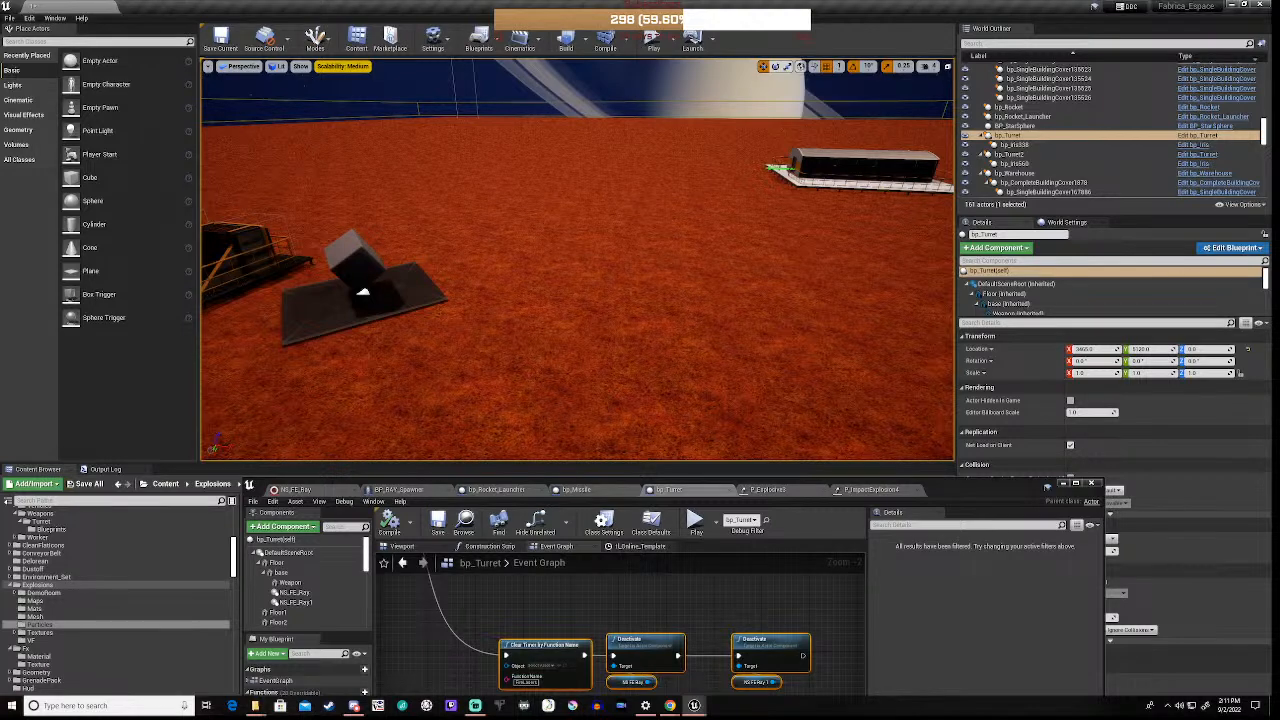
Play the level, try selecting the player base building in the running game, and stop the simulation
left_click(659, 41)
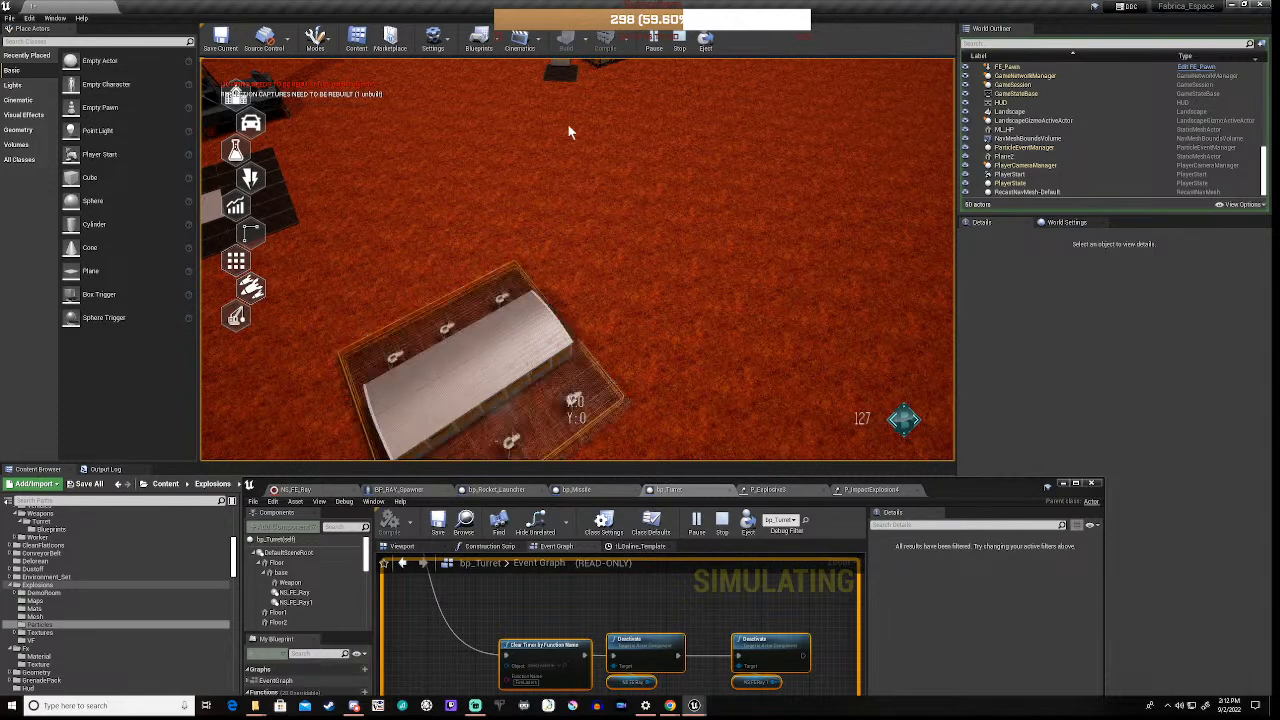
left_click(456, 365)
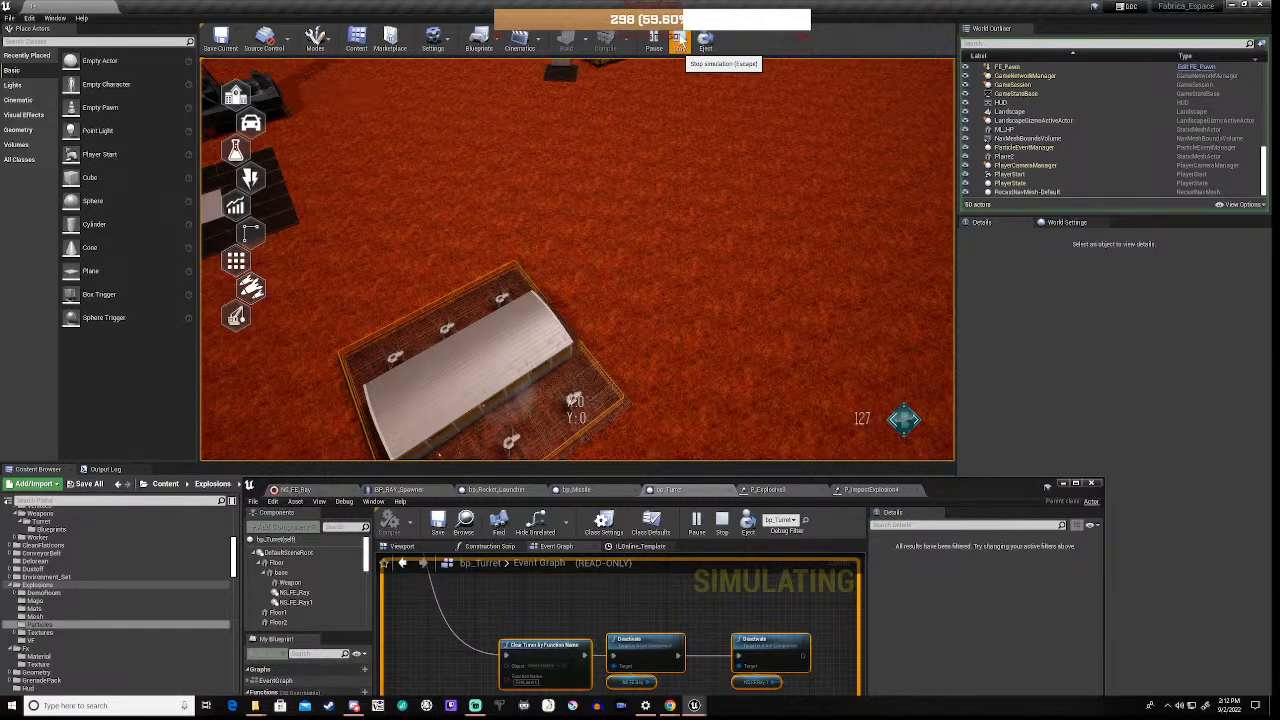
left_click(679, 44)
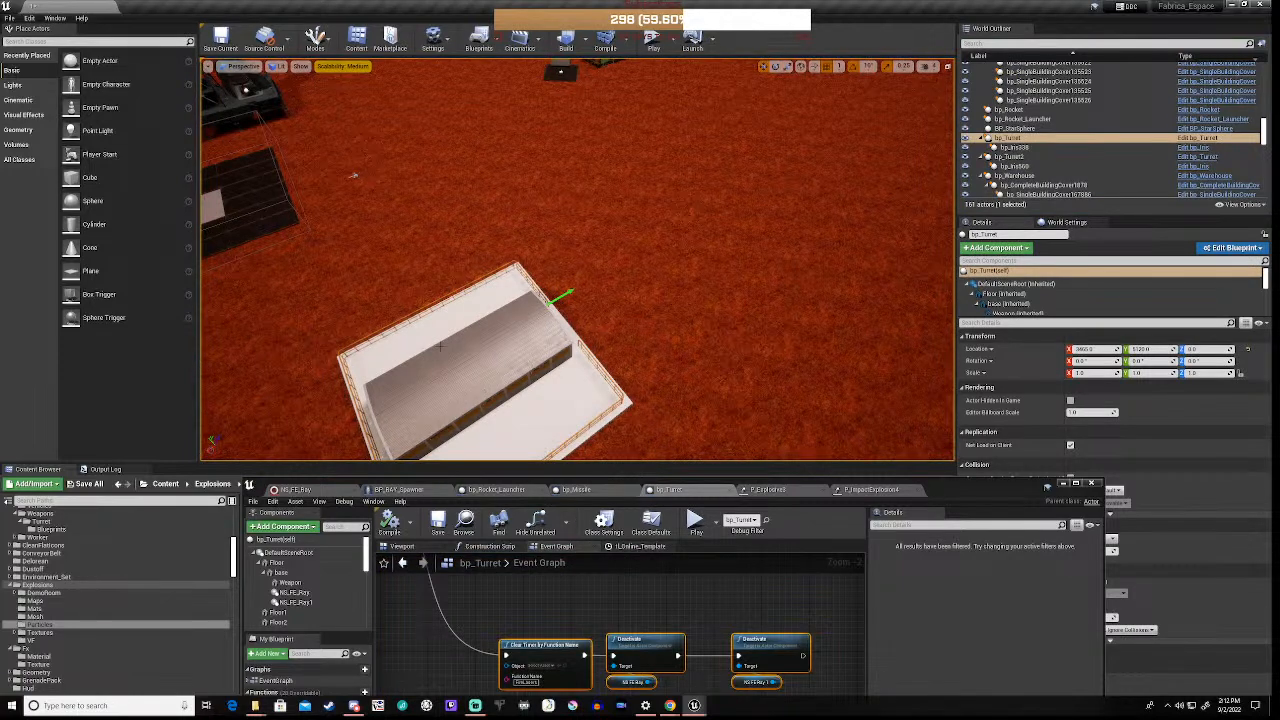
Open the blueprint of the player base building and examine the Parent BeginPlay chain in its Event Graph
left_click(498, 380)
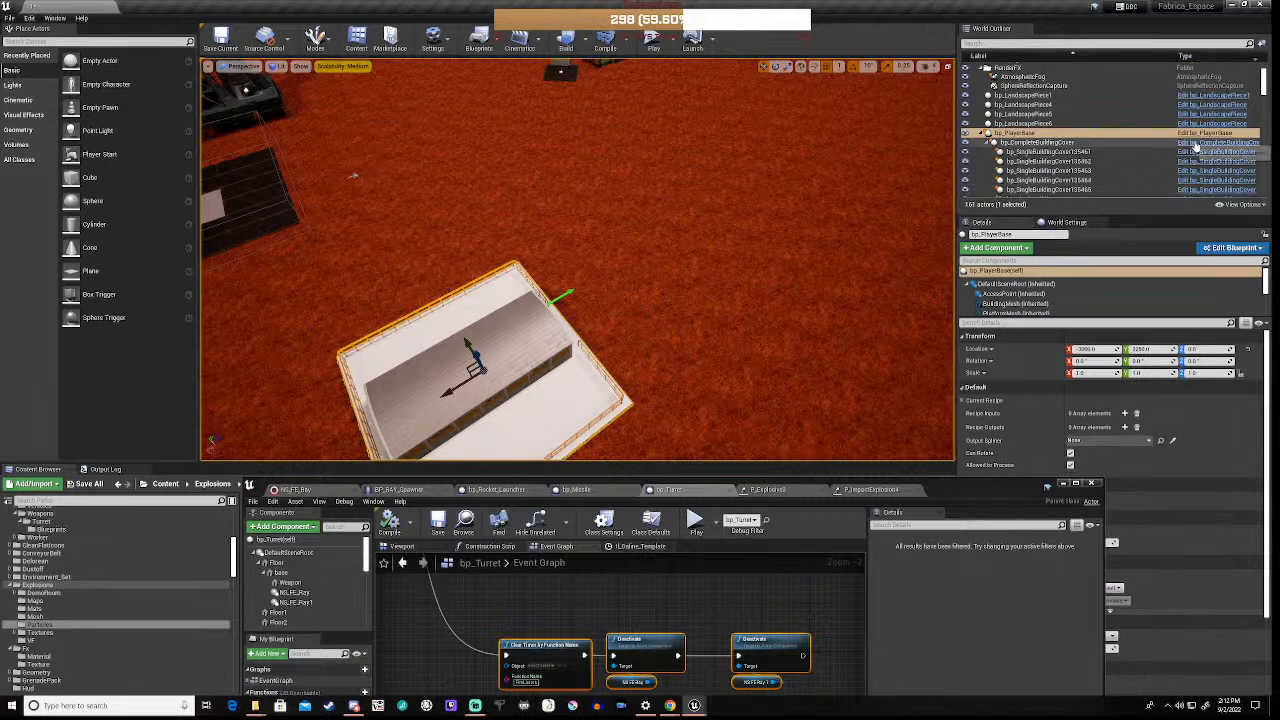
left_click(1234, 248)
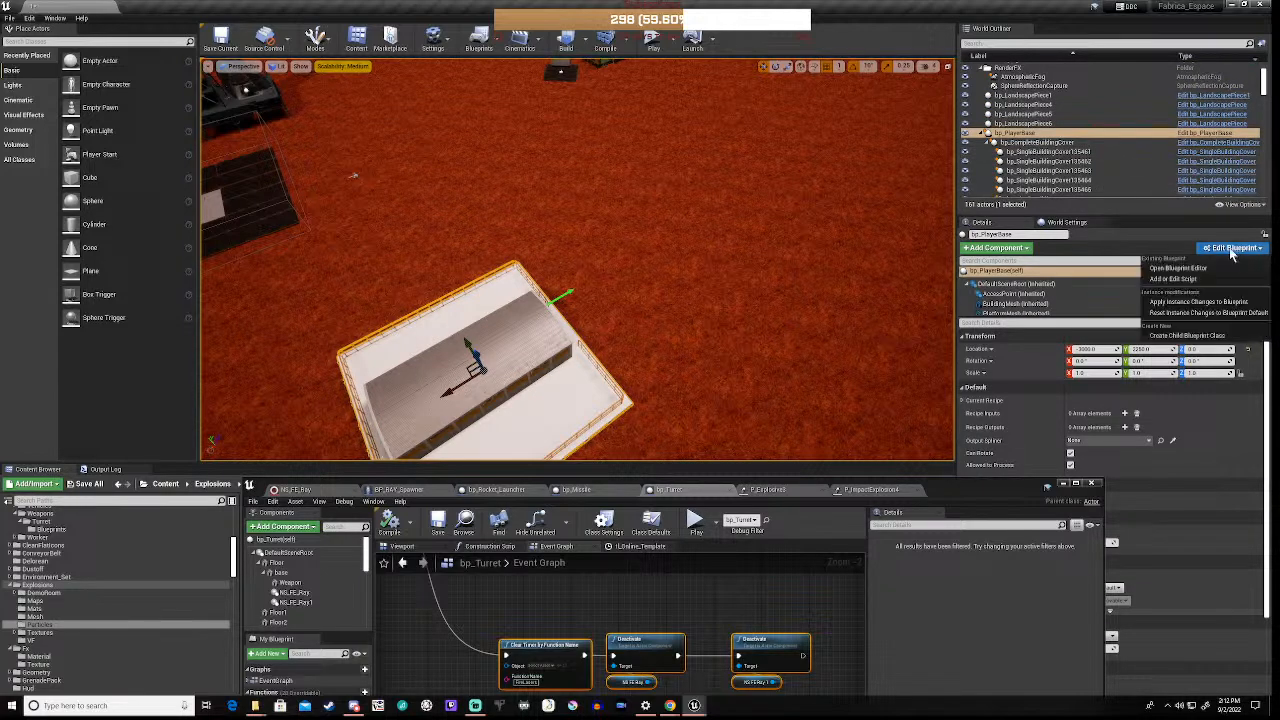
left_click(1182, 270)
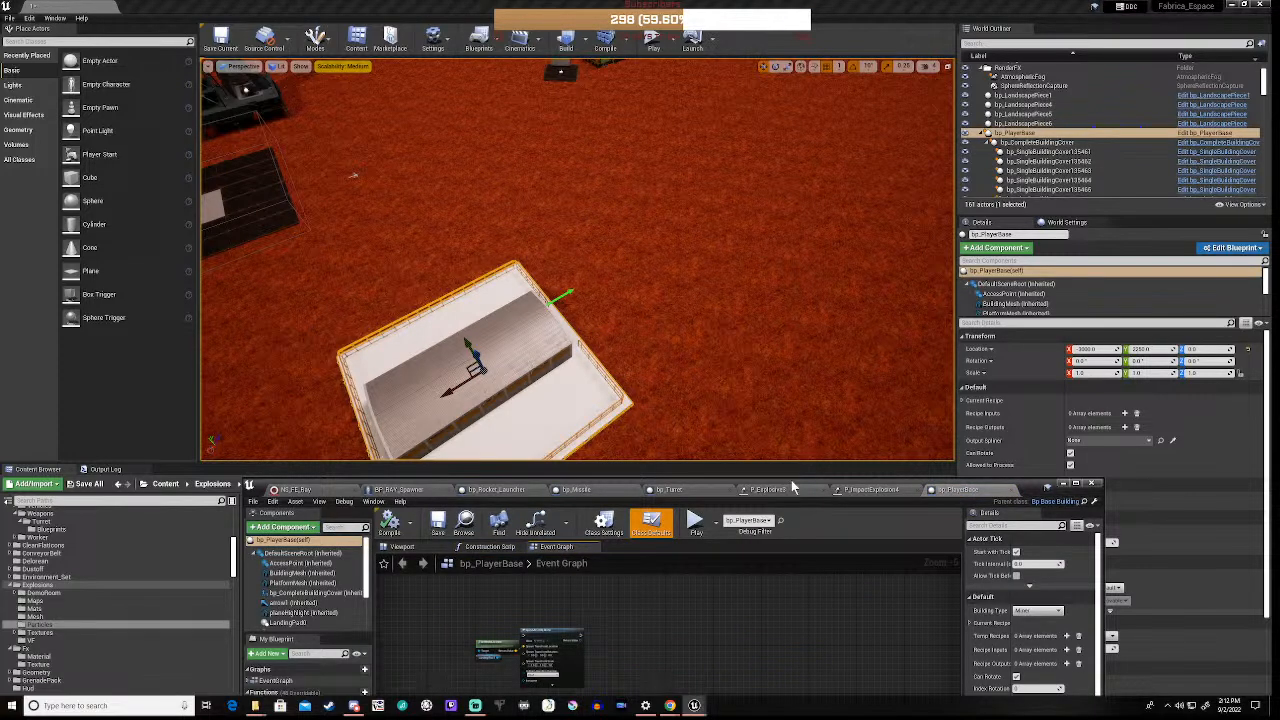
left_click_drag(793, 487, 849, 179)
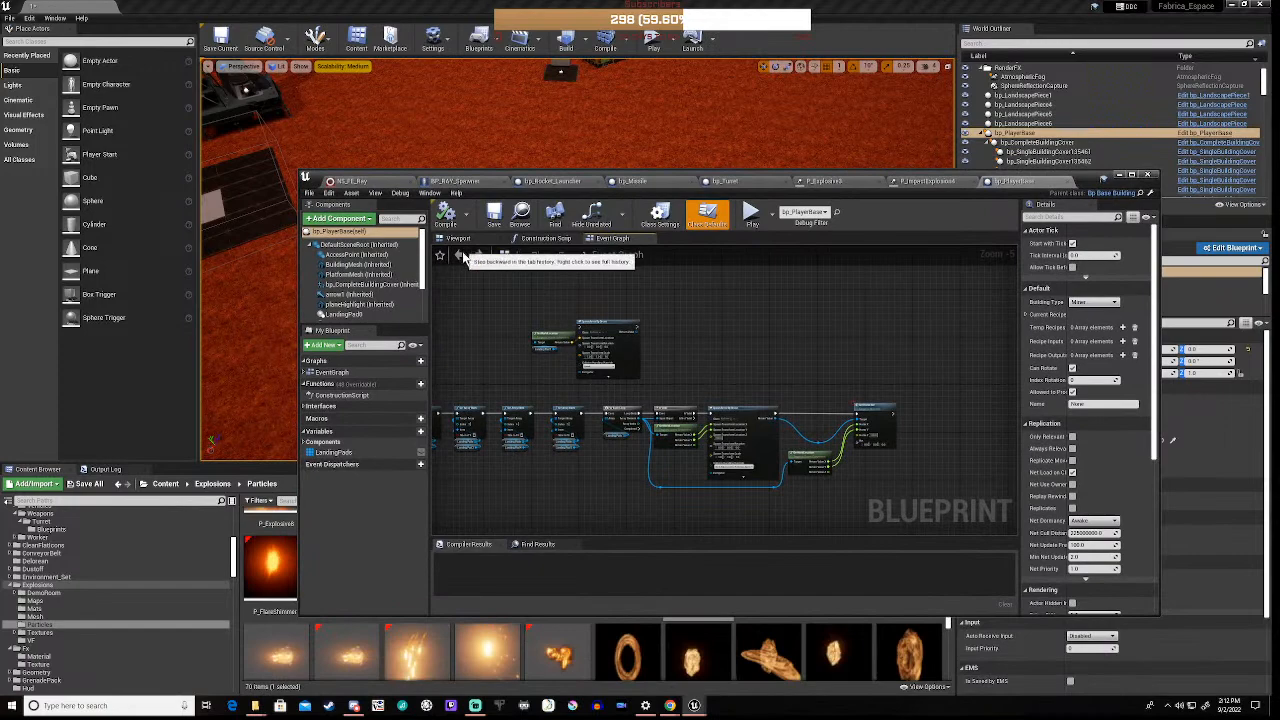
right_click_drag(494, 303, 863, 315)
scroll(690, 467, "up", 4)
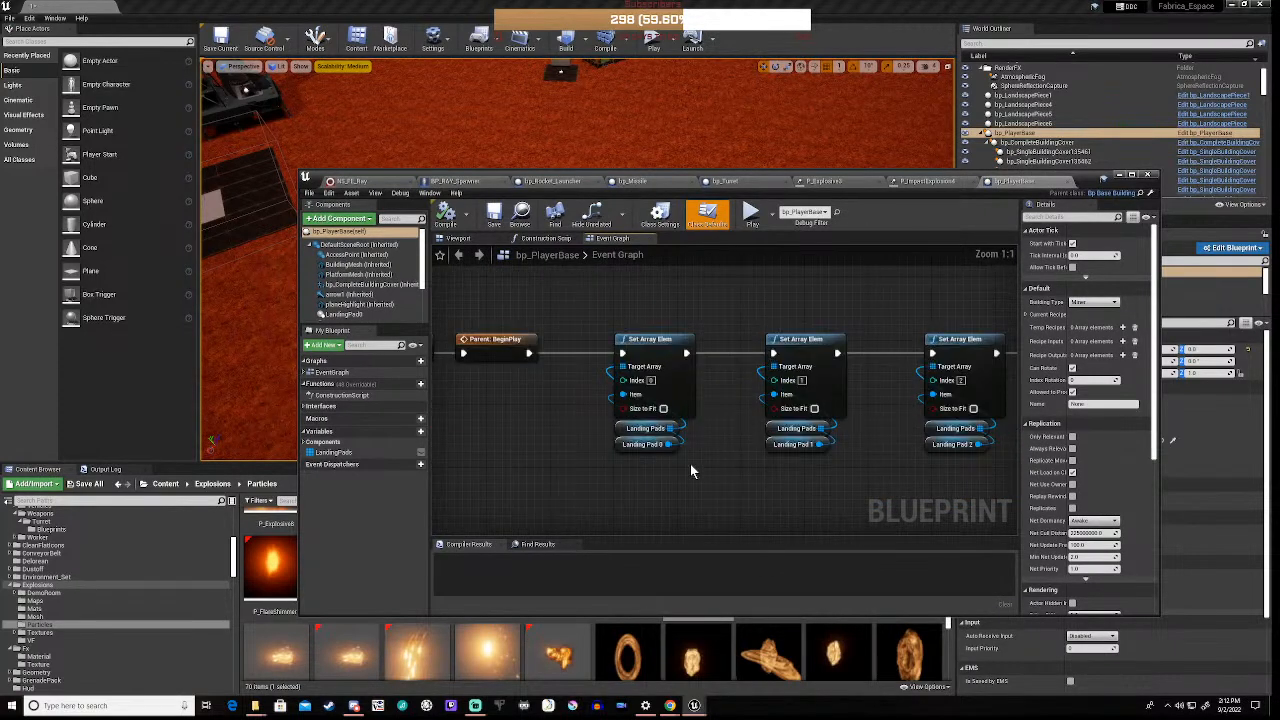
Select the BuildingMesh component in the 3D view of the bp_PlayerBase blueprint and compile the blueprint
scroll(690, 463, "down", 8)
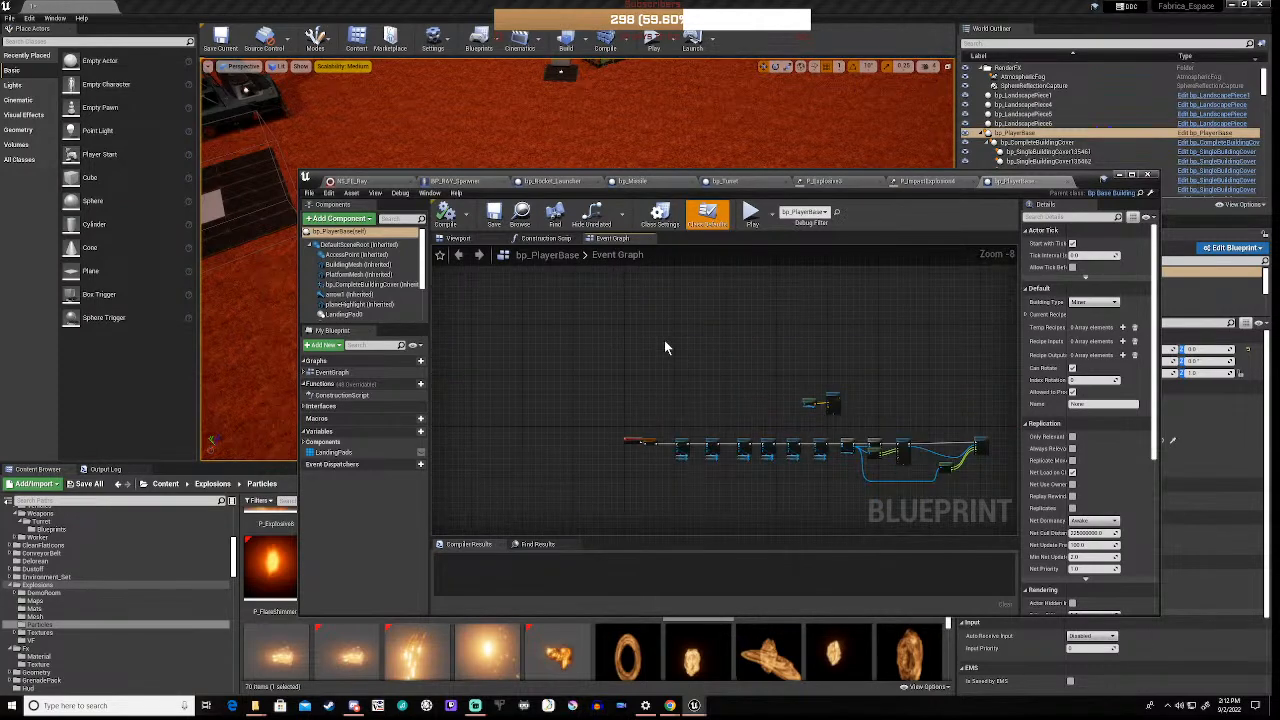
left_click(479, 242)
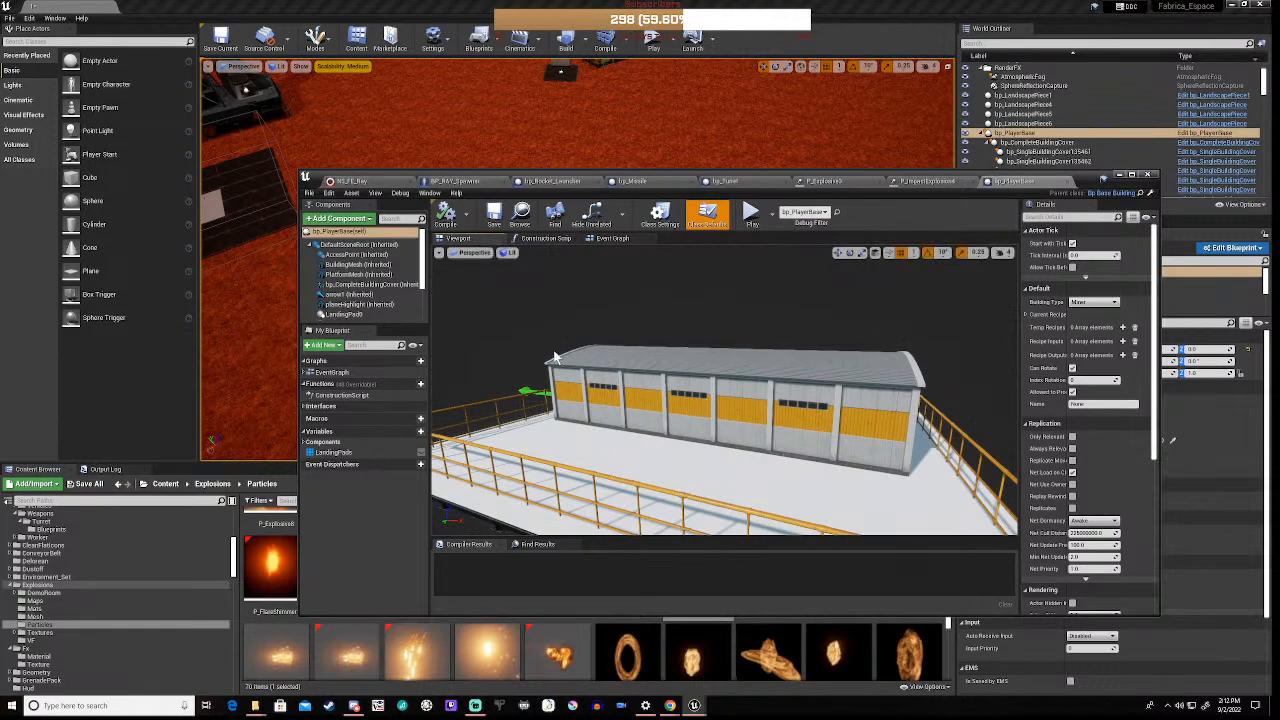
right_click_drag(563, 370, 461, 374)
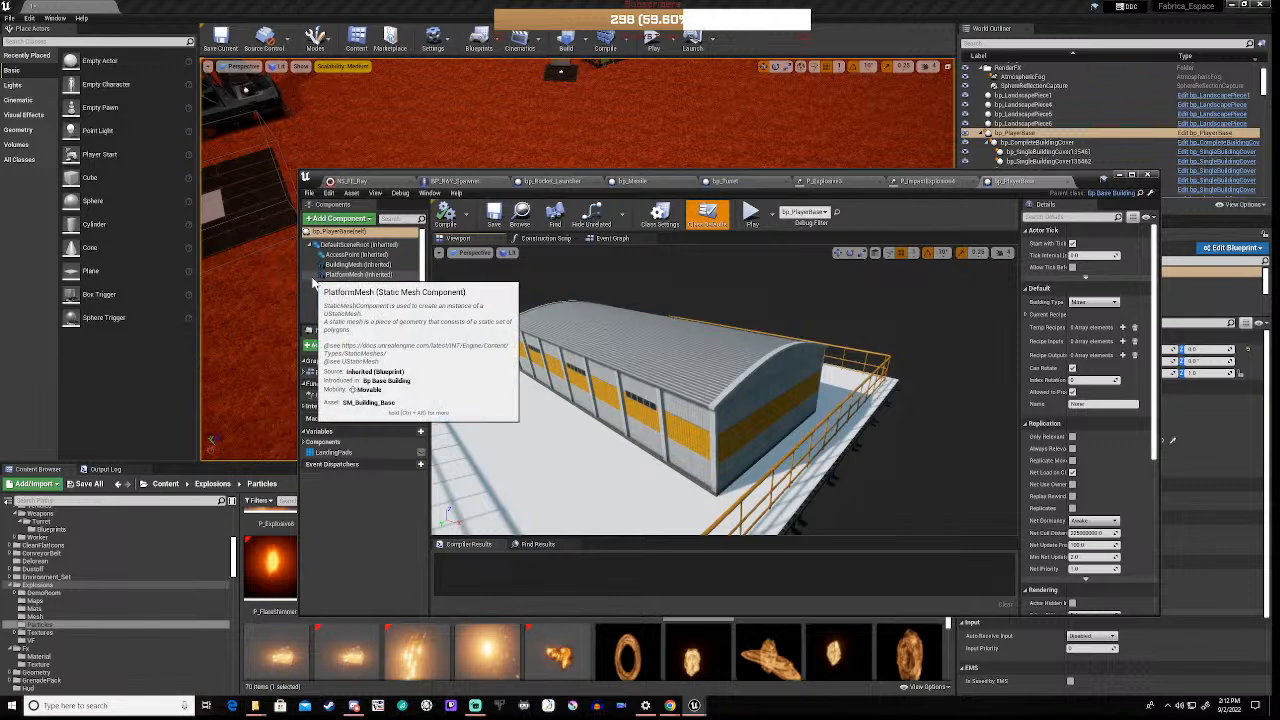
left_click(713, 372)
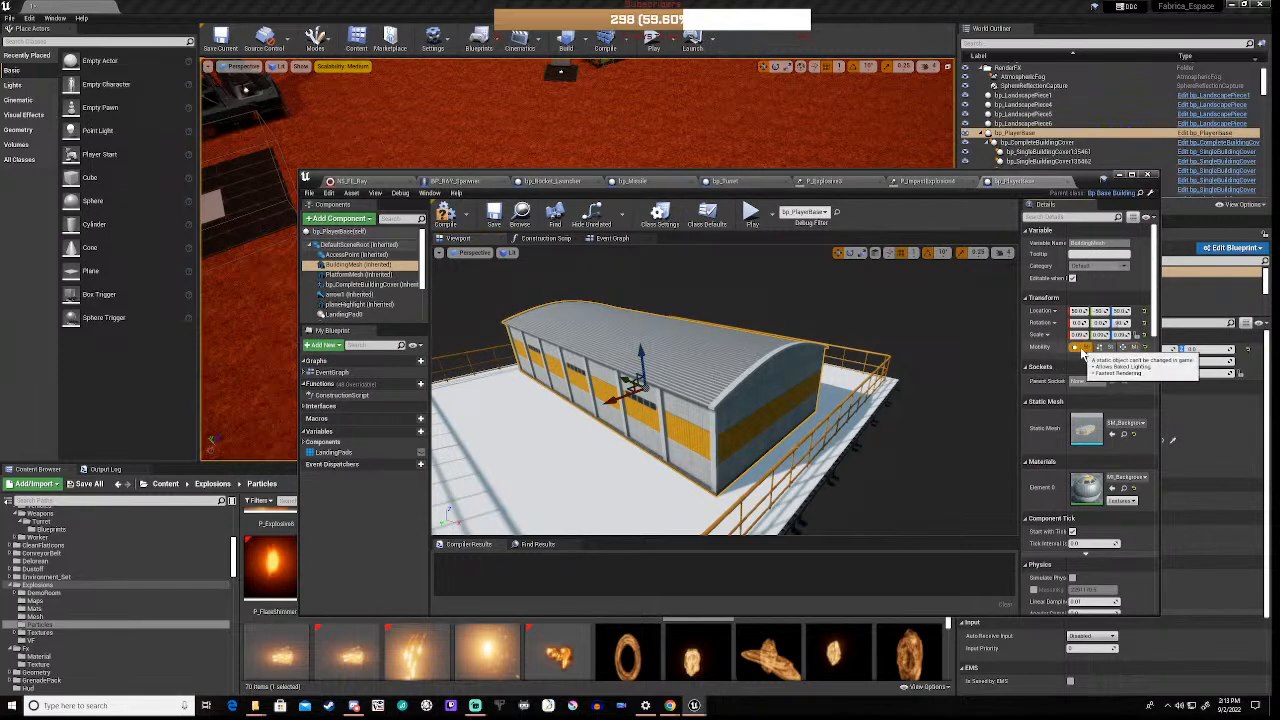
left_click(445, 214)
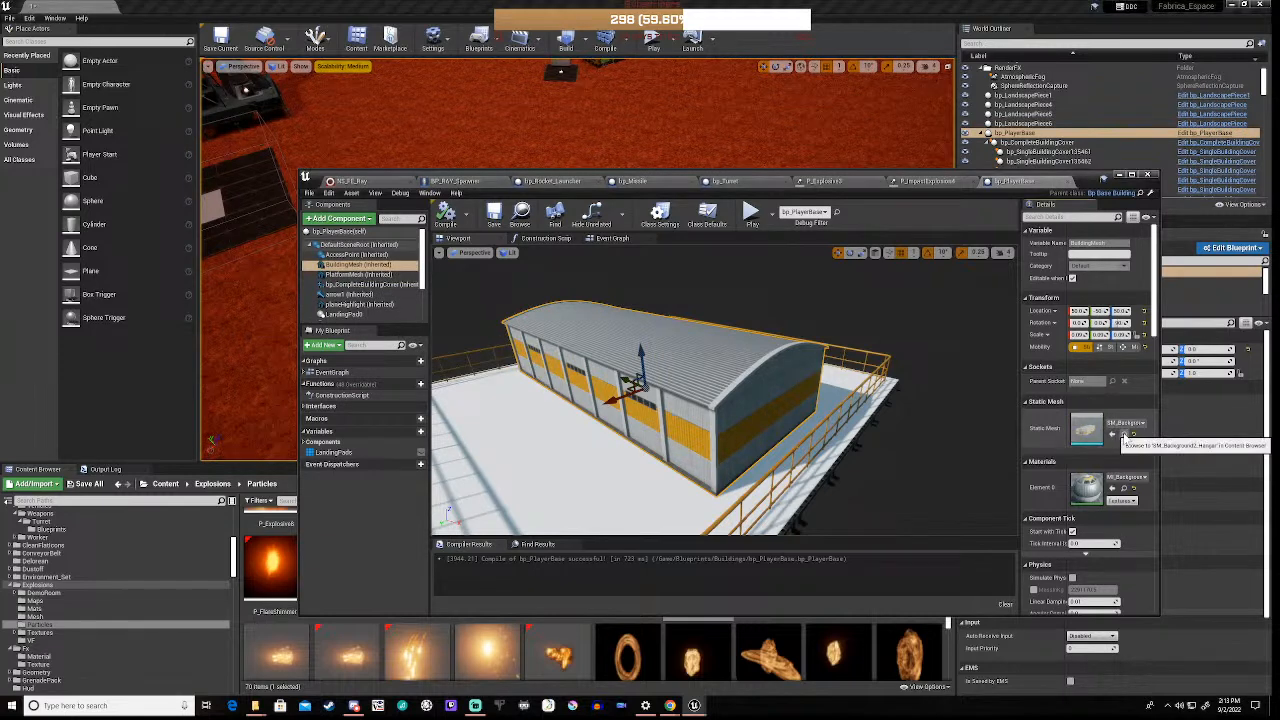
Locate the SM_Background2_Hangar mesh used by the building, open it in the mesh editor and view it from outside
left_click(1124, 436)
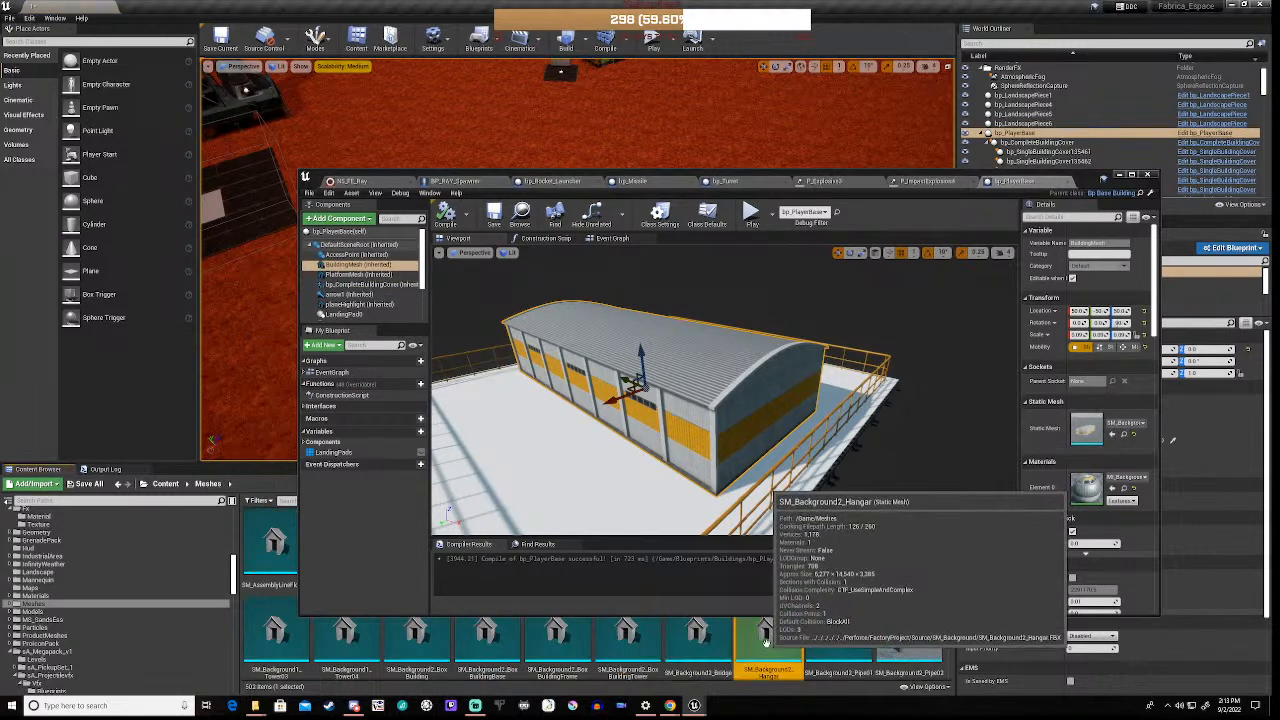
double_click(769, 651)
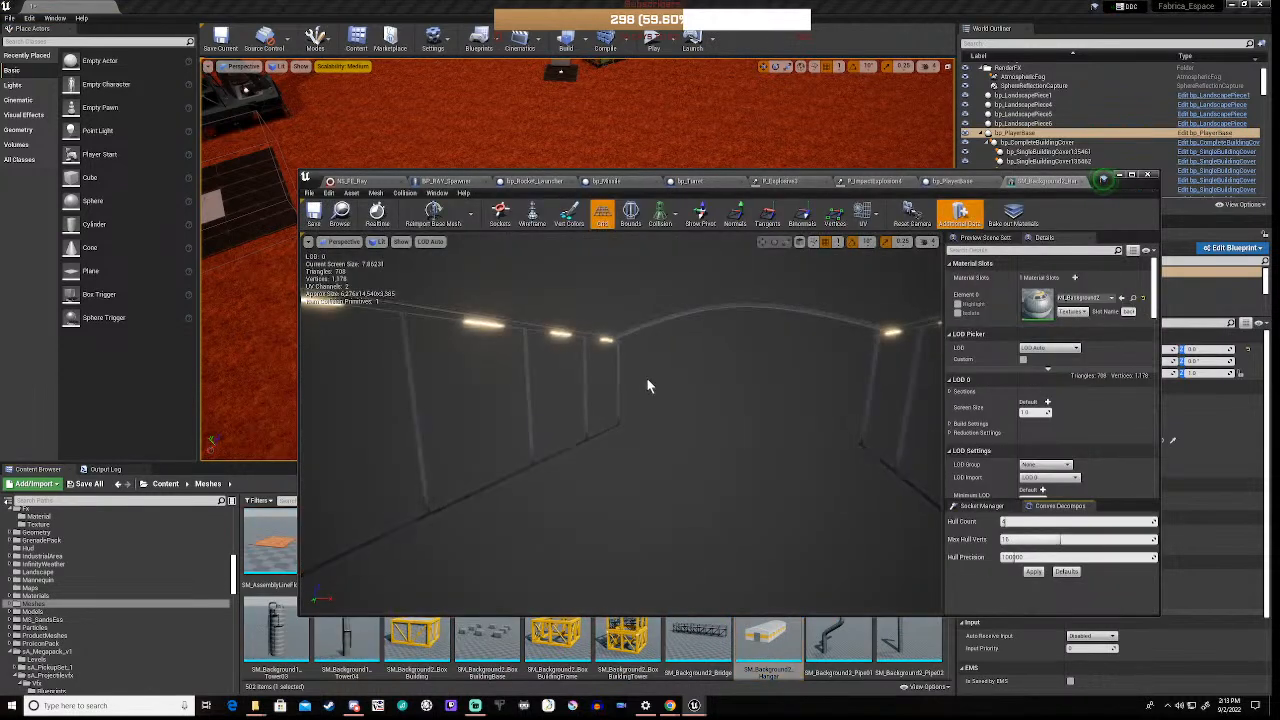
scroll(646, 377, "down", 6)
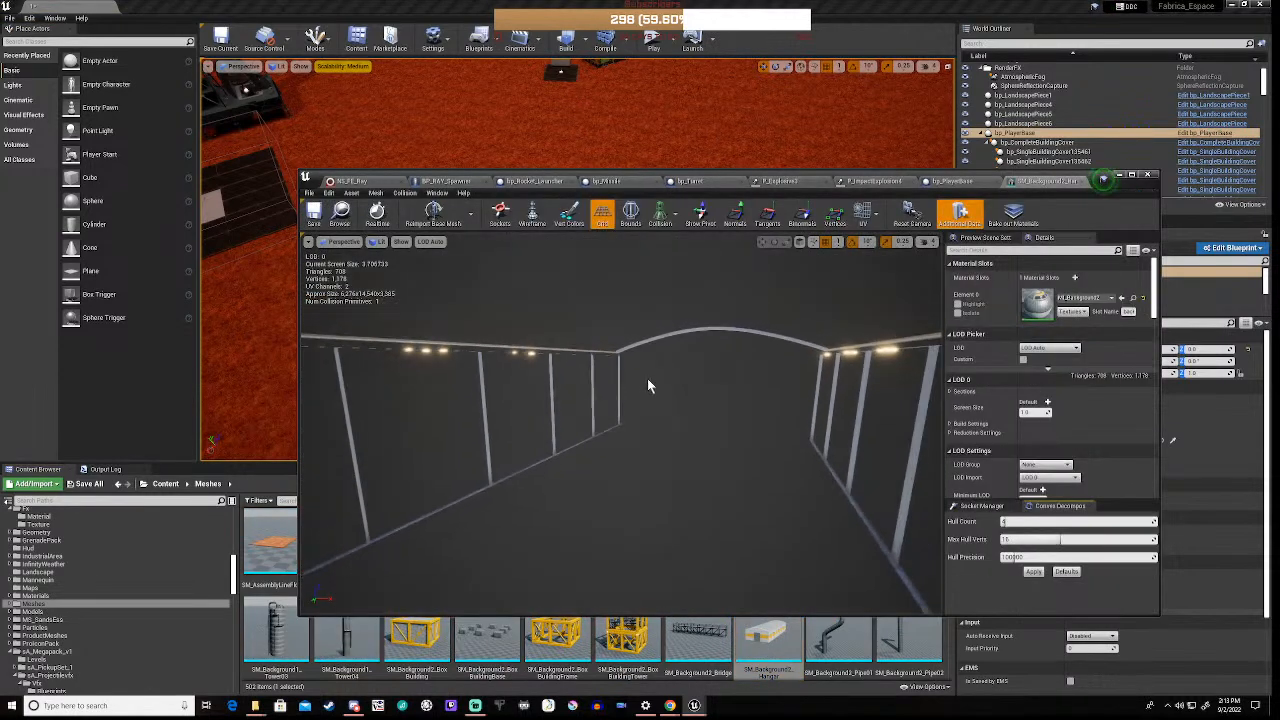
scroll(647, 377, "down", 8)
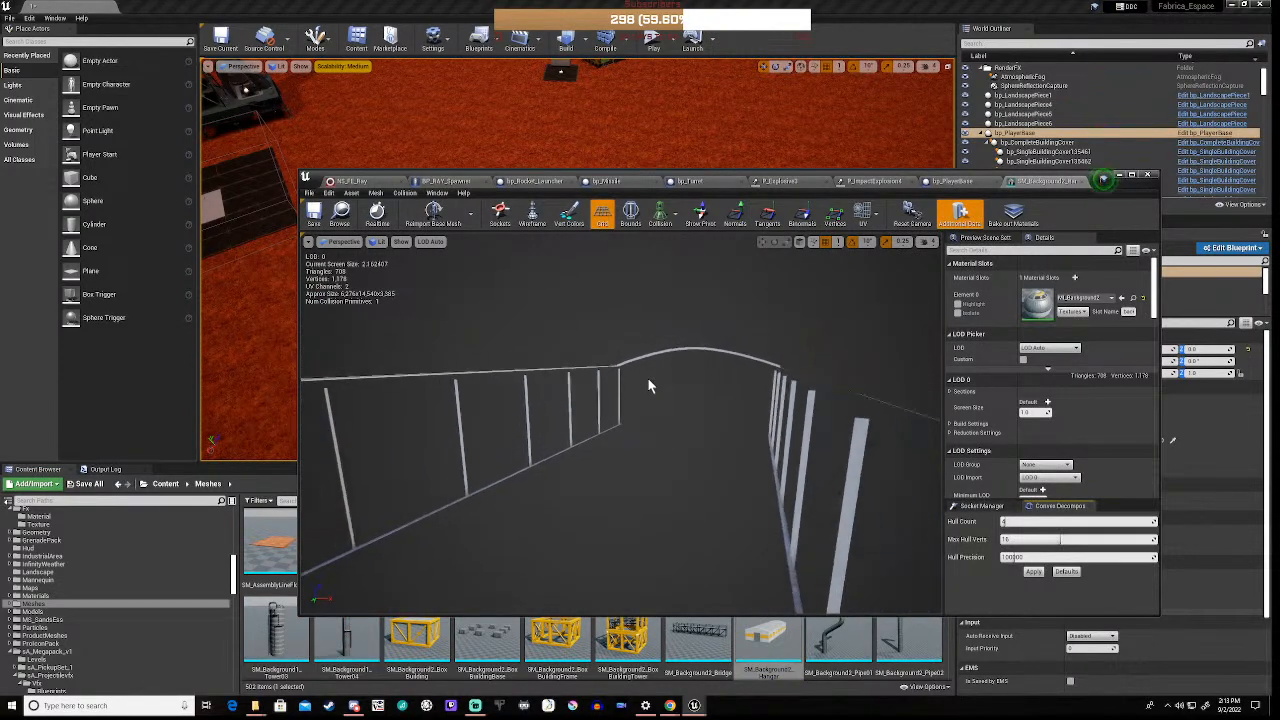
left_click_drag(648, 378, 648, 378)
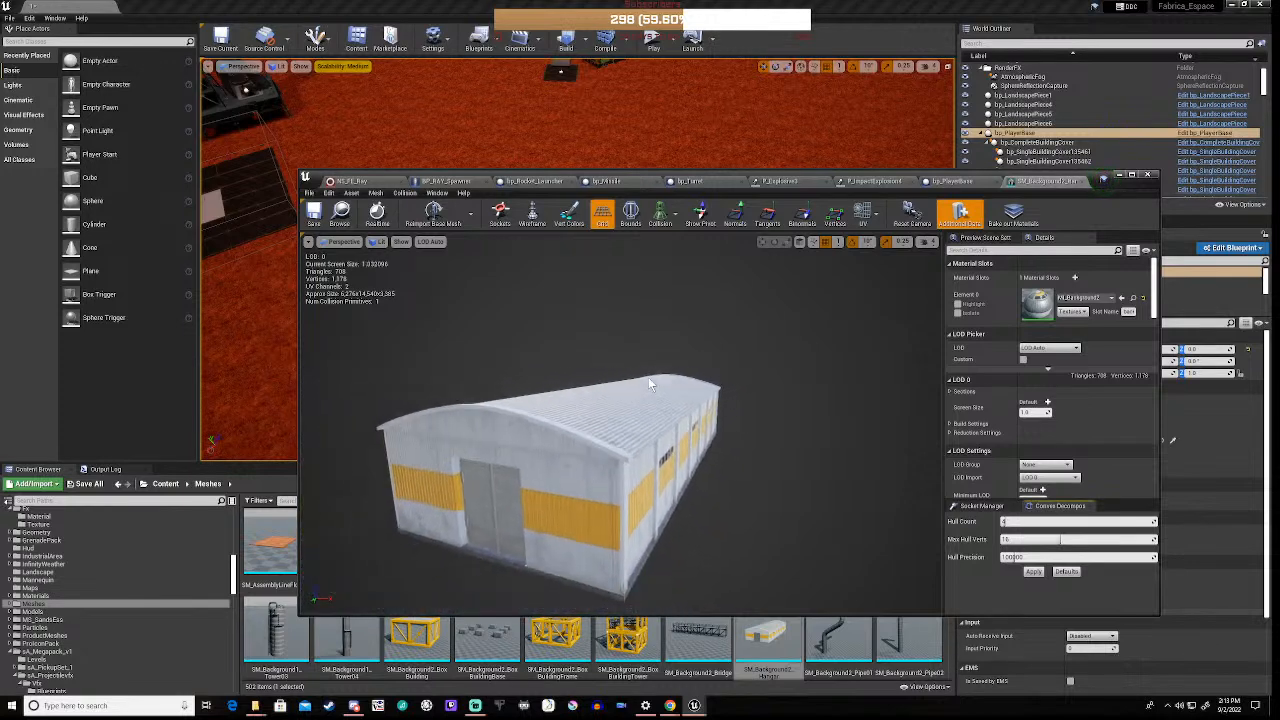
Show the simple collision shape of the hangar mesh and save the asset
left_click(676, 218)
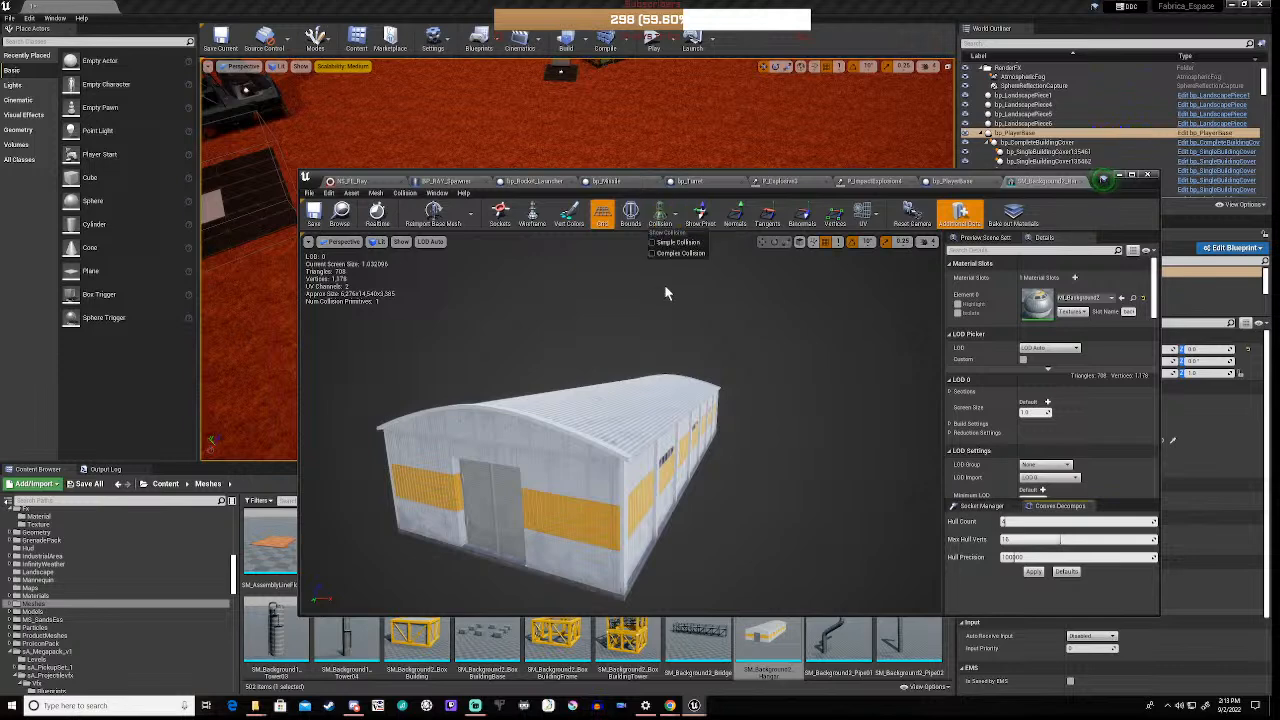
left_click(656, 246)
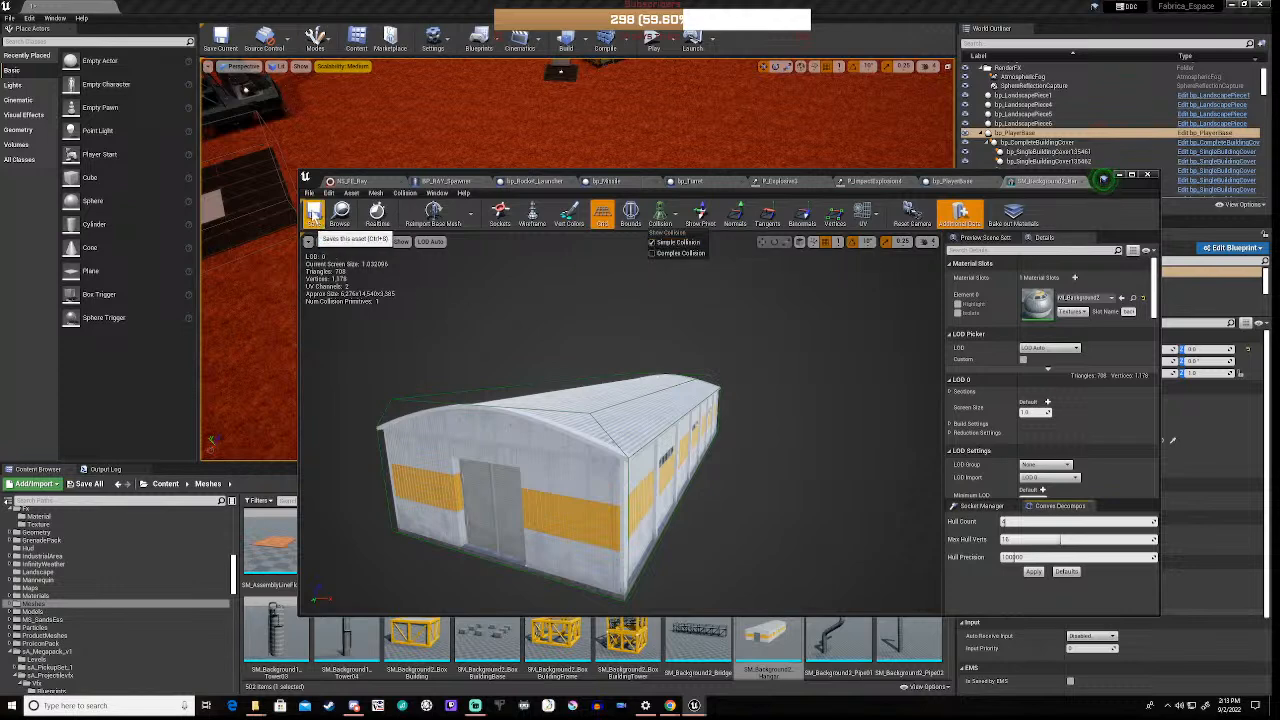
left_click(313, 213)
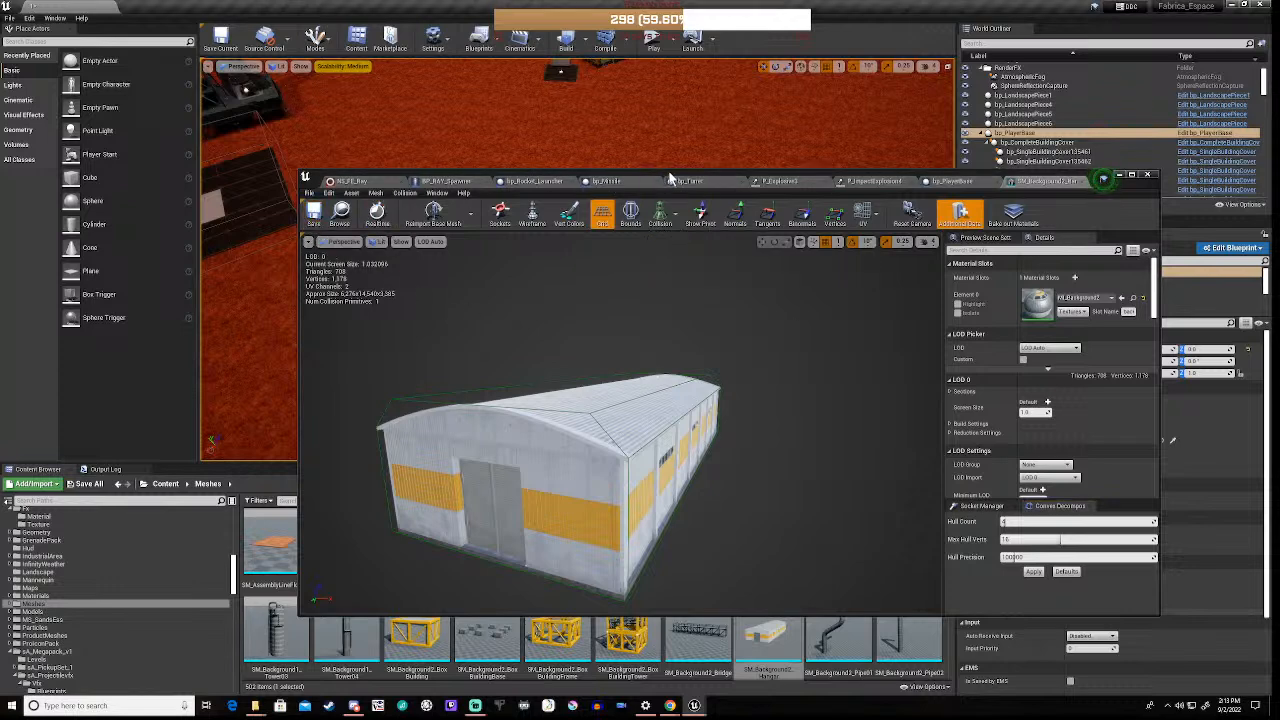
Move the mesh editor clear of the level view, play the level to check the player base, and stop the simulation
left_click_drag(673, 178, 597, 478)
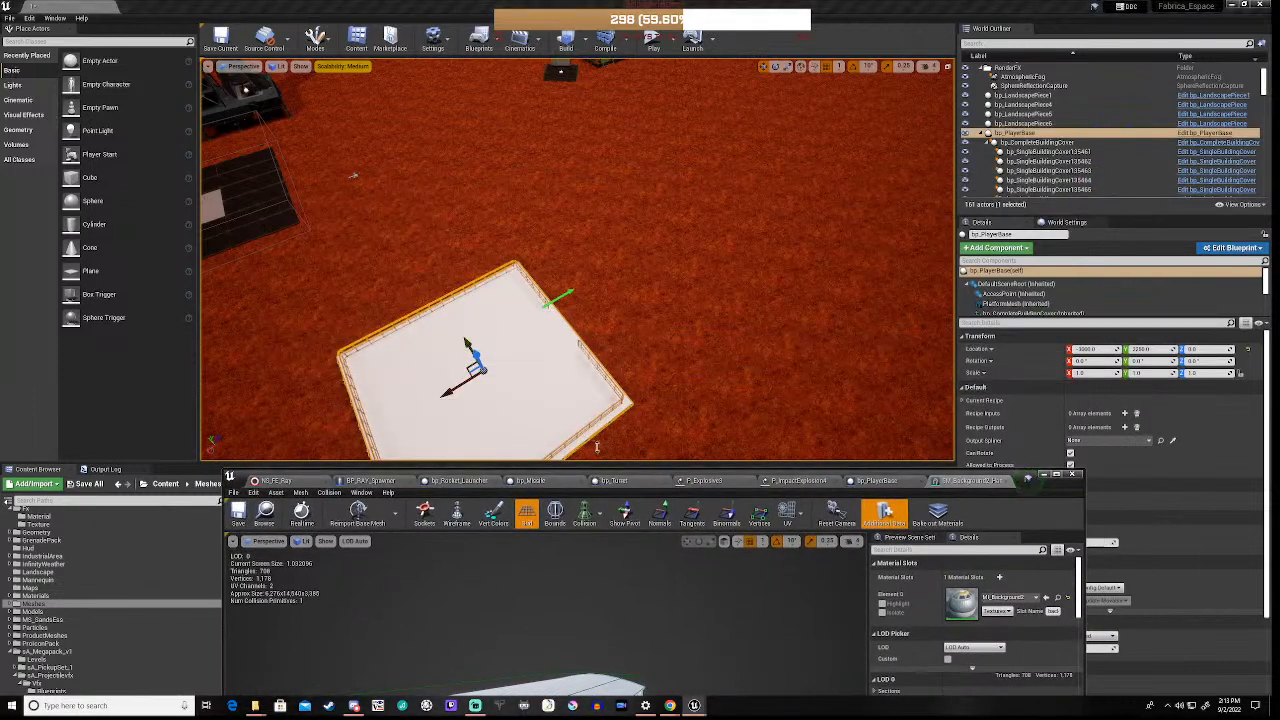
left_click(650, 38)
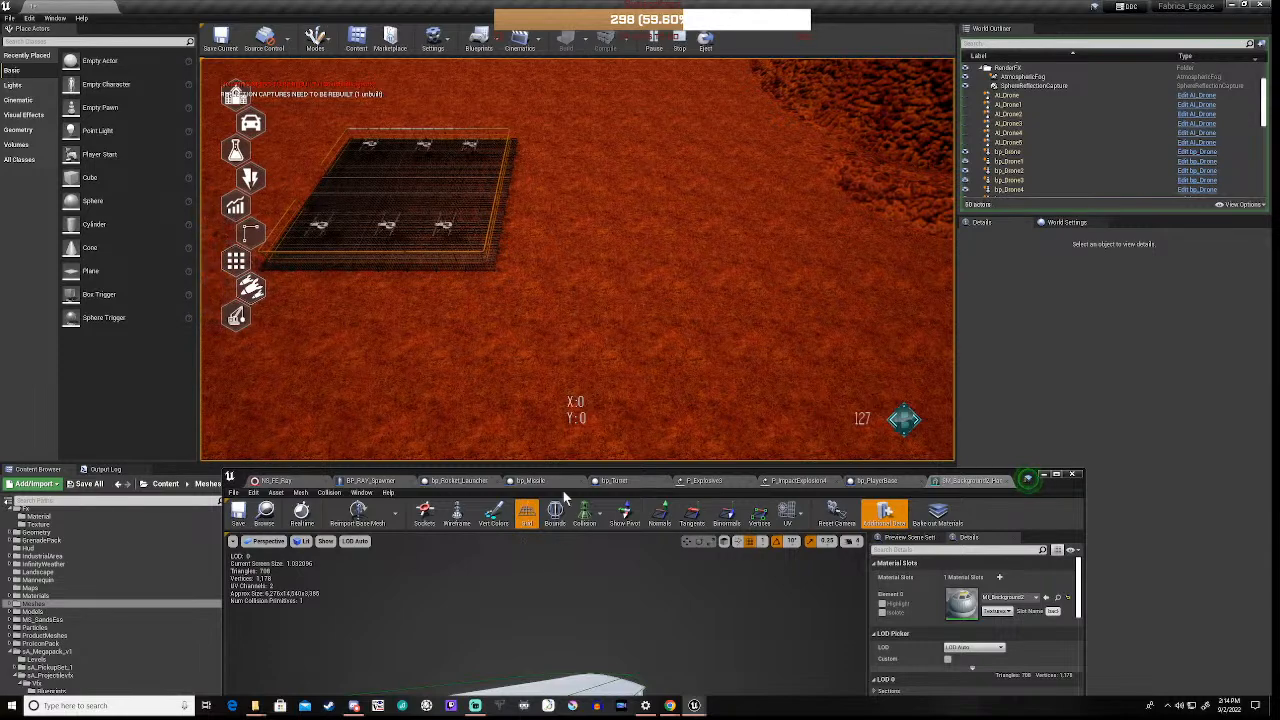
left_click(678, 40)
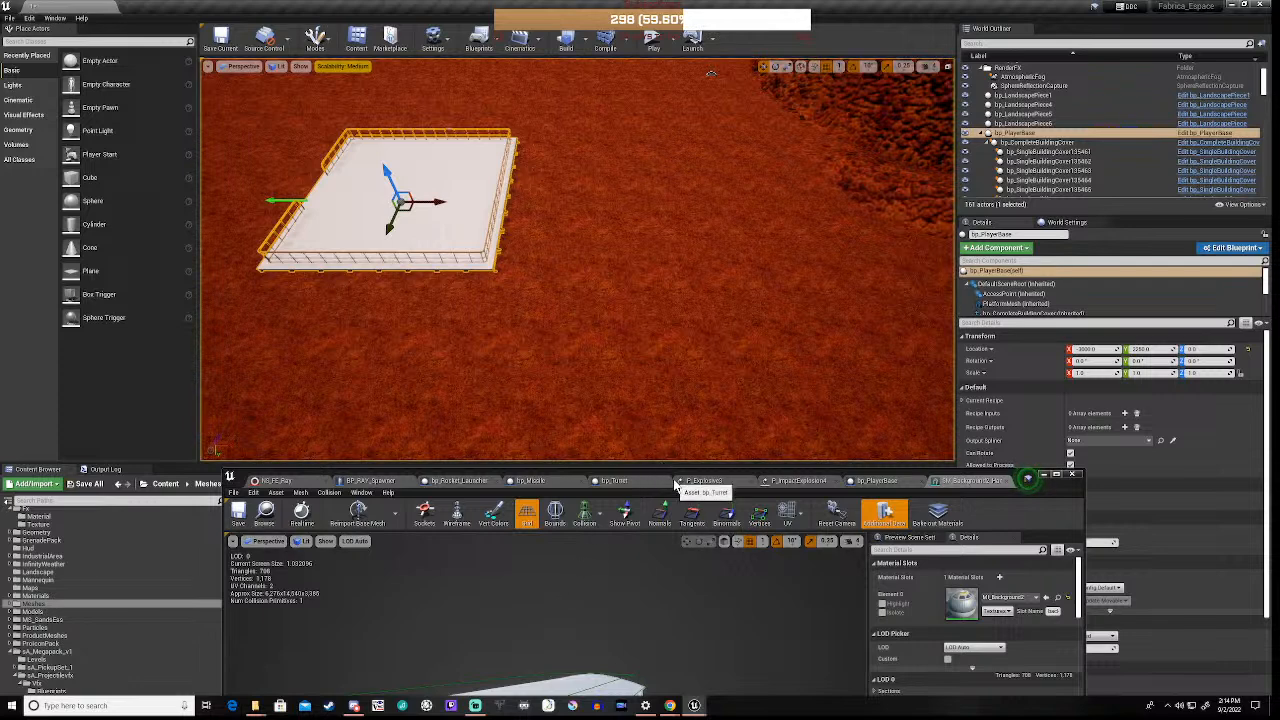
Set the hangar mesh's Collision Complexity to Use Simple Collision As Complex and save the mesh
left_click_drag(686, 478, 700, 200)
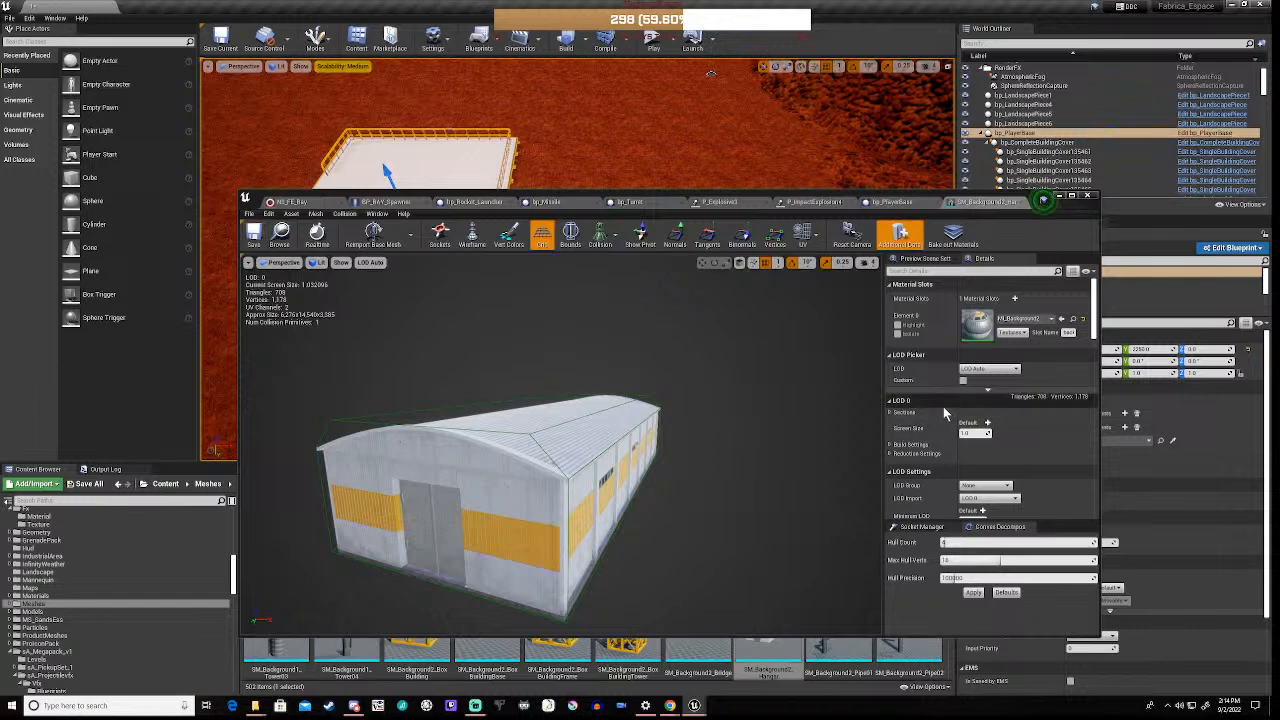
scroll(964, 391, "down", 5)
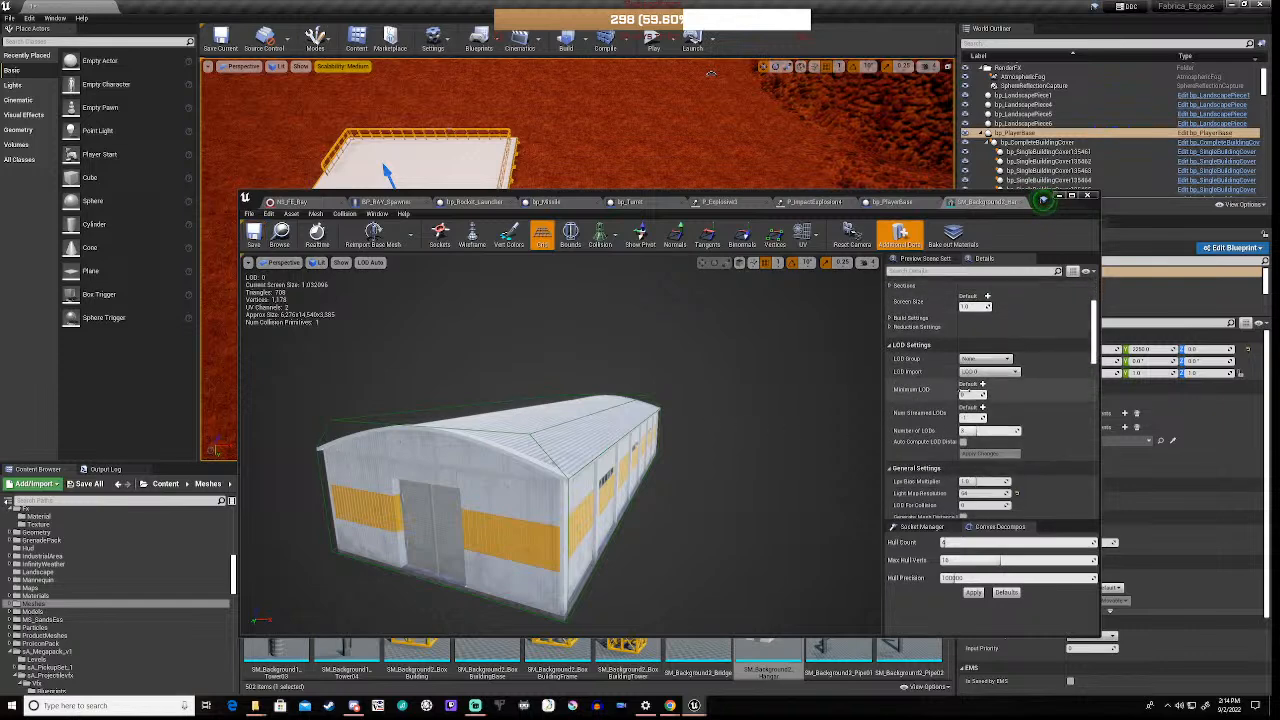
scroll(968, 393, "down", 5)
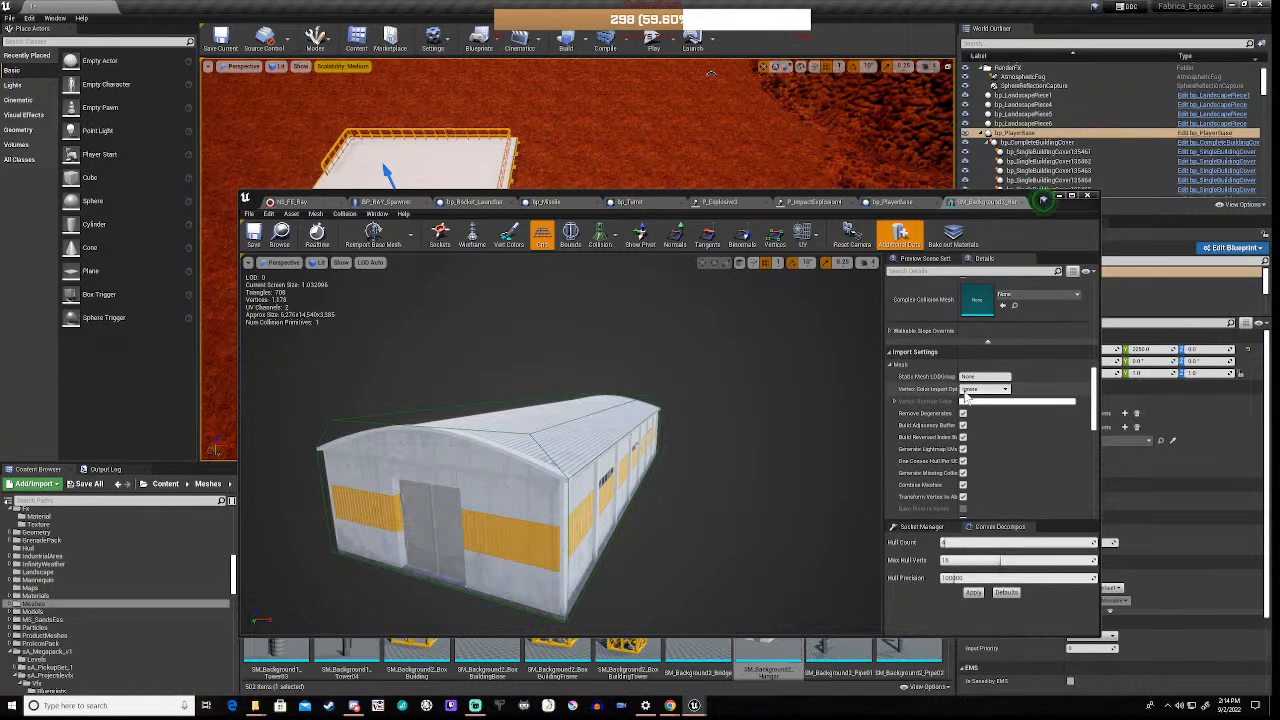
scroll(966, 397, "up", 3)
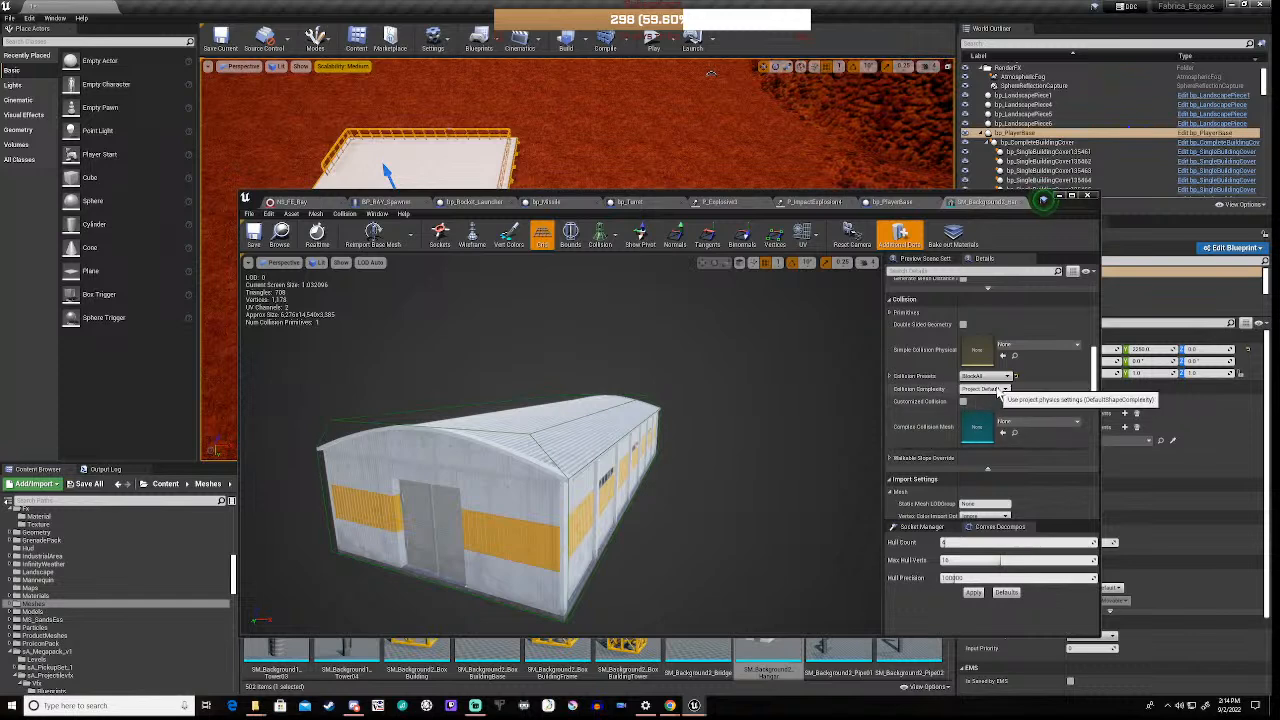
left_click(1000, 390)
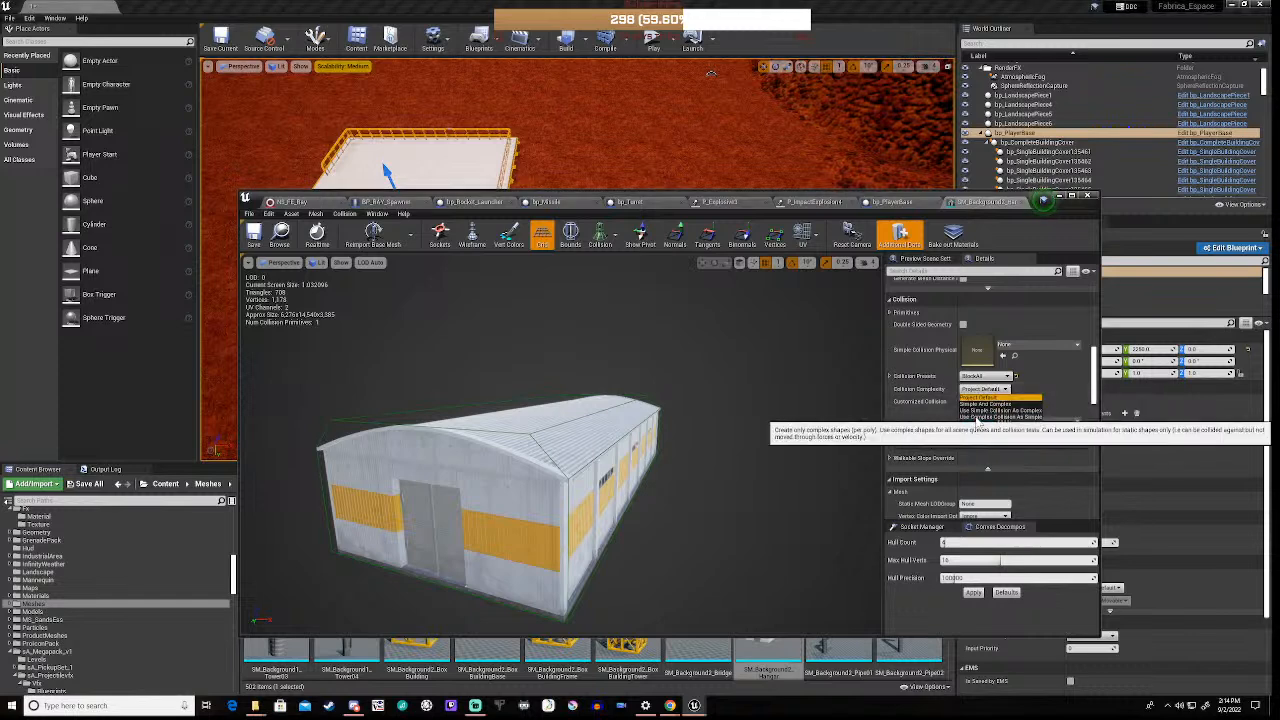
left_click(985, 417)
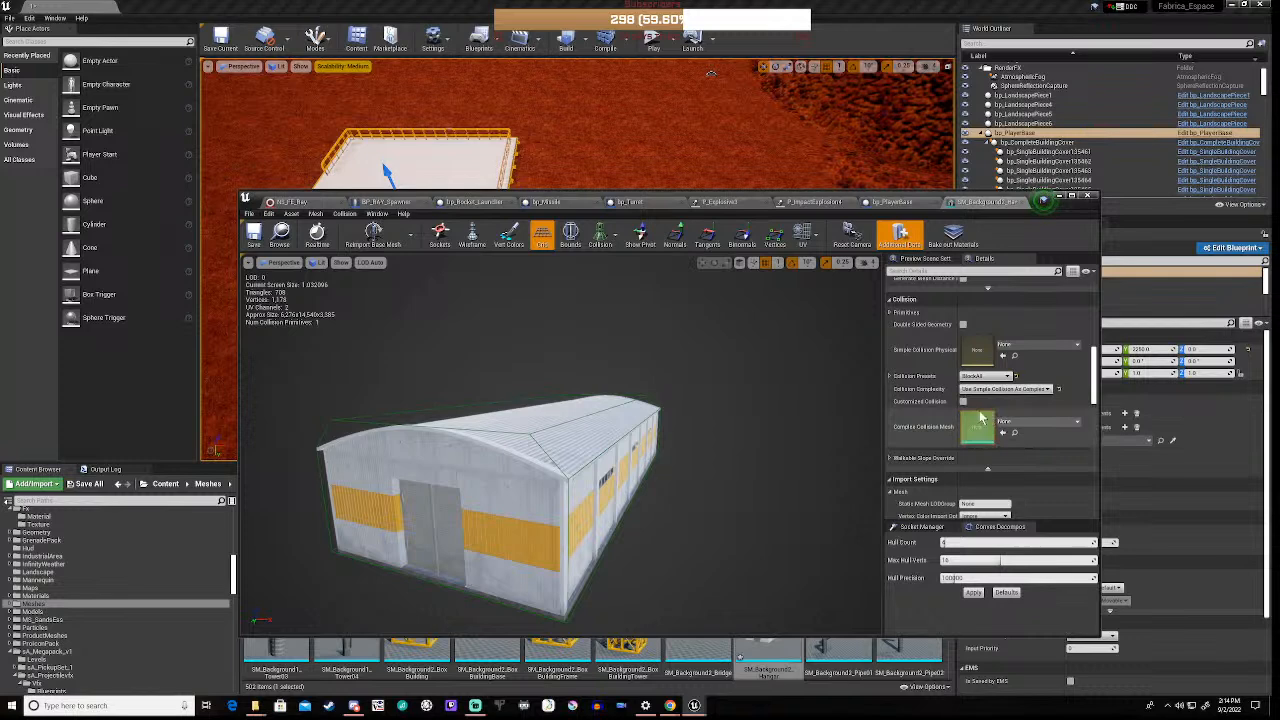
left_click(254, 234)
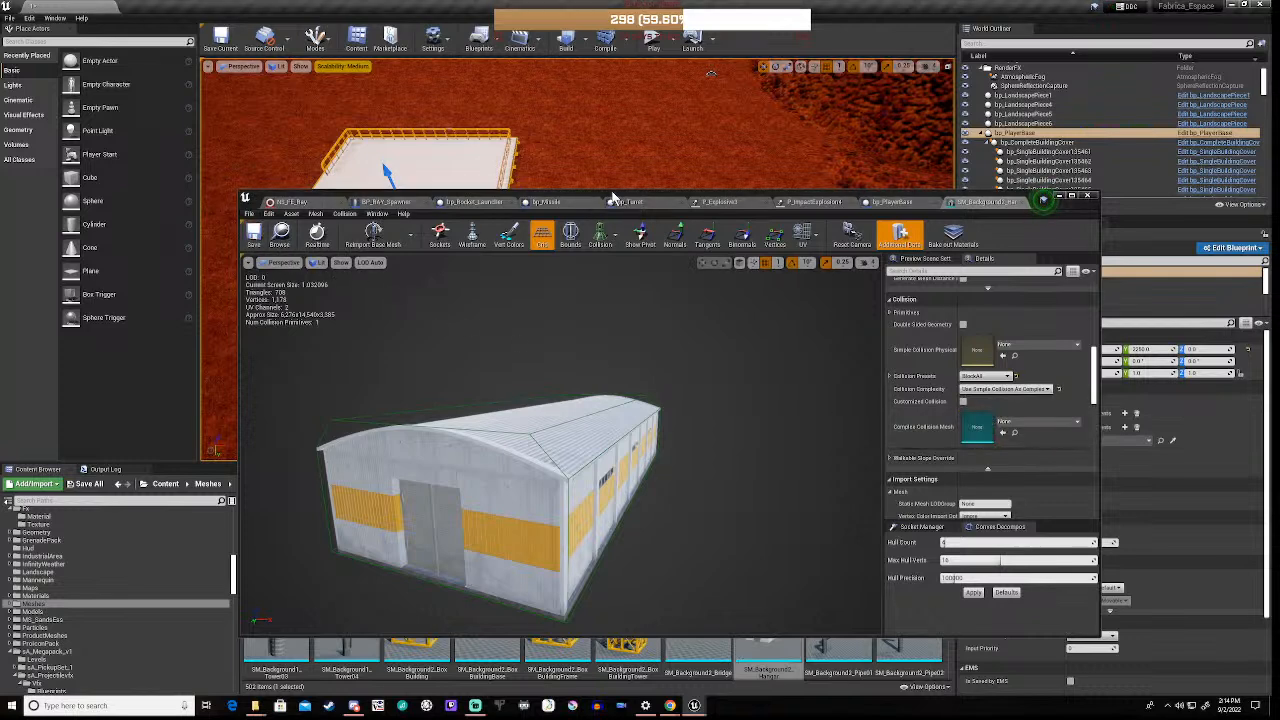
Hide the simple collision overlay on the hangar mesh and save the asset again
left_click_drag(614, 197, 578, 387)
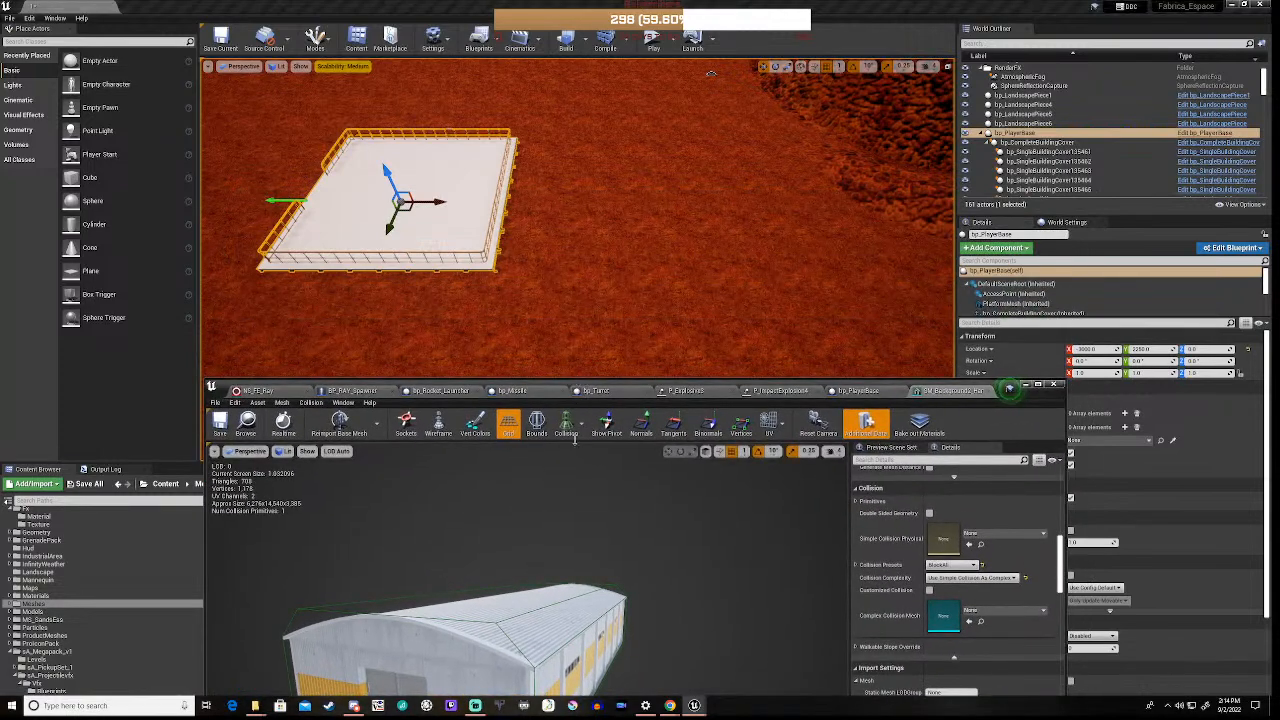
left_click(567, 424)
left_click(572, 451)
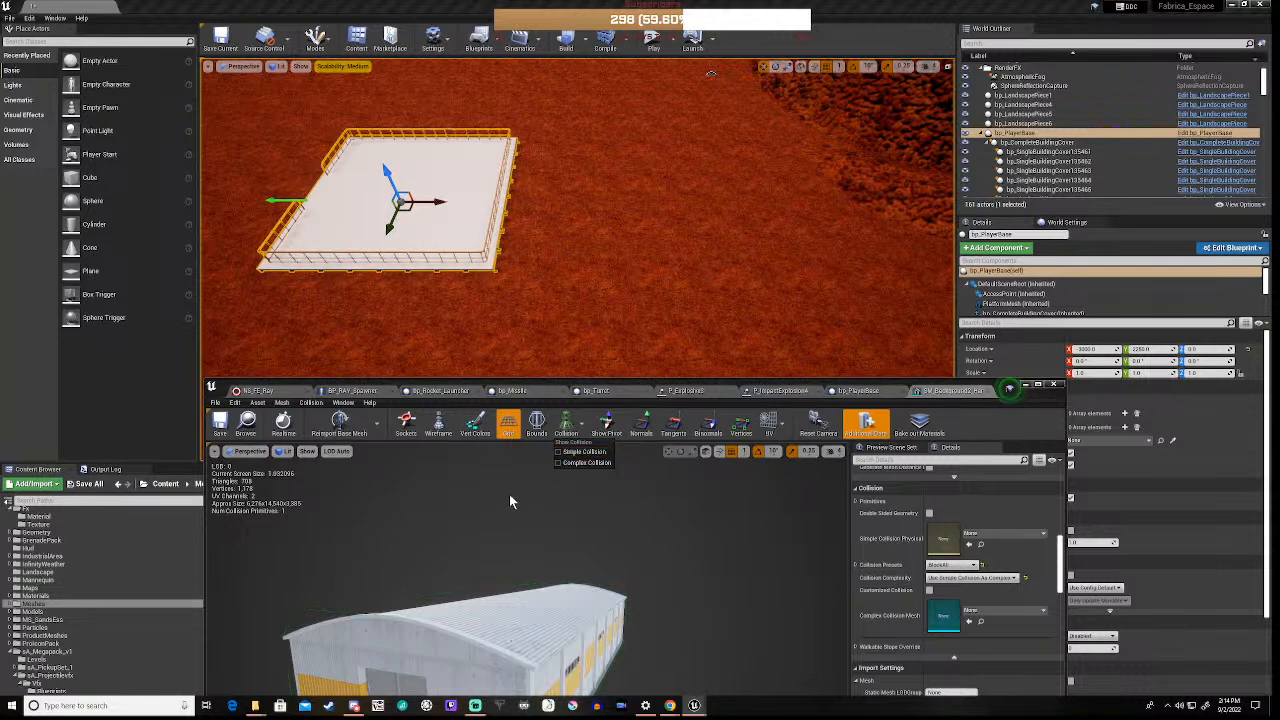
left_click(224, 425)
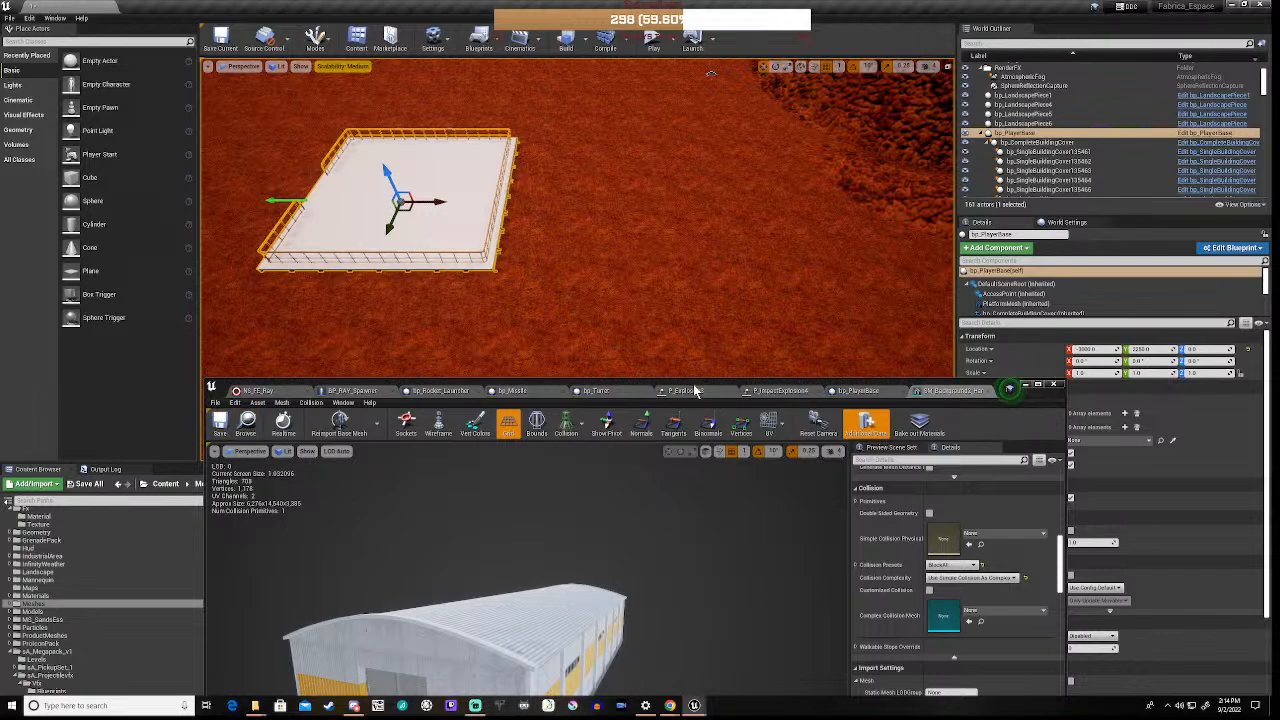
Return to the bp_PlayerBase blueprint, review the BuildingMesh component's physics, collision and rendering settings, and save the blueprint
left_click_drag(704, 388, 735, 244)
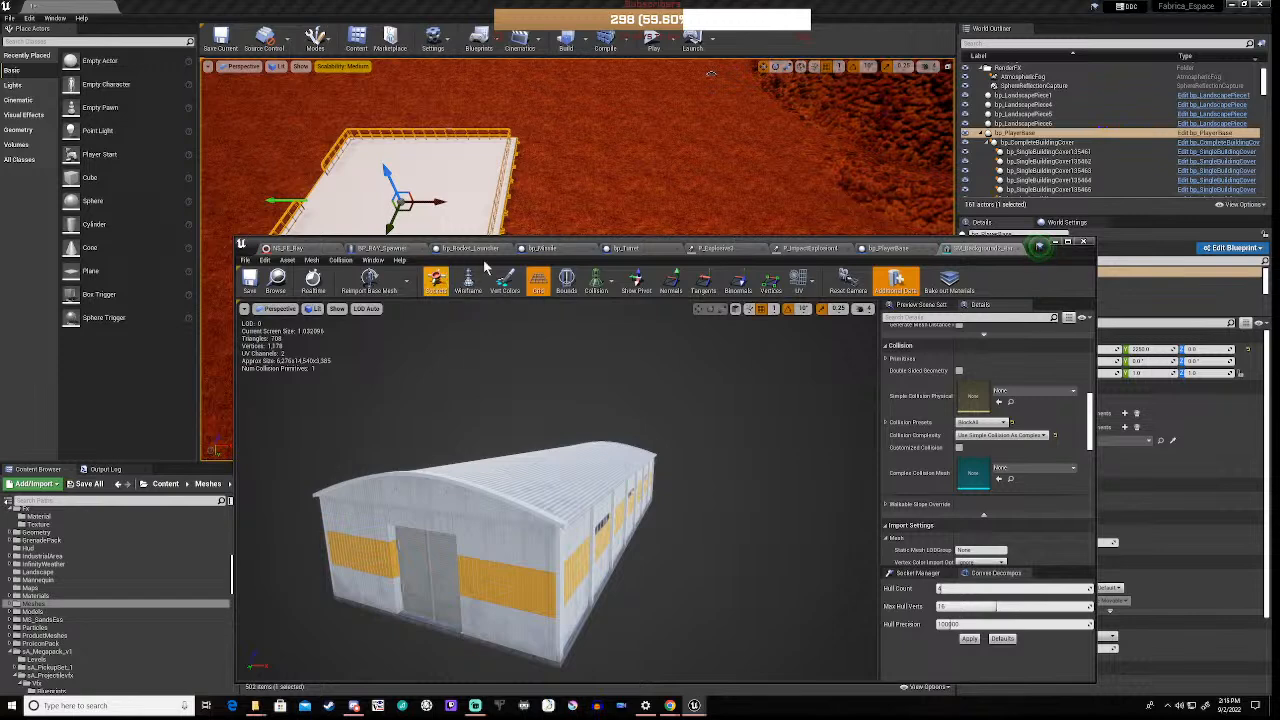
left_click(885, 249)
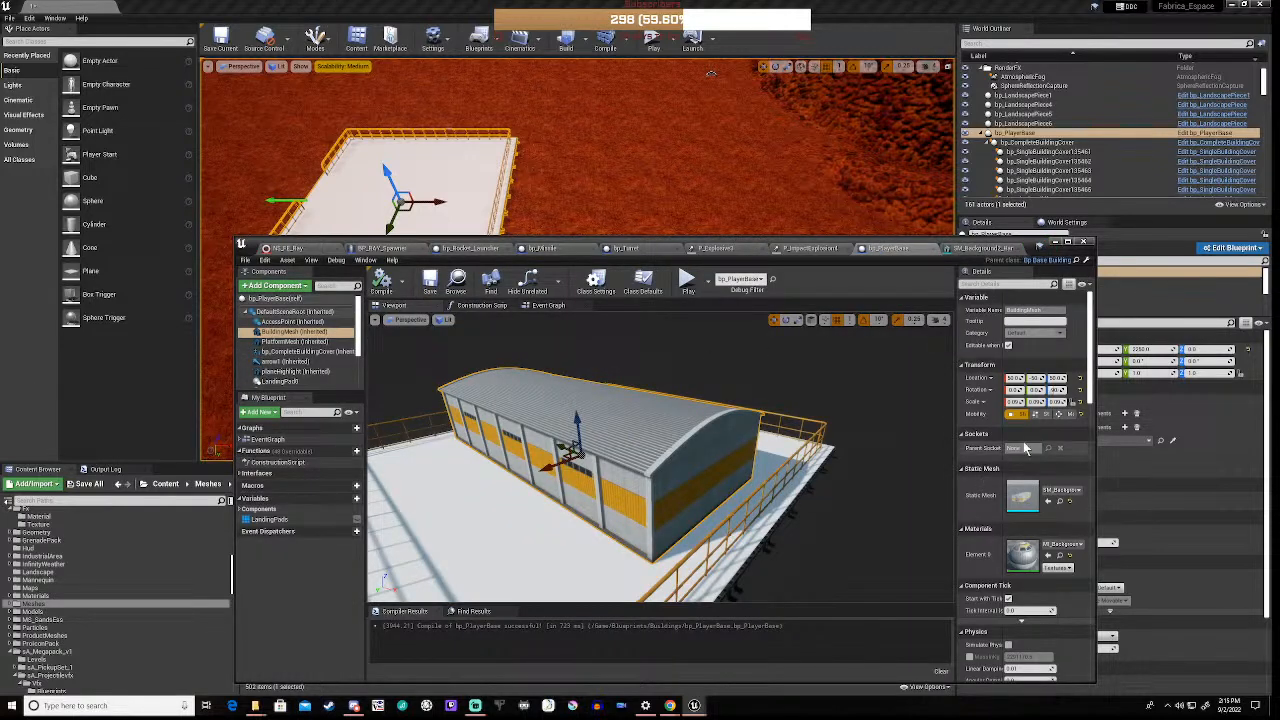
scroll(1025, 448, "down", 5)
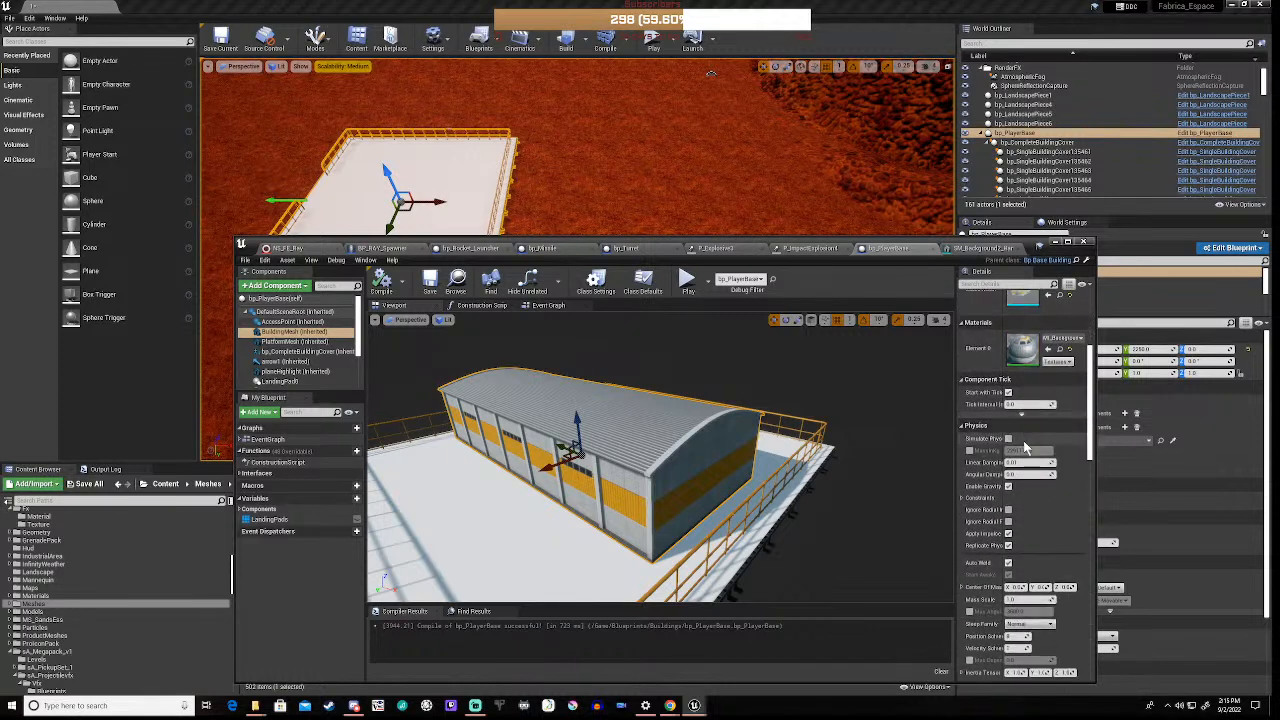
scroll(1025, 448, "down", 6)
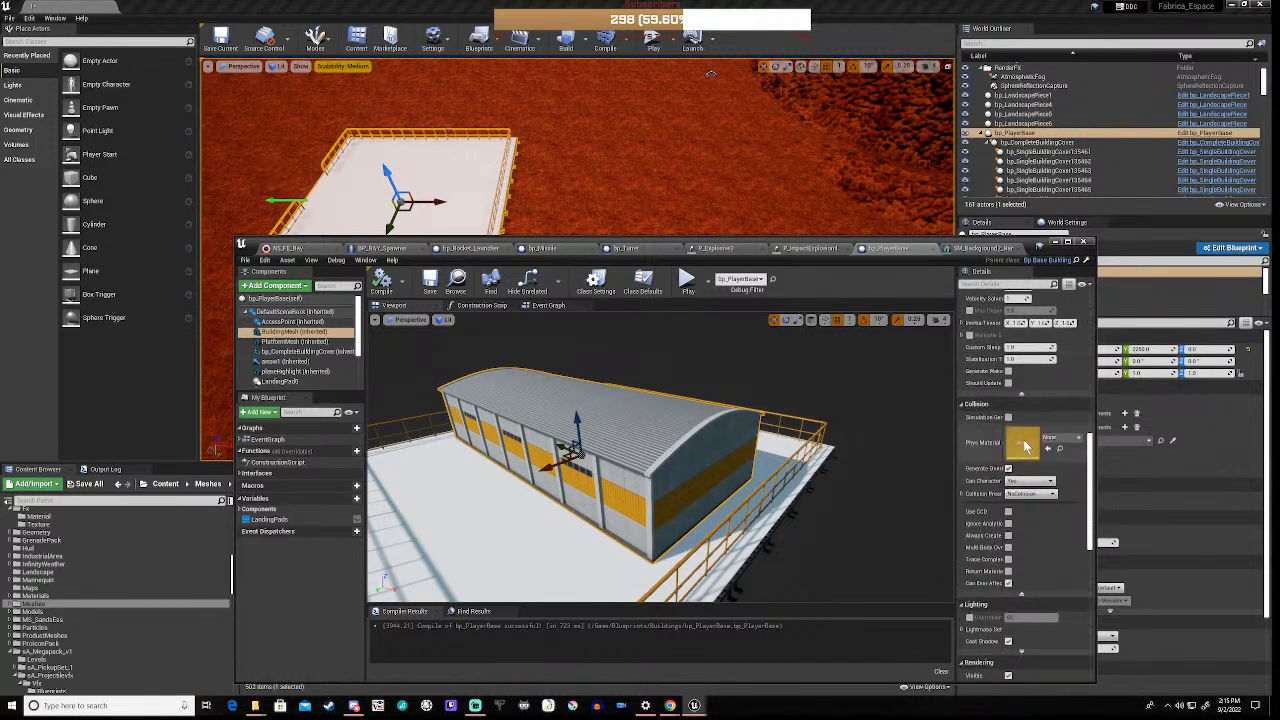
scroll(1025, 448, "down", 5)
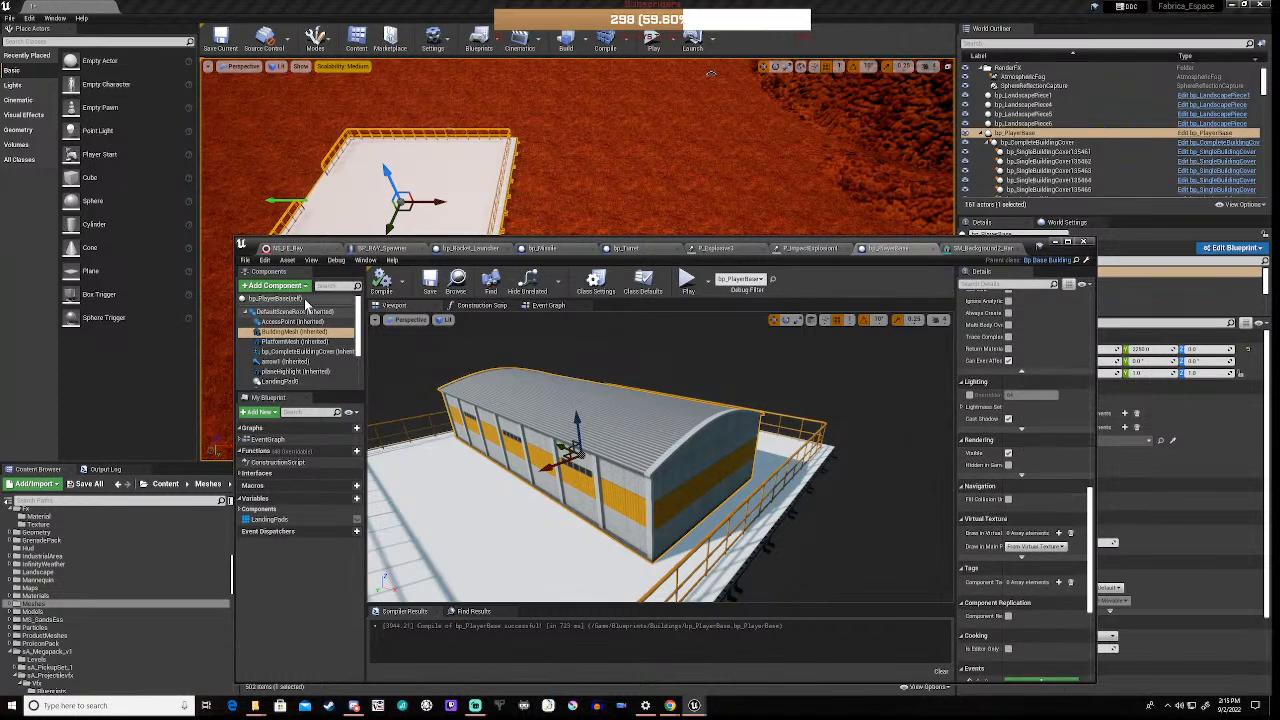
left_click(436, 284)
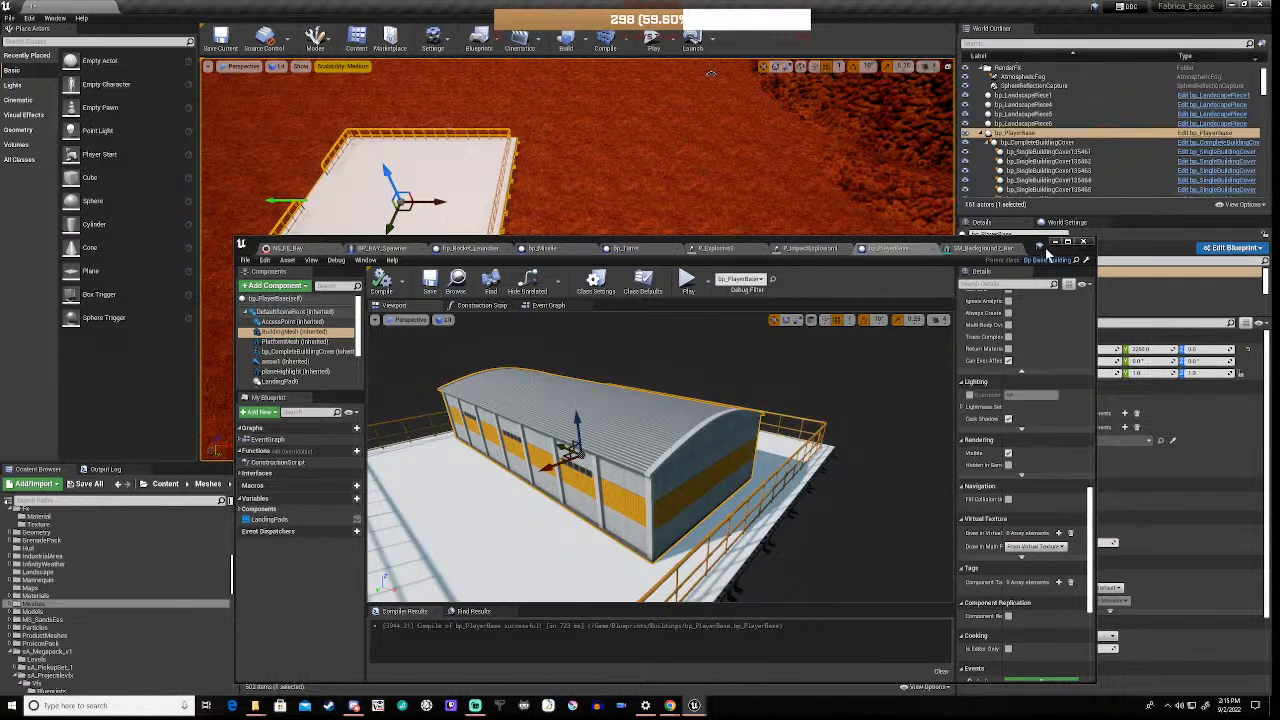
Minimize the asset editor window and browse to the Blueprints/Buildings folder in the project content
left_click(1056, 243)
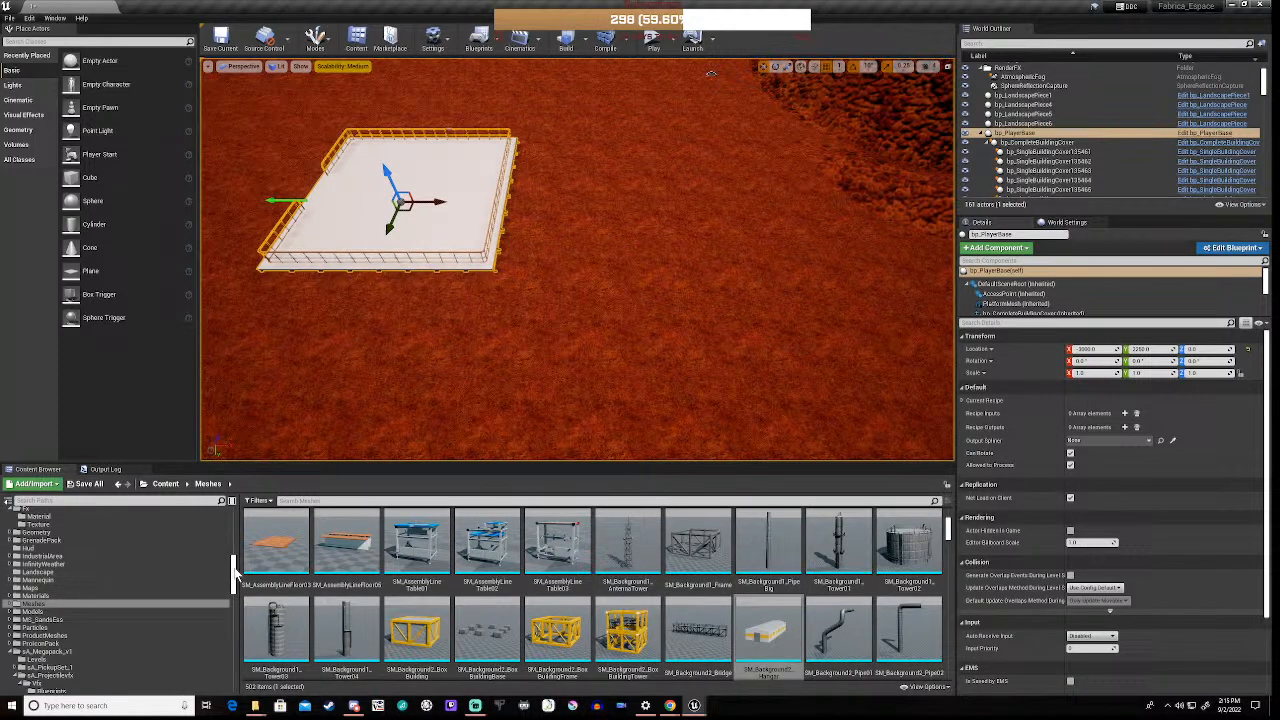
left_click_drag(235, 570, 235, 515)
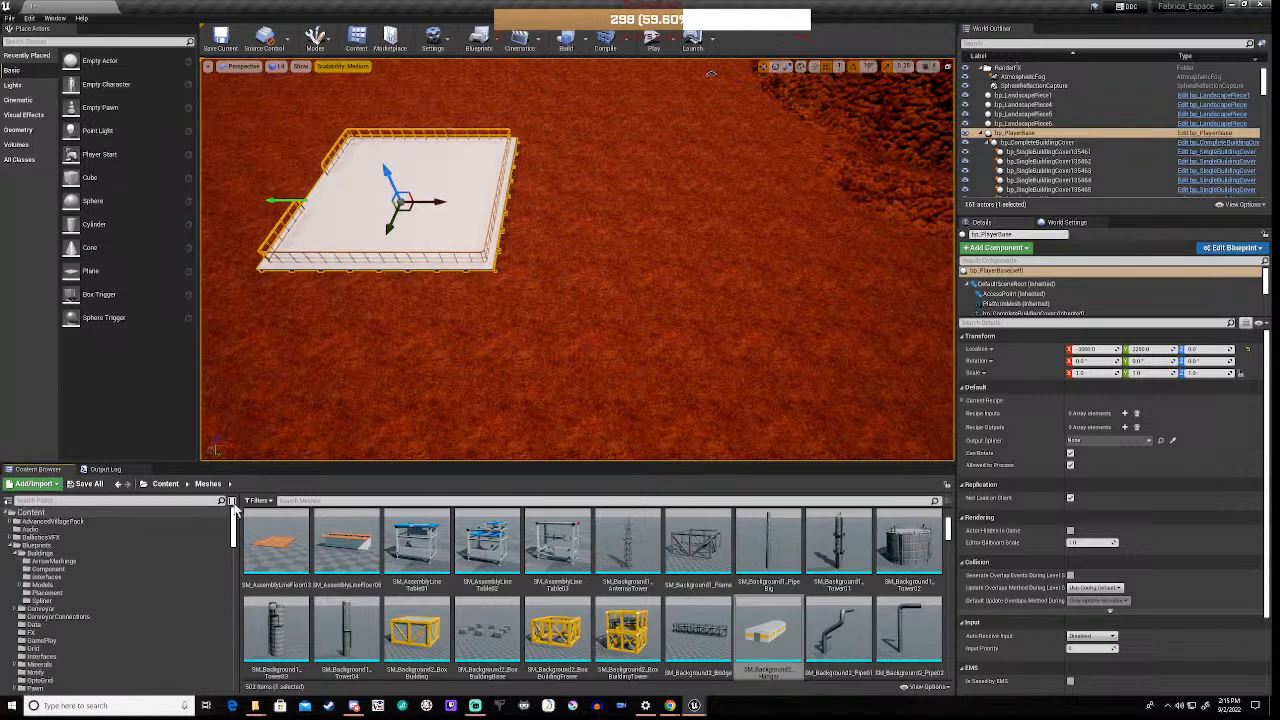
left_click(42, 554)
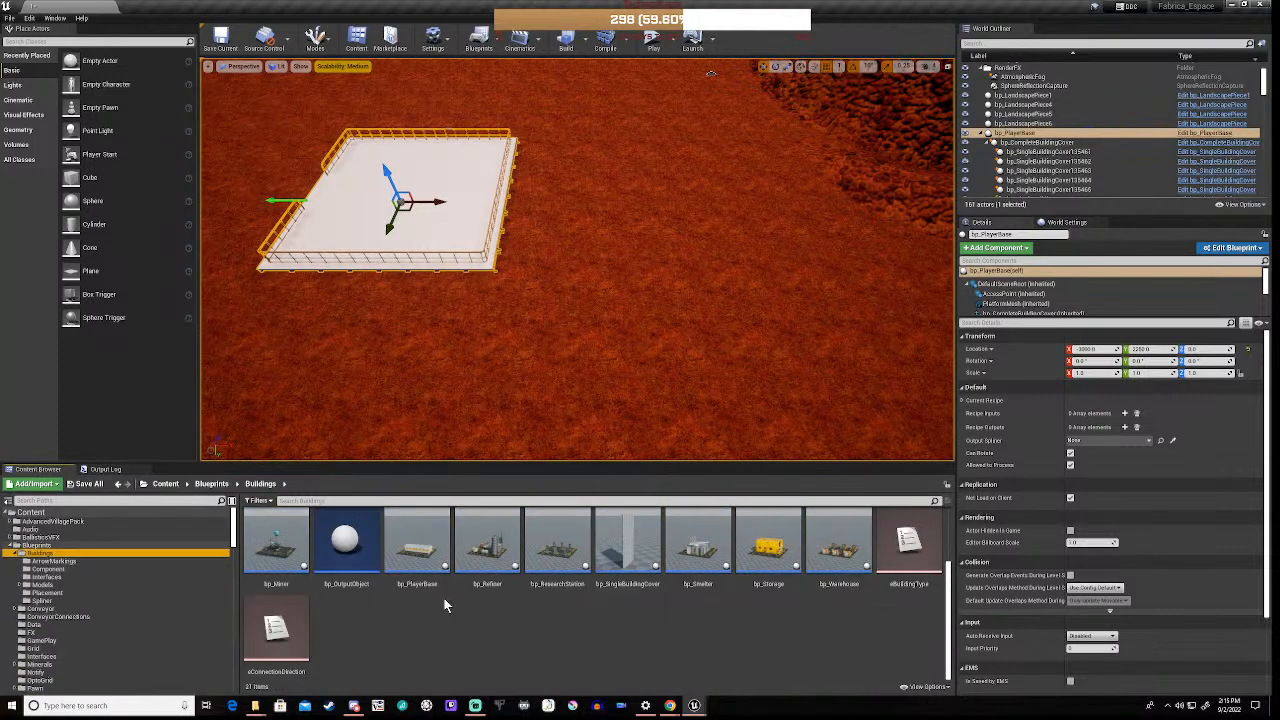
Place a second bp_PlayerBase building in the level beside the existing one and inspect its platform and offset hangar
left_click_drag(417, 545, 690, 298)
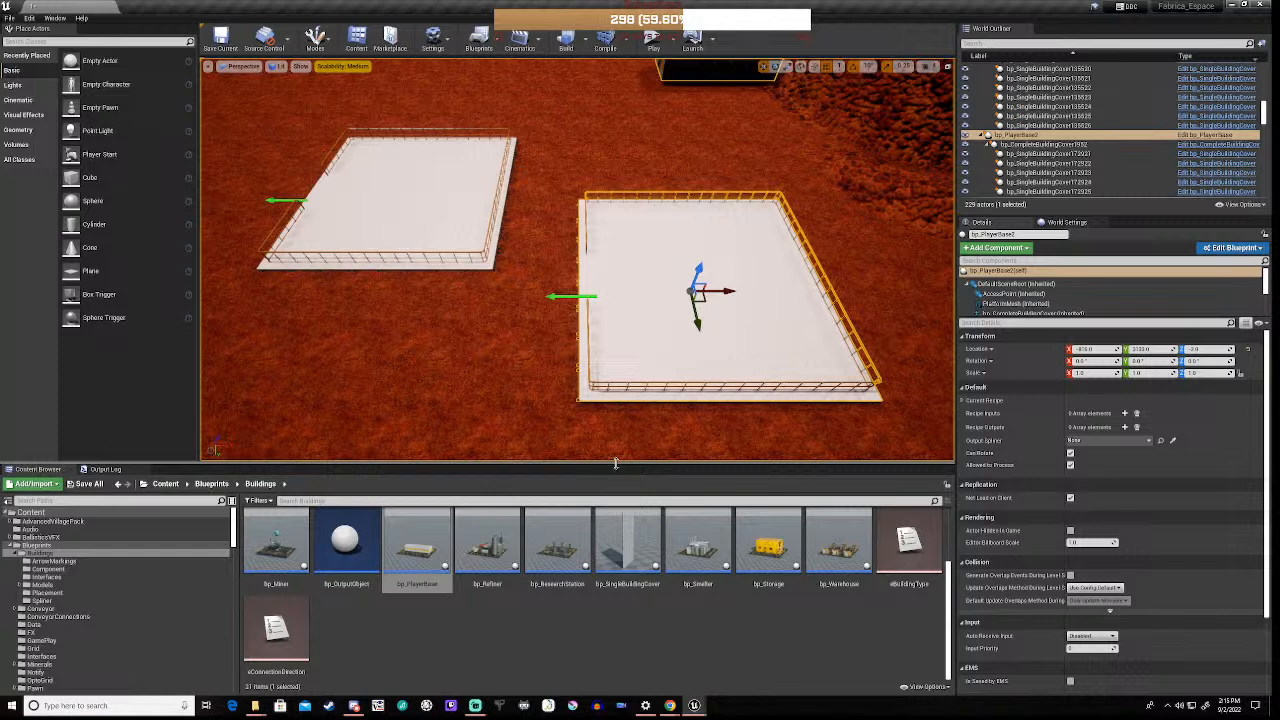
key("a")
right_click_drag(578, 260, 585, 446)
key("w")
key("w")
key("w")
key("s")
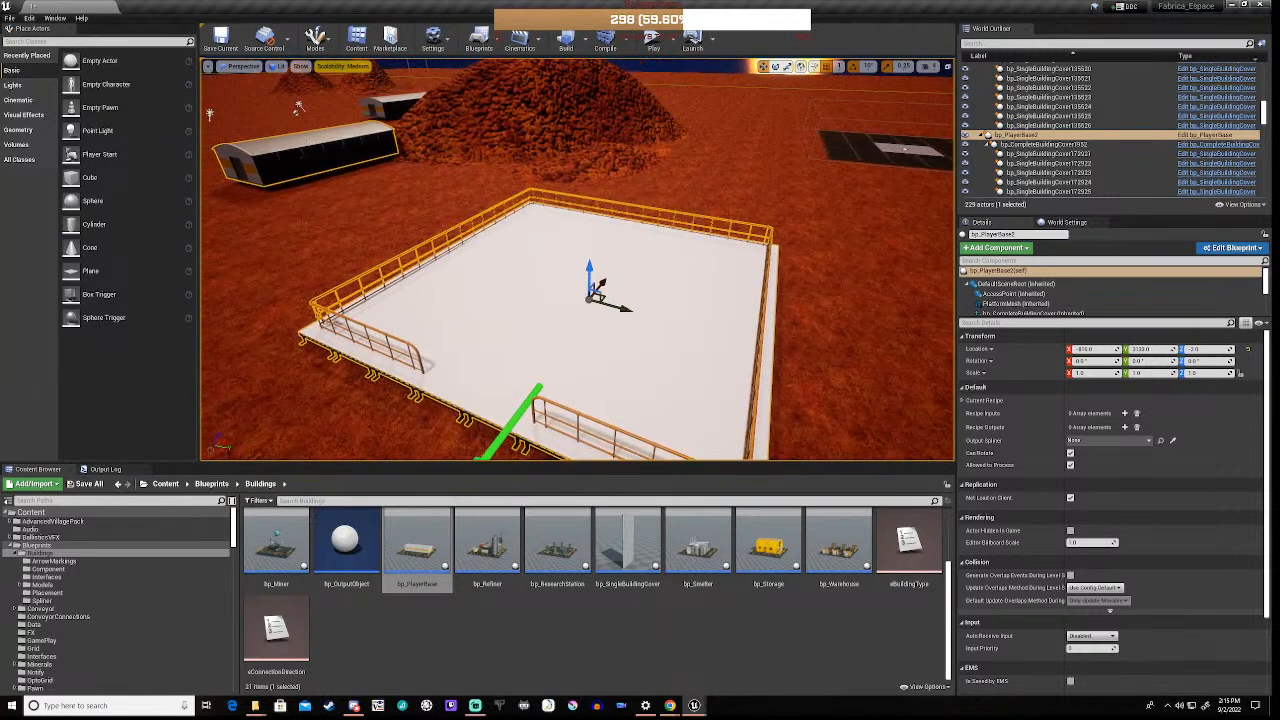
Open the placed base's blueprint for editing and check which static mesh the BuildingMesh component uses
left_click(1226, 248)
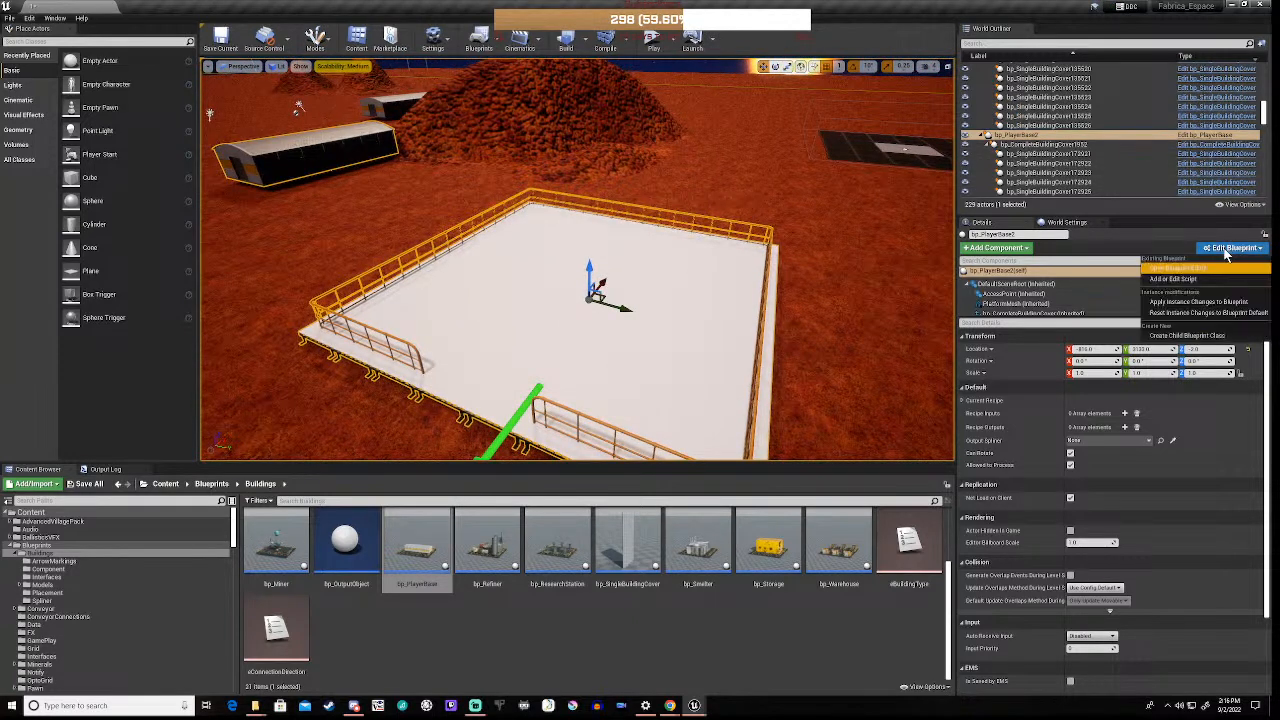
left_click(1190, 268)
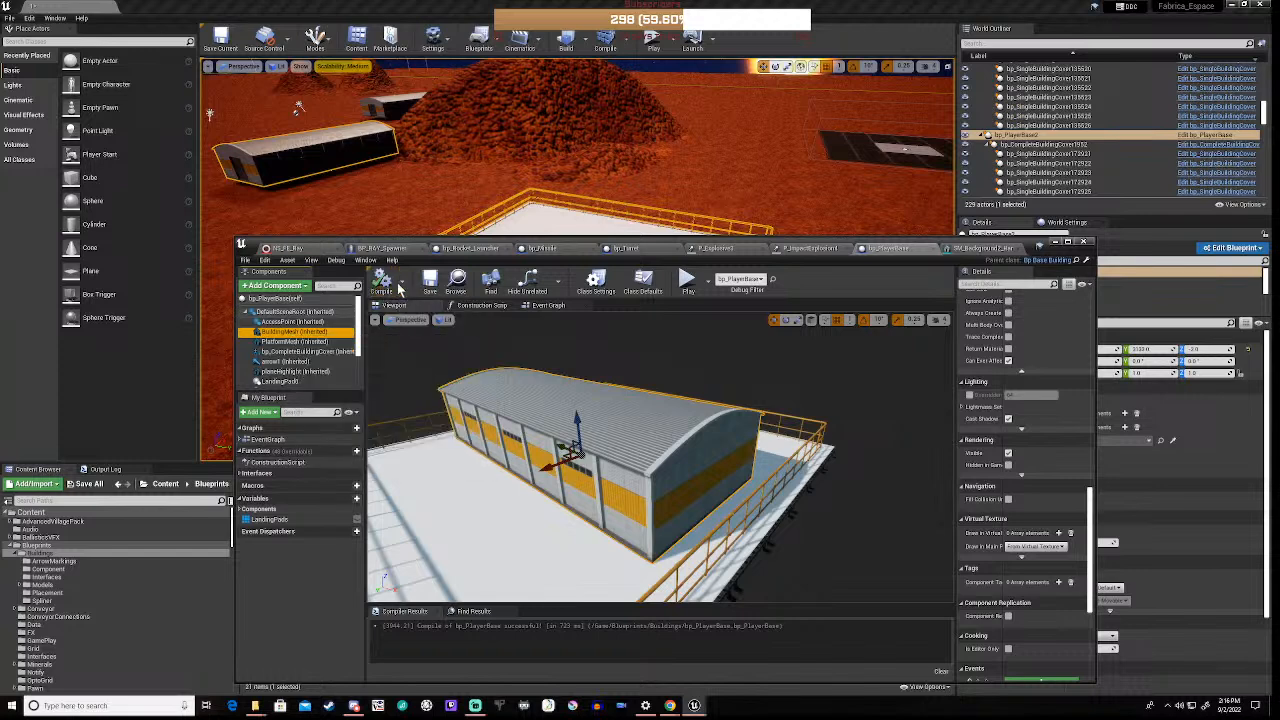
left_click_drag(1089, 550, 1107, 405)
scroll(1060, 428, "up", 5)
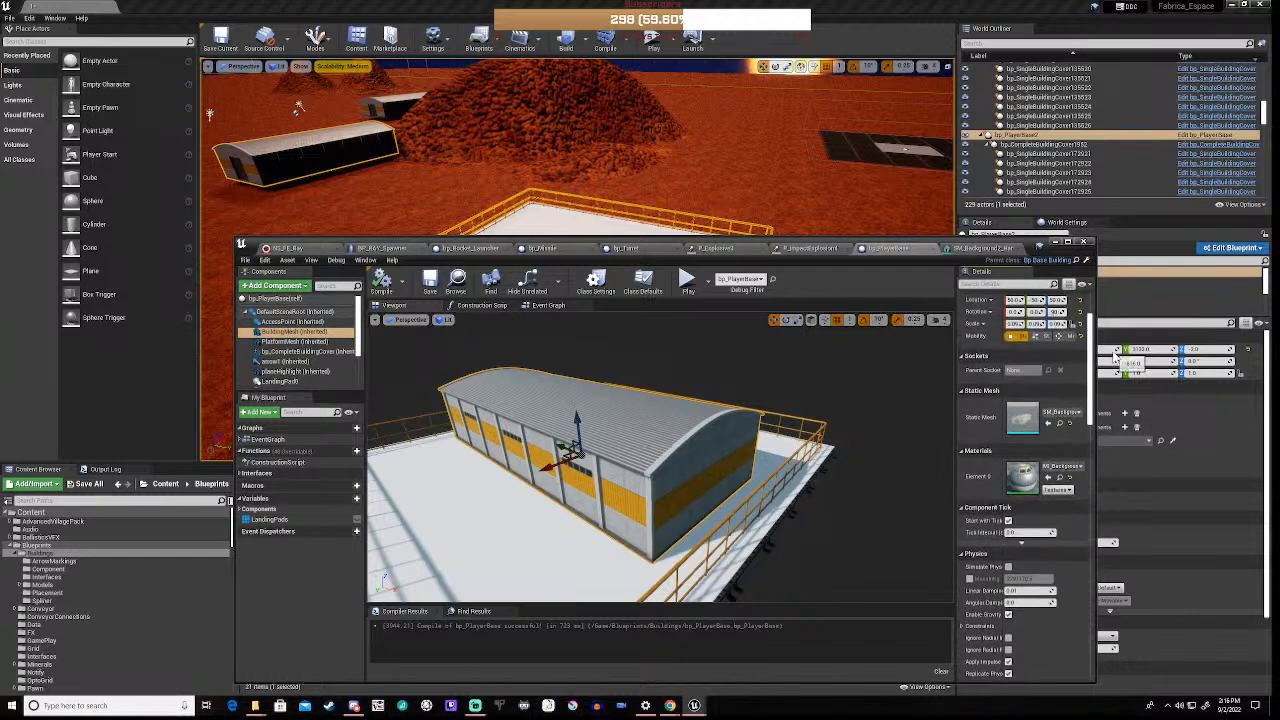
left_click(1066, 414)
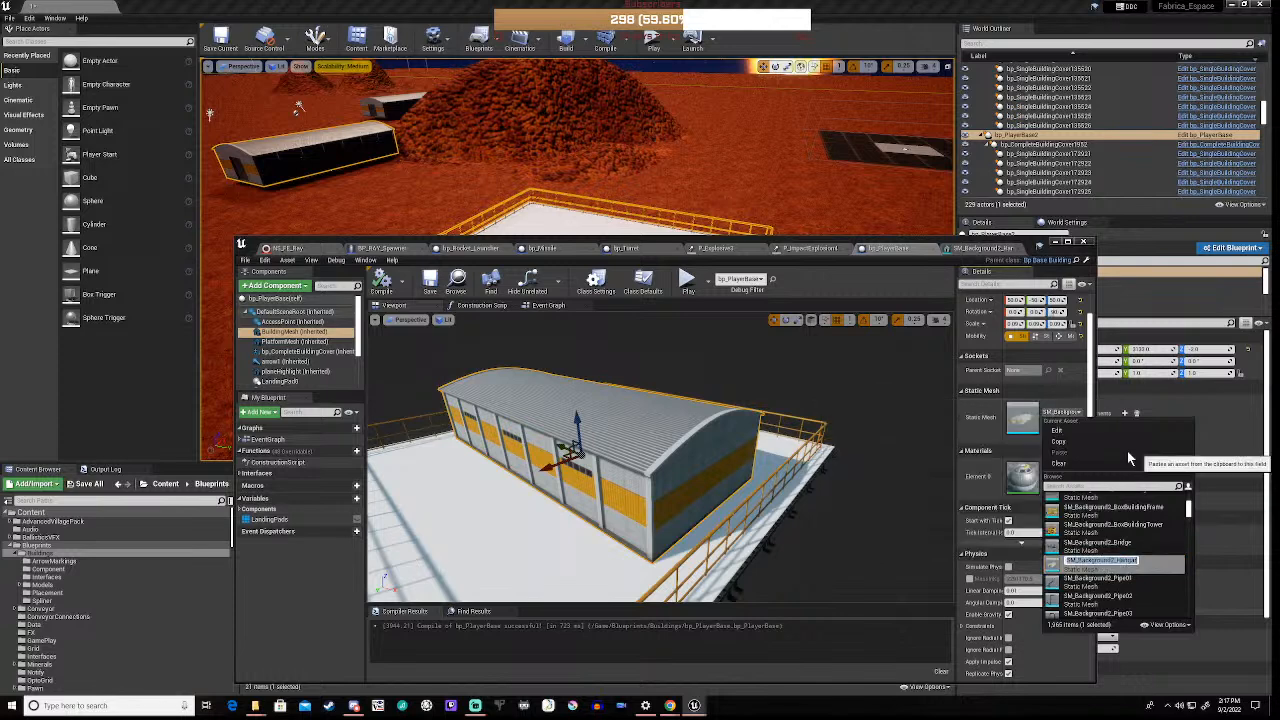
left_click(988, 447)
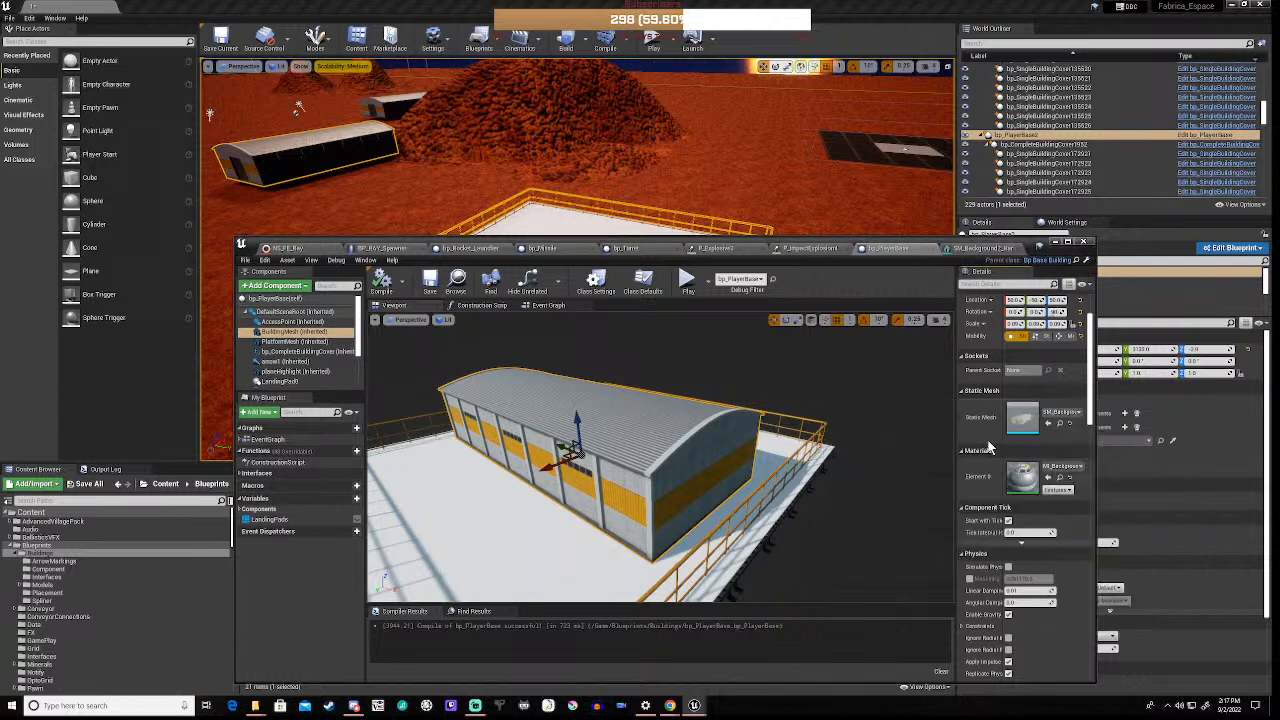
Reset the BuildingMesh component's static mesh and reassign the SM_Background2_Hangar mesh to it
left_click(1073, 428)
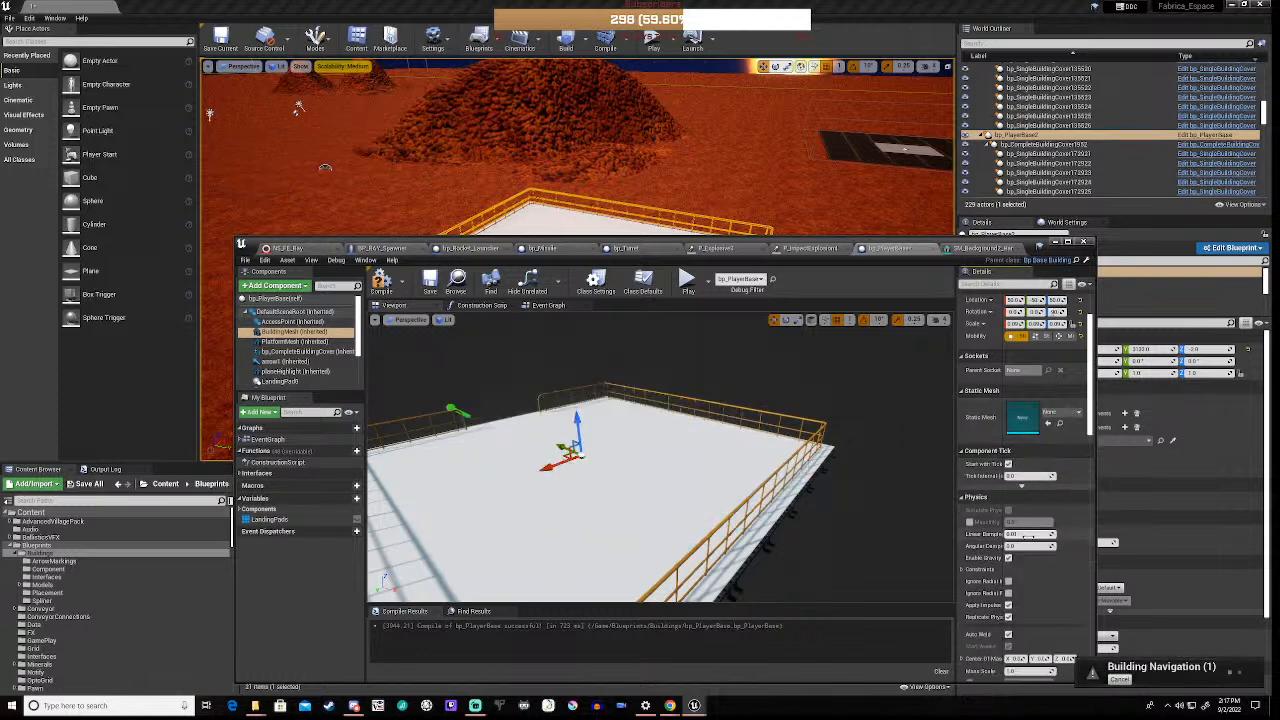
left_click(1060, 415)
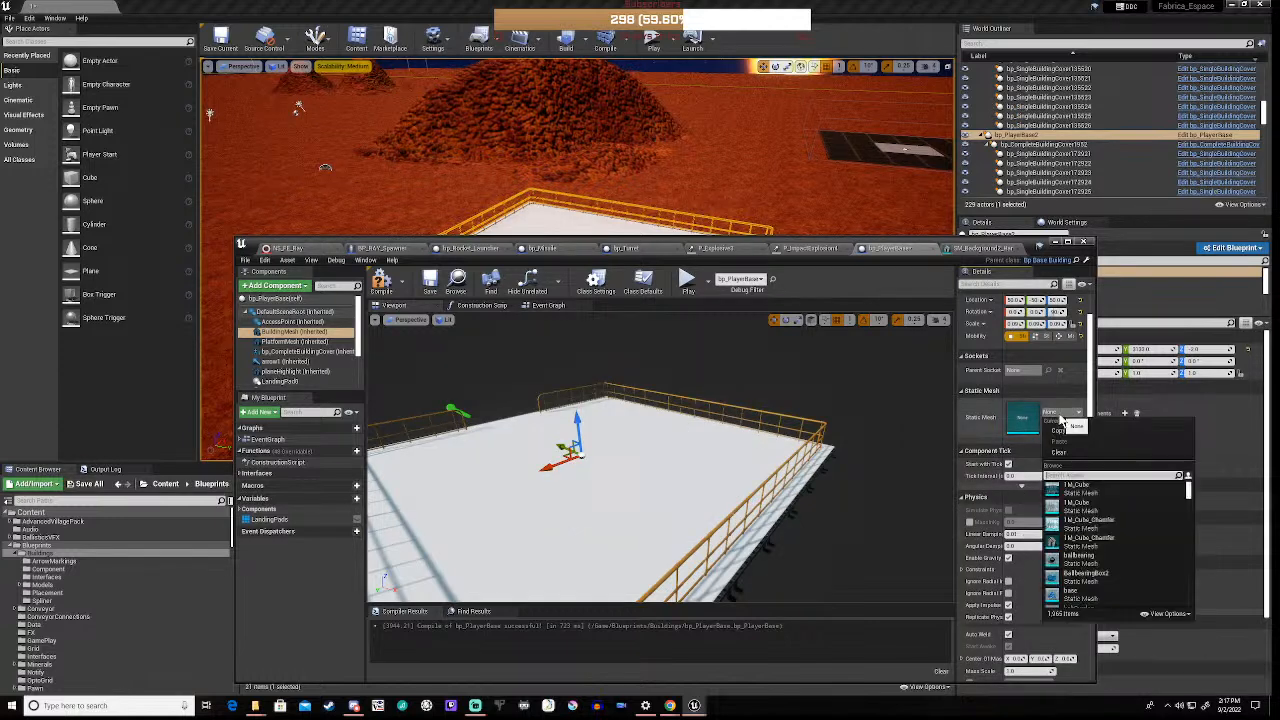
type("f")
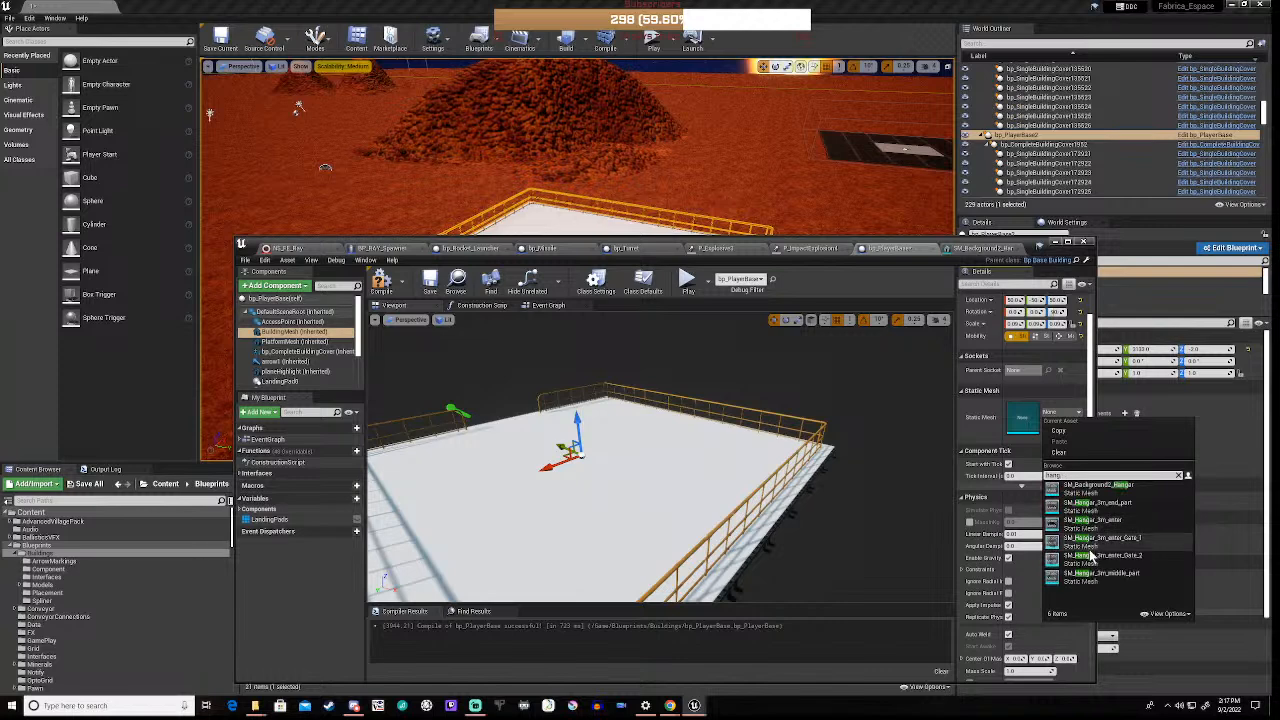
left_click(1099, 487)
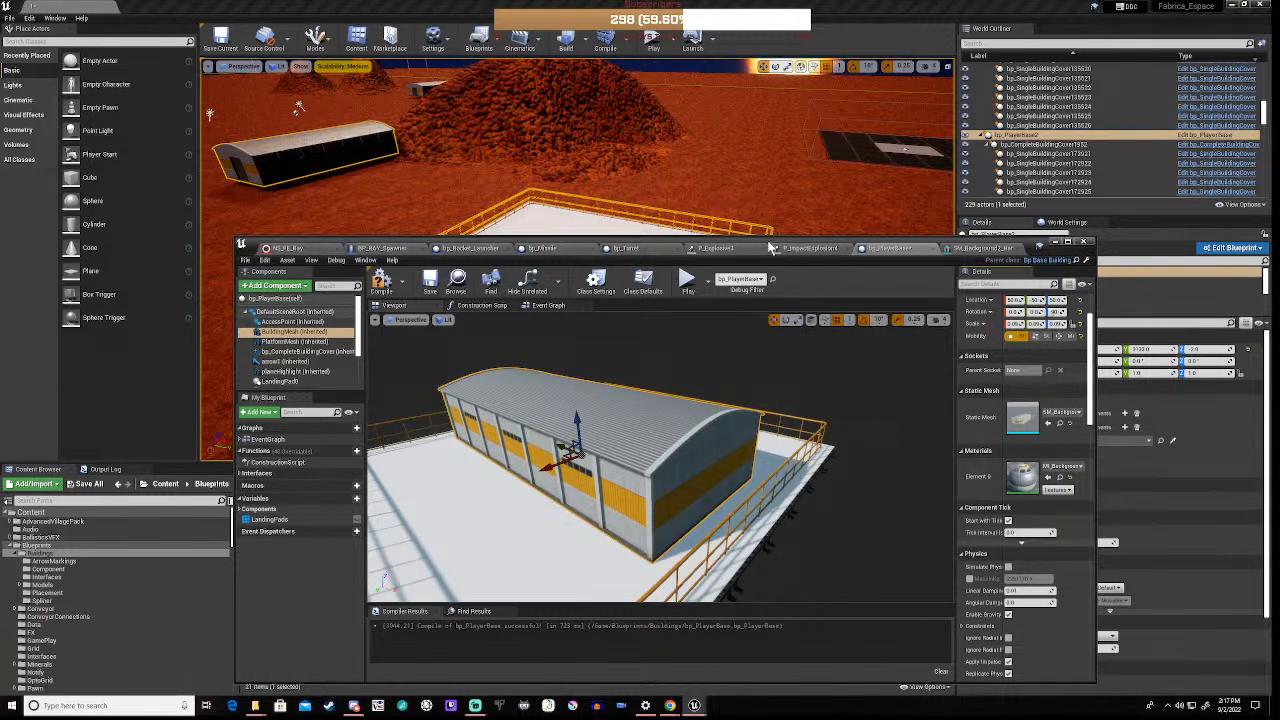
Set the BuildingMesh component's location to 0 on all axes and check the hangar's position in the level
left_click_drag(770, 247, 646, 424)
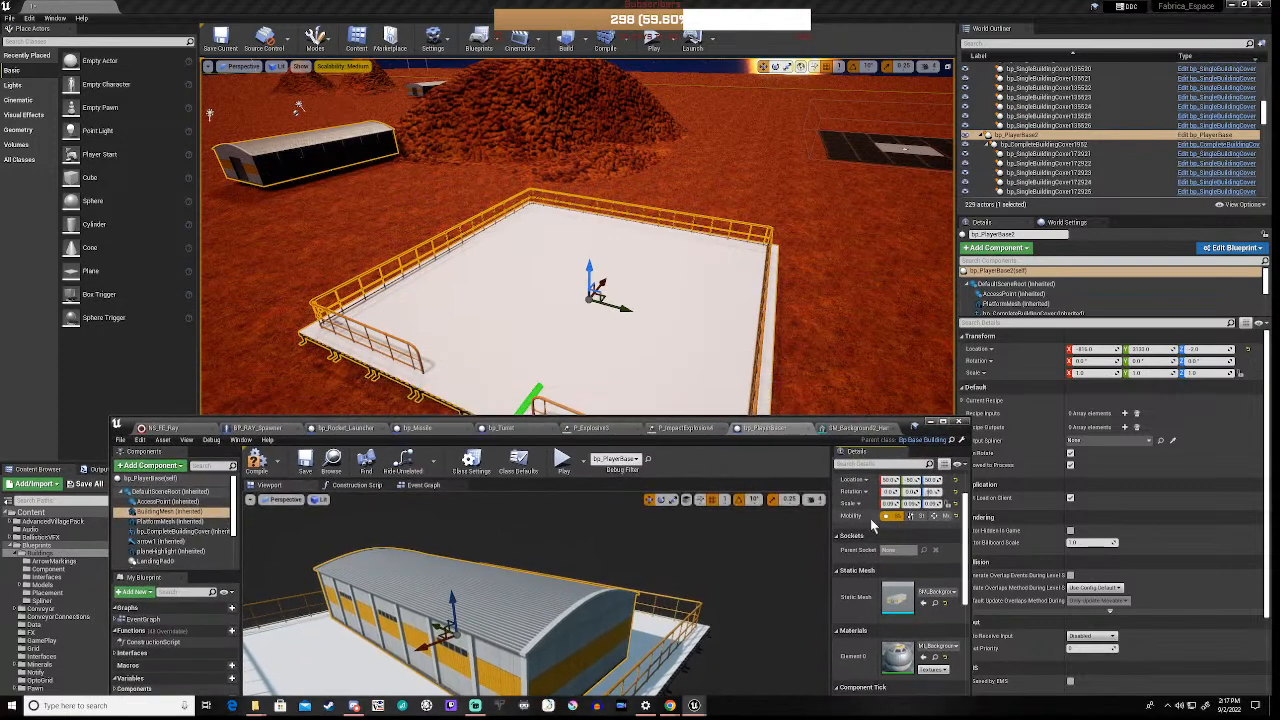
left_click(889, 480)
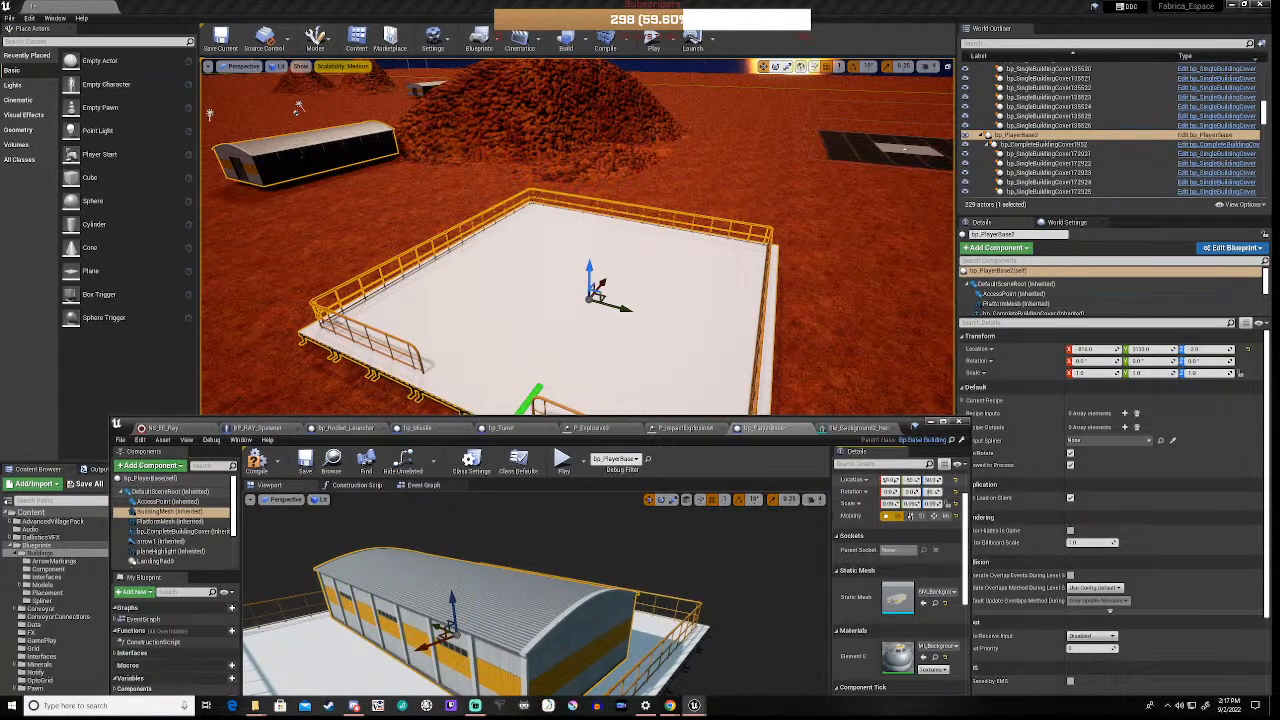
type("0")
key("Return")
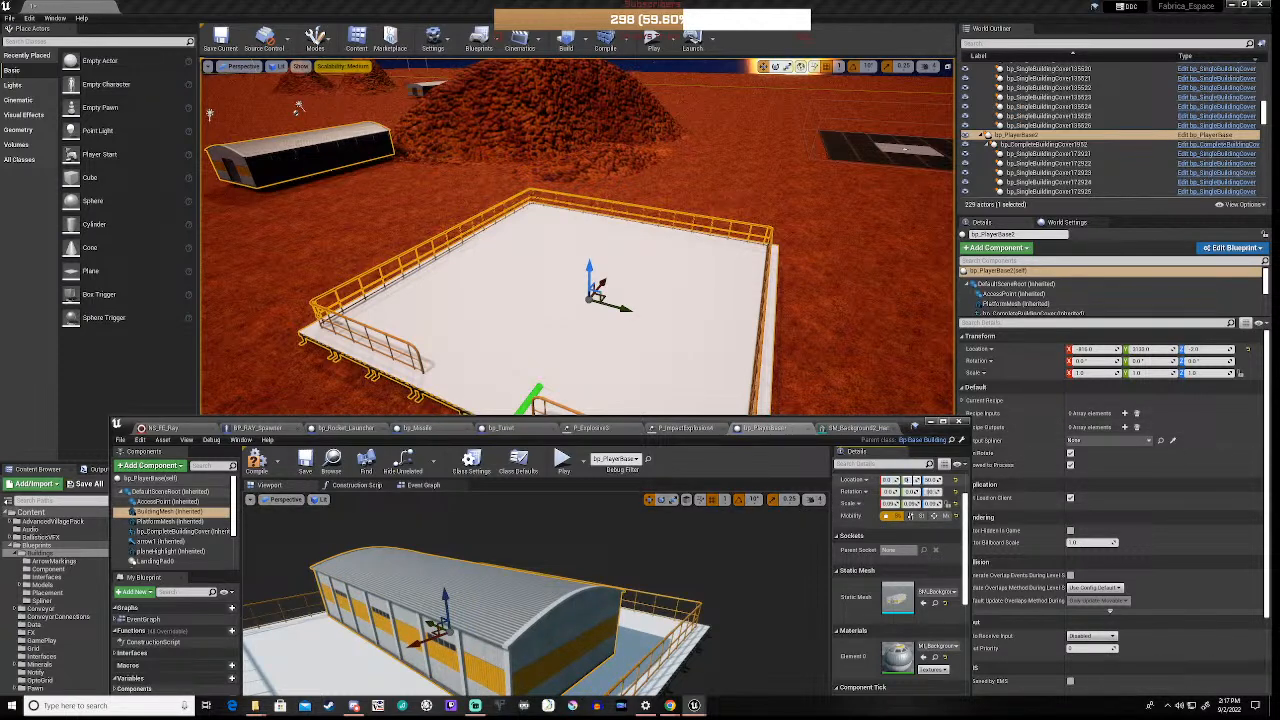
key("Return")
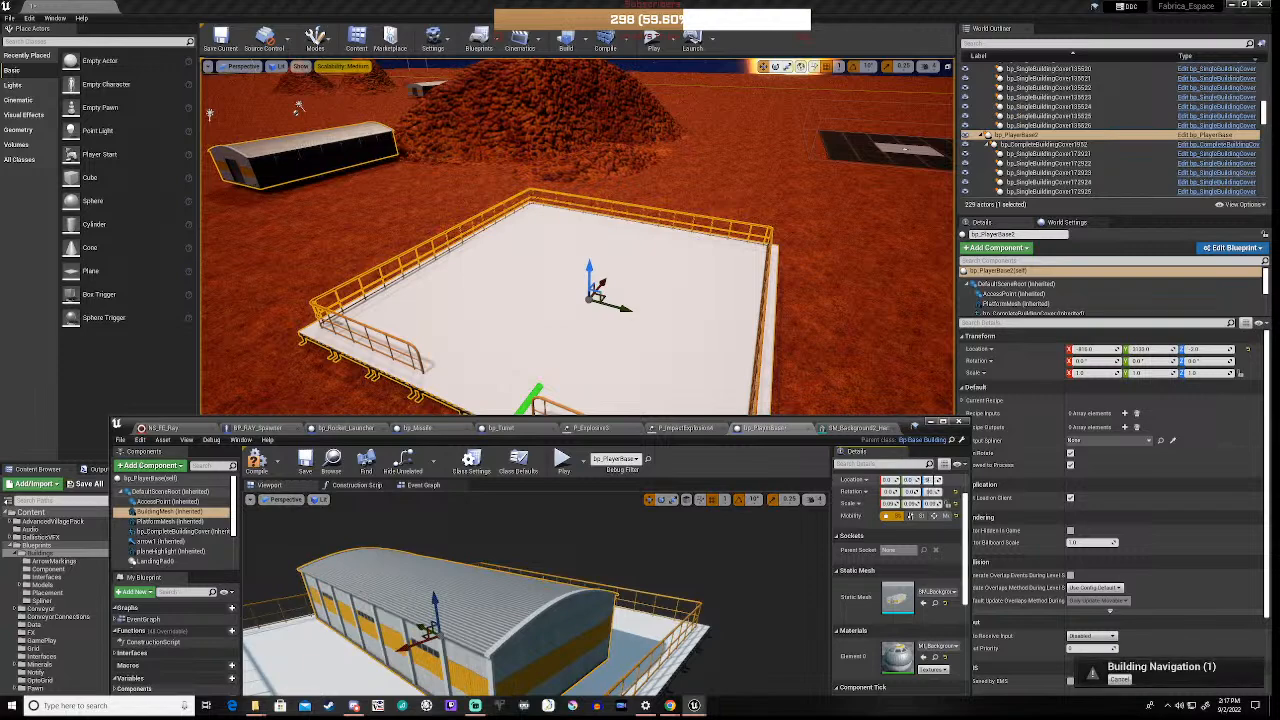
right_click_drag(604, 388, 415, 384)
right_click_drag(897, 116, 882, 170)
key("s")
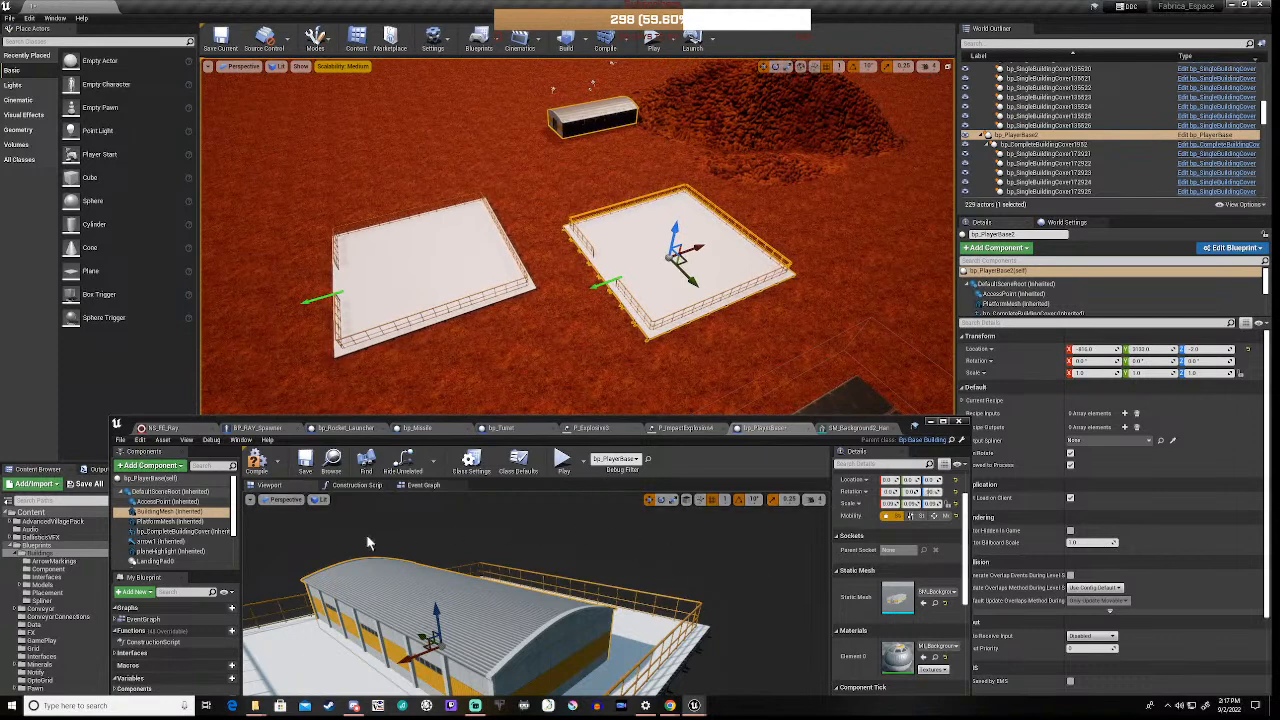
Delete both bp_PlayerBase buildings placed in the level
left_click(165, 512)
key("Delete")
key("ctrl+z")
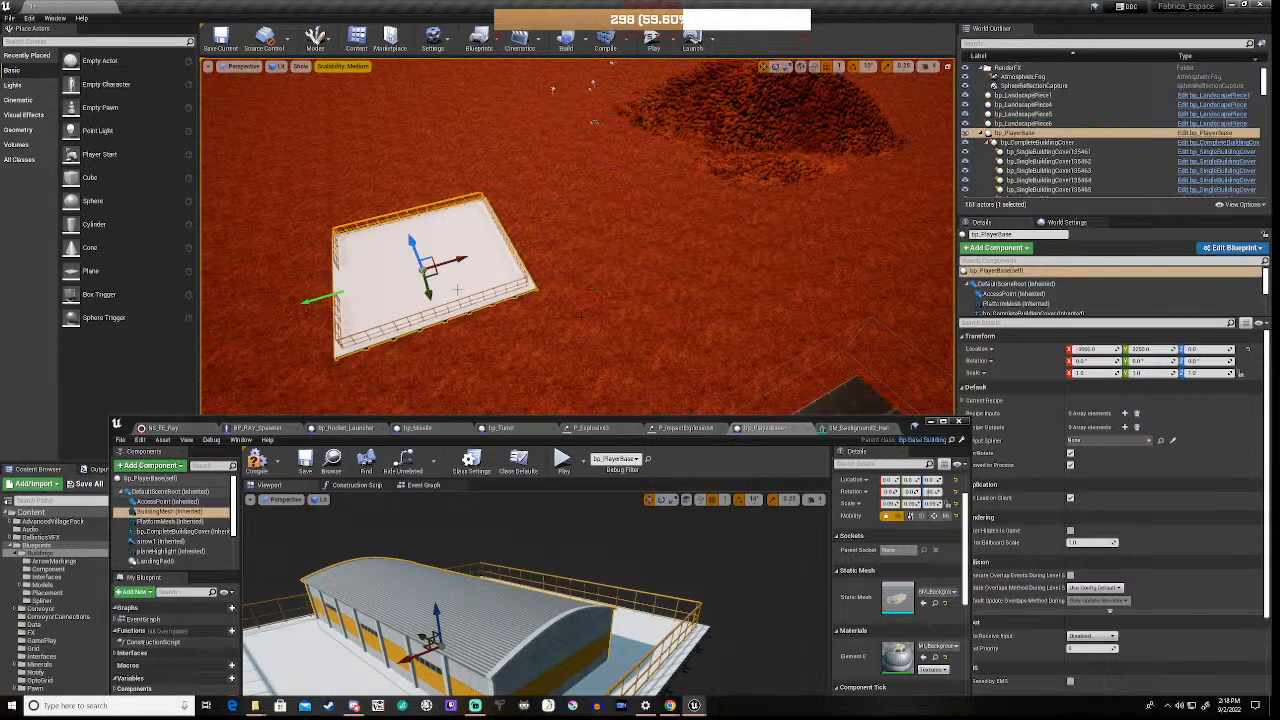
key("Delete")
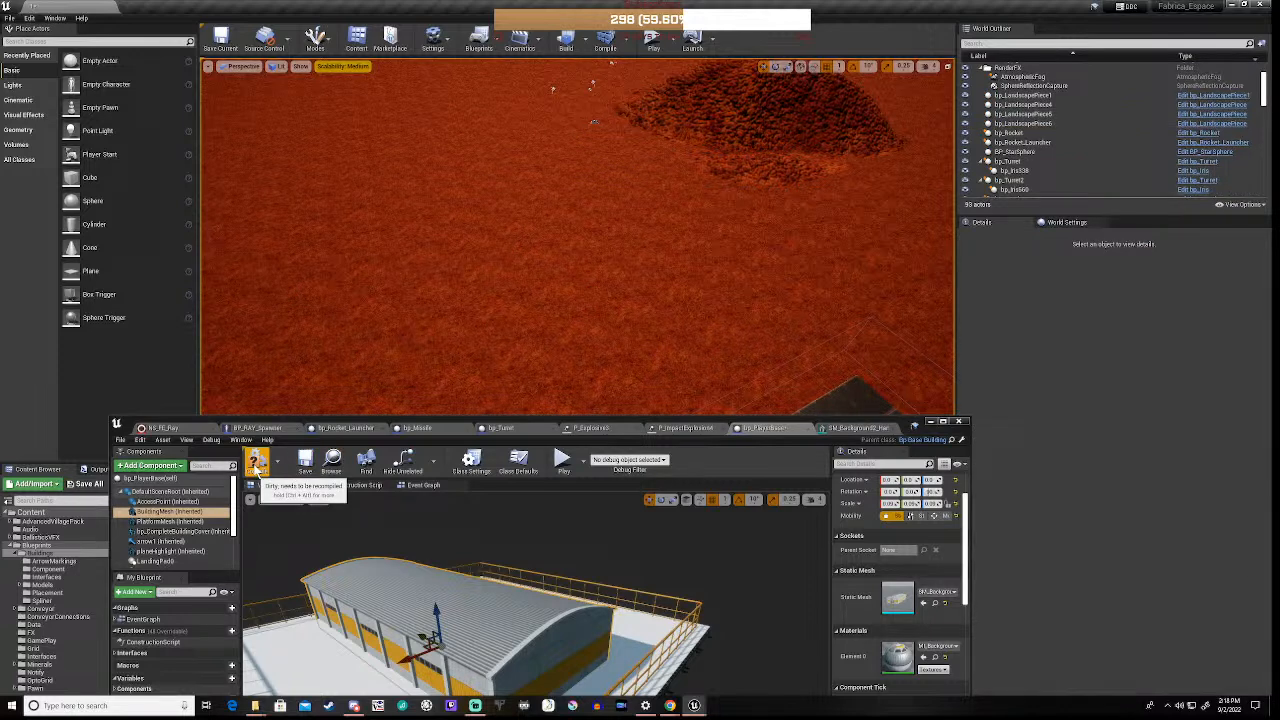
Compile the bp_PlayerBase blueprint and place a fresh instance of it in the level
left_click(257, 463)
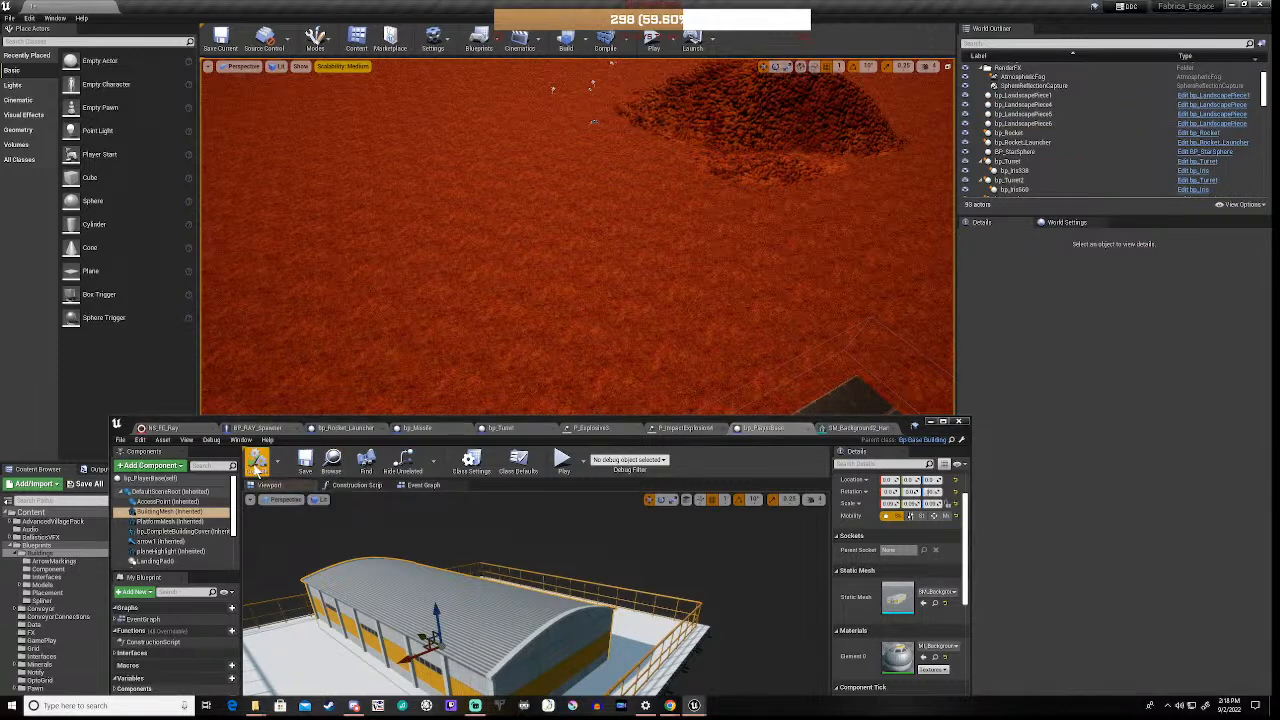
left_click_drag(478, 418, 641, 637)
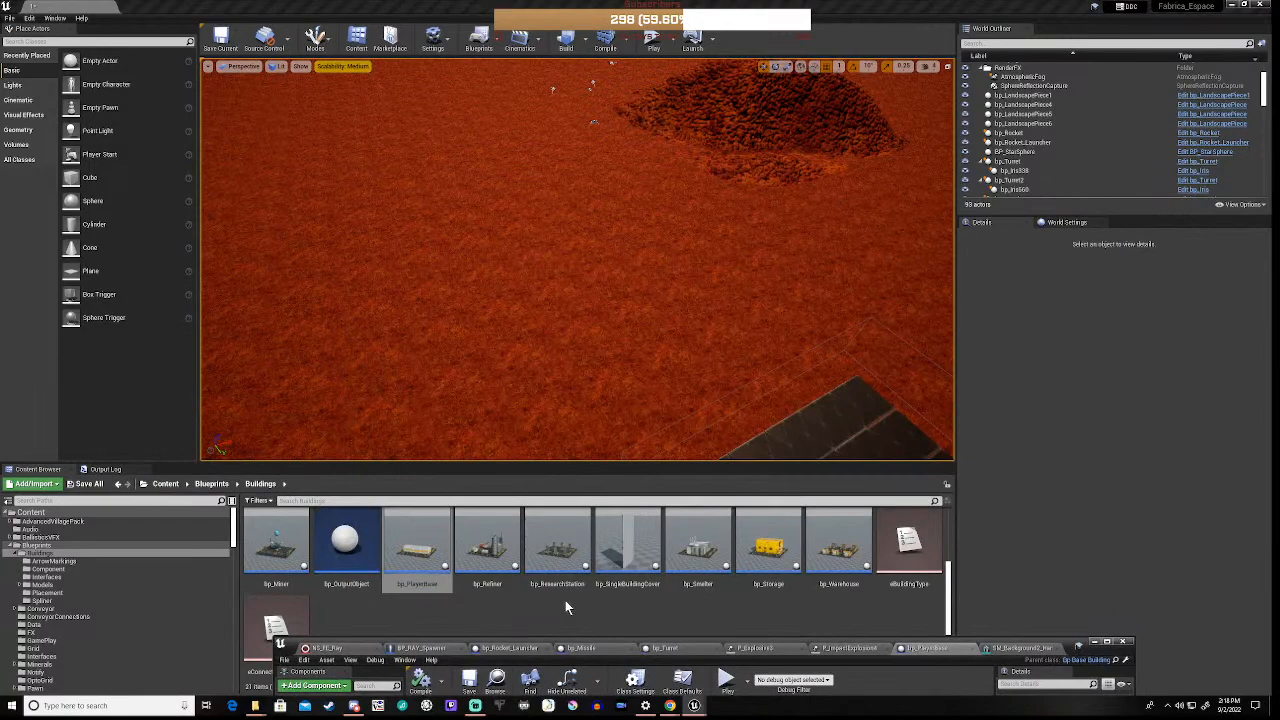
left_click_drag(417, 548, 453, 228)
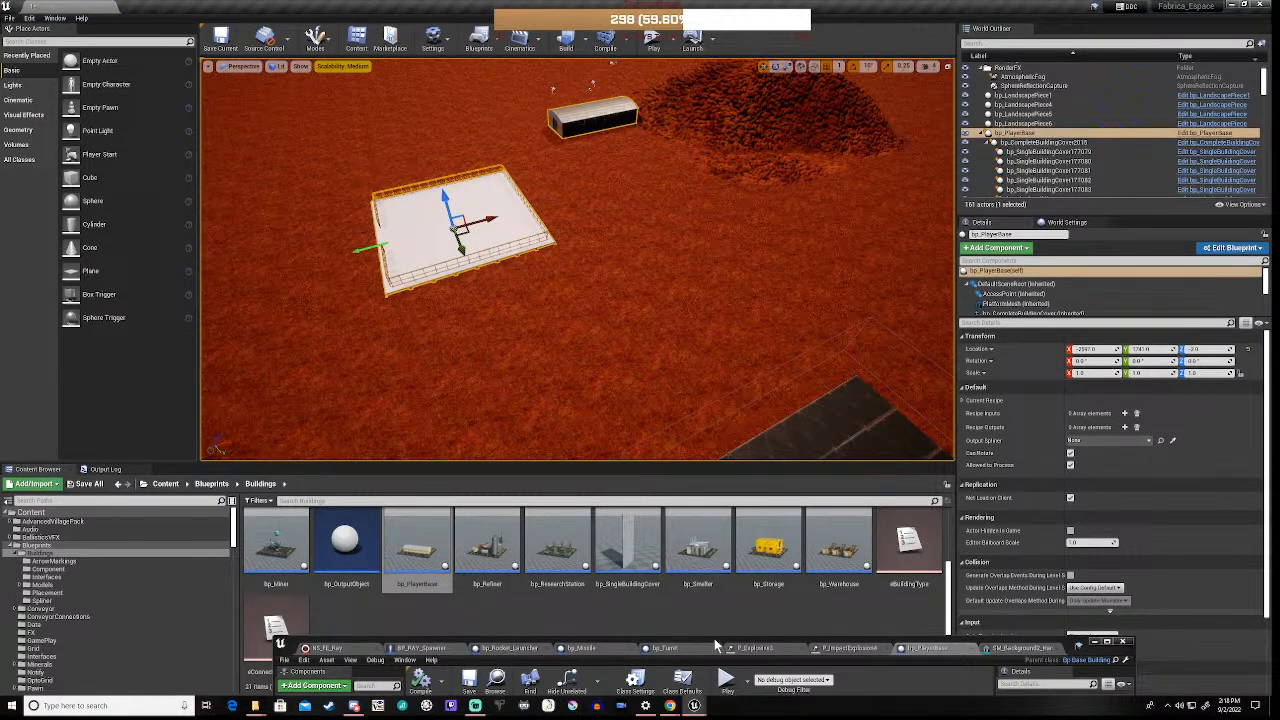
Compare the details of the BuildingMesh and PlatformMesh components in the bp_PlayerBase blueprint
left_click_drag(714, 638, 737, 249)
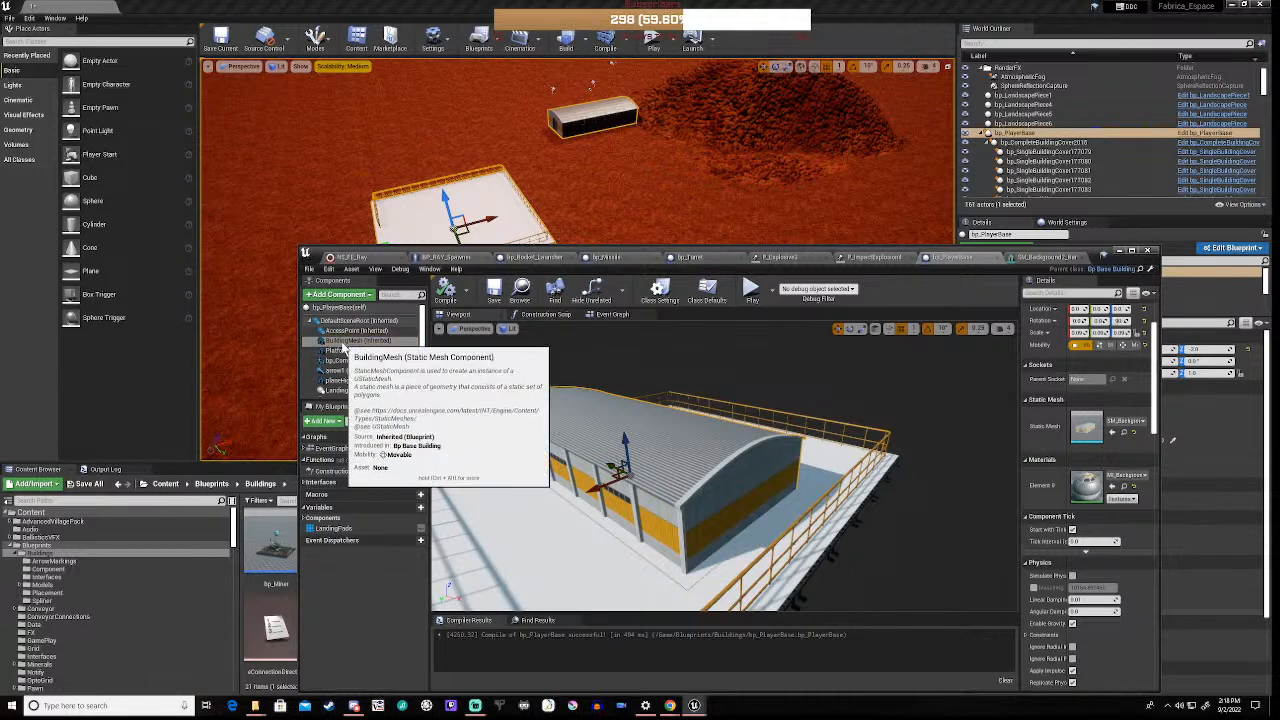
left_click(345, 351)
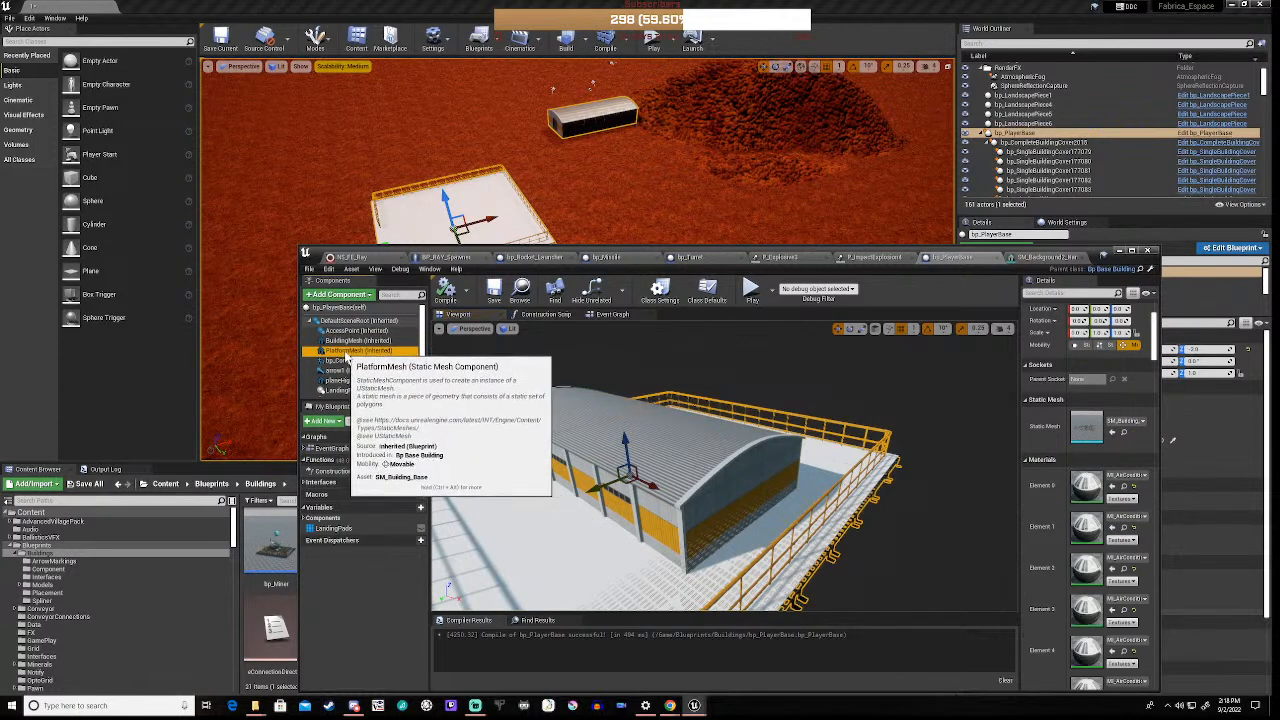
left_click_drag(345, 355, 352, 342)
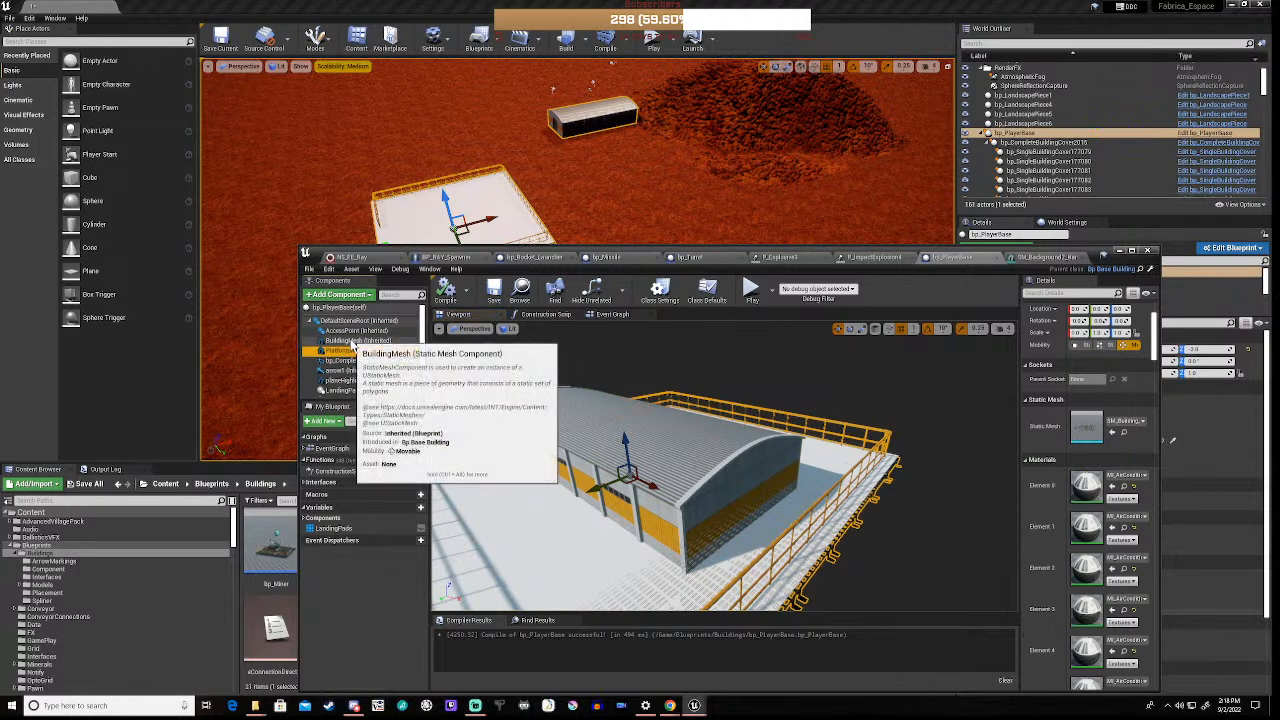
Examine bp_PlayerBase's Event Graph, Construction Script and bp_CompleteBuildingCover component for anything that offsets the hangar
left_click(612, 315)
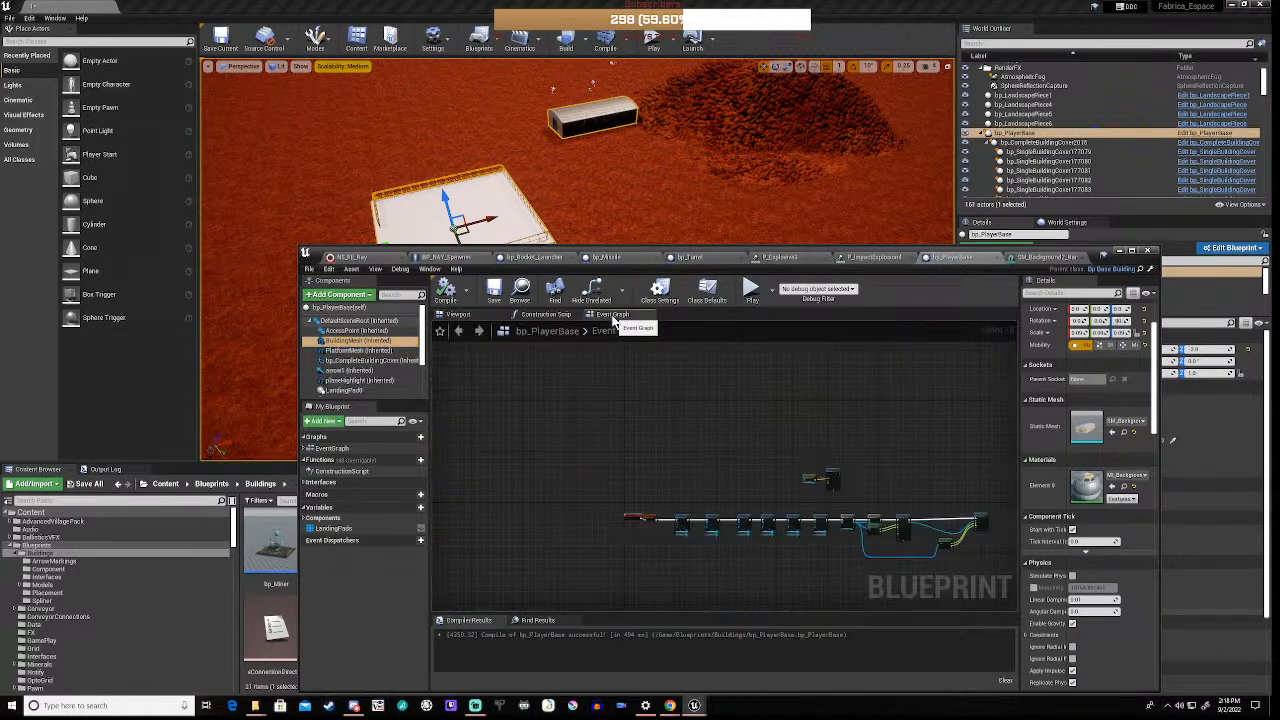
scroll(836, 501, "up", 8)
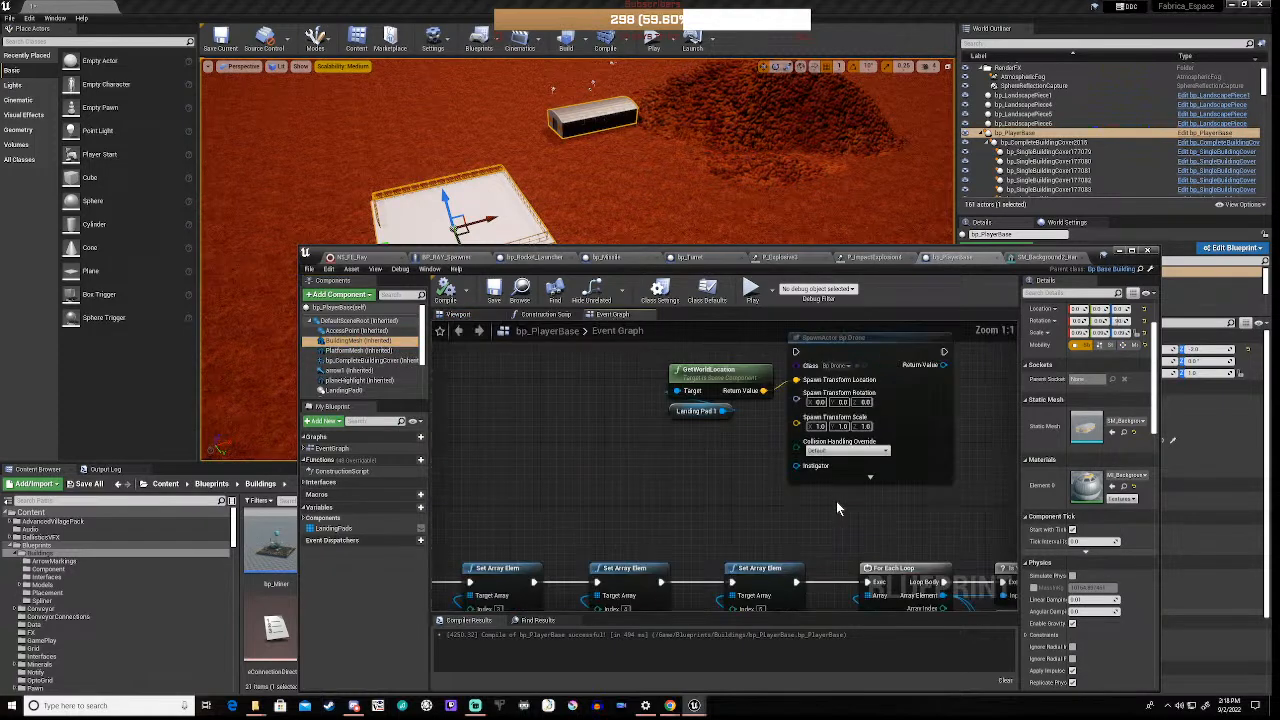
right_click_drag(915, 527, 536, 458)
scroll(532, 391, "down", 7)
left_click(532, 316)
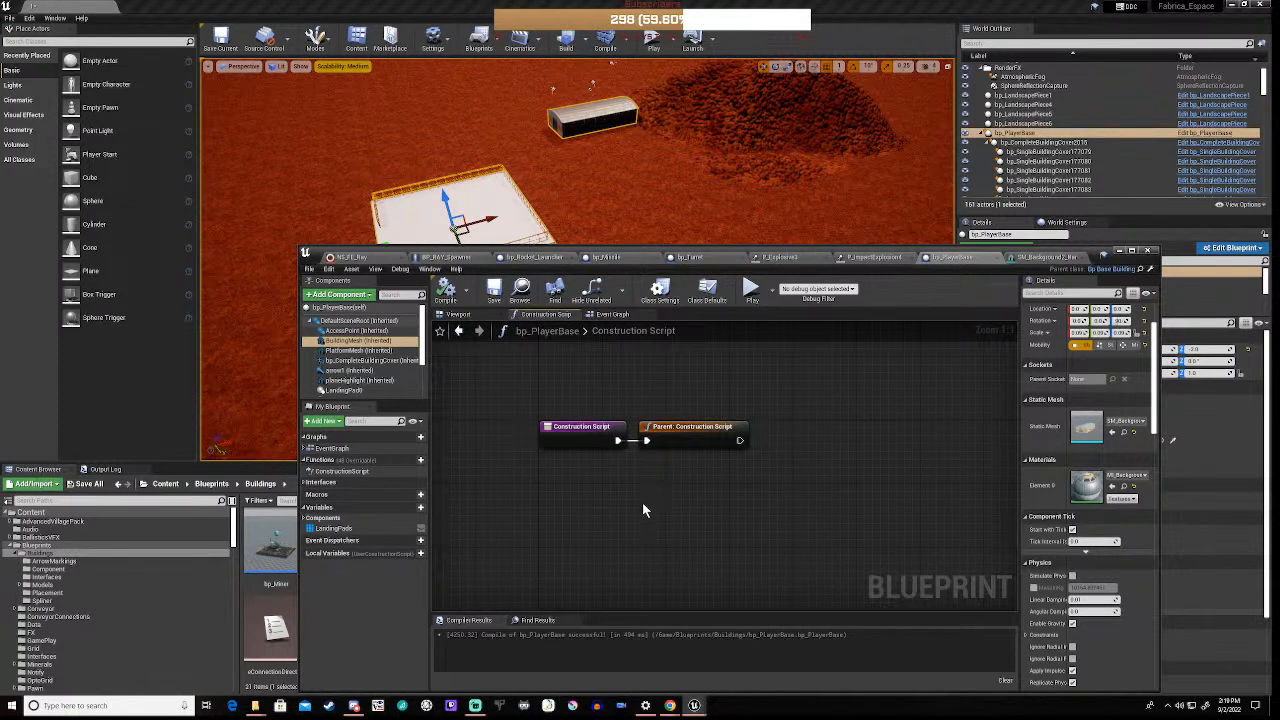
left_click(372, 363)
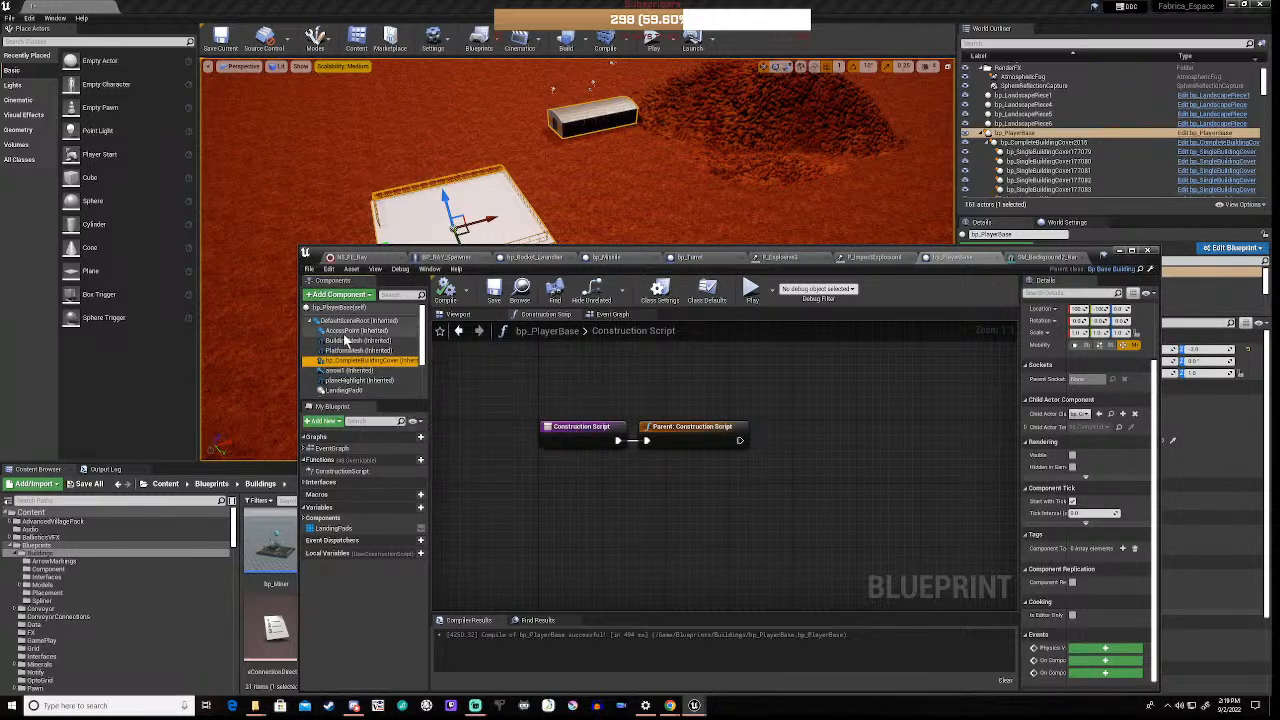
Shift the BuildingMesh component's location so the hangar in the level moves onto the edge of the platform
left_click(345, 341)
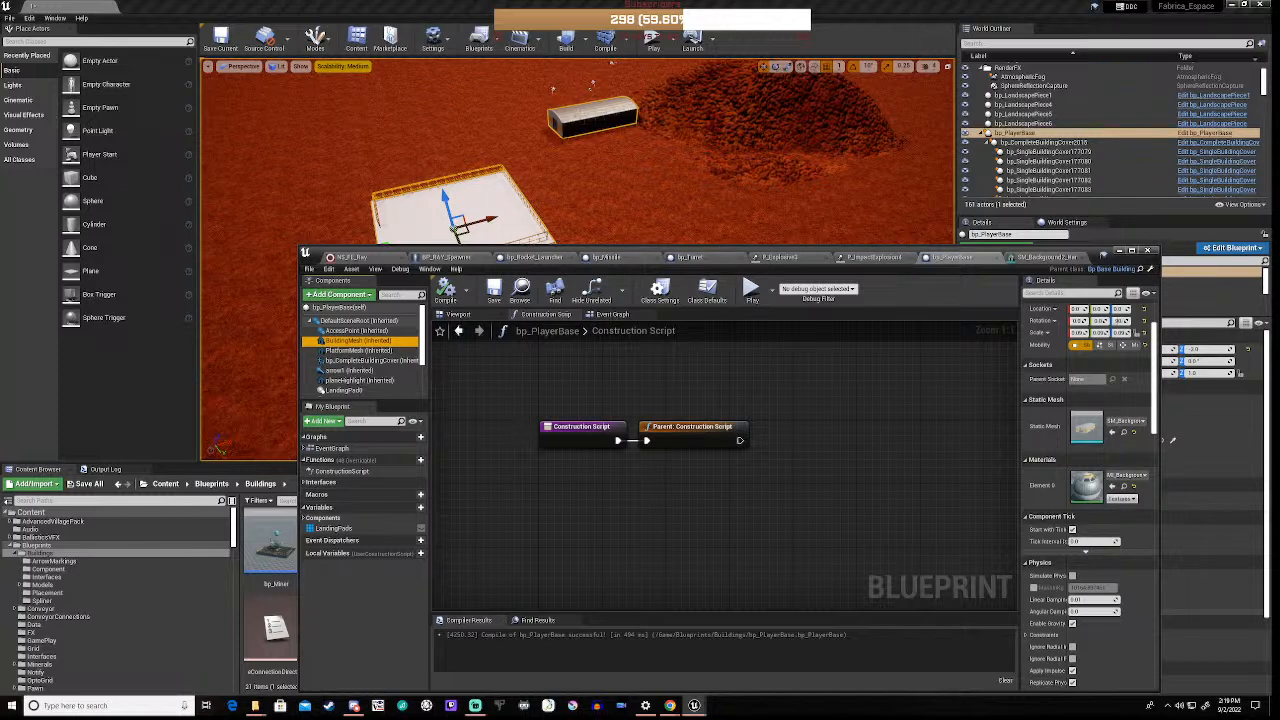
key("f")
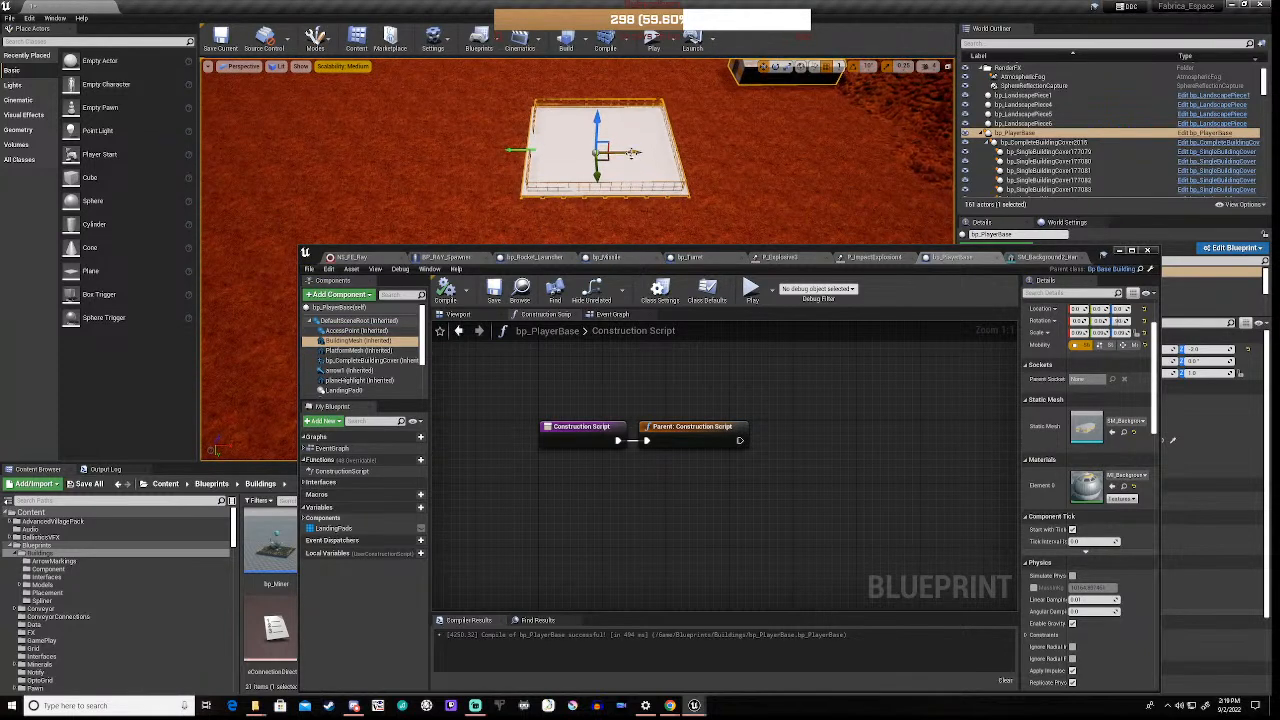
mouse_move(628, 153)
left_mouse_down()
mouse_move(598, 153)
mouse_move(658, 155)
mouse_move(615, 157)
left_mouse_up()
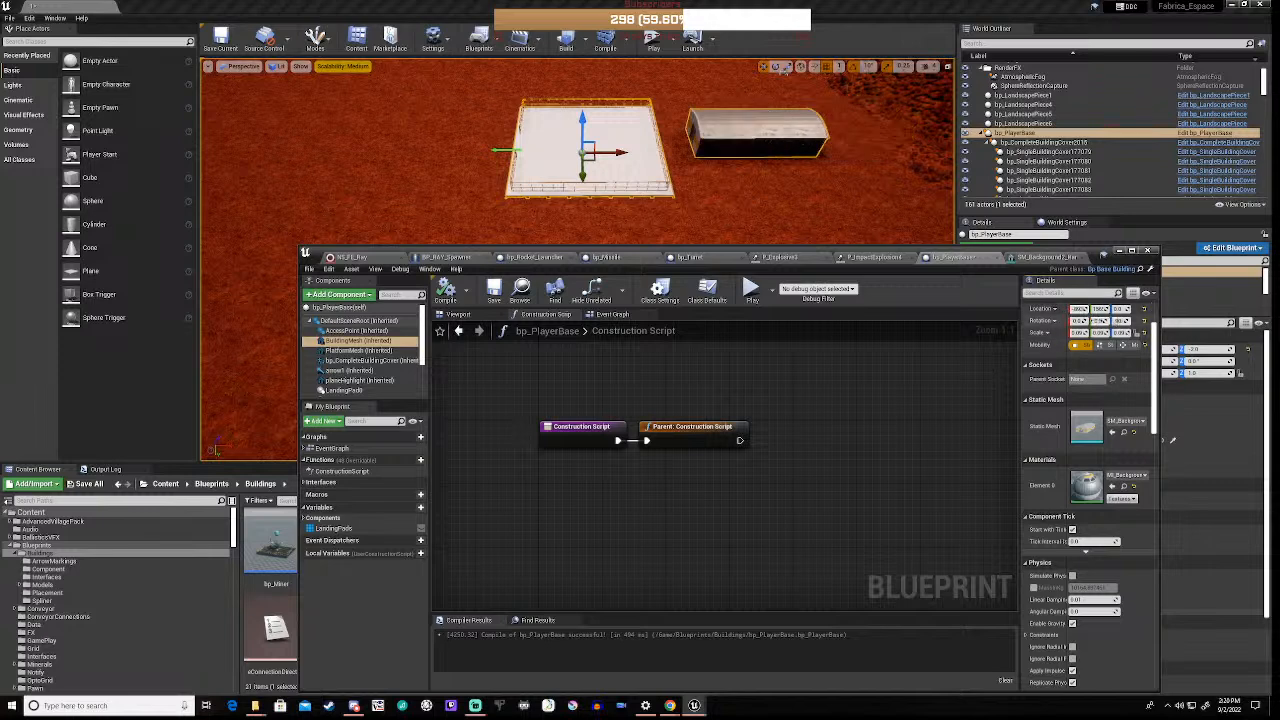
left_click_drag(1079, 310, 808, 333)
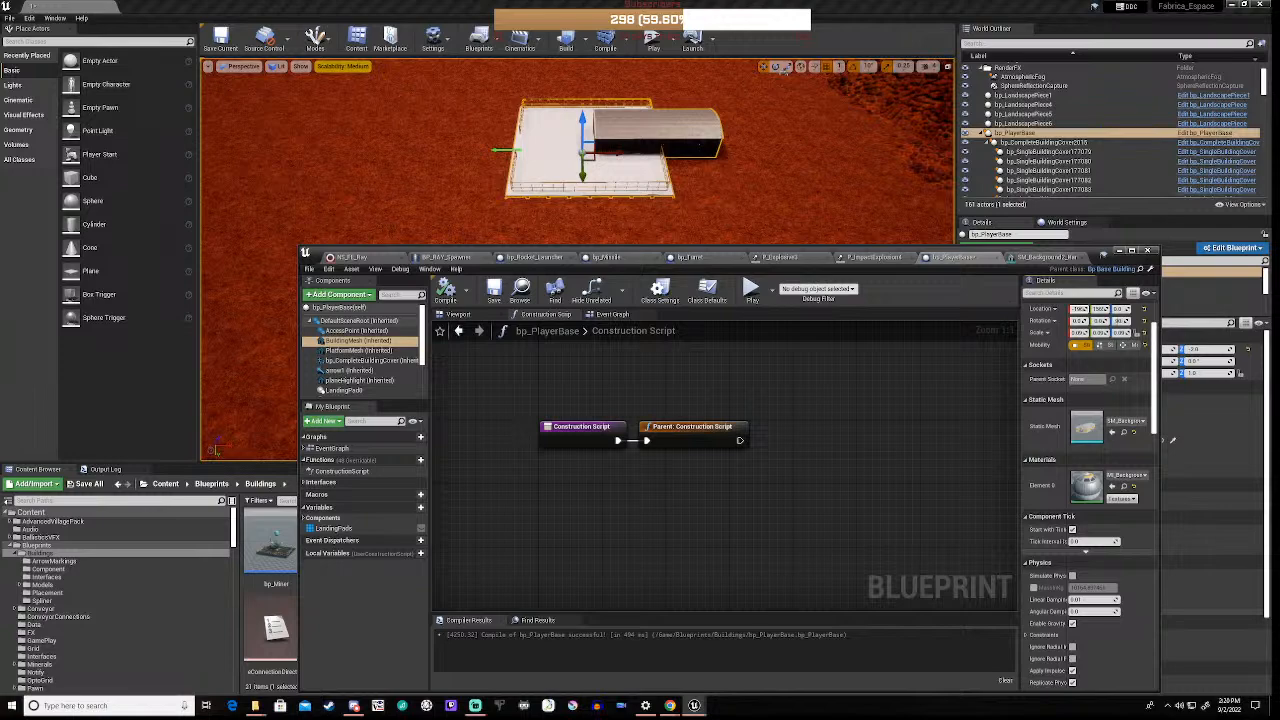
Adjust the BuildingMesh component's X location further until the hangar sits centred across the platform's width
right_click_drag(657, 173, 688, 118)
key("w")
key("w")
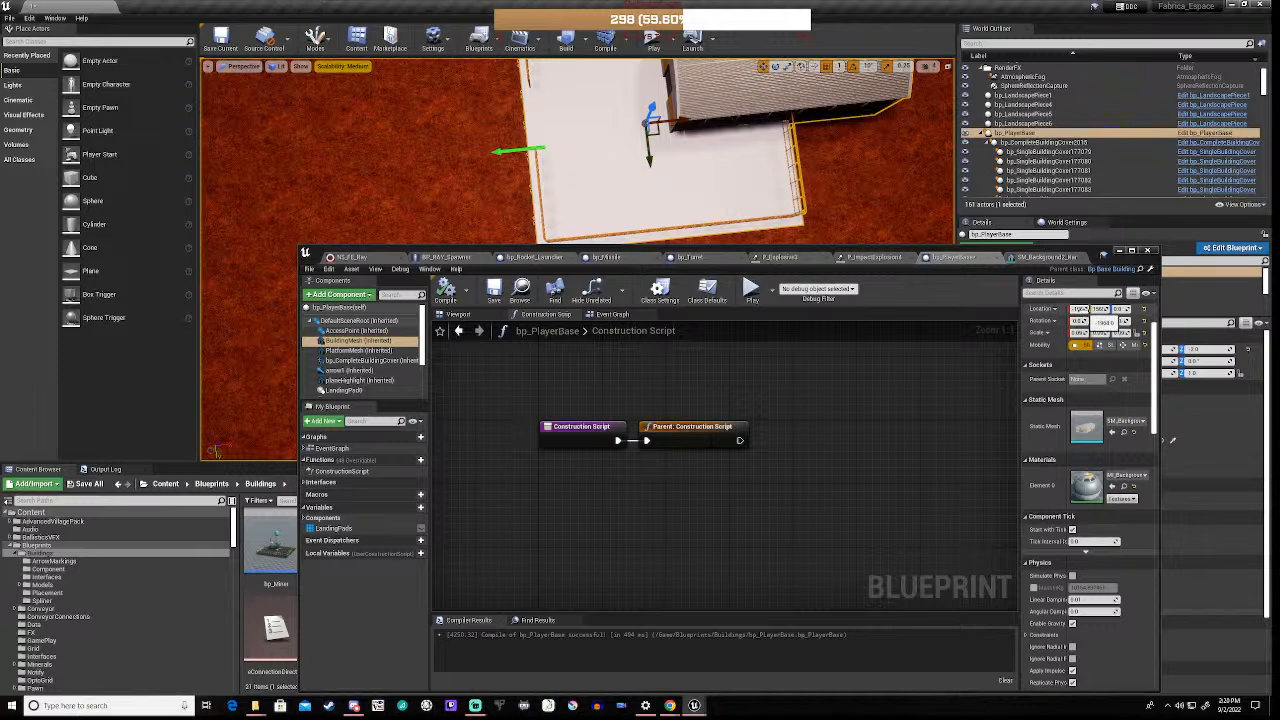
left_click_drag(1080, 309, 1090, 309)
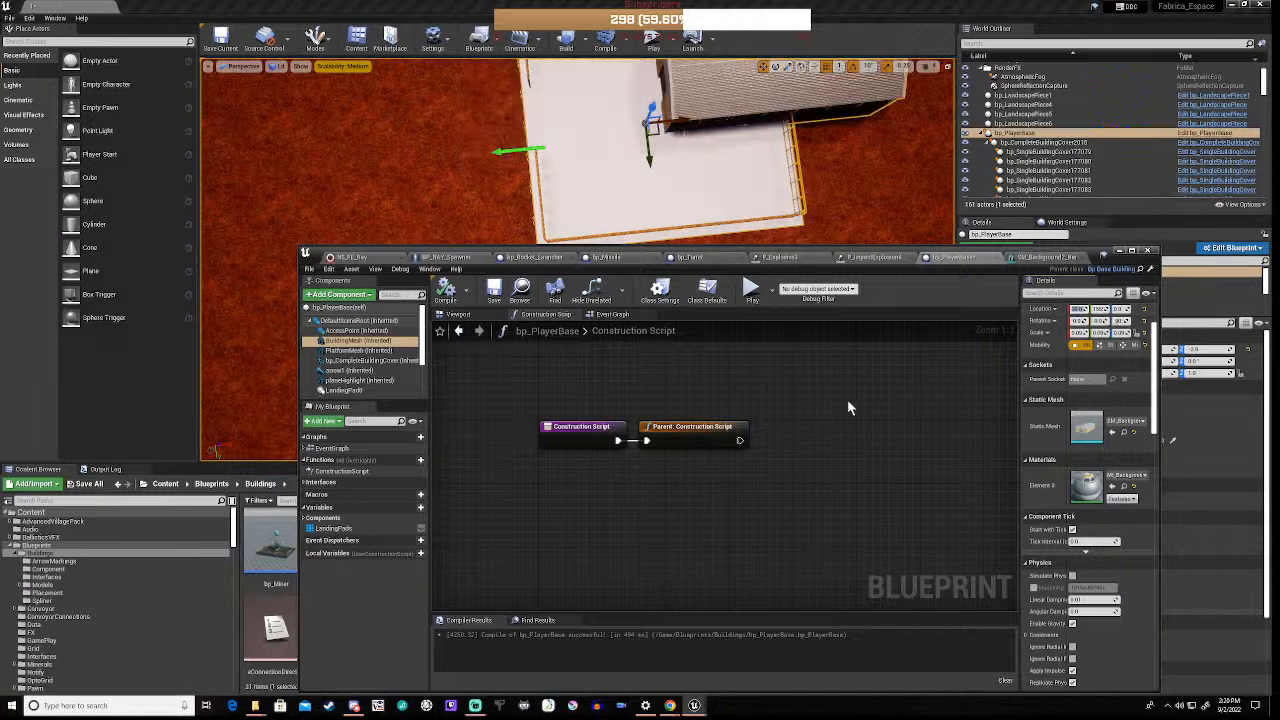
left_click(1078, 310)
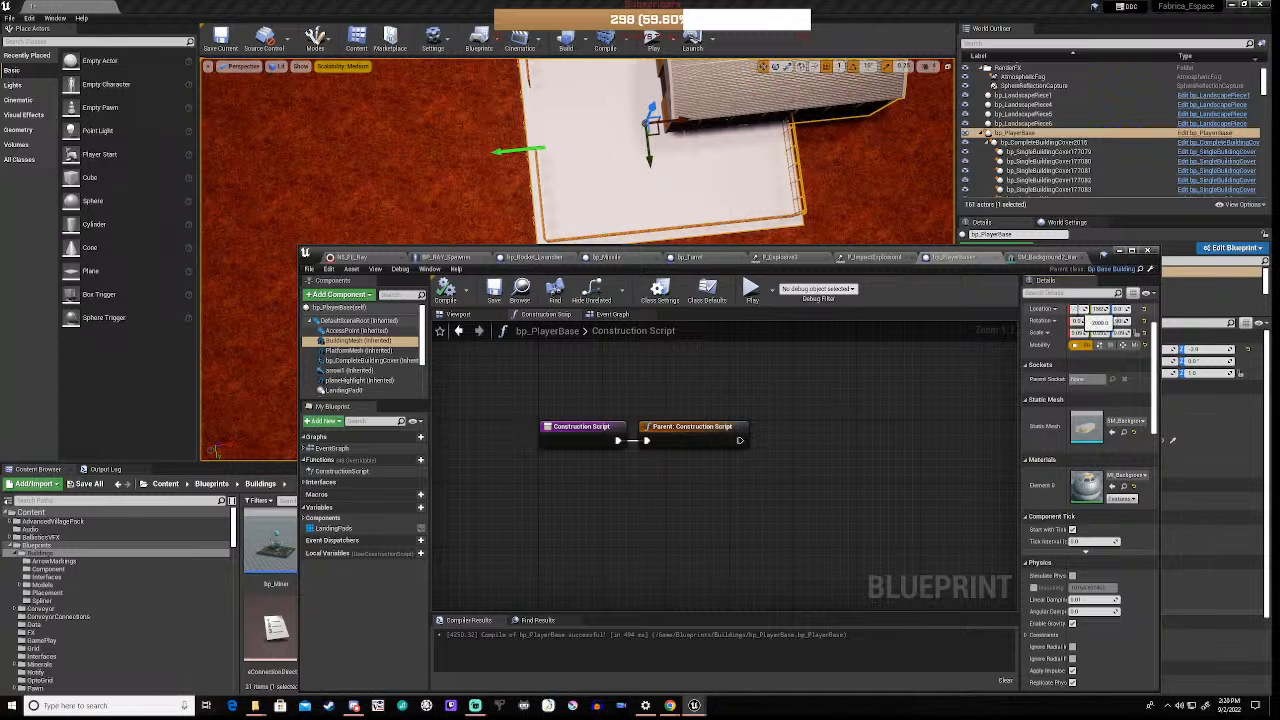
key("Return")
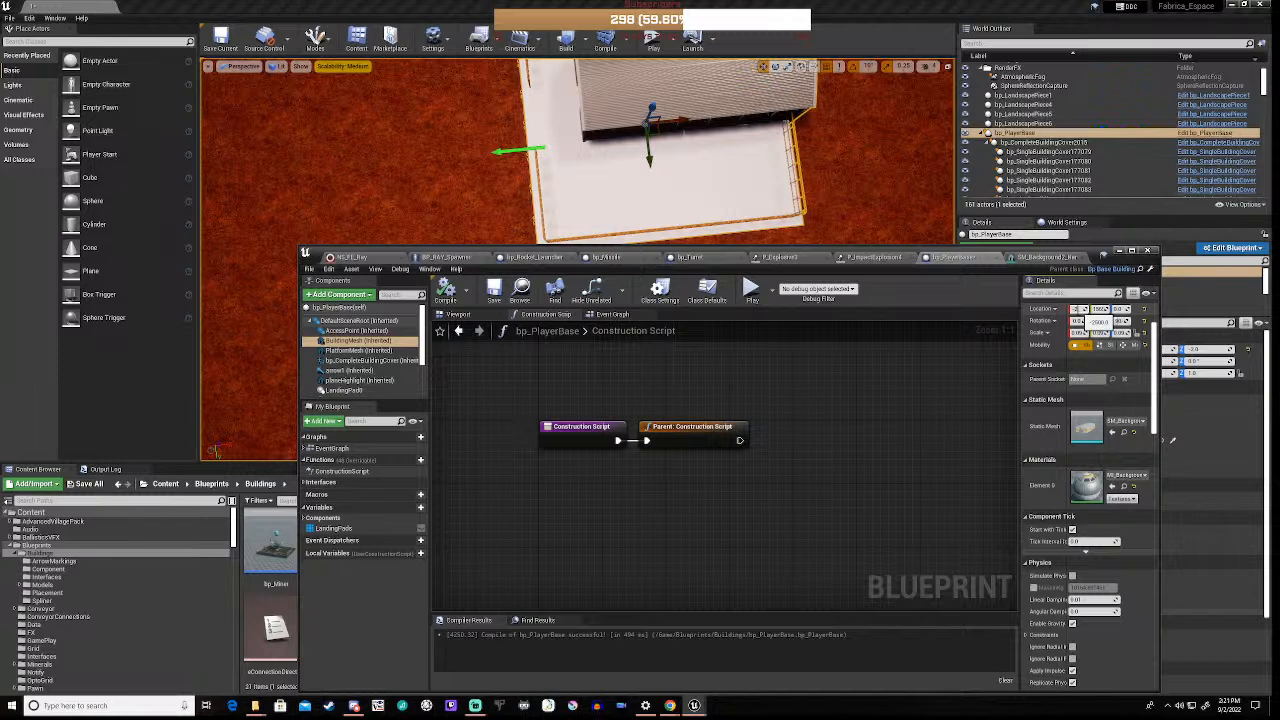
key("Return")
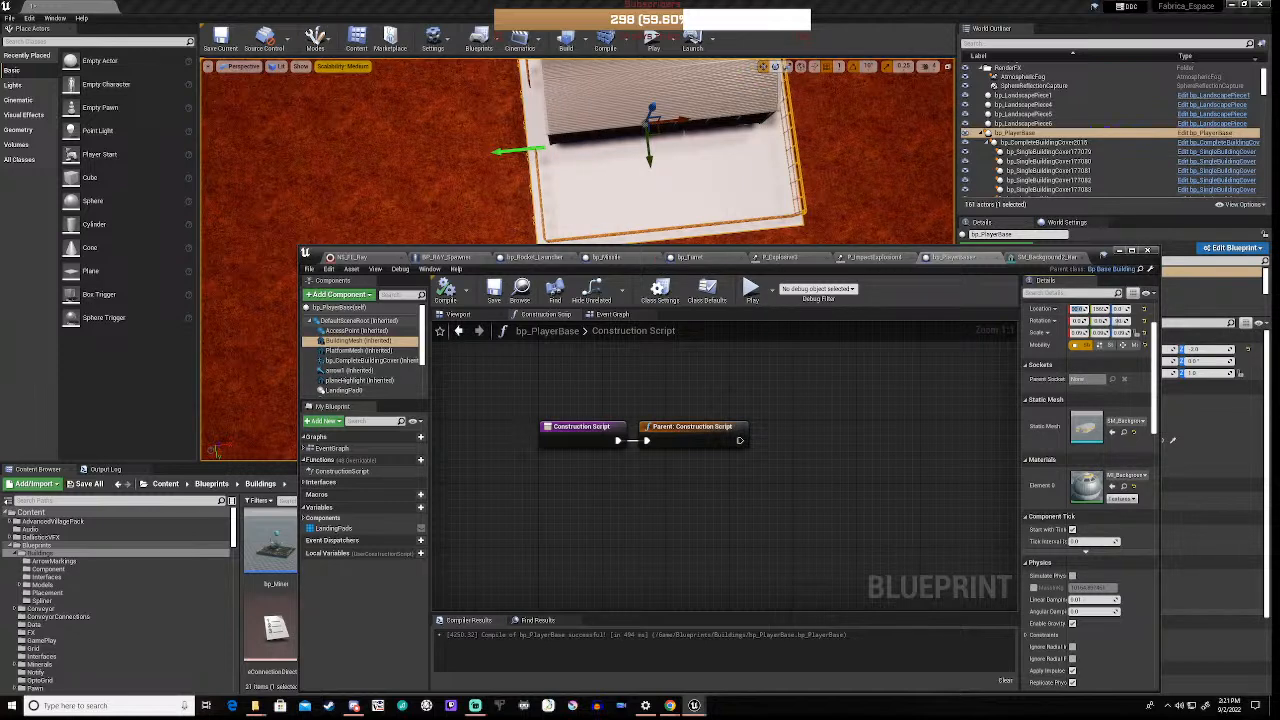
Set the Y location of the BuildingMesh component in bp_PlayerBase to 165
right_click_drag(580, 150, 662, 168)
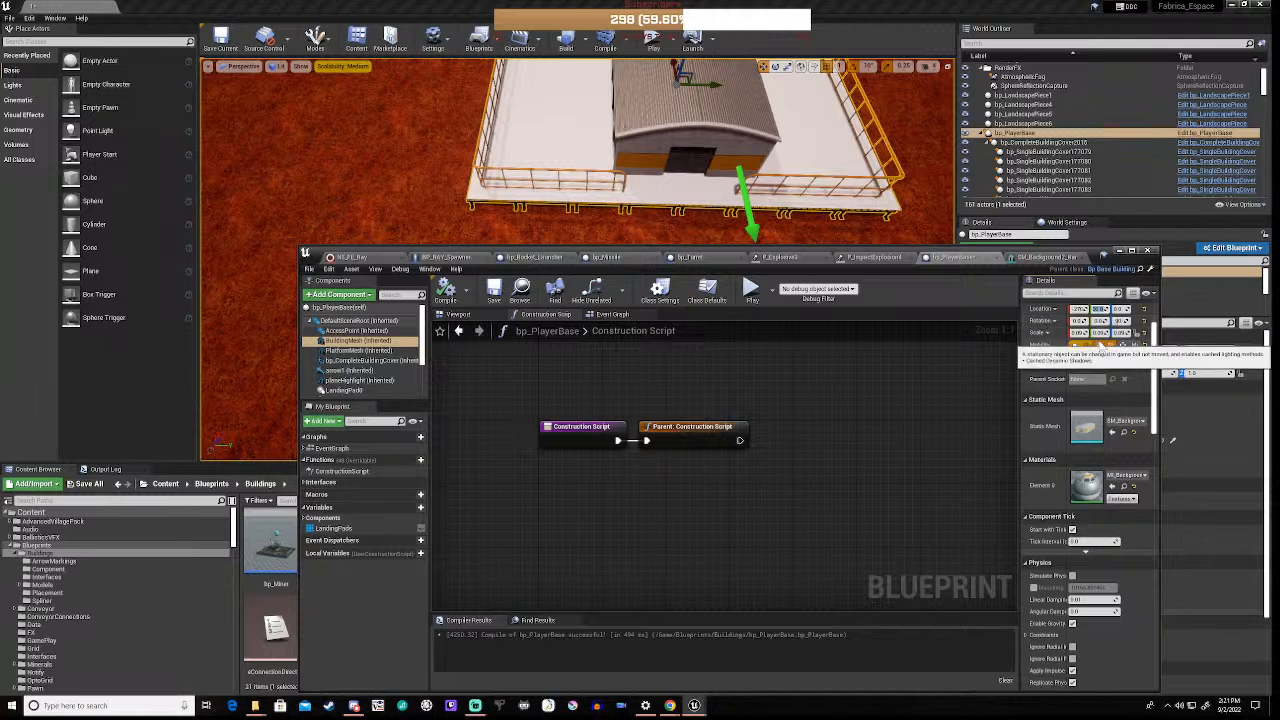
type("165")
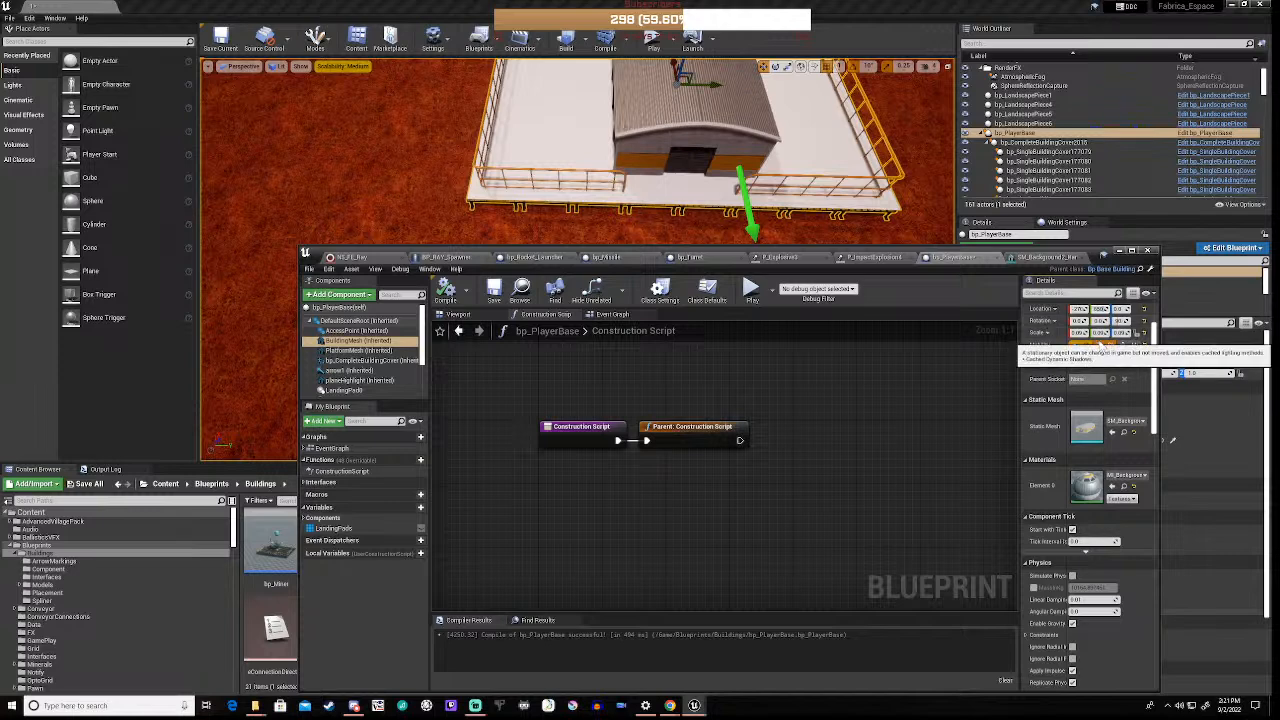
key("Return")
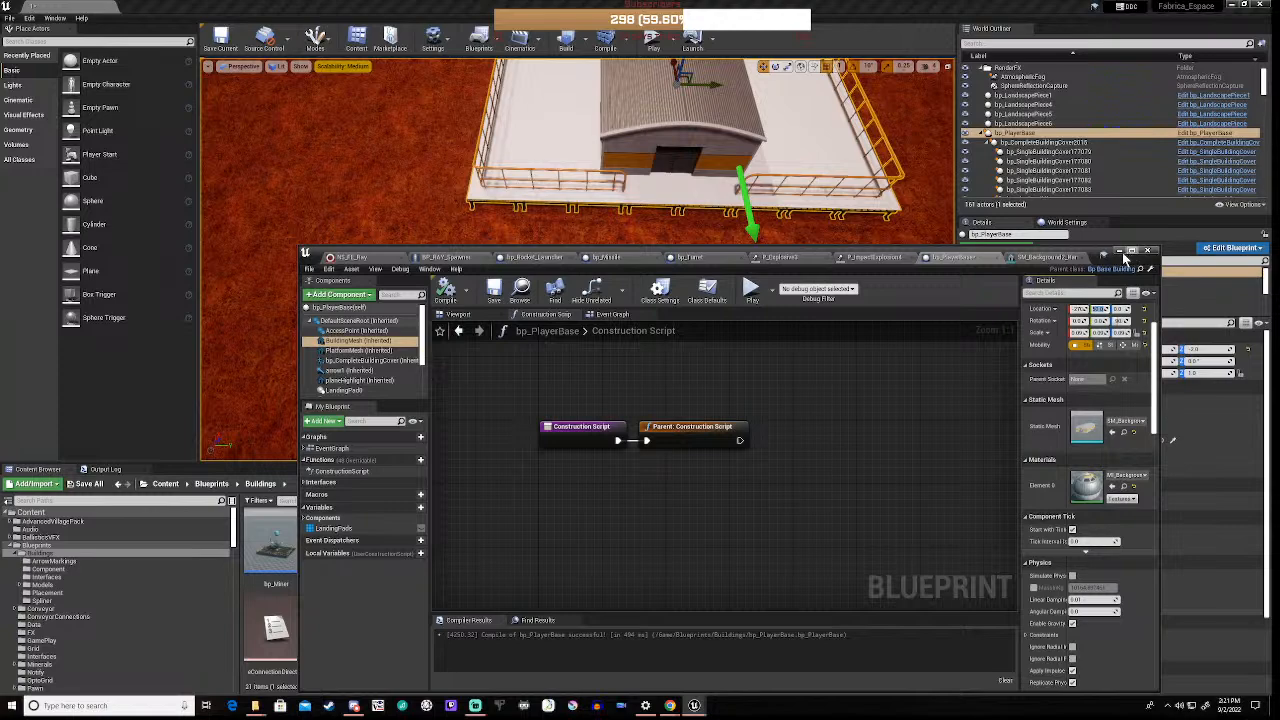
left_click(1120, 256)
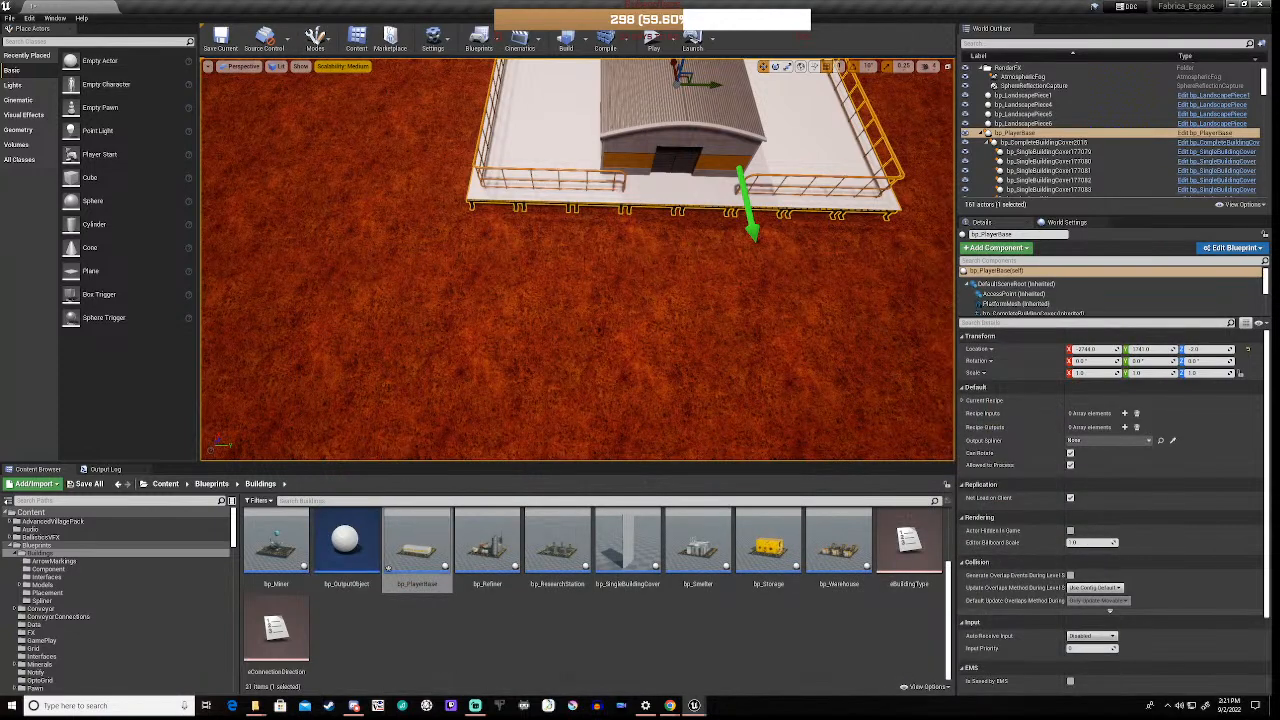
Play the level, fly over to the player base to inspect the hangar on its platform, and end the play session
right_click_drag(578, 280, 790, 250)
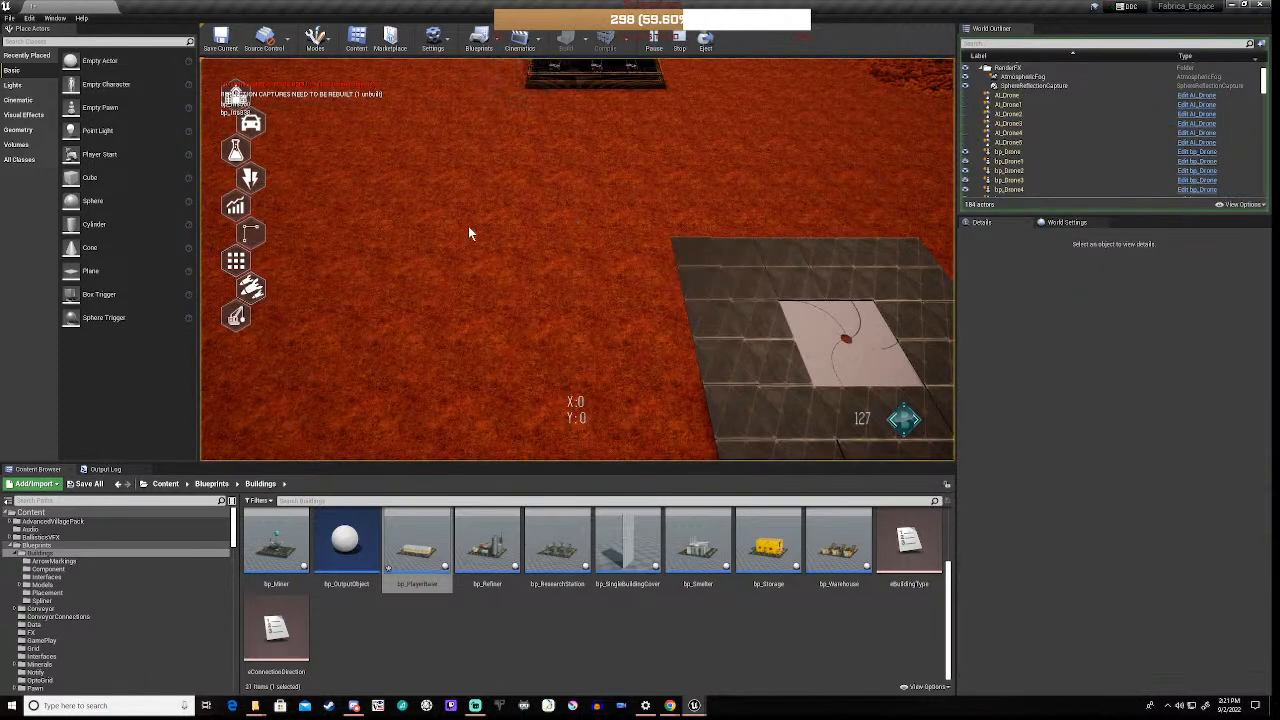
key("w")
key("s")
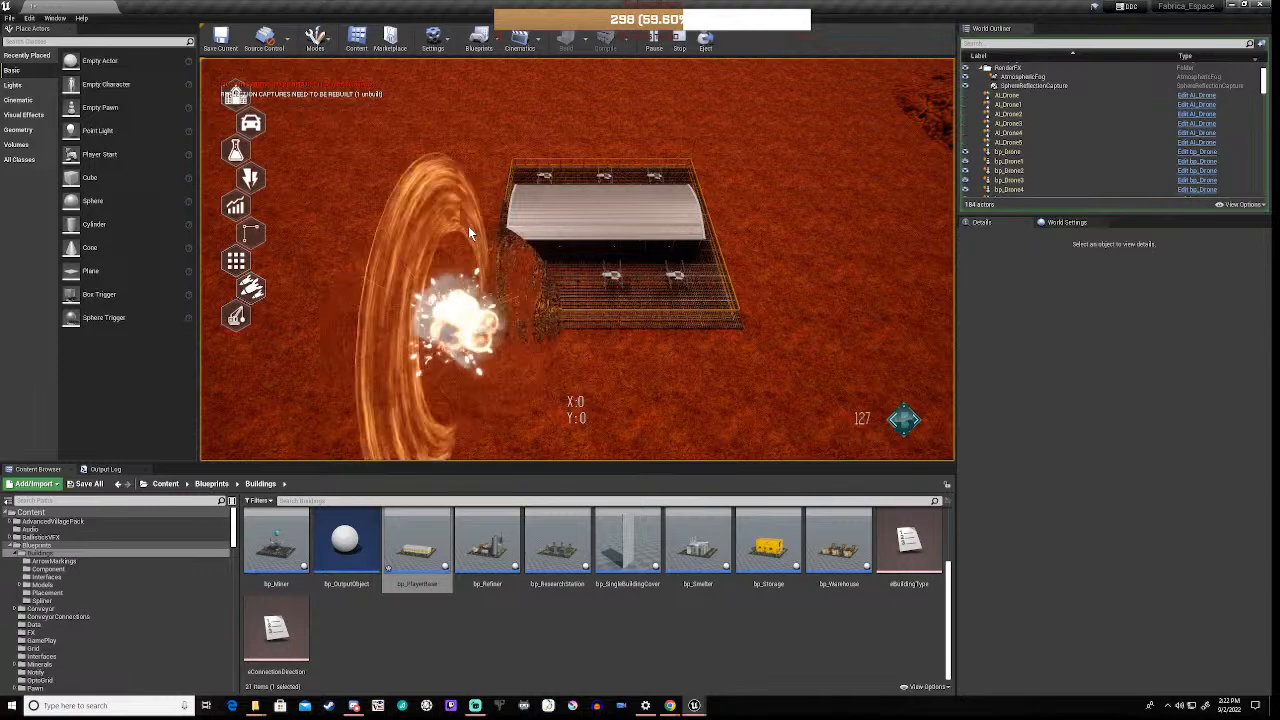
key("s")
key("a")
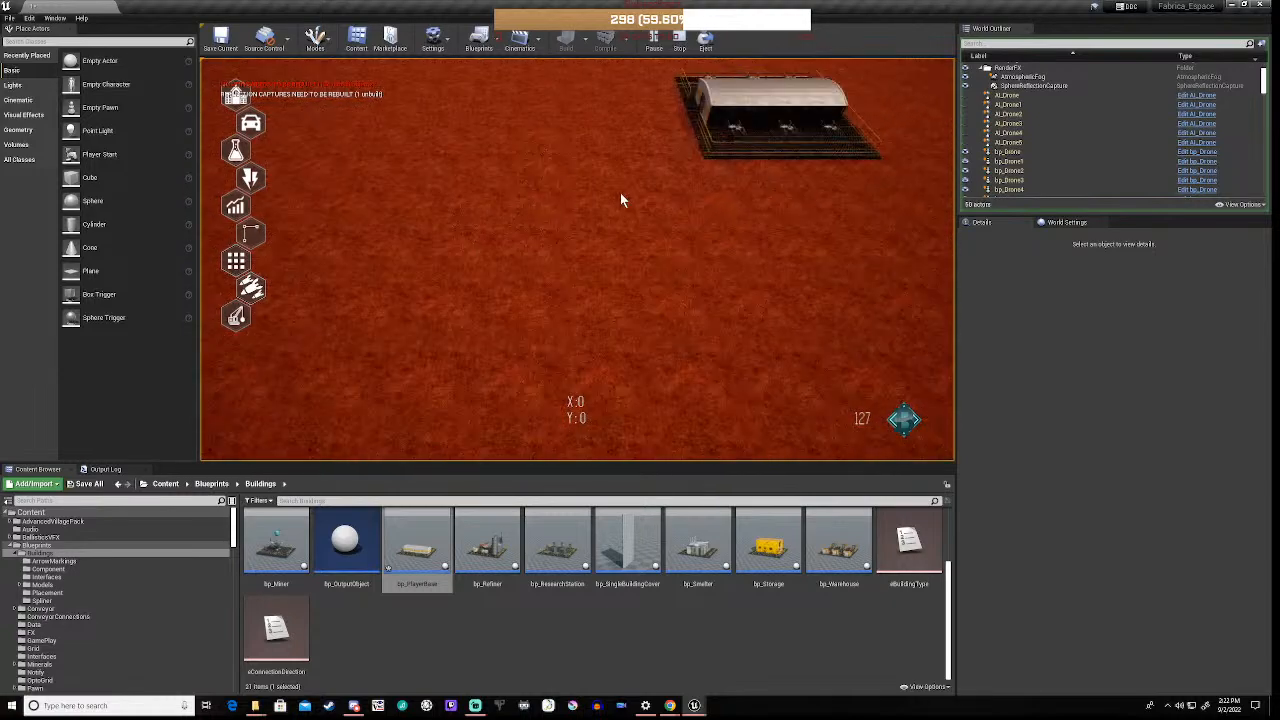
left_click(717, 150)
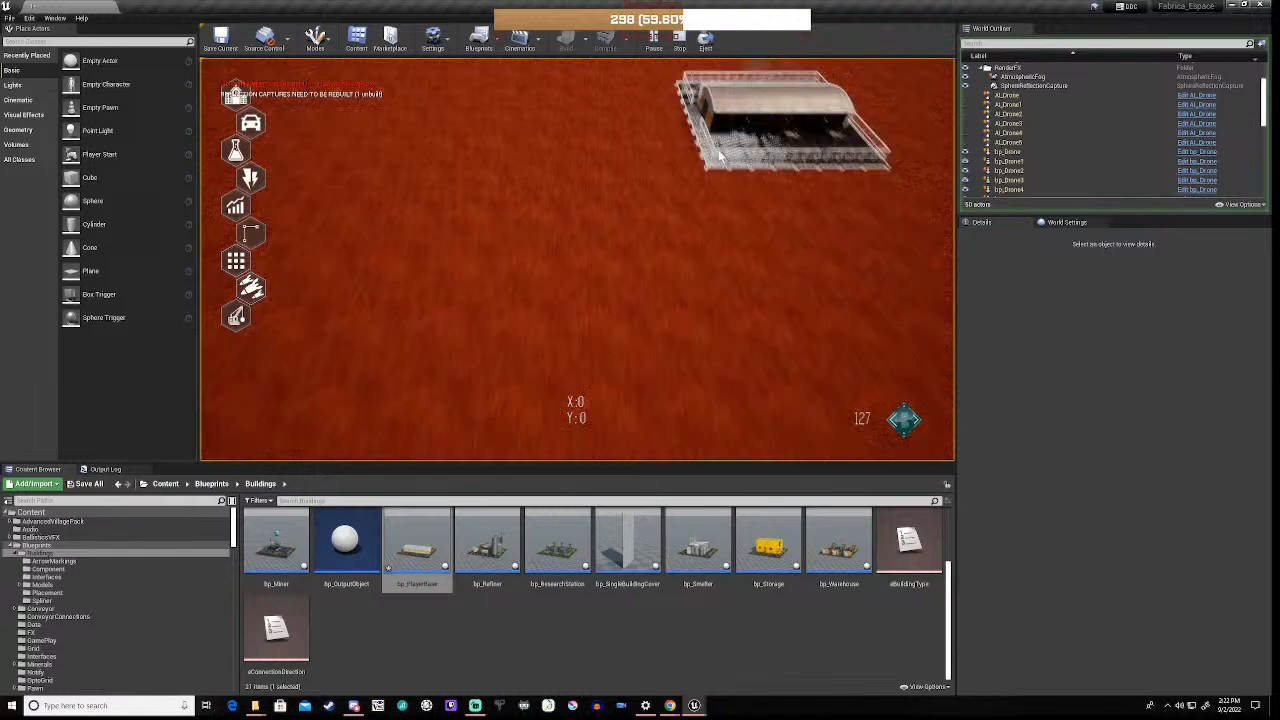
left_click(680, 42)
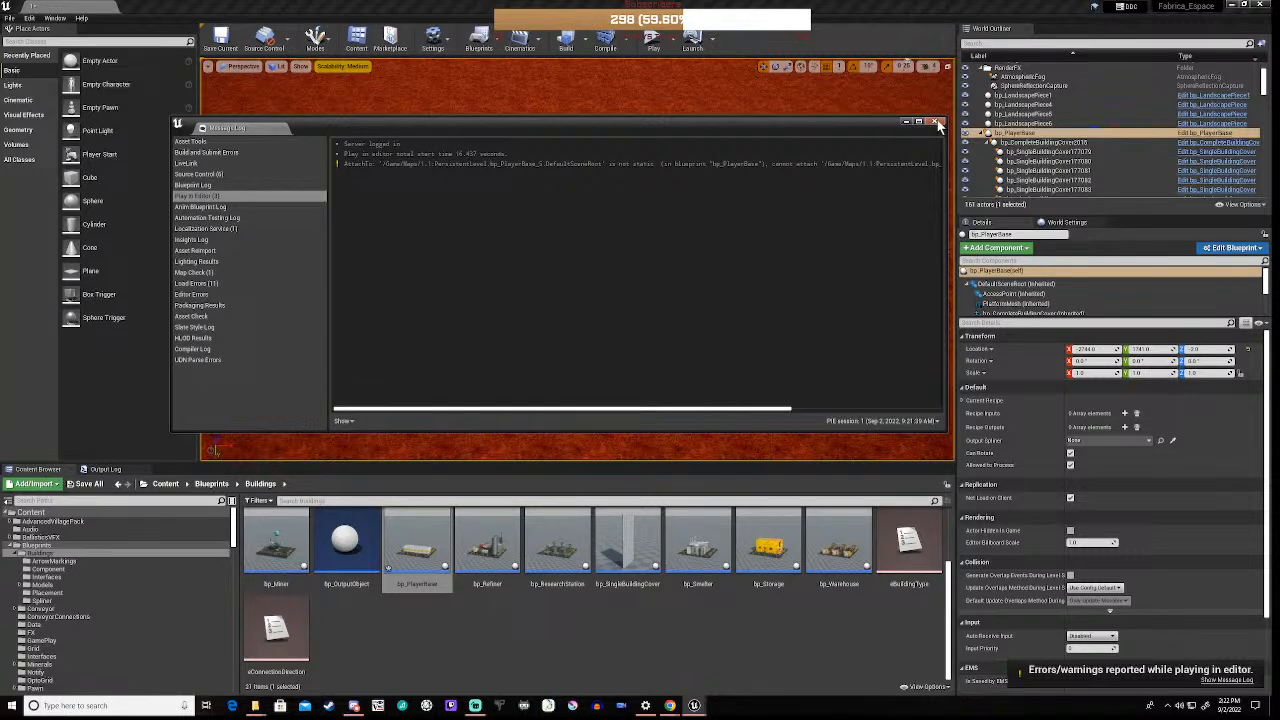
Read the full play-in-editor attachment warning in the message log and close the log
left_click_drag(658, 410, 824, 410)
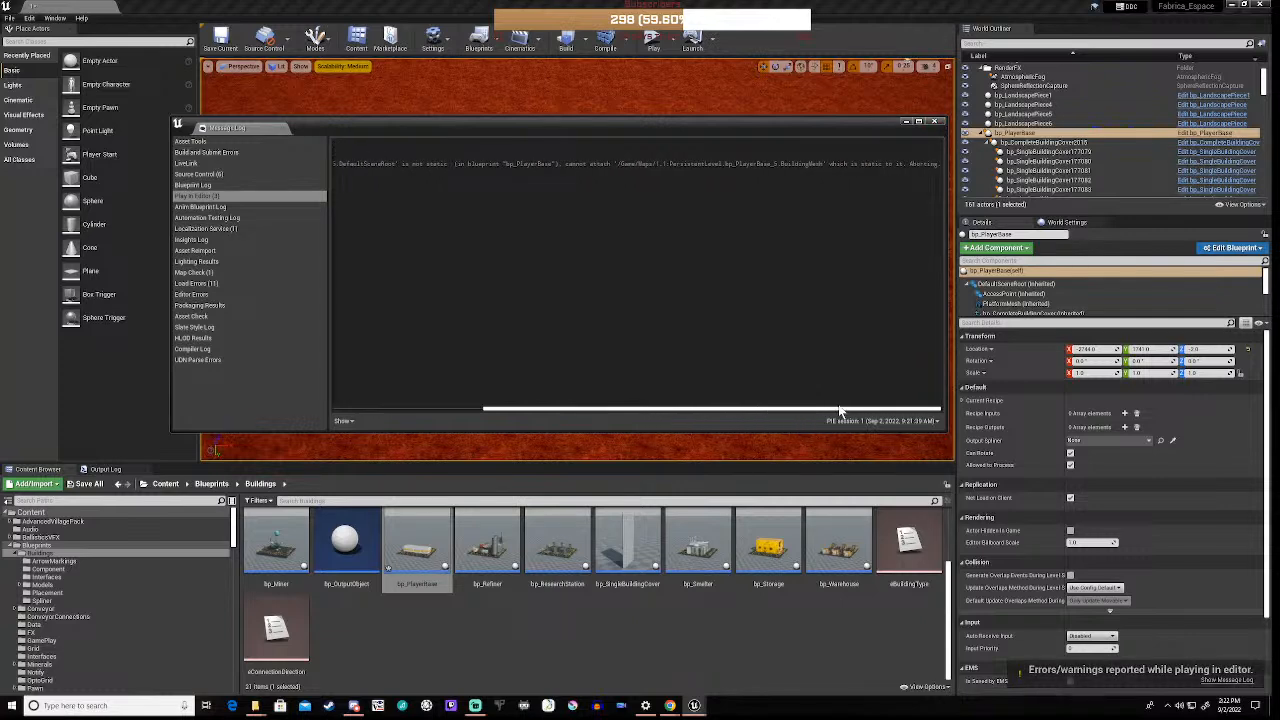
left_click_drag(840, 410, 548, 417)
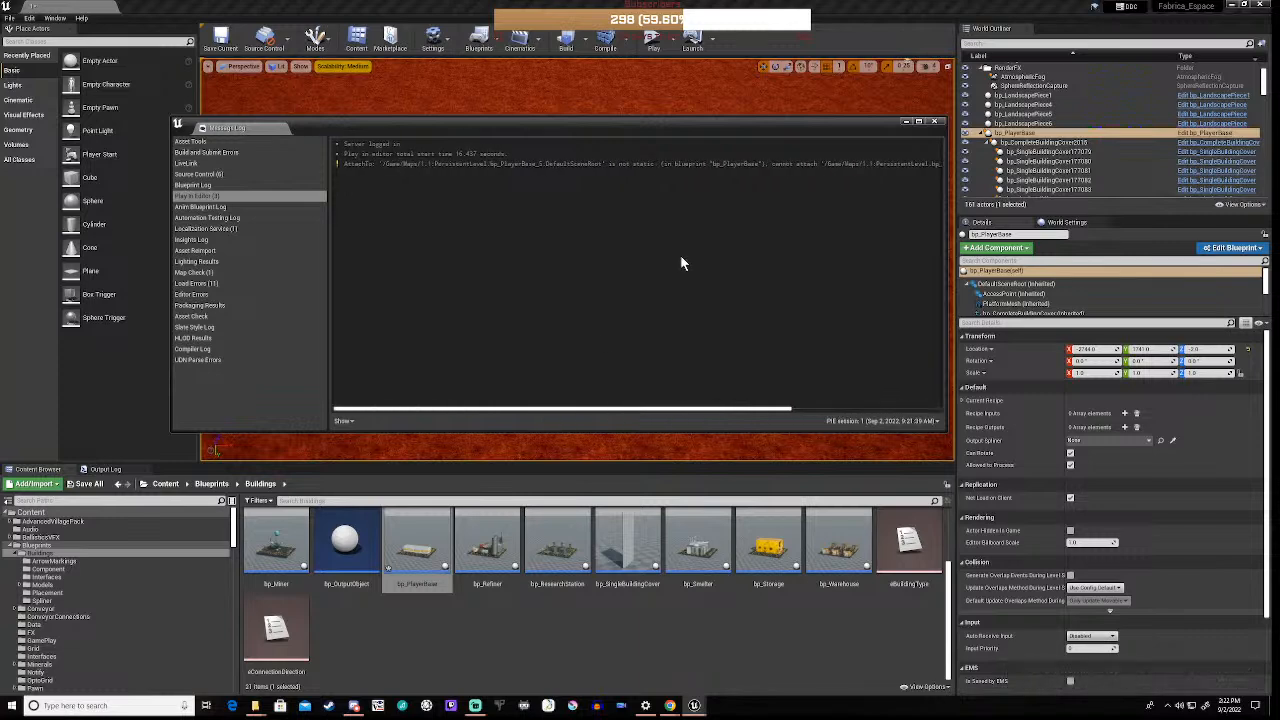
left_click(934, 121)
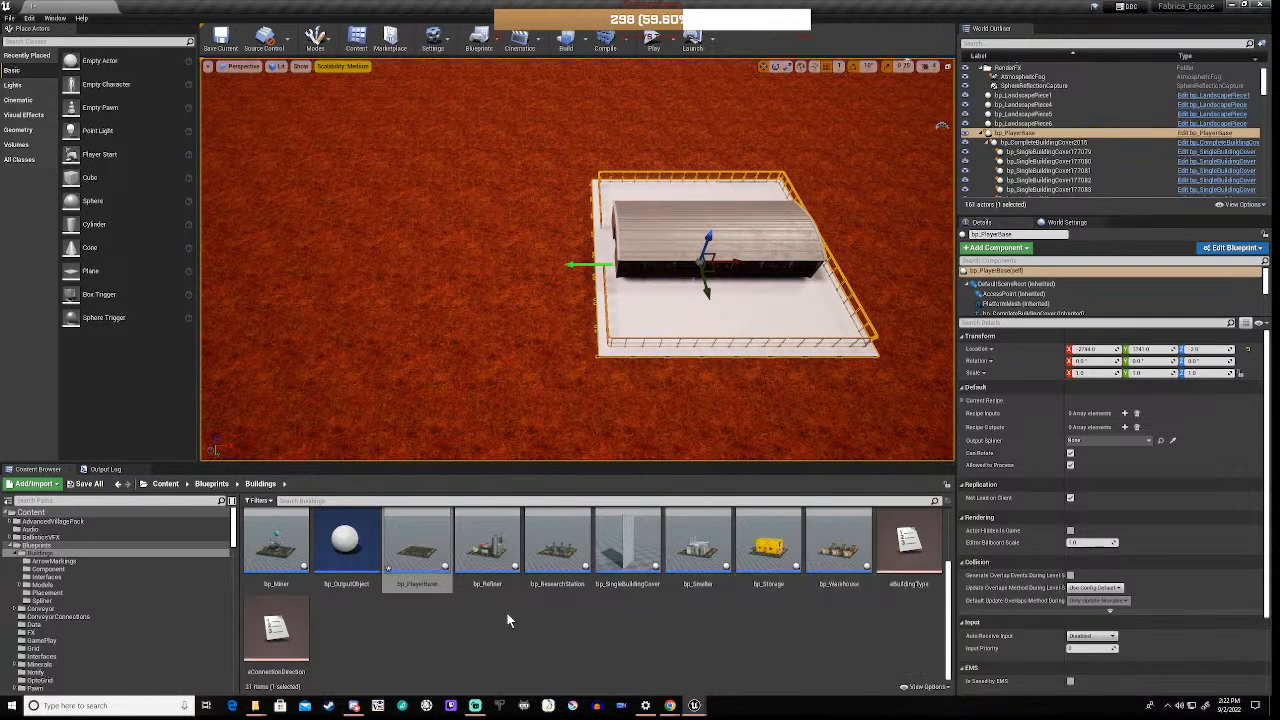
In bp_PlayerBase, set the BuildingMesh component's mobility to Movable and its location to 0, 0, 0, and compile the blueprint
double_click(418, 552)
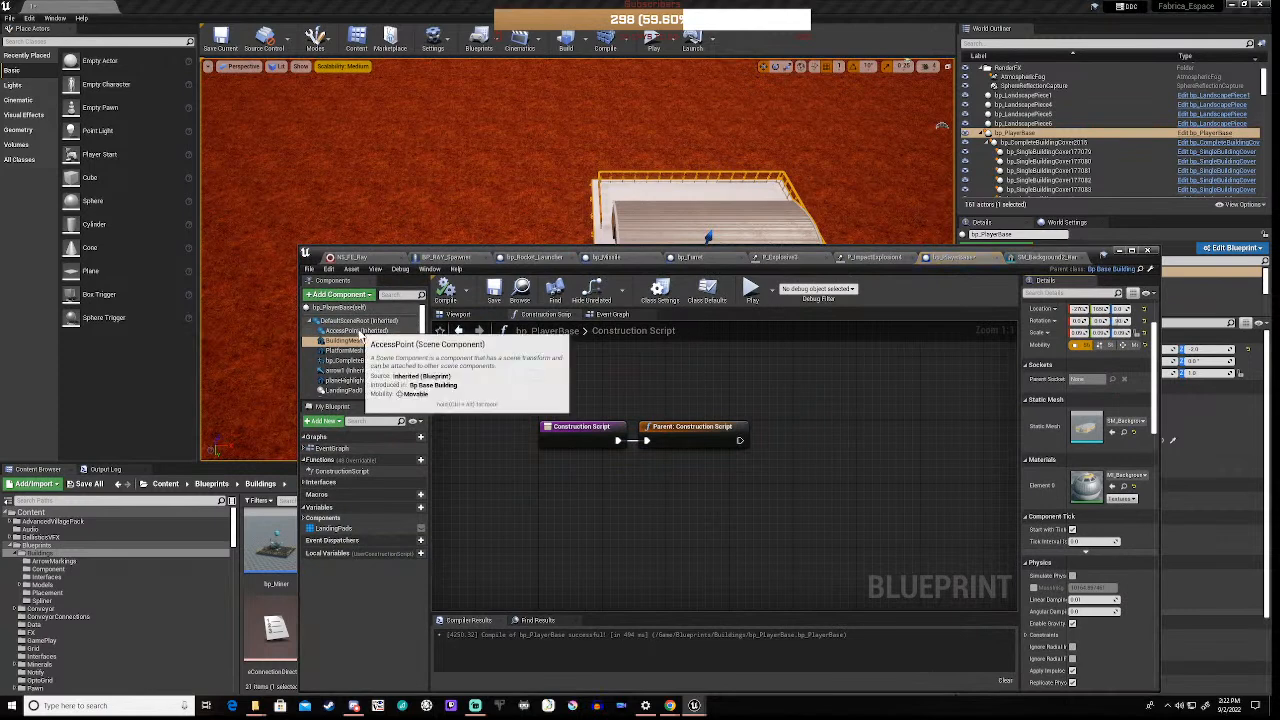
left_click(1130, 345)
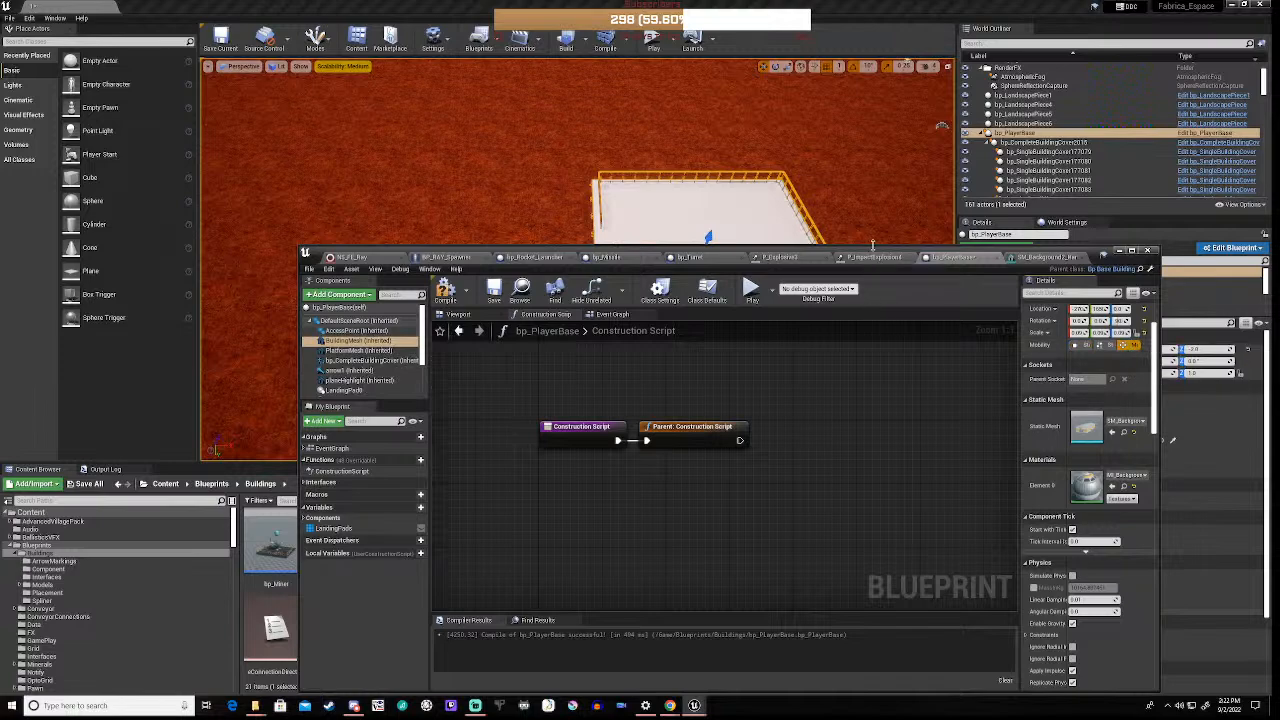
left_click_drag(870, 257, 741, 387)
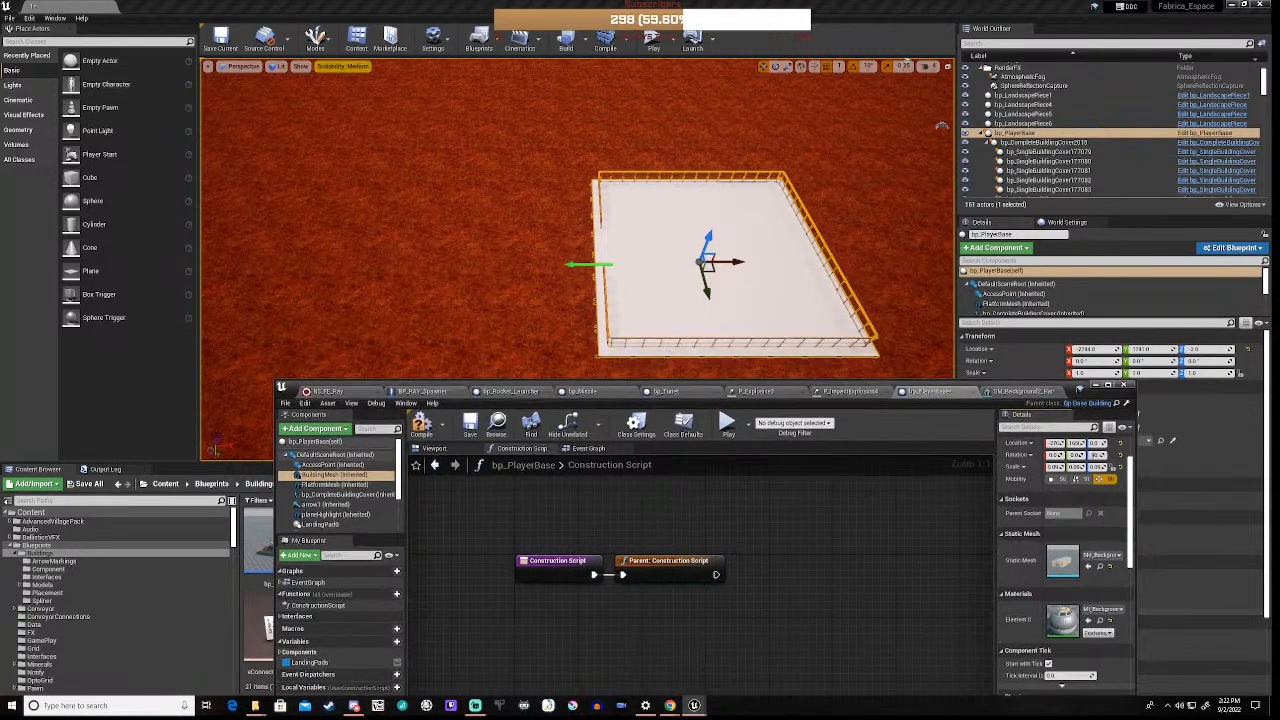
right_click_drag(640, 250, 706, 276)
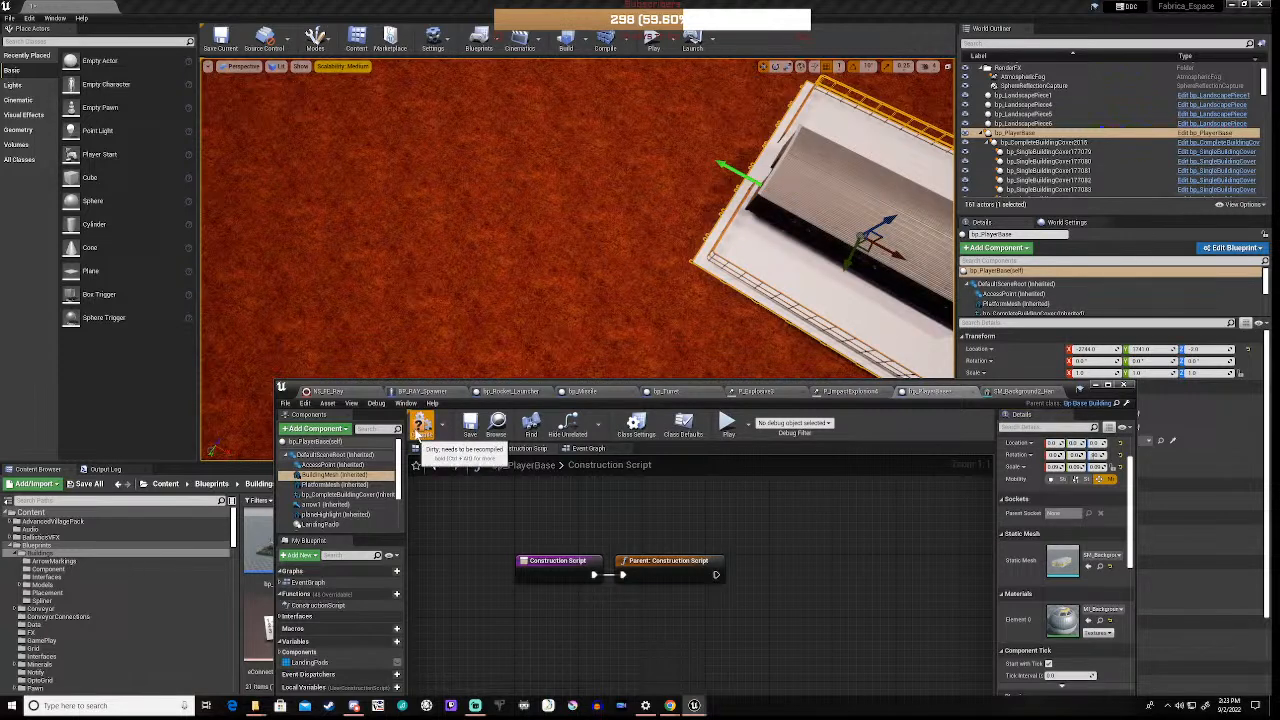
left_click(420, 428)
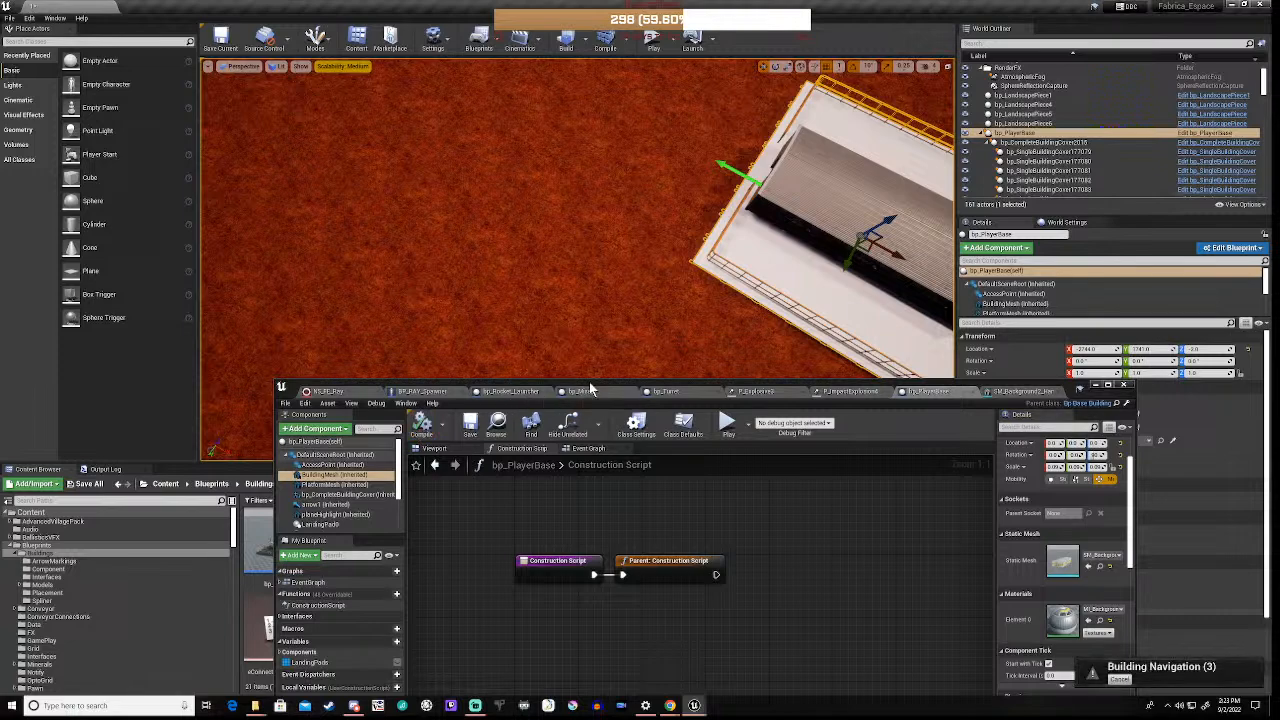
Play the level again to check the recentred hangar on the player base, and end the play session
left_click_drag(594, 387, 638, 440)
double_click(638, 440)
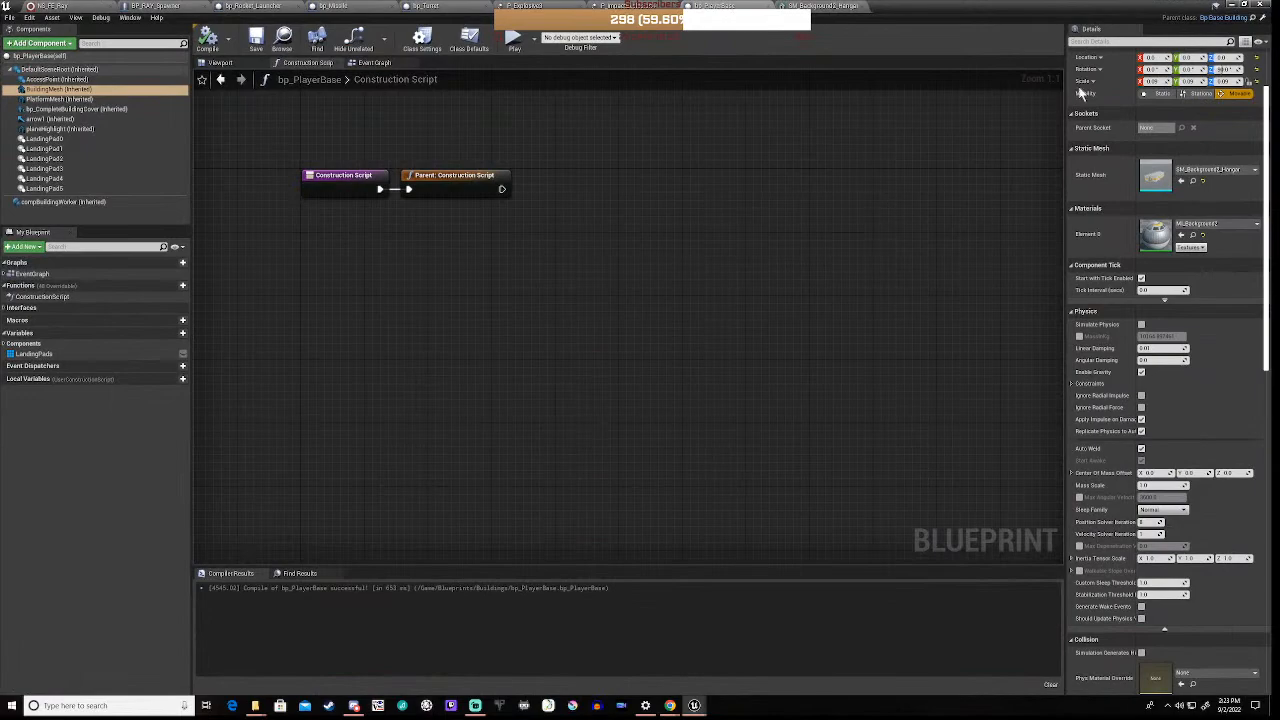
left_click(1245, 5)
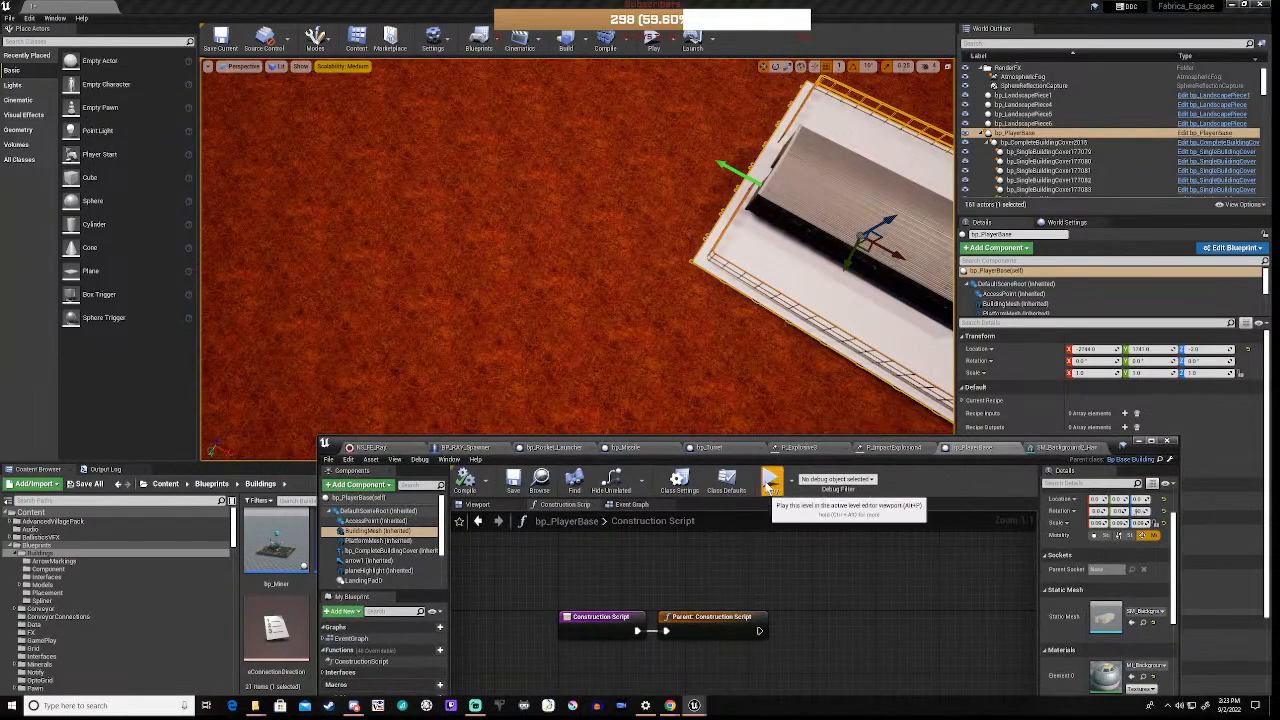
left_click(770, 480)
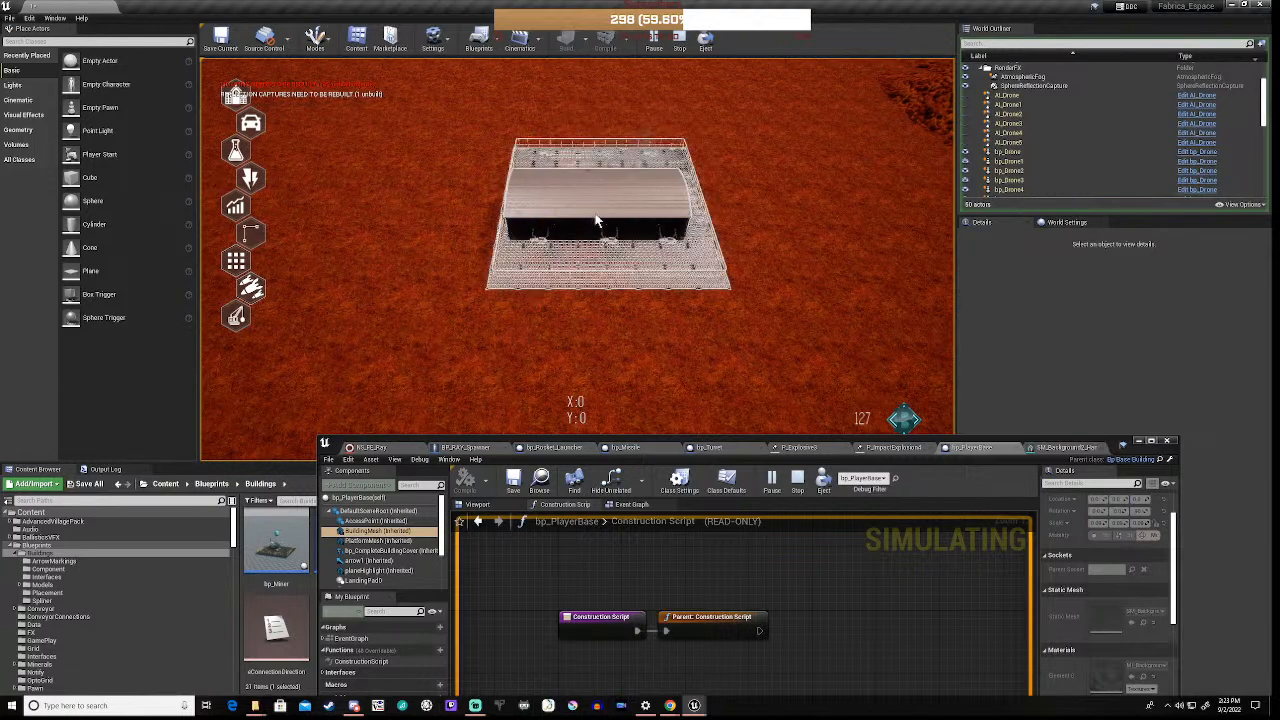
left_click(798, 481)
Show the 3D preview of bp_PlayerBase and add a Box Collision component under BuildingMesh
left_click_drag(805, 443, 812, 240)
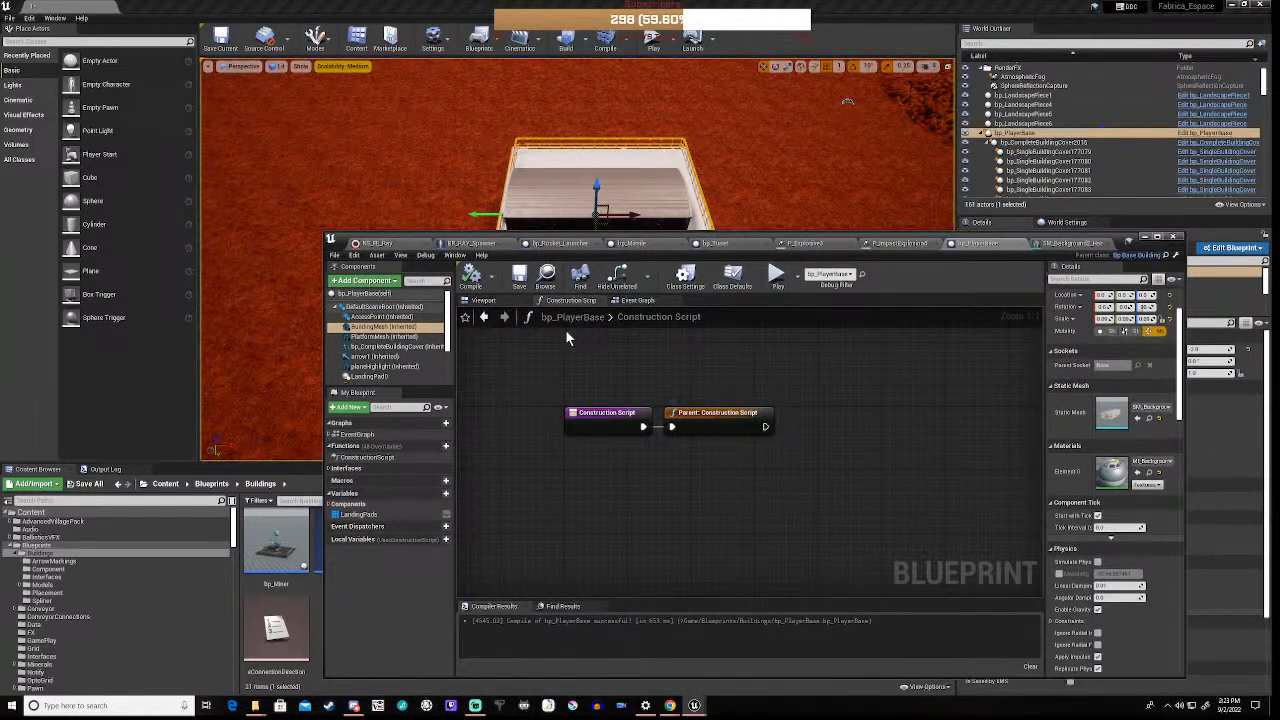
left_click(499, 303)
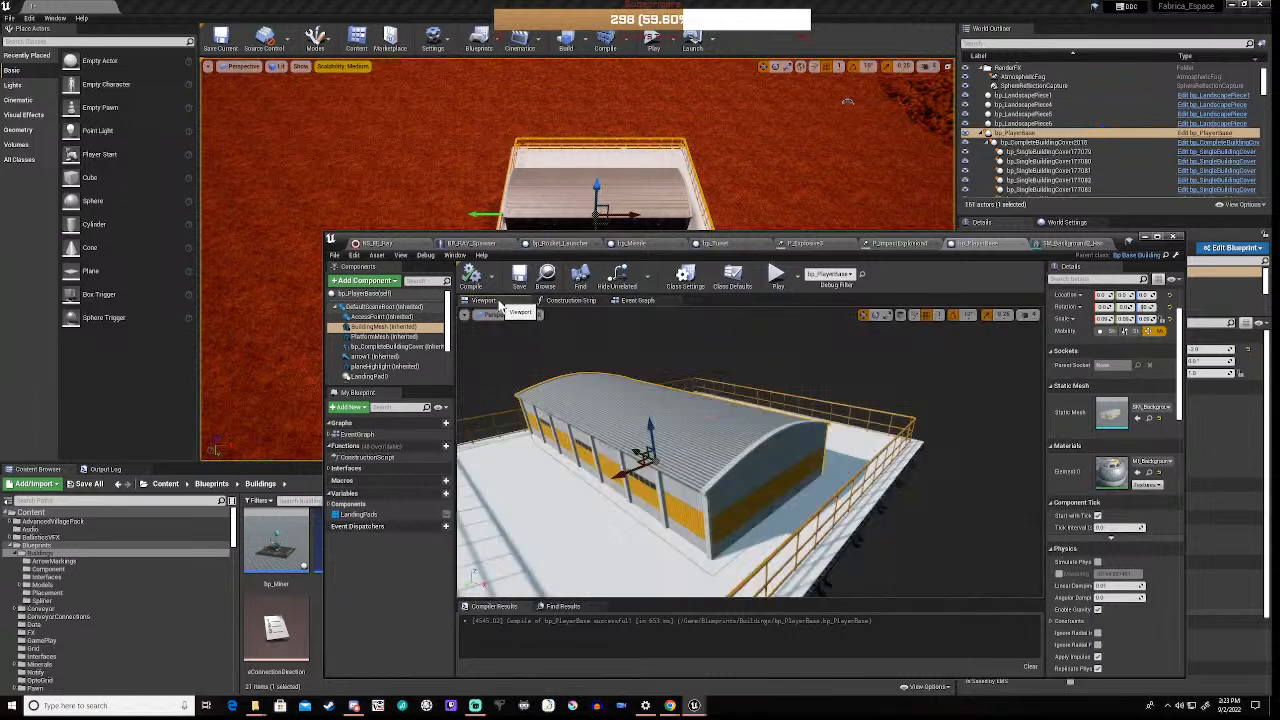
right_click(386, 328)
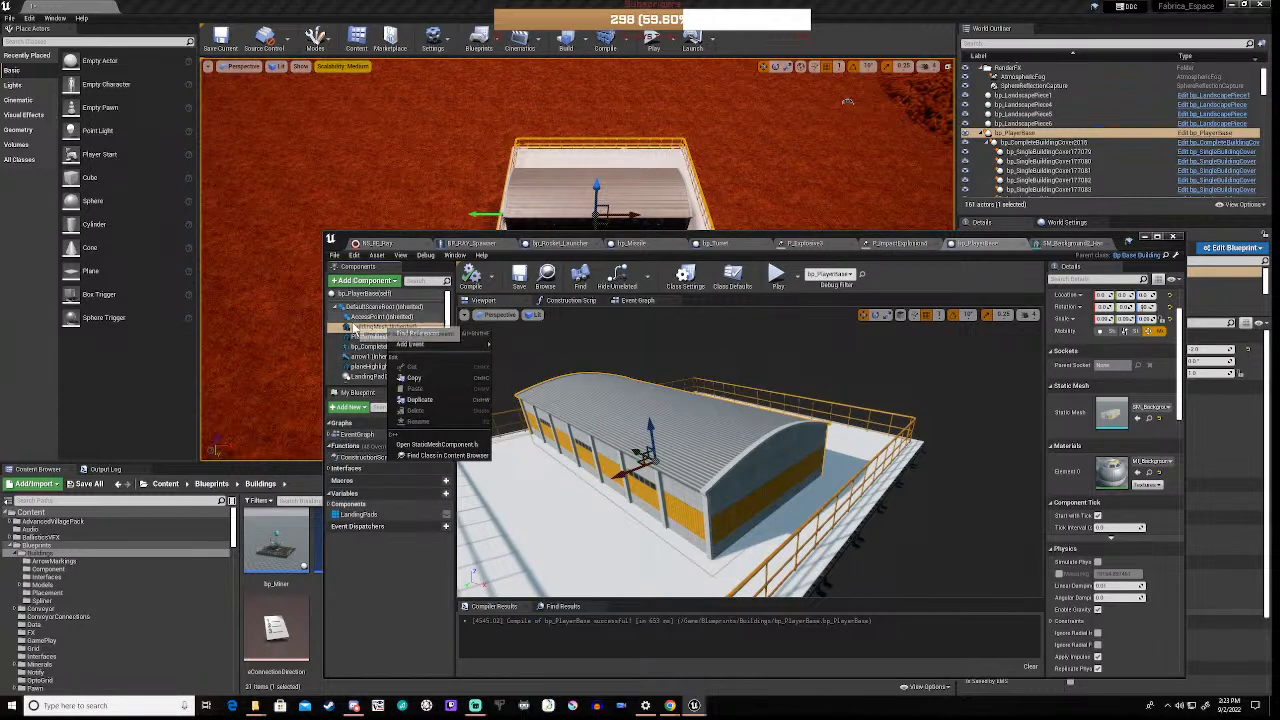
left_click(338, 316)
left_click(368, 326)
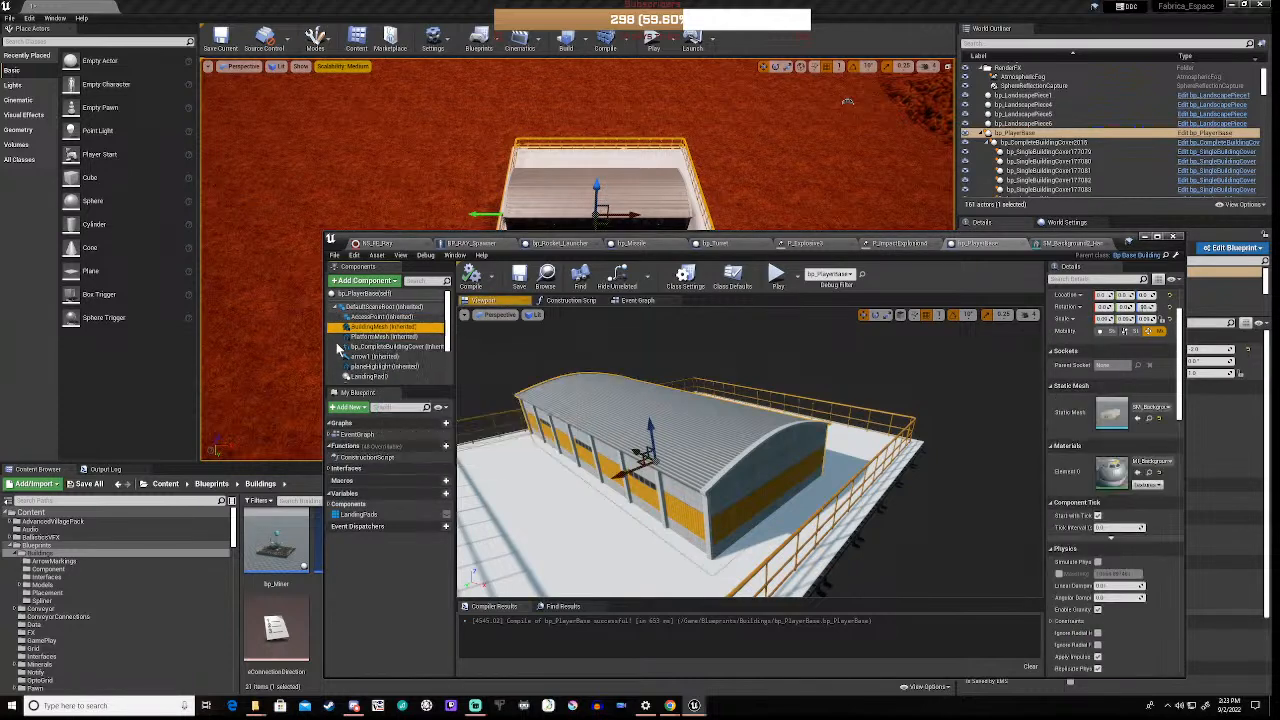
left_click(365, 283)
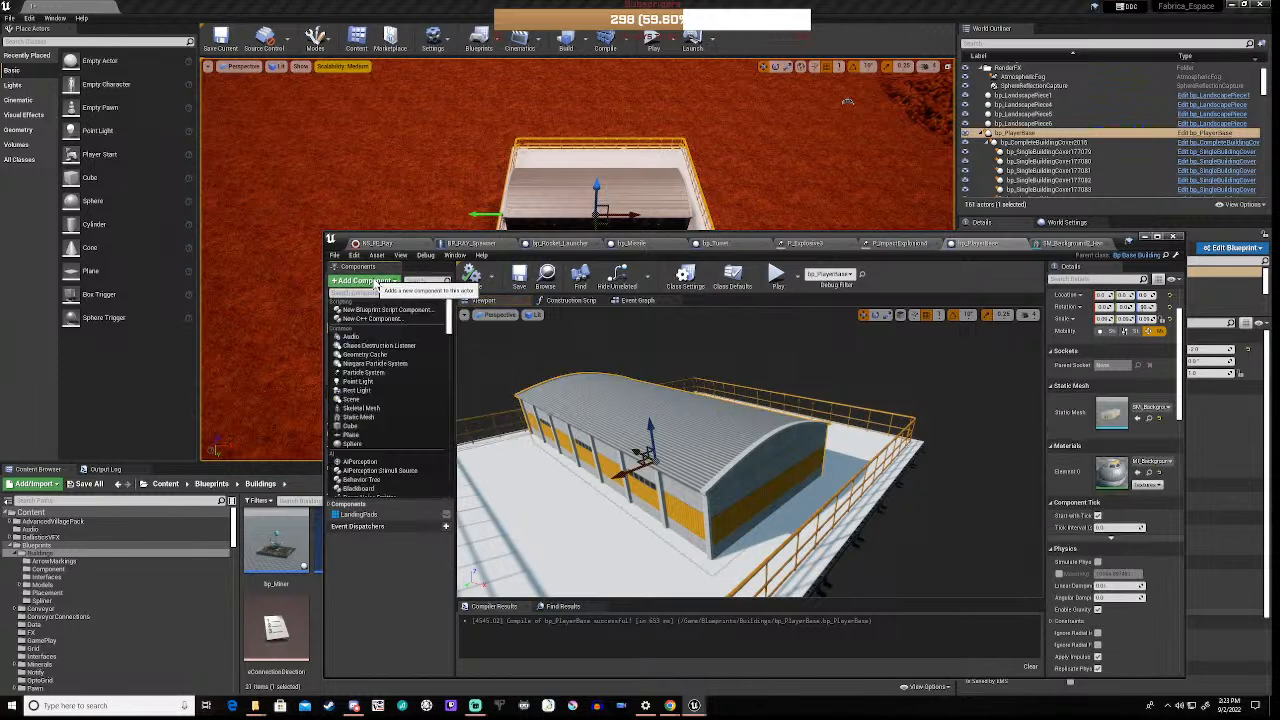
scroll(384, 378, "down", 5)
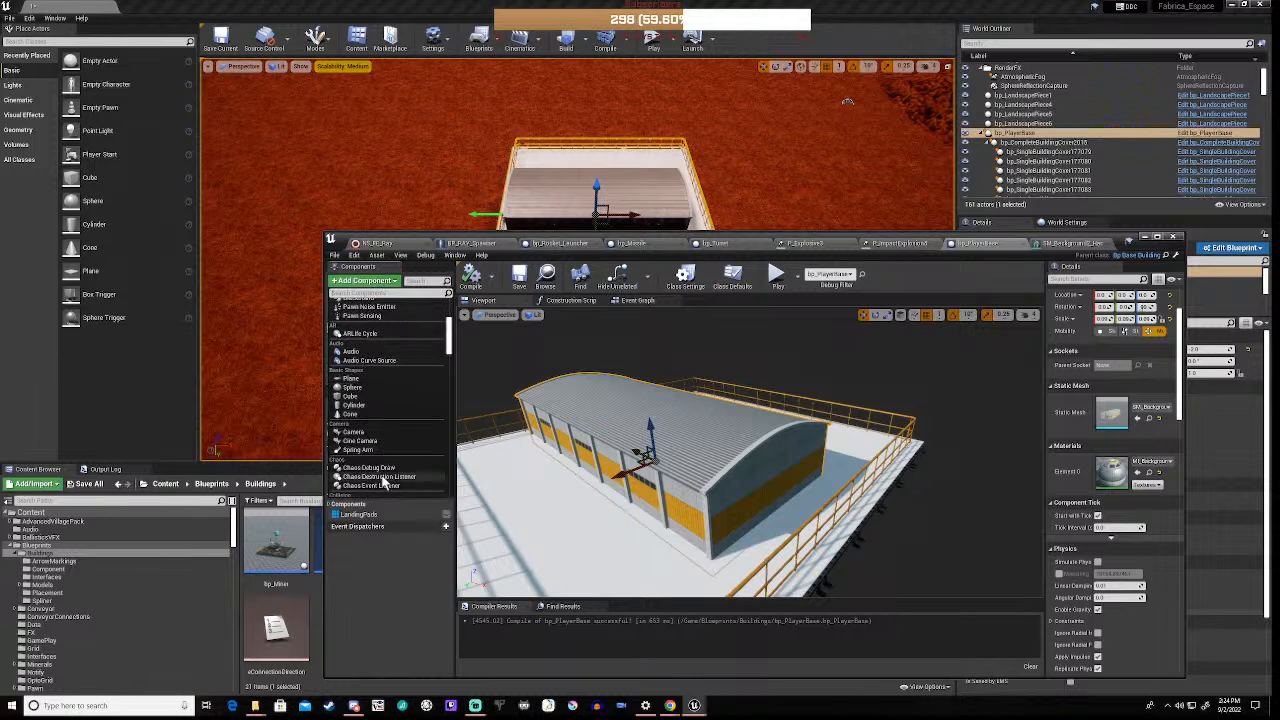
scroll(382, 490, "down", 3)
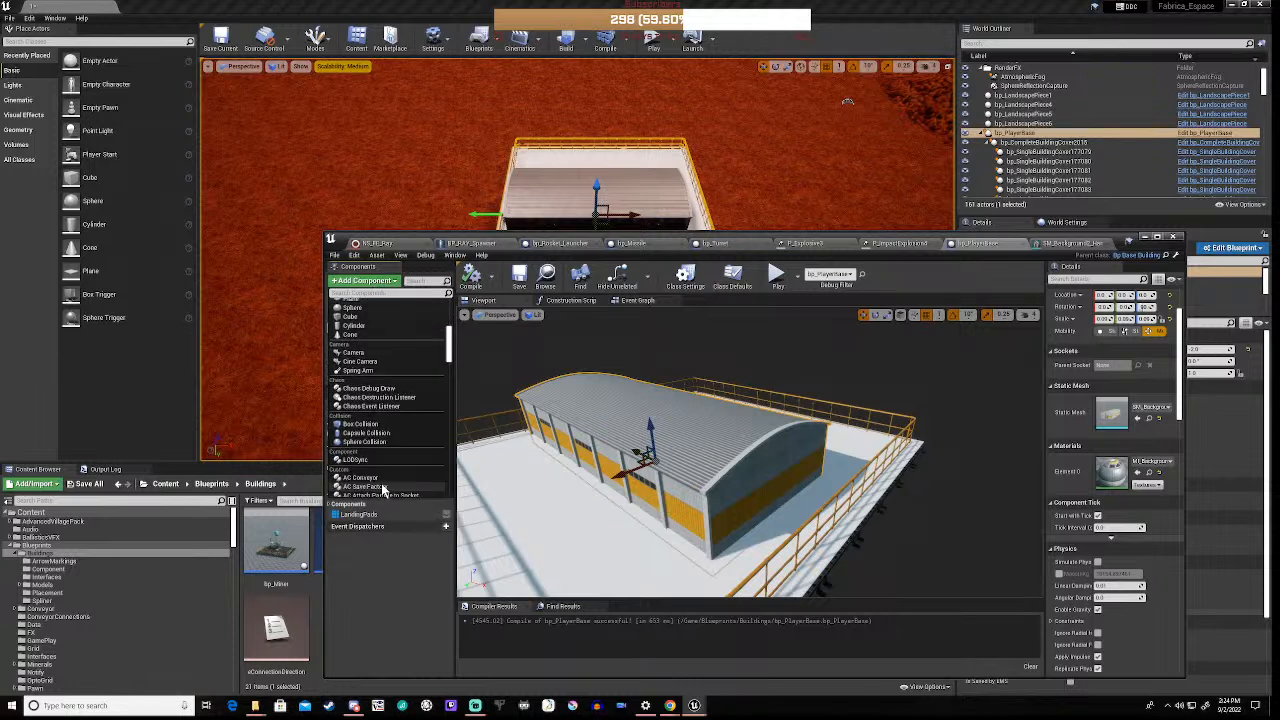
left_click(374, 425)
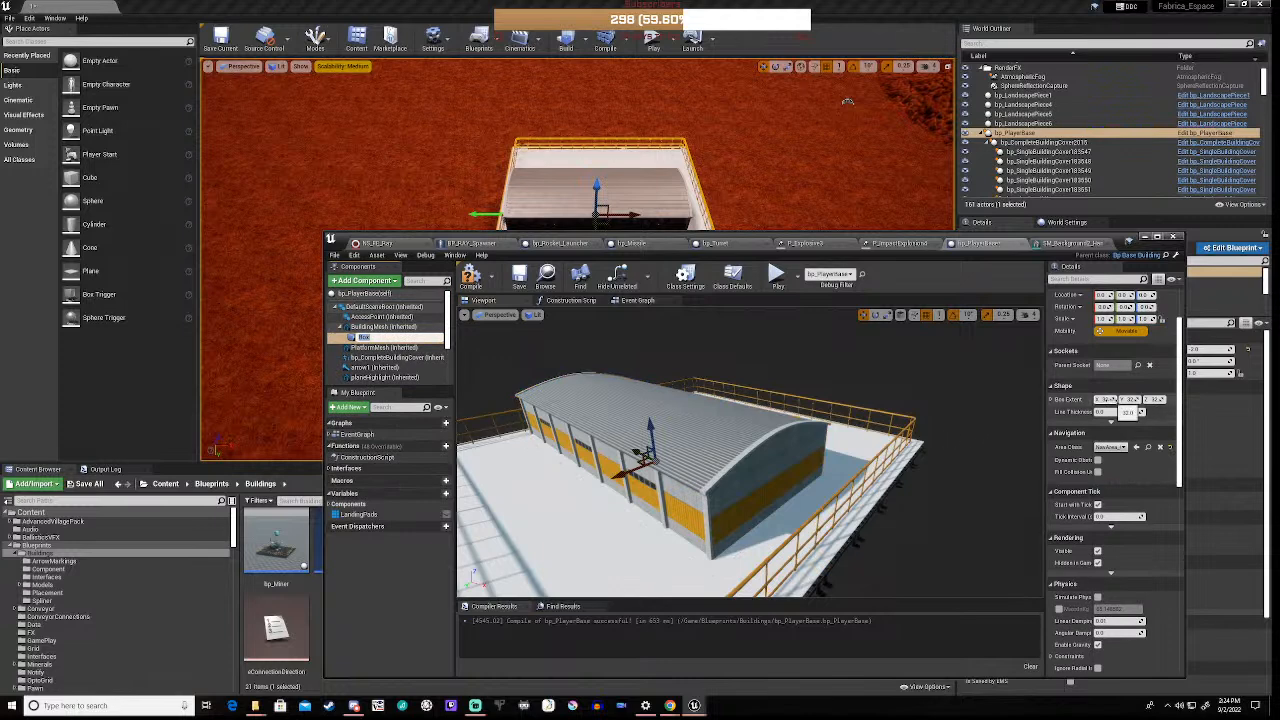
Increase the collision box's X, Y and Z extents and raise the box above the hangar roof
left_click(1109, 399)
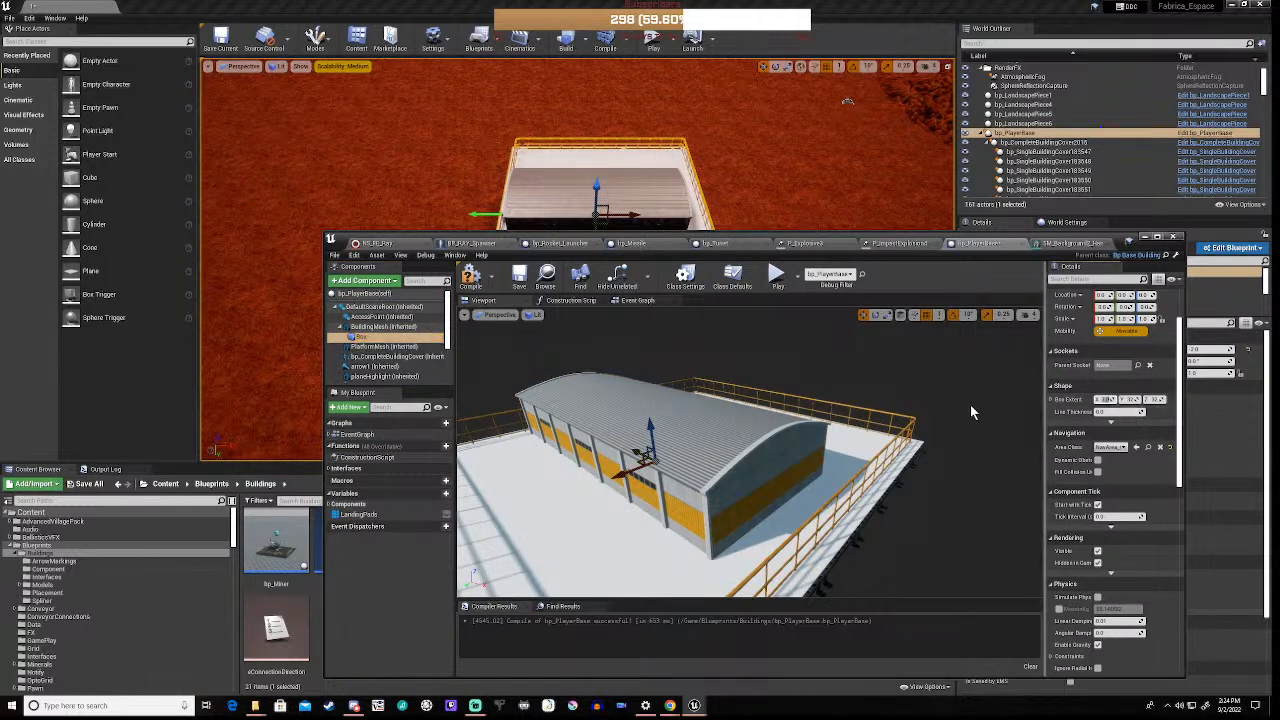
type("3")
key("Return")
left_click_drag(648, 428, 650, 304)
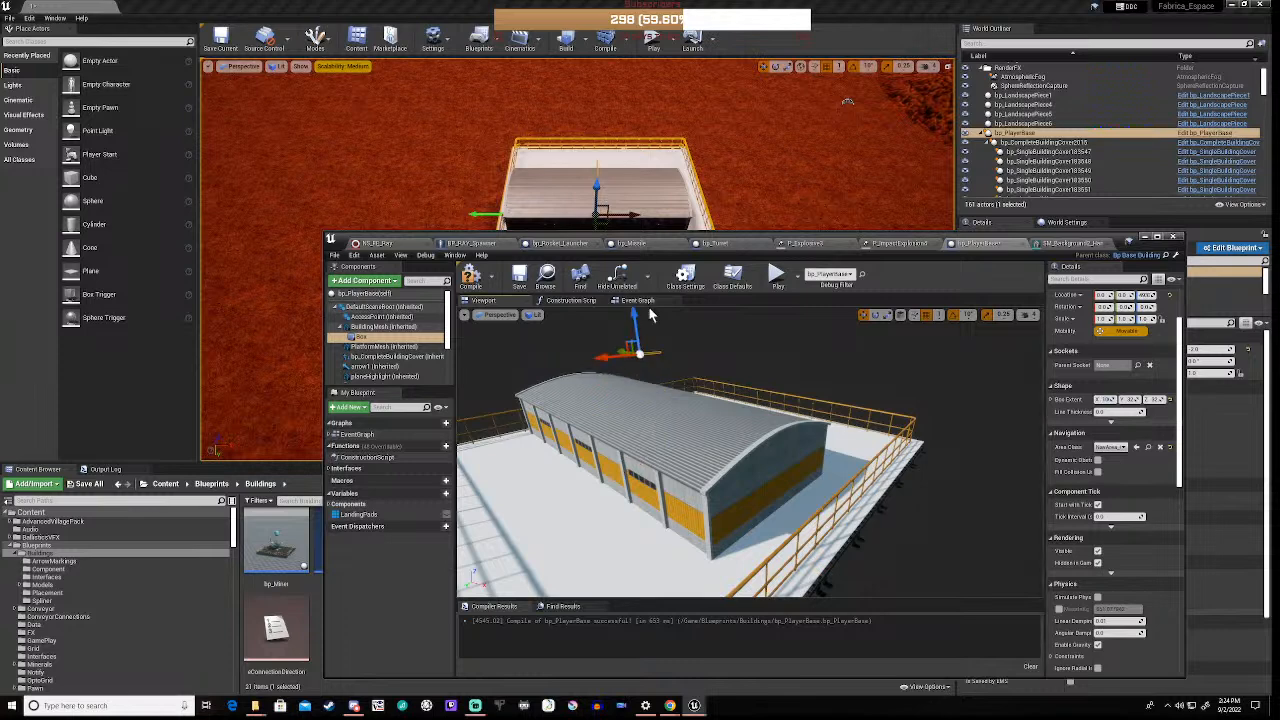
mouse_move(558, 379)
left_mouse_down()
mouse_move(548, 335)
mouse_move(515, 336)
mouse_move(535, 338)
mouse_move(560, 388)
left_mouse_up()
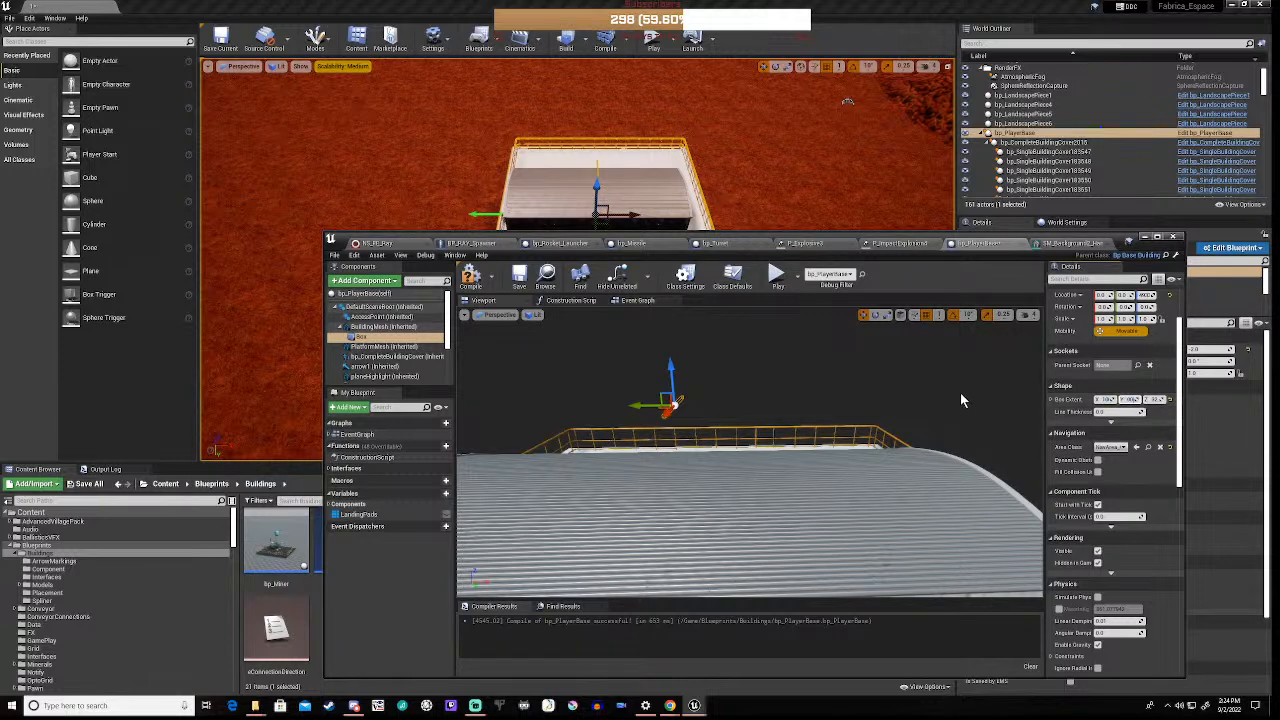
key("Tab")
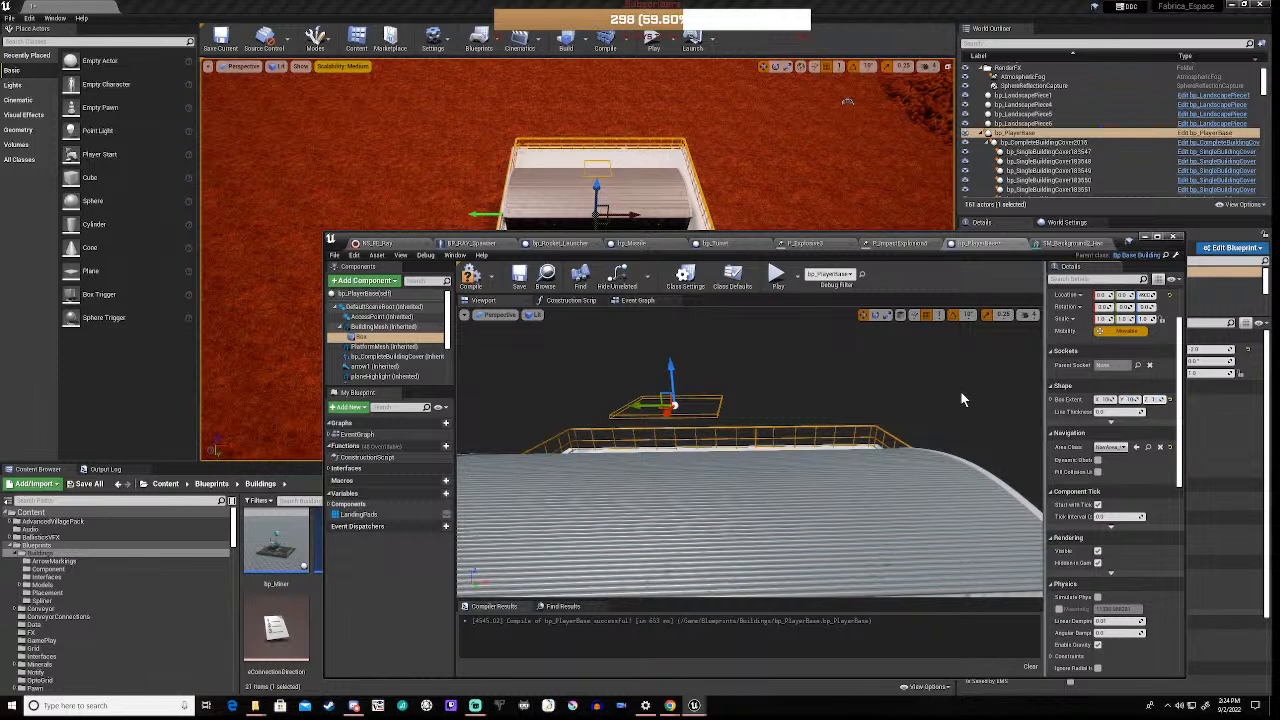
key("Return")
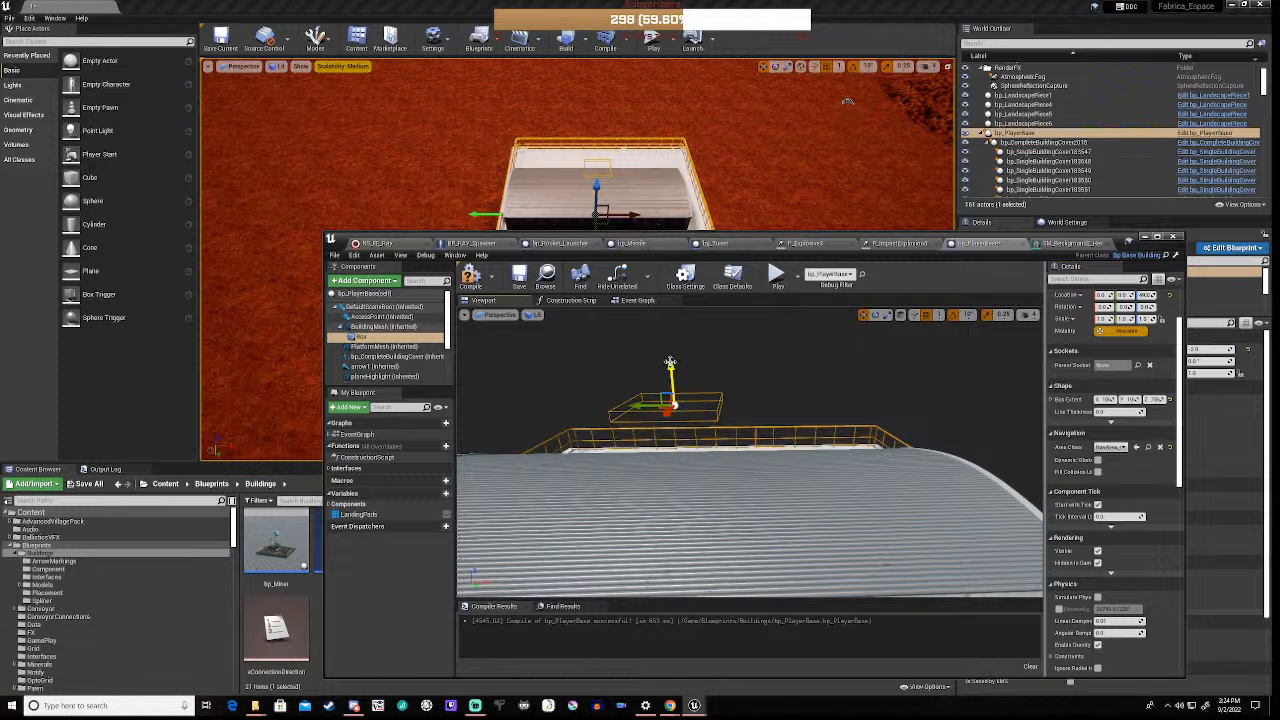
Scale the collision box along each axis so it spans the hangar's length, width and height
key("e")
key("w")
key("r")
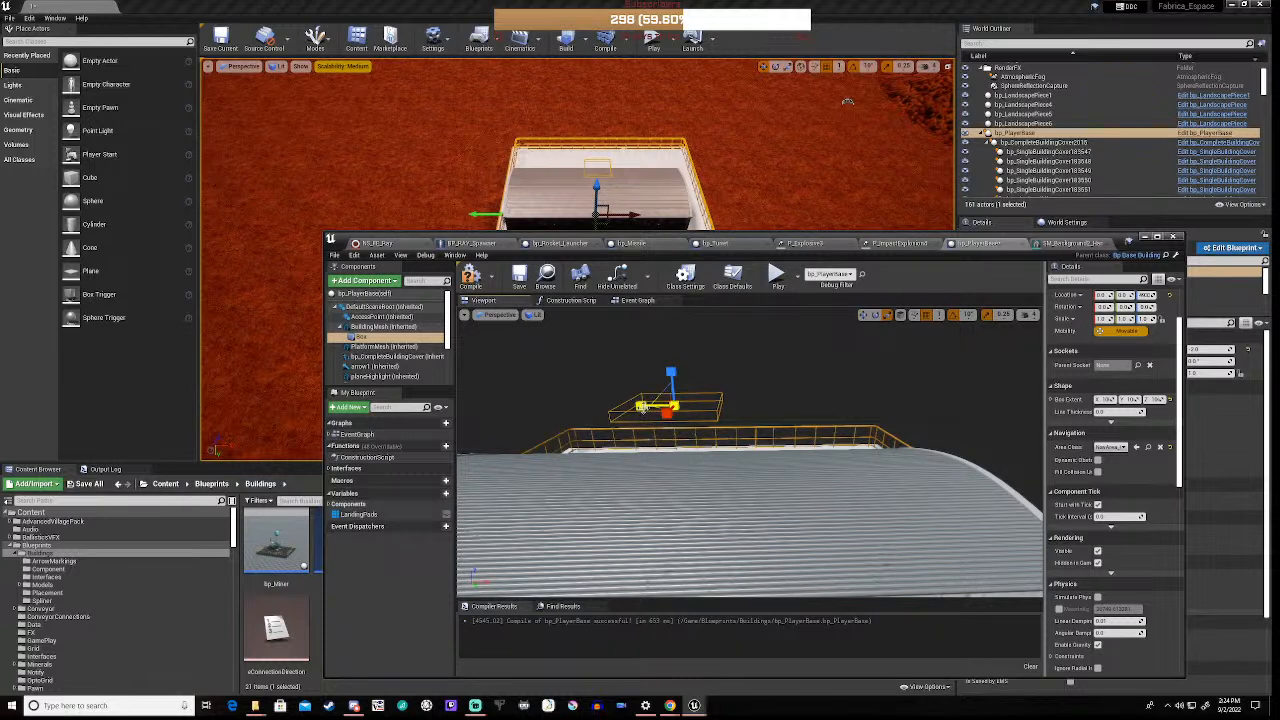
left_click_drag(643, 405, 718, 405)
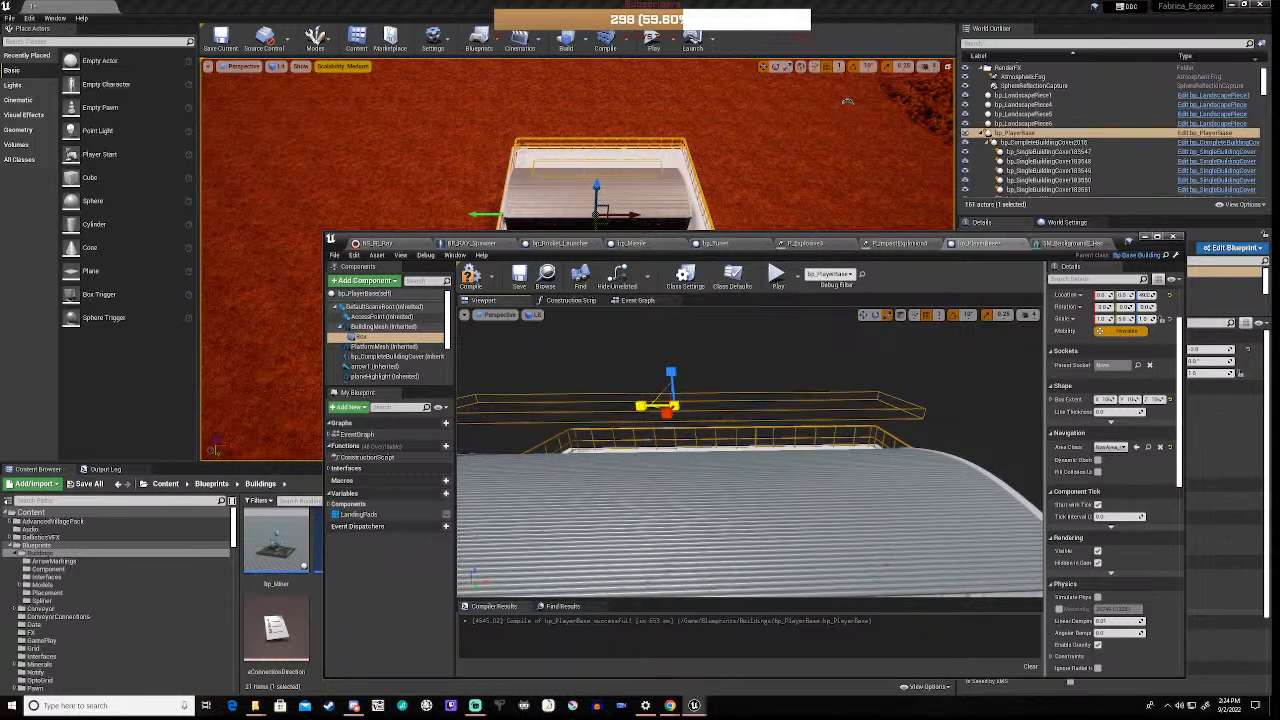
right_click_drag(620, 430, 557, 437)
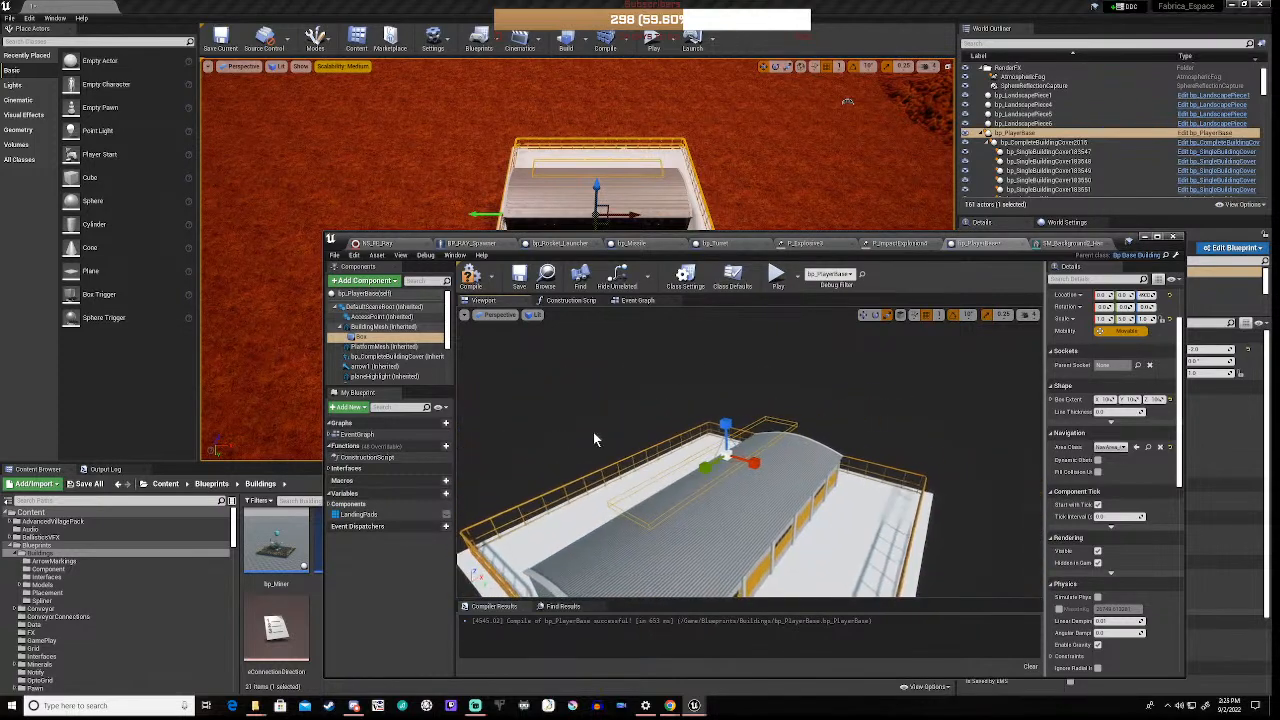
left_click_drag(752, 462, 702, 490)
left_click(716, 474)
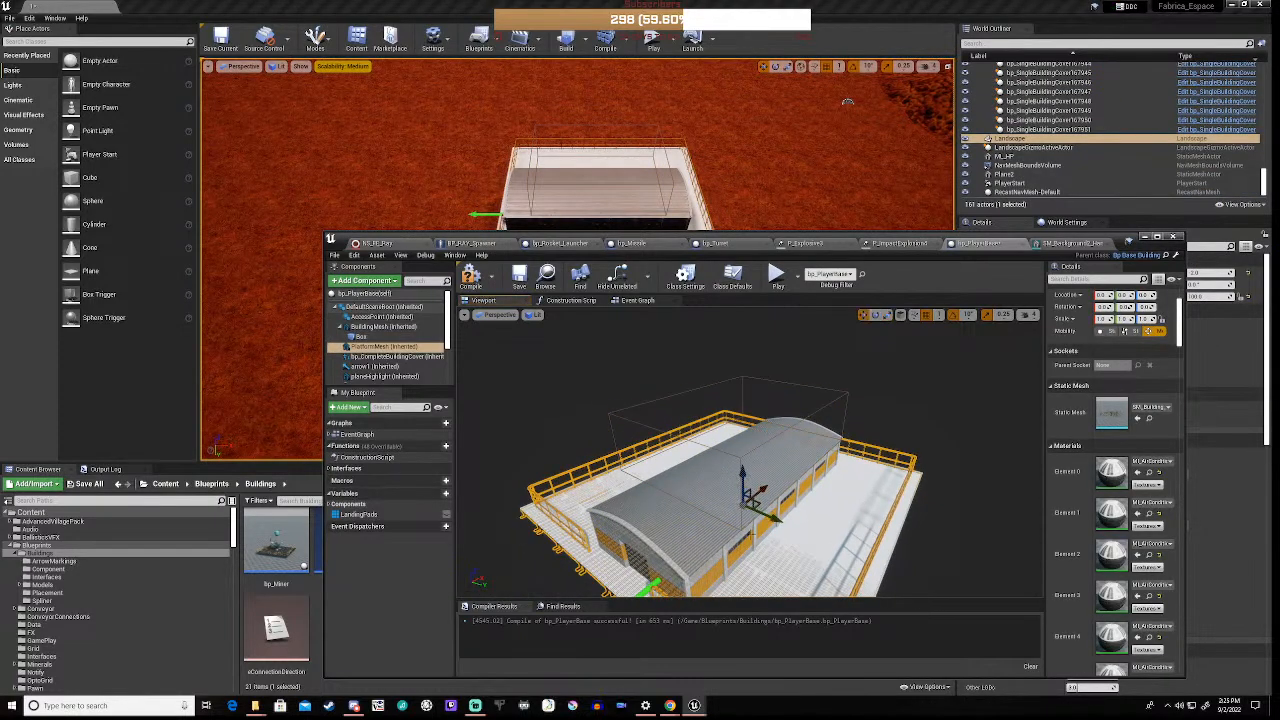
left_click_drag(744, 471, 742, 502)
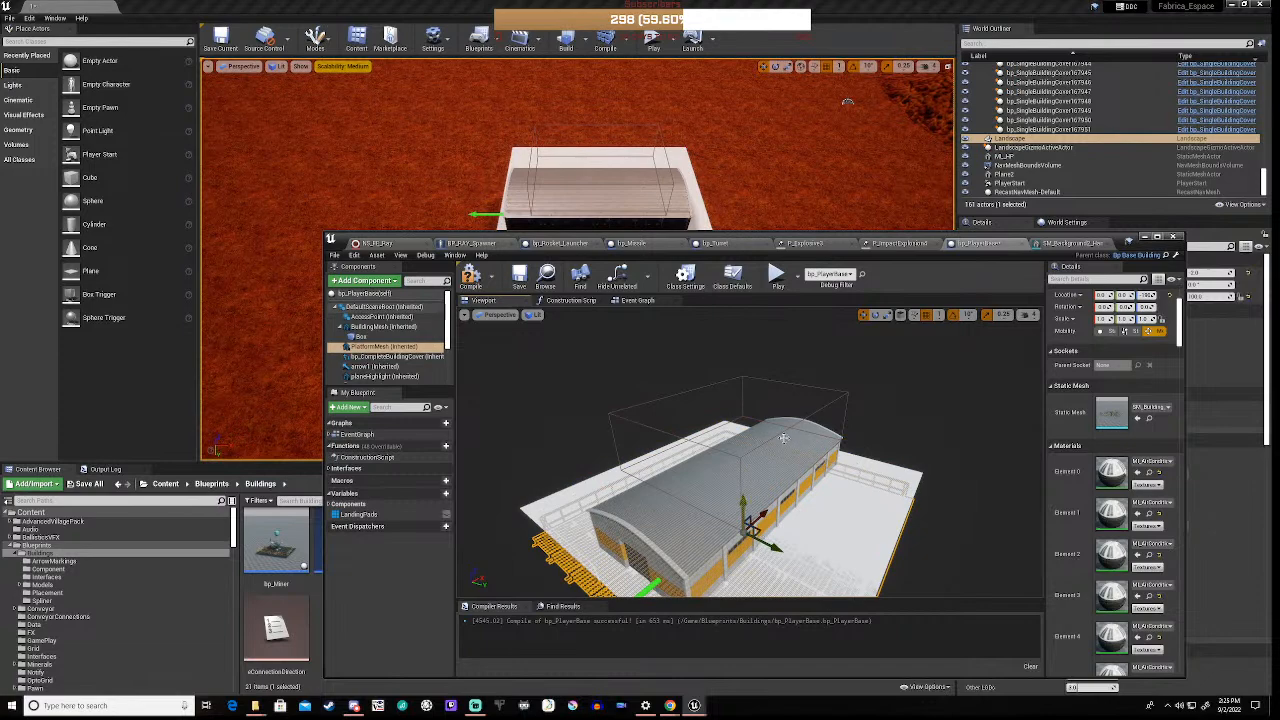
key("ctrl+z")
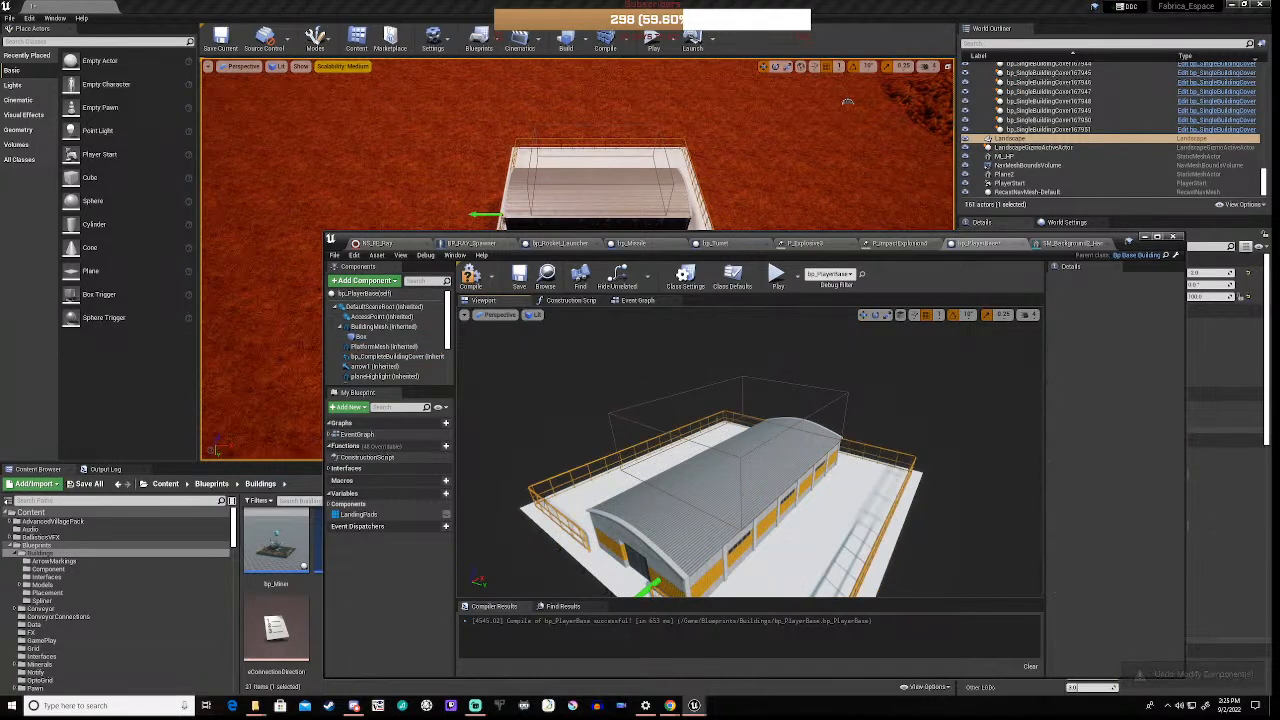
Lower the Box component over the hangar and rescale it to match the building's footprint
left_click(362, 337)
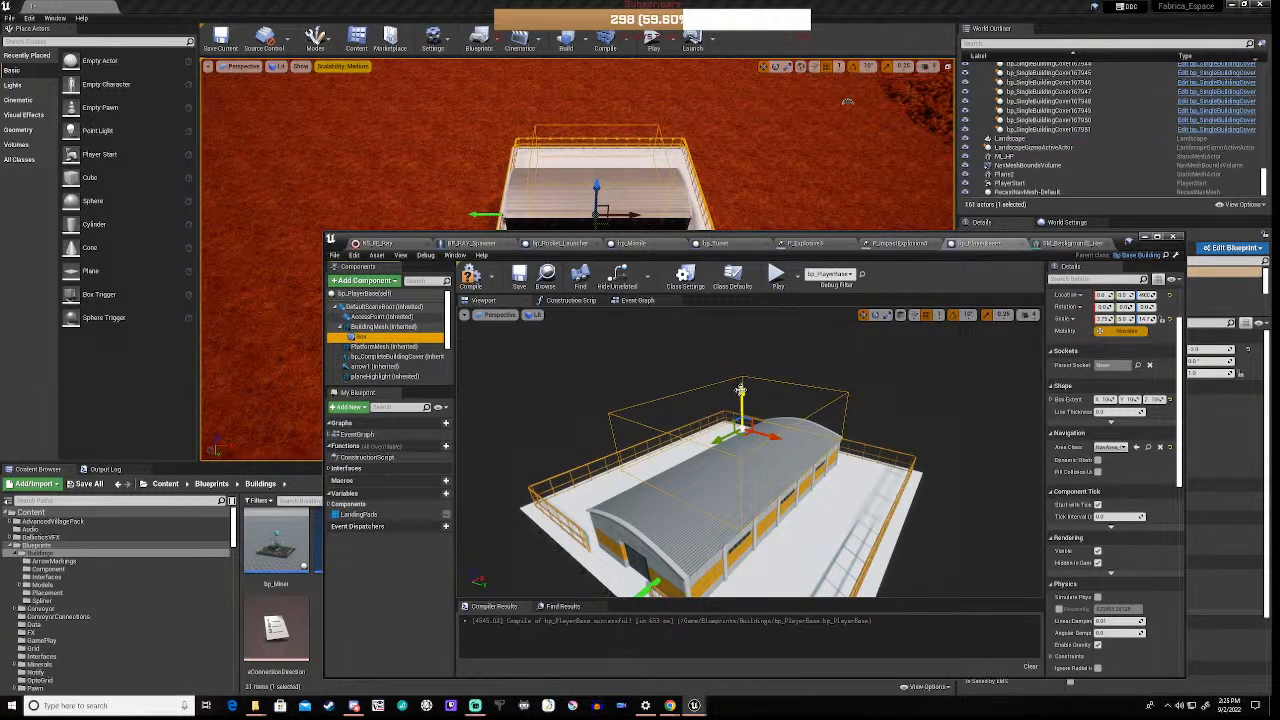
left_click_drag(740, 390, 743, 432)
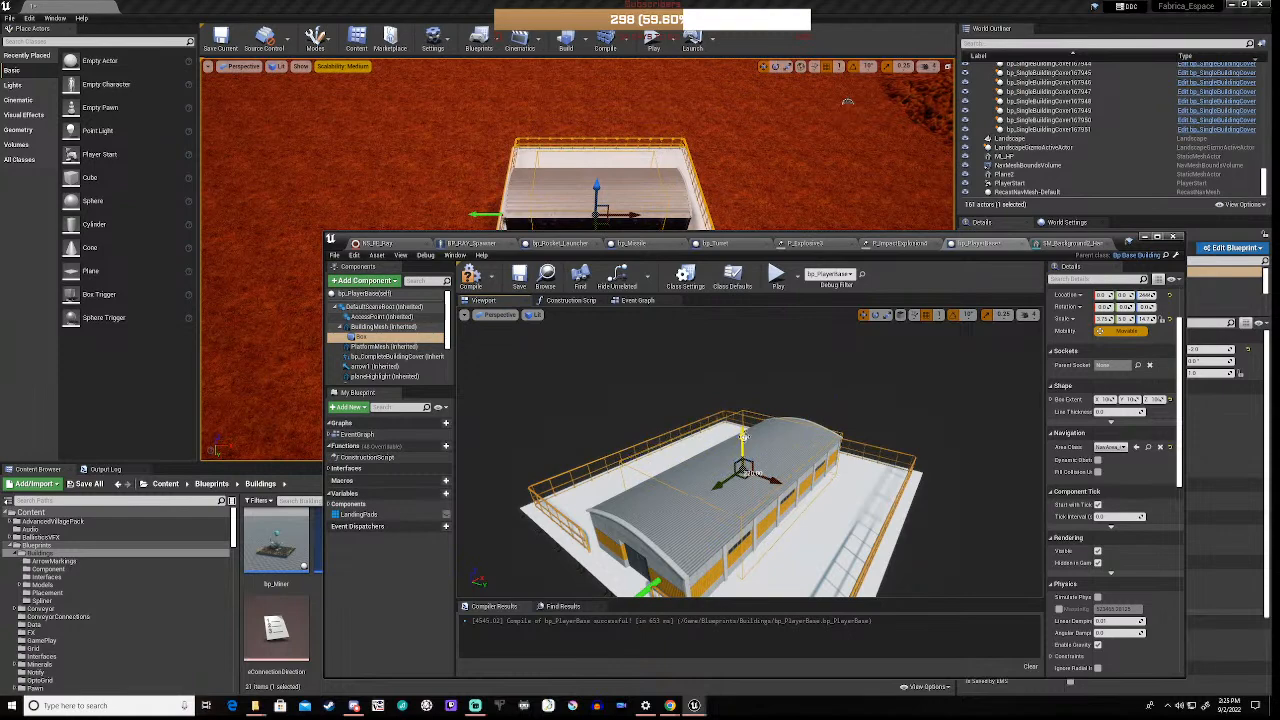
right_click_drag(691, 507, 583, 507)
key("d")
key("s")
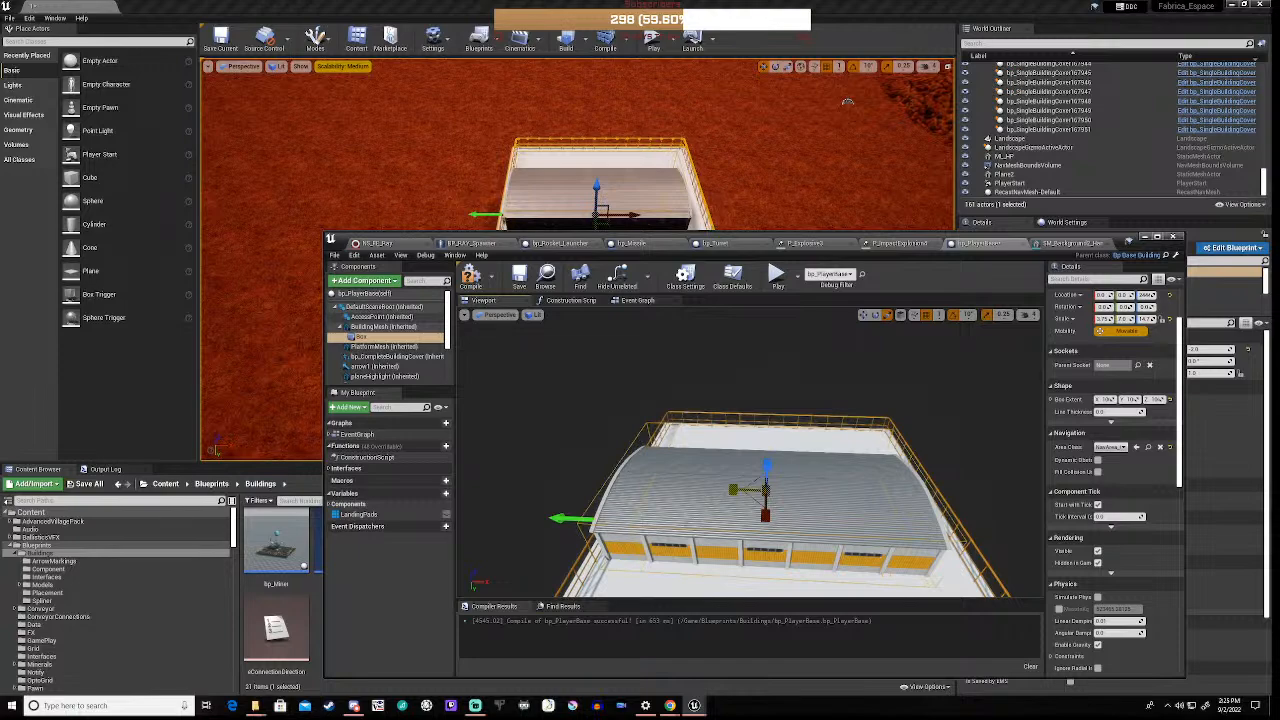
right_click_drag(518, 472, 518, 472)
right_click_drag(602, 453, 602, 453)
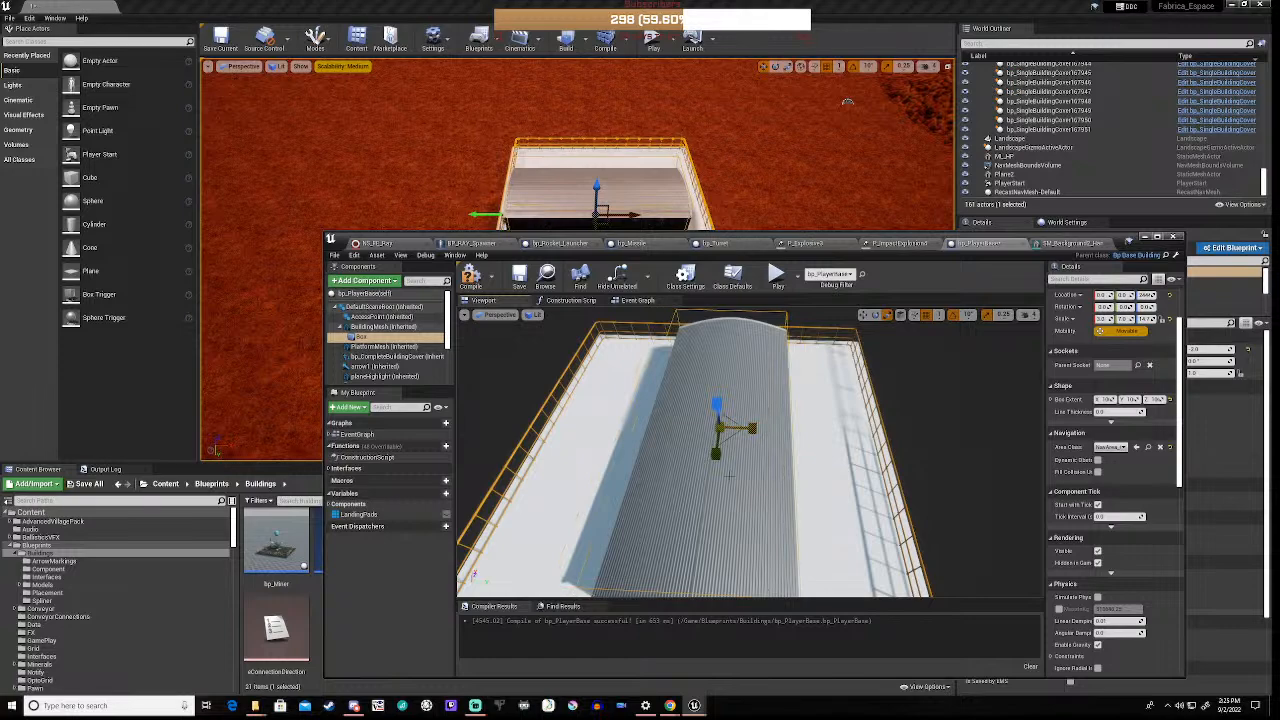
Lower the collision box further so its upper face meets the hangar roof, and compile bp_PlayerBase
right_click_drag(730, 428, 730, 428)
right_click_drag(626, 480, 626, 480)
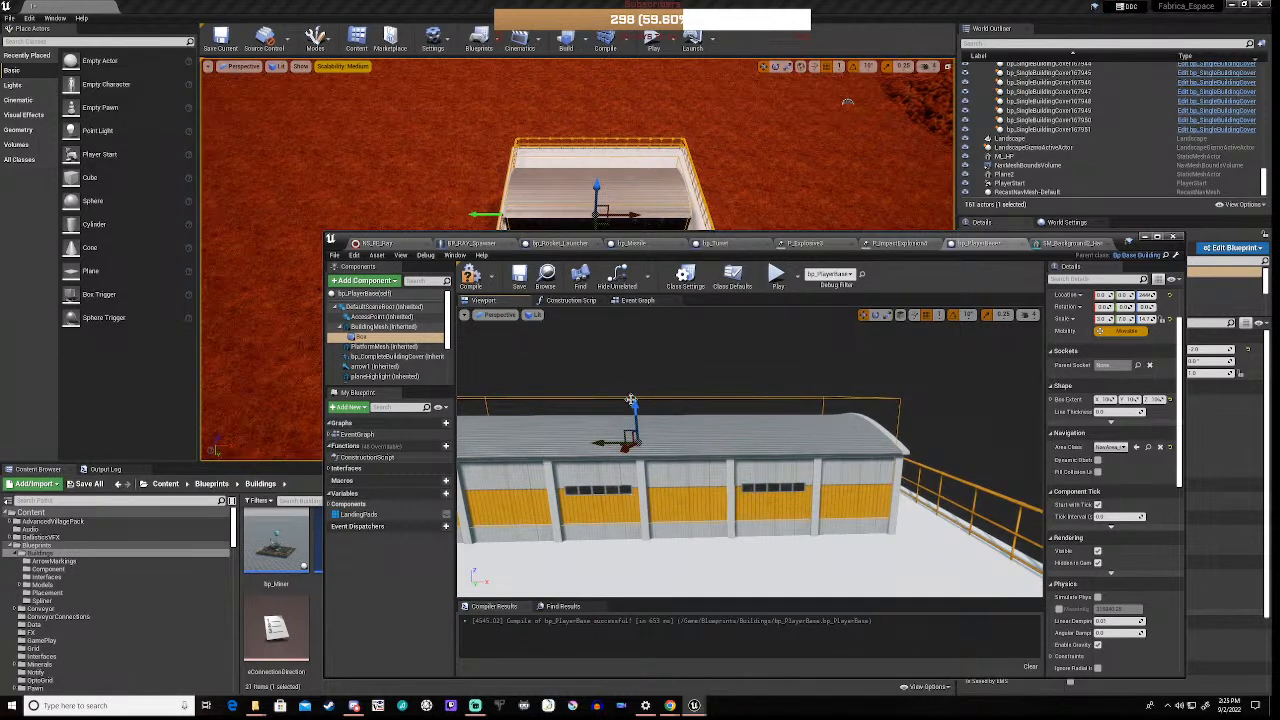
left_click_drag(636, 410, 638, 426)
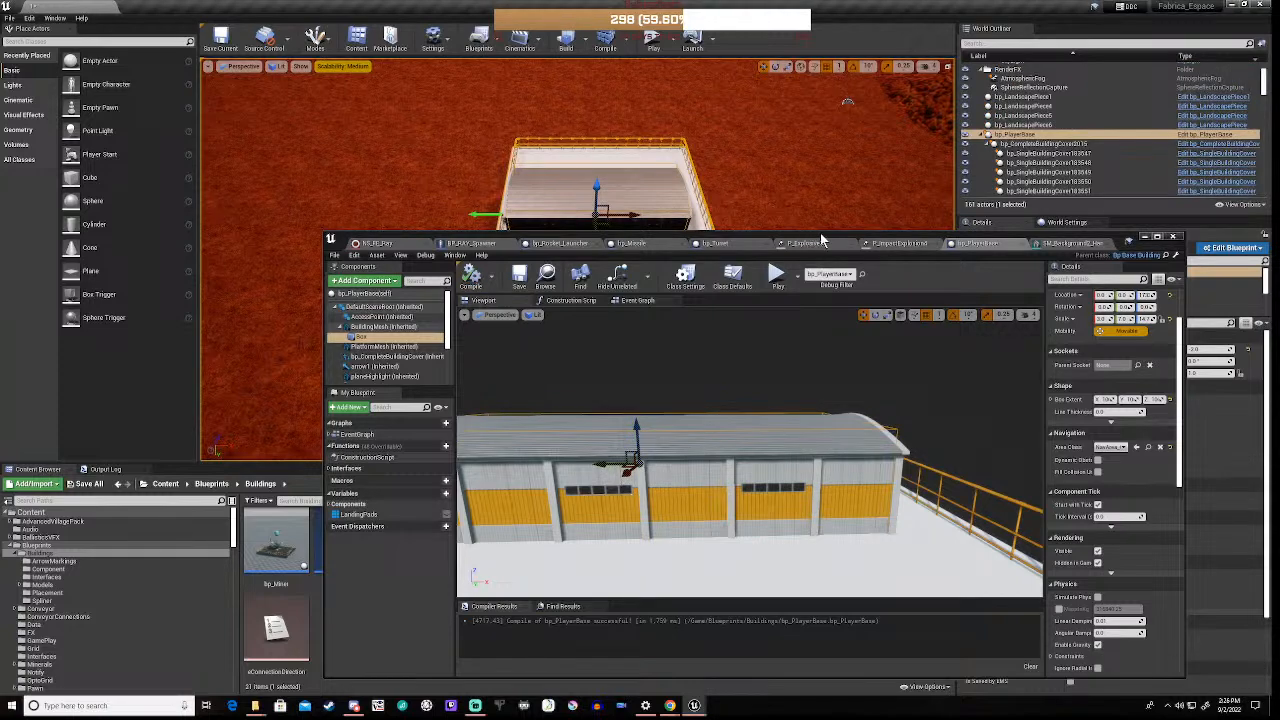
Play the level and follow the missiles to the player base to check their impacts on the hangar
left_click_drag(822, 243, 710, 495)
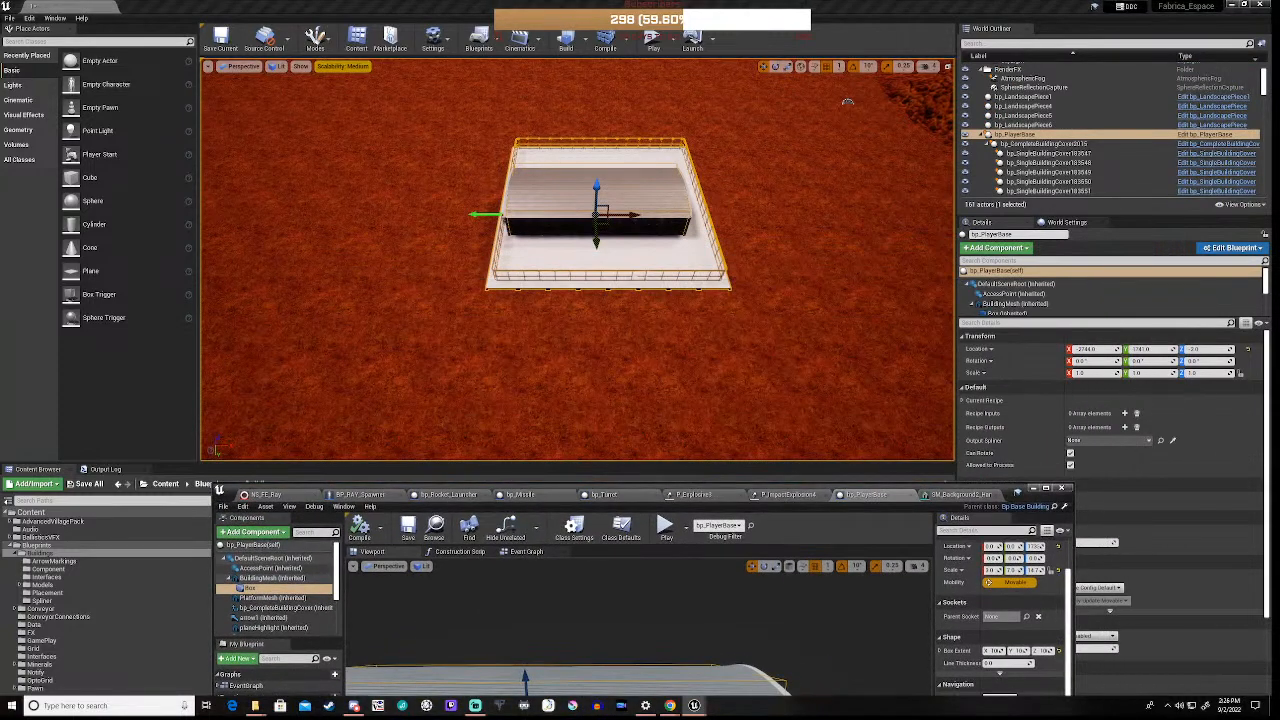
left_click(652, 40)
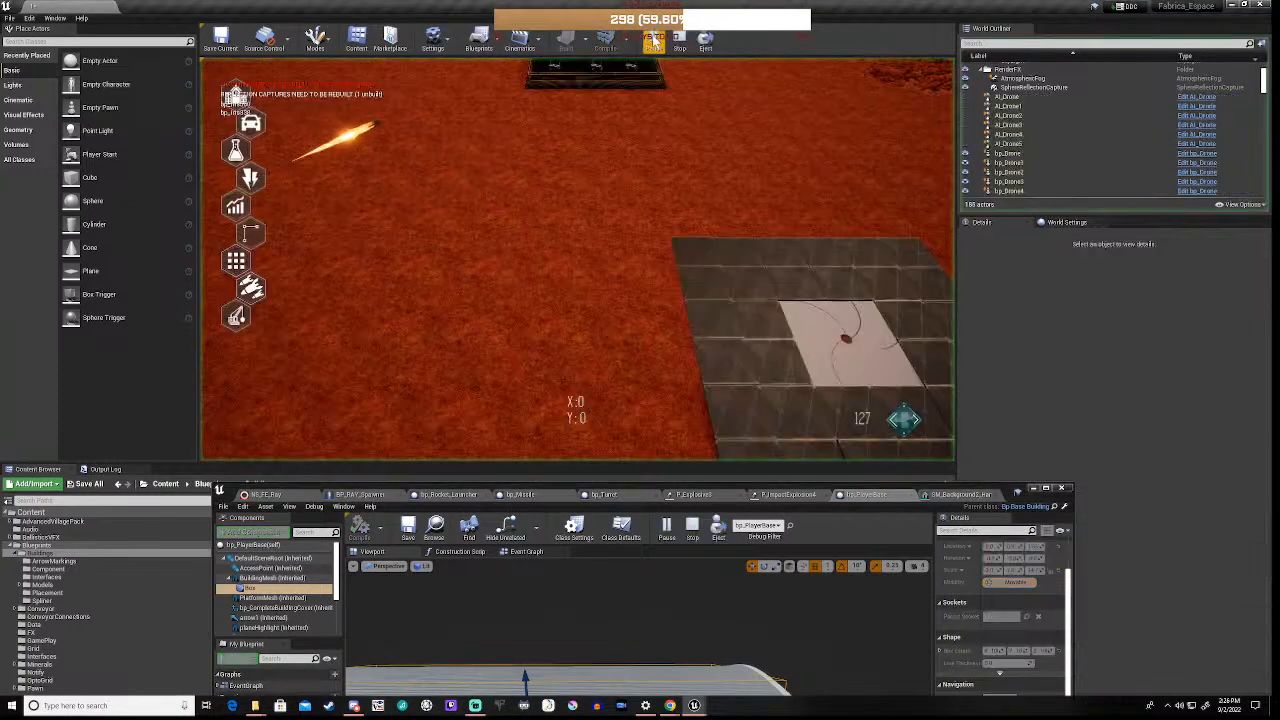
key("w")
key("d")
key("w")
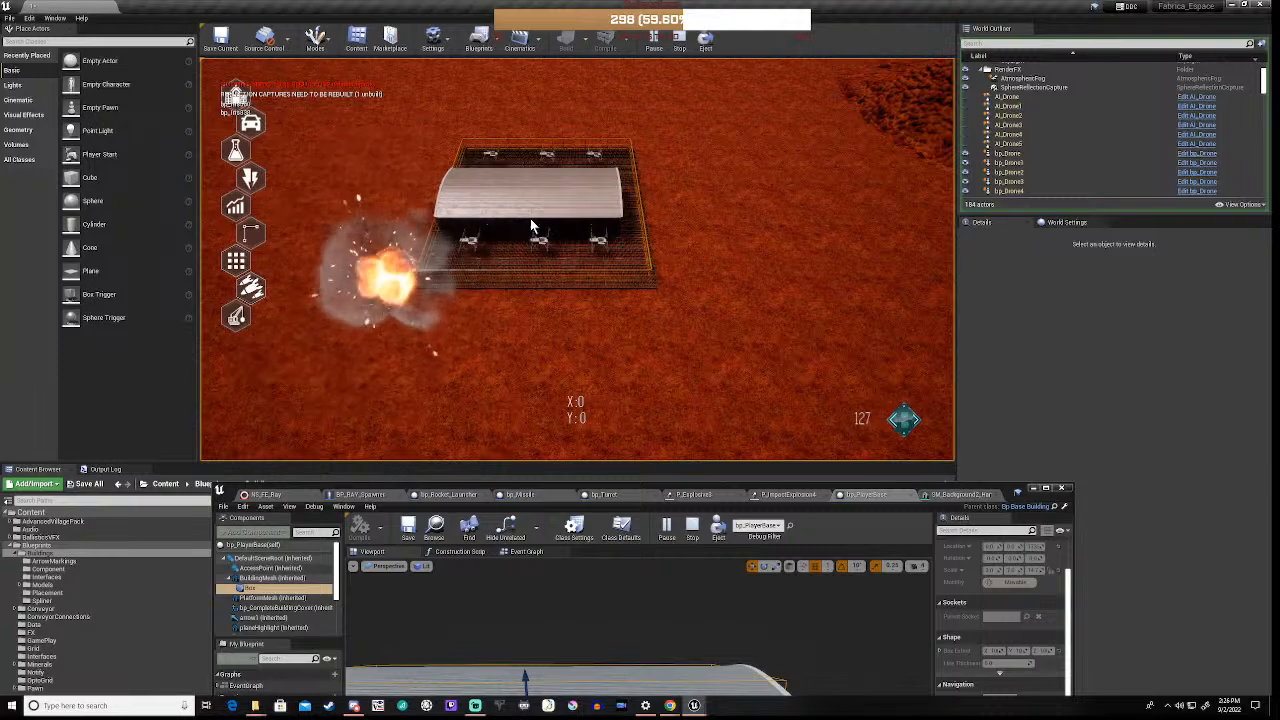
key("a")
key("w")
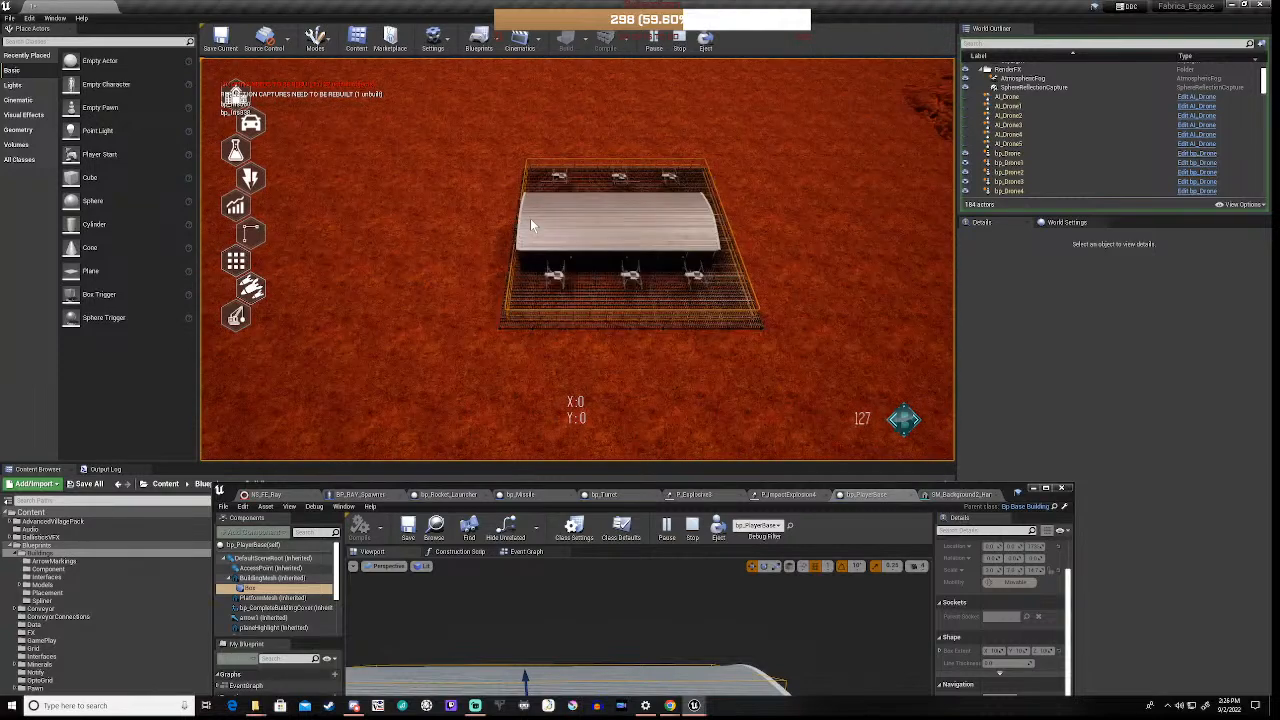
key("d")
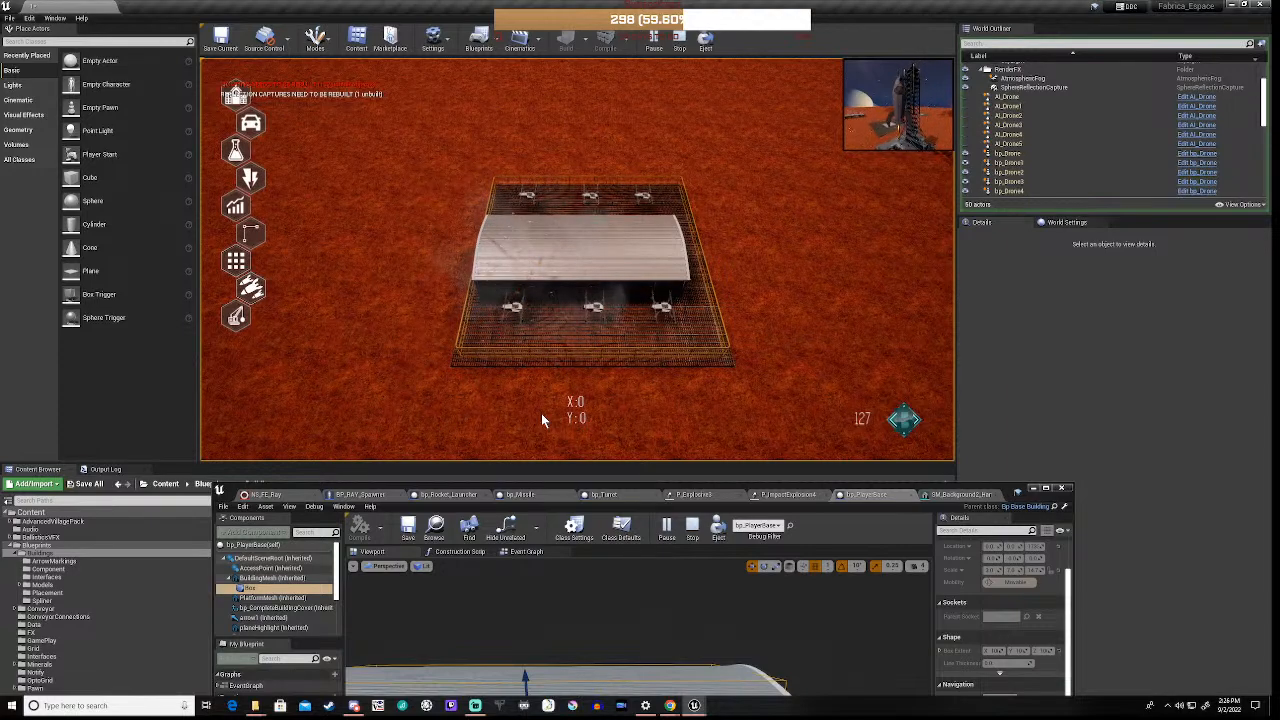
Survey the area between the rocket launcher and the player base during play, and end the play session
key("s")
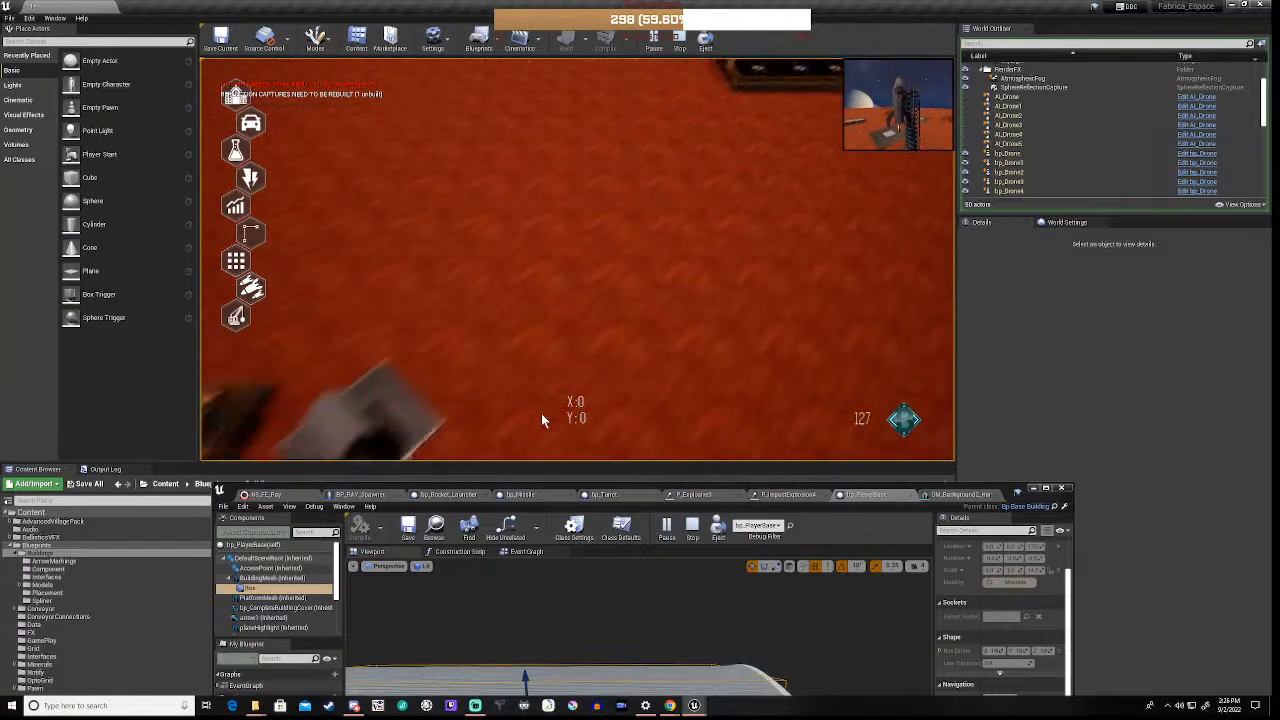
key("s")
key("w")
key("w")
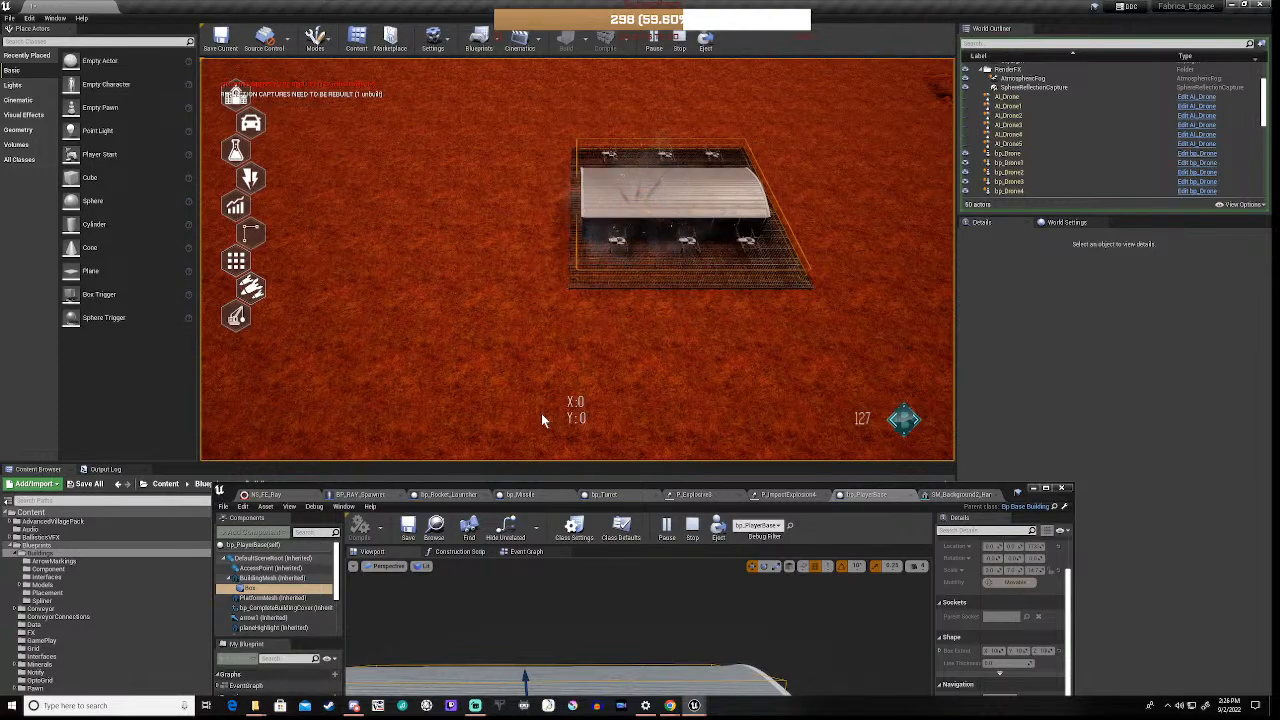
key("s")
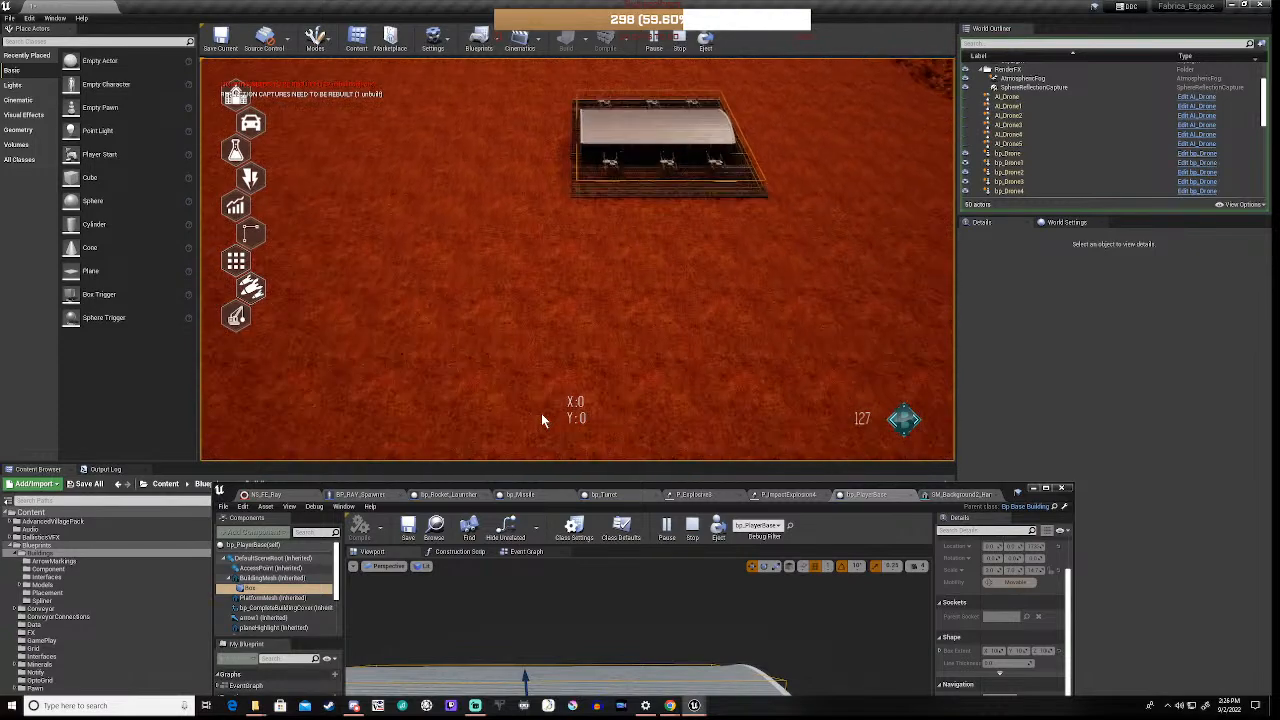
left_click(693, 530)
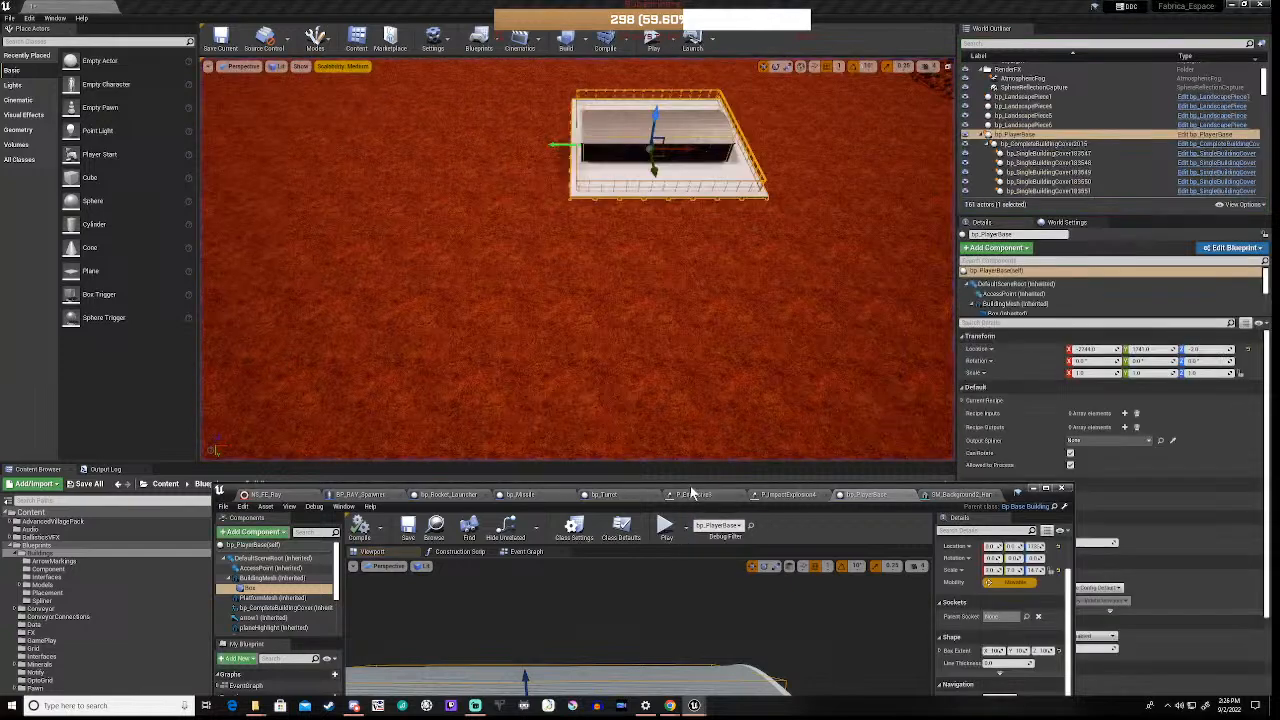
In the bp_Rocket_Launcher event graph, enable Favor High Arc on the SuggestProjectileVelocity node and compile the blueprint
left_click_drag(691, 488, 615, 598)
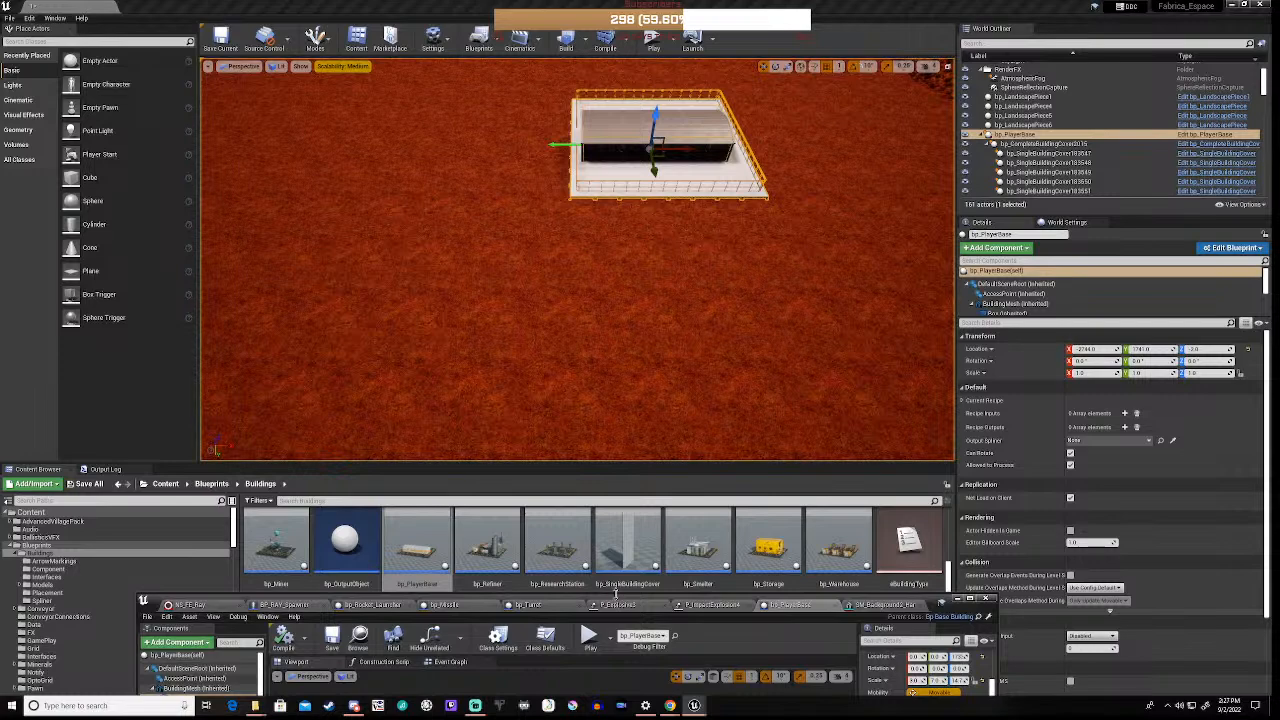
right_click_drag(622, 360, 520, 362)
key("w")
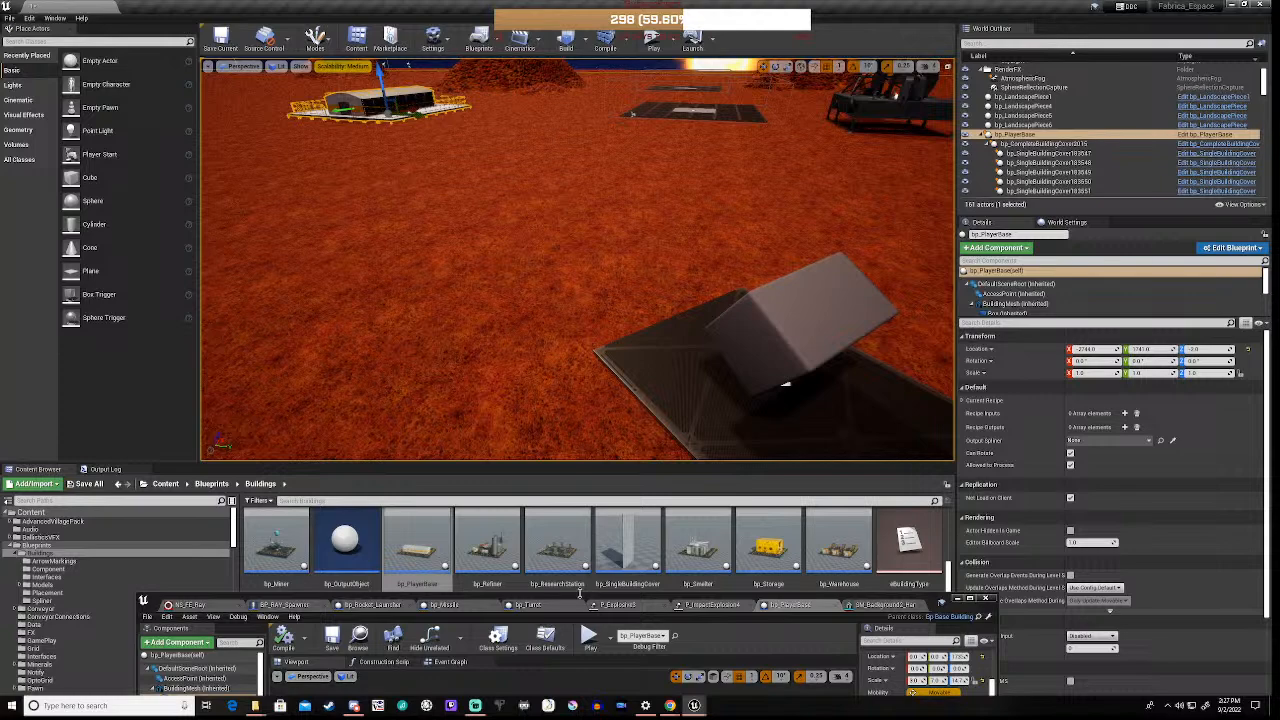
left_click_drag(568, 595, 776, 256)
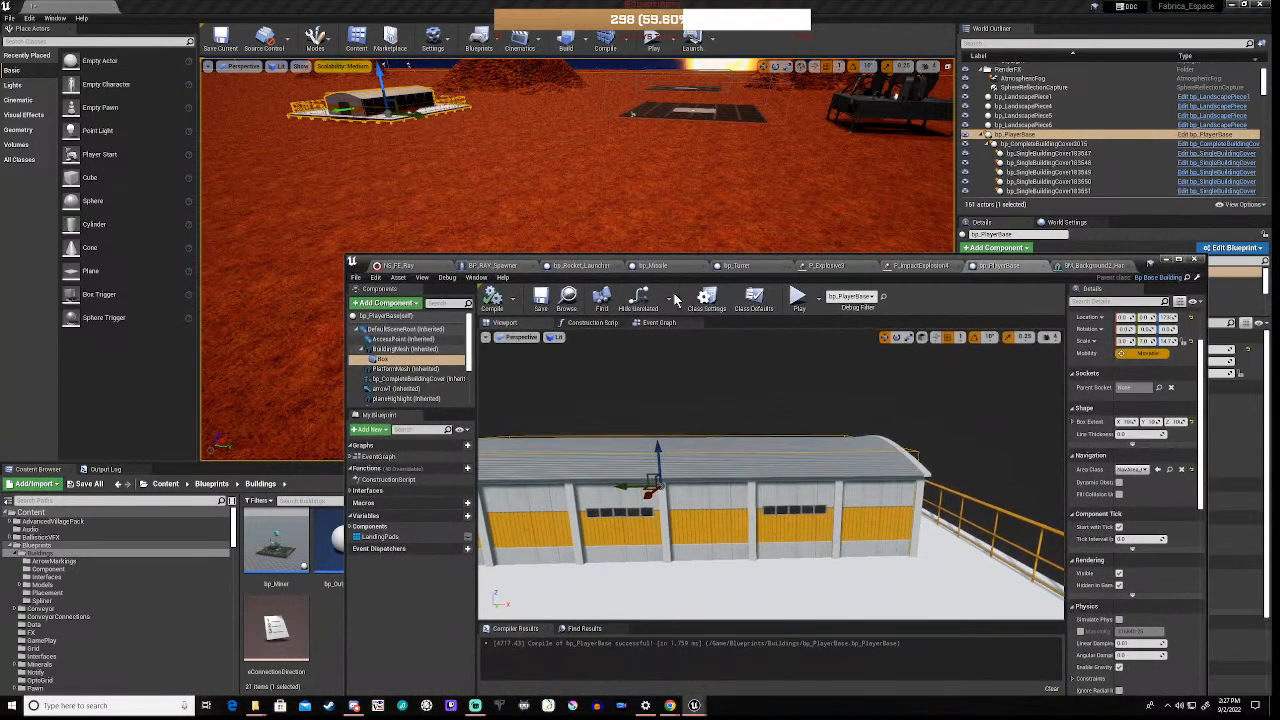
left_click(655, 266)
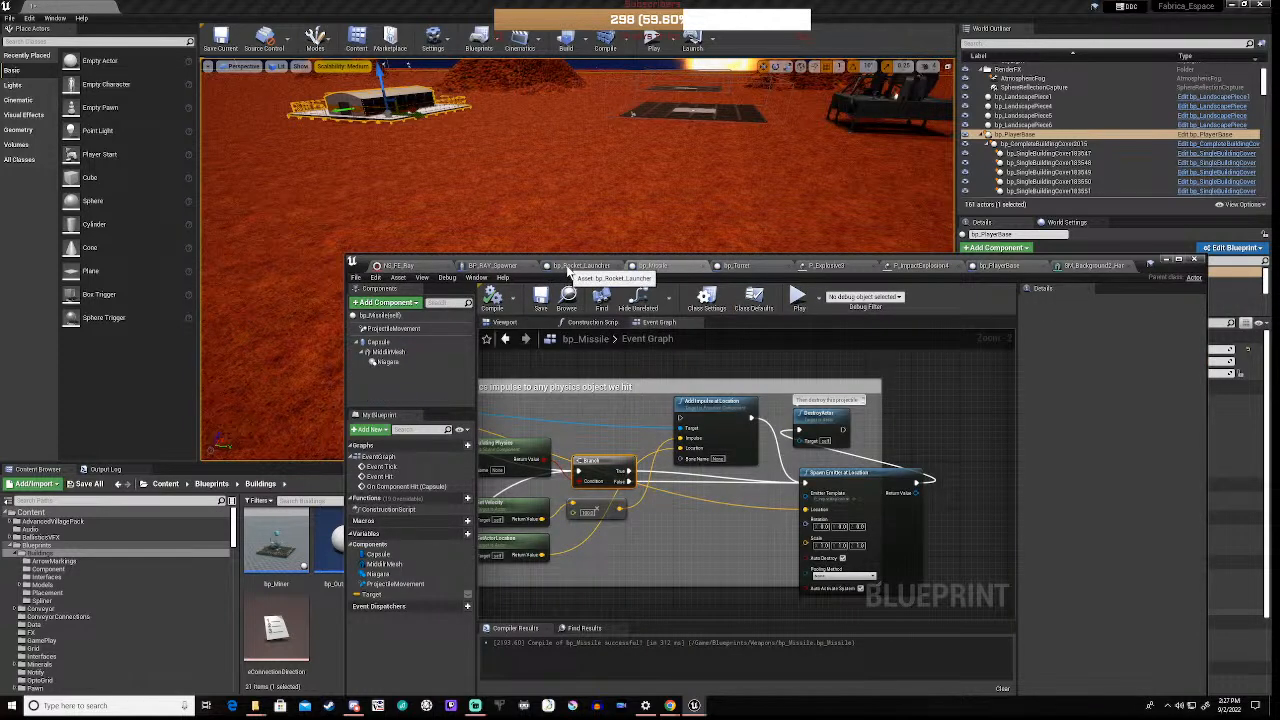
left_click(577, 266)
scroll(790, 416, "up", 2)
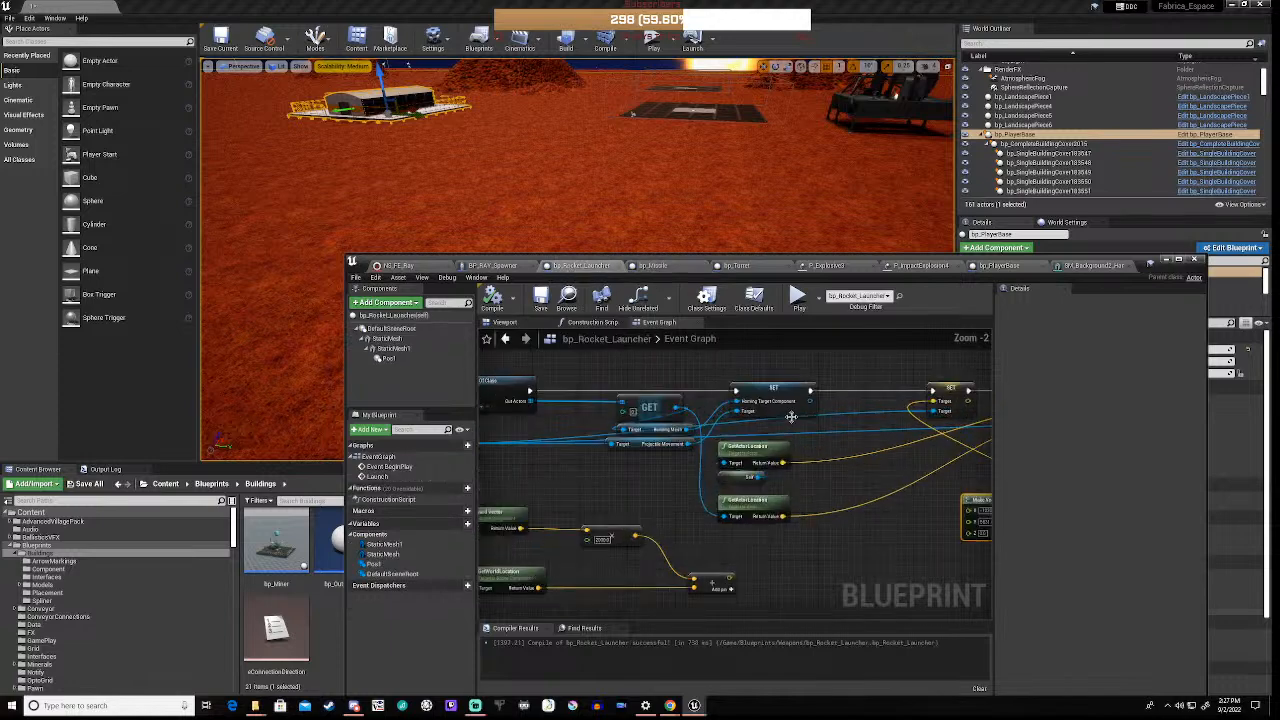
right_click_drag(905, 459, 583, 473)
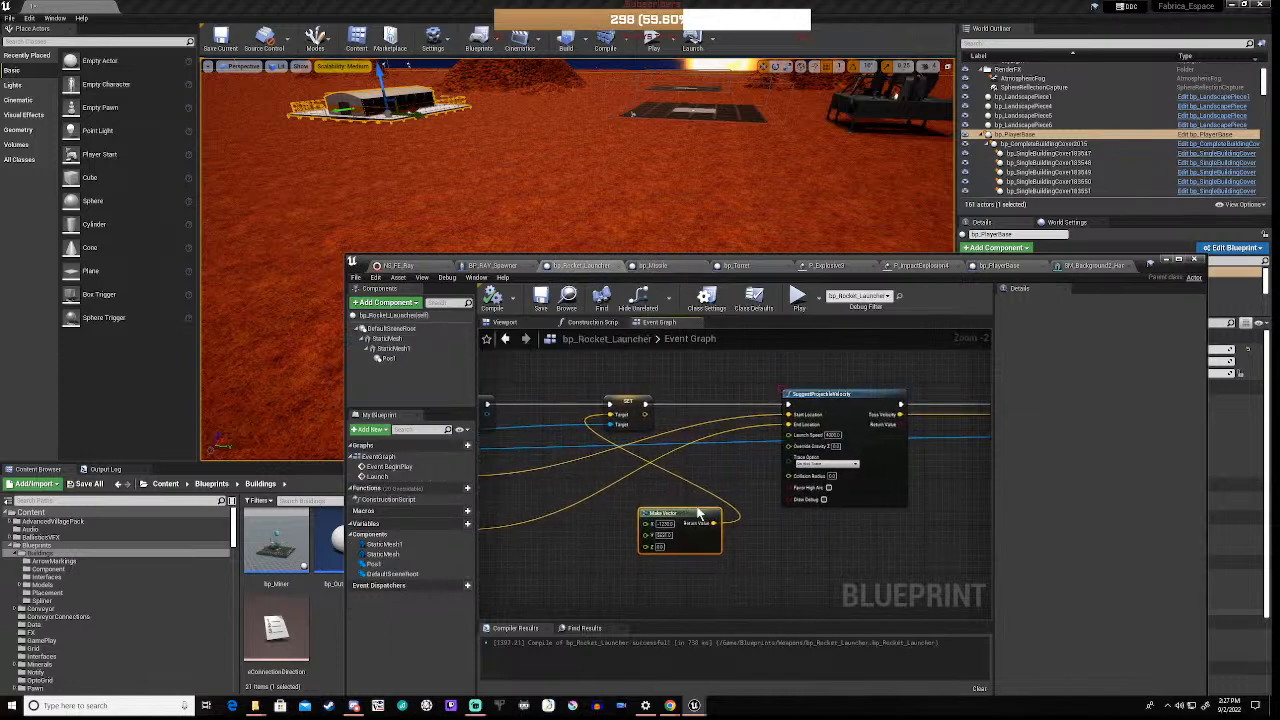
scroll(818, 430, "up", 2)
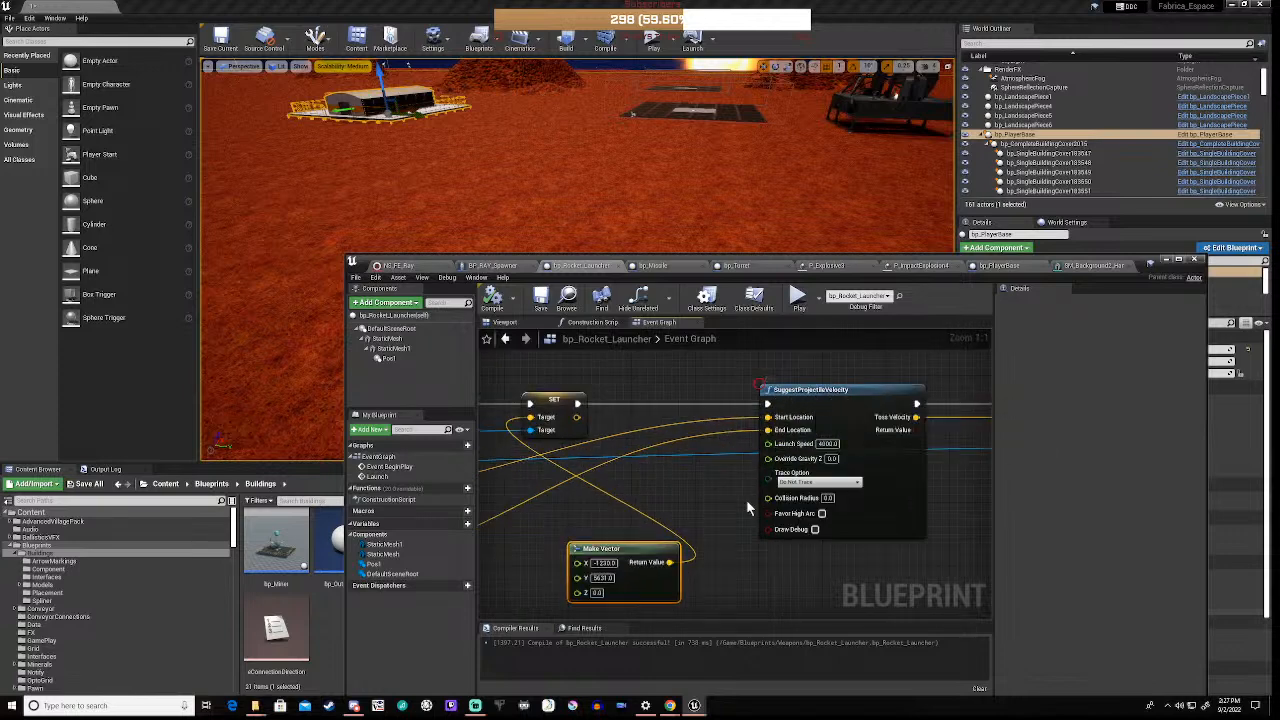
left_click(821, 514)
left_click(492, 298)
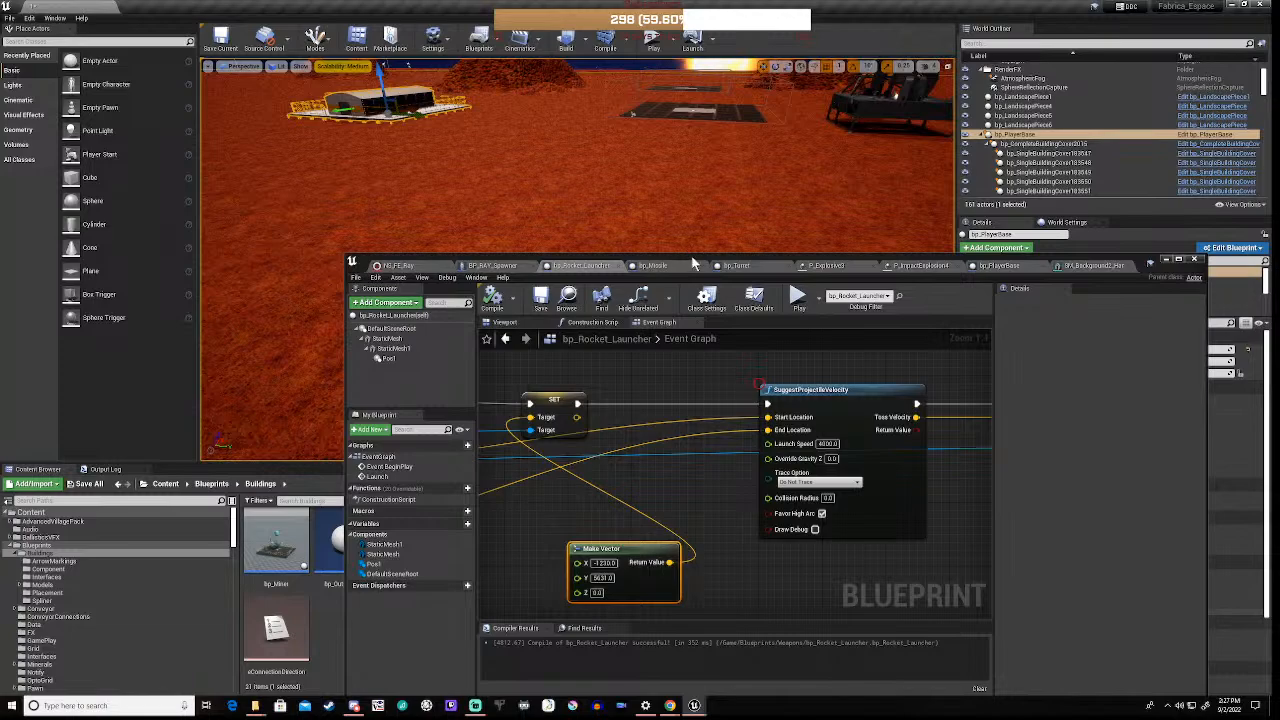
Play the level and watch the high-arc missile flights from a wide overview of the rocket launcher and player base, and end the play session
left_click_drag(695, 260, 578, 522)
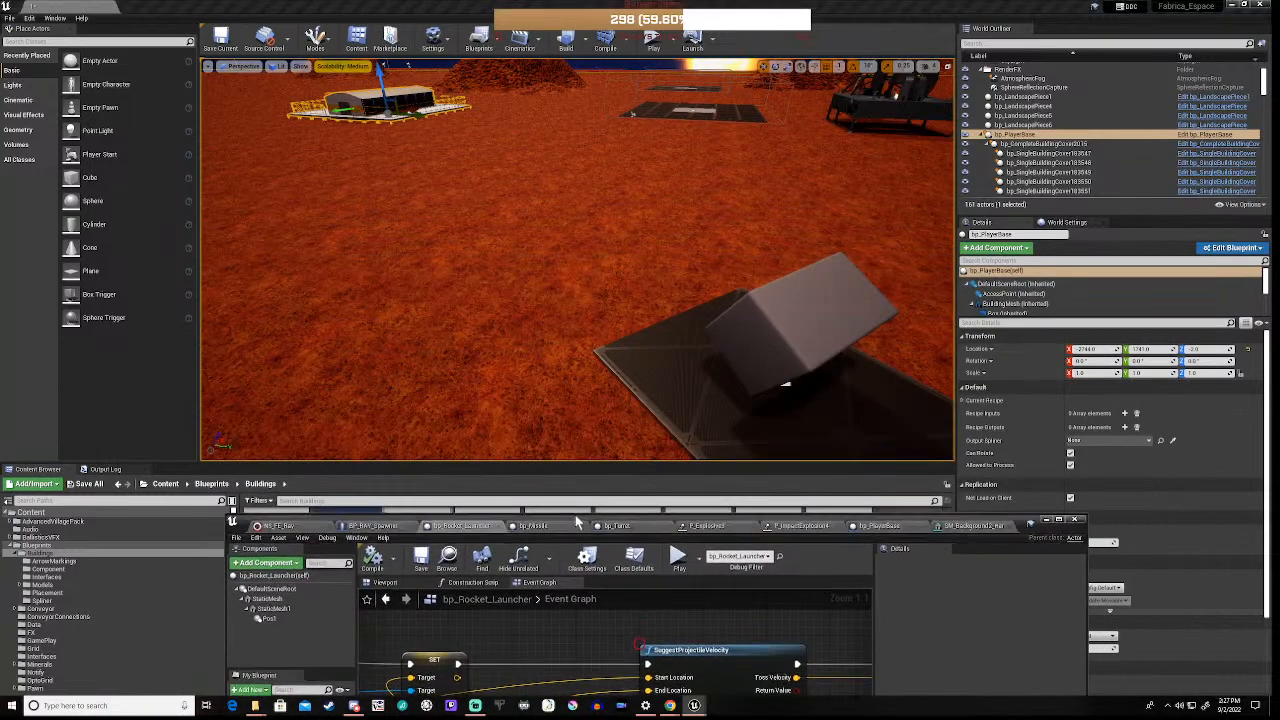
right_click_drag(632, 112, 725, 112)
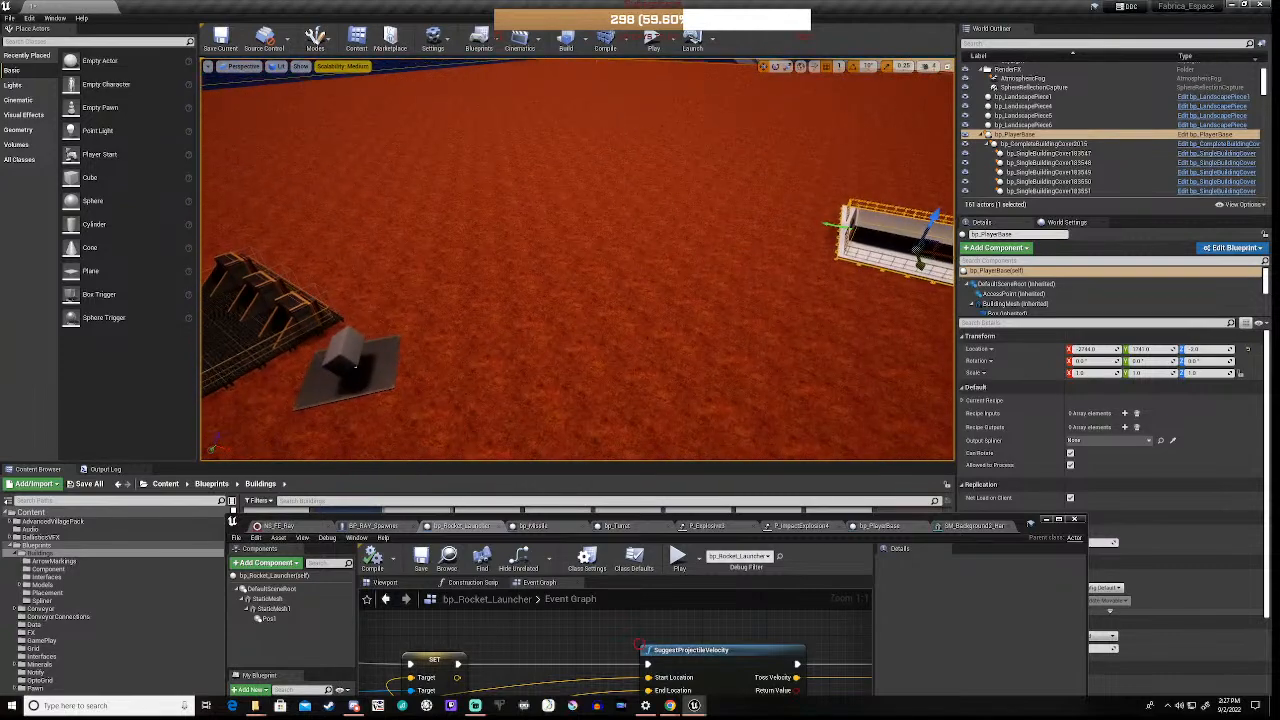
left_click(652, 40)
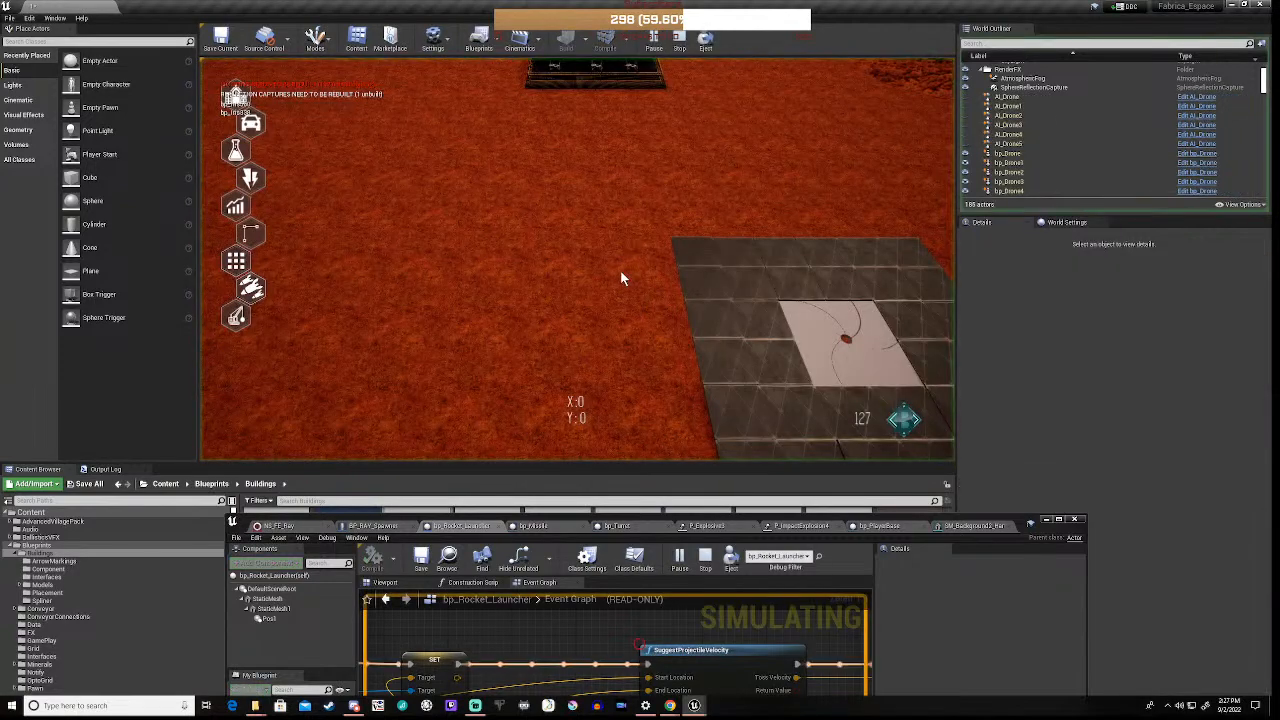
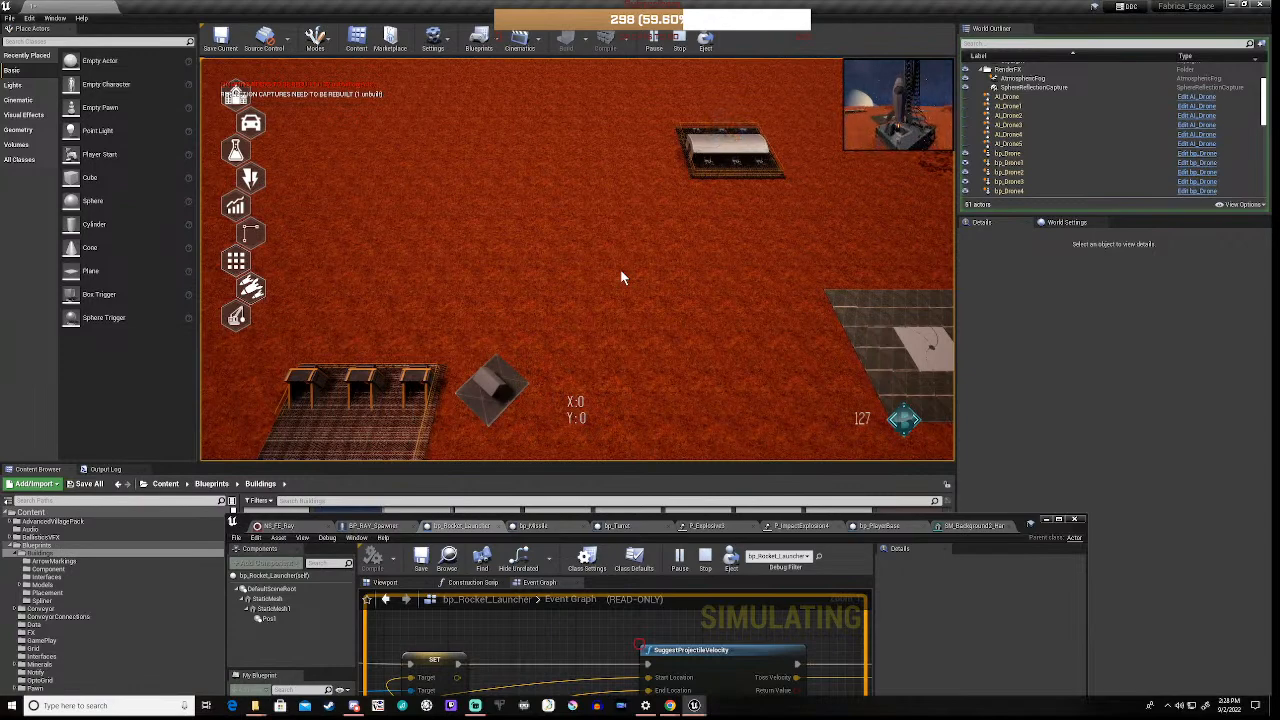
key("d")
key("w")
scroll(621, 277, "down", 5)
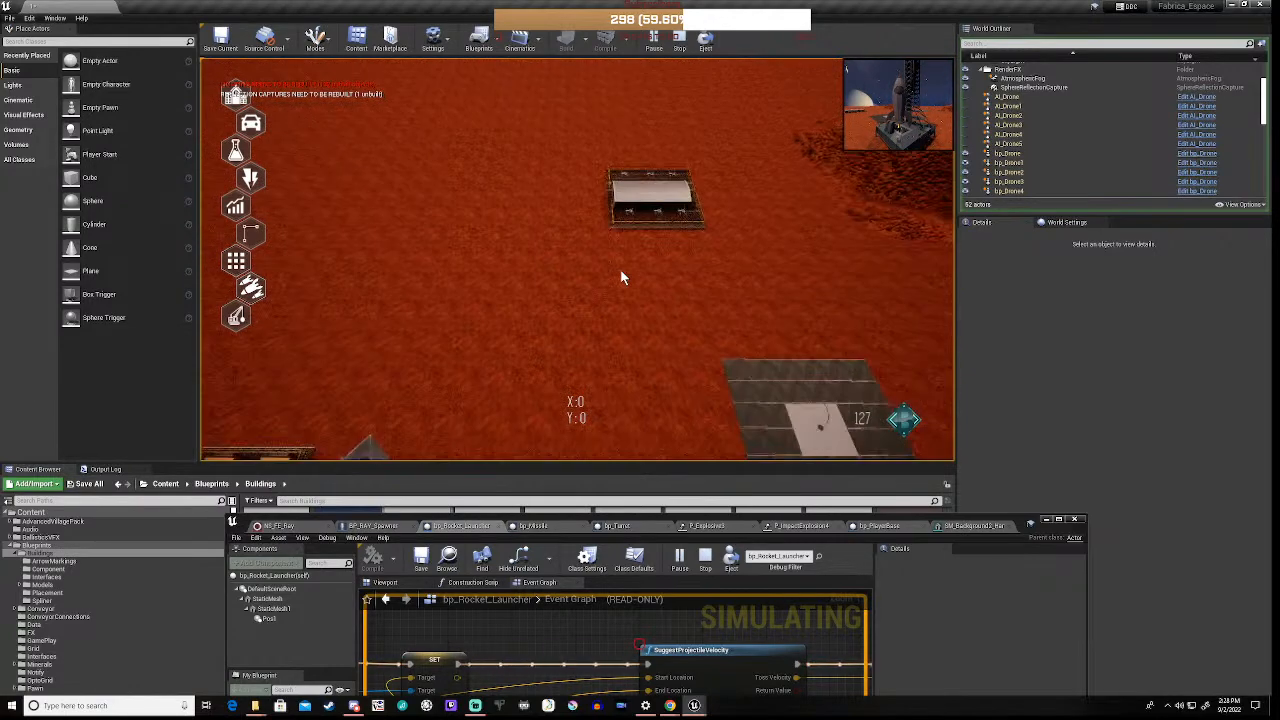
scroll(621, 277, "down", 5)
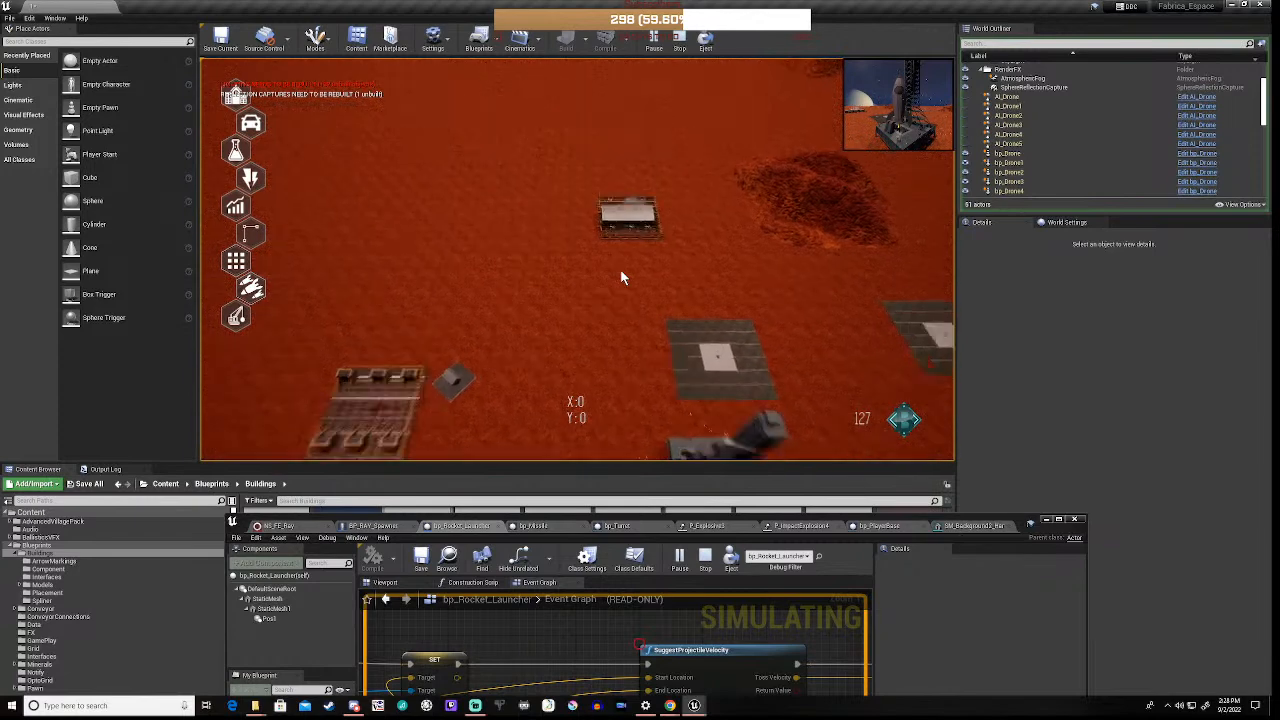
scroll(621, 277, "down", 3)
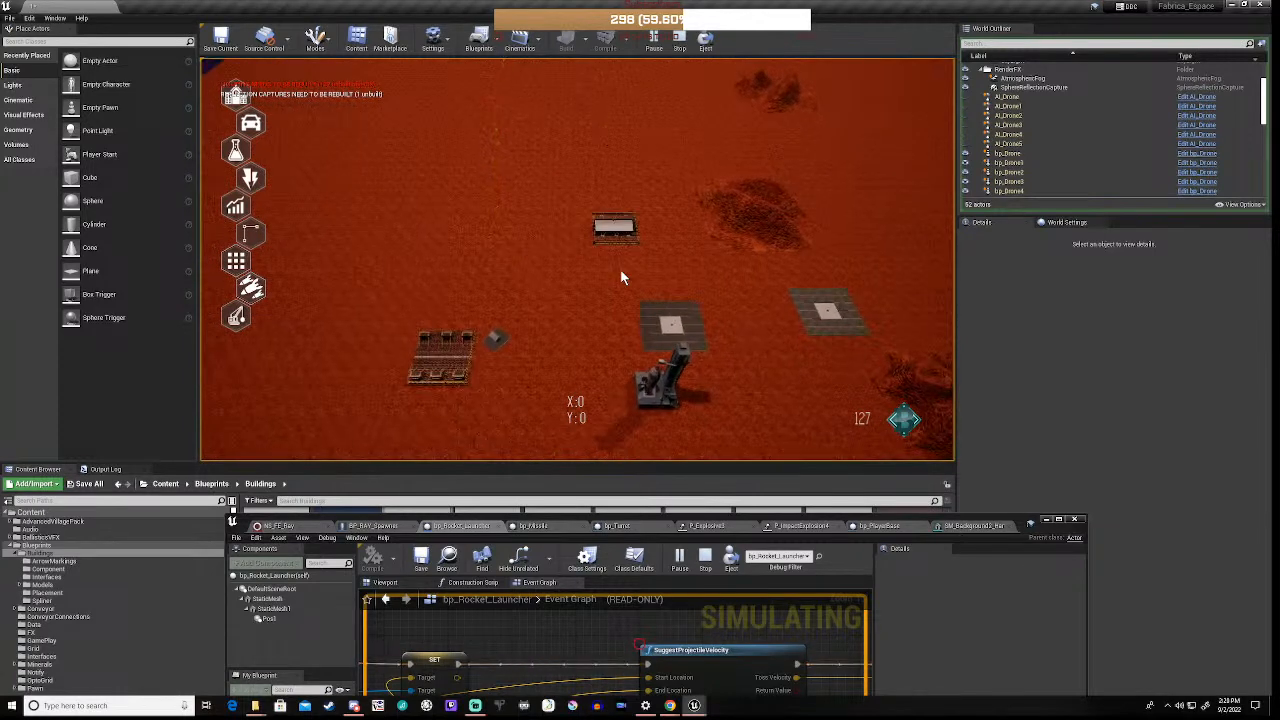
scroll(621, 277, "down", 4)
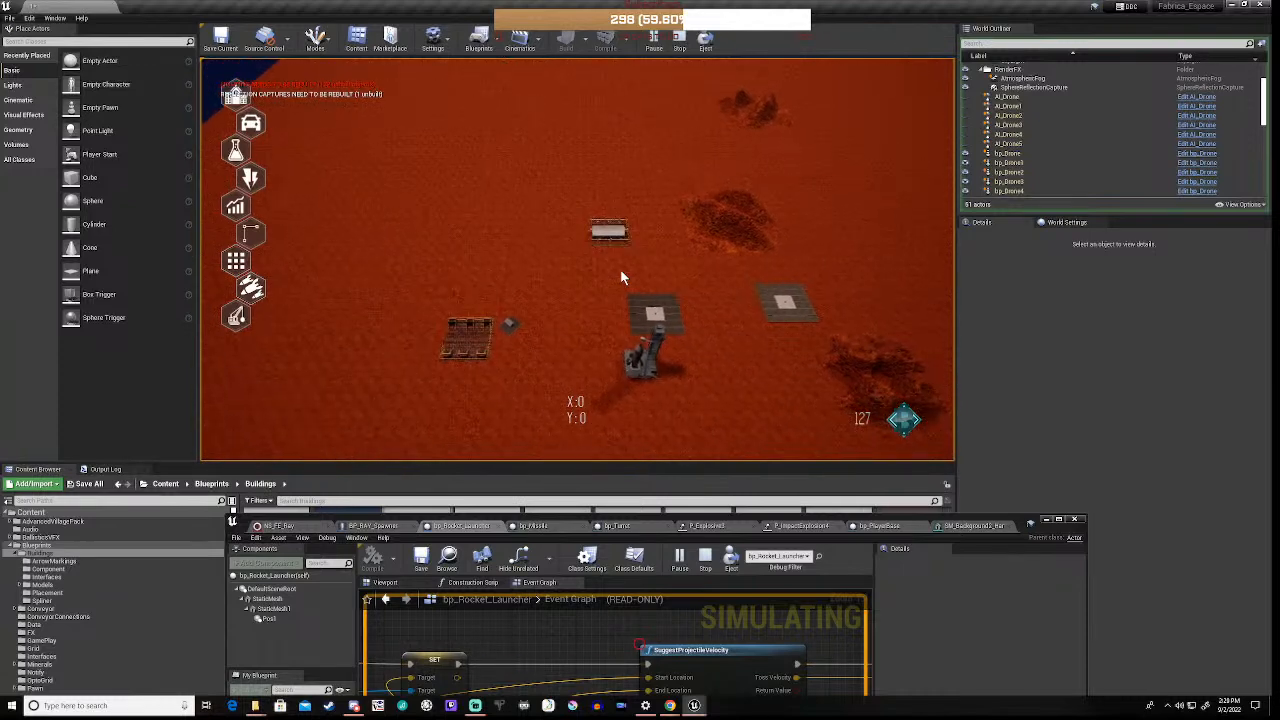
scroll(621, 277, "down", 2)
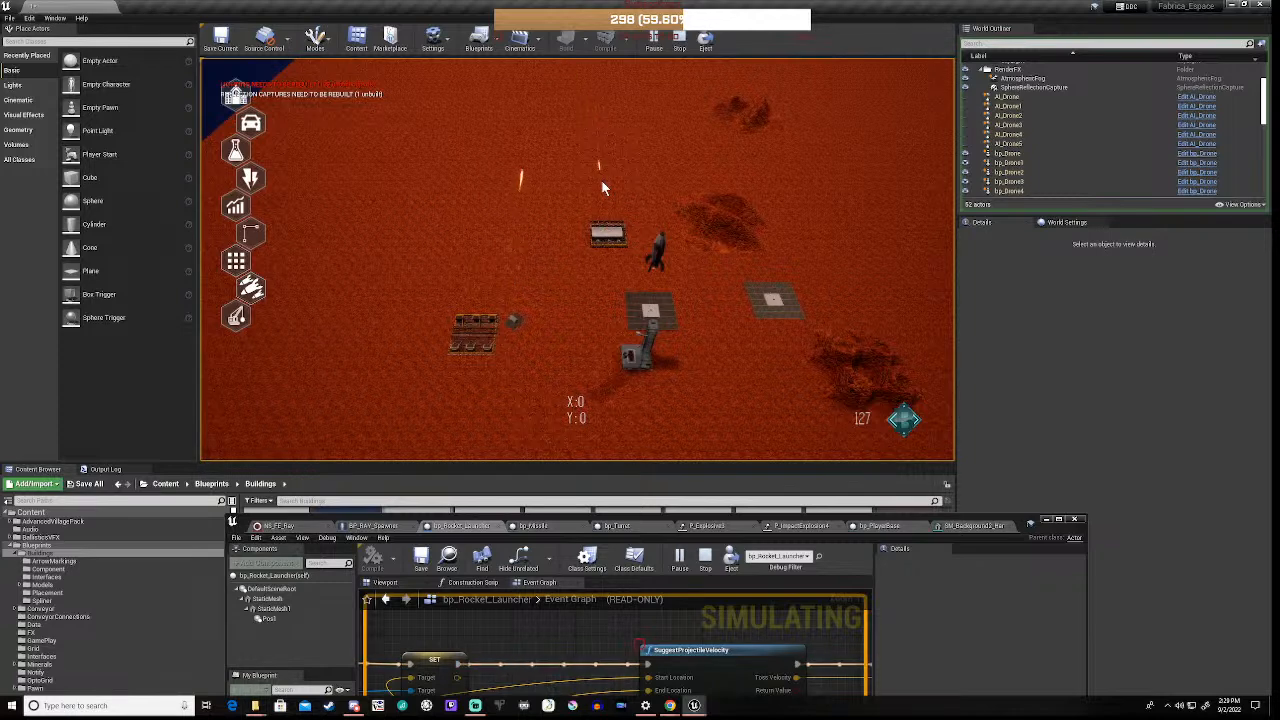
left_click(704, 562)
Set the Launch Speed of the SuggestProjectileVelocity node to 5000 and compile bp_Rocket_Launcher
left_click_drag(740, 522, 741, 277)
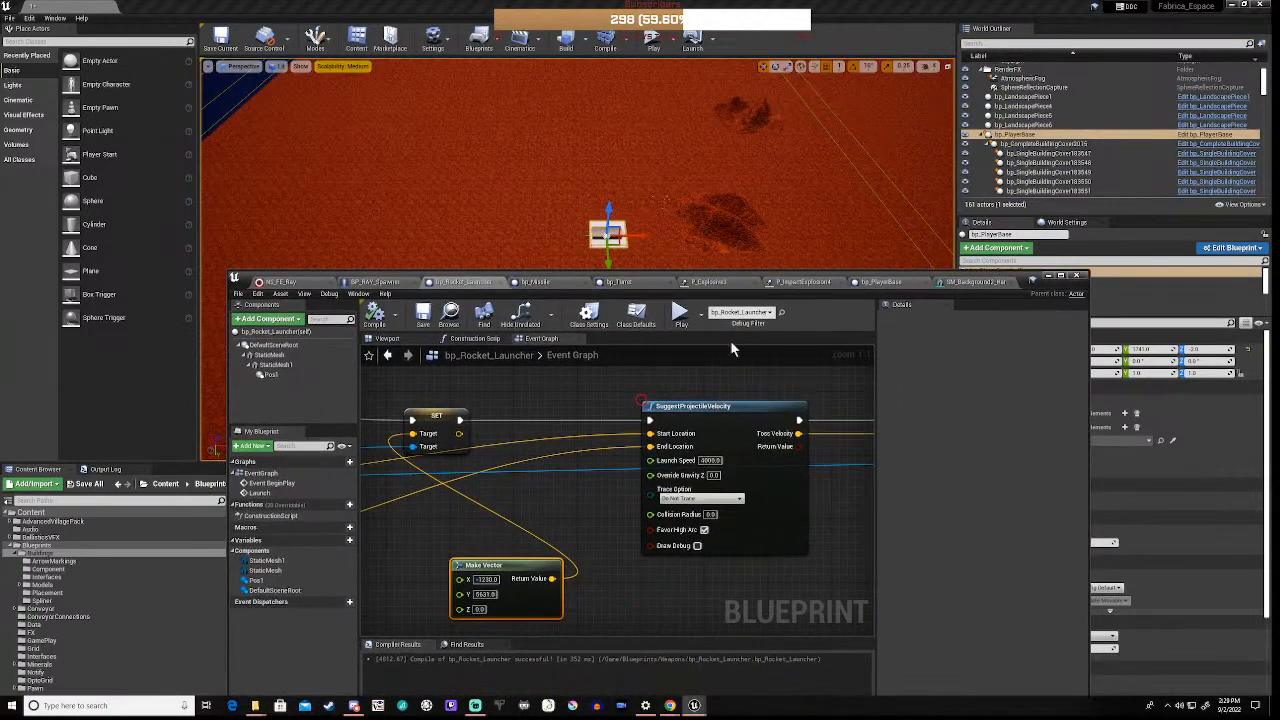
left_click(705, 460)
type("5000")
key("Return")
left_click(582, 483)
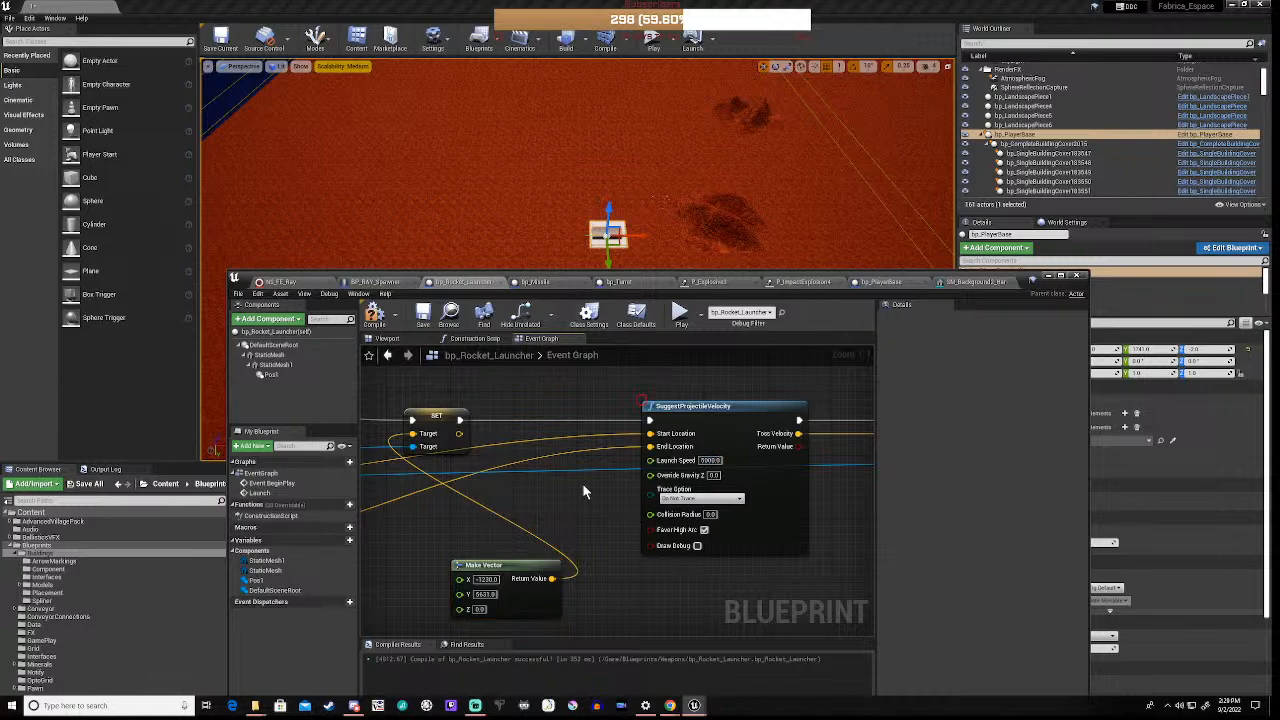
left_click(374, 314)
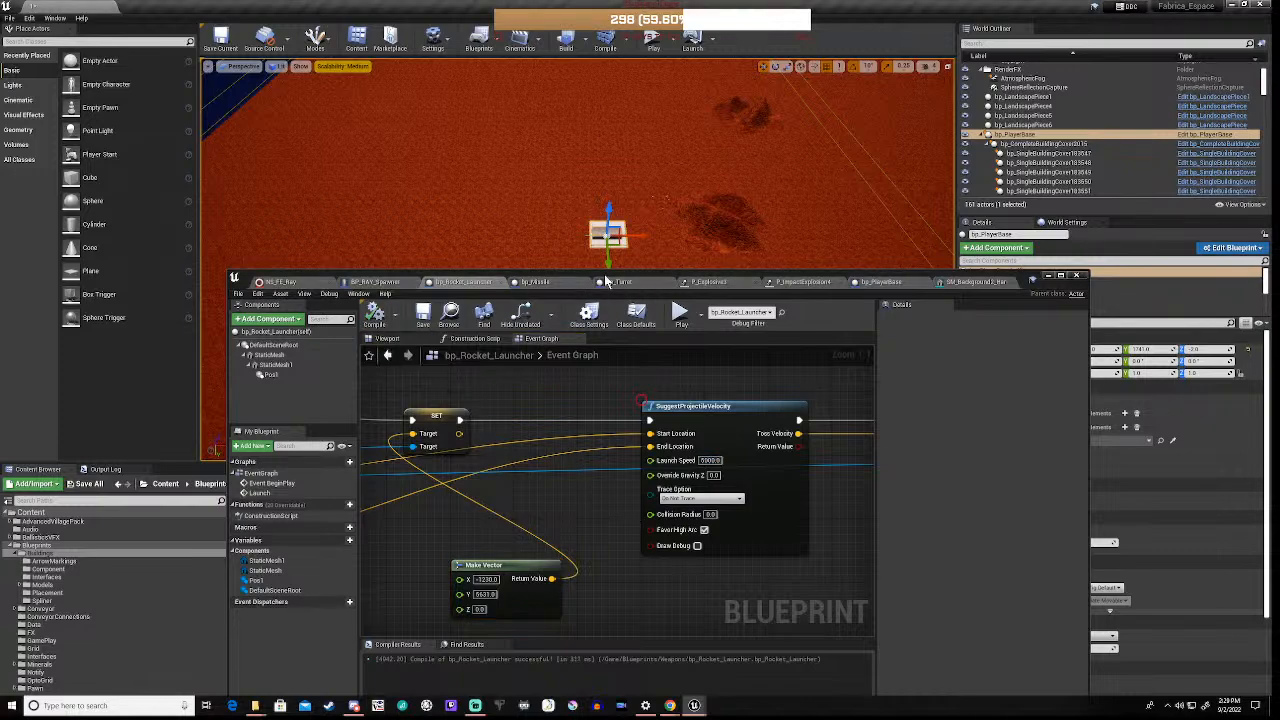
Play the level to watch the missile trajectories at the 5000 launch speed, and end the play session
left_click_drag(619, 277, 663, 489)
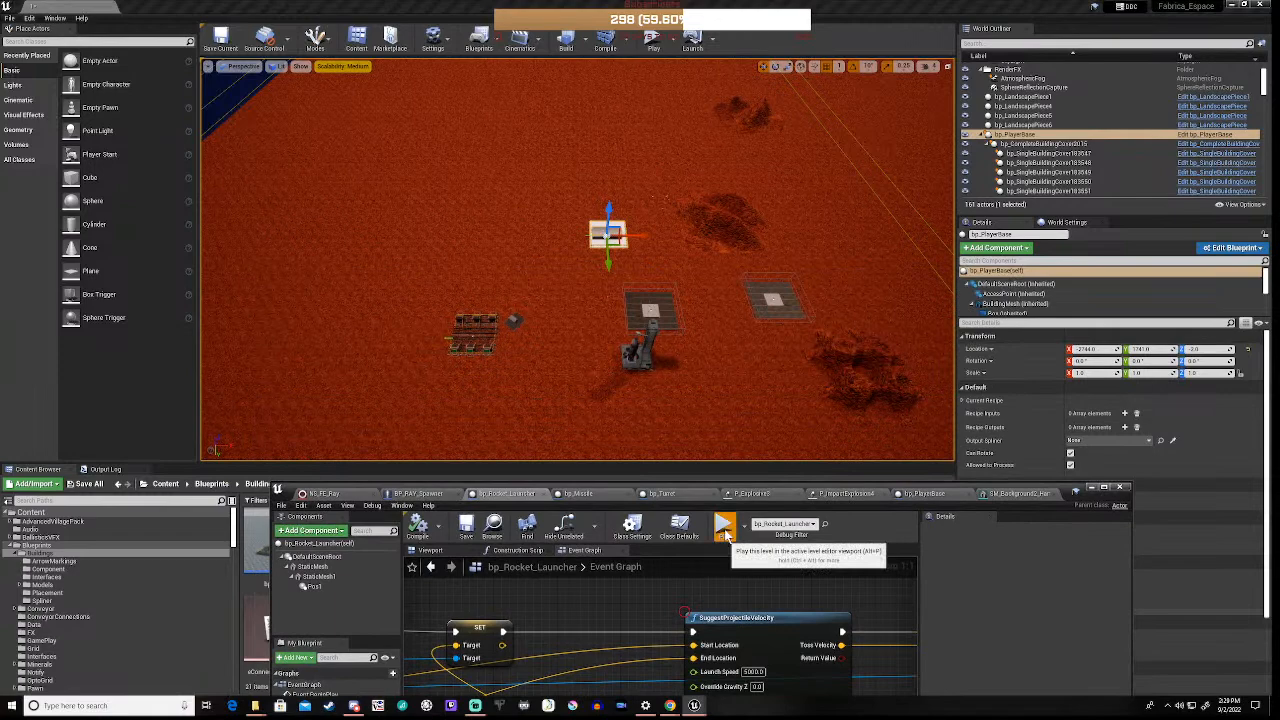
left_click(725, 530)
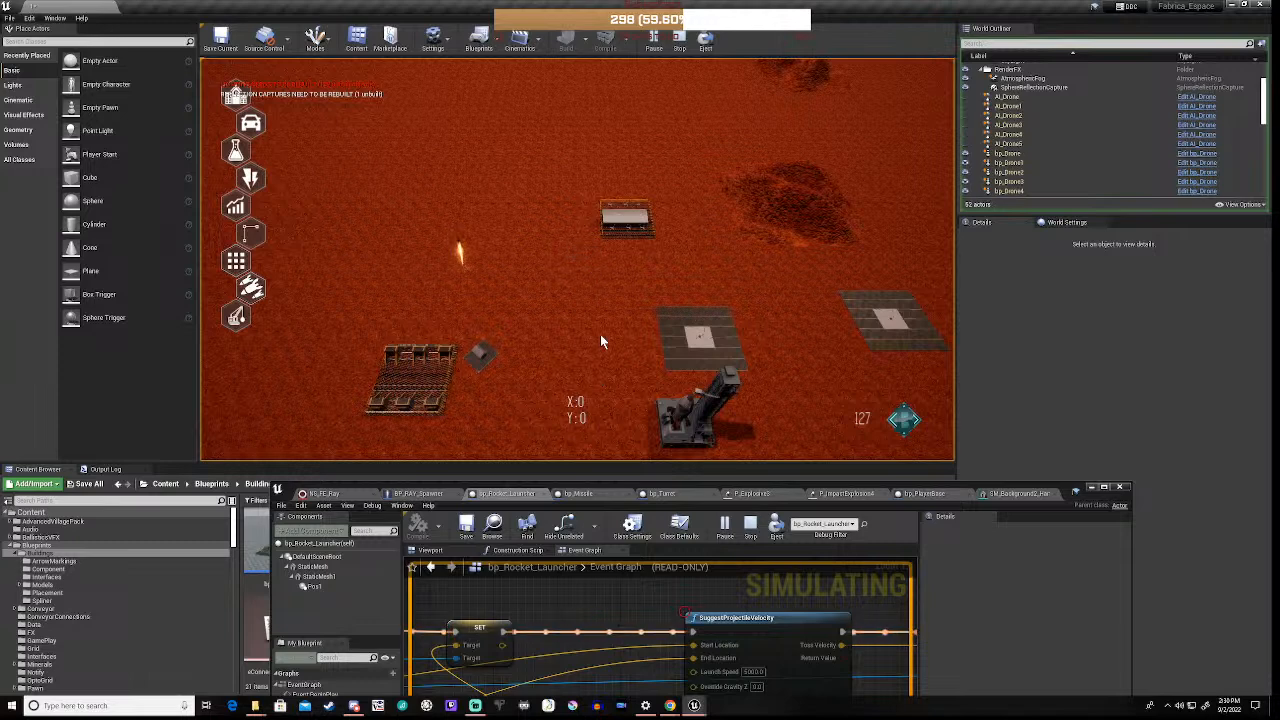
mouse_move(757, 678)
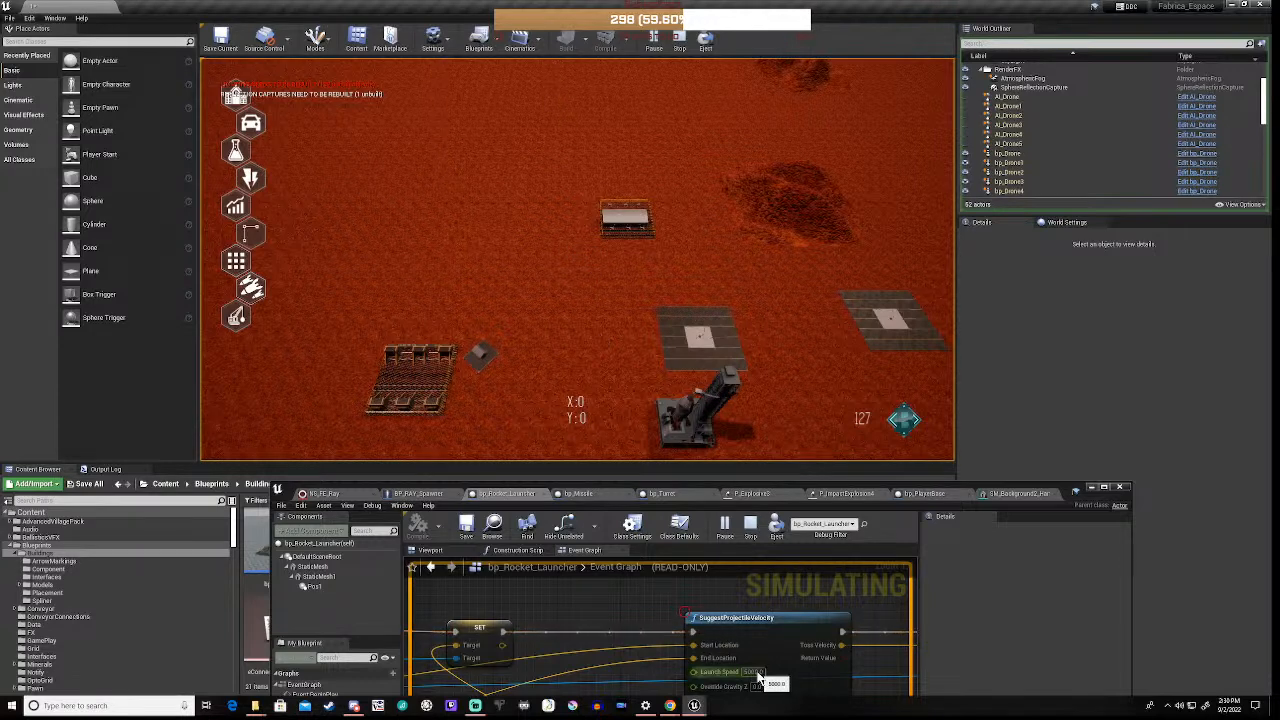
left_click(750, 526)
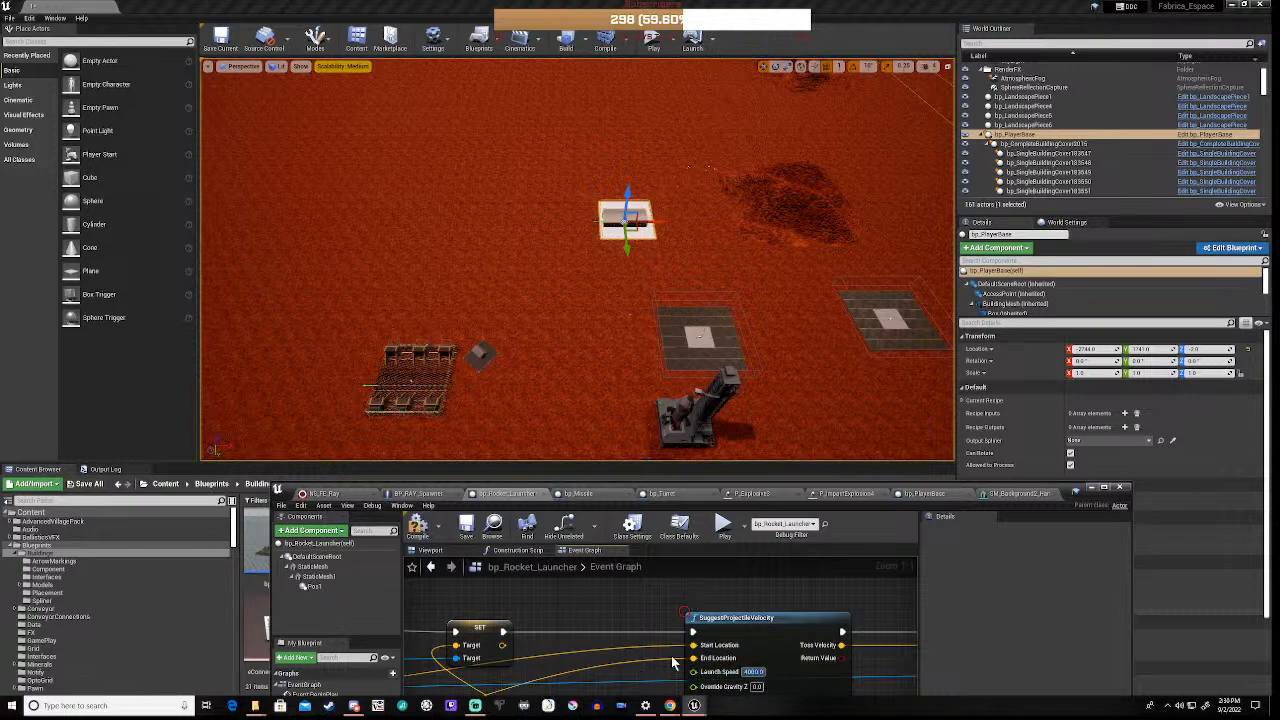
Set the SuggestProjectileVelocity Launch Speed to 4000, compile bp_Rocket_Launcher, and test the missiles in a play session
left_click(528, 597)
left_click(415, 532)
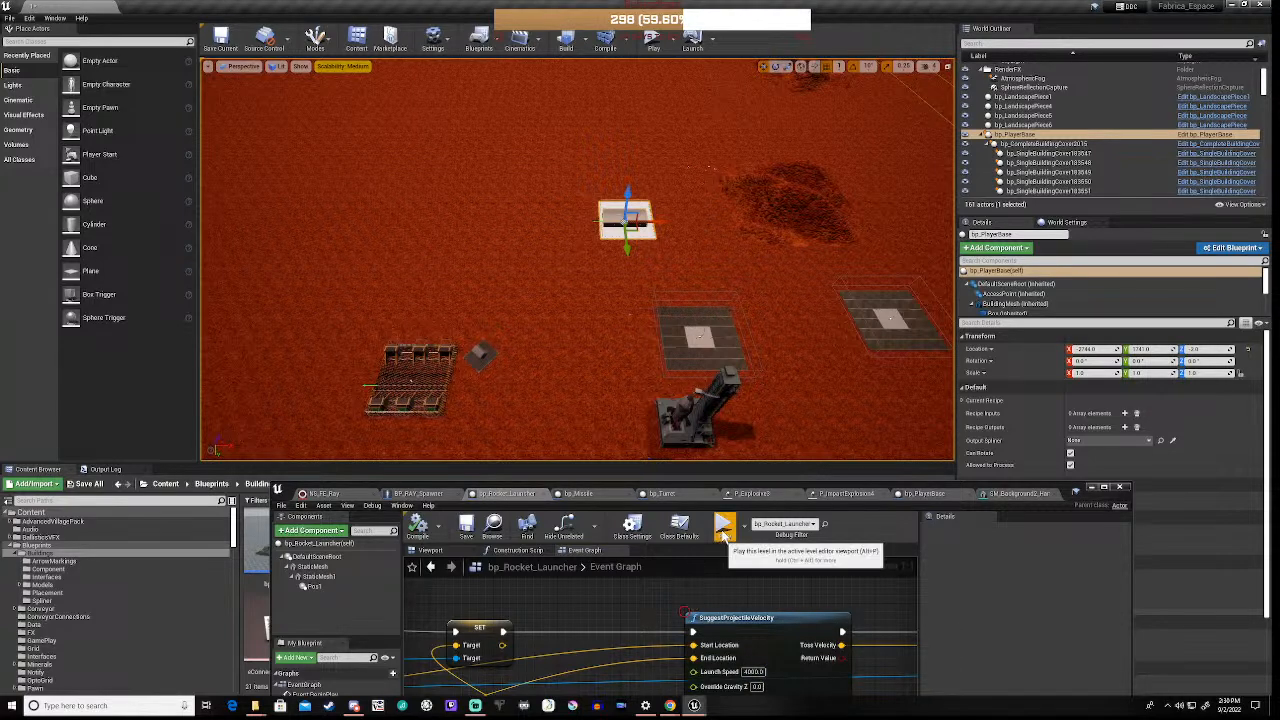
left_click(724, 530)
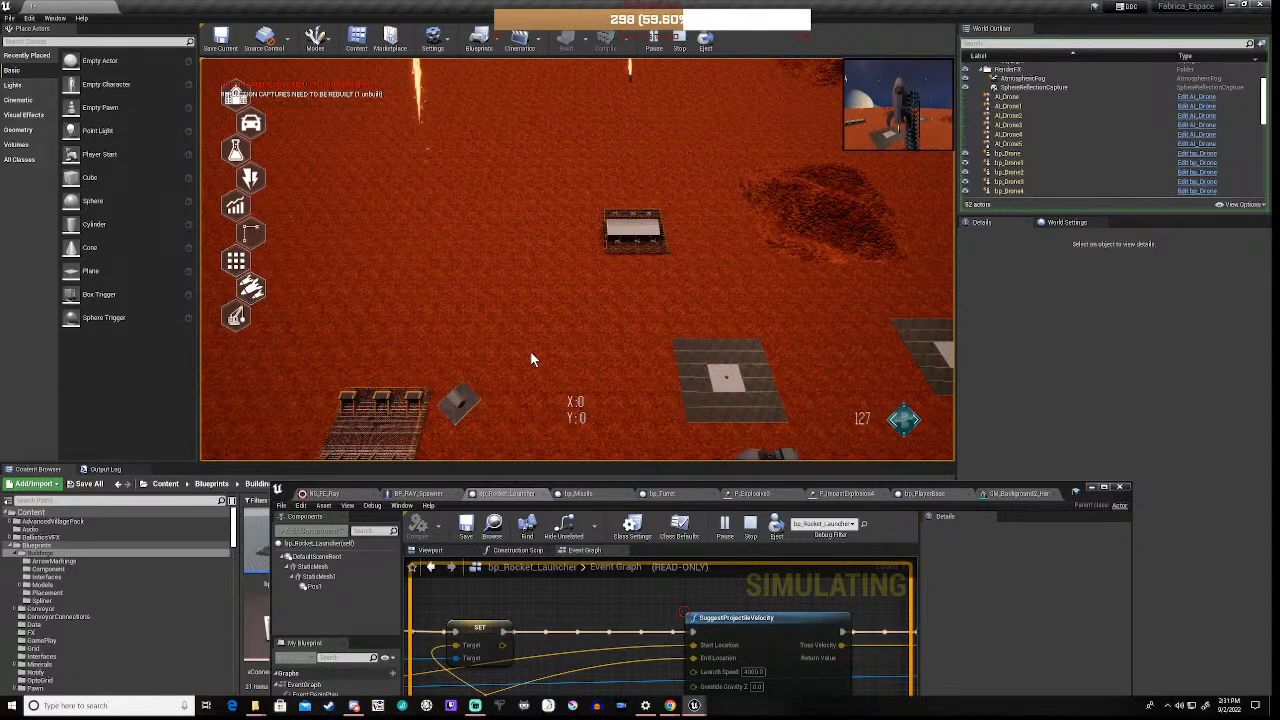
left_click(679, 42)
Disable Favor High Arc on the SuggestProjectileVelocity node and compile bp_Rocket_Launcher
left_click_drag(699, 490, 698, 228)
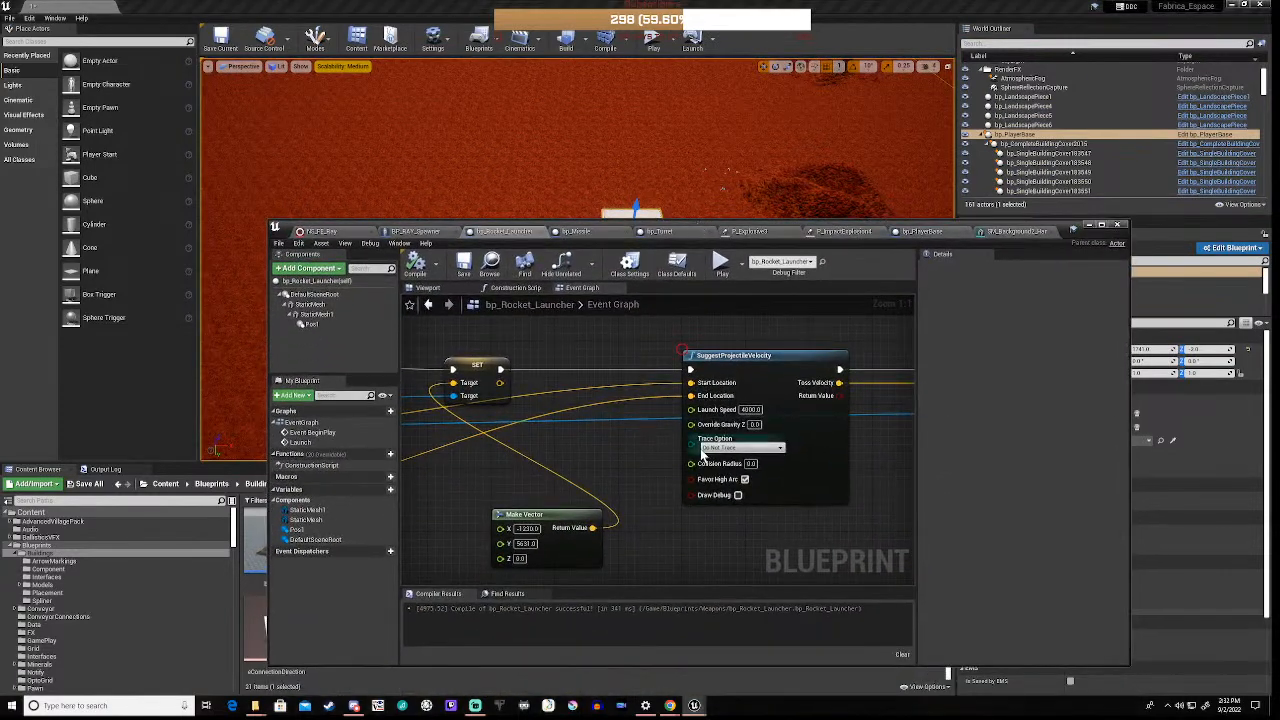
left_click(744, 479)
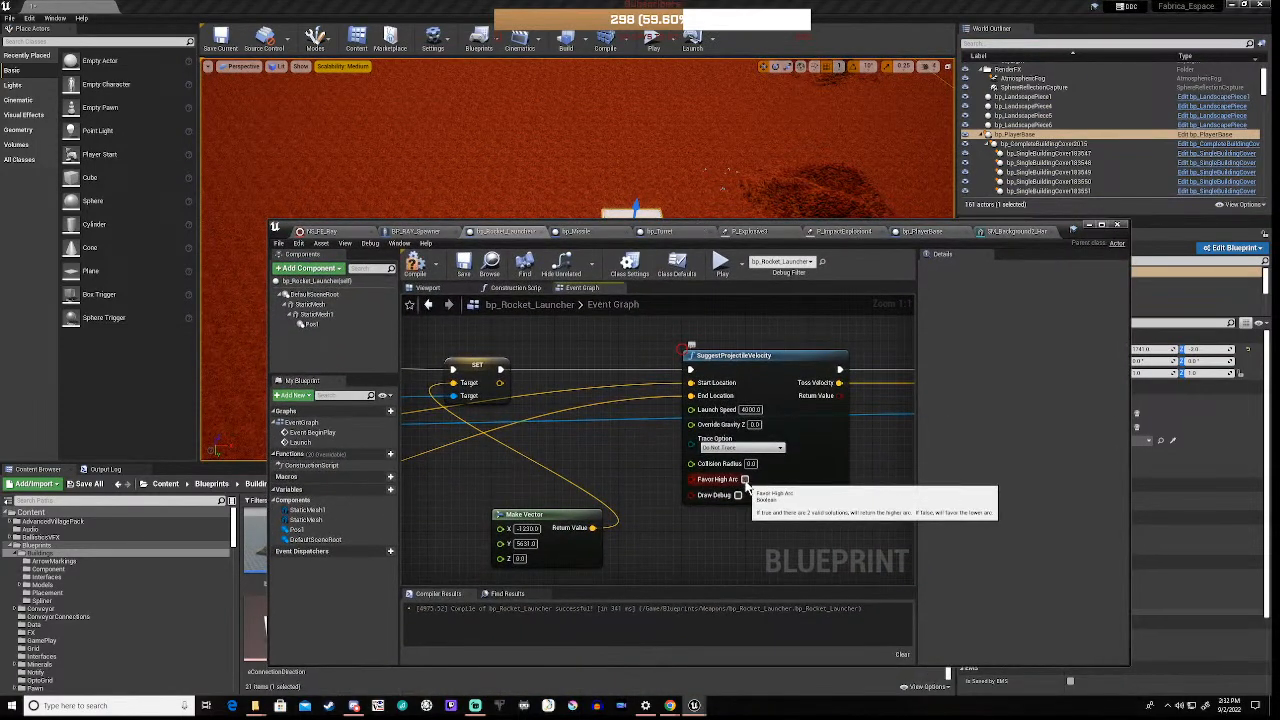
left_click(417, 270)
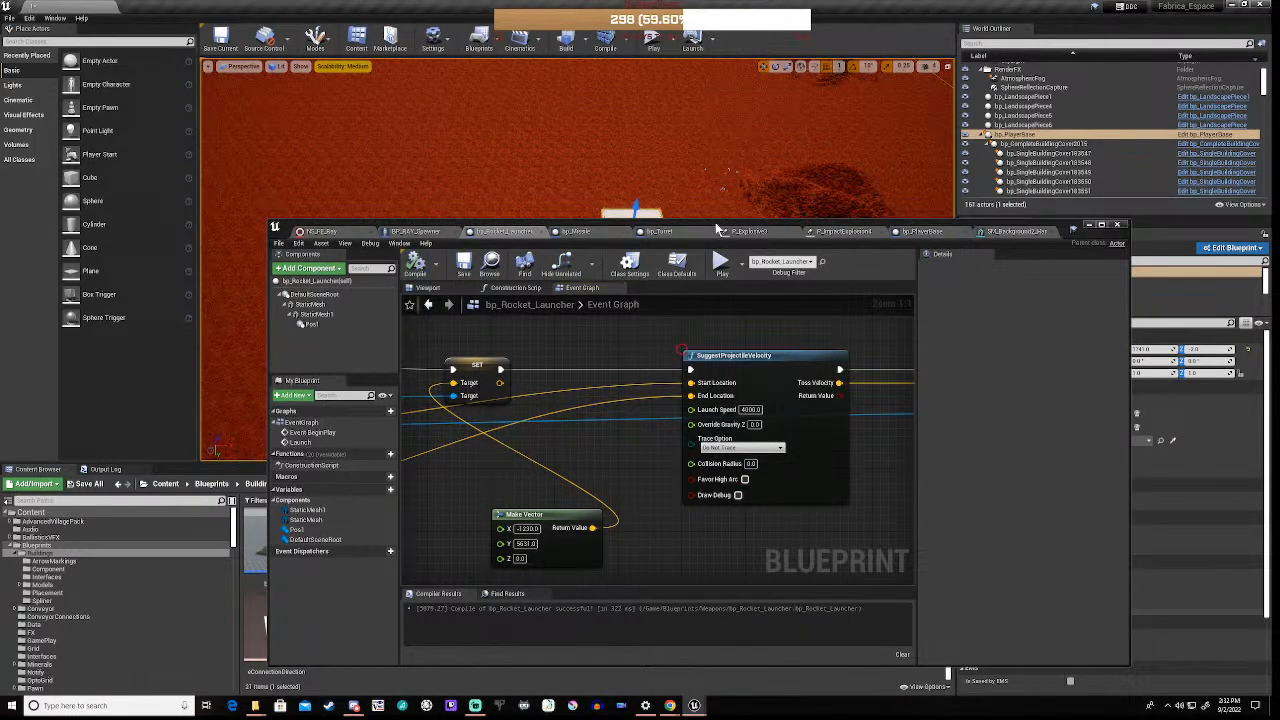
Move bp_PlayerBase much farther from the rocket launcher along its Y and X axes, and test the missile range in a play session
left_click_drag(717, 229, 709, 444)
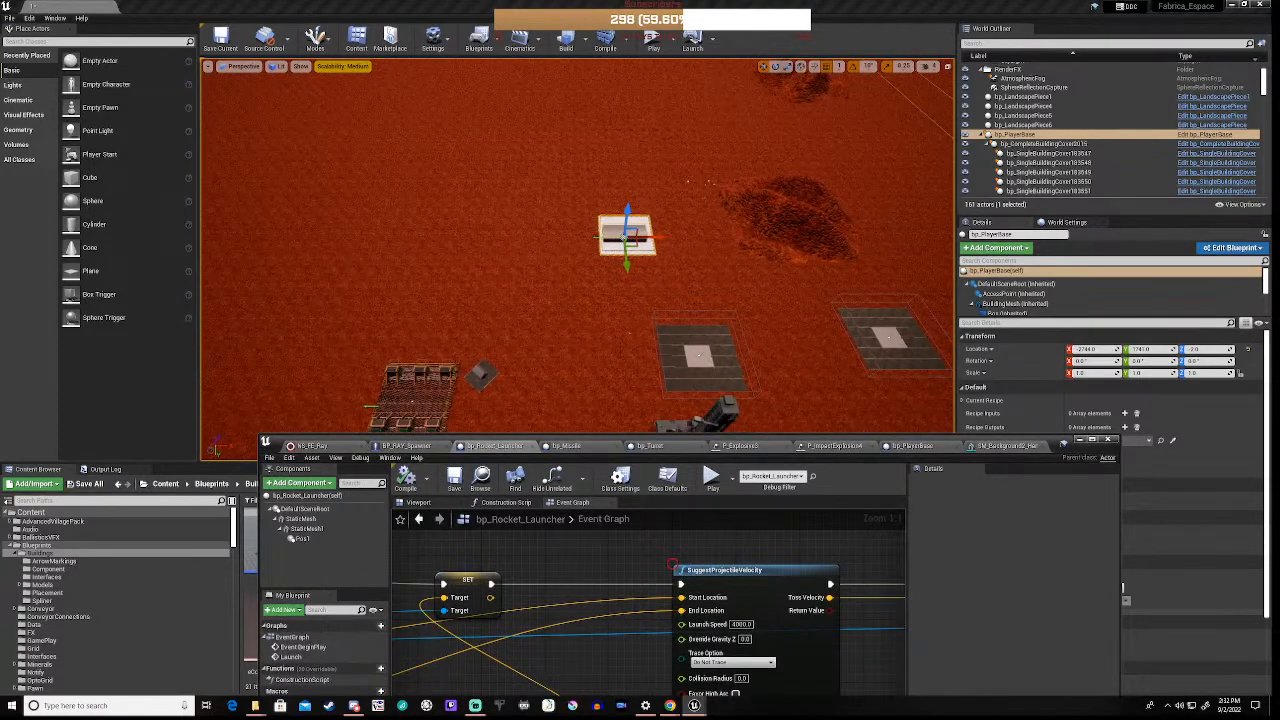
left_click_drag(627, 265, 712, 97)
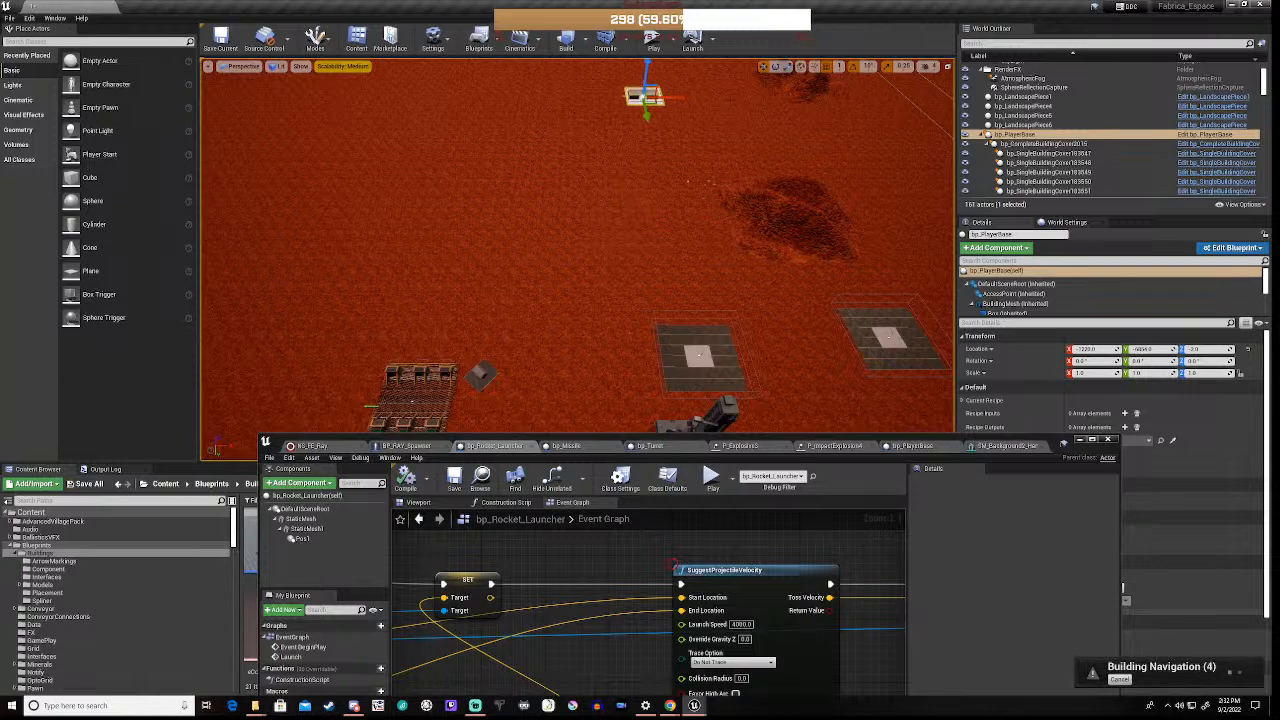
left_click_drag(680, 96, 713, 97)
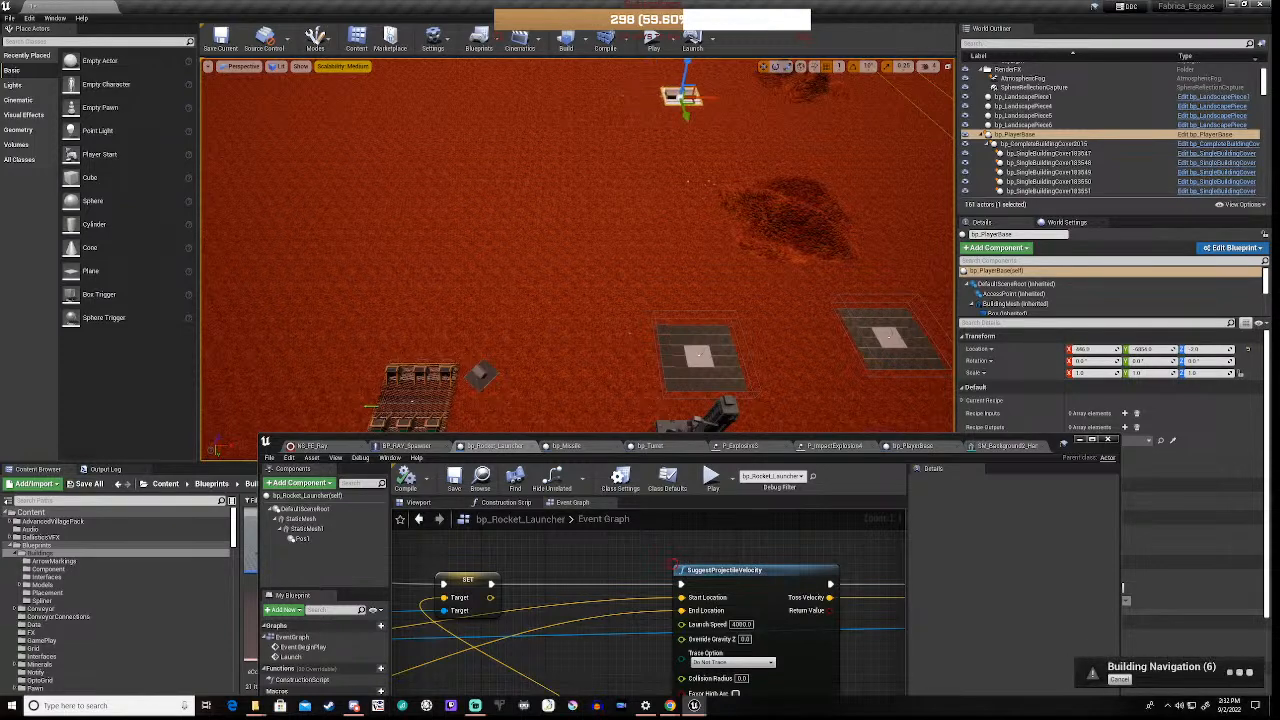
left_click(652, 44)
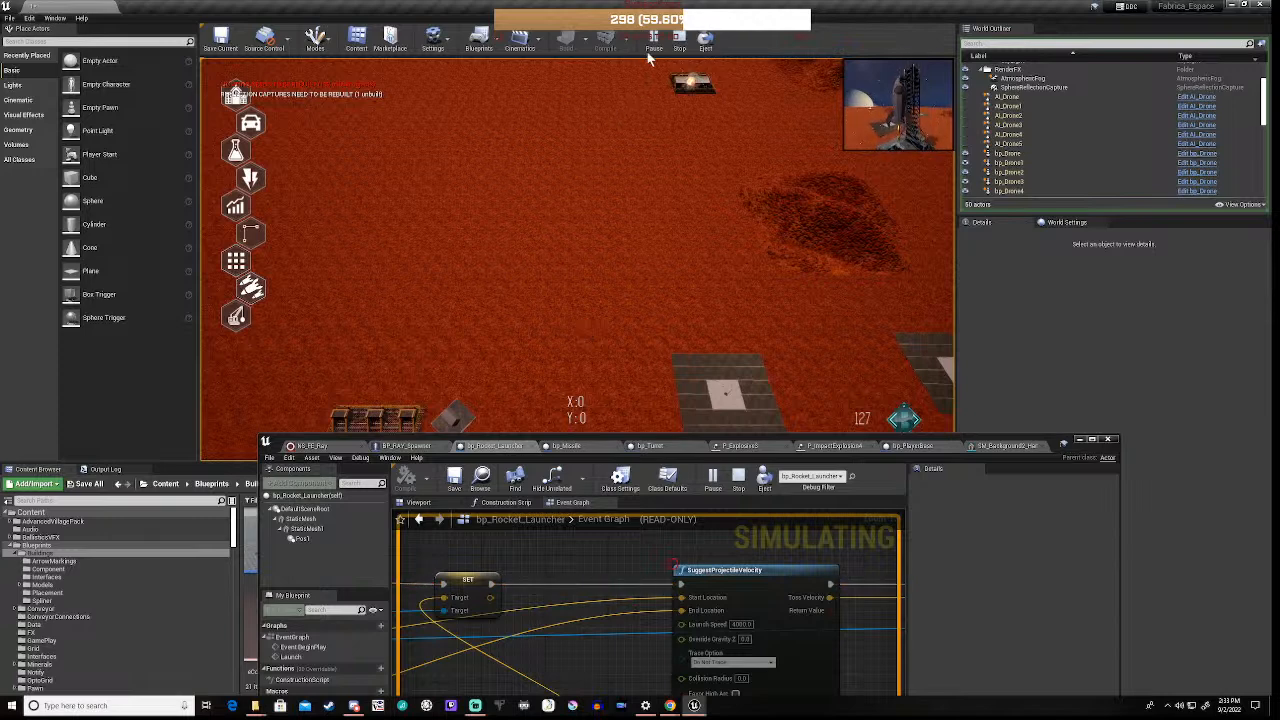
left_click(683, 47)
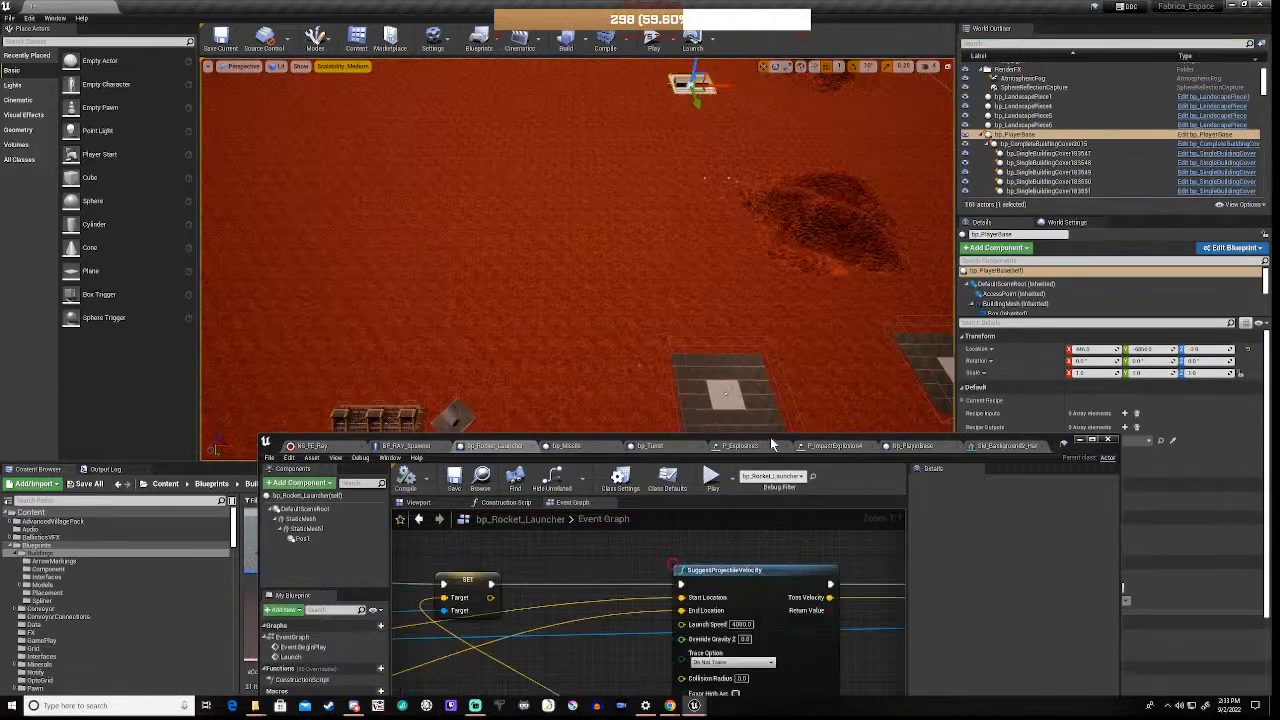
In bp_Missile, select the Niagara component and locate its assigned Niagara system asset in the content folders
left_click_drag(774, 433, 797, 243)
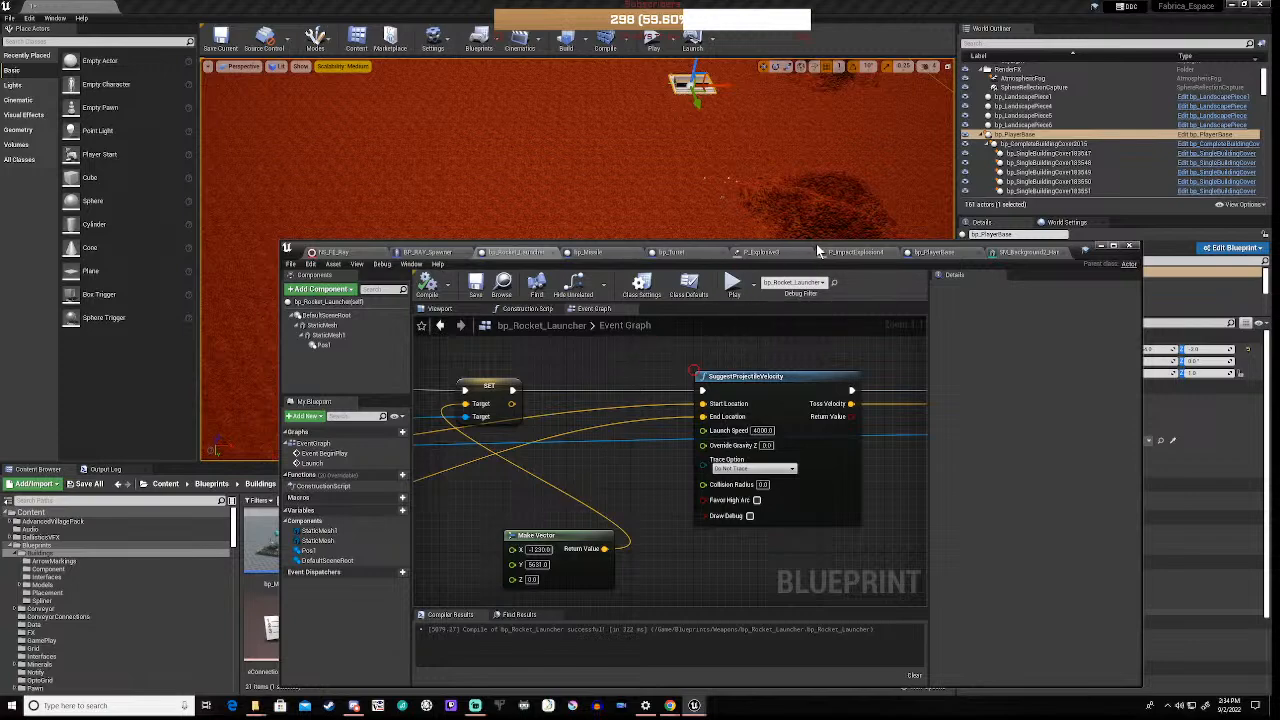
left_click_drag(822, 242, 850, 138)
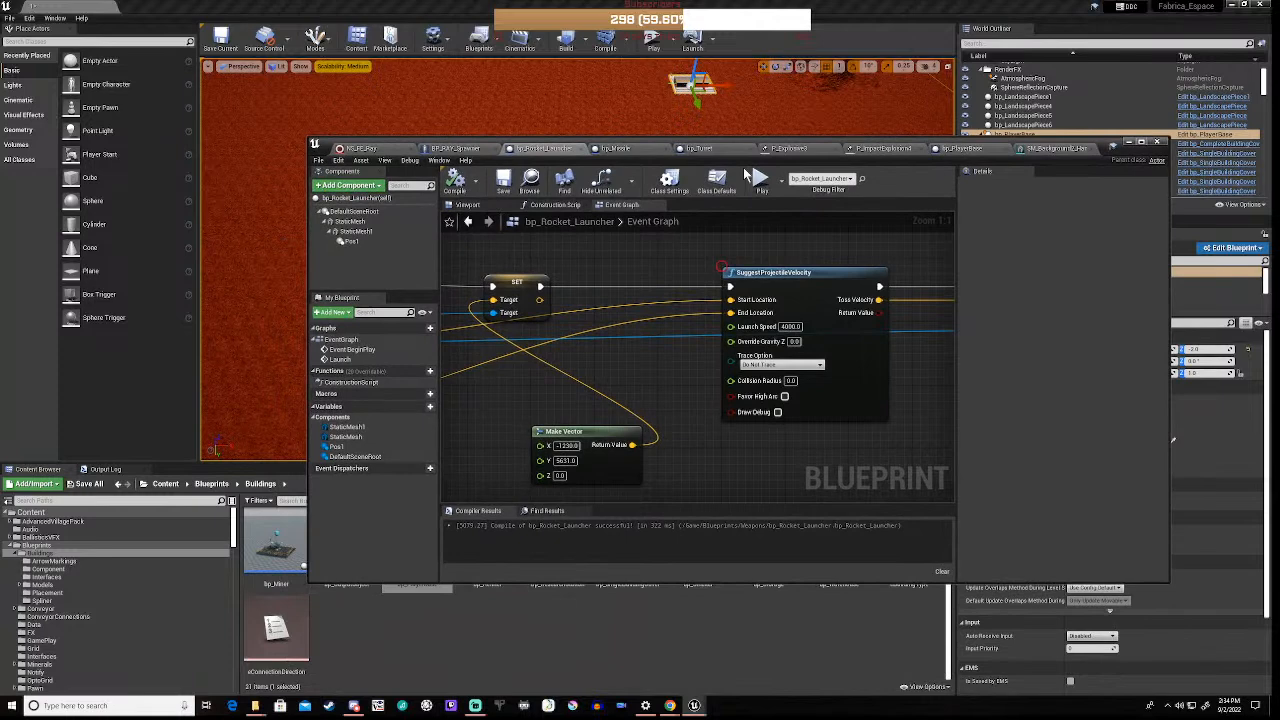
left_click(641, 150)
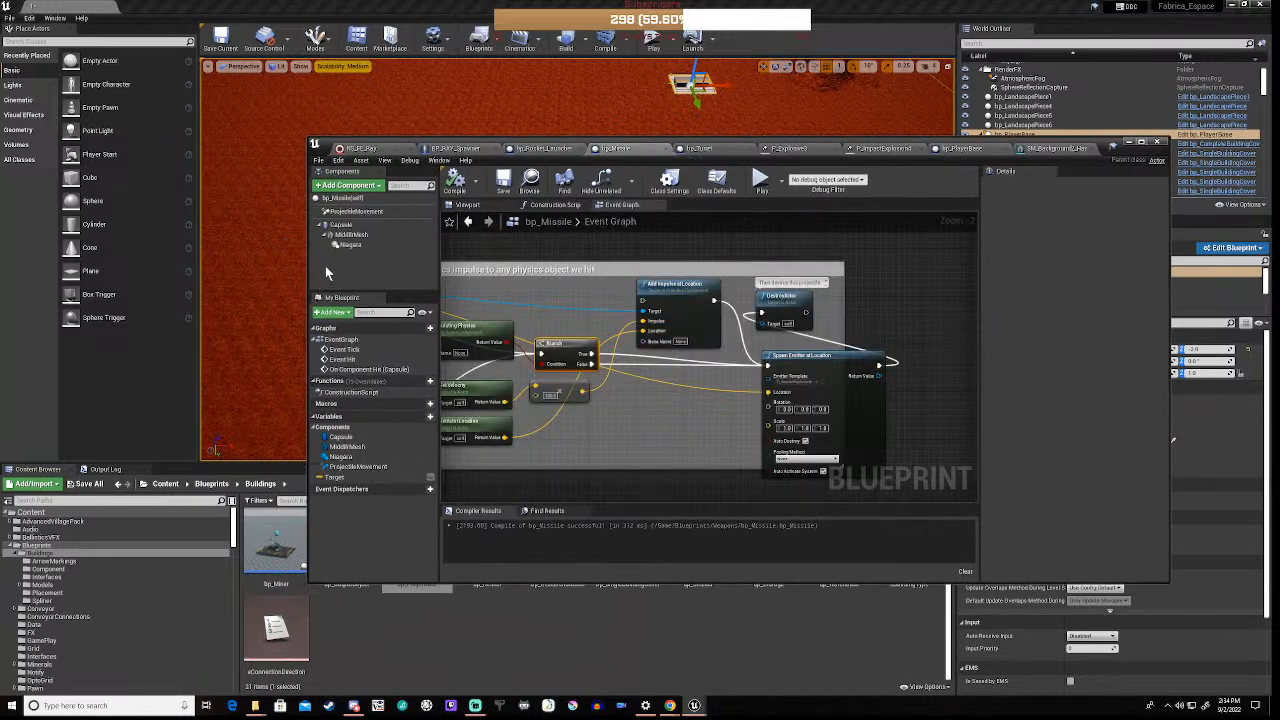
left_click(350, 245)
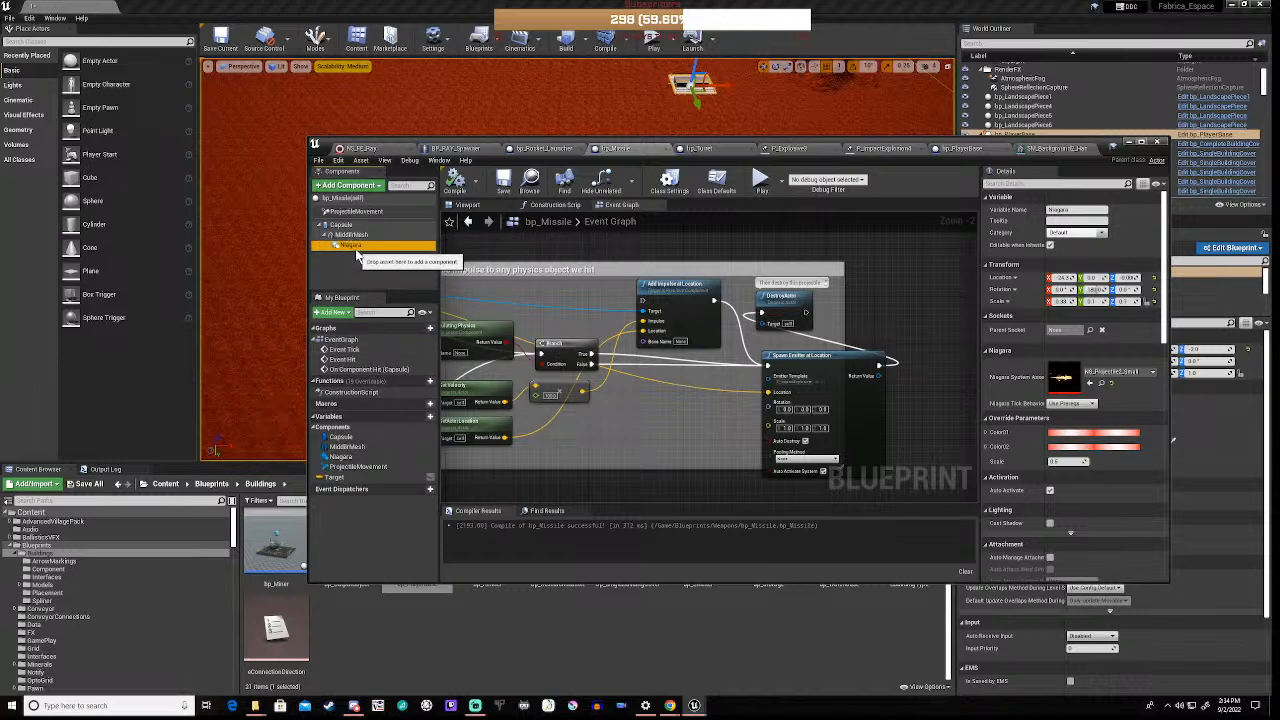
left_click(1102, 385)
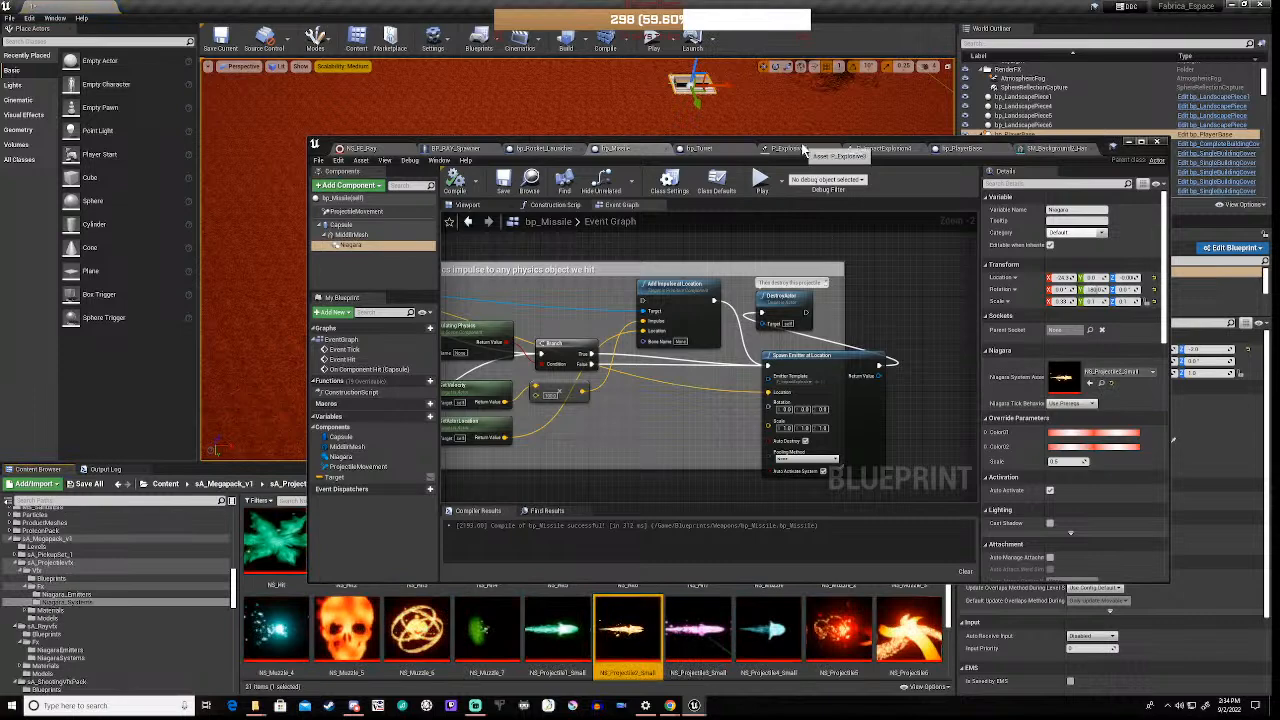
Duplicate the NS_Projectile2_Small Niagara system and name the copy NS_FE_Projectile2_Small
left_click_drag(803, 147, 710, 40)
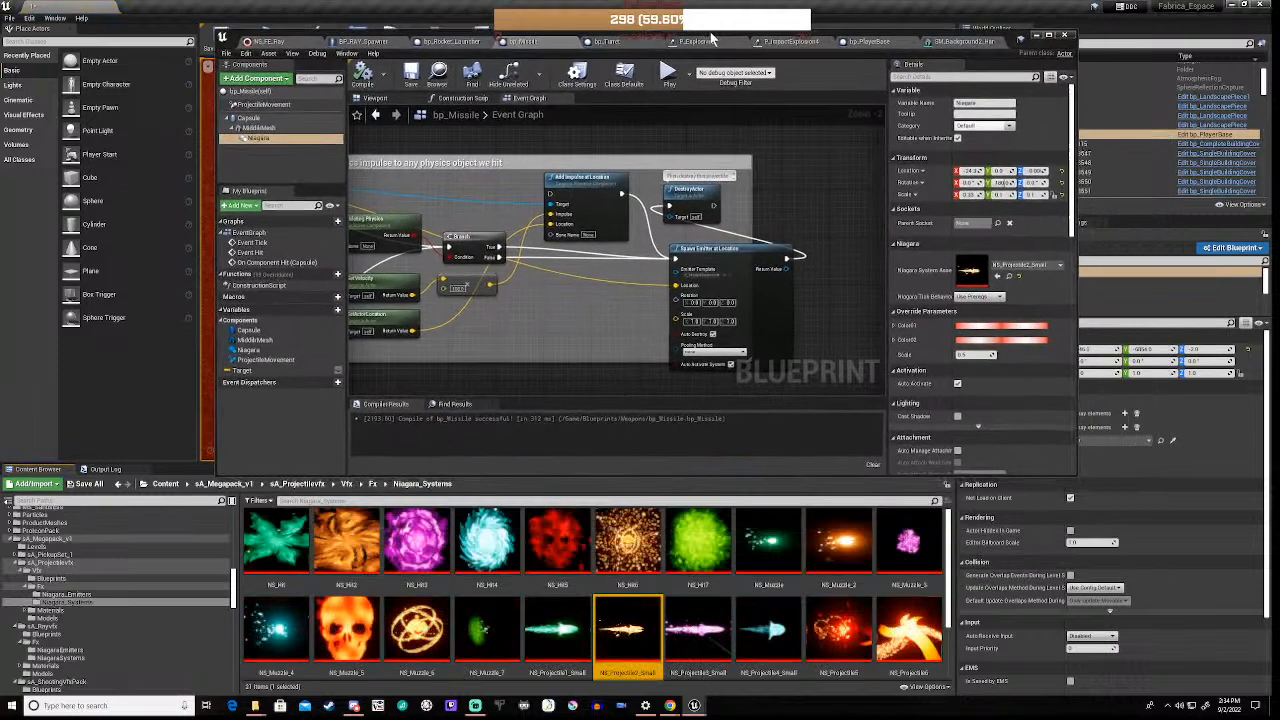
right_click(631, 634)
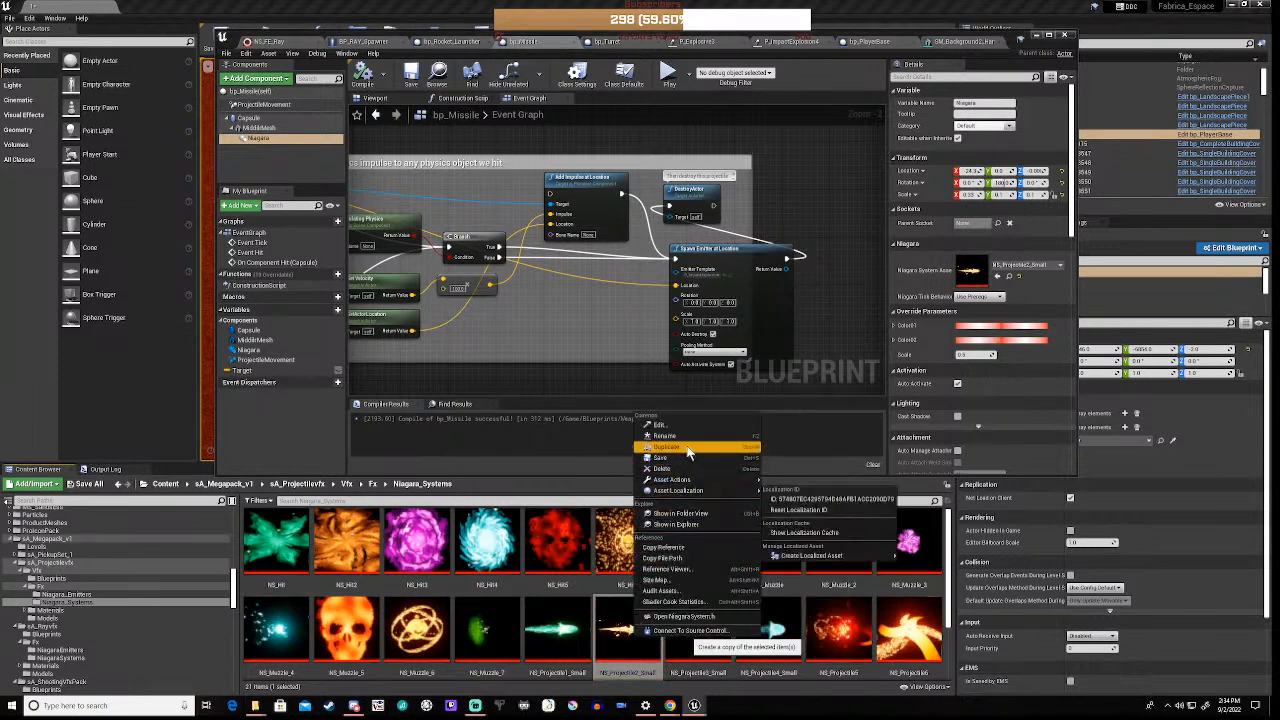
left_click(681, 458)
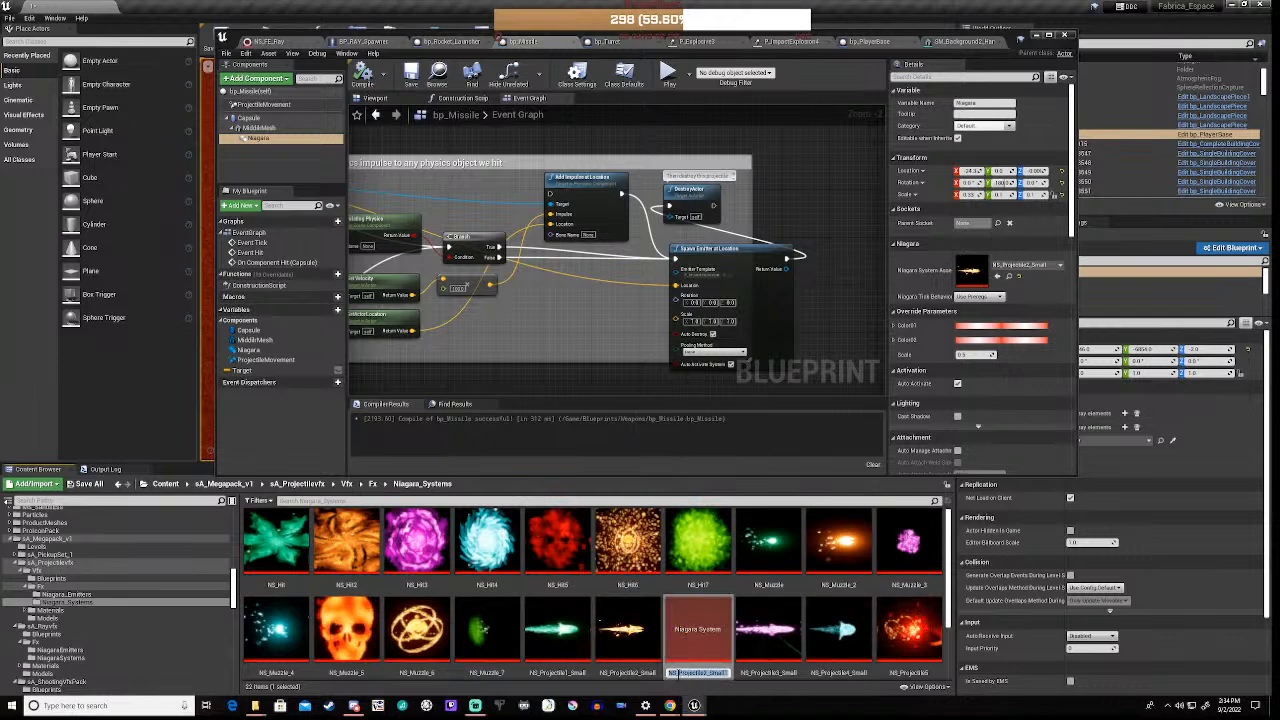
mouse_move(680, 705)
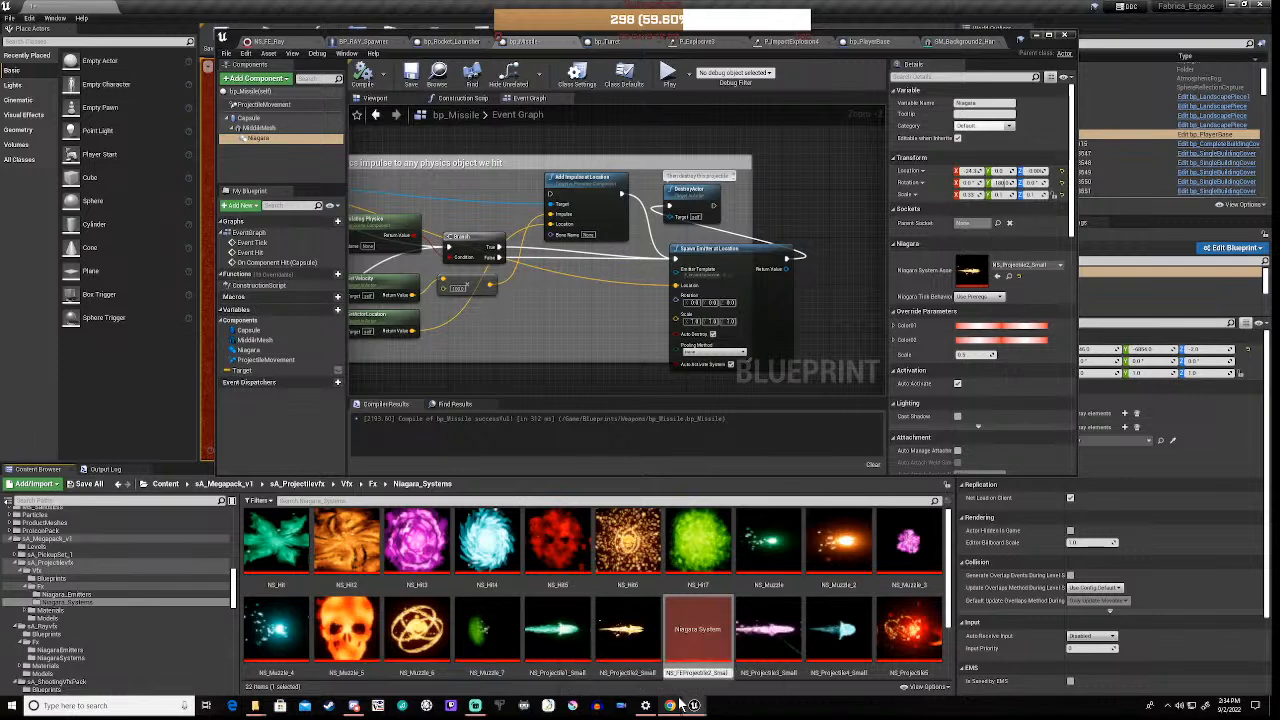
key("BackSpace")
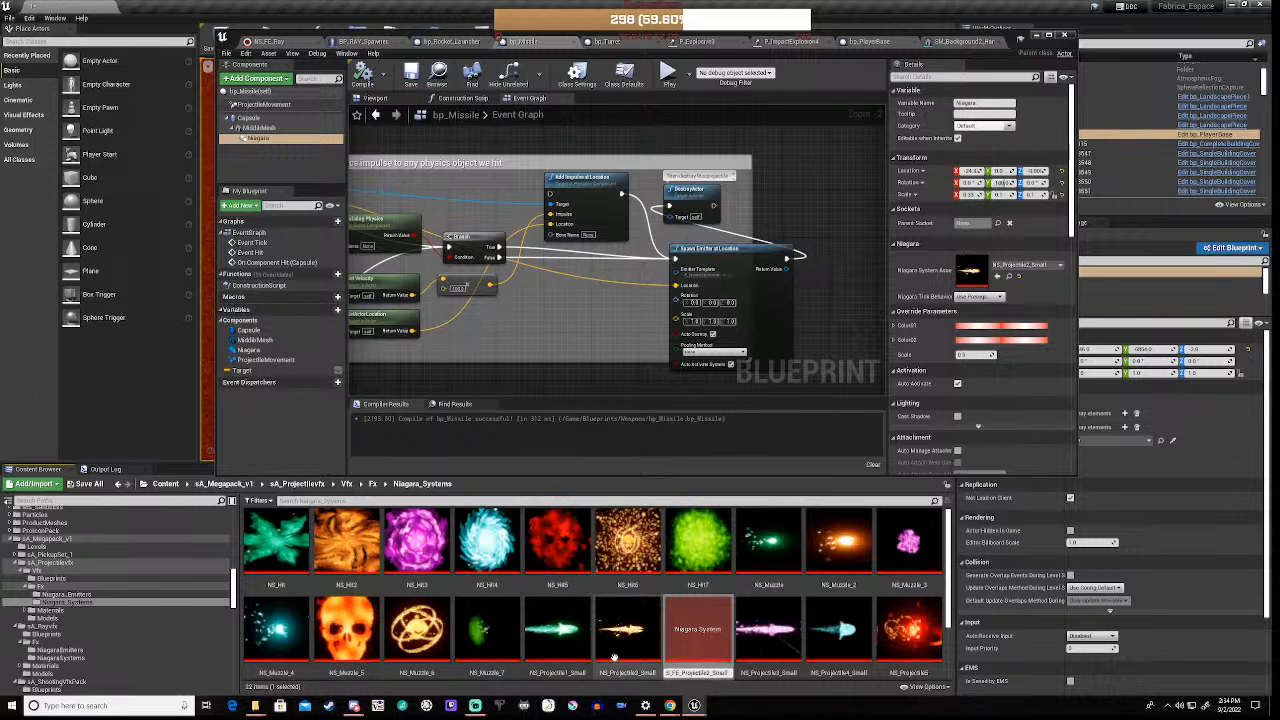
key("Return")
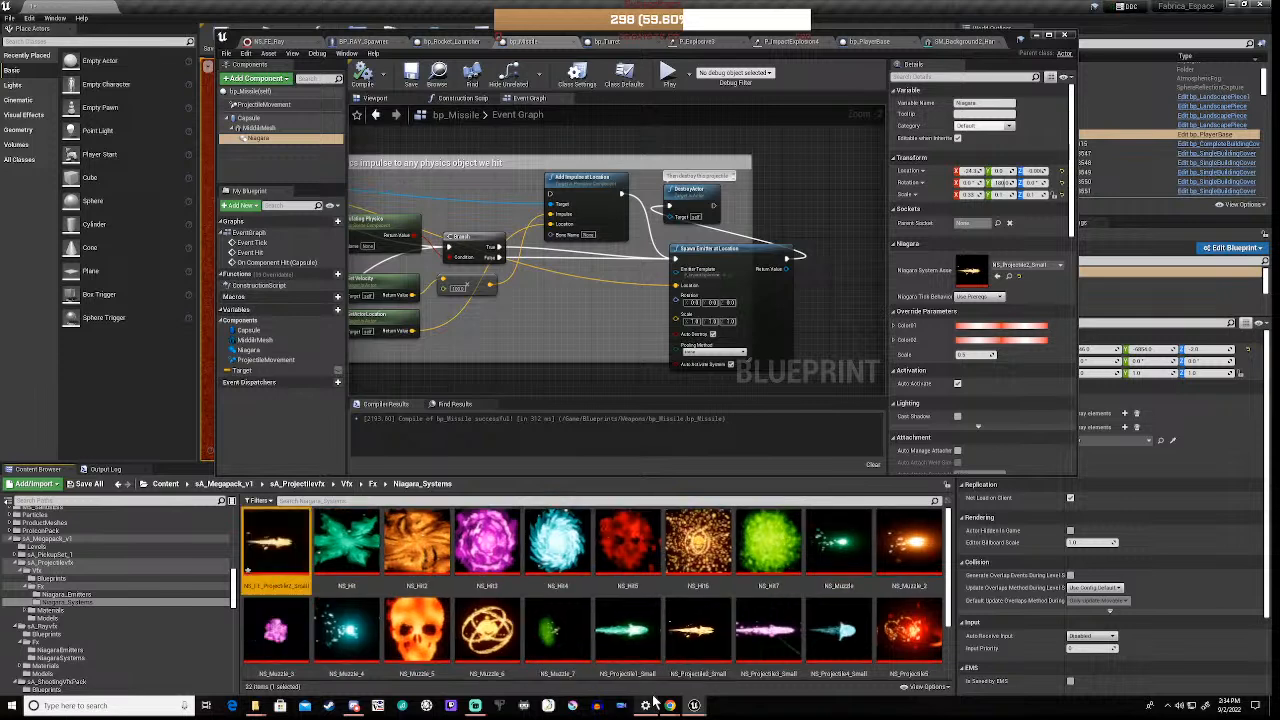
Open the original NS_Projectile2_Small Niagara system and compile it
double_click(704, 634)
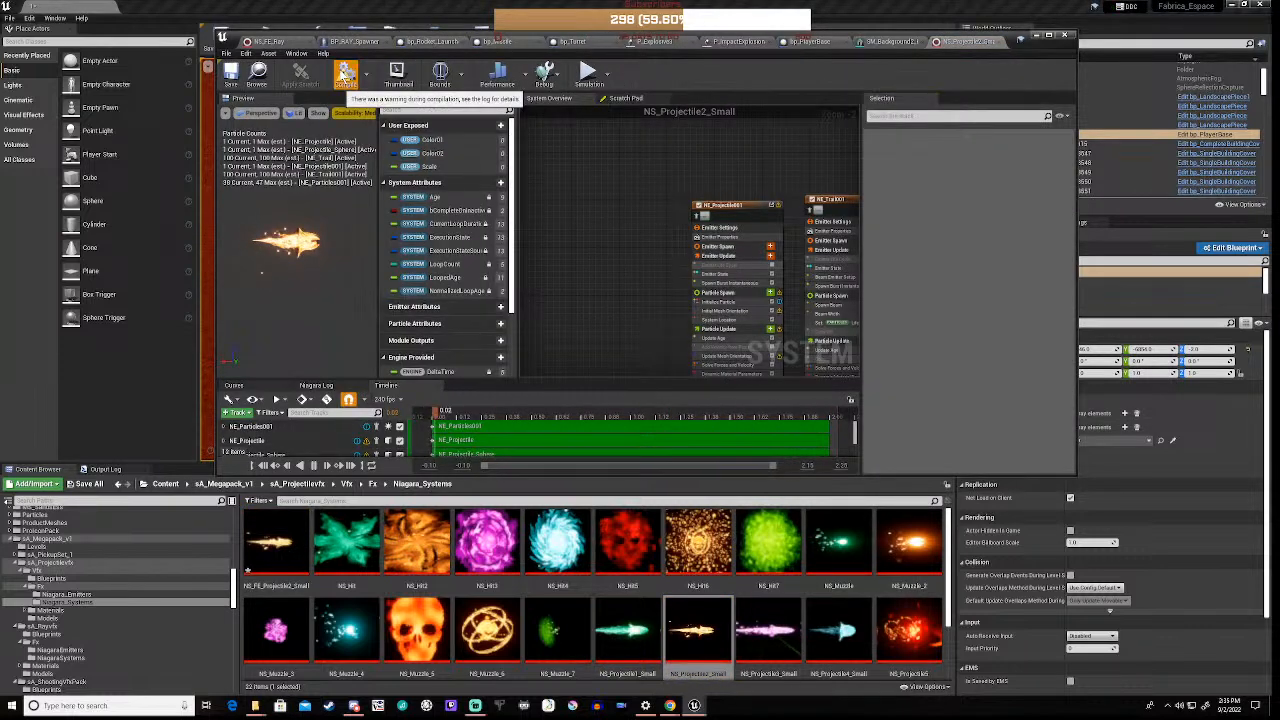
left_click(343, 76)
right_click_drag(700, 200, 588, 205)
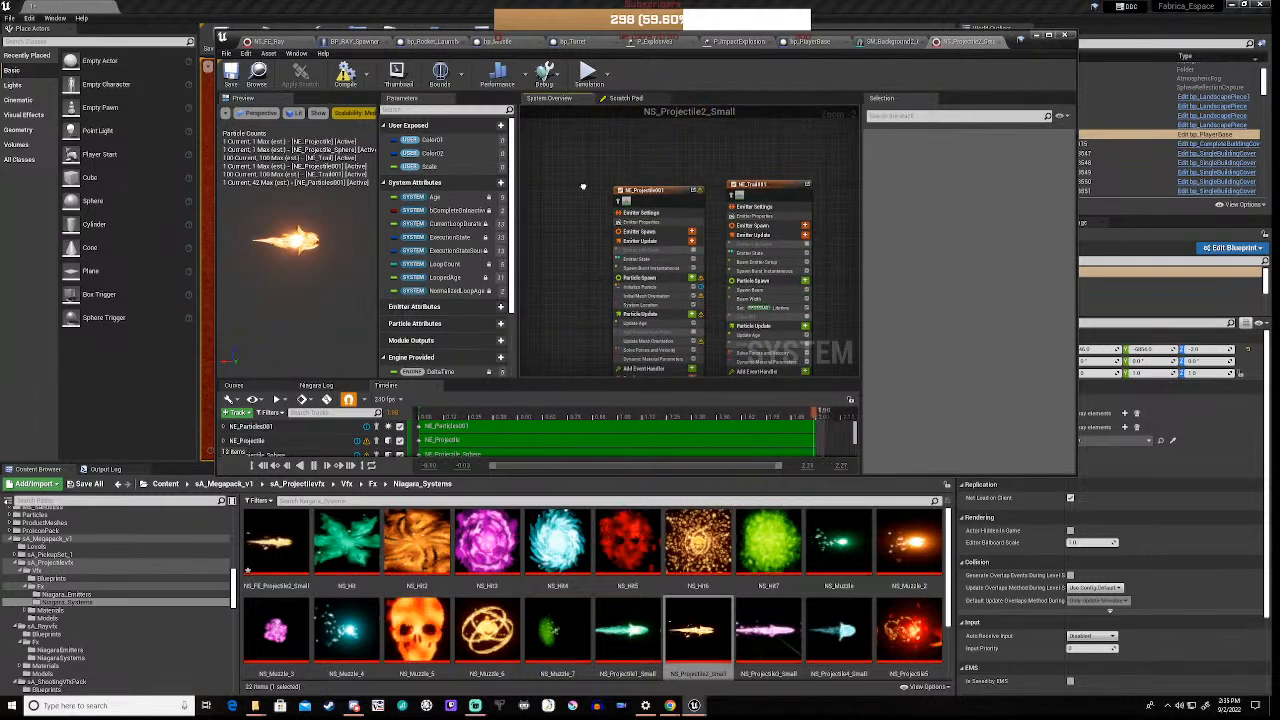
scroll(690, 253, "up", 2)
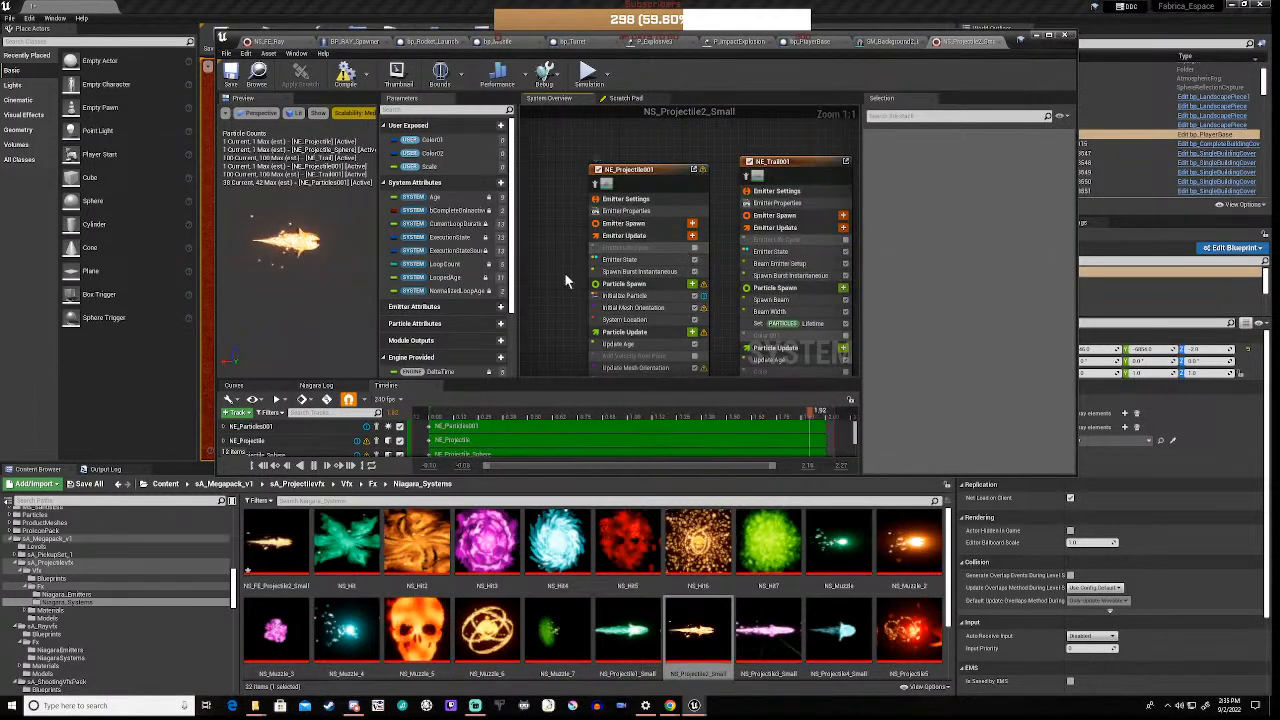
Examine the emitter state, spawn, lifetime, location and beam width settings of the NE_Projectile001 and NE_Trail001 emitters
left_click(641, 259)
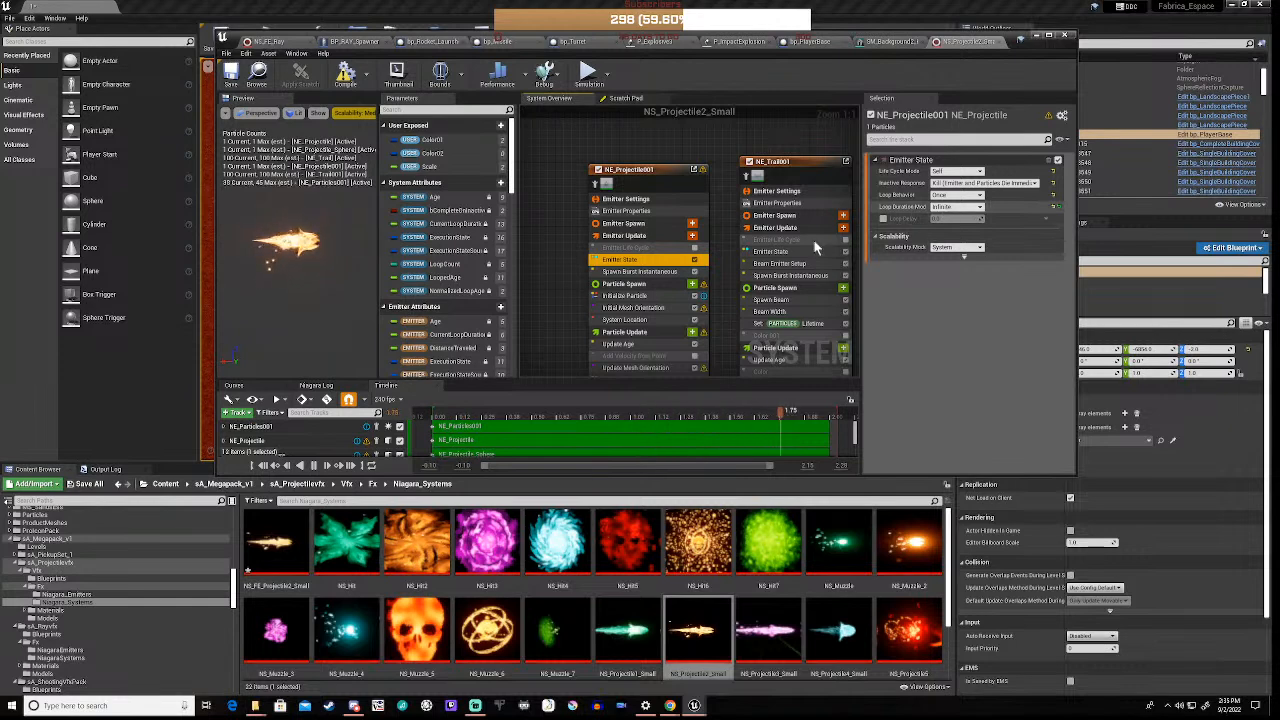
left_click(625, 272)
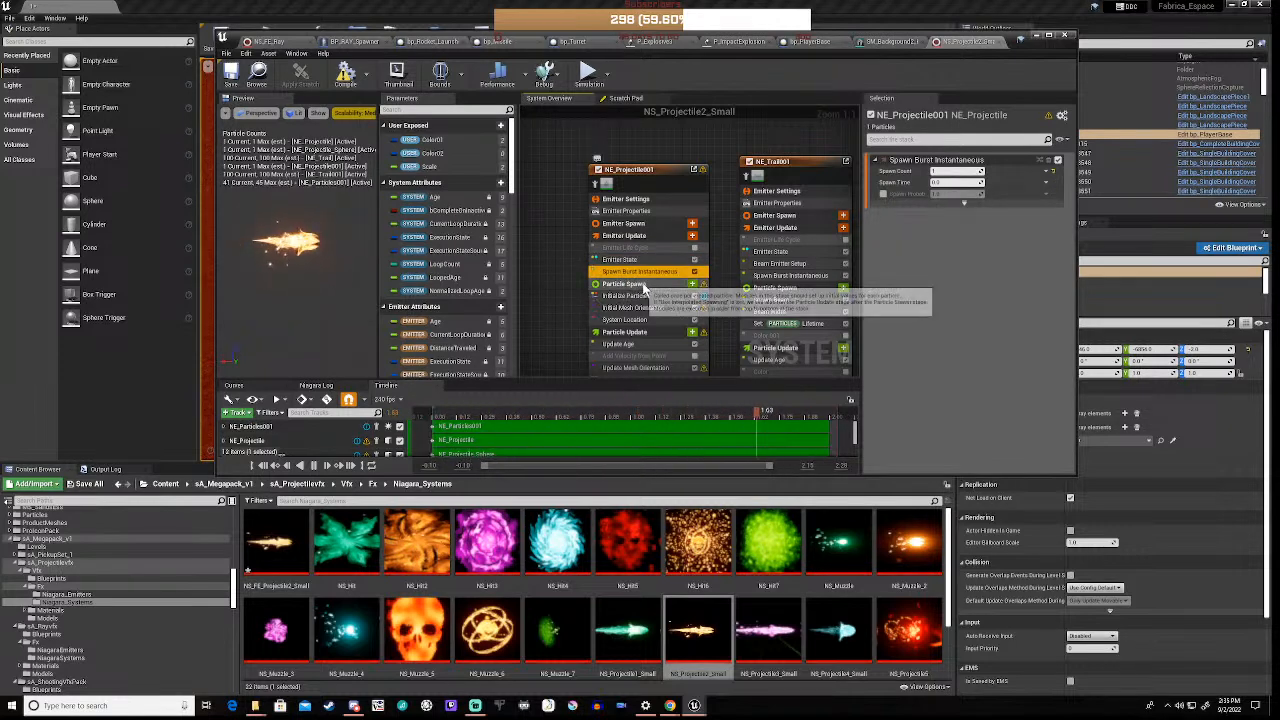
left_click(625, 285)
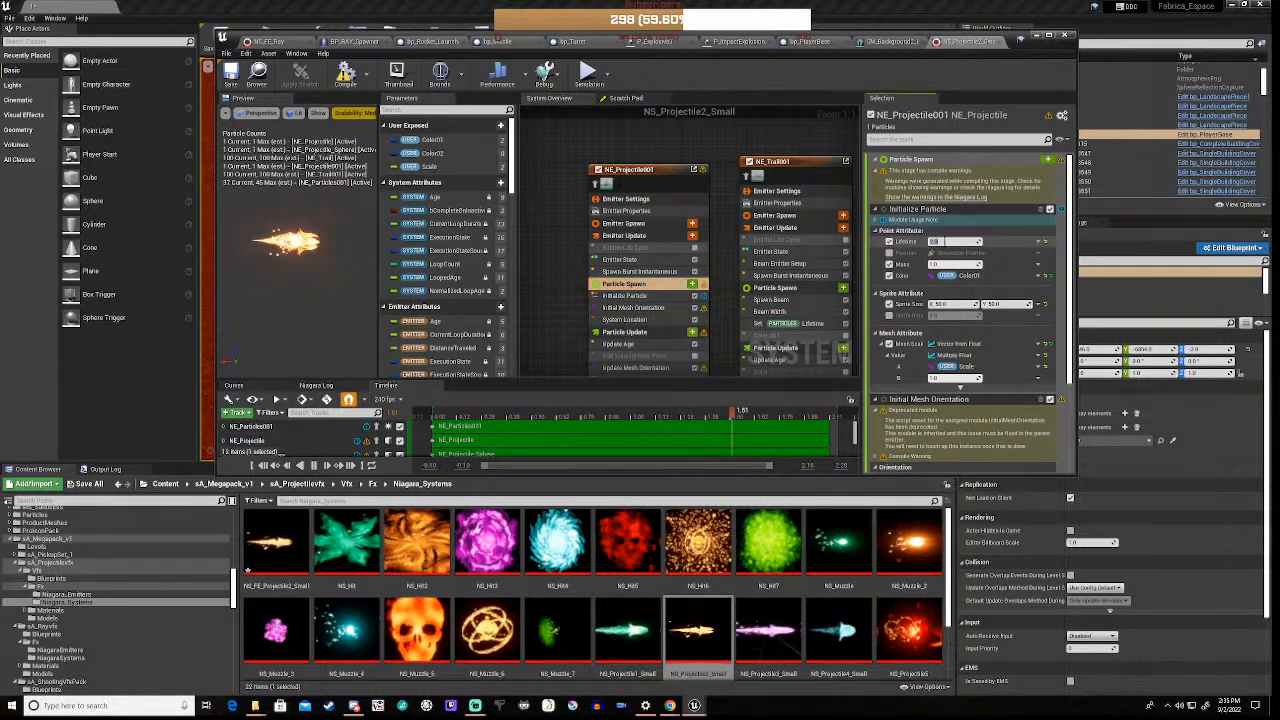
left_click(955, 241)
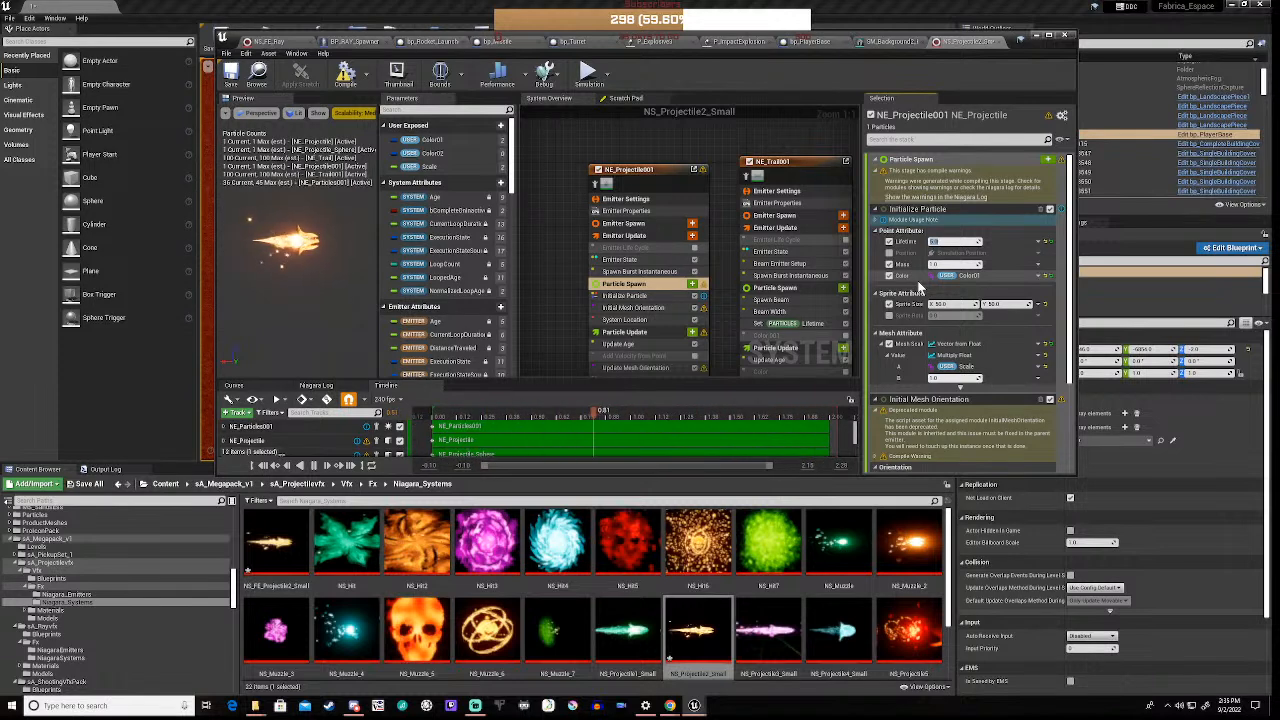
scroll(918, 288, "down", 5)
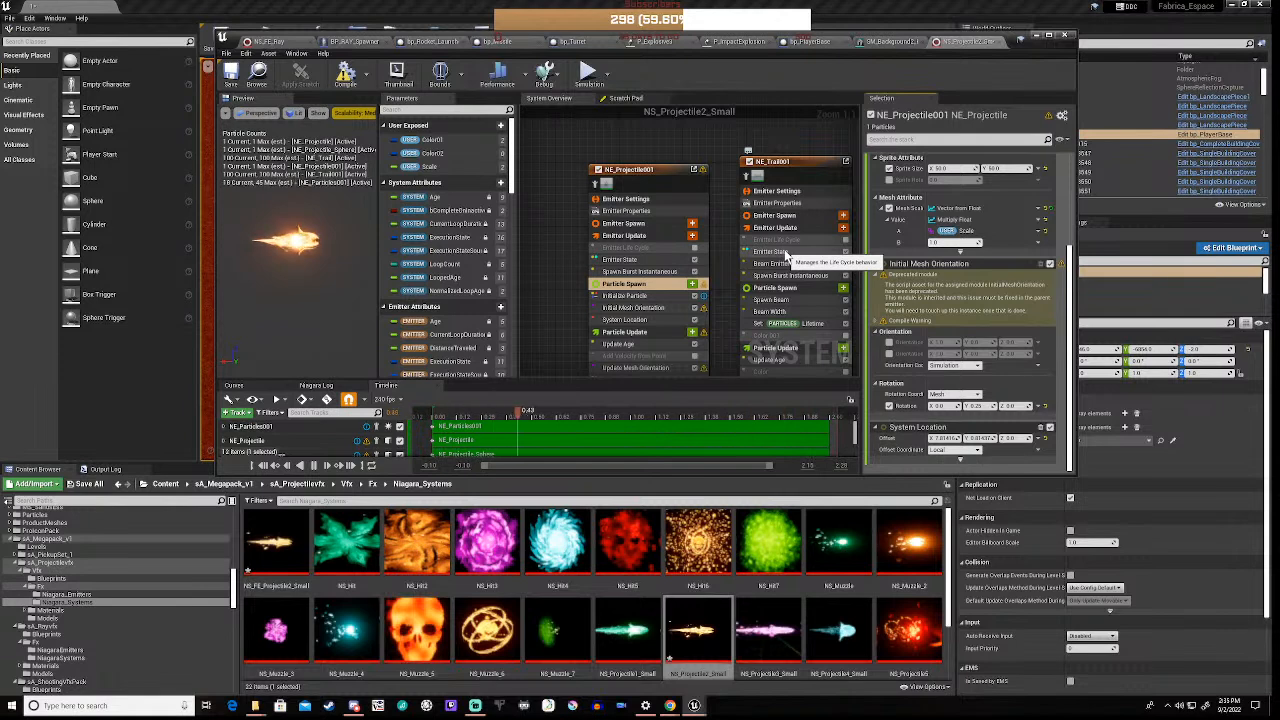
left_click(632, 320)
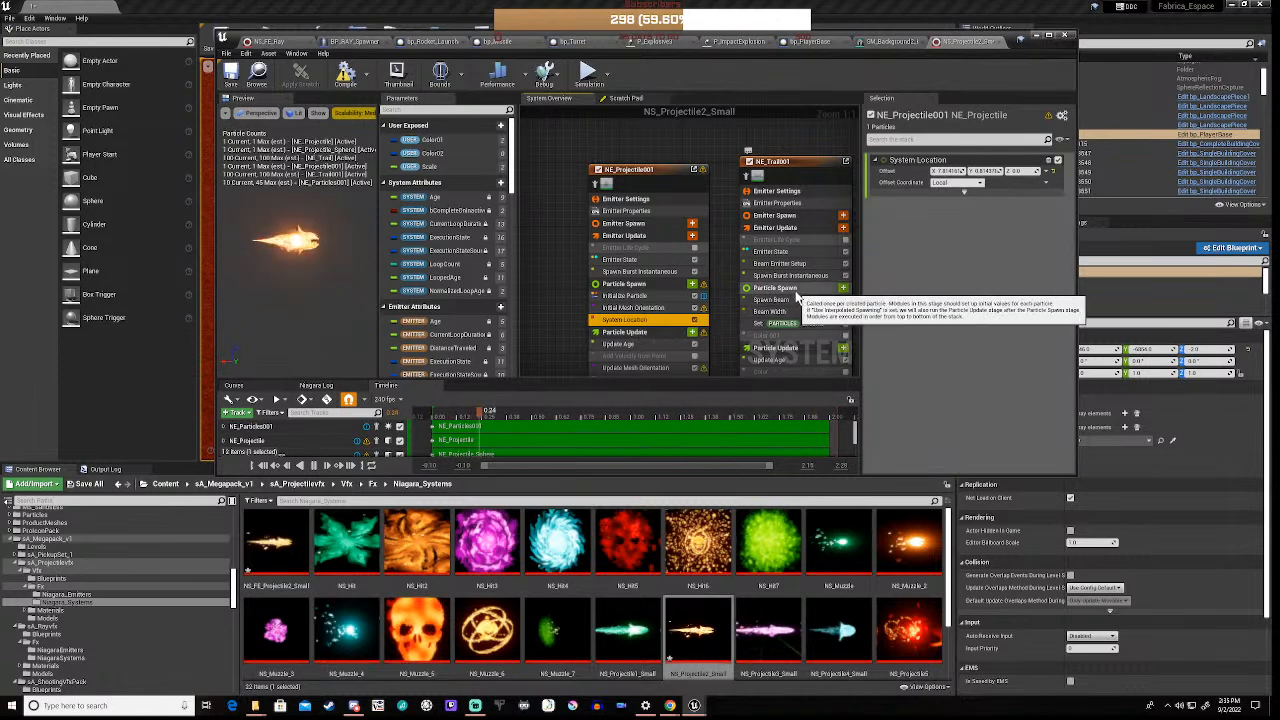
left_click(775, 311)
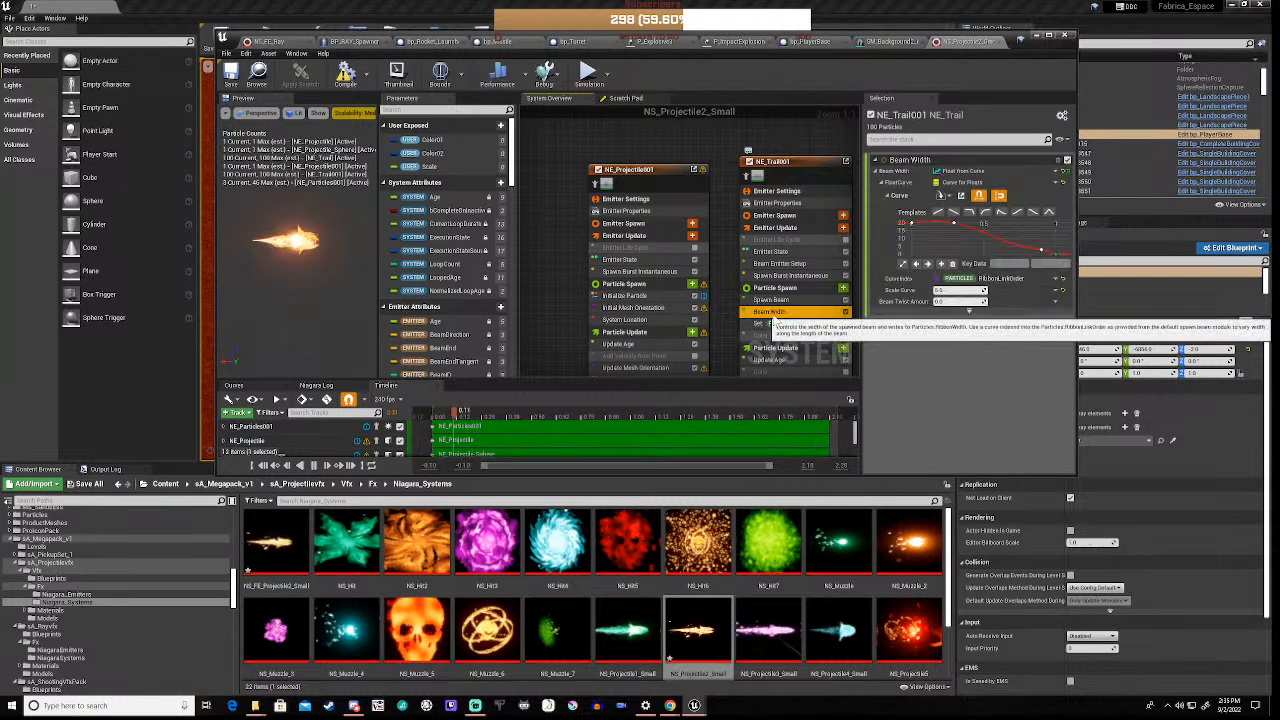
left_click(776, 251)
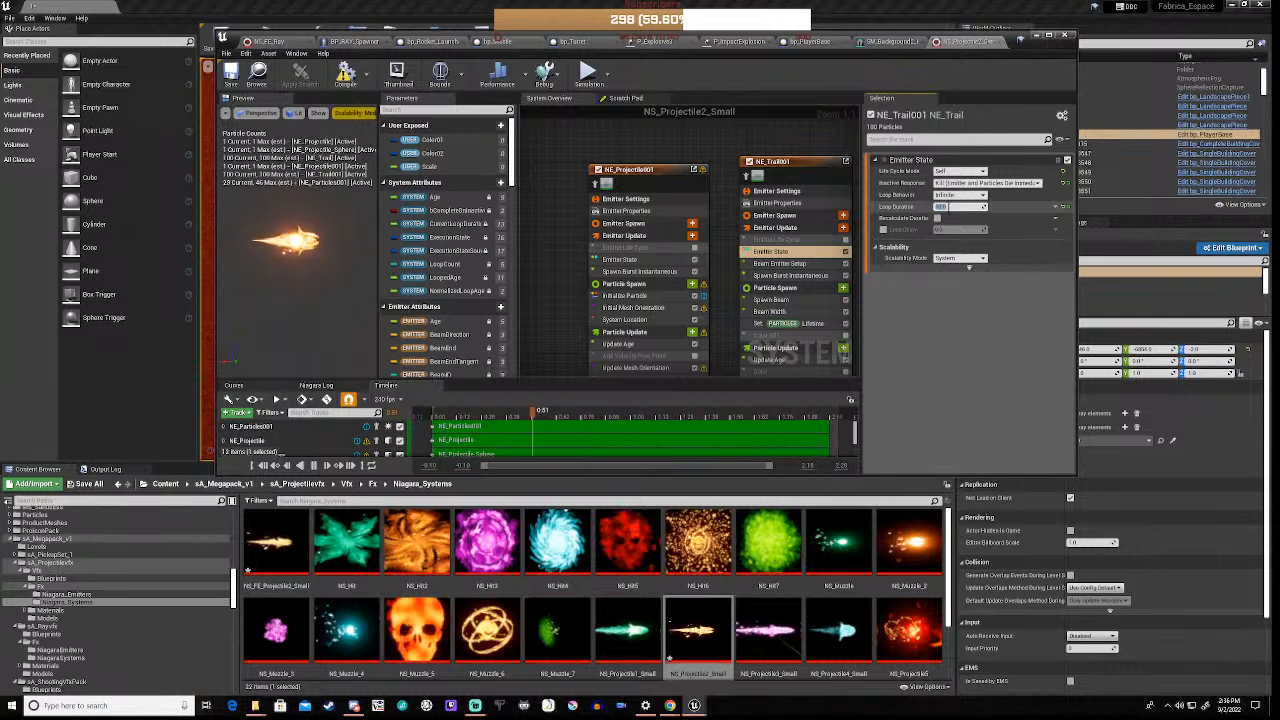
left_click(629, 271)
left_click(631, 260)
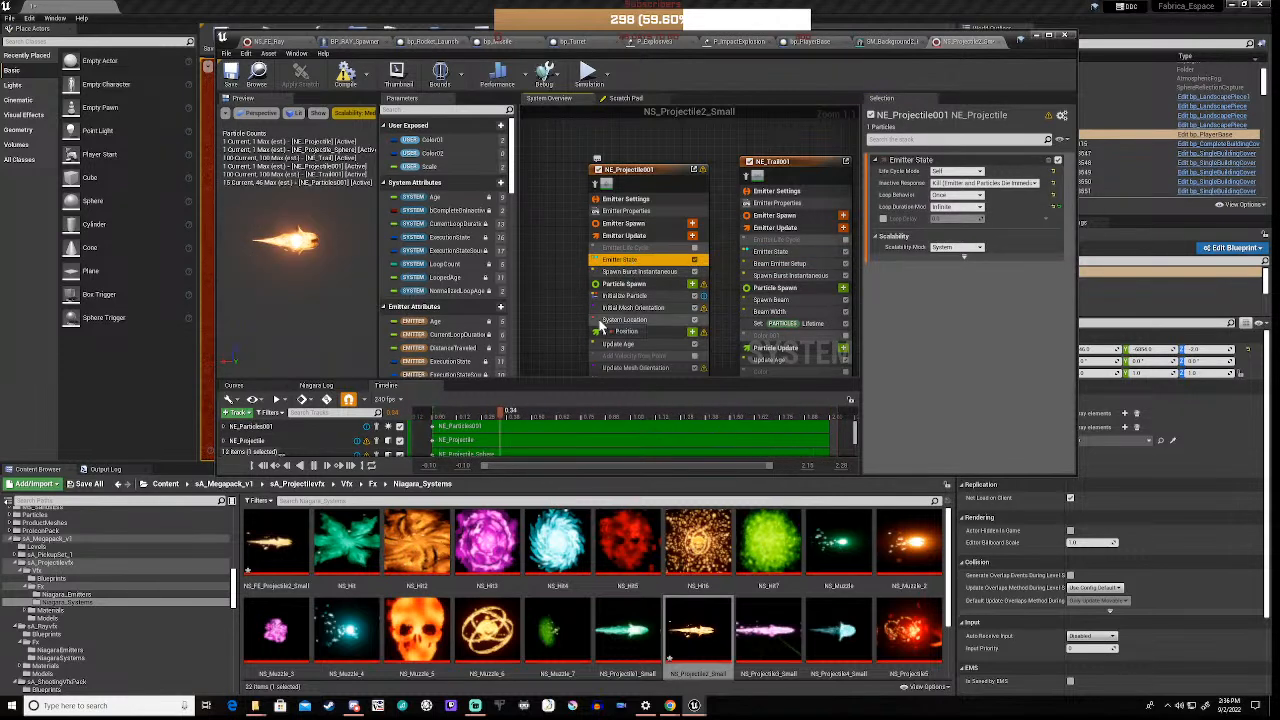
Set the Initialize Particle Lifetime of NE_Projectile001 to 10 and compile NS_Projectile2_Small
left_click(622, 296)
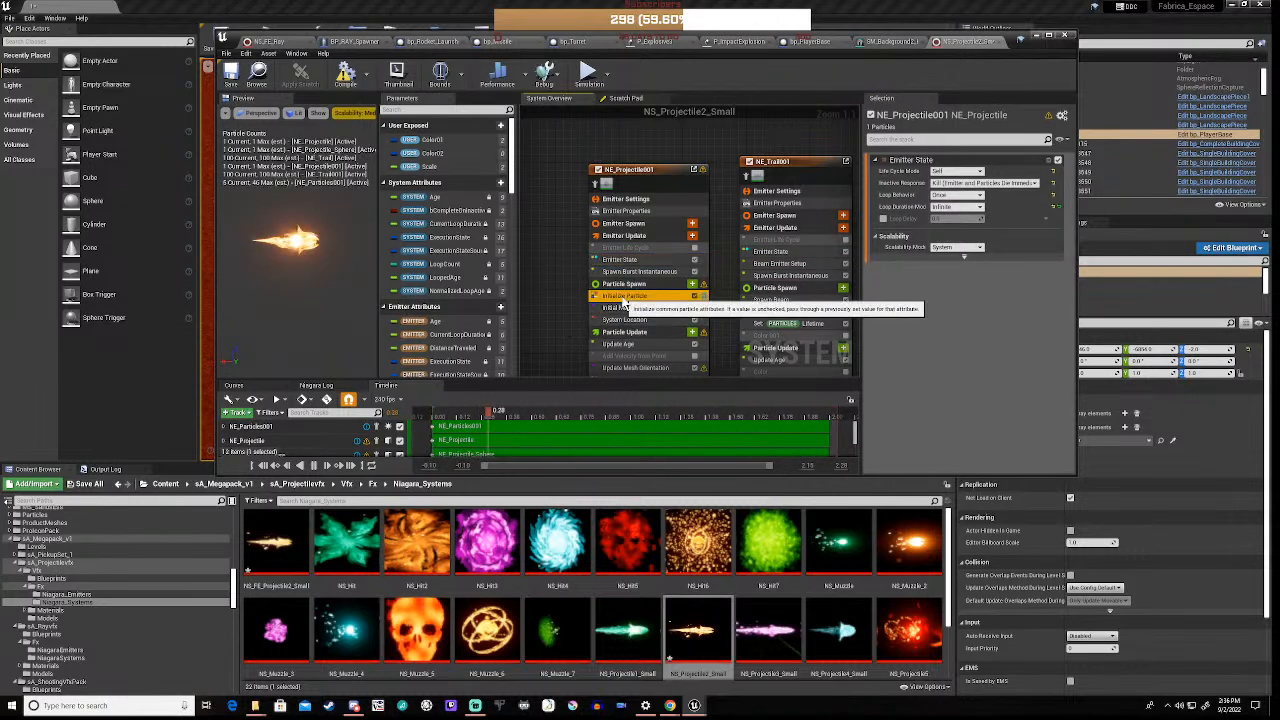
left_click(952, 192)
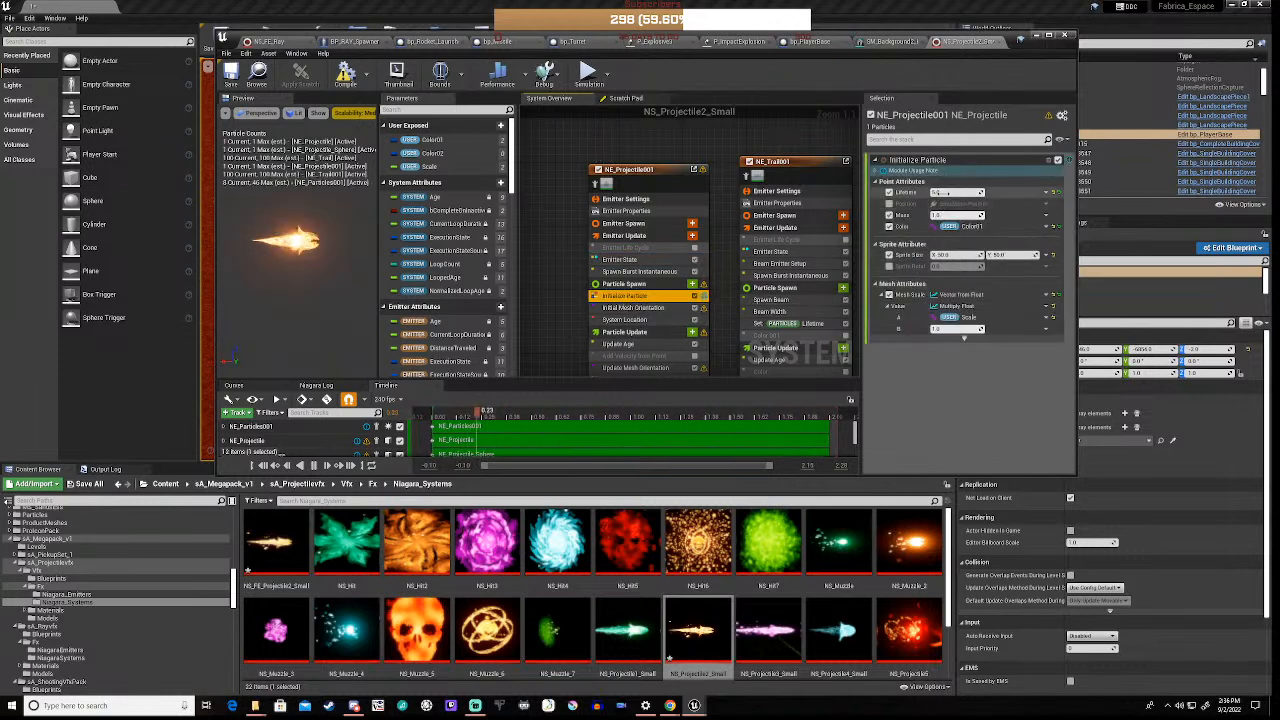
type("10")
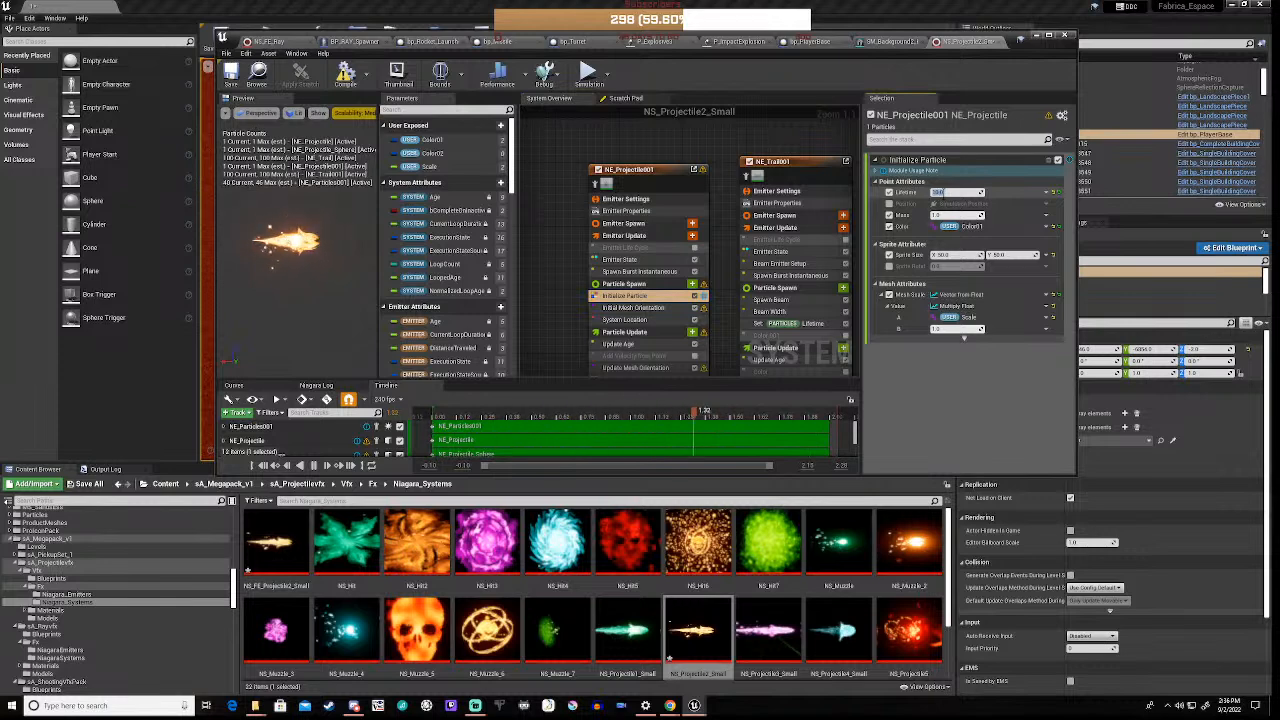
key("Return")
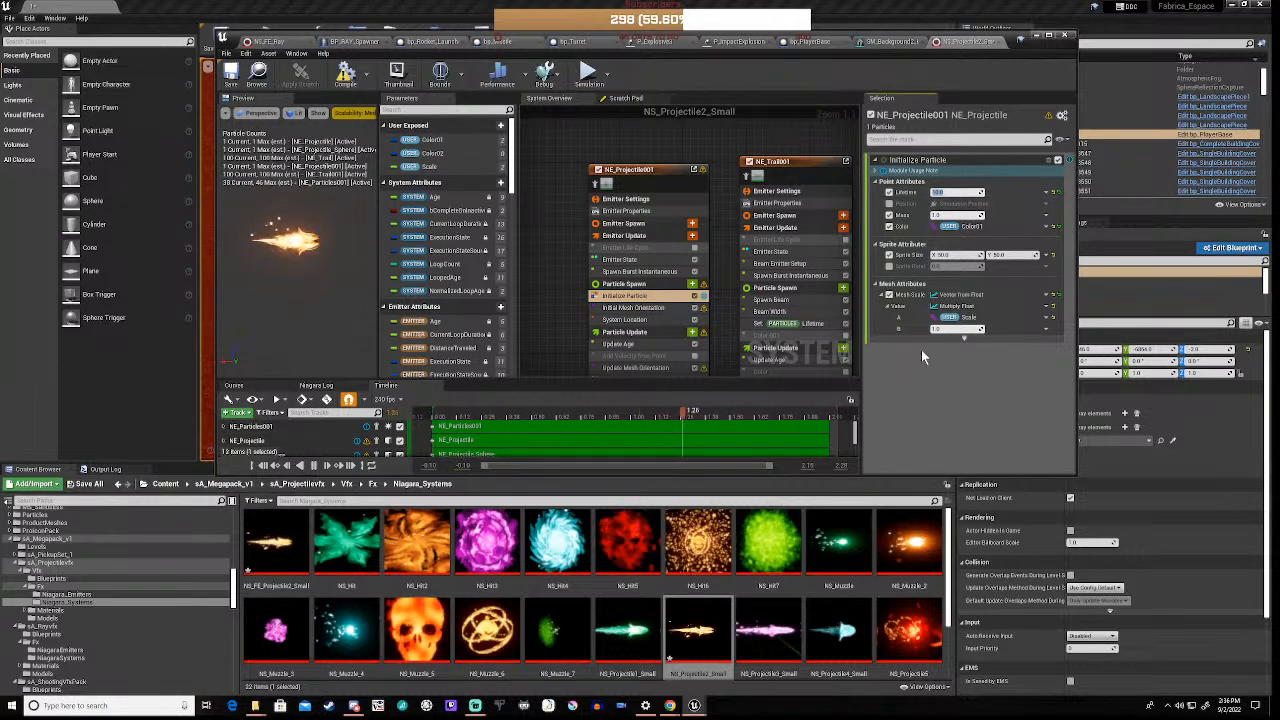
left_click(344, 76)
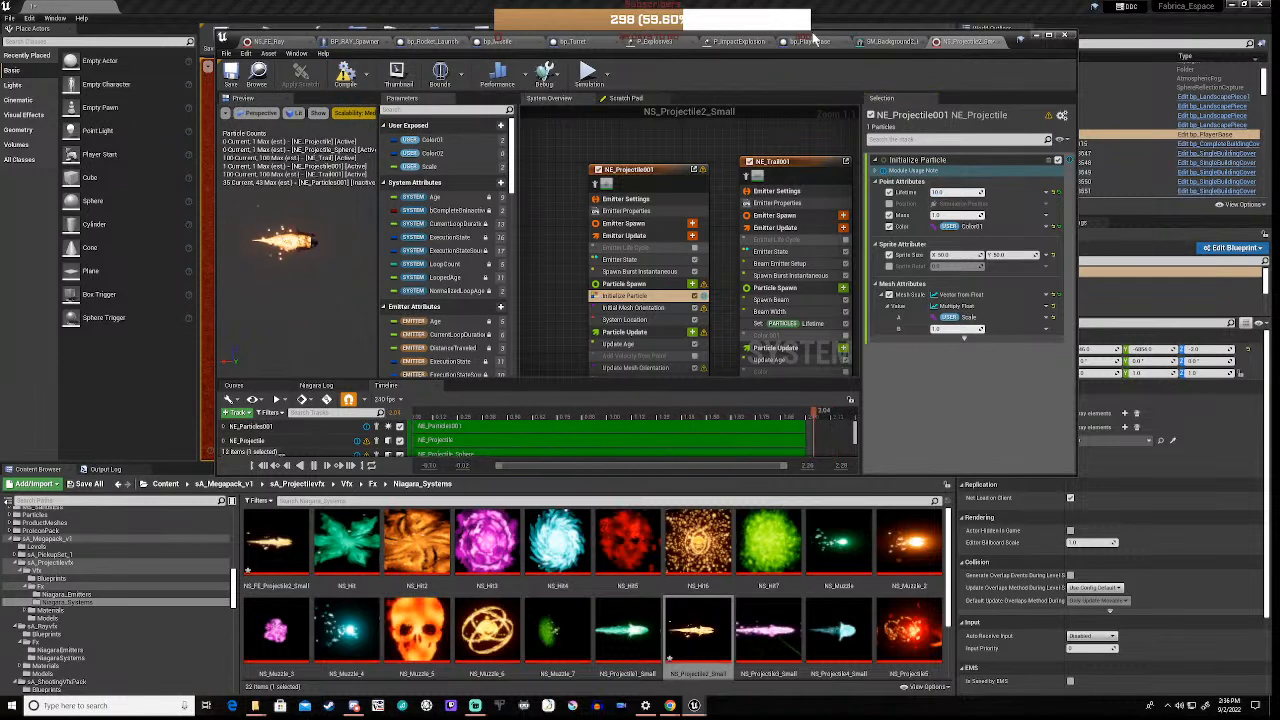
left_click(1038, 35)
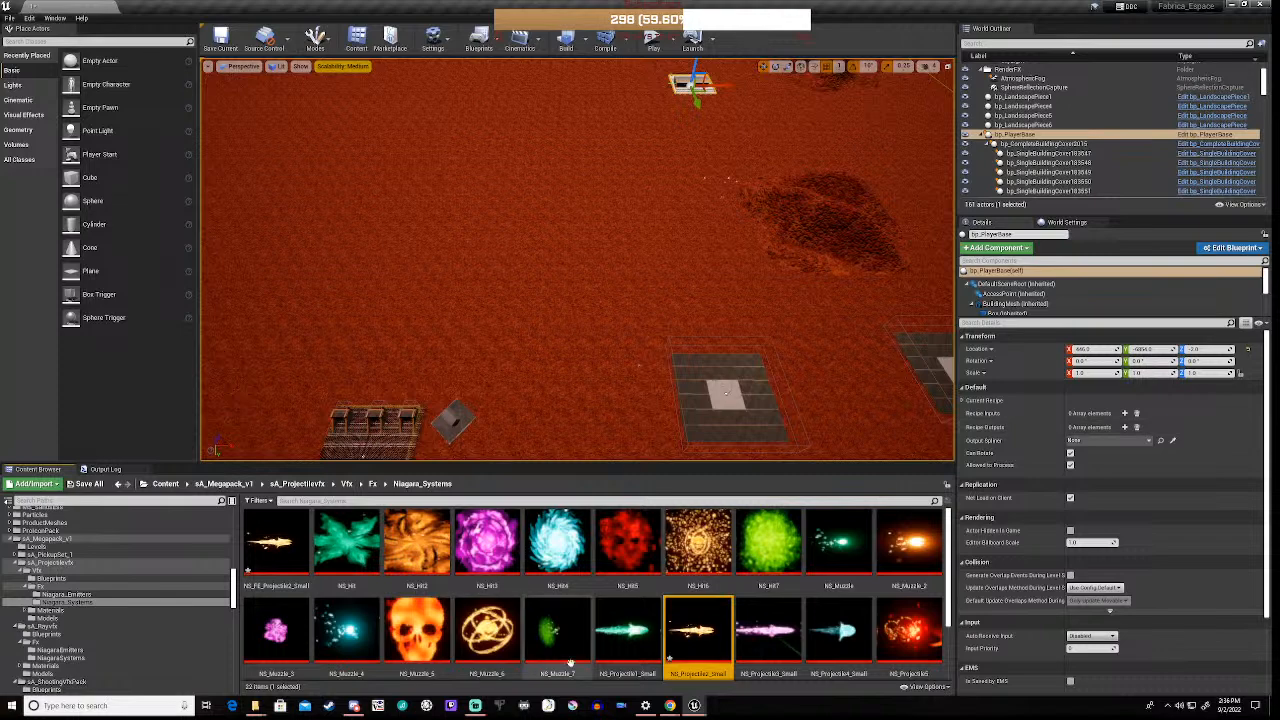
mouse_move(694, 705)
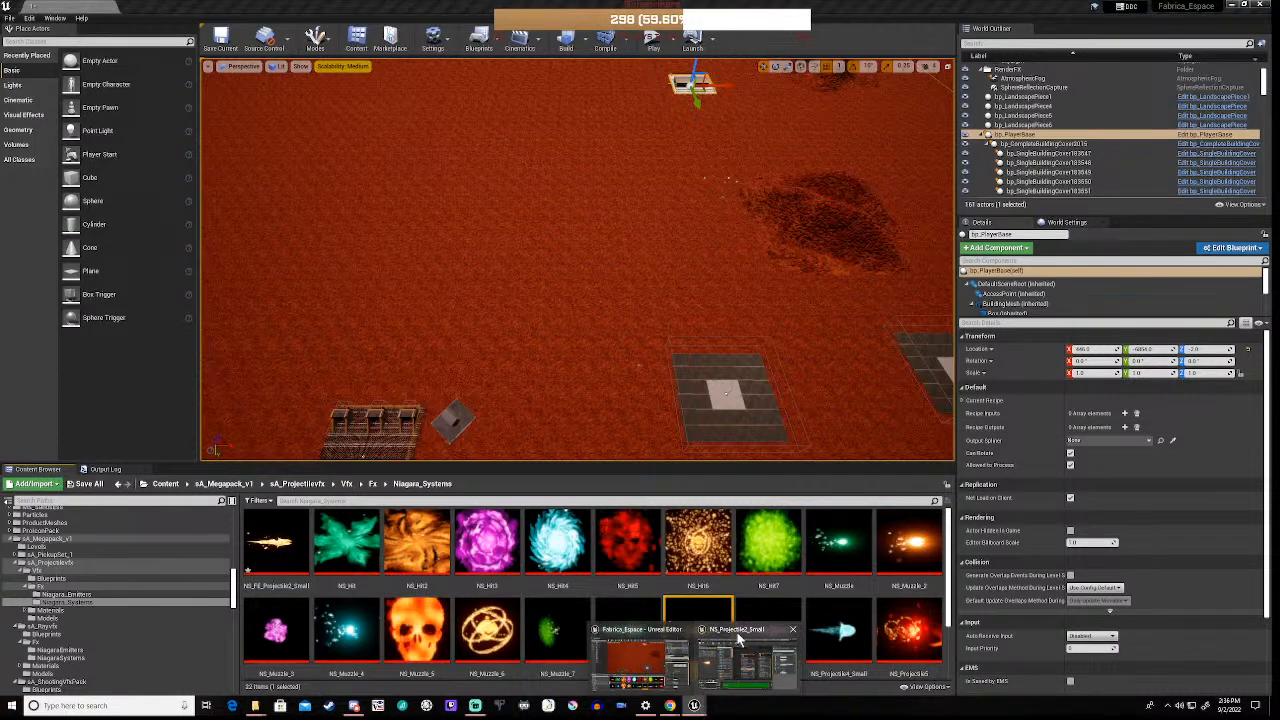
left_click(736, 640)
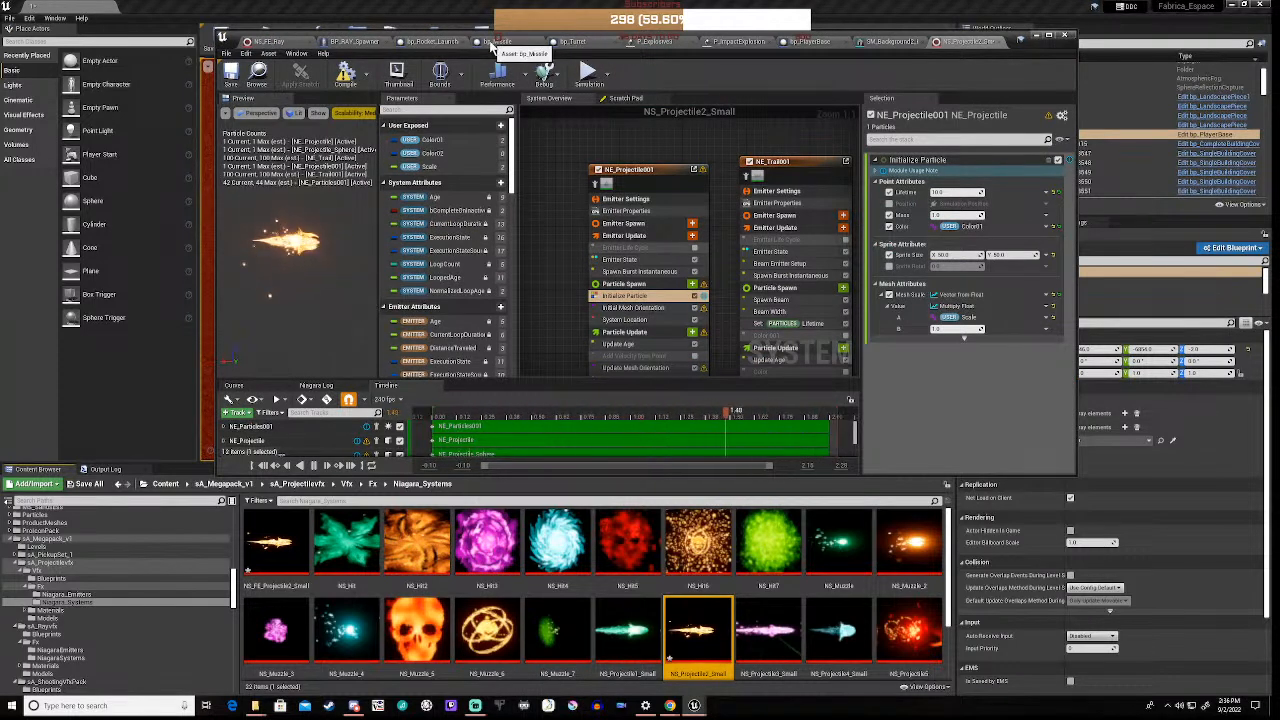
In bp_Missile, assign NS_FE_Projectile2_Small as the Niagara component's system asset and compile the blueprint
left_click(494, 45)
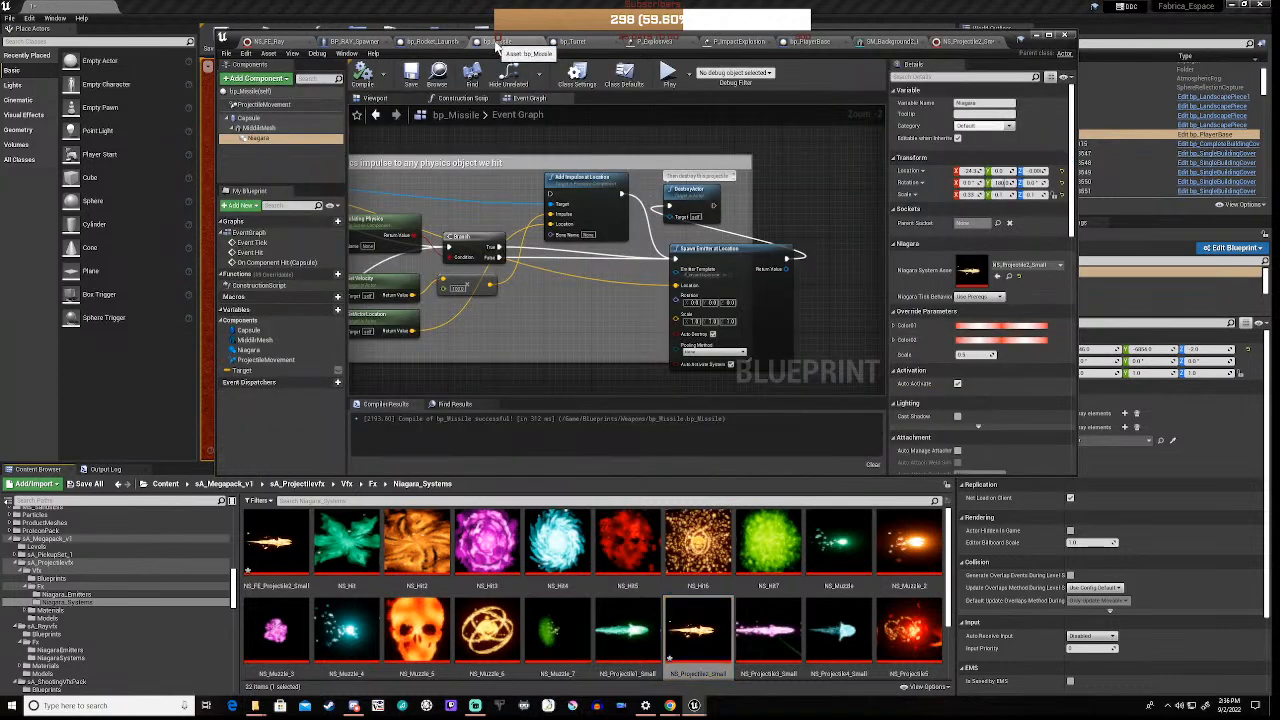
left_click(1025, 265)
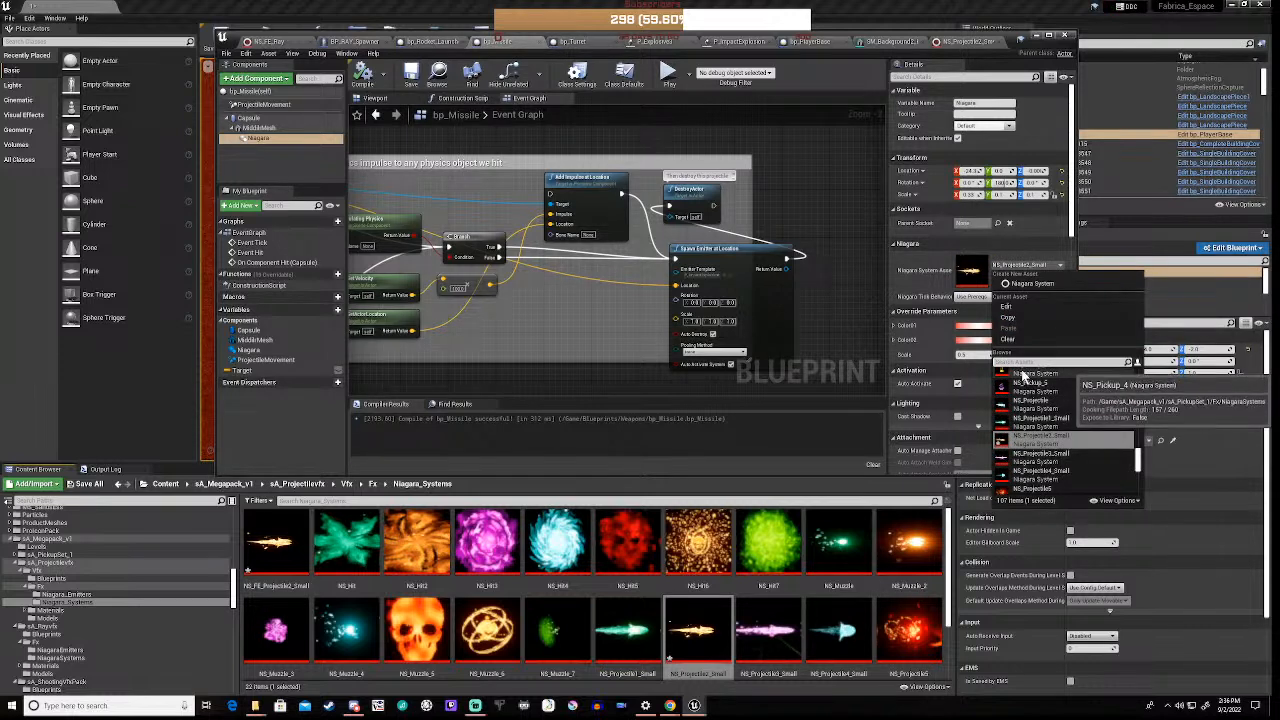
type("ns")
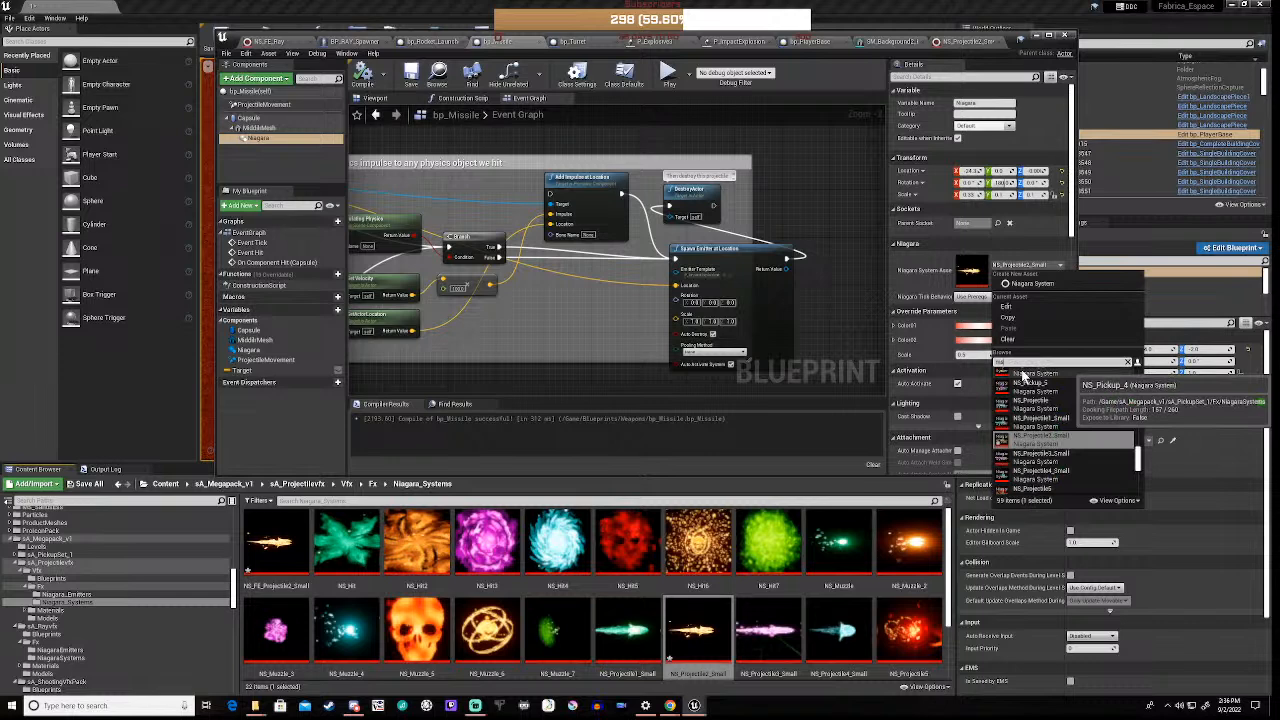
type("_")
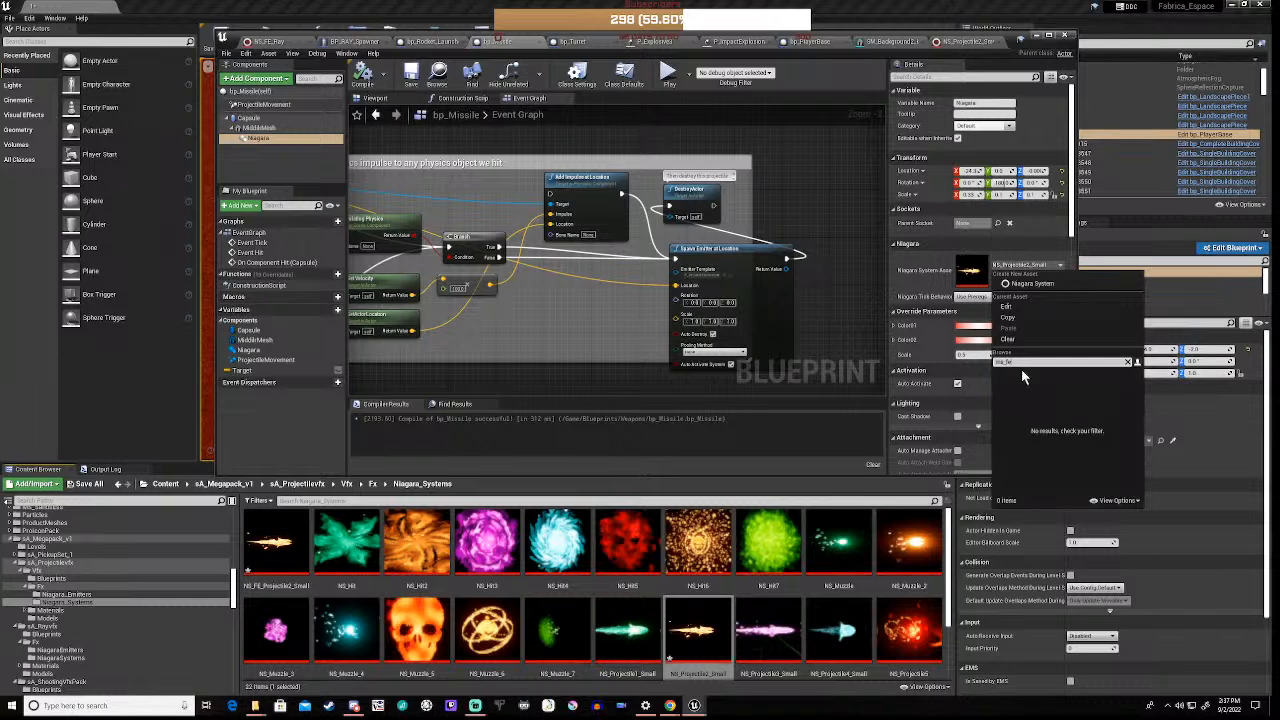
key("BackSpace")
key("BackSpace")
key("BackSpace")
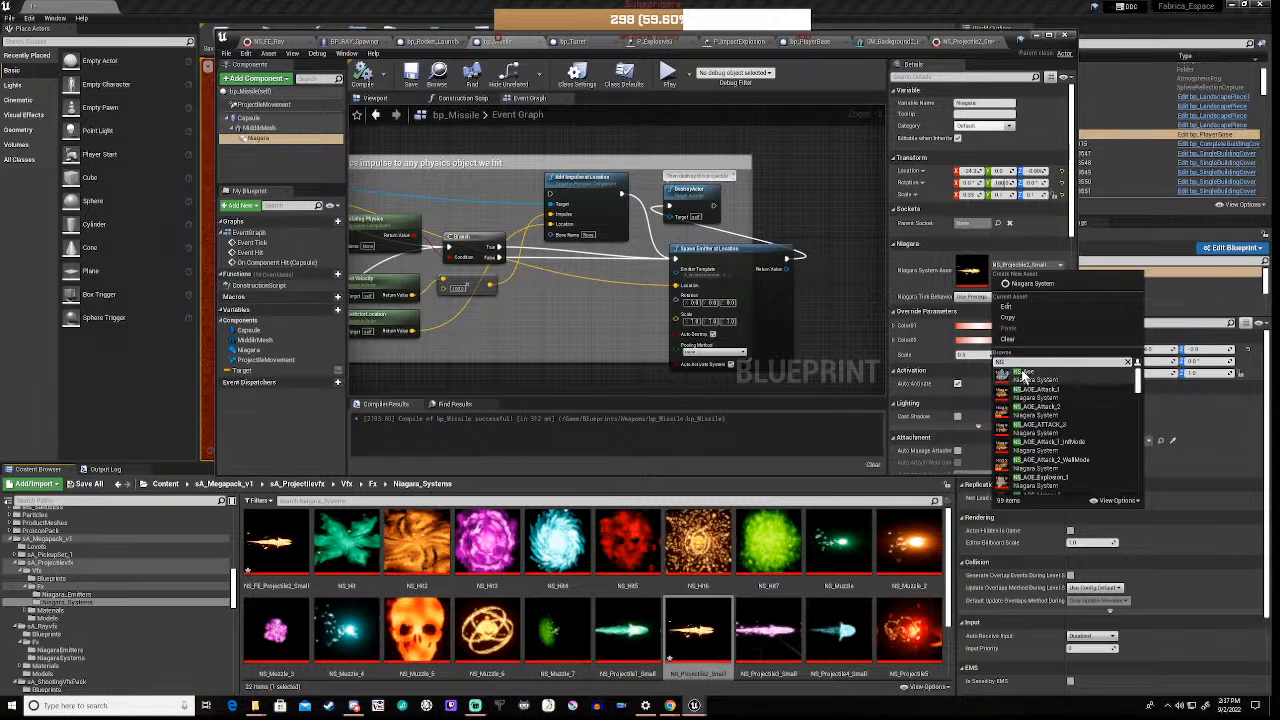
type("NS_FE")
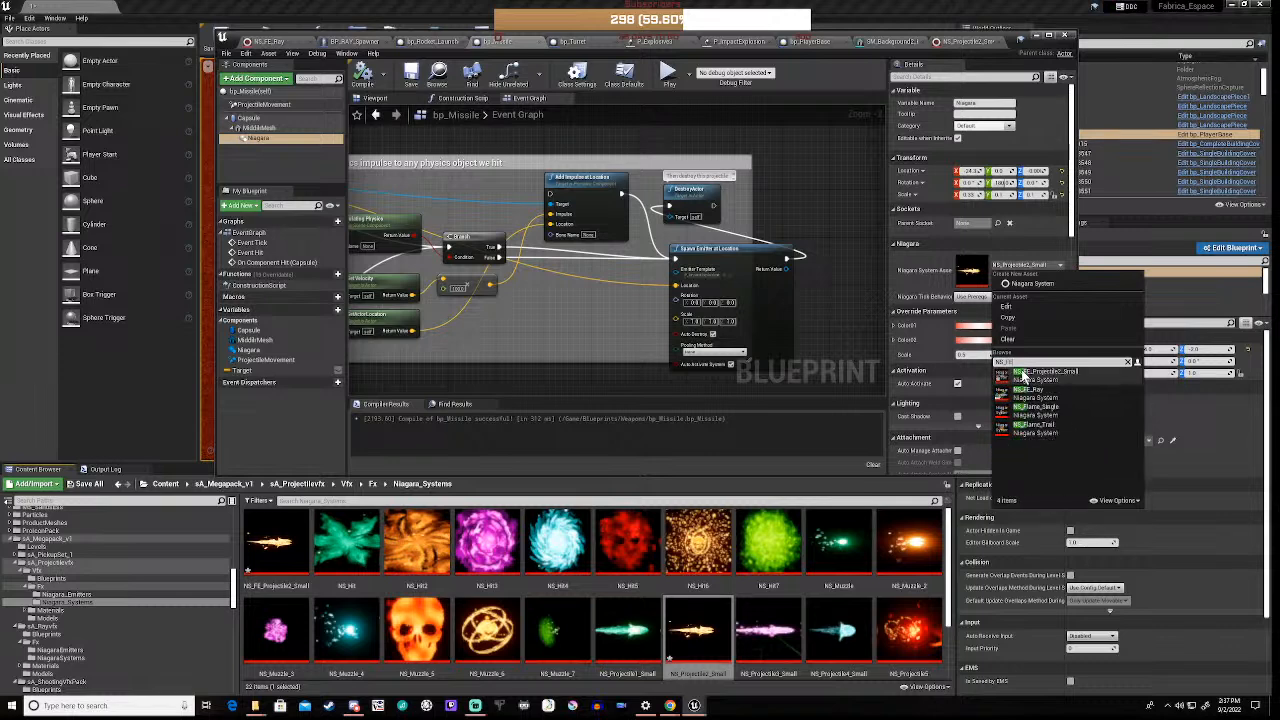
left_click(1040, 372)
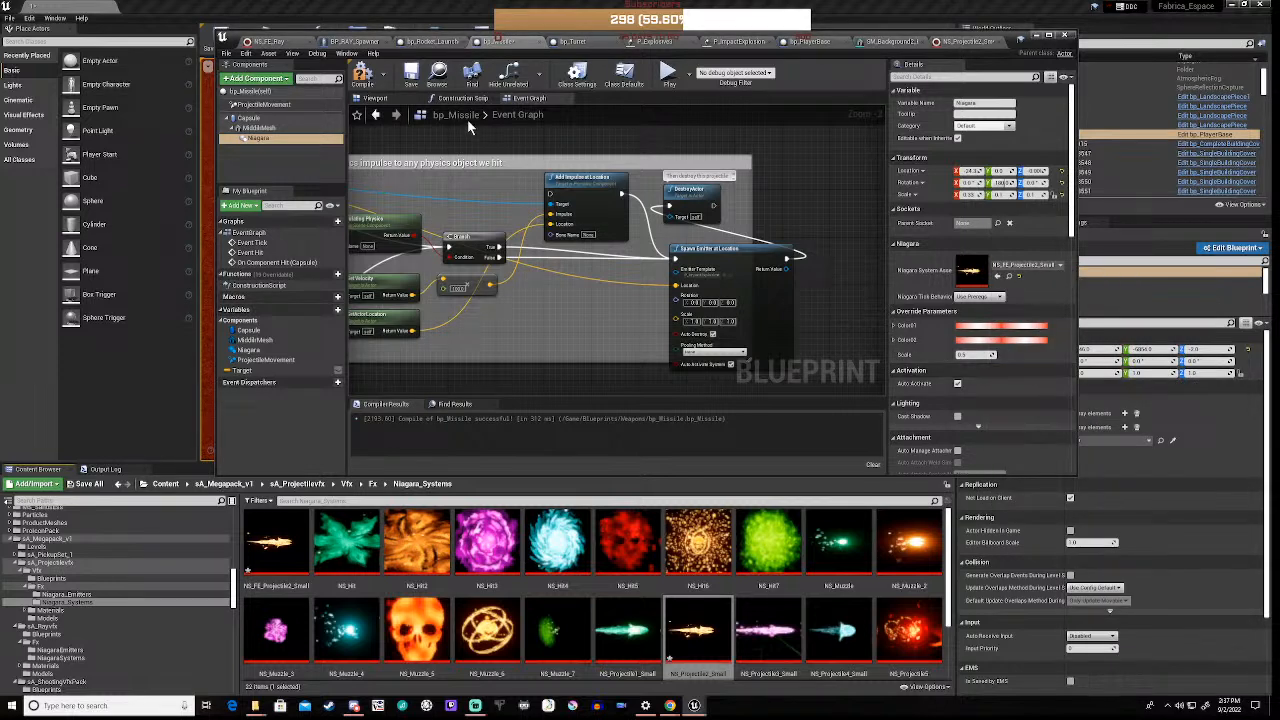
left_click(360, 78)
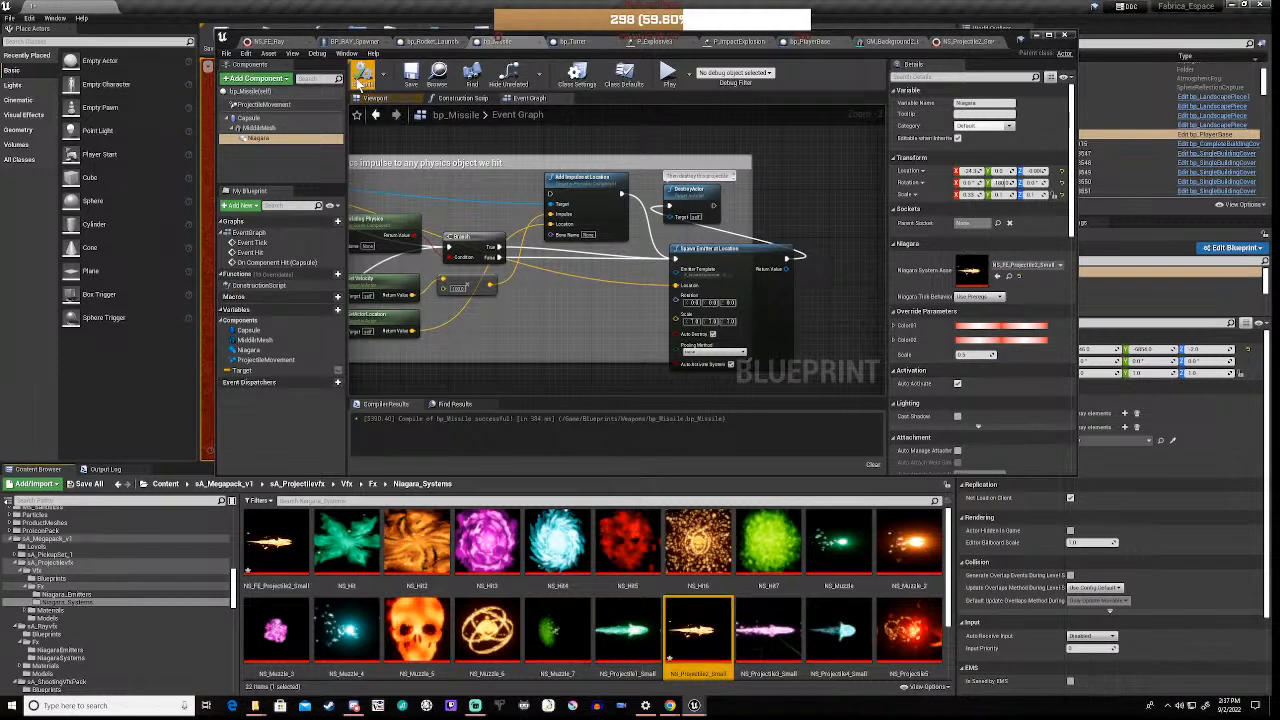
Play-test the level to check the missile's trail after the bp_Missile change, and stop the simulation
left_click_drag(710, 39, 725, 493)
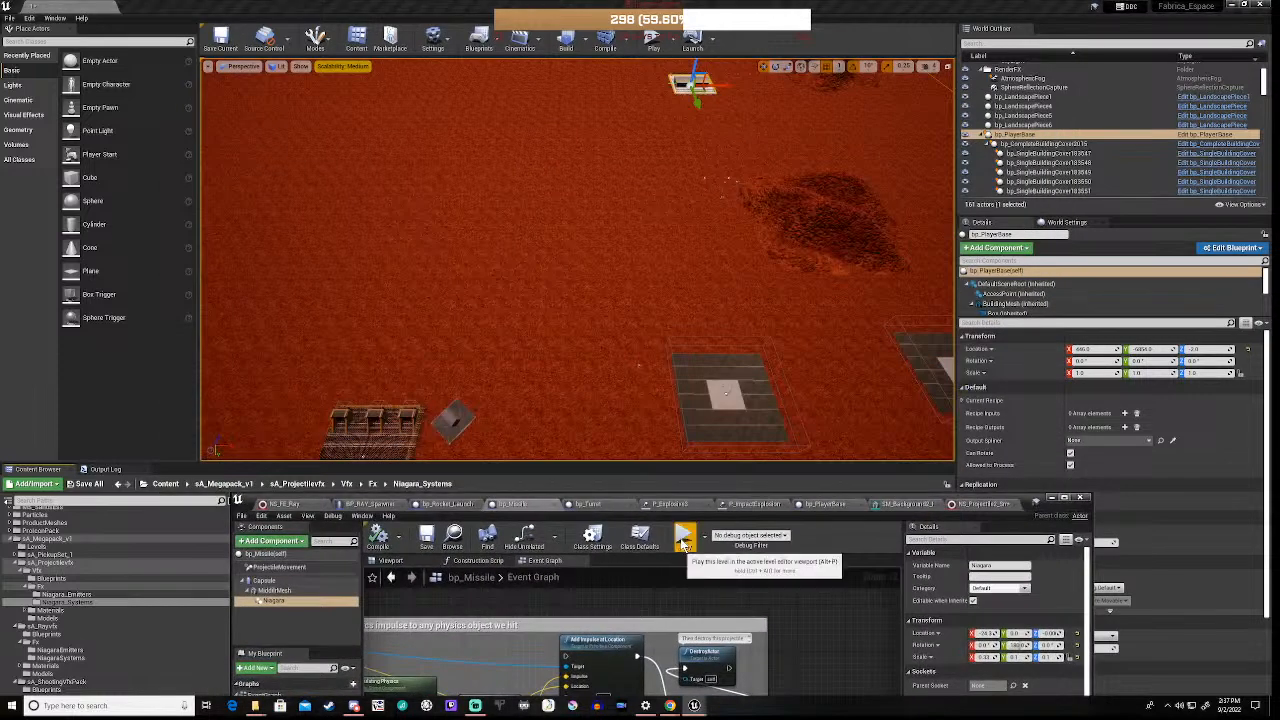
left_click(682, 537)
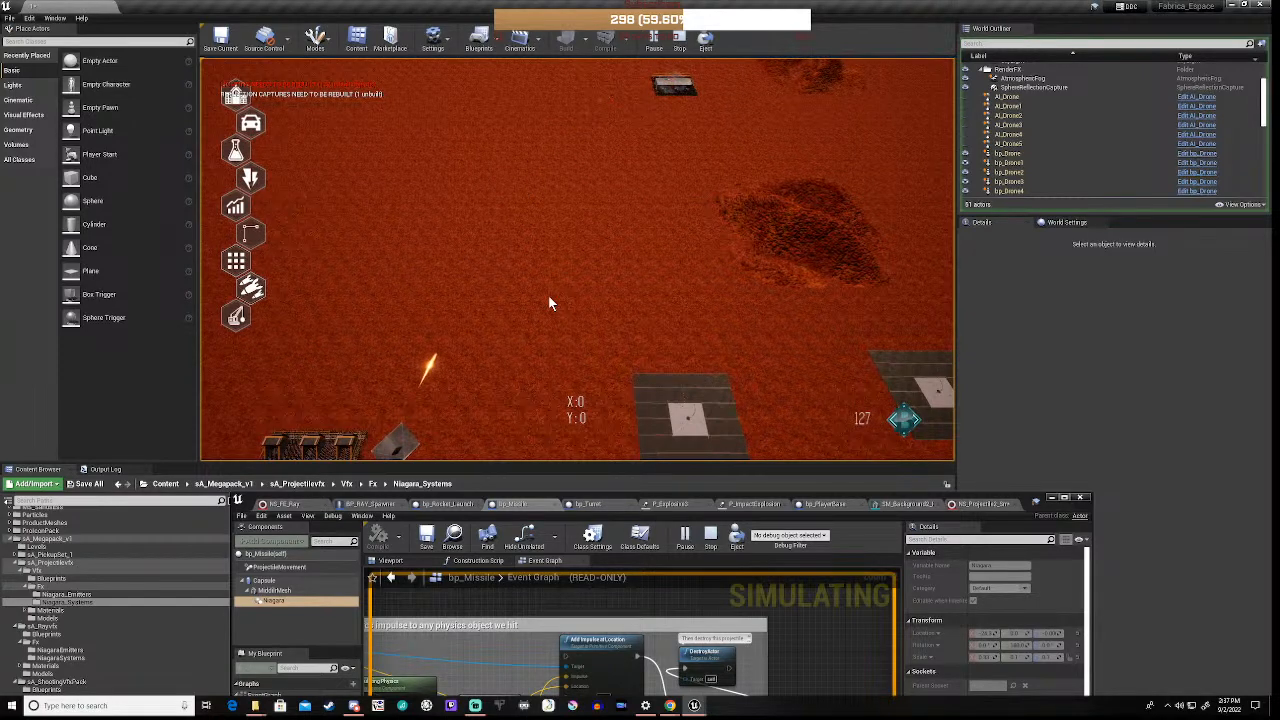
left_click(679, 42)
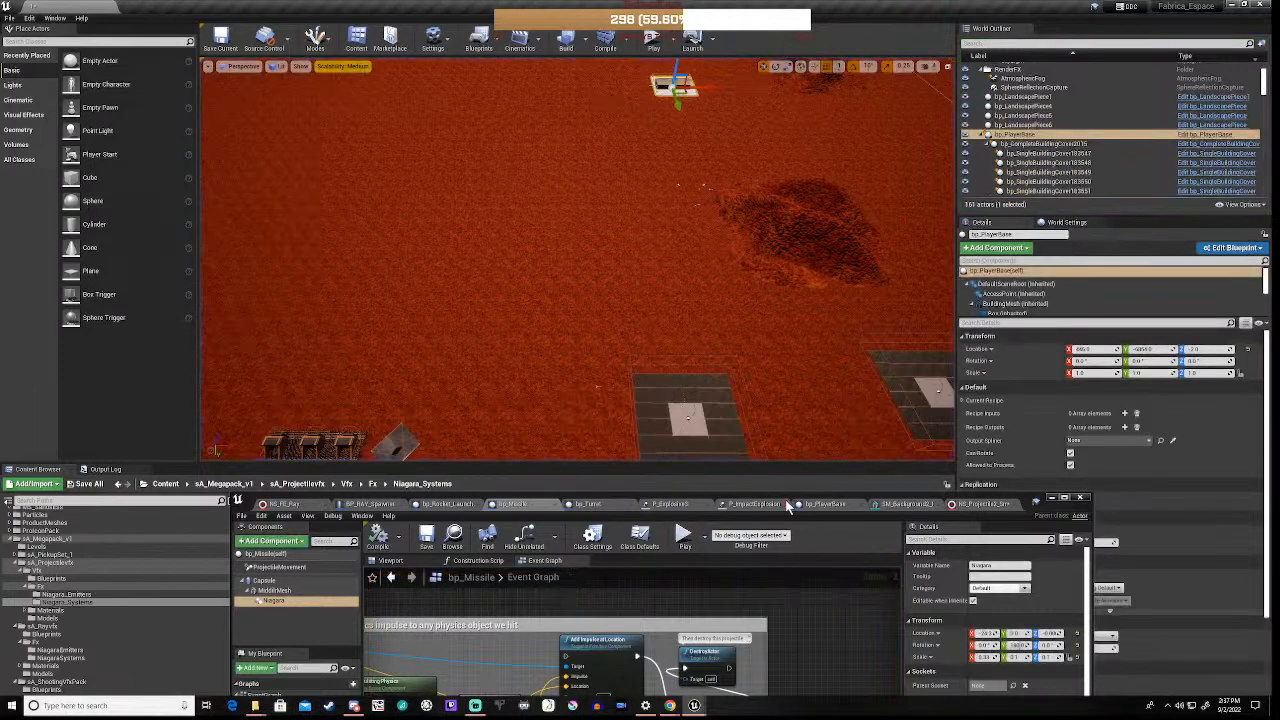
In NS_Projectile2_Small, examine NE_Trail001's emitter state, beam setup, burst spawn, beam width and age update settings
left_click_drag(795, 500, 847, 140)
left_click(1030, 150)
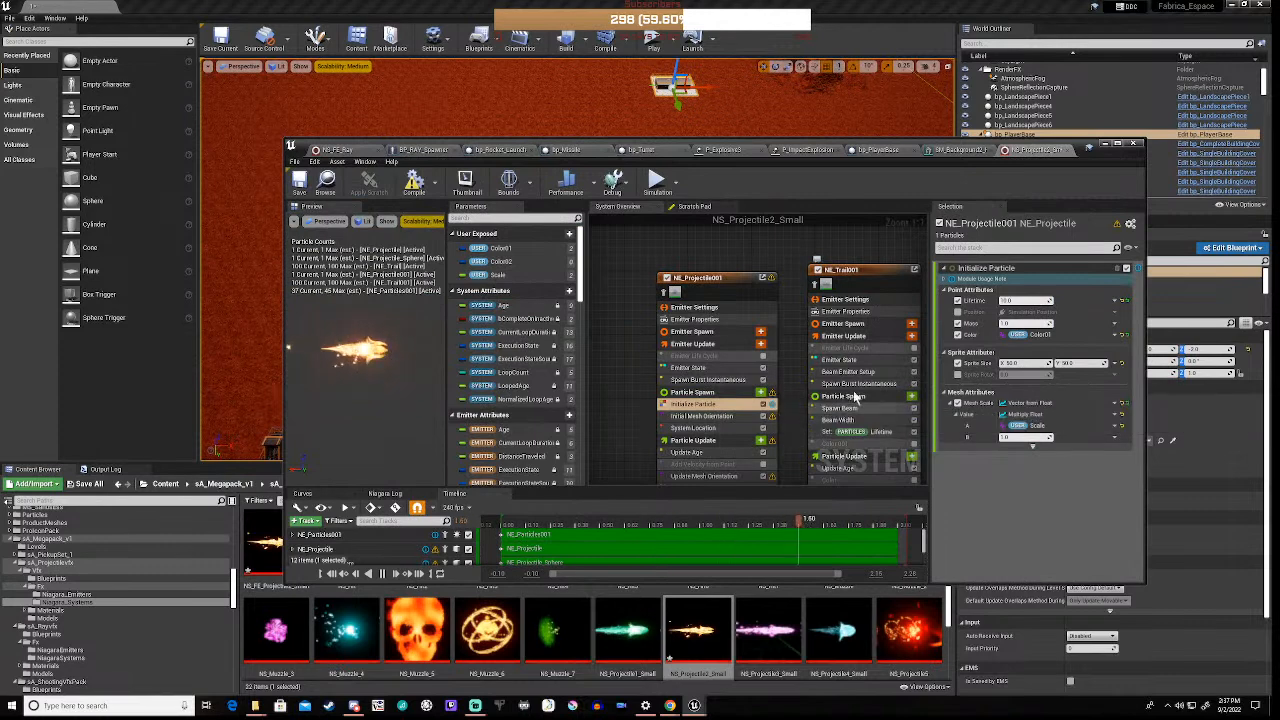
left_click(848, 360)
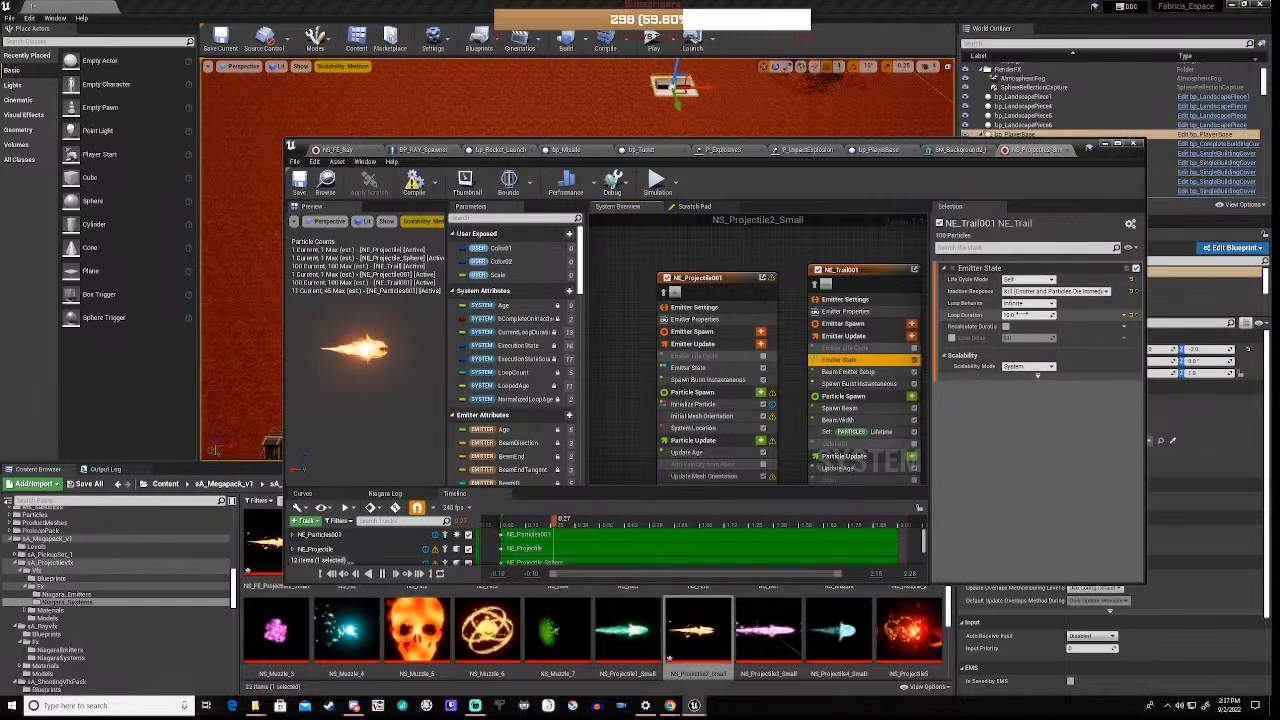
left_click(846, 372)
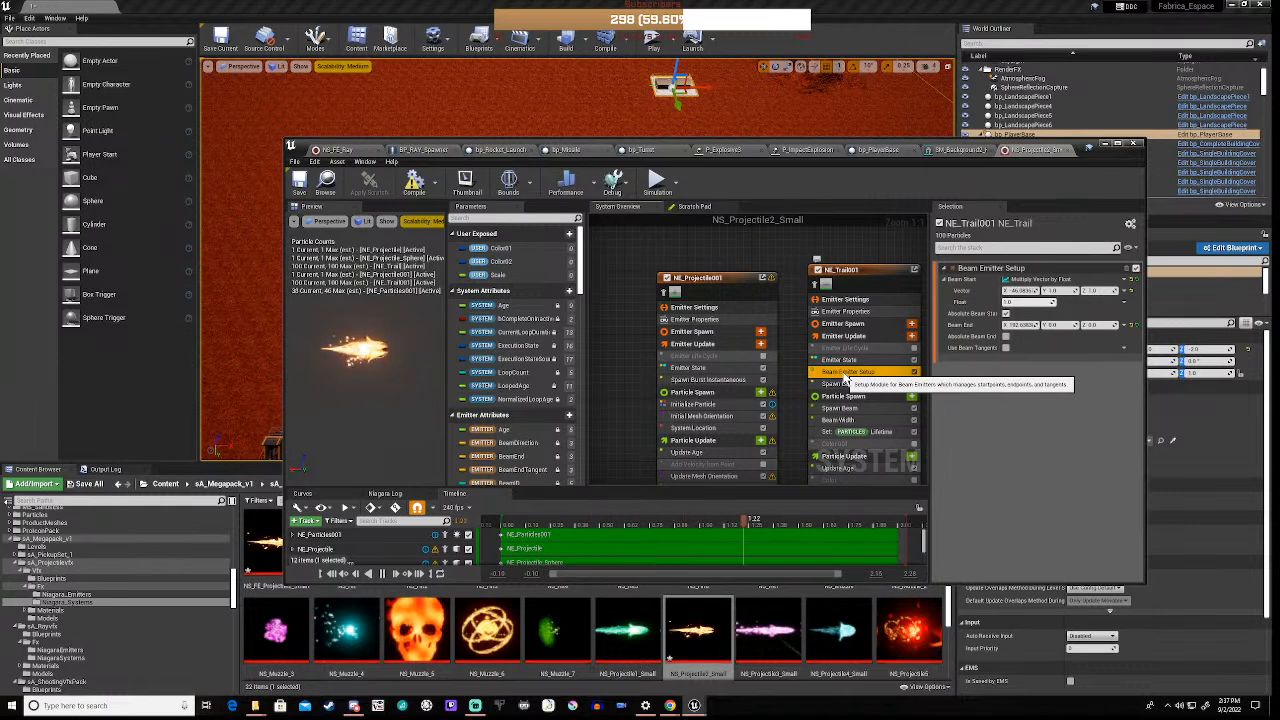
left_click(850, 384)
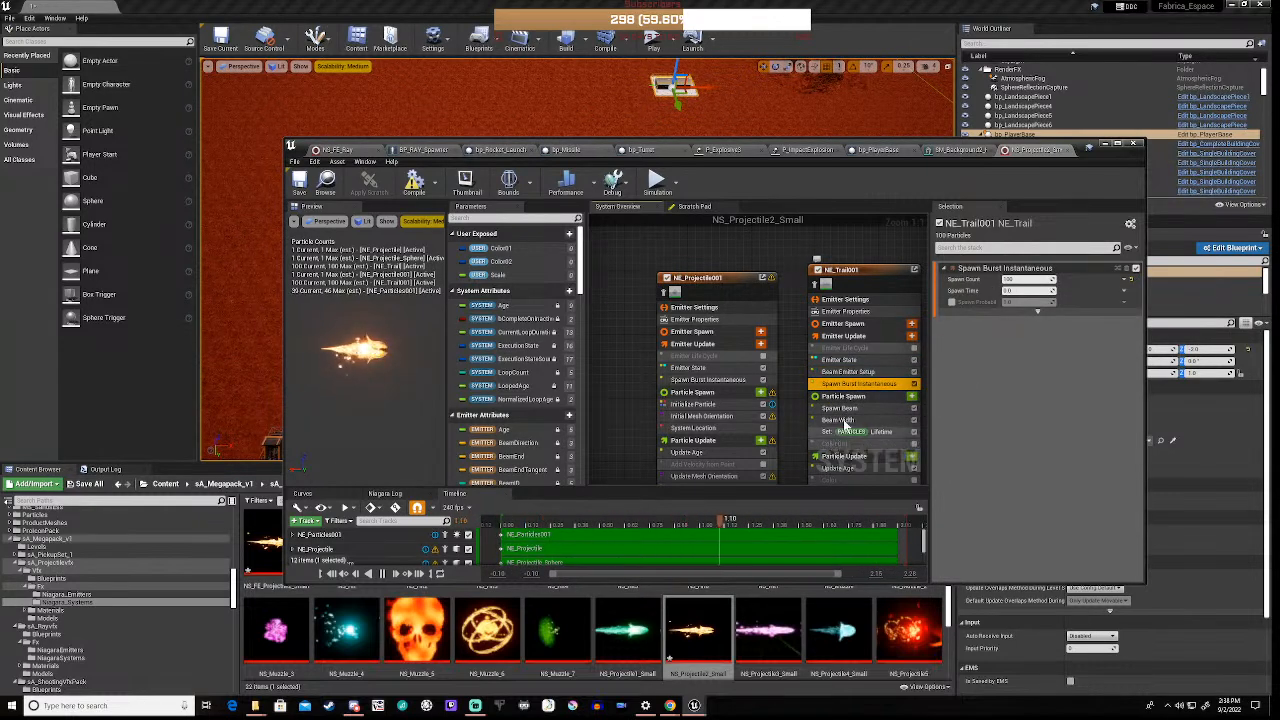
left_click(843, 408)
left_click(846, 421)
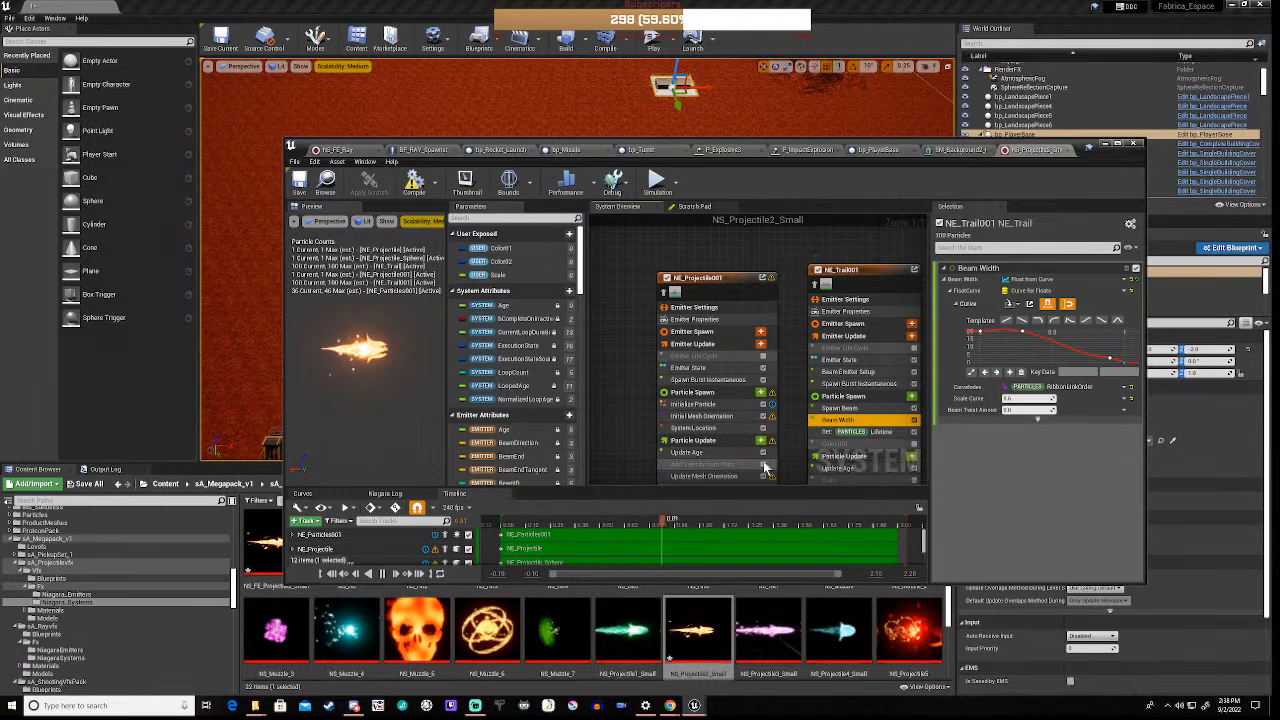
left_click(836, 468)
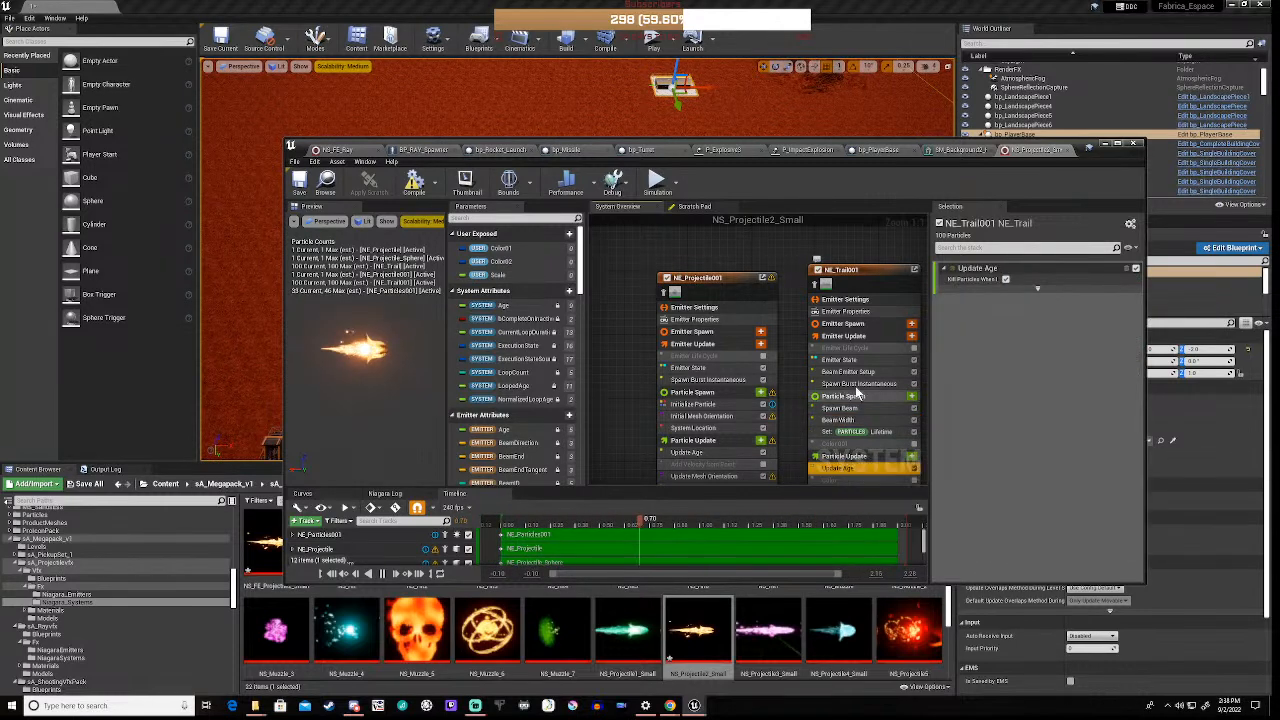
left_click(850, 360)
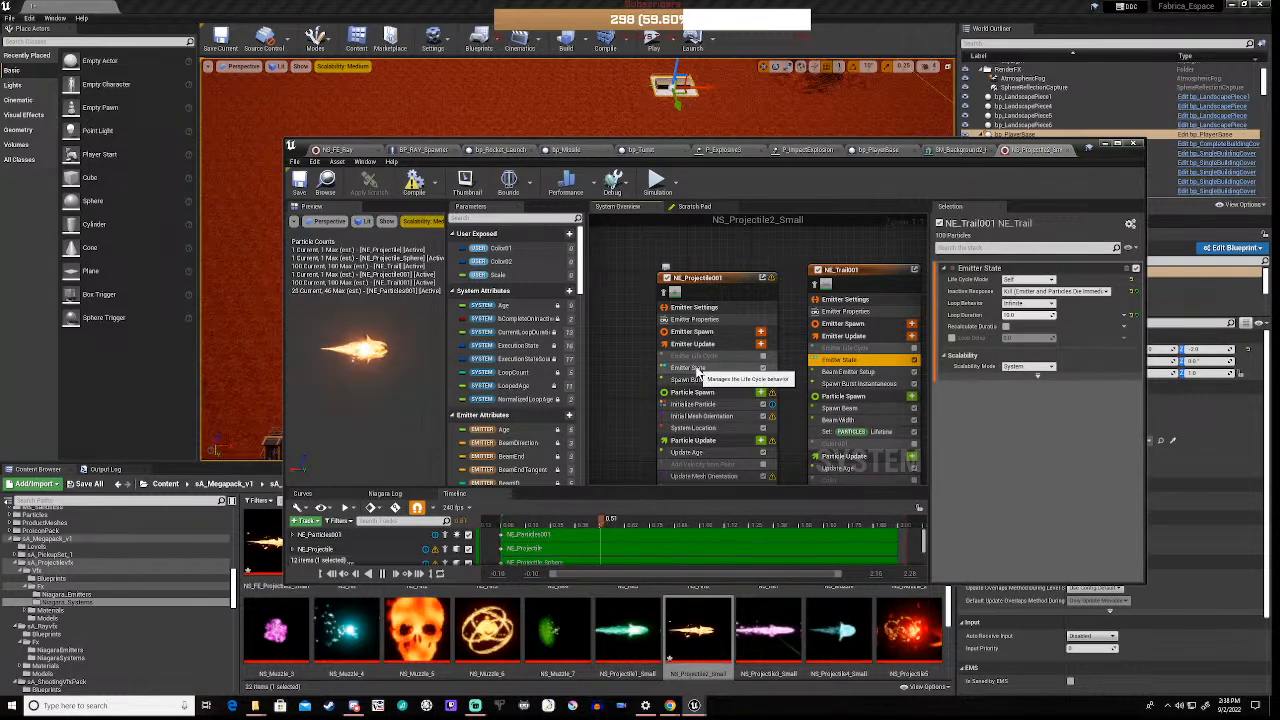
Set the Initialize Particle Lifetime of the NE_Projectile emitter to 10
scroll(697, 372, "down", 2)
mouse_move(626, 413)
right_mouse_down()
mouse_move(634, 354)
mouse_move(631, 398)
right_mouse_up()
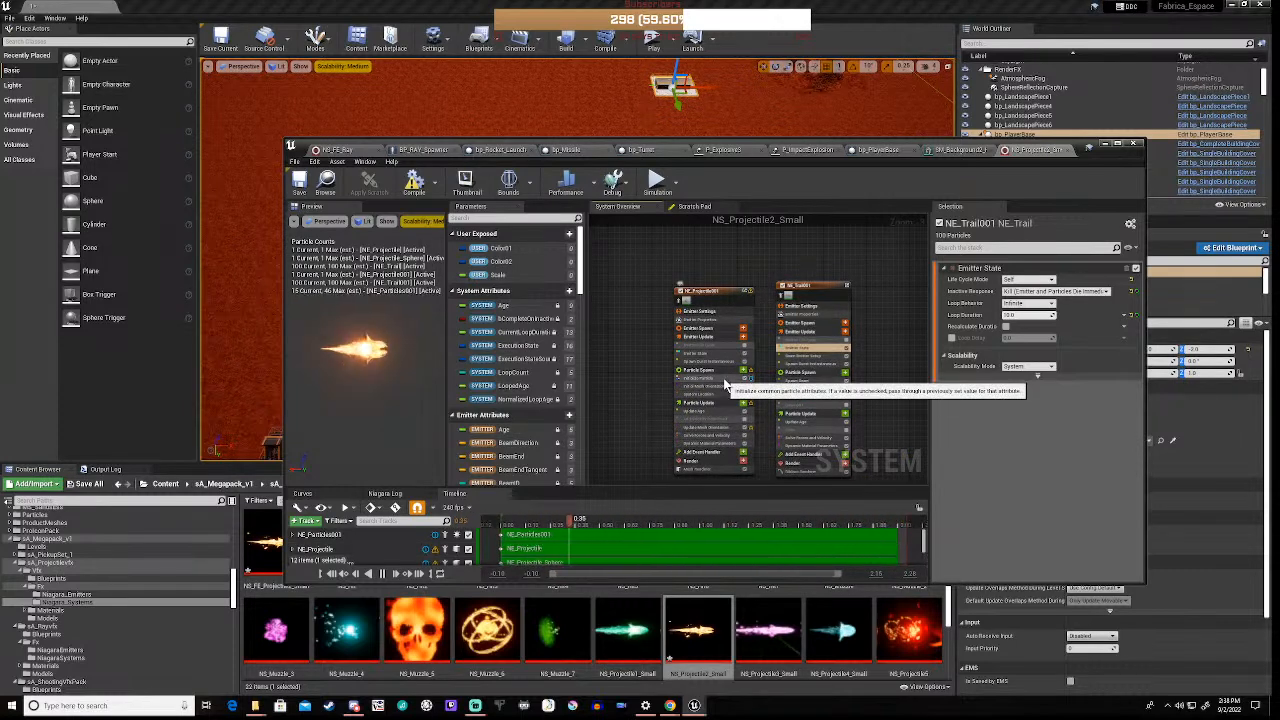
right_click_drag(650, 330, 642, 373)
scroll(642, 364, "down", 2)
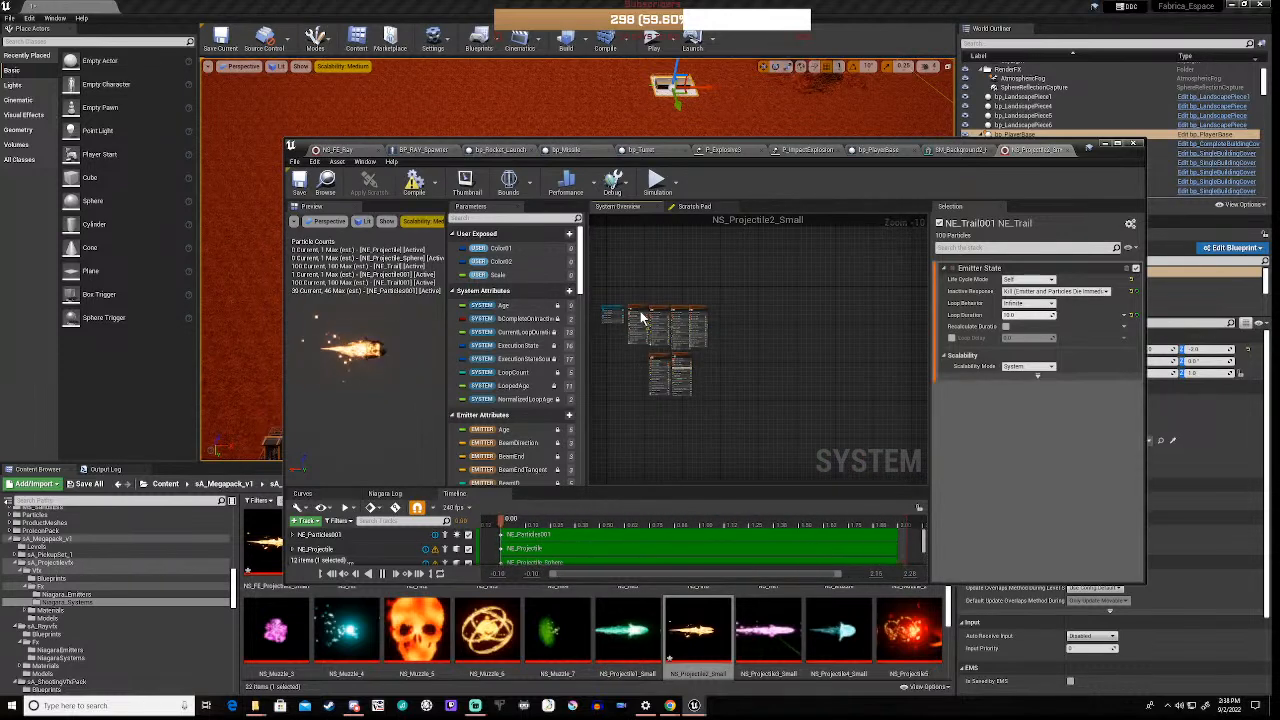
scroll(640, 311, "up", 2)
right_click_drag(687, 255, 847, 273)
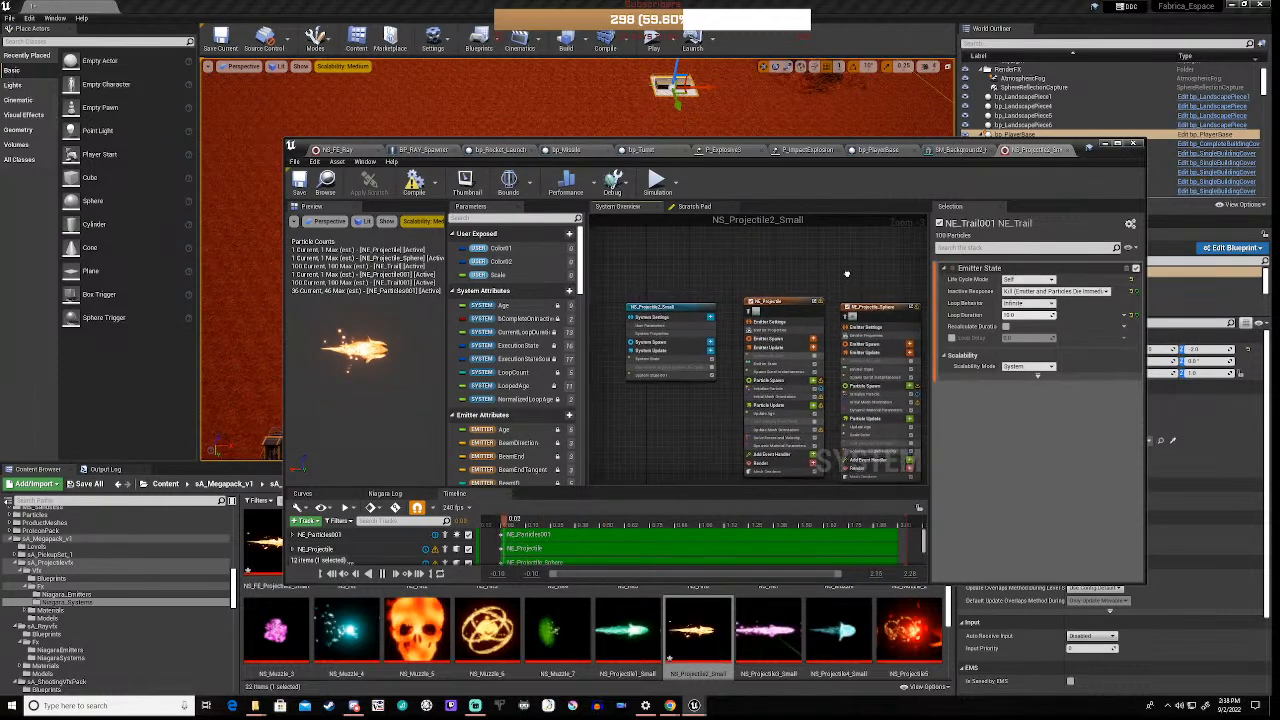
scroll(727, 338, "up", 2)
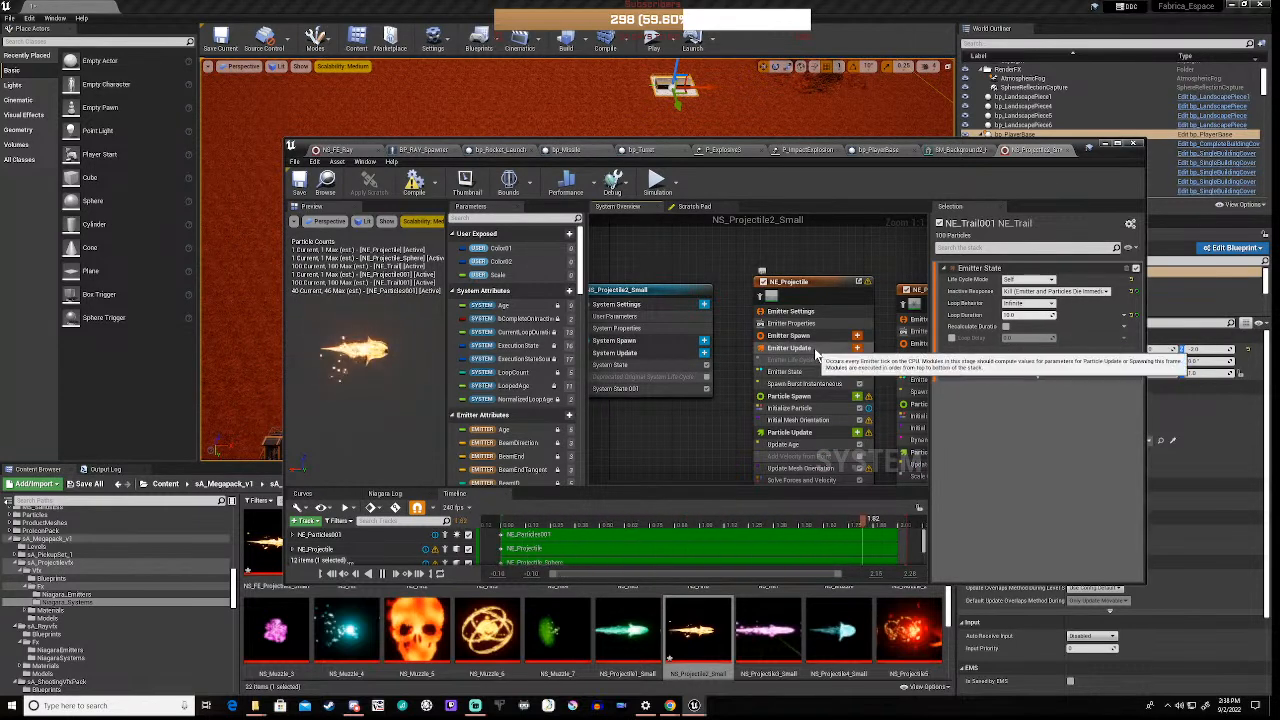
left_click(792, 375)
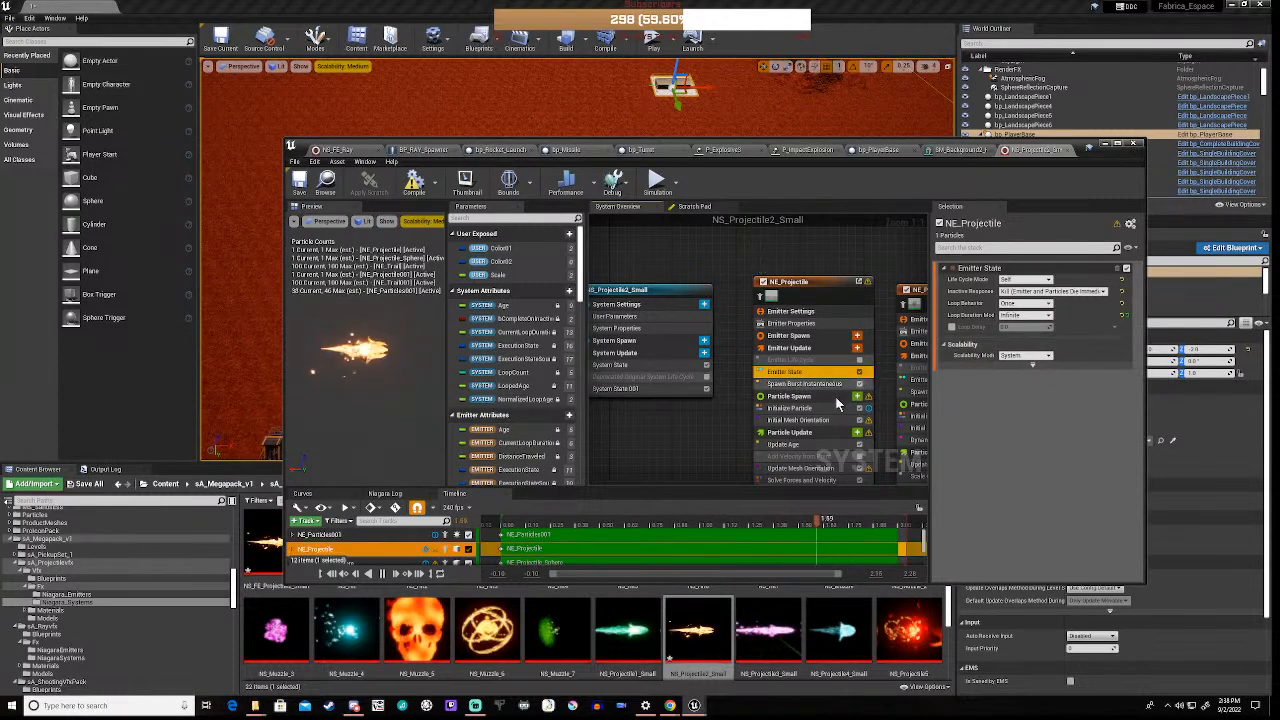
right_click_drag(745, 430, 620, 425)
left_click(660, 403)
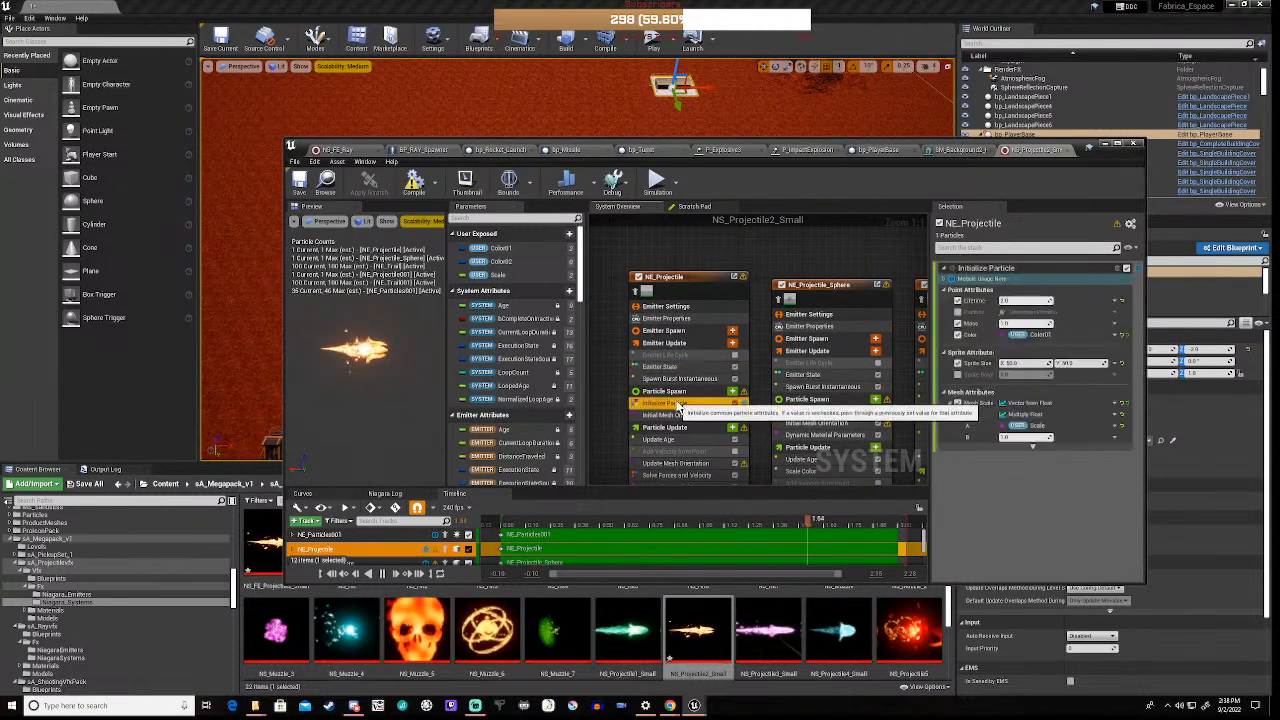
left_click(1016, 300)
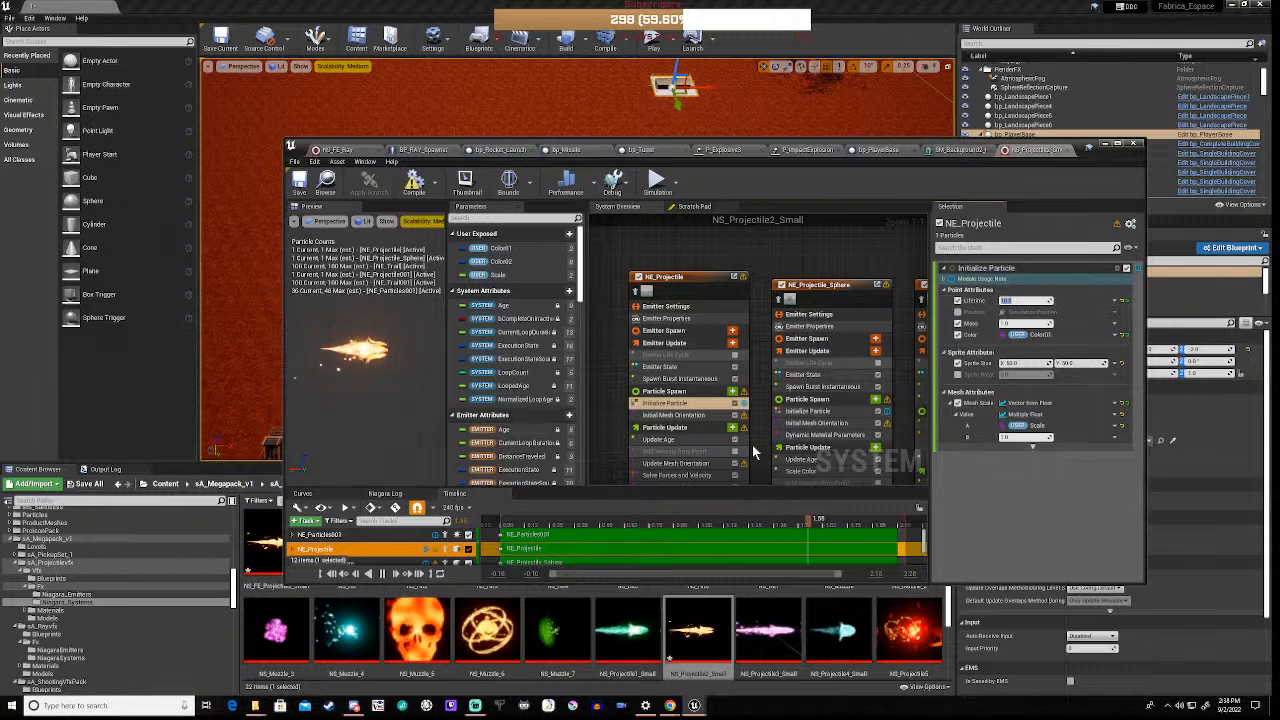
Set the Initialize Particle Lifetime of the NE_Projectile_Sphere emitter to 10
left_click(803, 411)
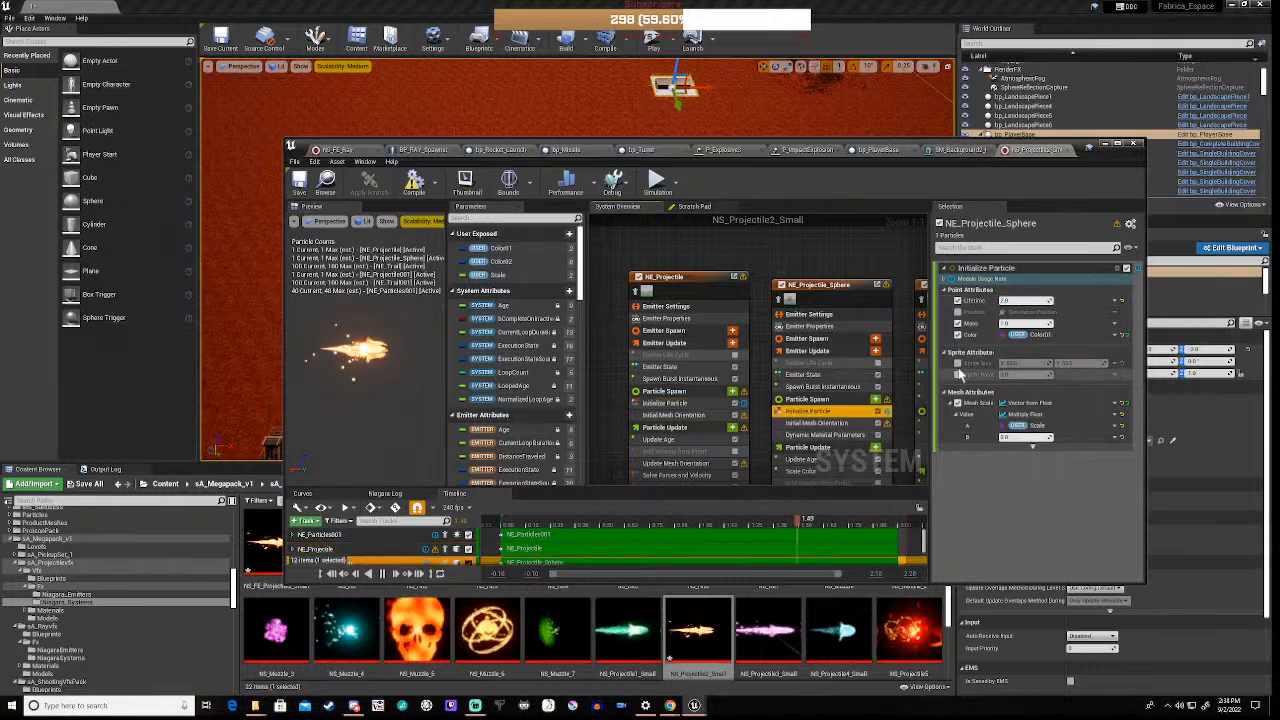
left_click(1005, 300)
type("1")
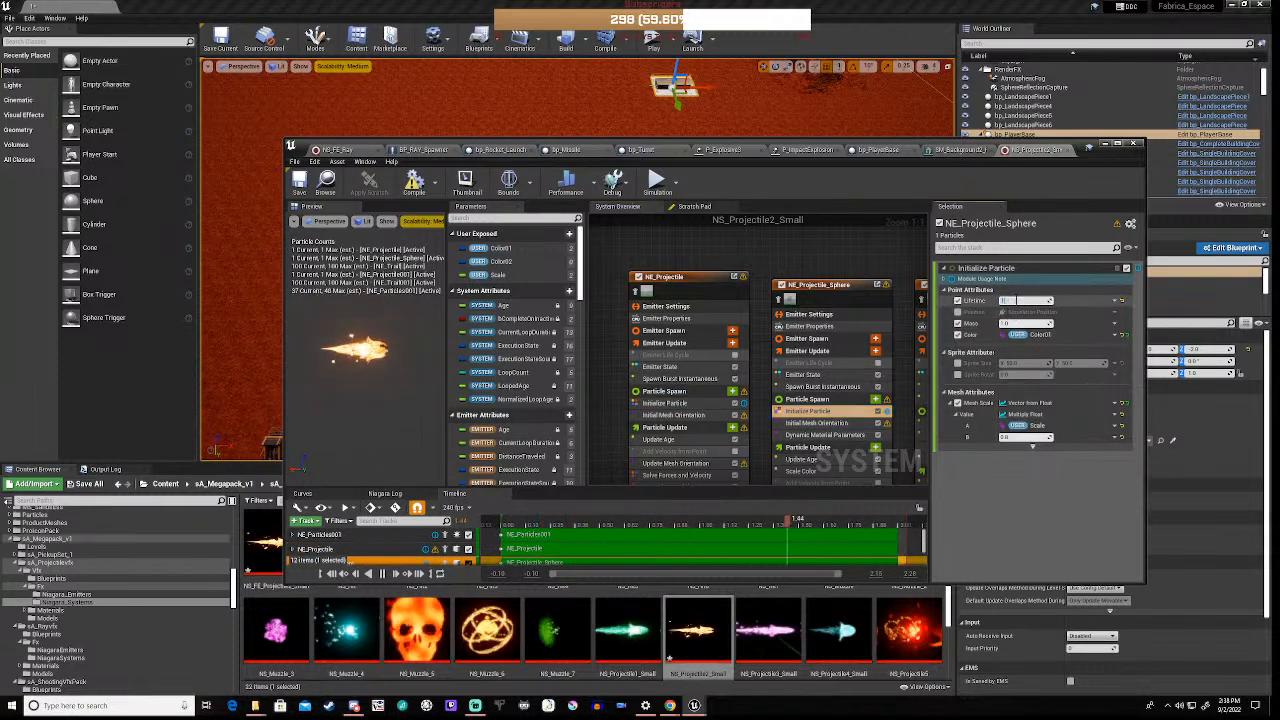
type("0")
key("Return")
Set the Emitter State Loop Duration of the NE_Trail emitter to 10
right_click_drag(875, 249, 630, 250)
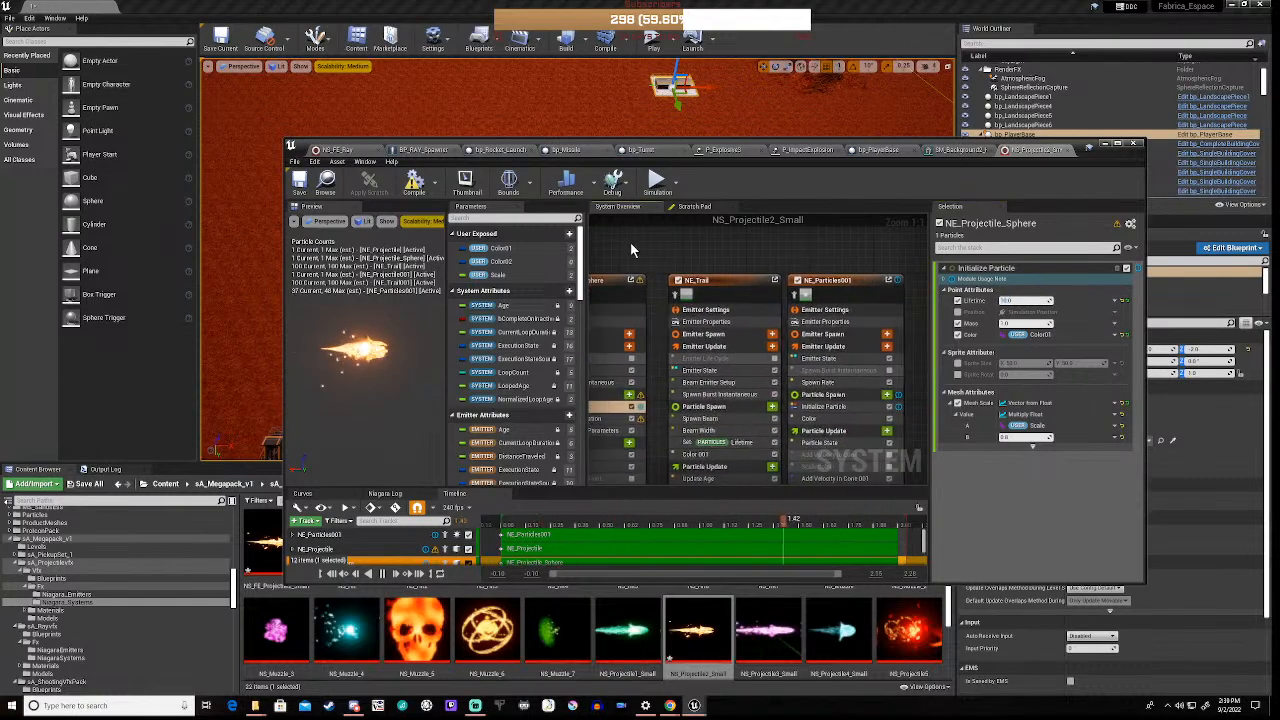
left_click(722, 372)
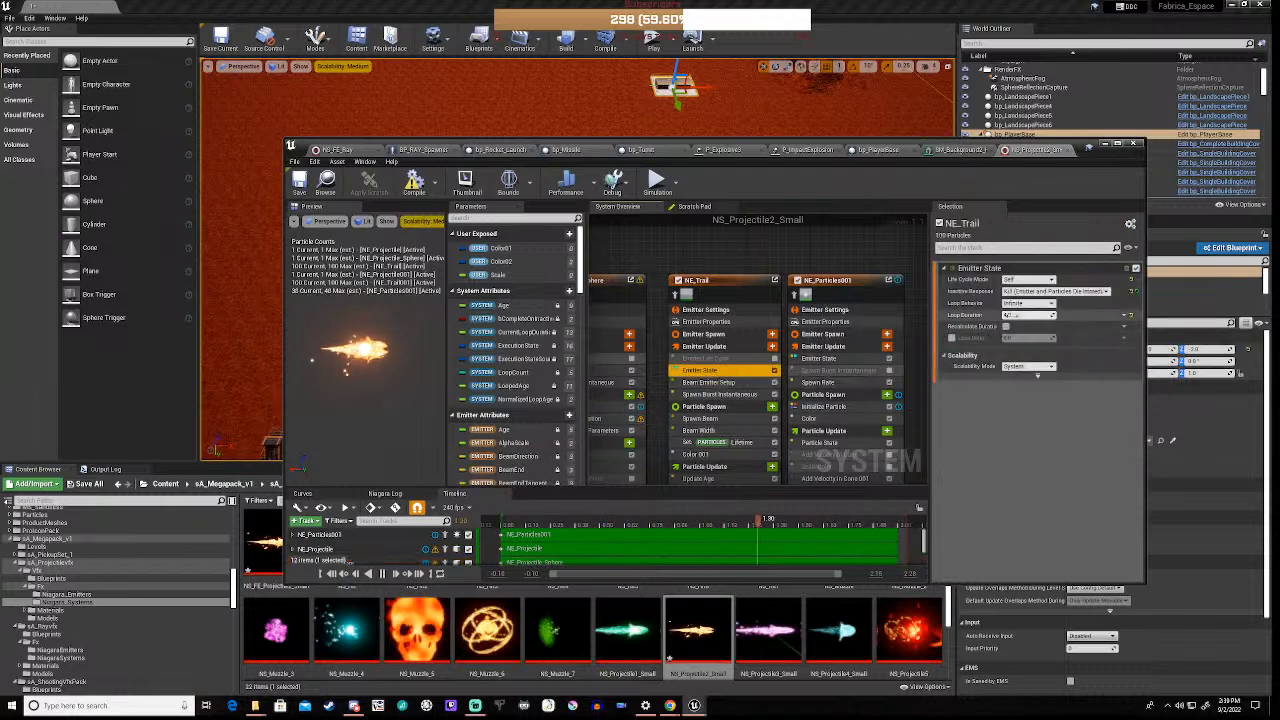
left_click(1012, 316)
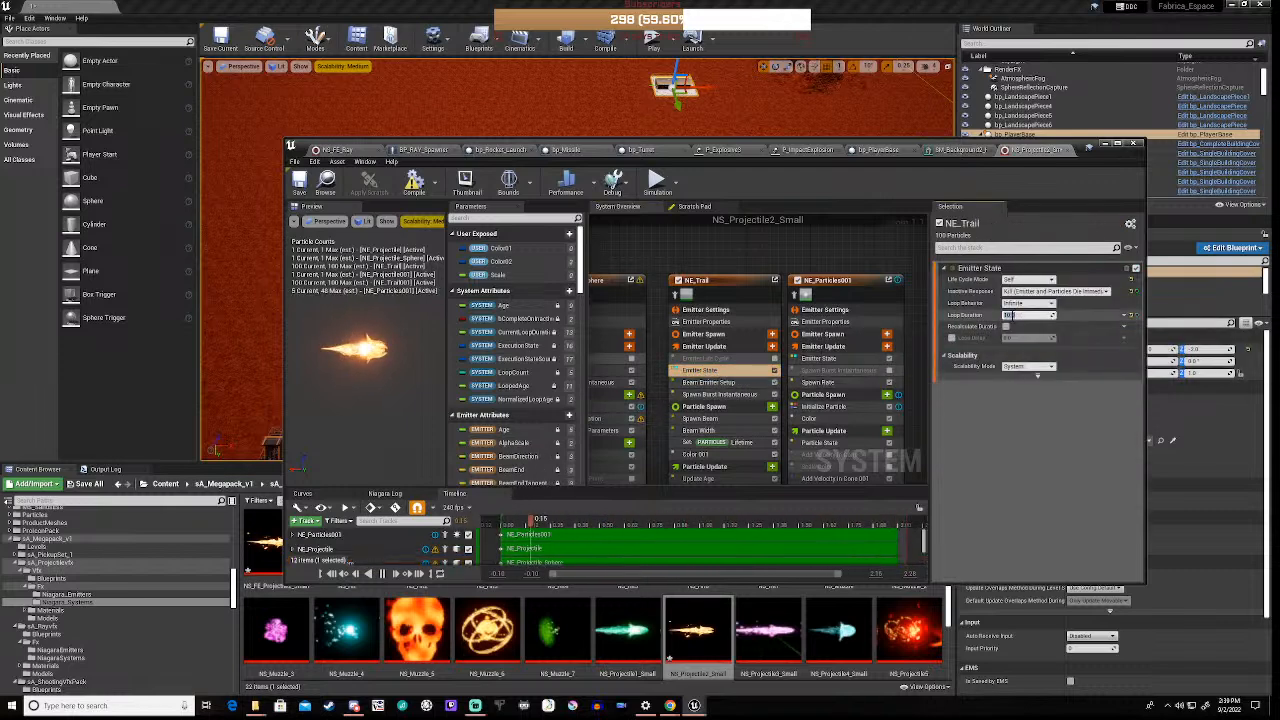
Set the Emitter State Loop Duration of NE_Particles001 to 10 and compile NS_Projectile2_Small
left_click(828, 361)
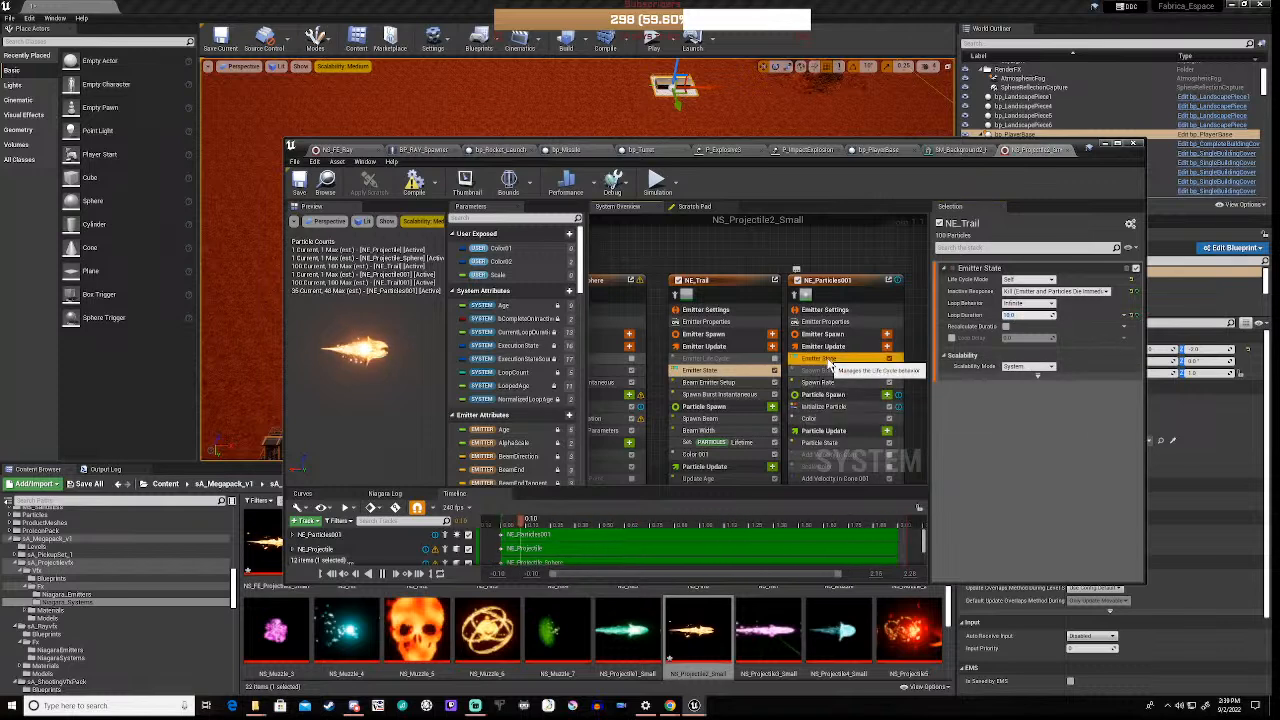
left_click(828, 361)
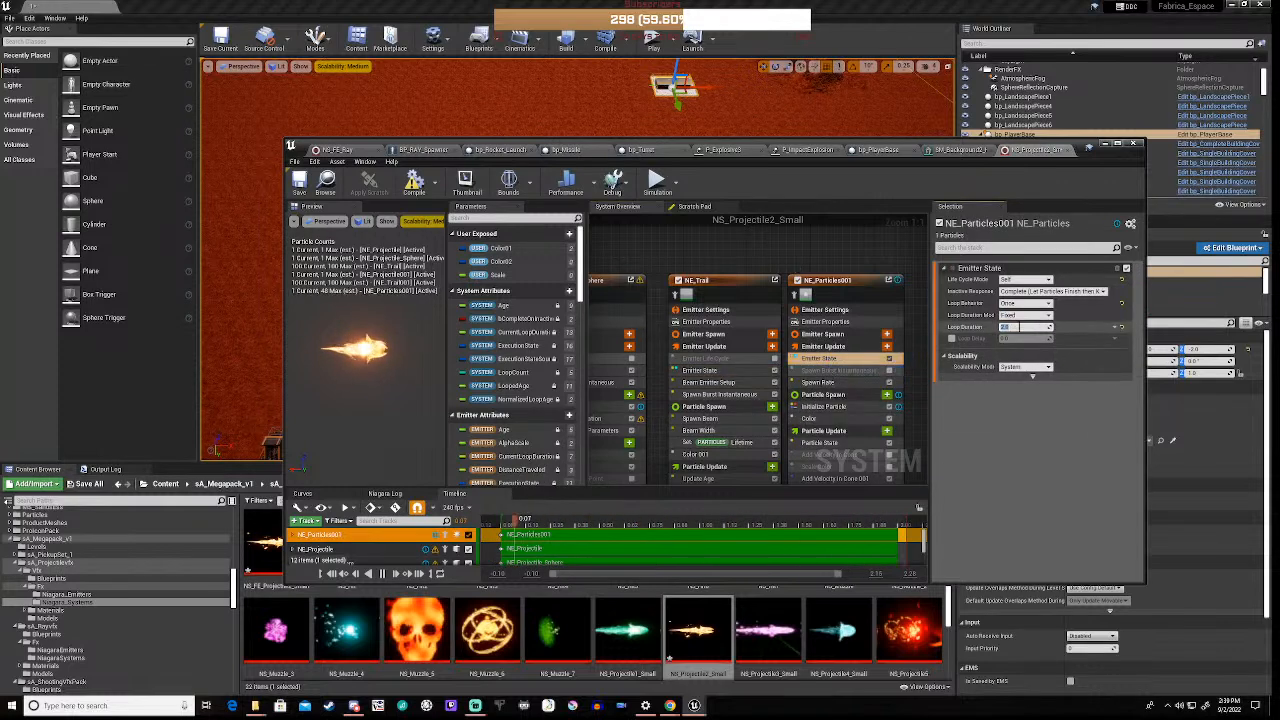
left_click(1019, 327)
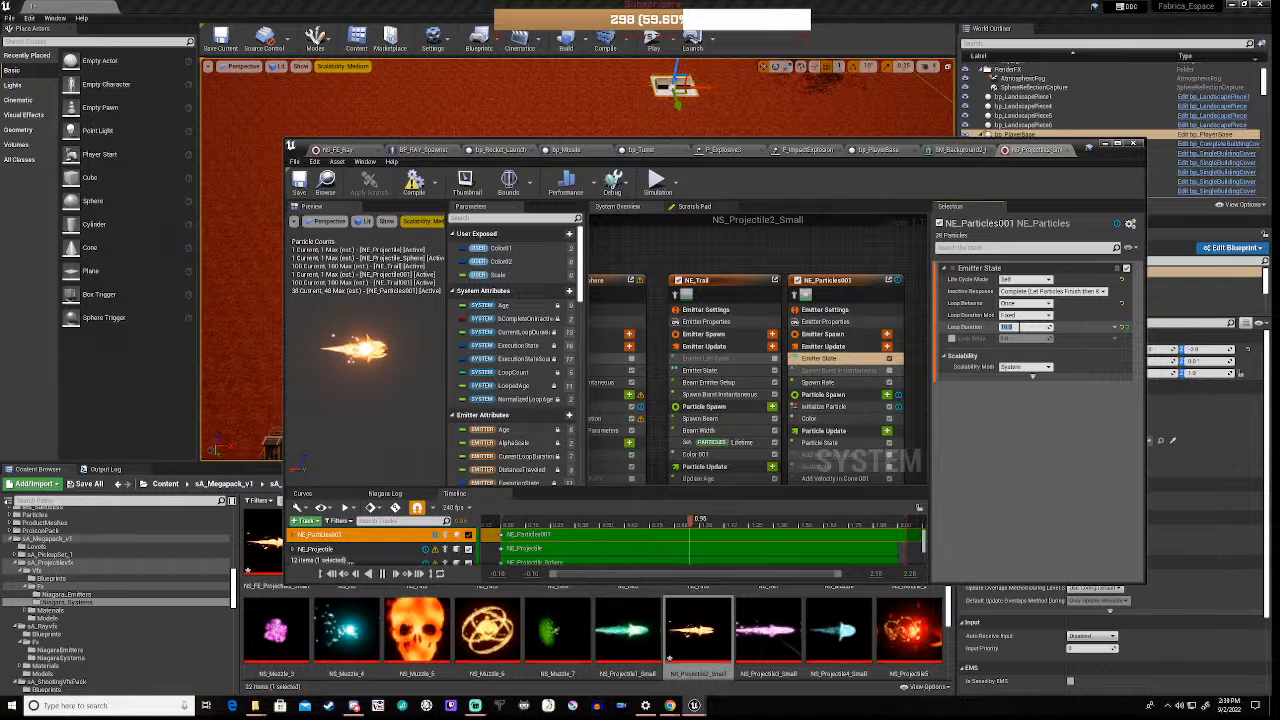
left_click(414, 184)
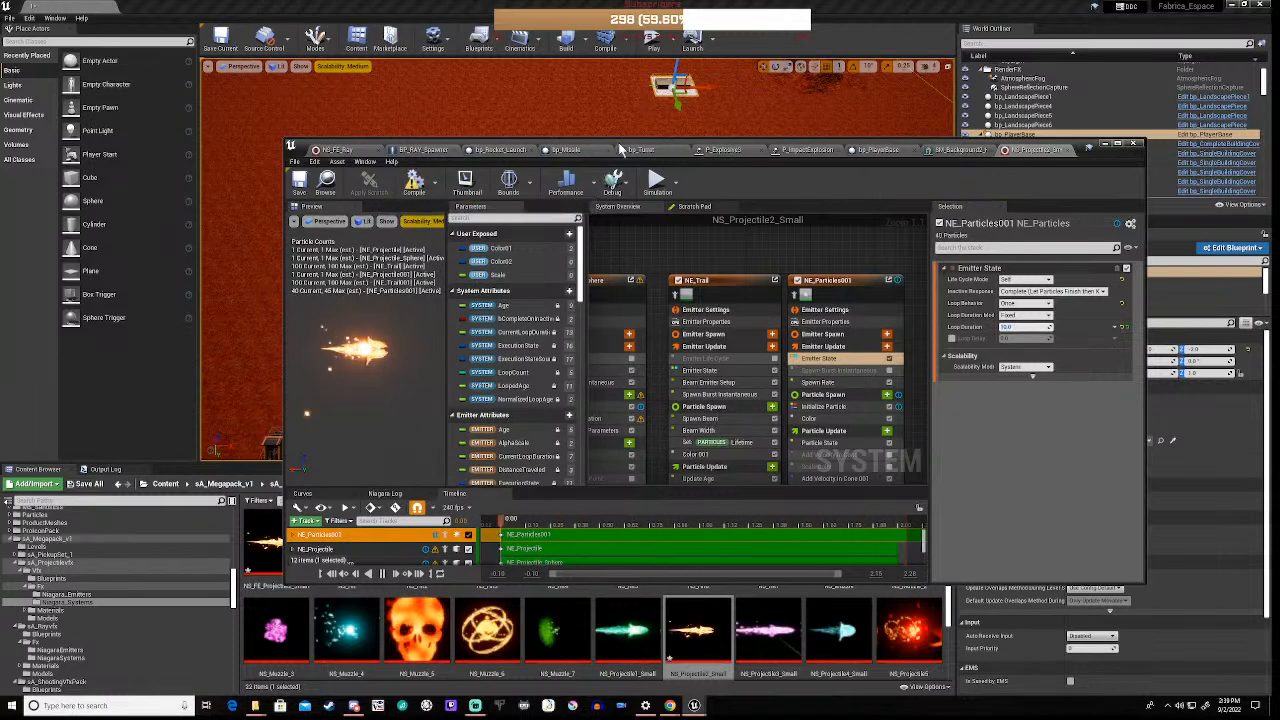
Play-test the level with the rocket launcher in view, watch how long the missile trail lasts, and stop the simulation
left_click_drag(655, 147, 658, 543)
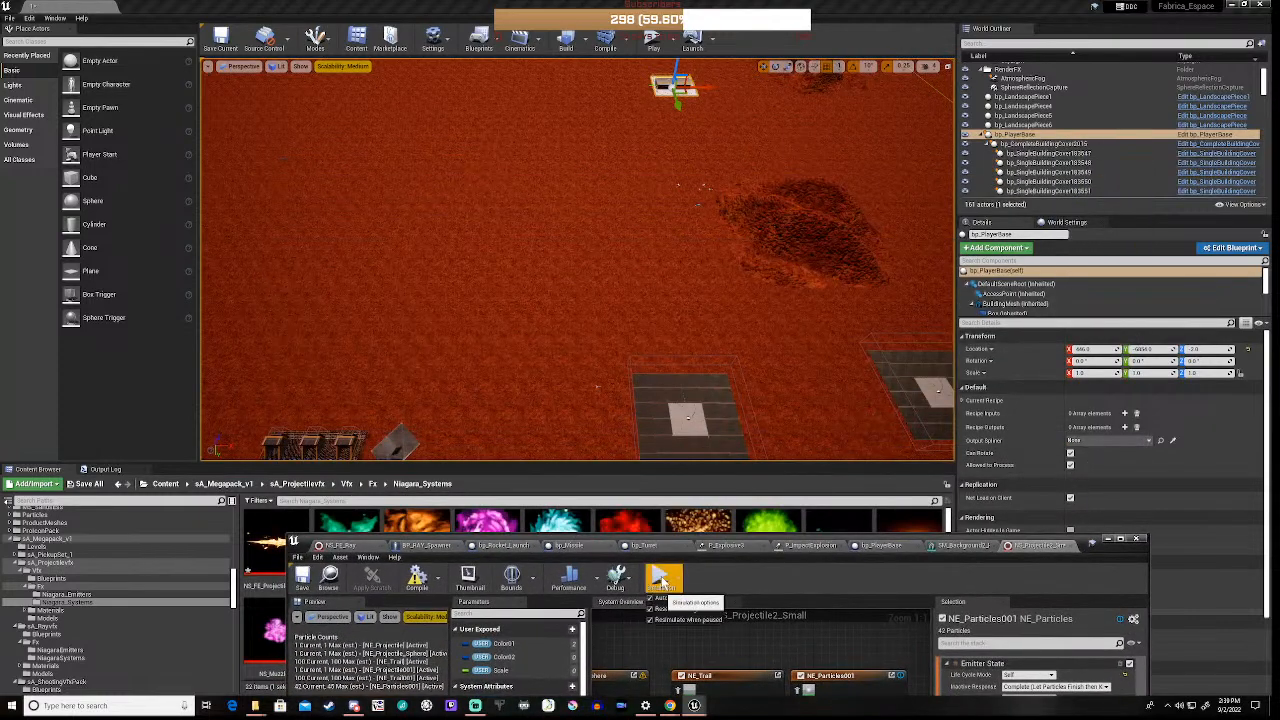
left_click(652, 578)
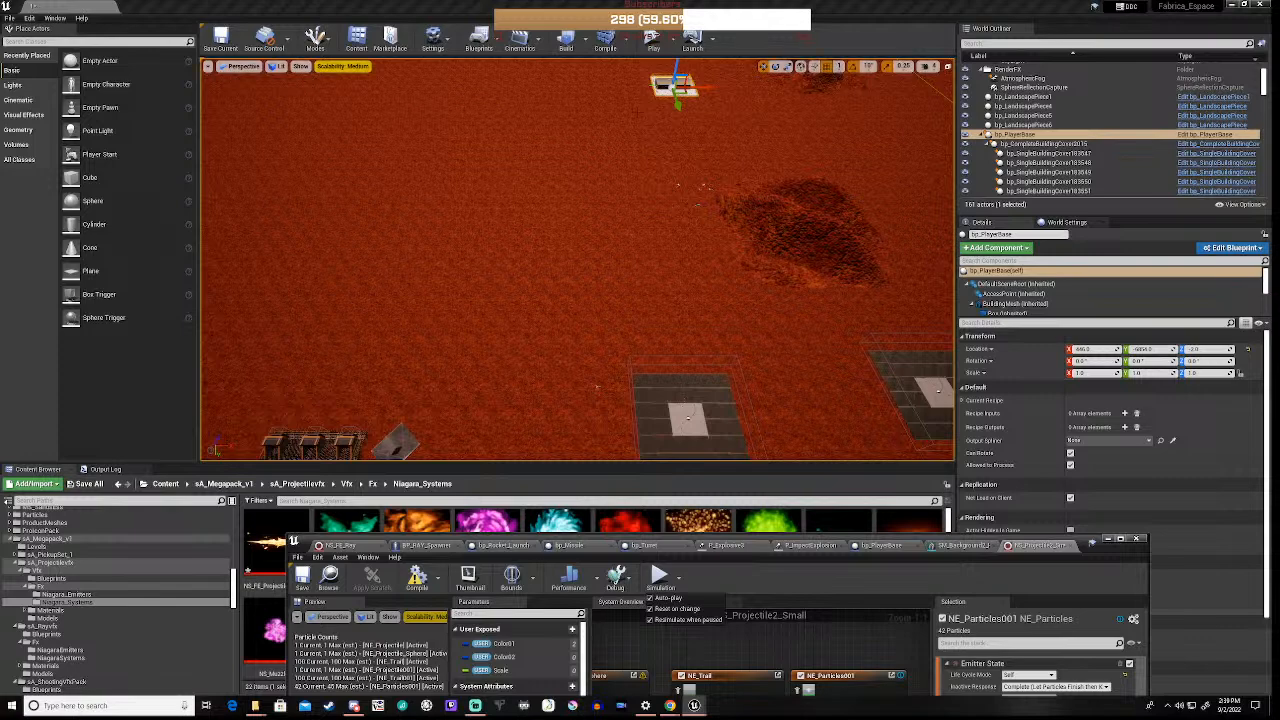
left_click(653, 40)
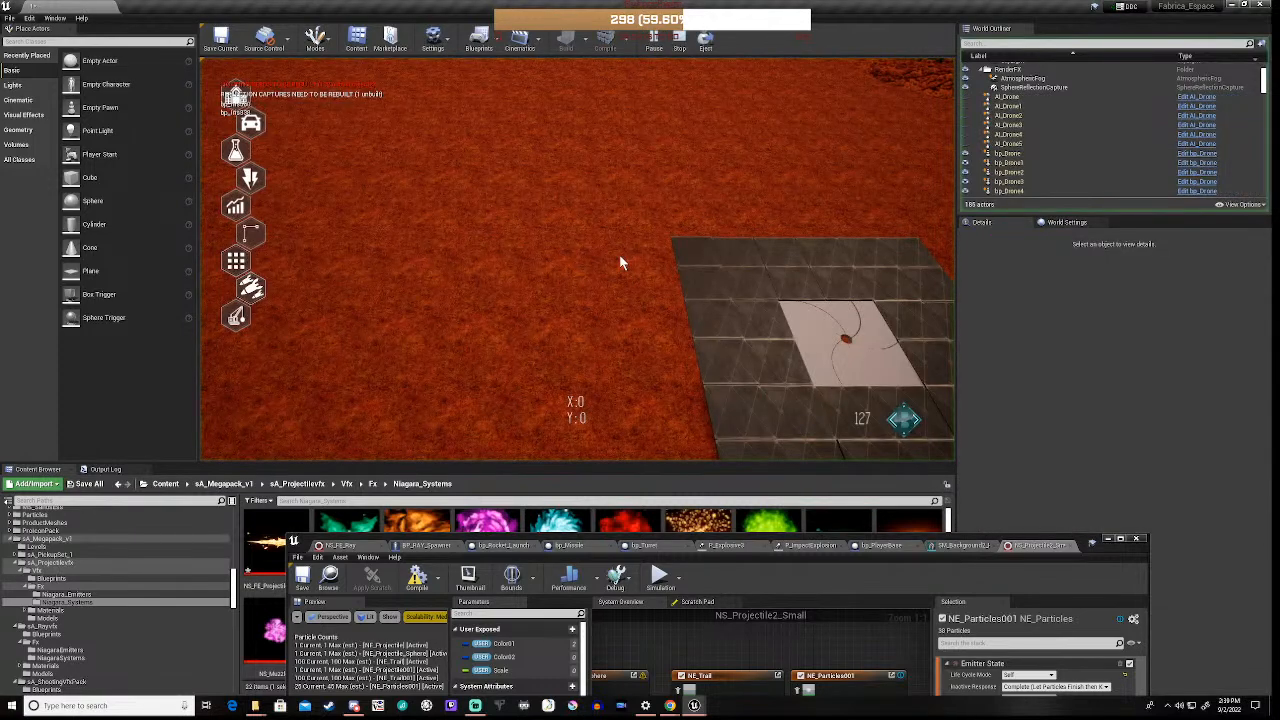
scroll(619, 261, "down", 4)
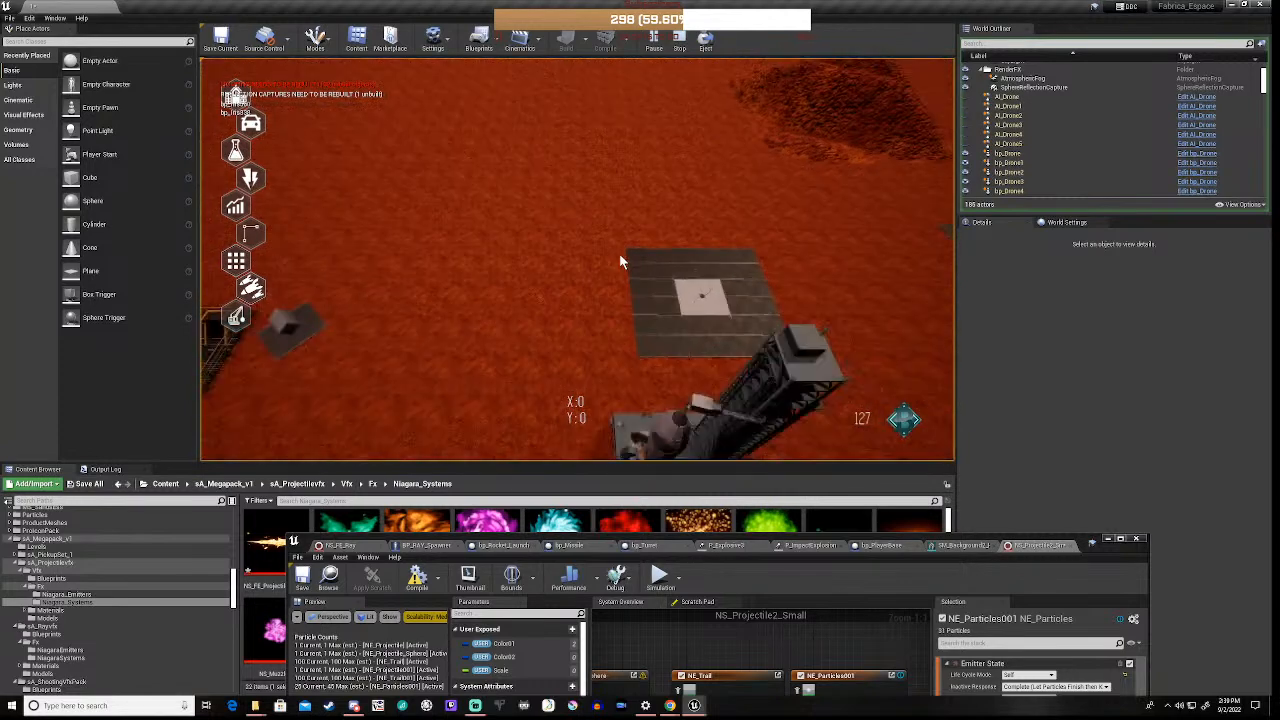
scroll(620, 262, "down", 3)
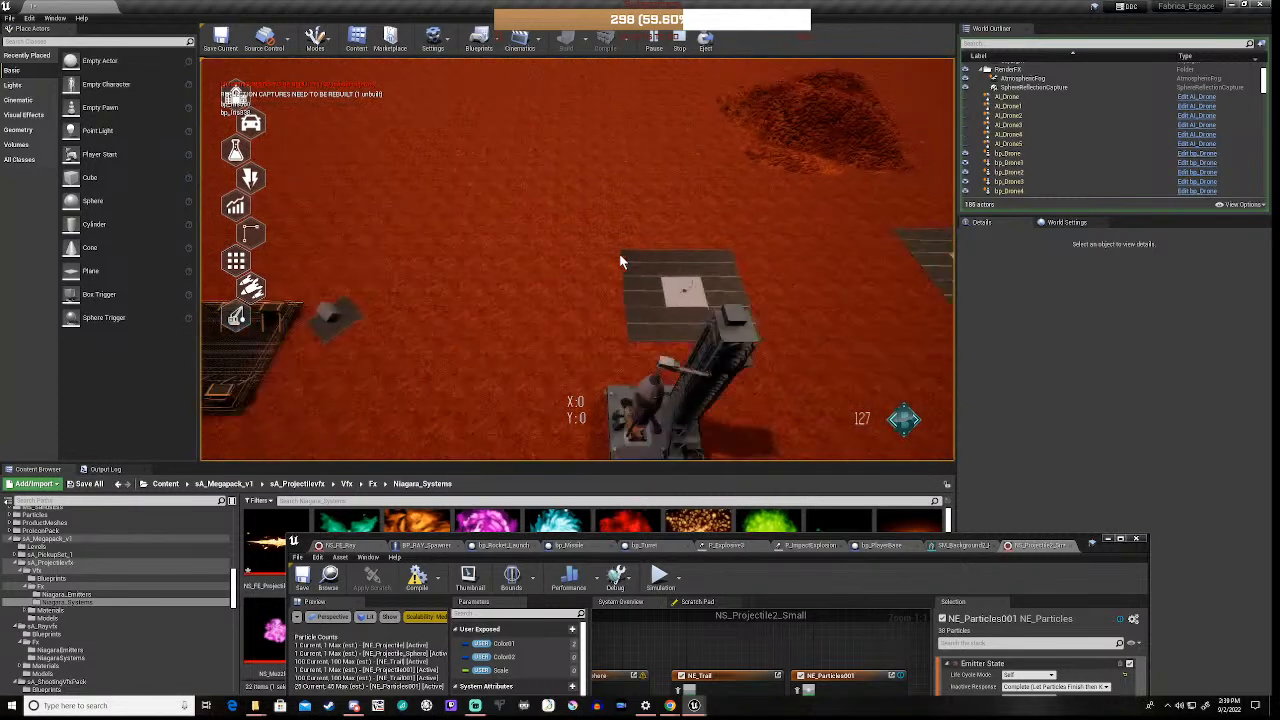
key("a")
key("w")
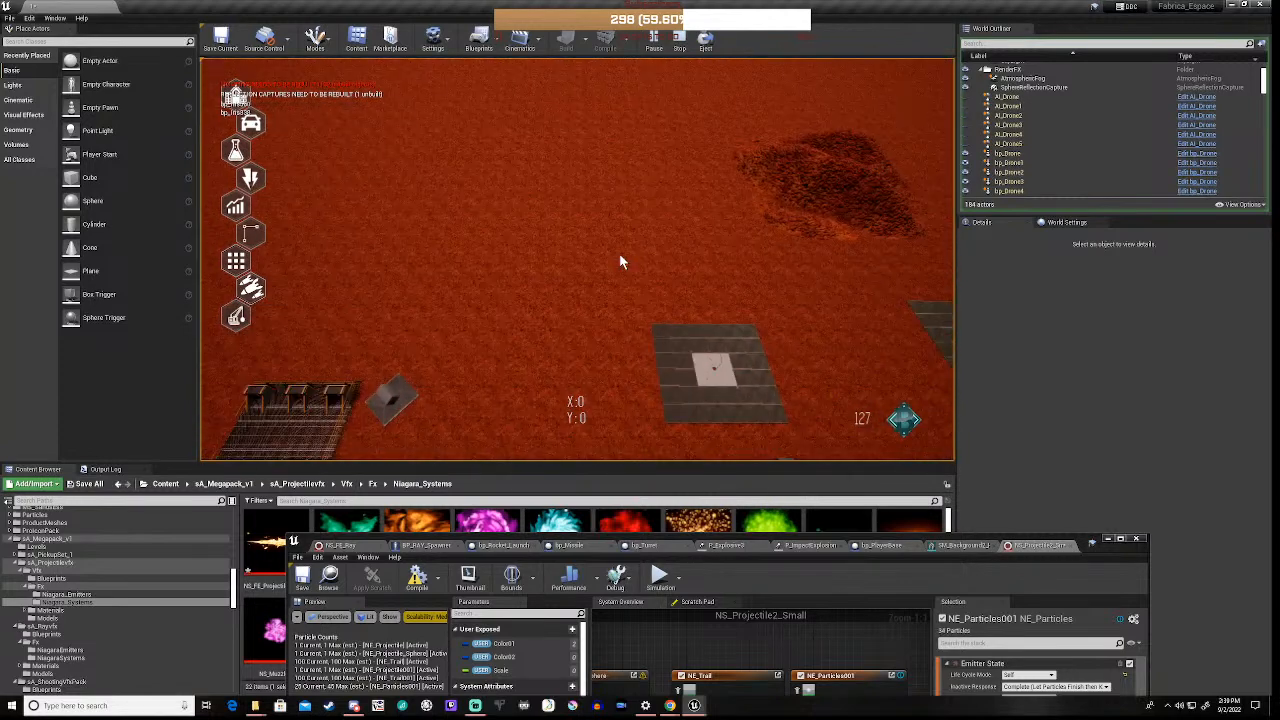
scroll(620, 262, "down", 2)
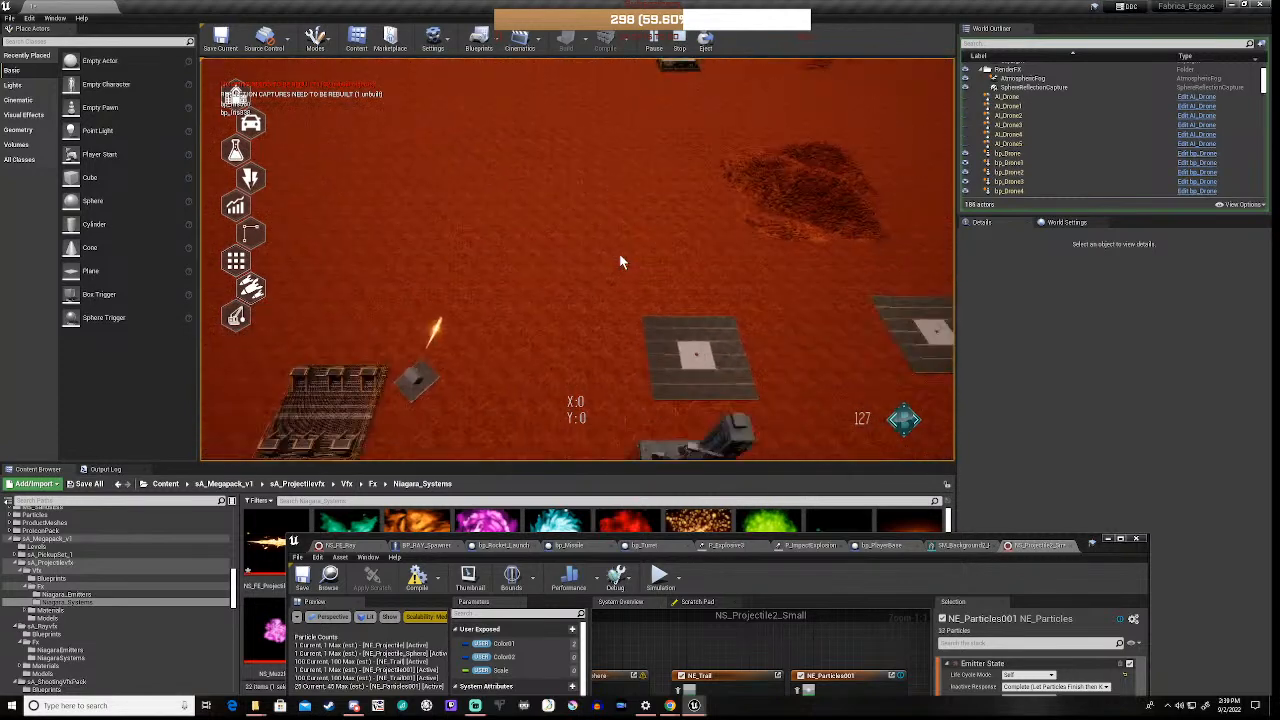
key("w")
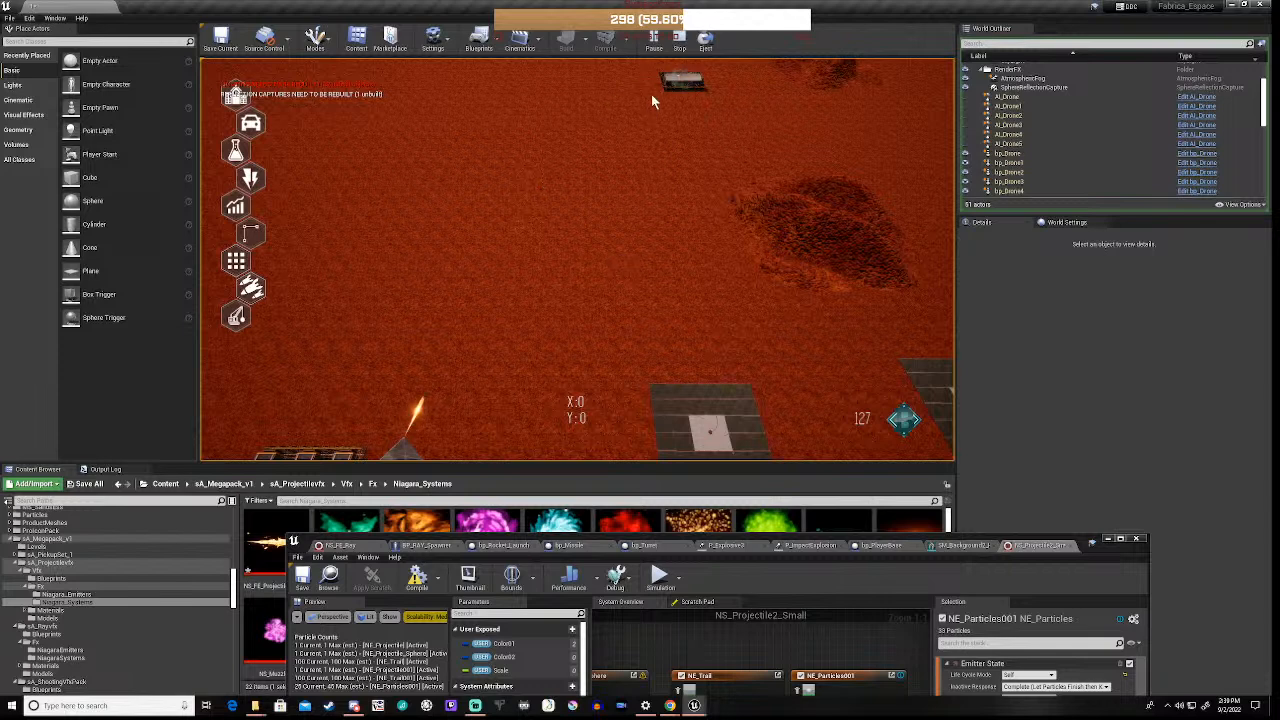
left_click(679, 43)
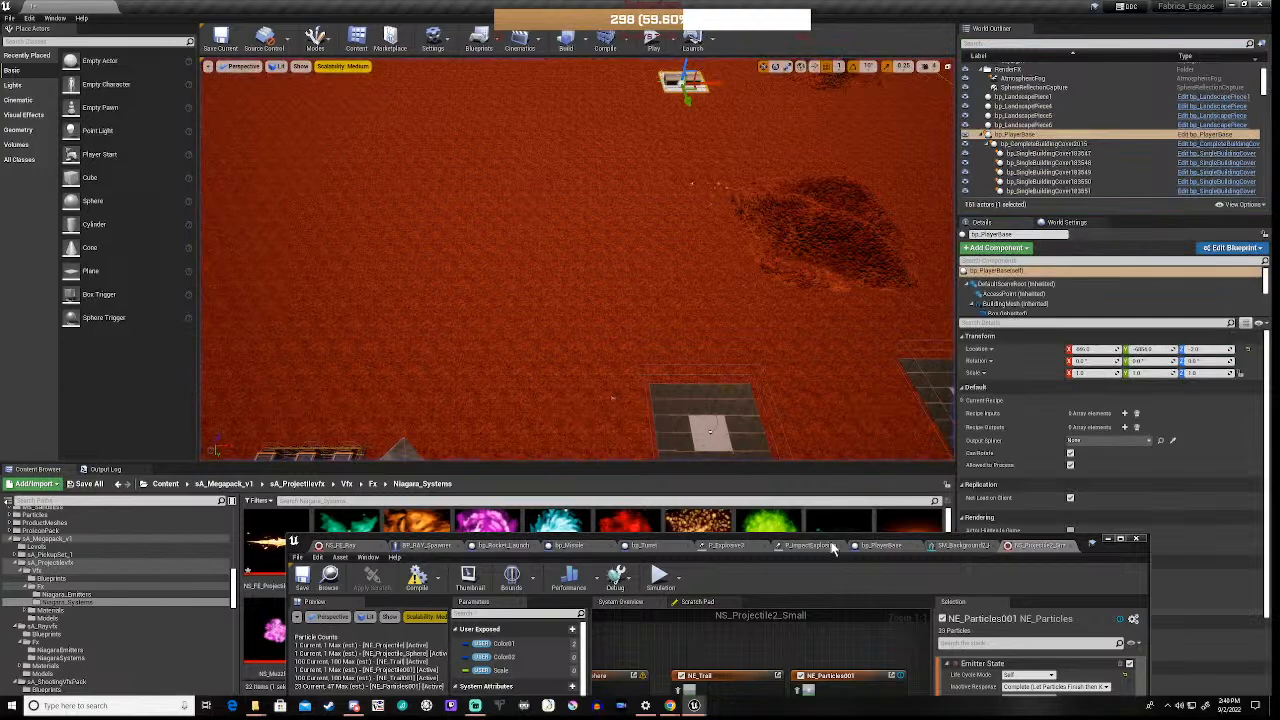
Close the NS_Projectile2_Small editor and open the NS_FE_Projectile2_Small Niagara system at its NE_Projectile and NE_Projectile_Sphere emitters
left_click_drag(840, 534, 874, 236)
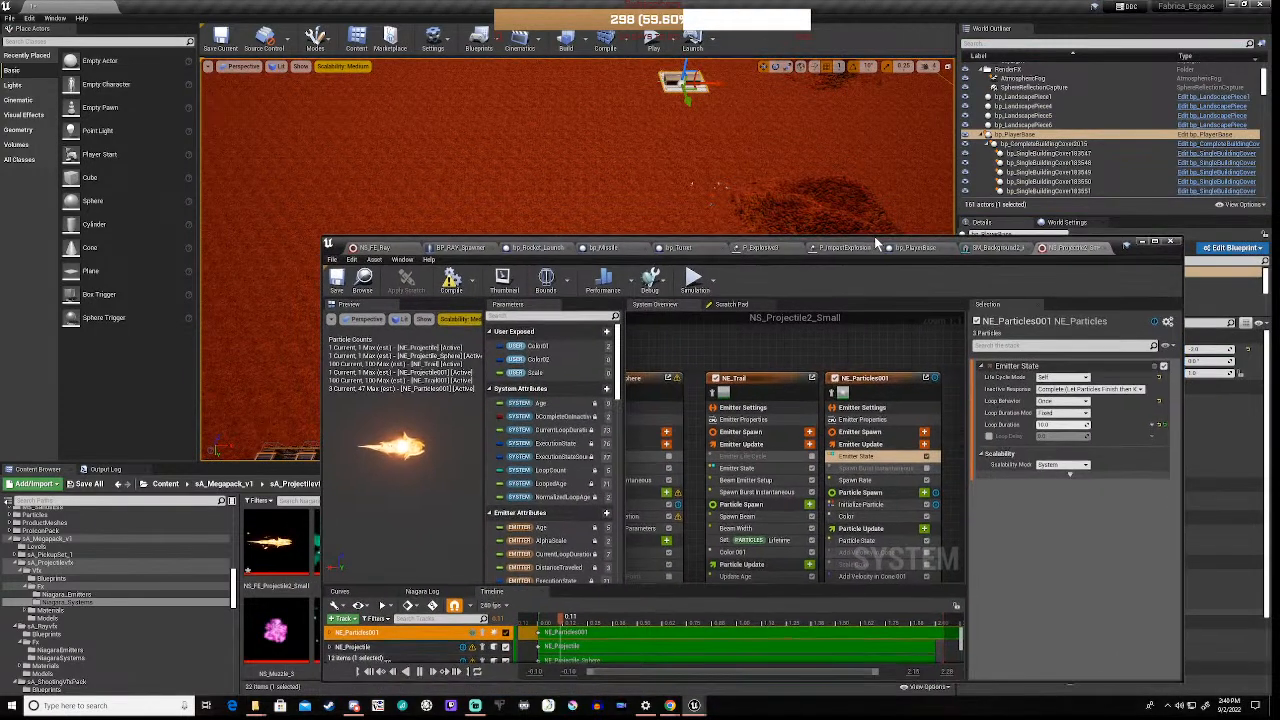
left_click(1126, 247)
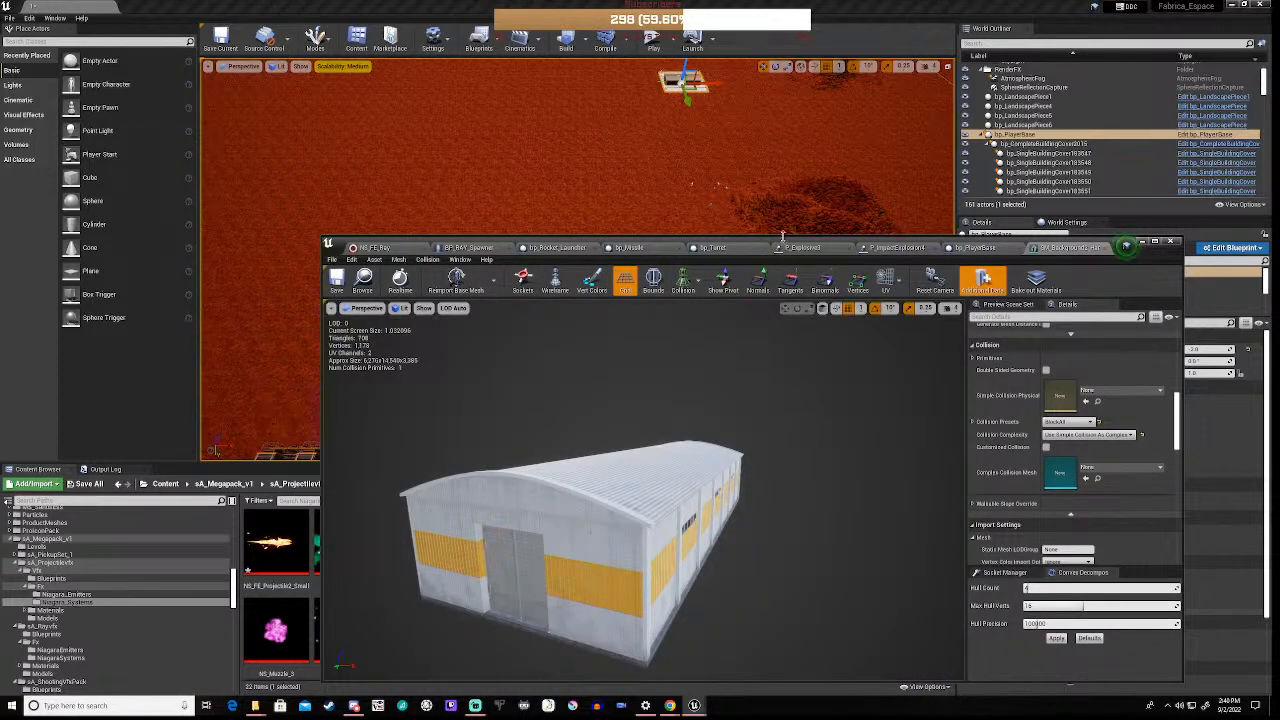
left_click_drag(769, 240, 815, 53)
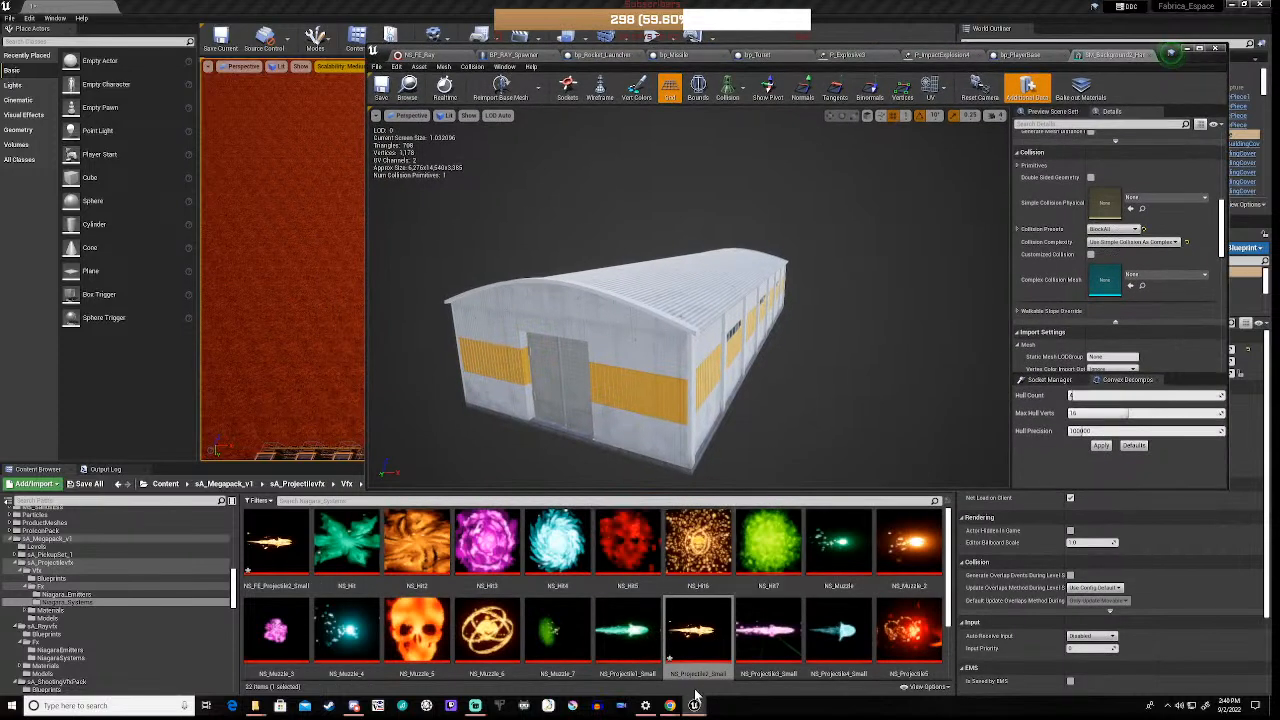
mouse_move(697, 672)
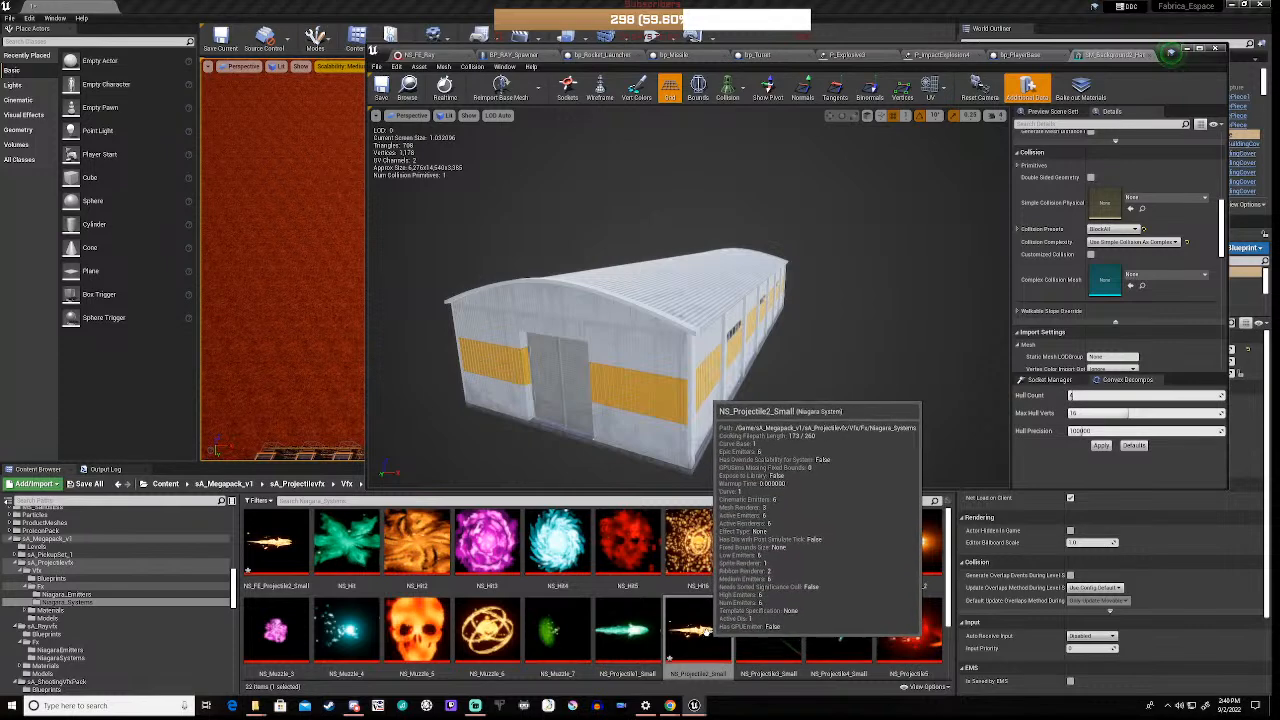
double_click(288, 567)
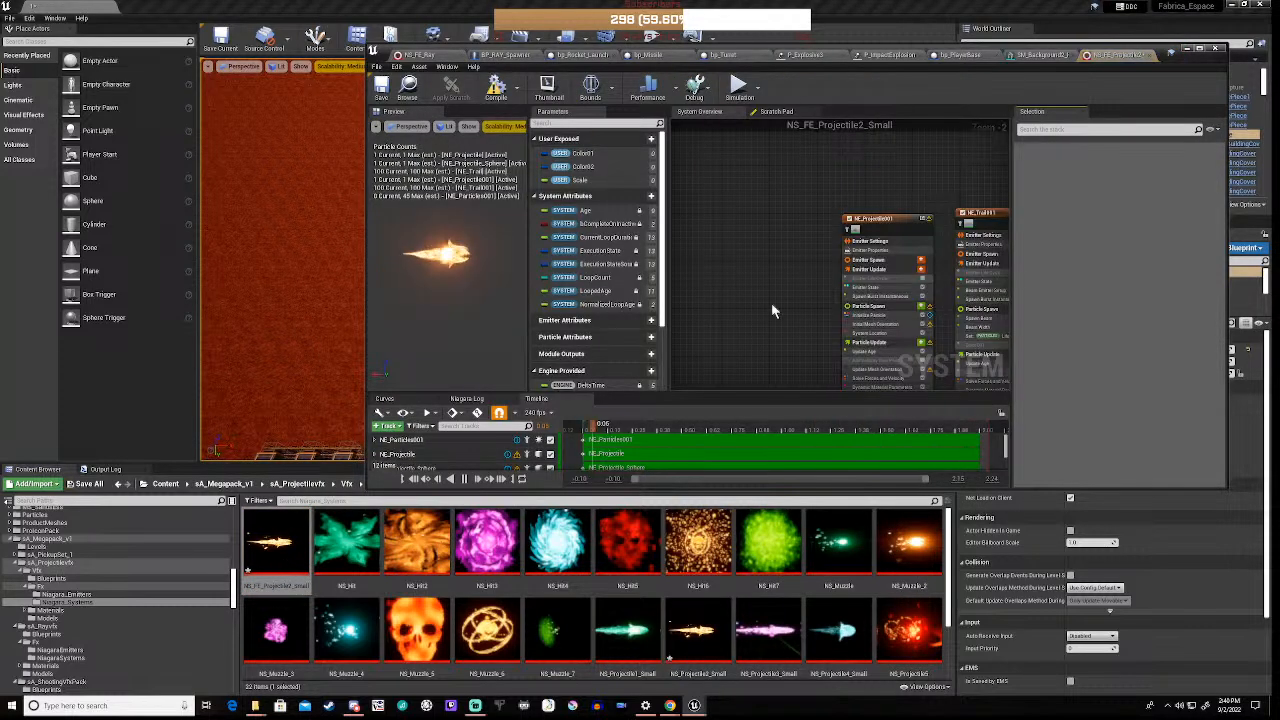
right_click_drag(812, 283, 748, 317)
scroll(743, 207, "down", 3)
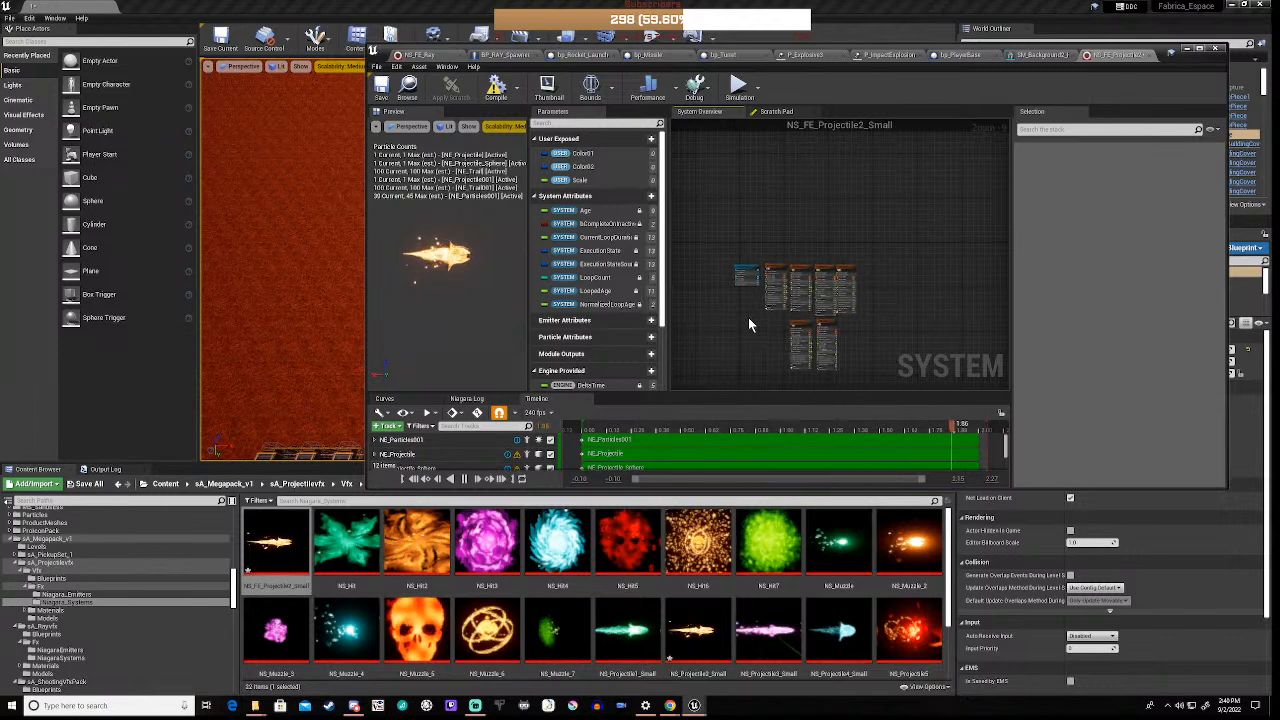
scroll(753, 305, "up", 5)
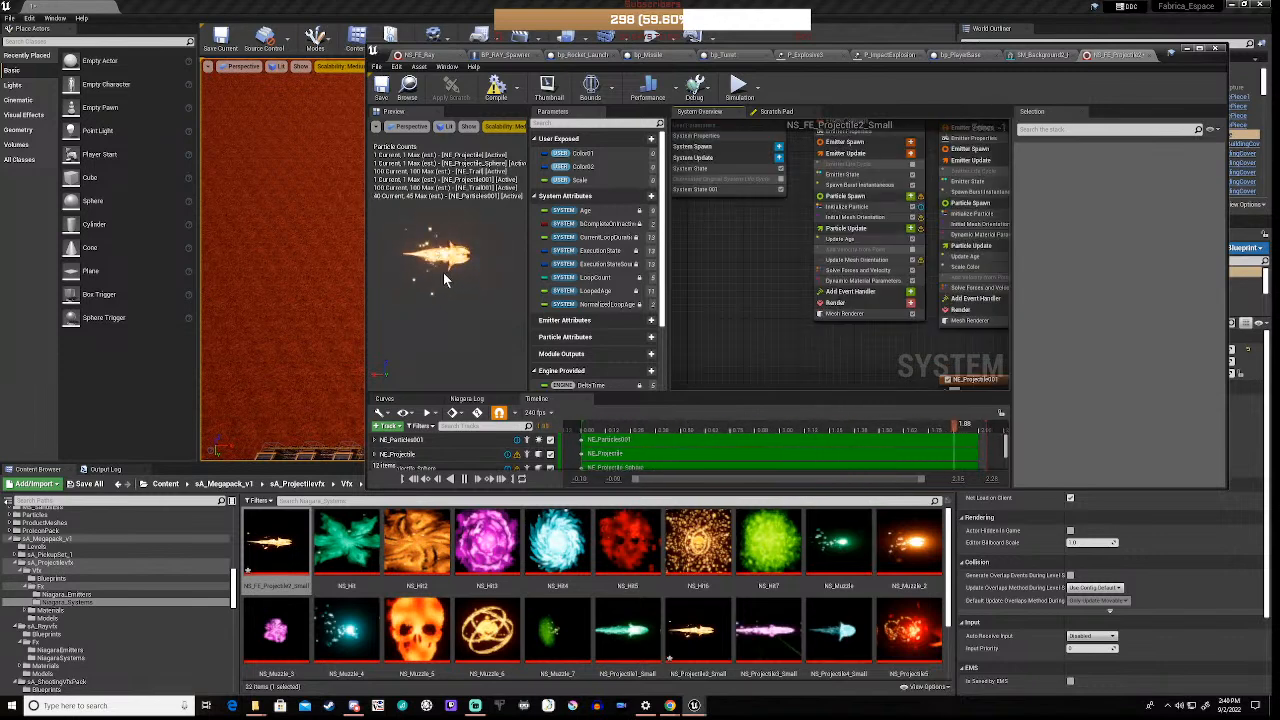
right_click_drag(785, 226, 730, 338)
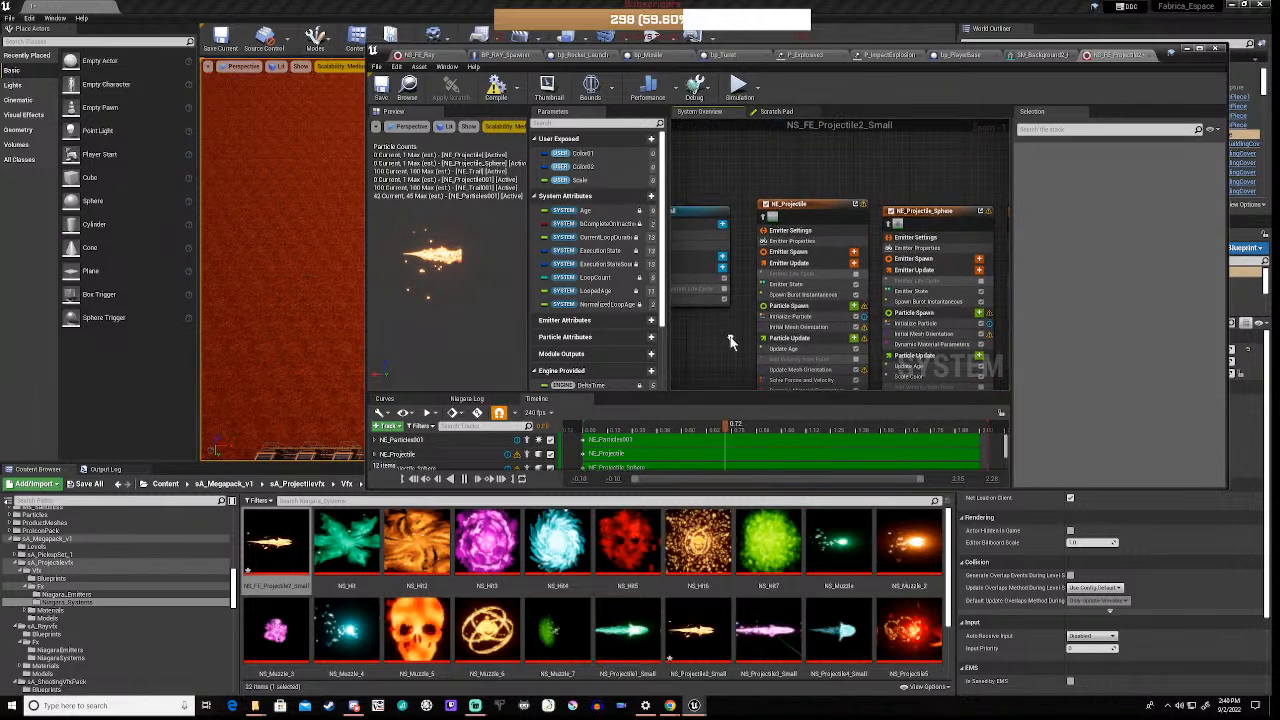
Toggle the NE_Projectile and NE_Projectile_Sphere emitters to compare the preview, compile, enlarge the editor window, and leave only NE_Projectile disabled
left_click(766, 205)
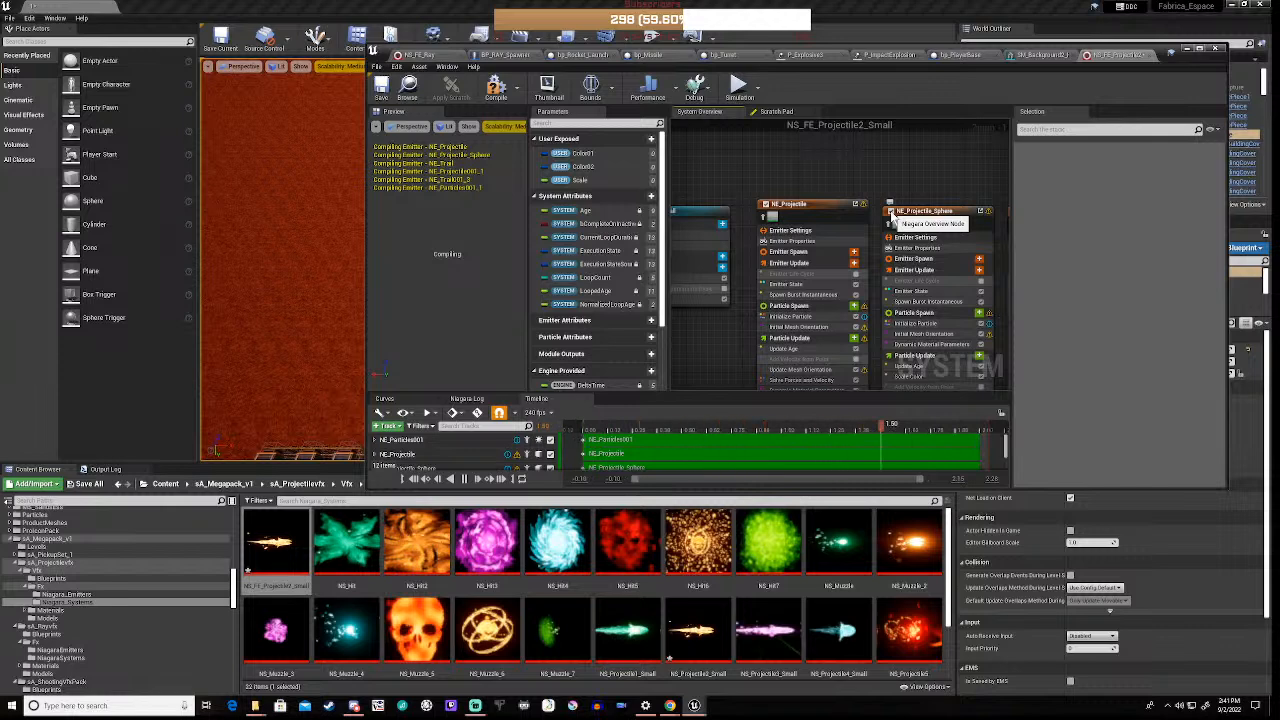
left_click(890, 212)
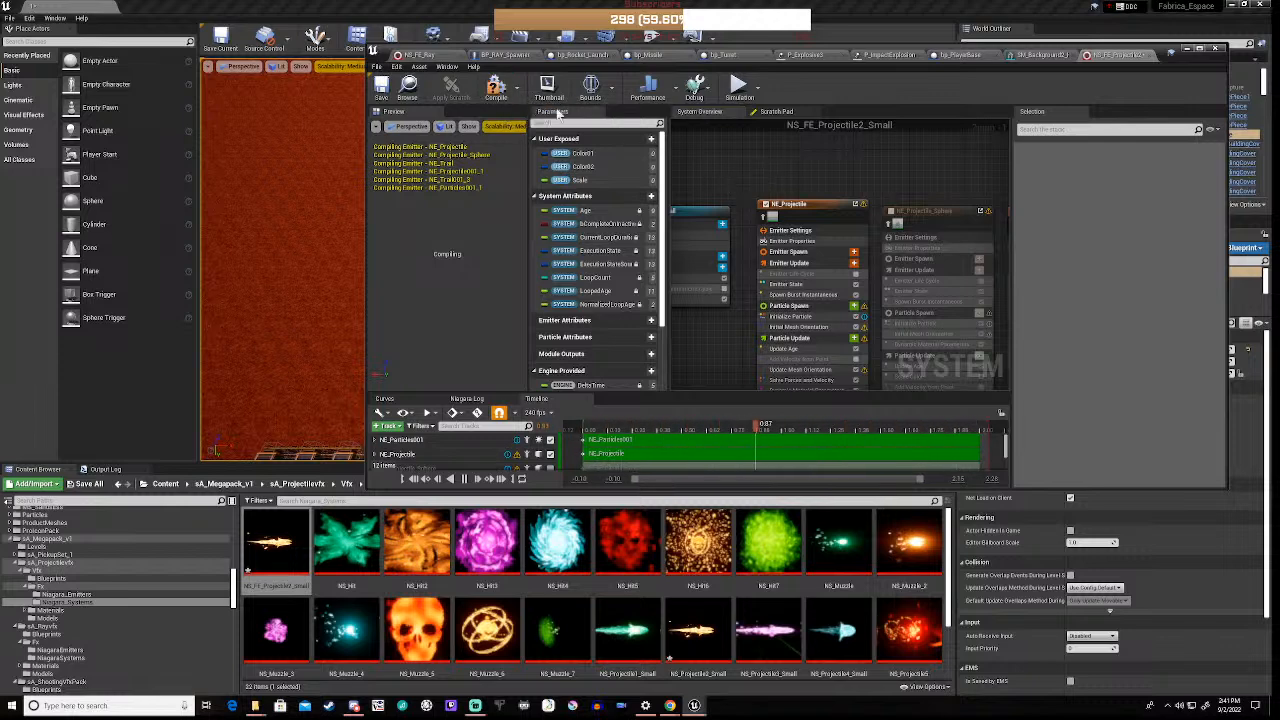
left_click(496, 94)
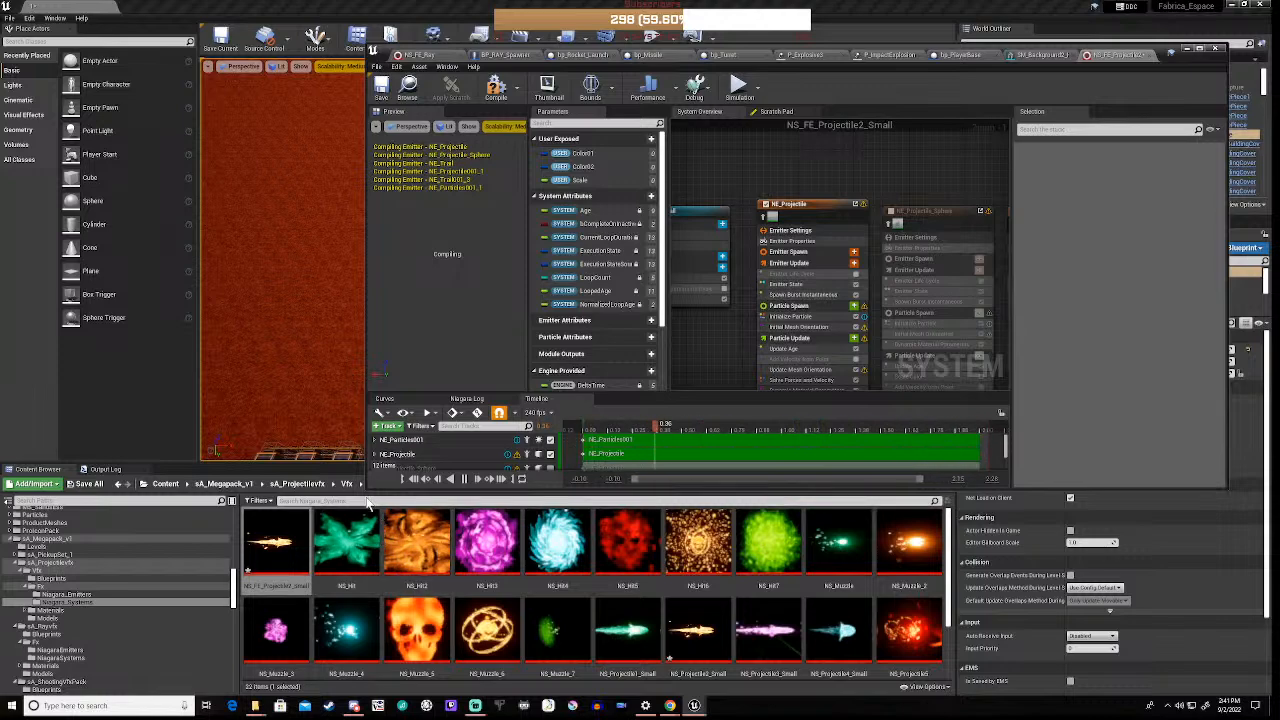
left_click_drag(367, 487, 213, 608)
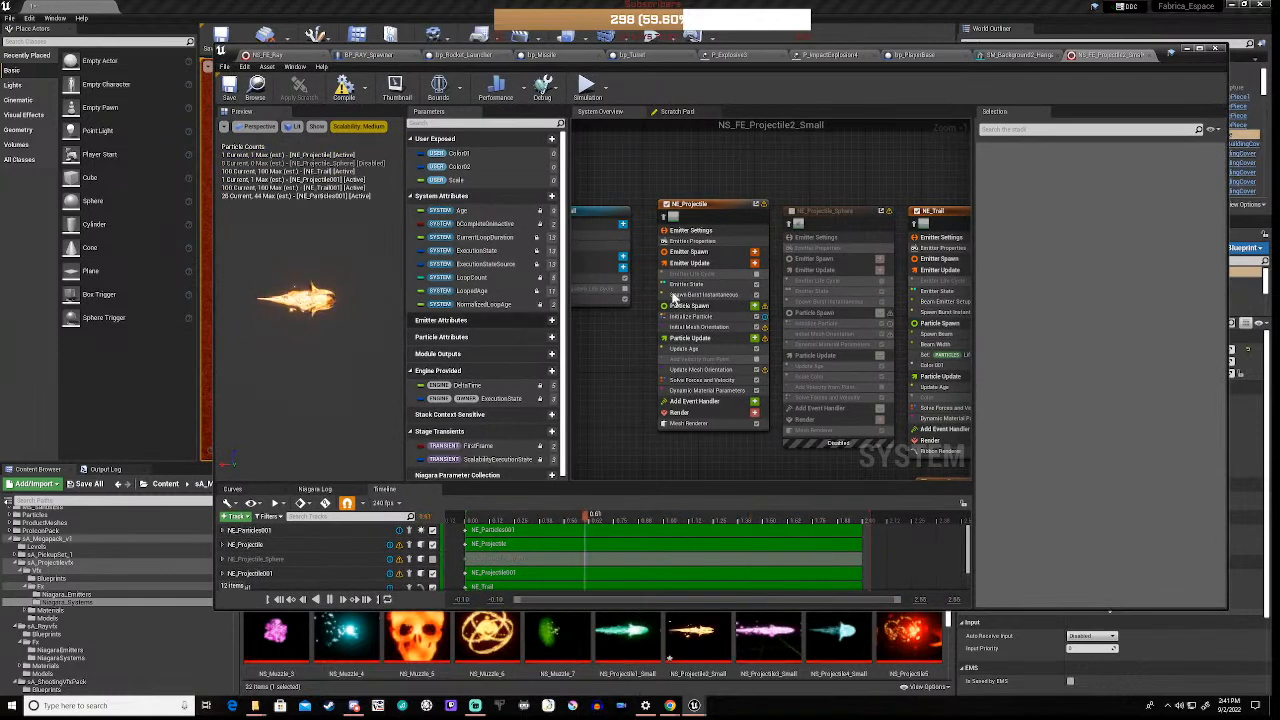
left_click(791, 212)
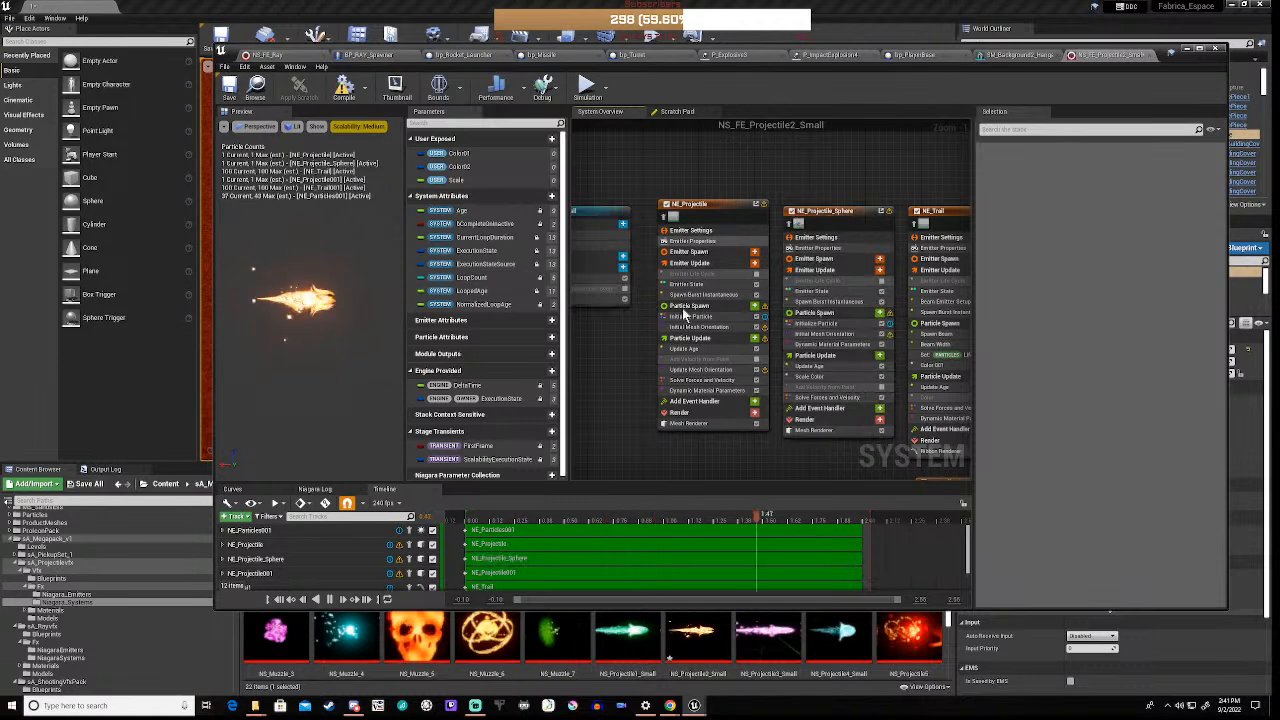
left_click(666, 205)
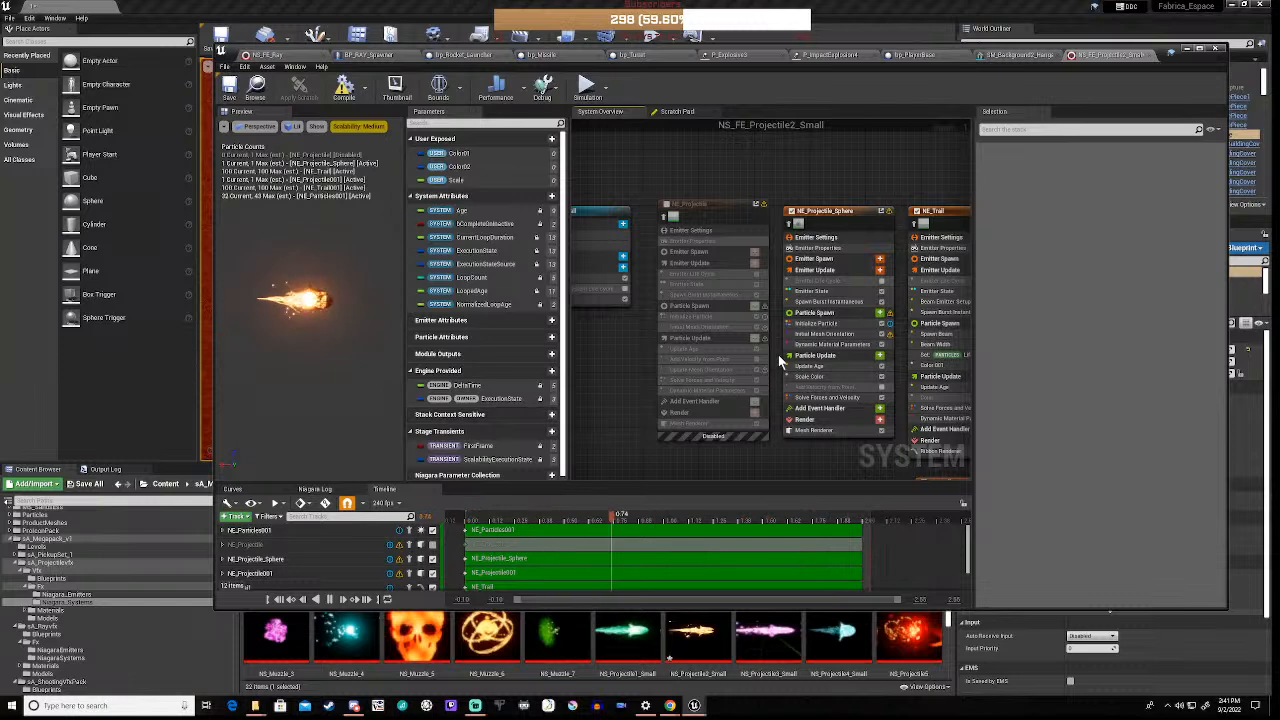
Set the Initialize Particle Lifetime of NE_Projectile_Sphere in NS_FE_Projectile2_Small to 10
left_click(826, 291)
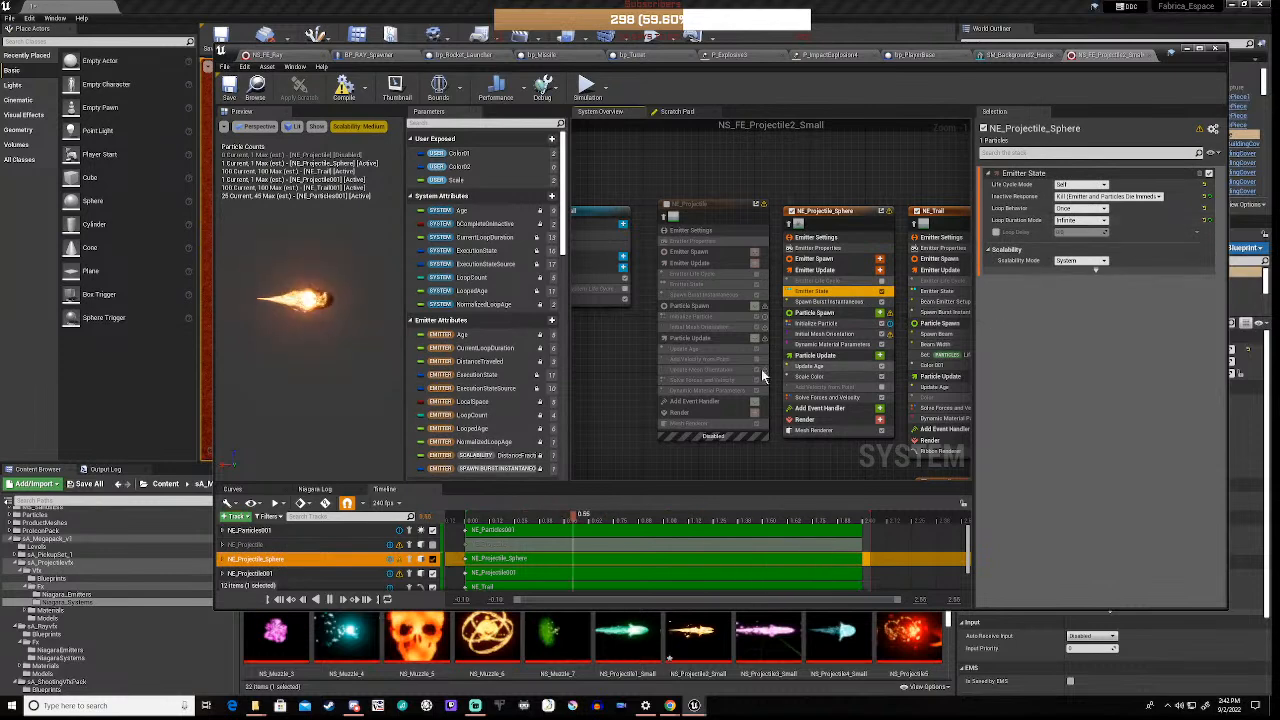
left_click(822, 323)
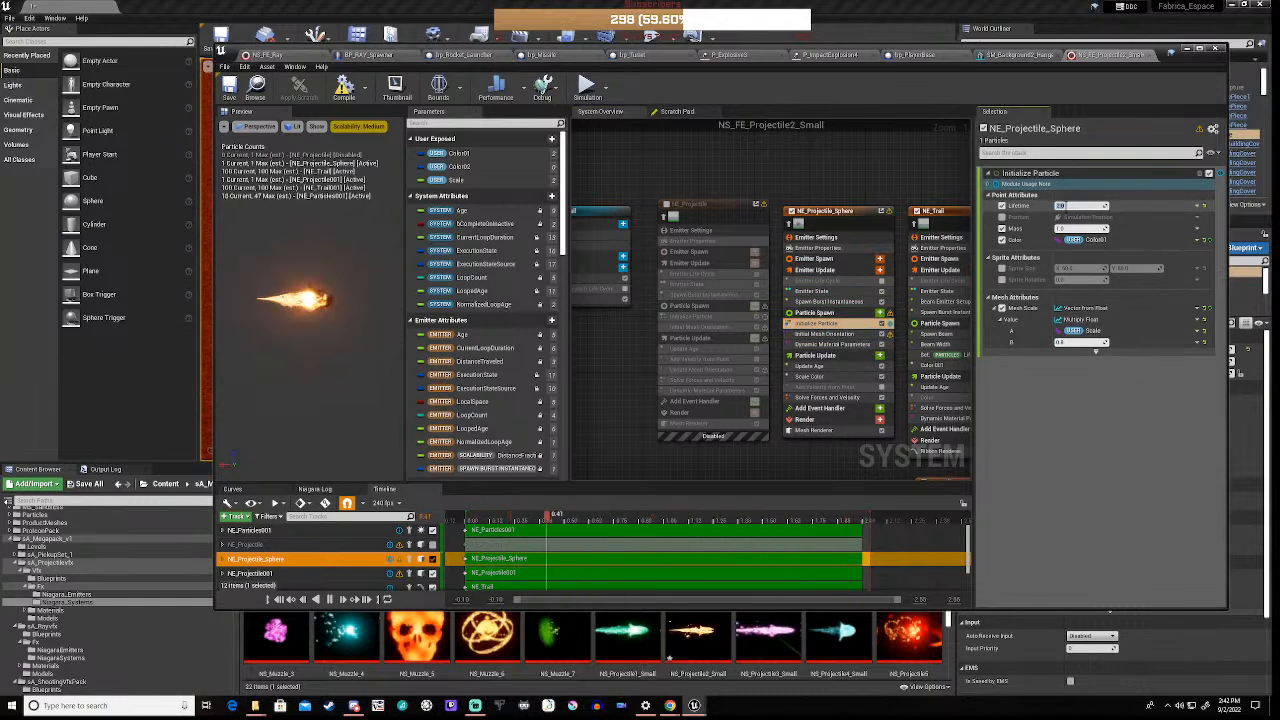
left_click(1066, 206)
type("10")
key("Return")
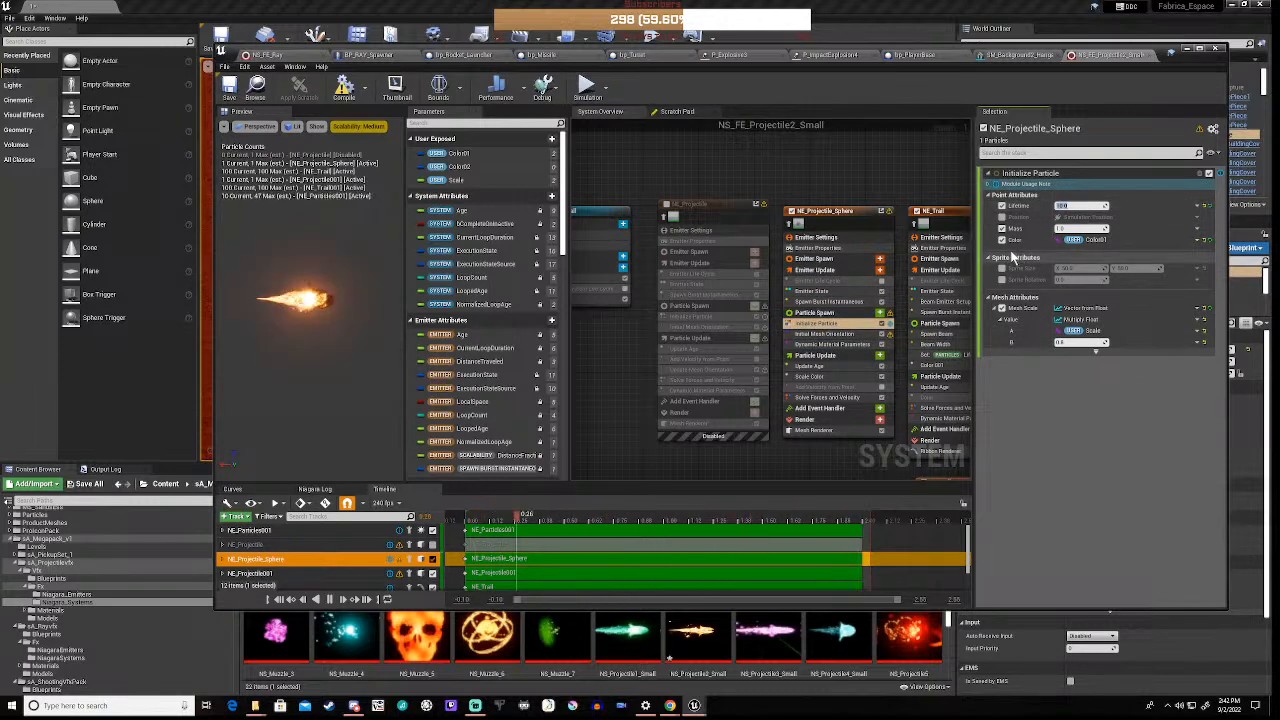
Set the Emitter State Loop Duration of NE_Trail to 10 and review the Initialize Particle settings of NE_Particles001
right_click_drag(893, 177, 660, 183)
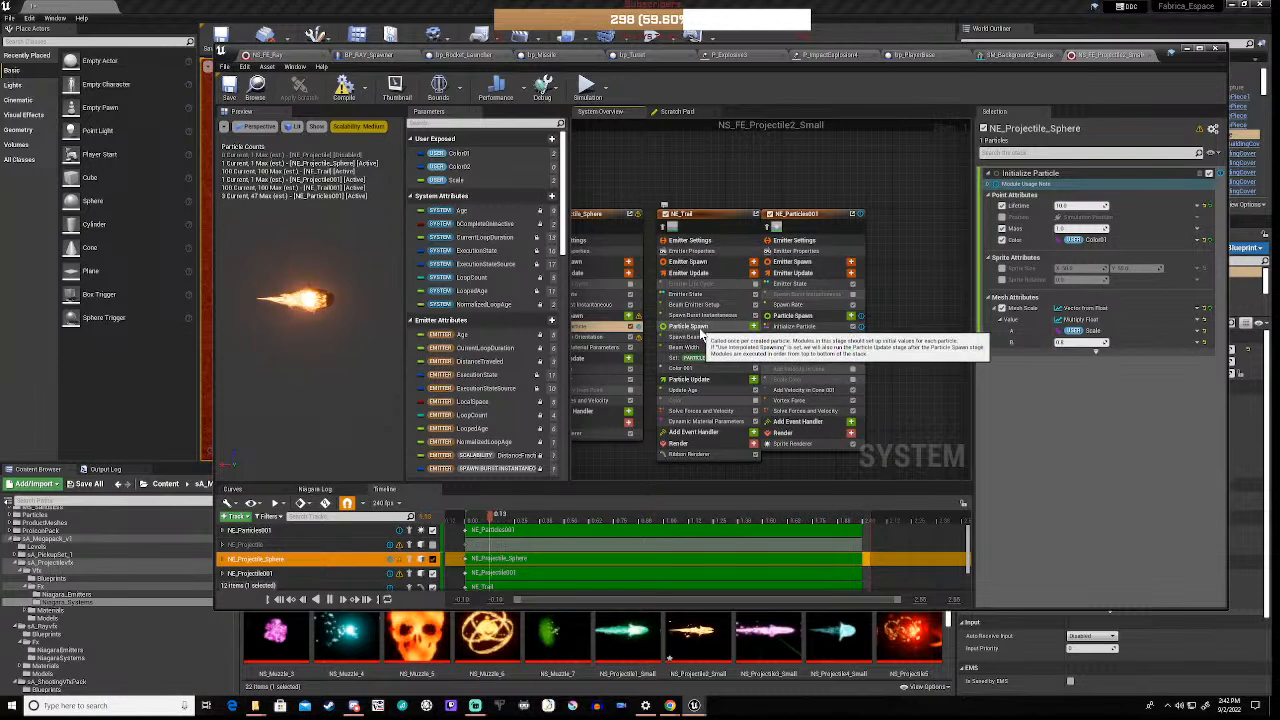
left_click(700, 294)
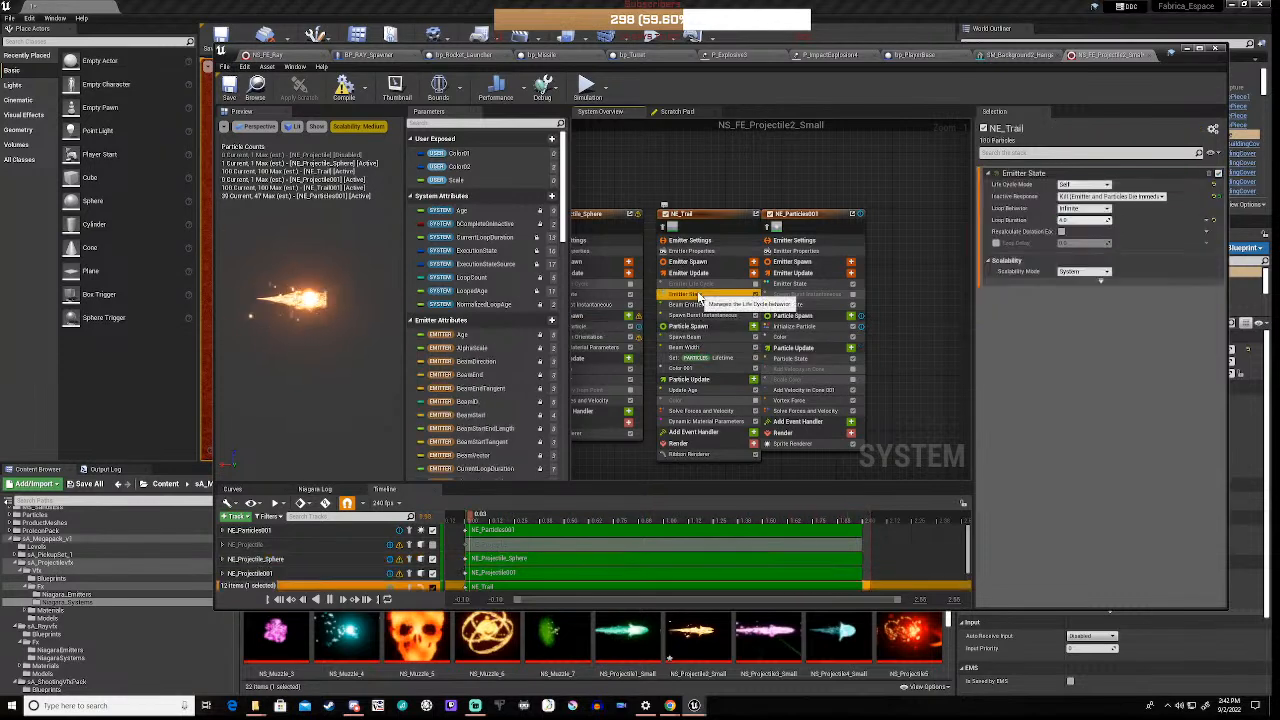
left_click(1085, 220)
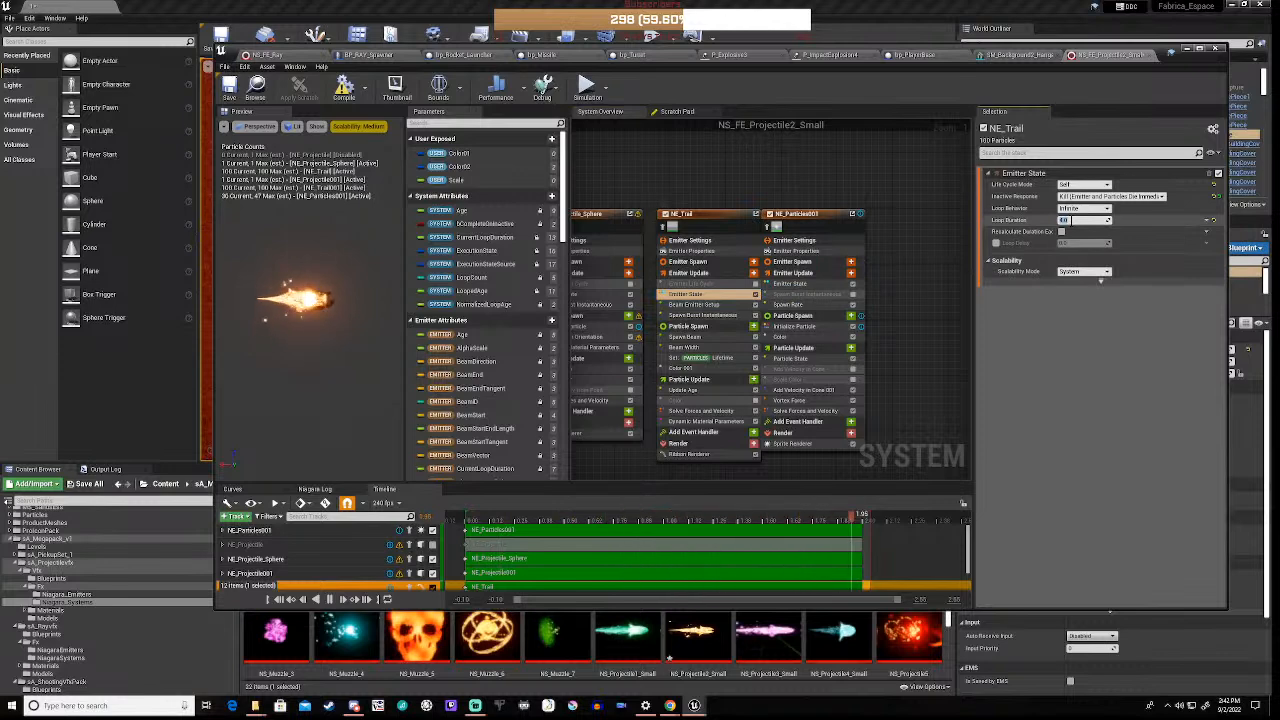
left_click(801, 328)
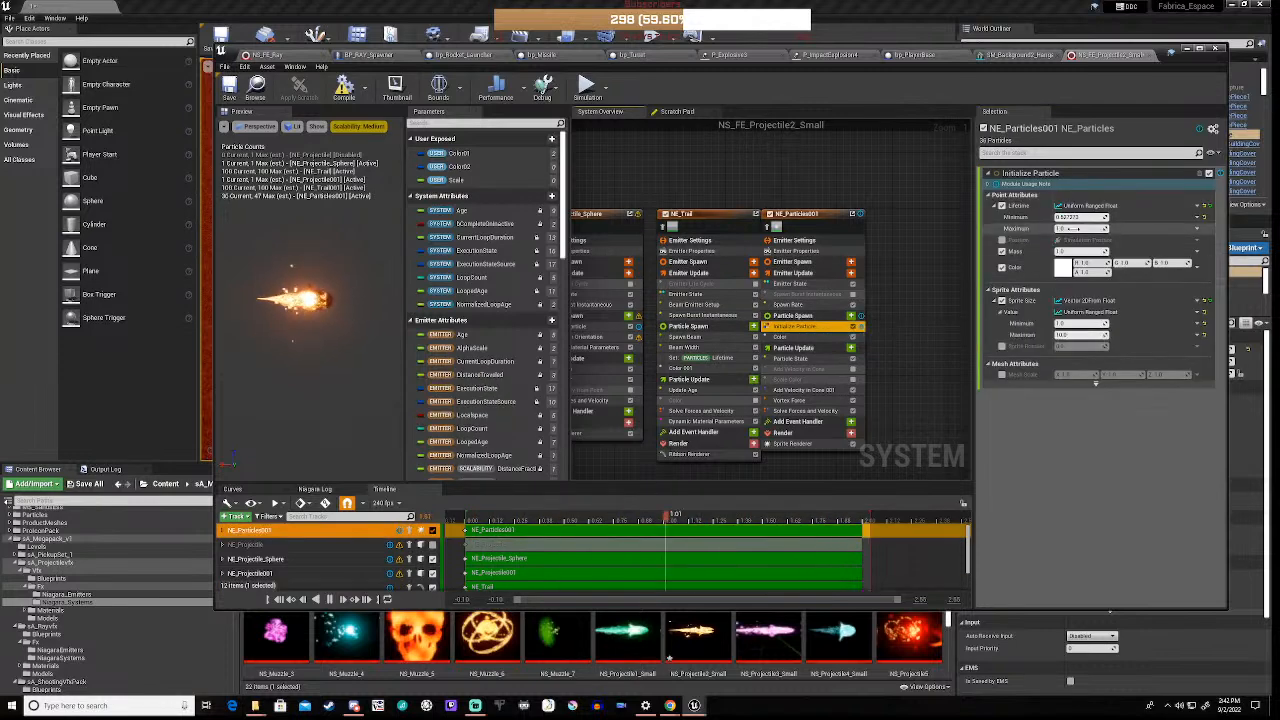
left_click(793, 316)
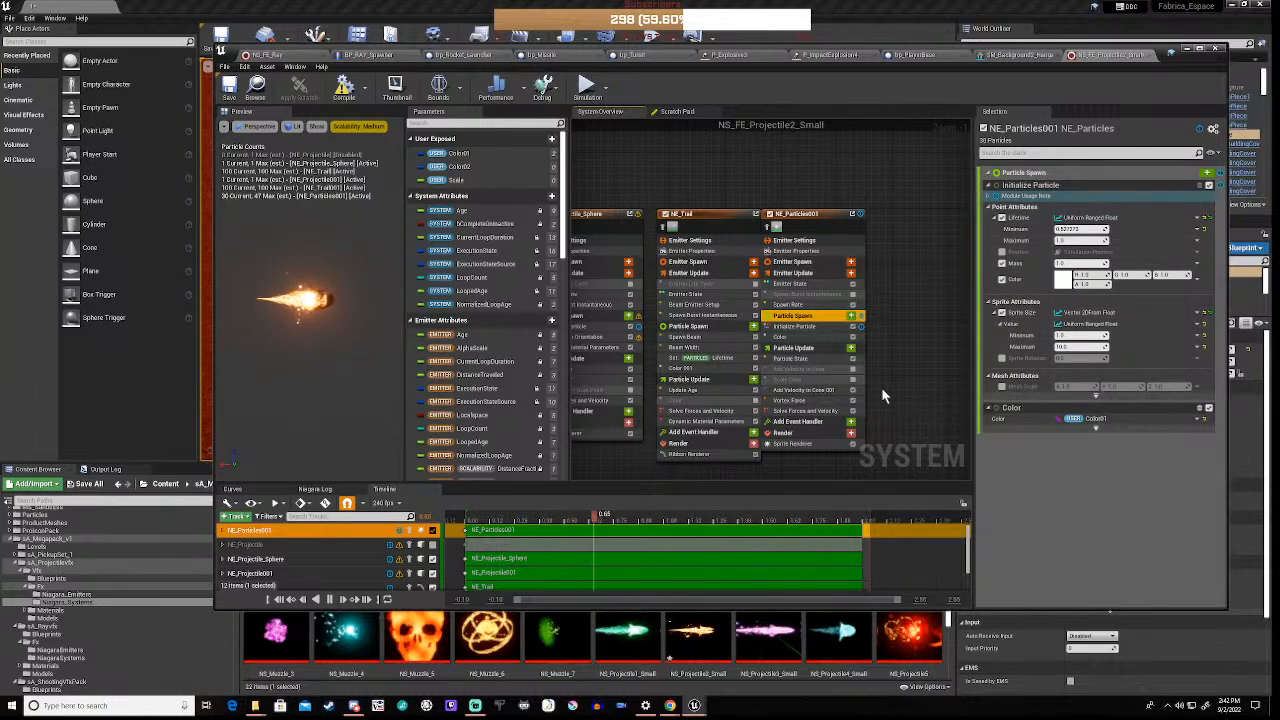
left_click(798, 327)
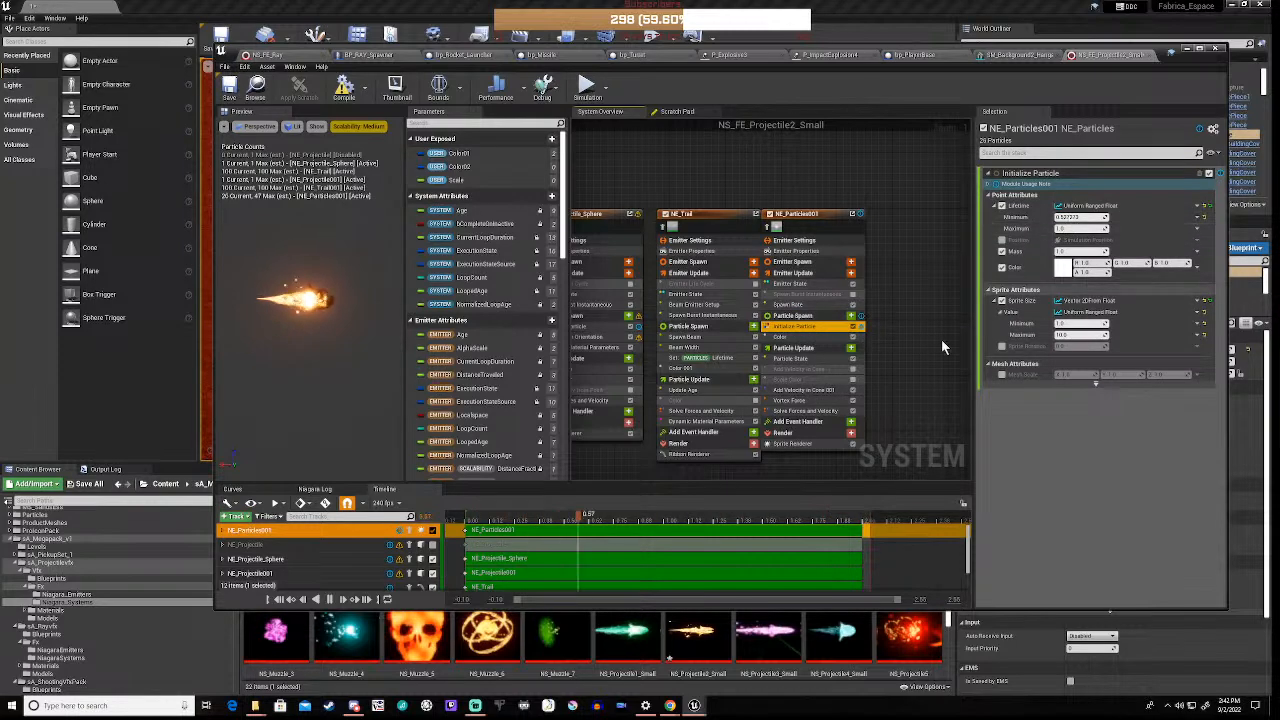
Set the Initialize Particle Lifetime of the NE_Projectile001 emitter to 10
right_click_drag(878, 363, 1022, 121)
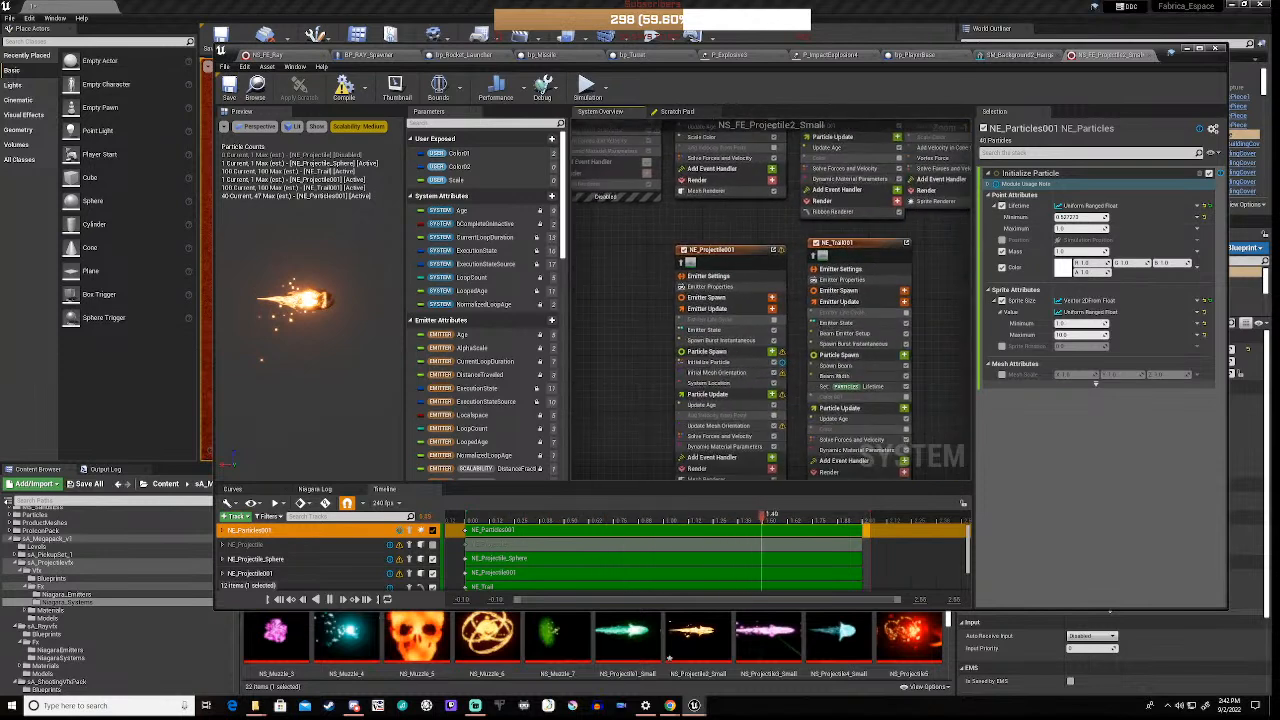
left_click(716, 361)
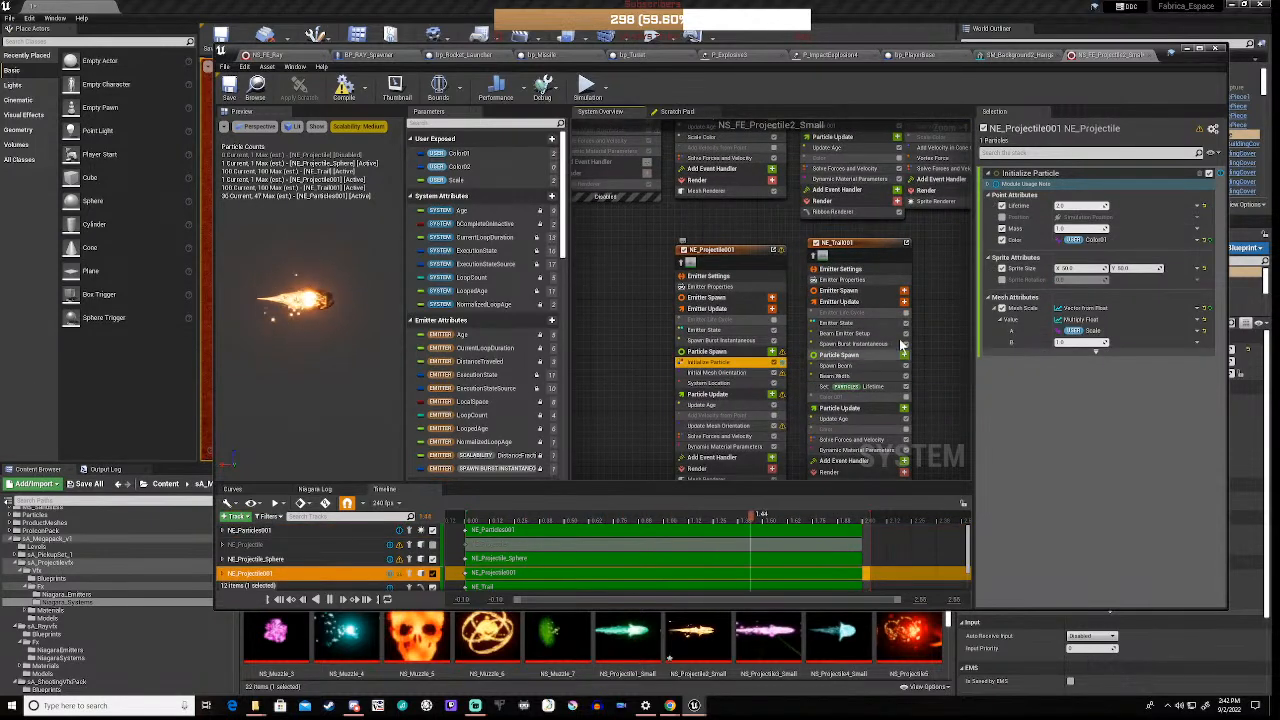
left_click(1080, 205)
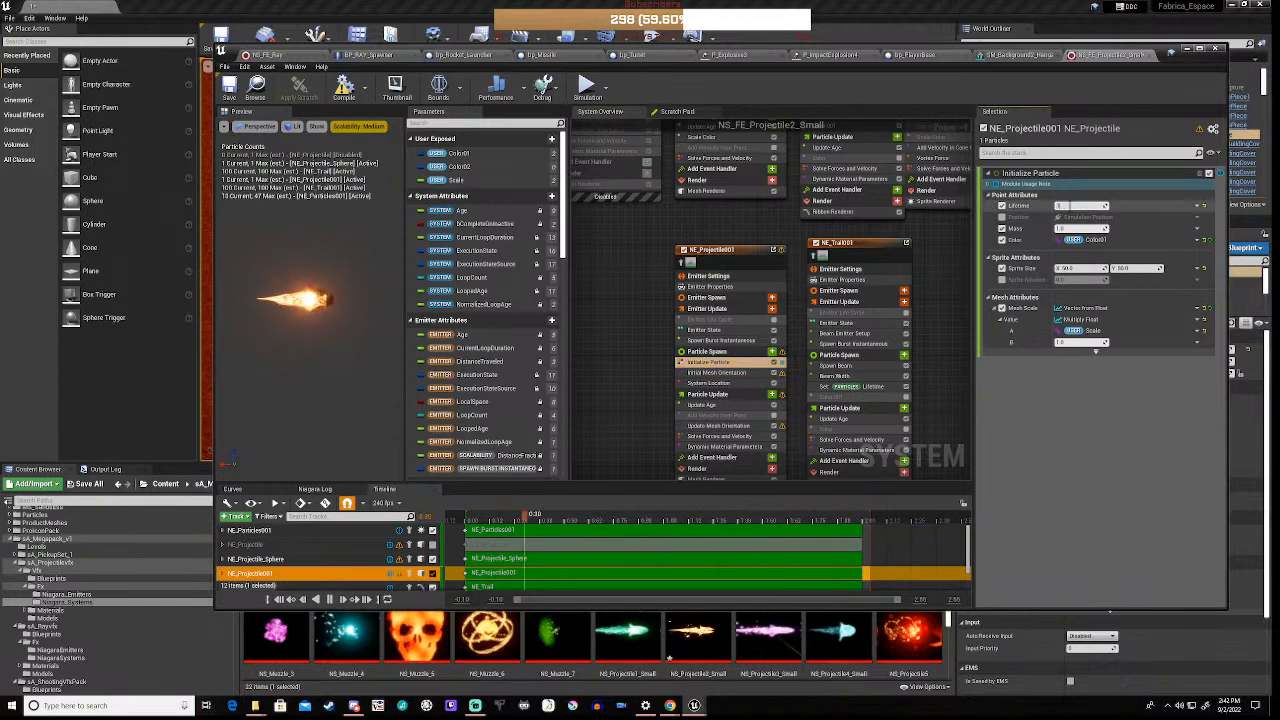
key("Return")
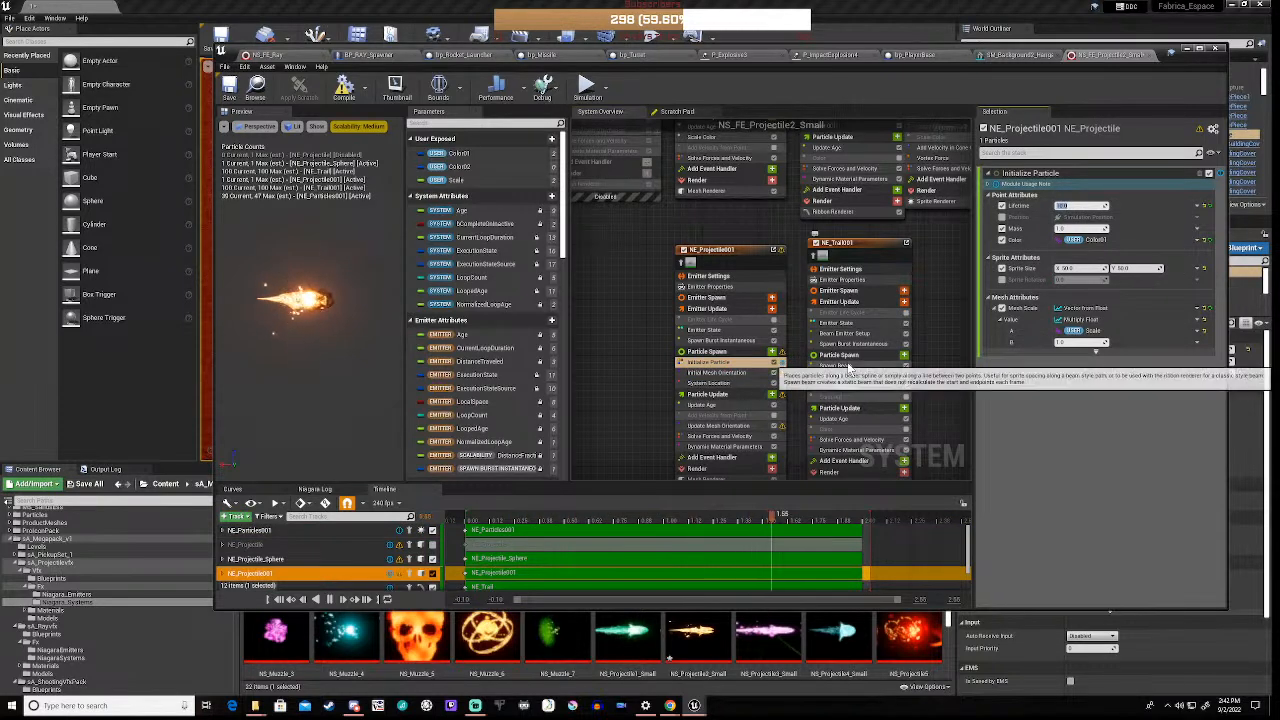
Set the Emitter State Loop Duration of NE_Trail001 to 10 and compile NS_FE_Projectile2_Small
left_click(845, 323)
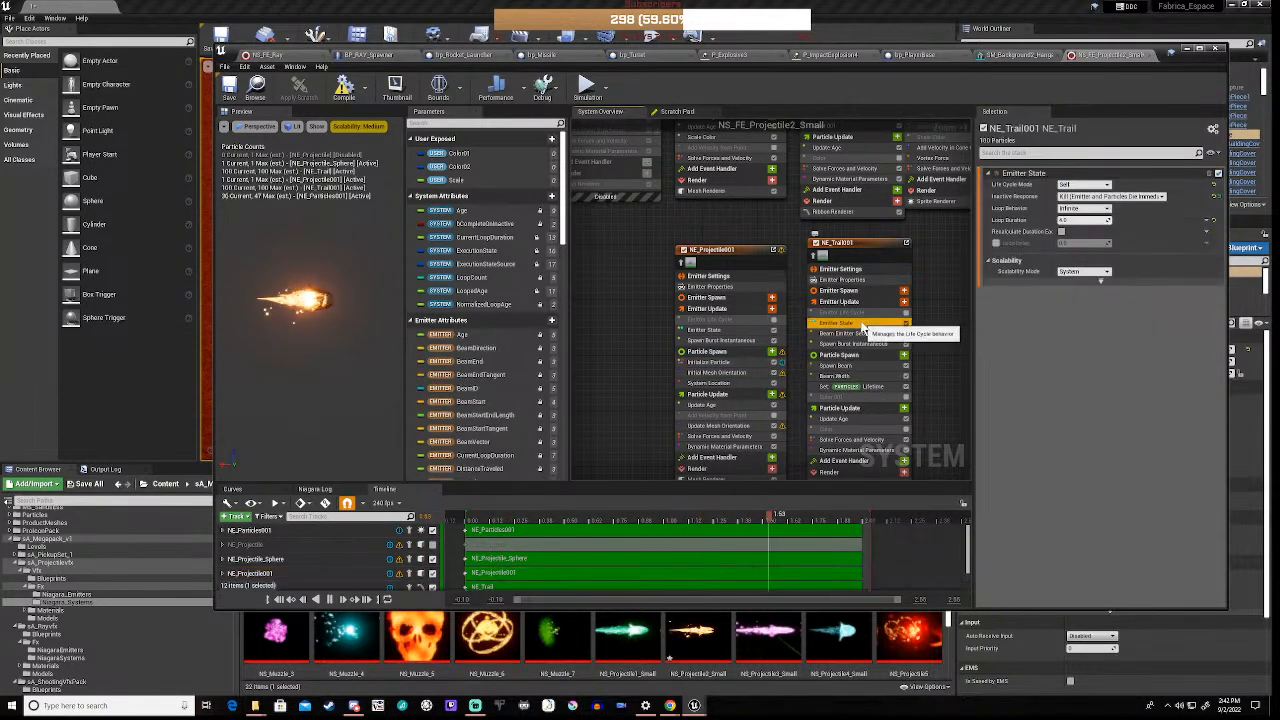
left_click(1072, 220)
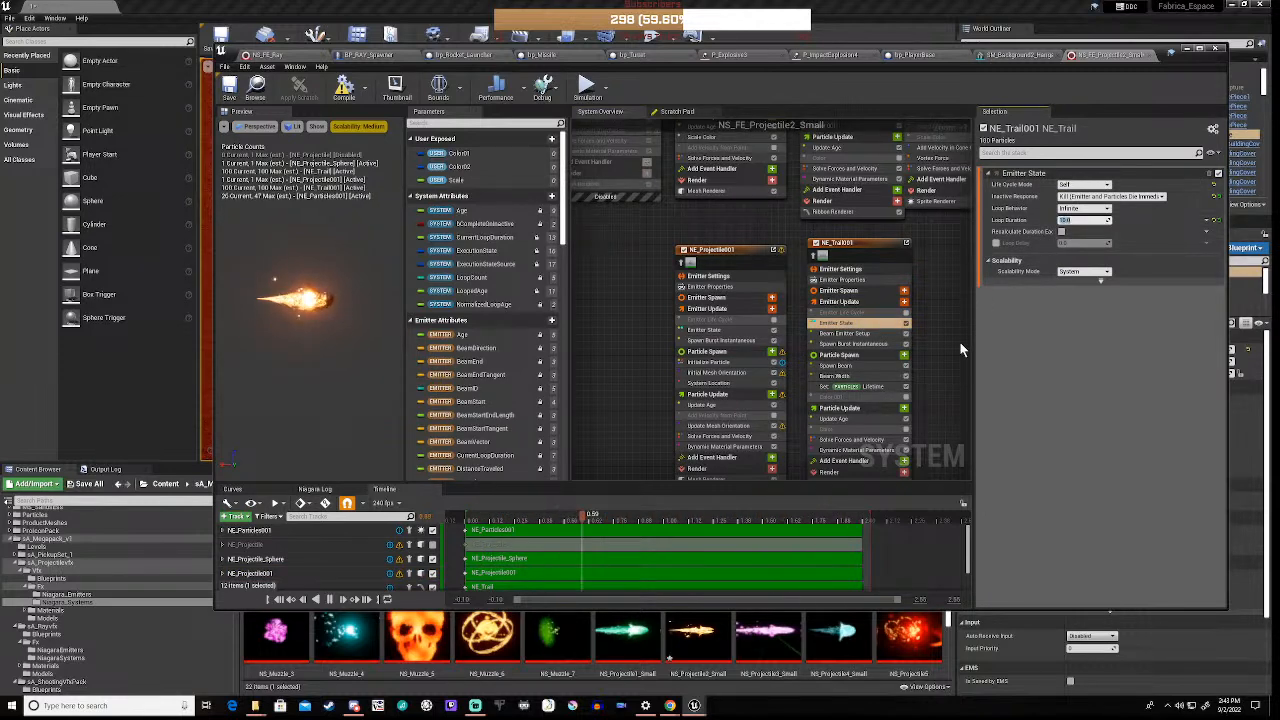
left_click(343, 93)
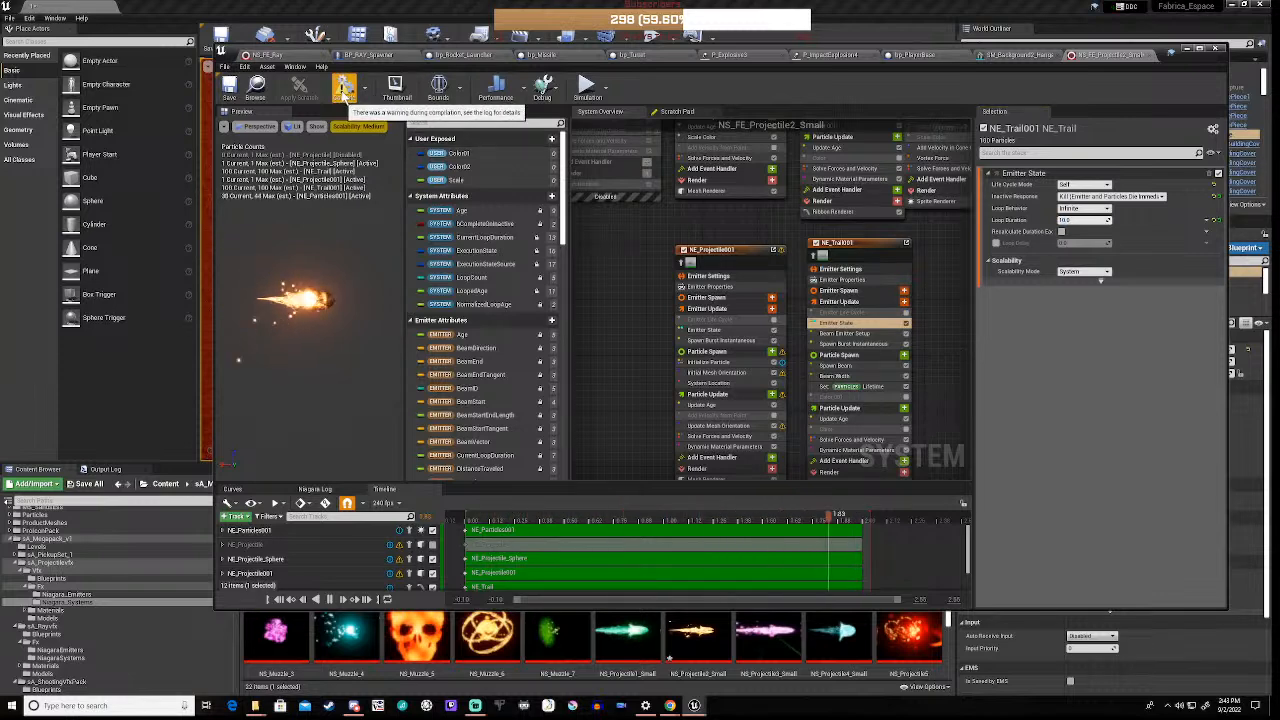
Minimize the Niagara editor, play-test the level, and follow the launched missile to the player base hangar to check its trail
left_click(1186, 48)
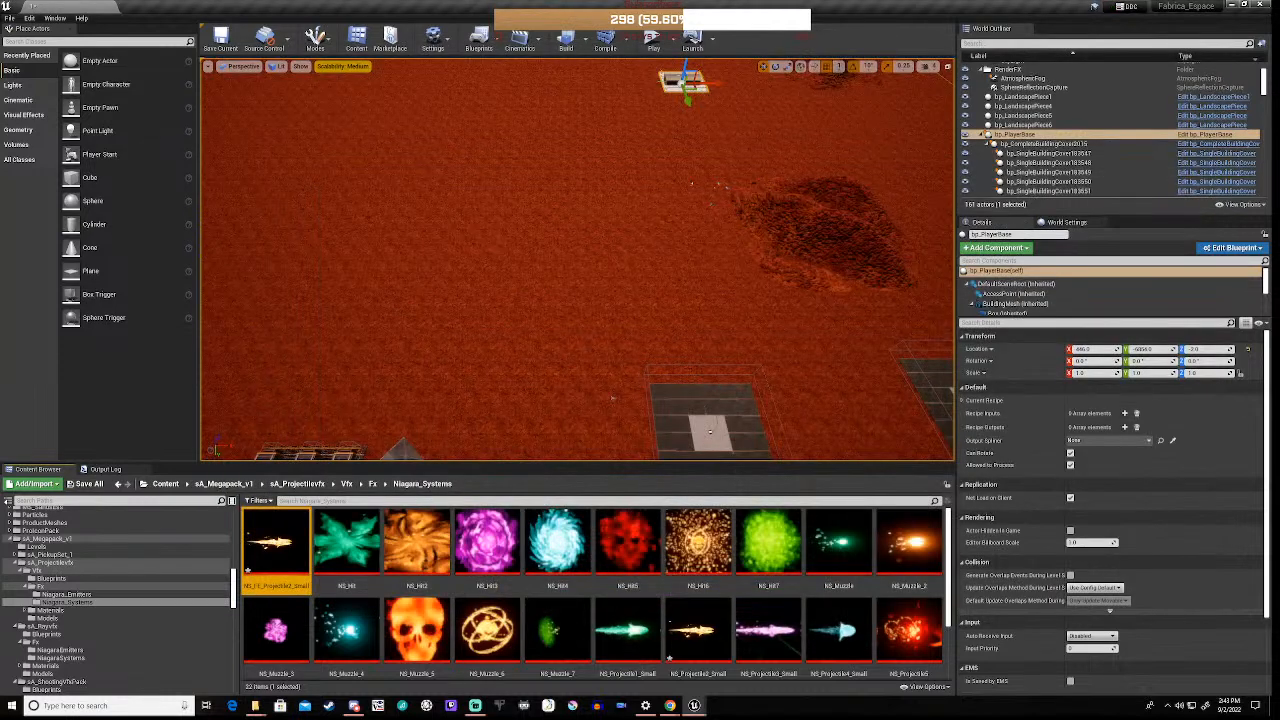
left_click(652, 42)
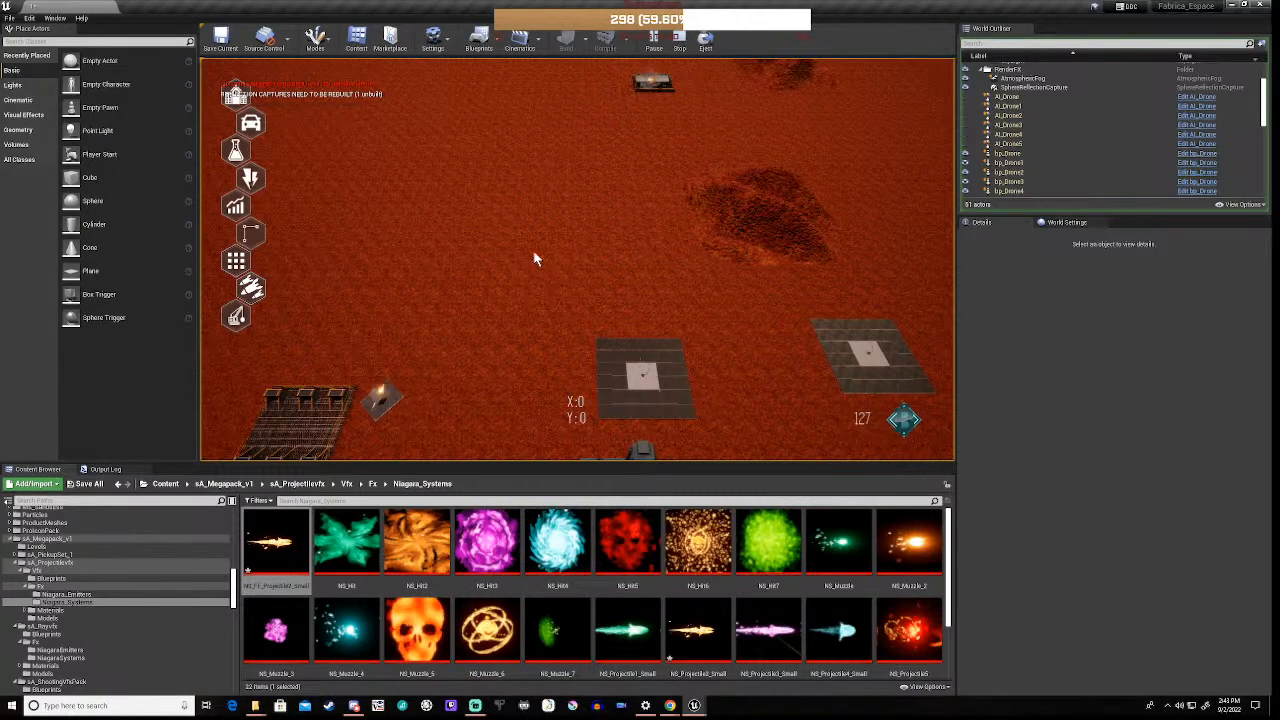
key("d")
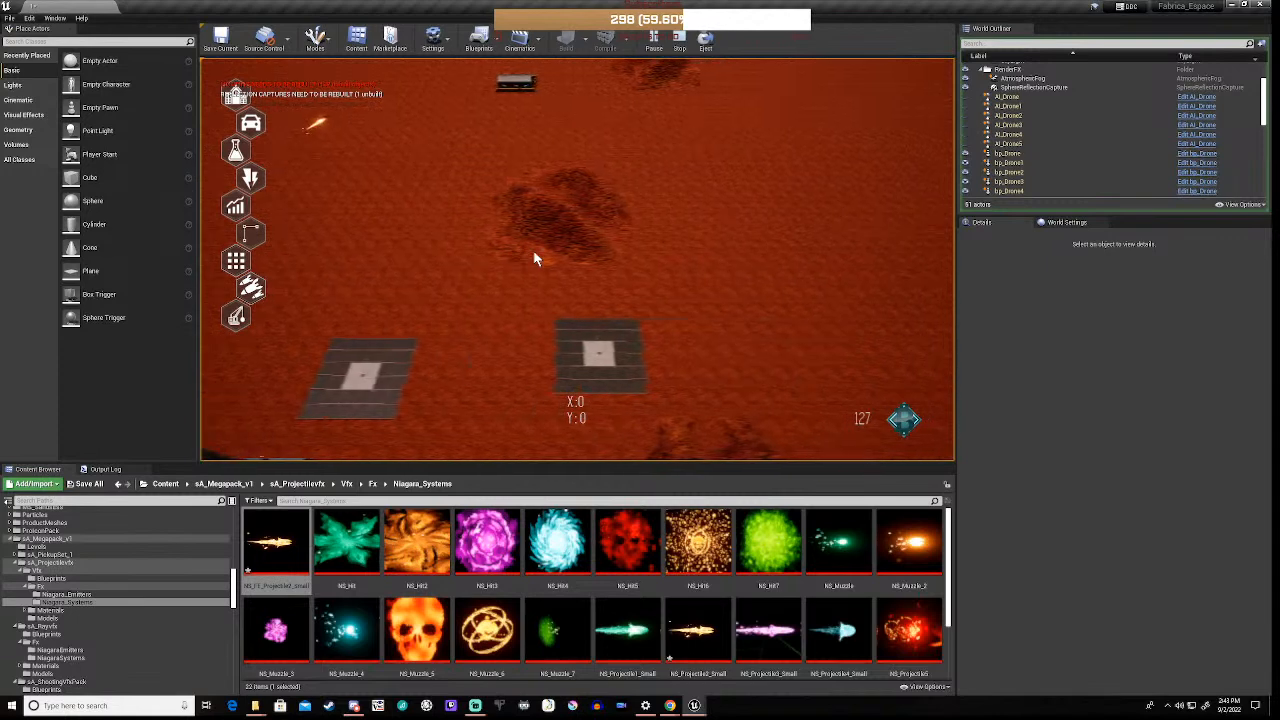
middle_click_drag(533, 251, 533, 251)
key("w")
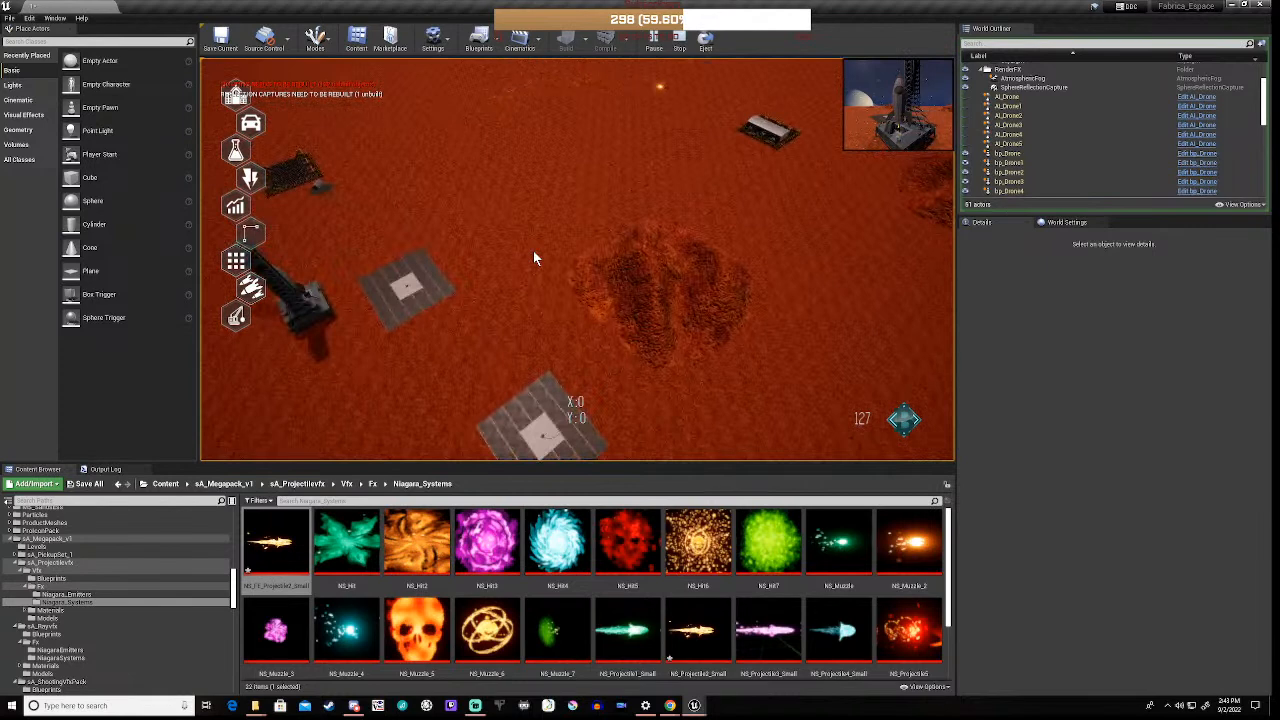
key("w")
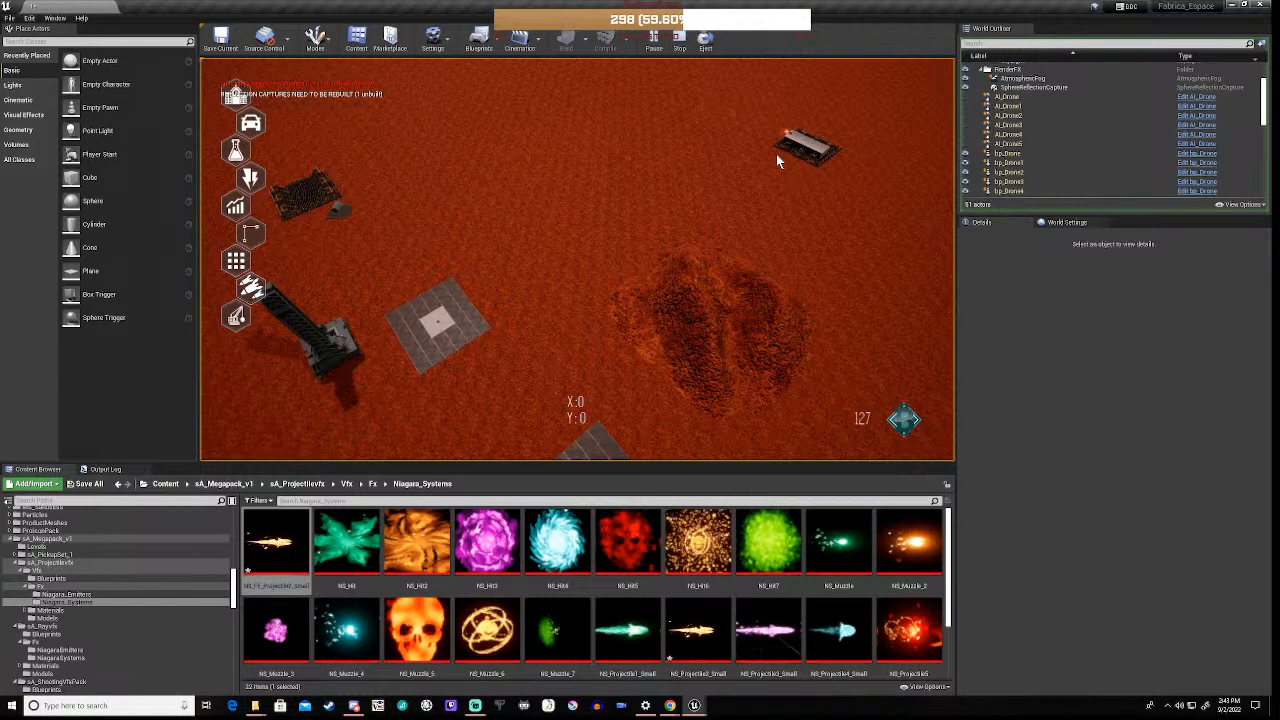
End the play session and reopen the NS_FE_Projectile2_Small Niagara system to look over its full emitter layout
left_click(679, 40)
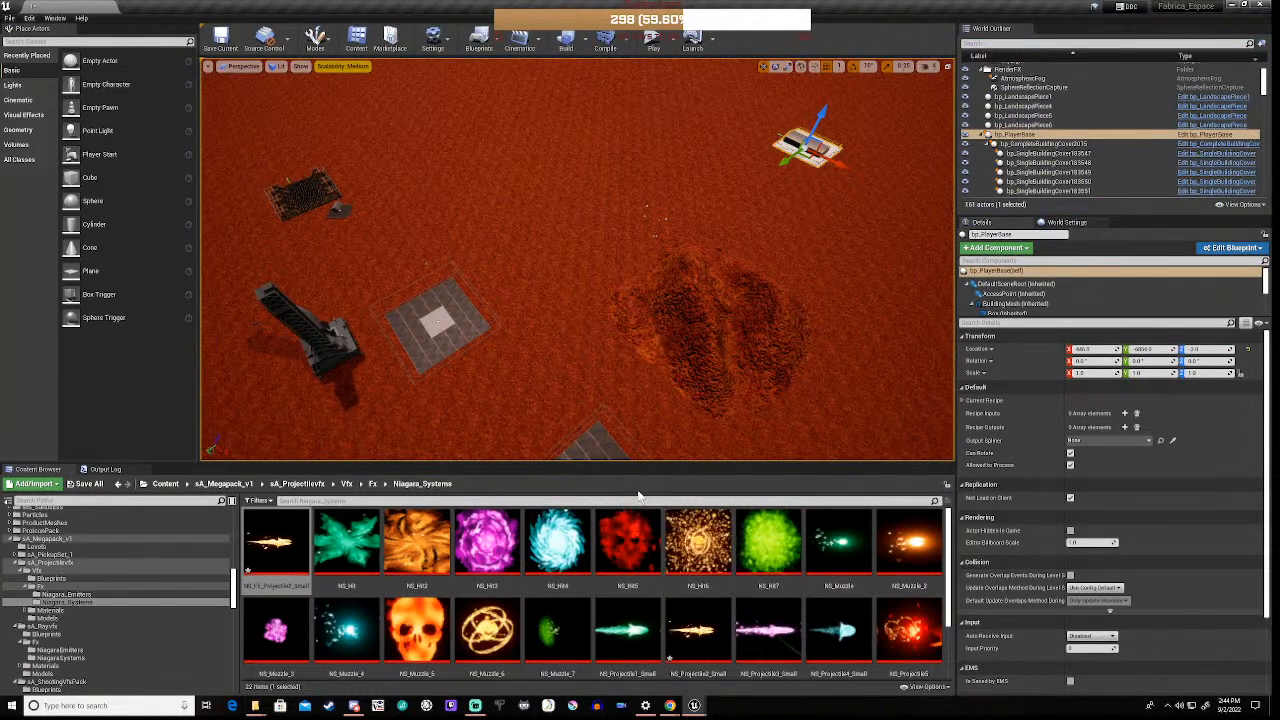
double_click(275, 540)
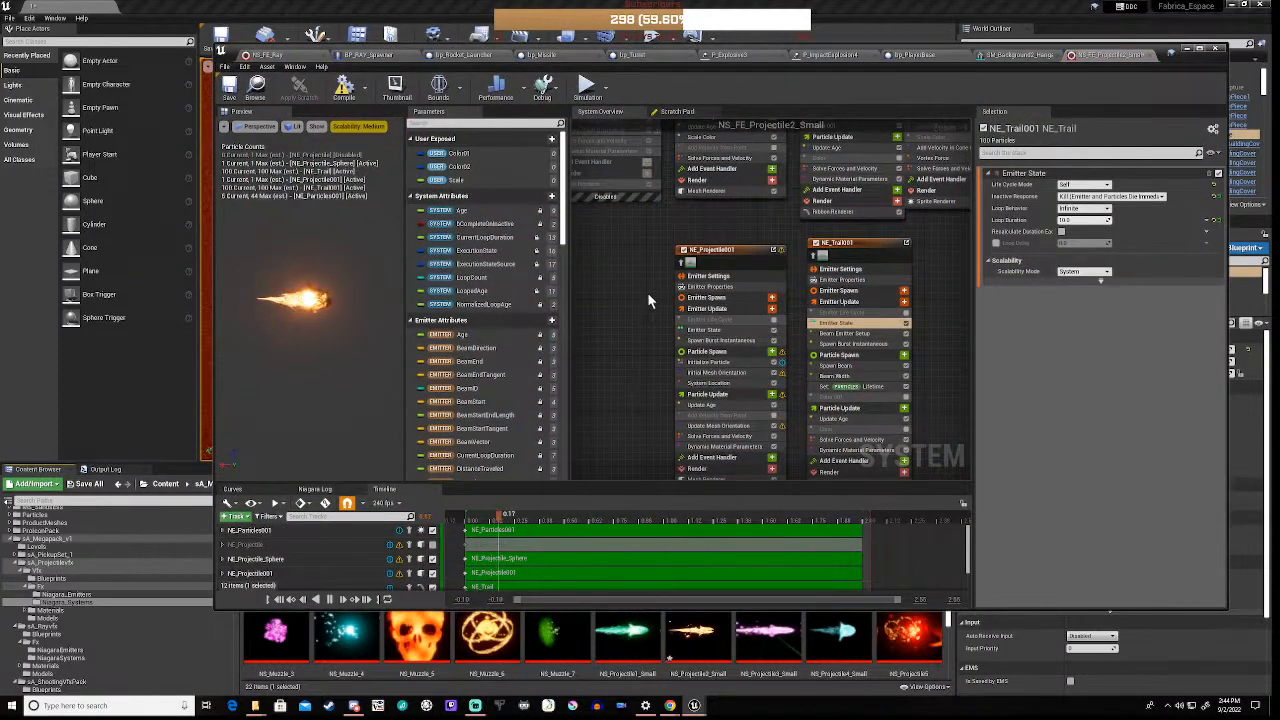
scroll(648, 293, "down", 5)
right_click_drag(632, 332, 712, 387)
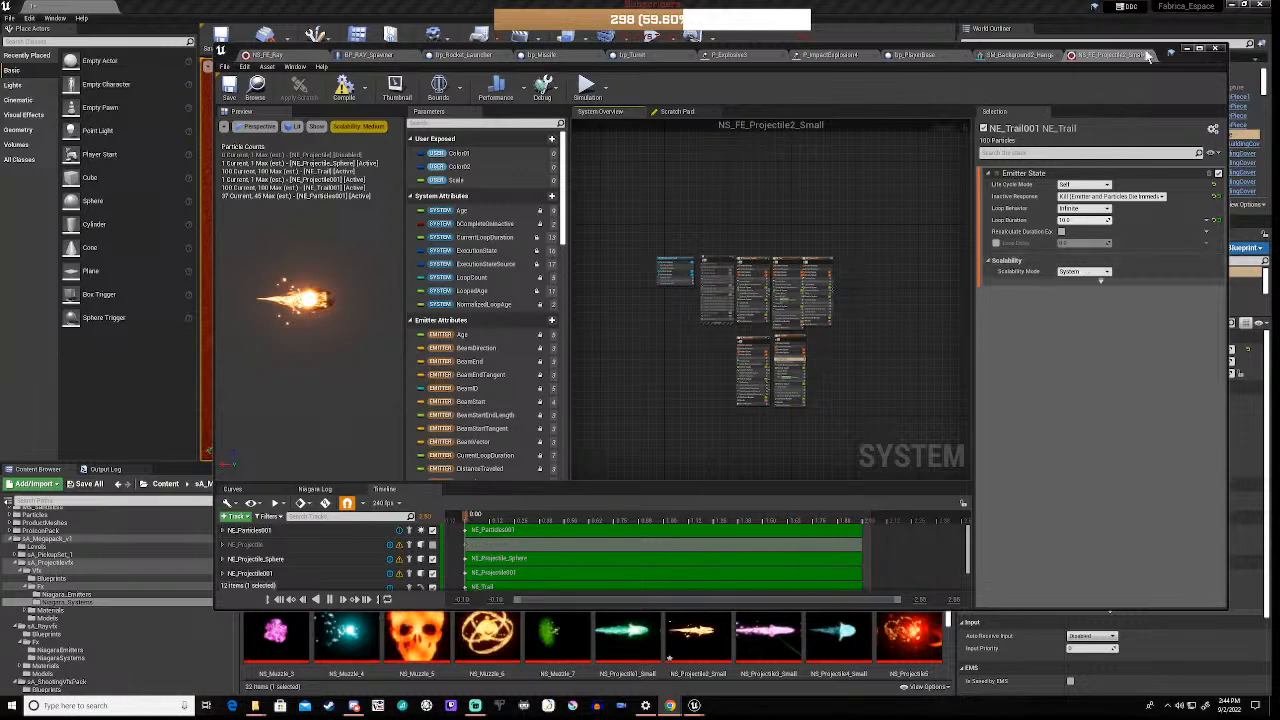
left_click(1187, 53)
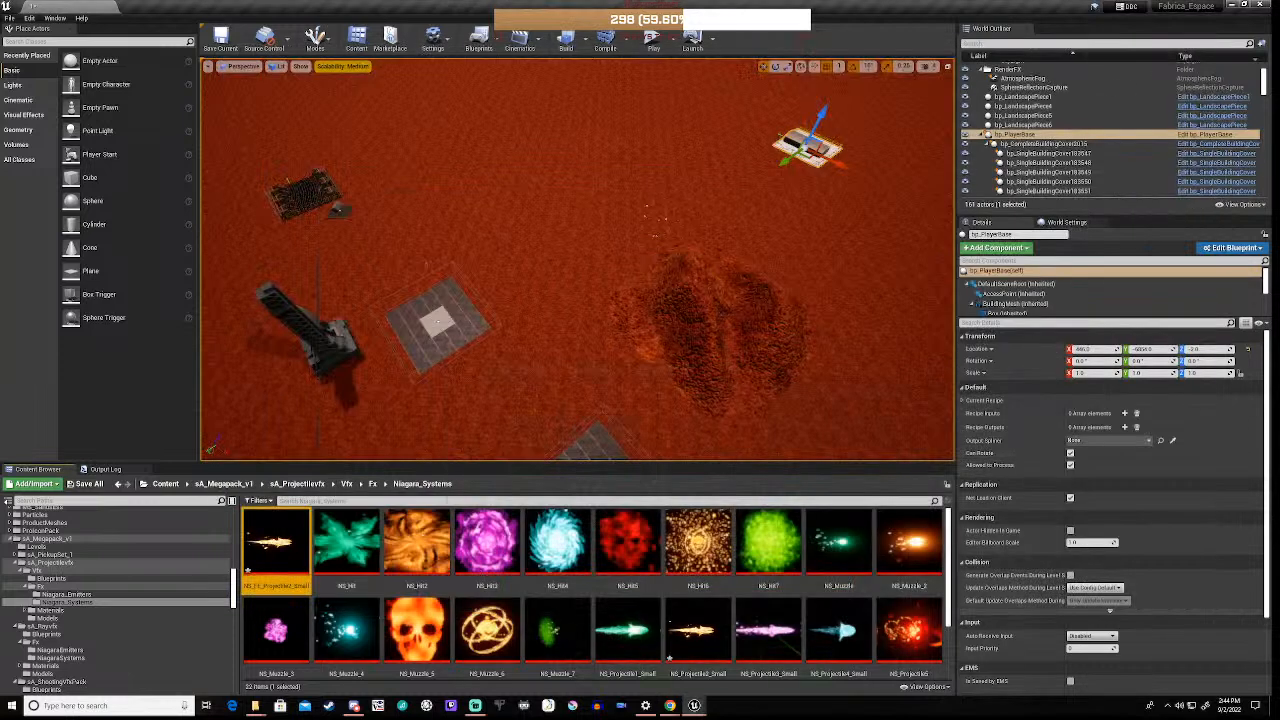
Play-test the level again, follow the missile's trail across the terrain to the player base, and end the session
left_click(580, 300)
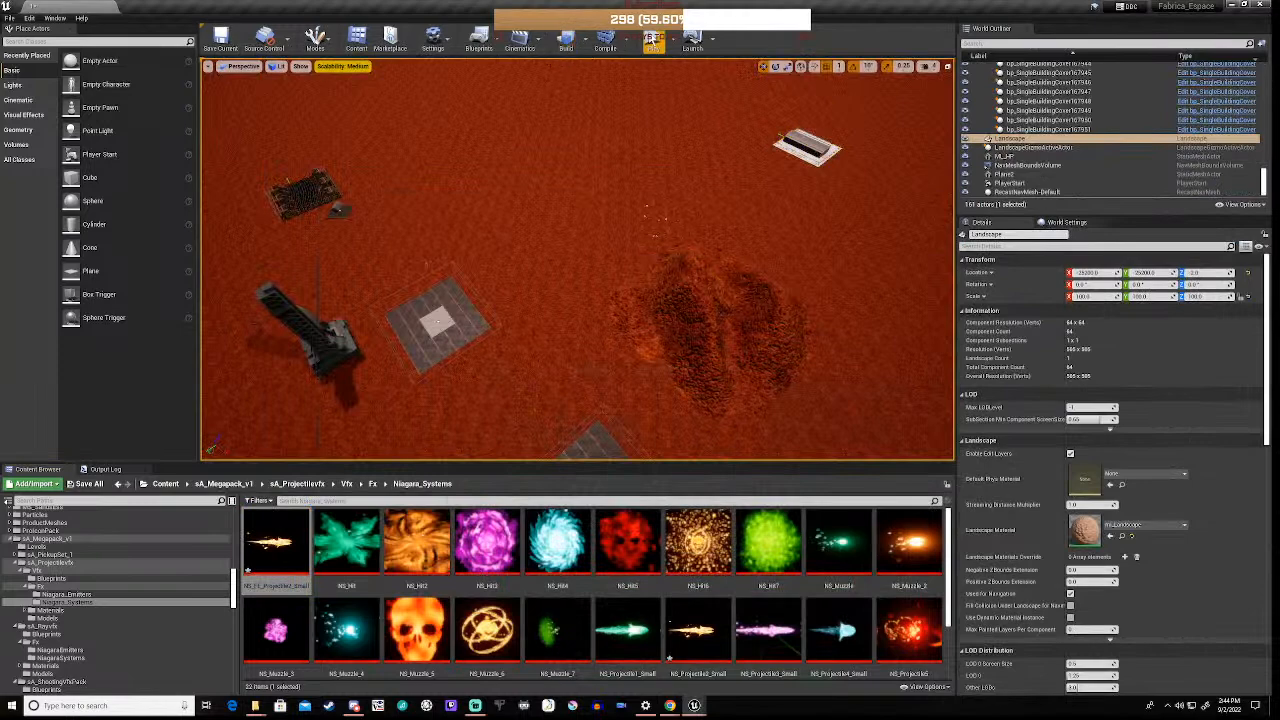
left_click(651, 42)
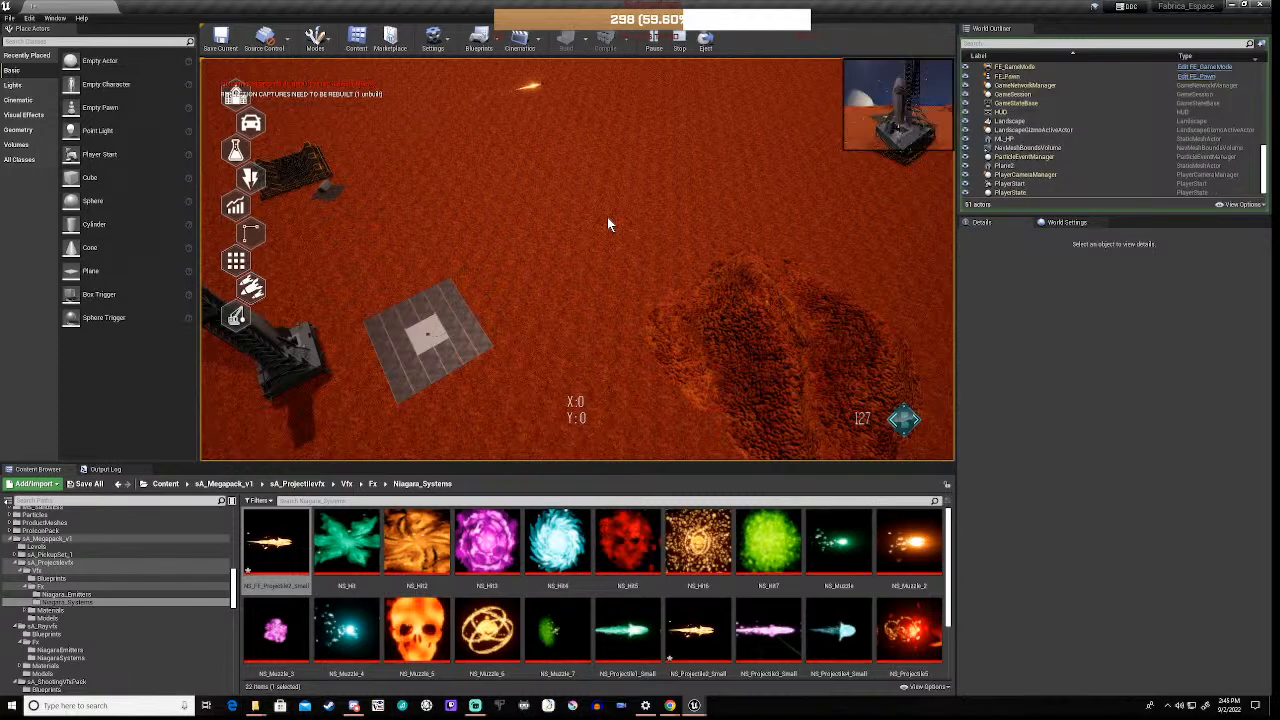
key("d")
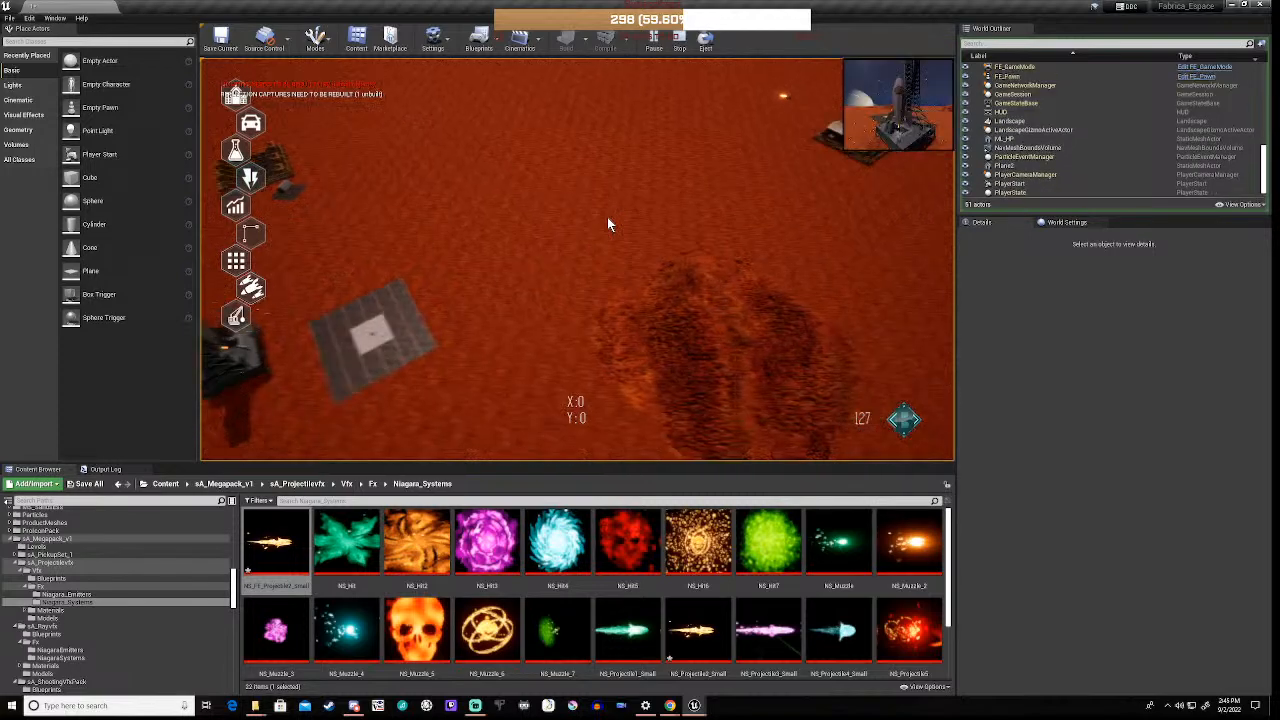
key("d")
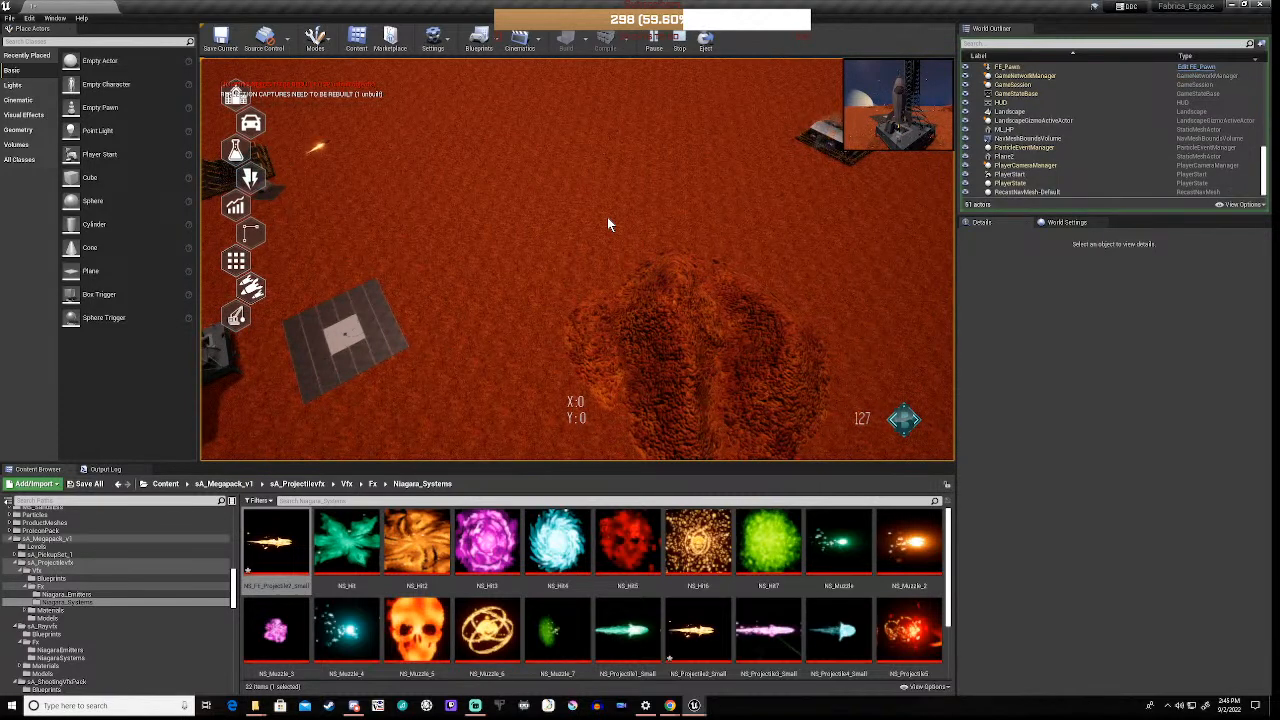
key("w")
key("a")
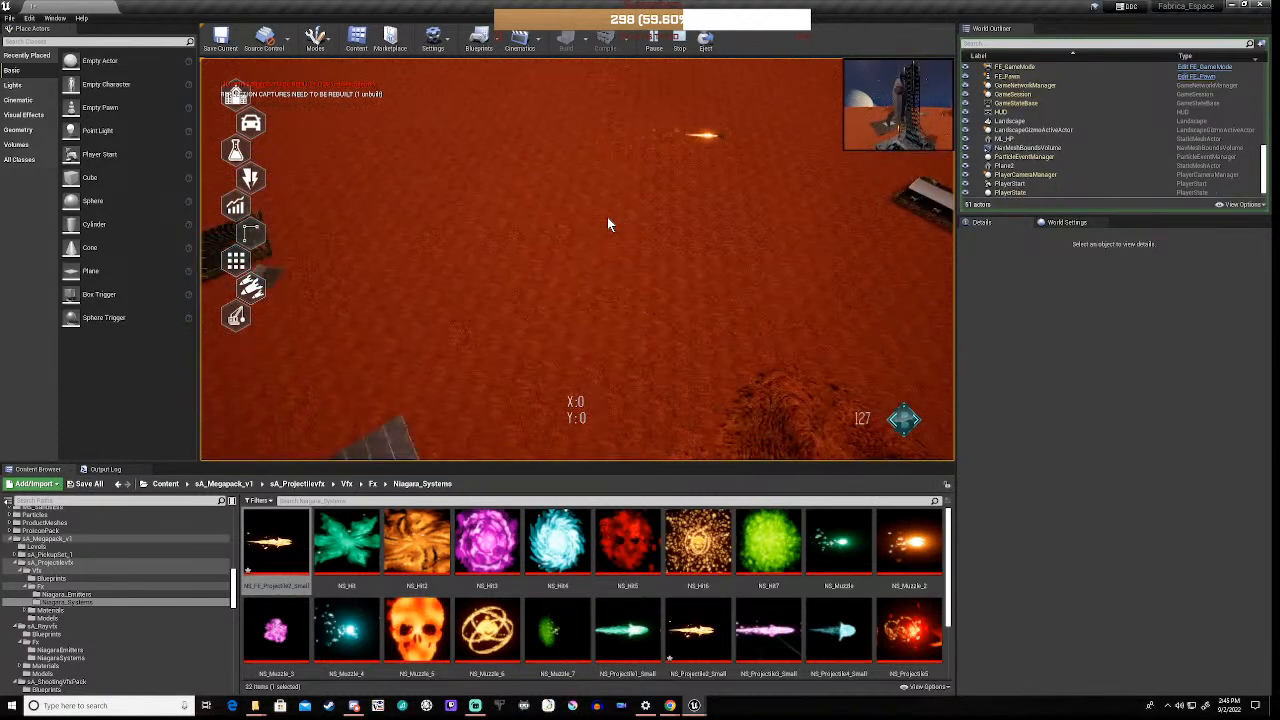
key("s")
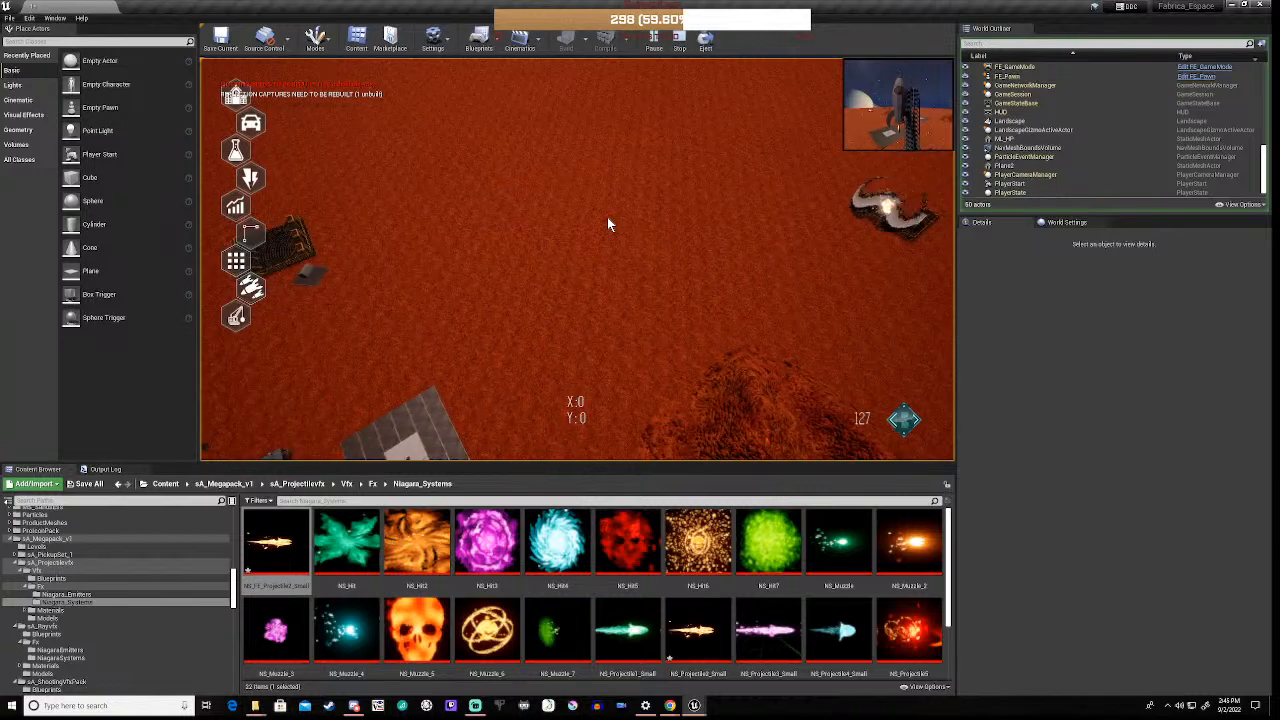
key("d")
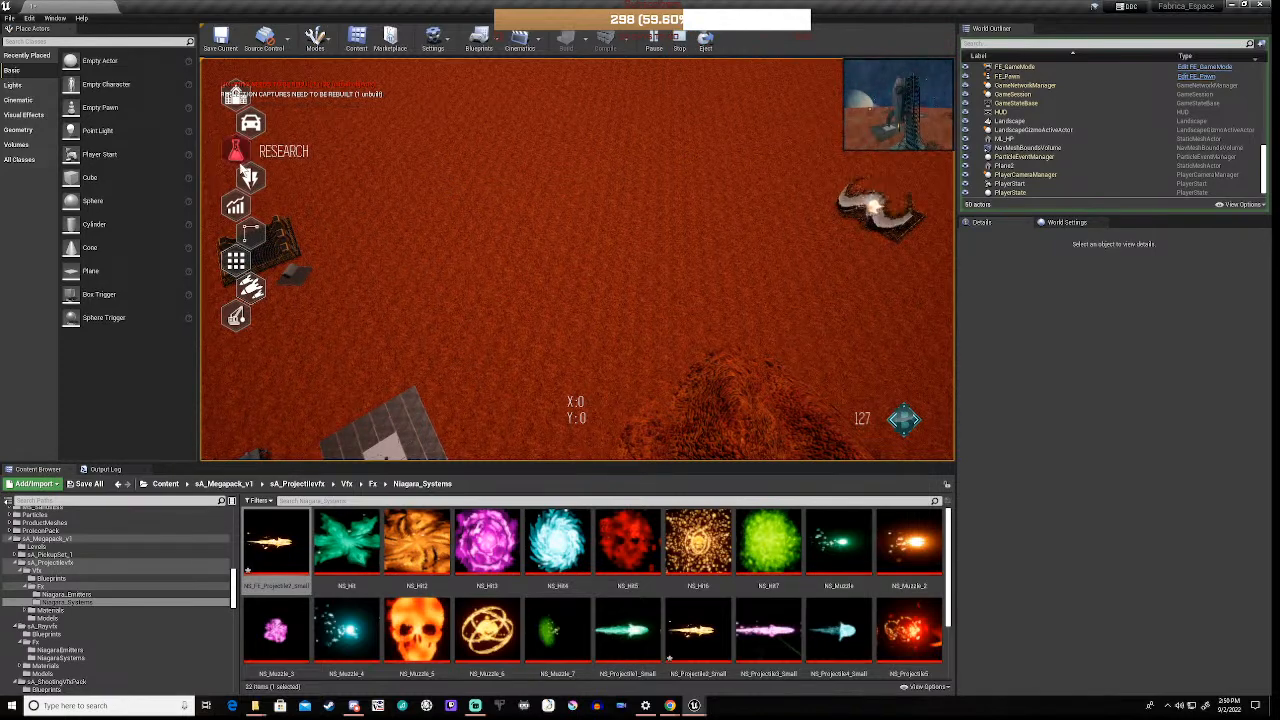
left_click(680, 42)
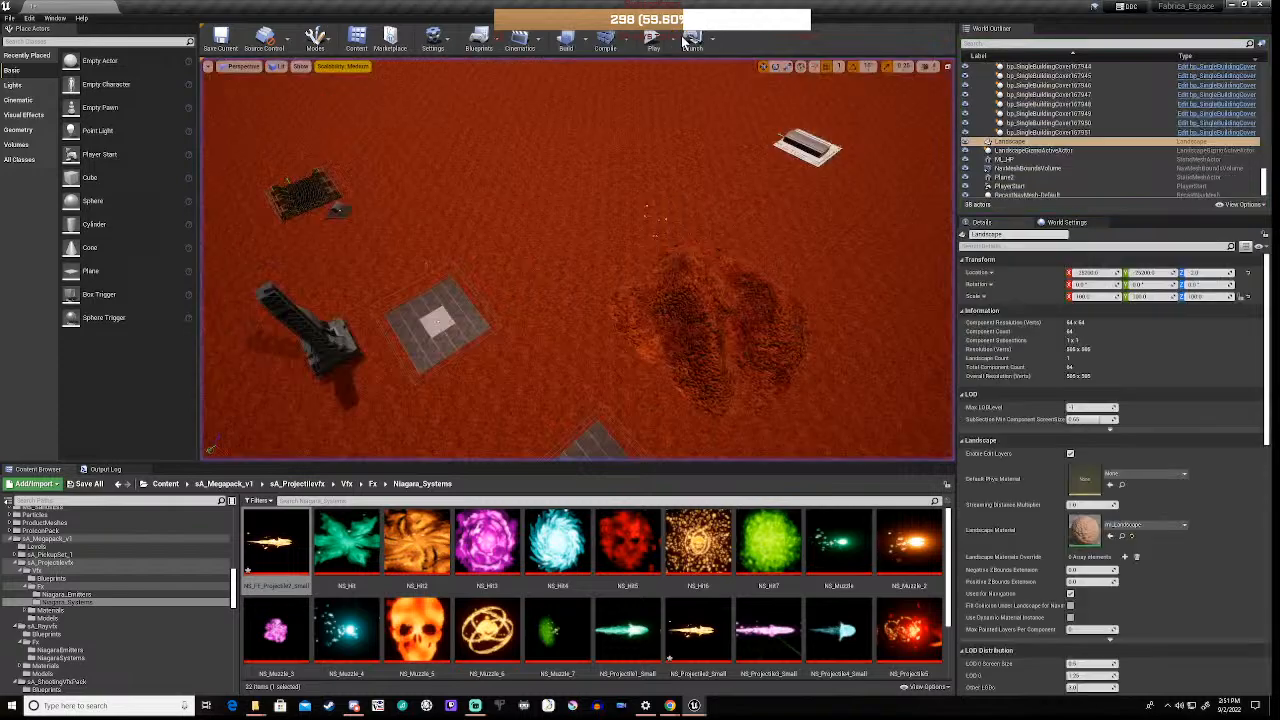